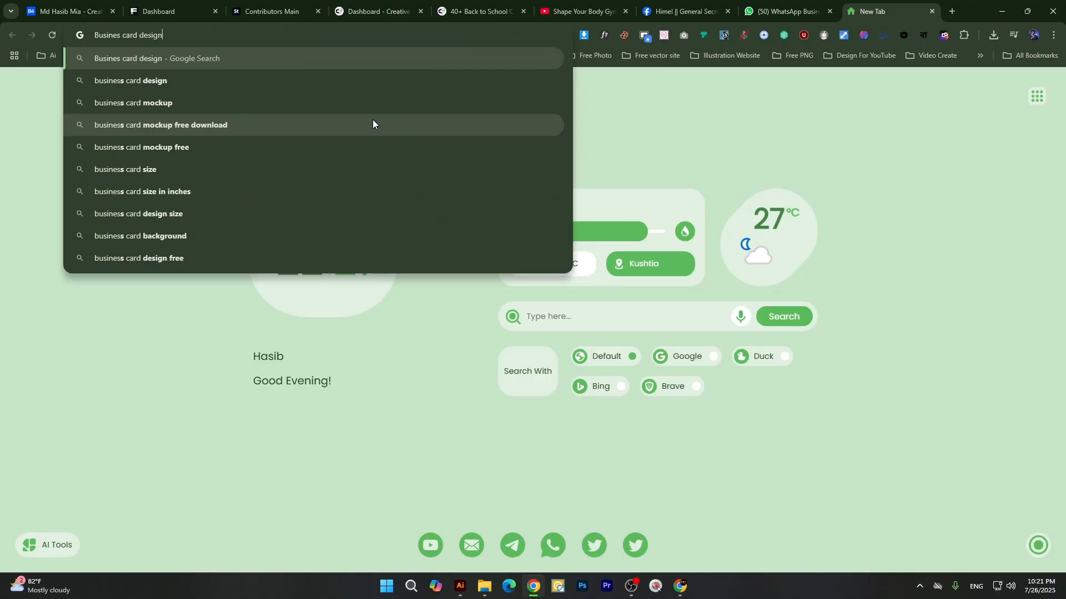
Search Google Images for business card design and browse the results for reference layouts.
key(Return)
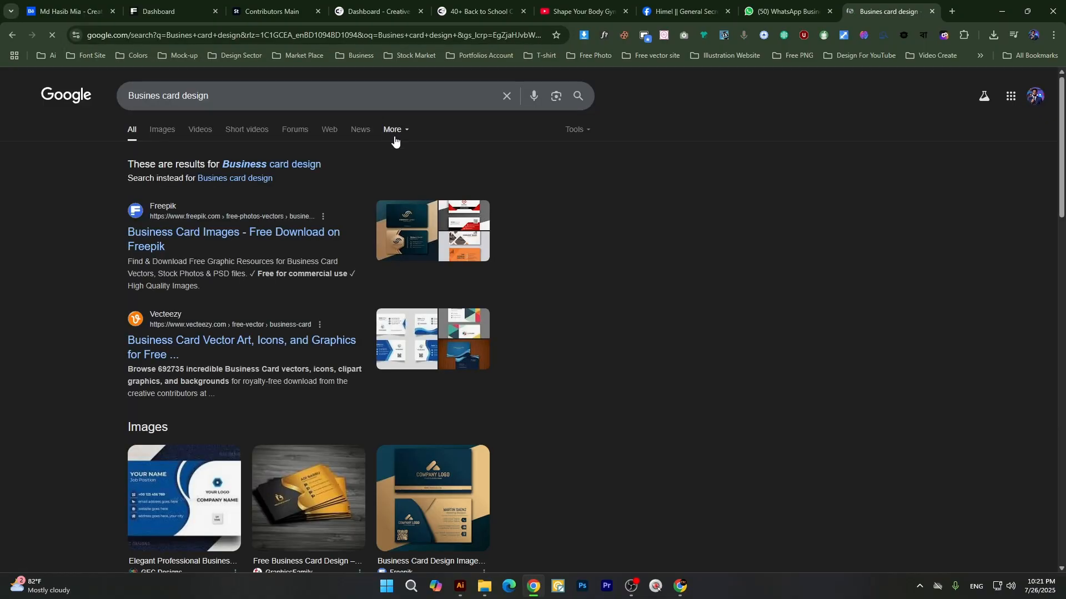
click(168, 130)
scroll(841, 274, down, 1)
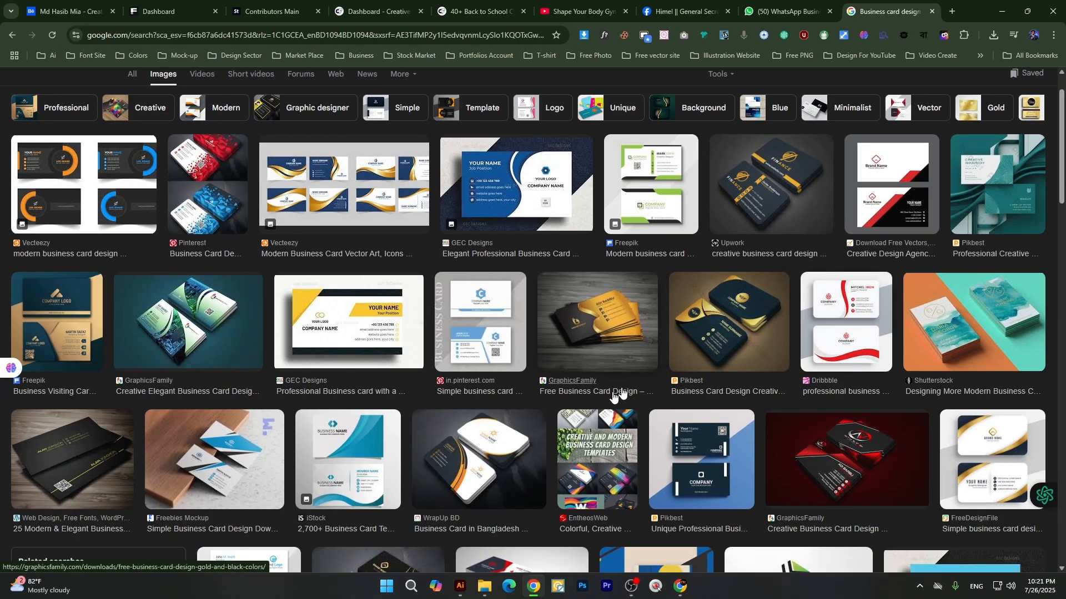
scroll(584, 411, down, 2)
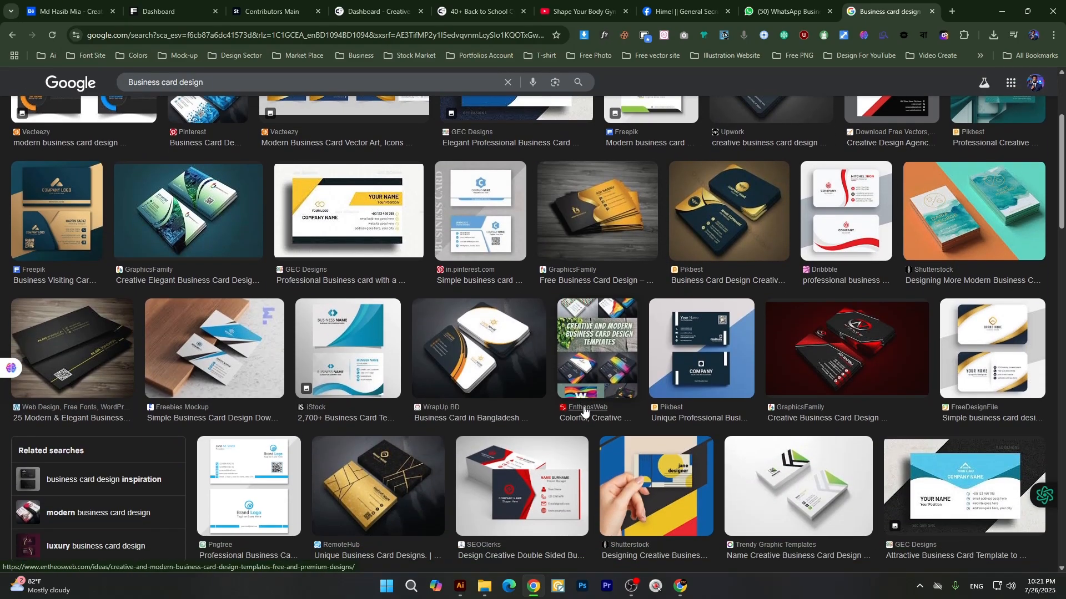
scroll(584, 411, up, 3)
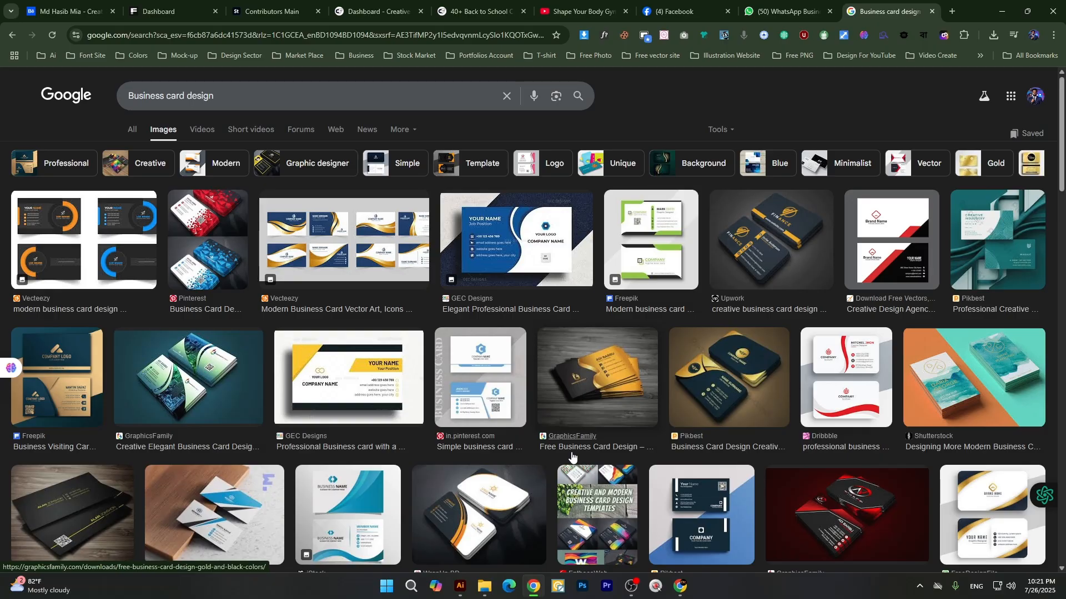
scroll(639, 444, down, 2)
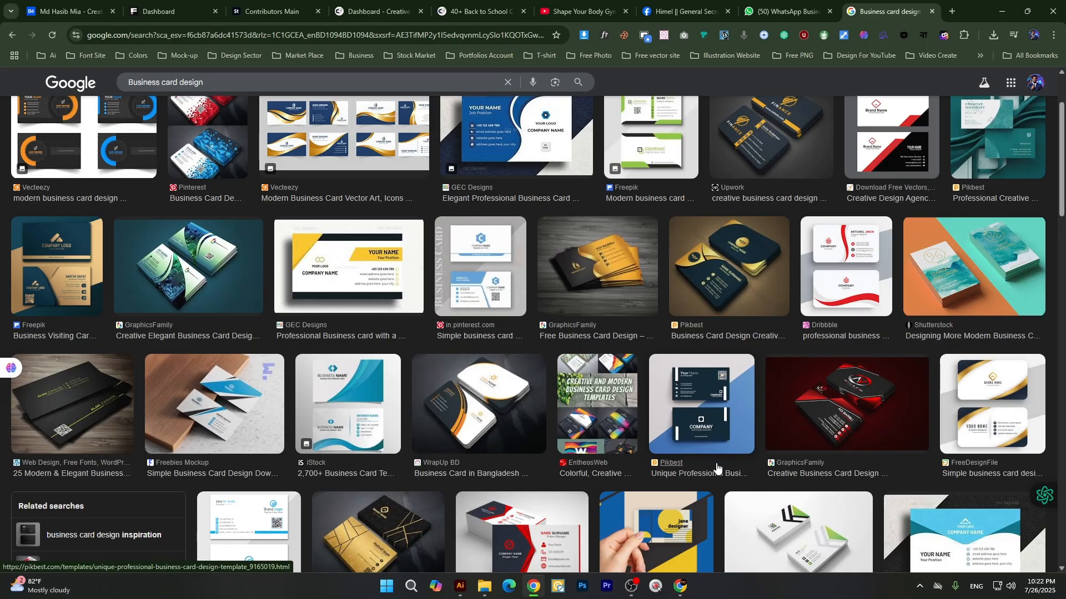
Open the Illustrator file numbered 03 with the Wings Communication business card from the client's folder on the Desktop.
click(461, 586)
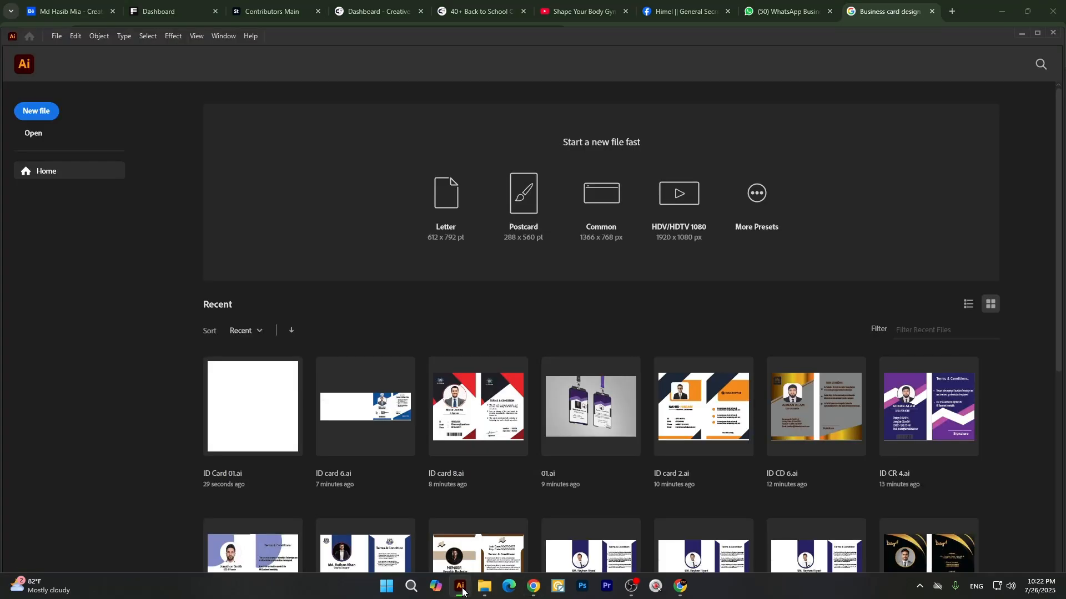
scroll(625, 419, down, 6)
scroll(647, 421, up, 8)
mouse_move(484, 586)
click(384, 532)
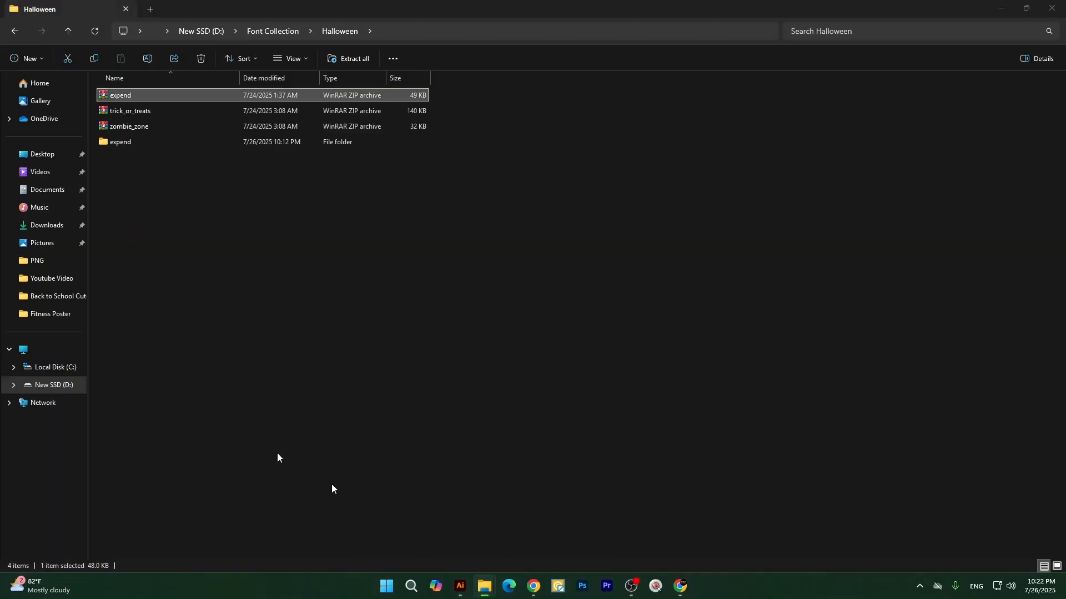
click(70, 35)
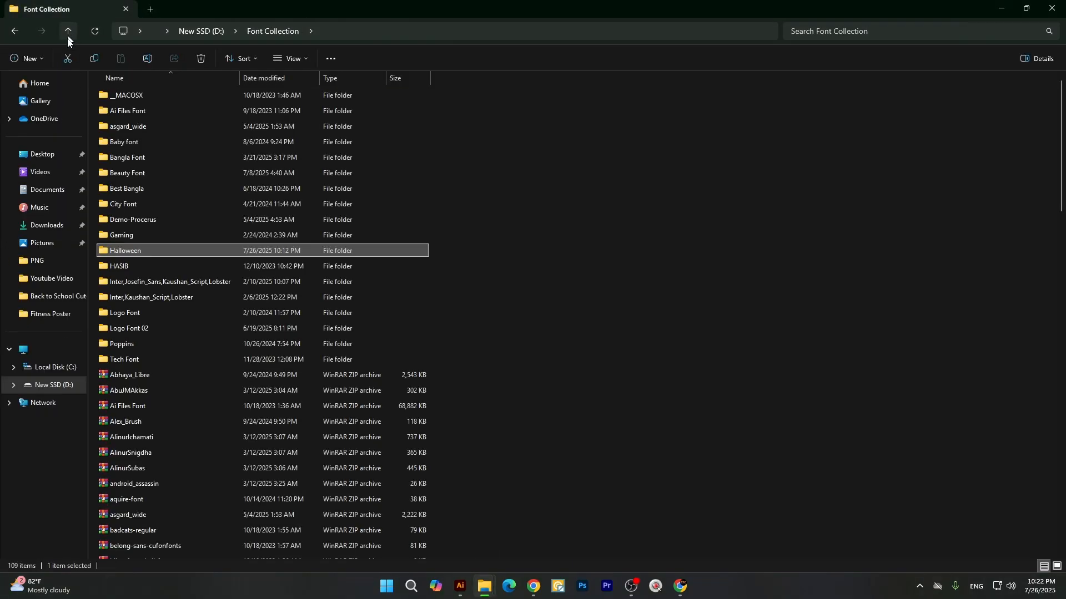
click(41, 154)
double_click(135, 118)
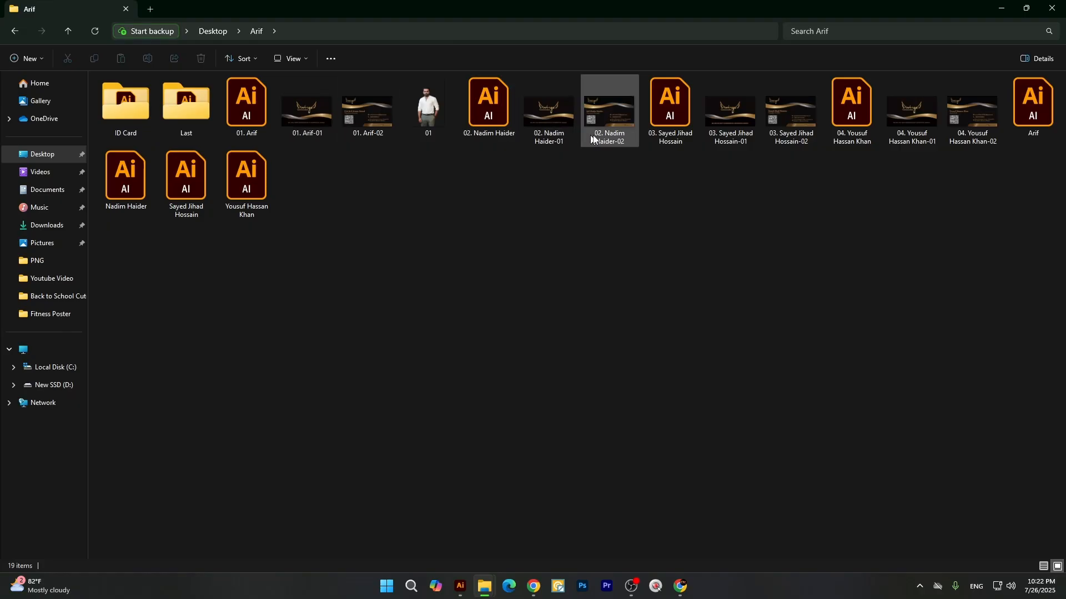
double_click(679, 130)
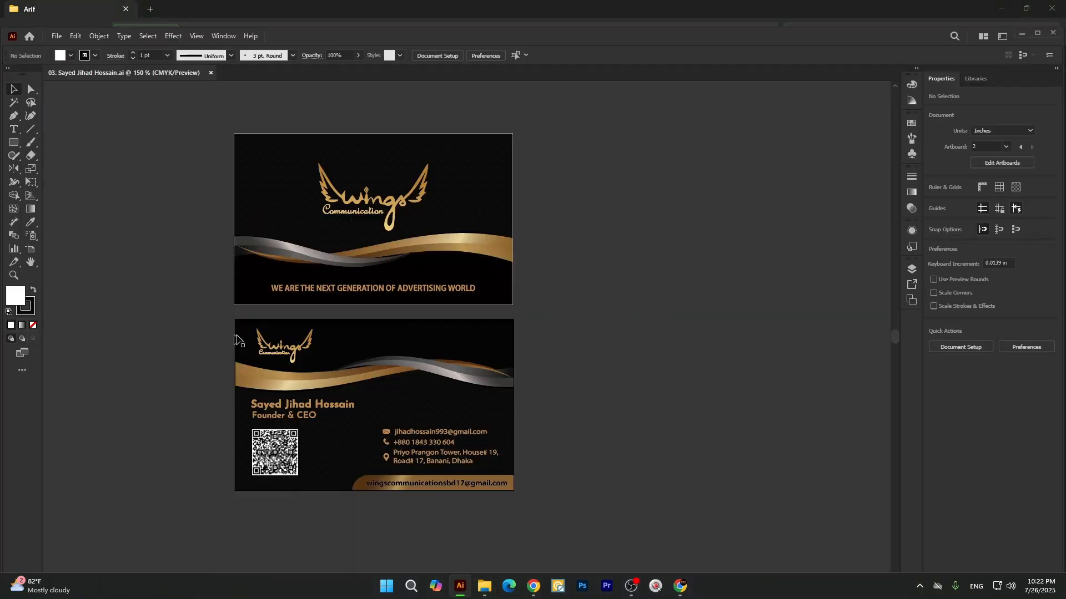
Ungroup the front card's artwork and check that the logo and tagline can be selected apart from the background.
ctrl+click(323, 237)
scroll(365, 196, up, 1)
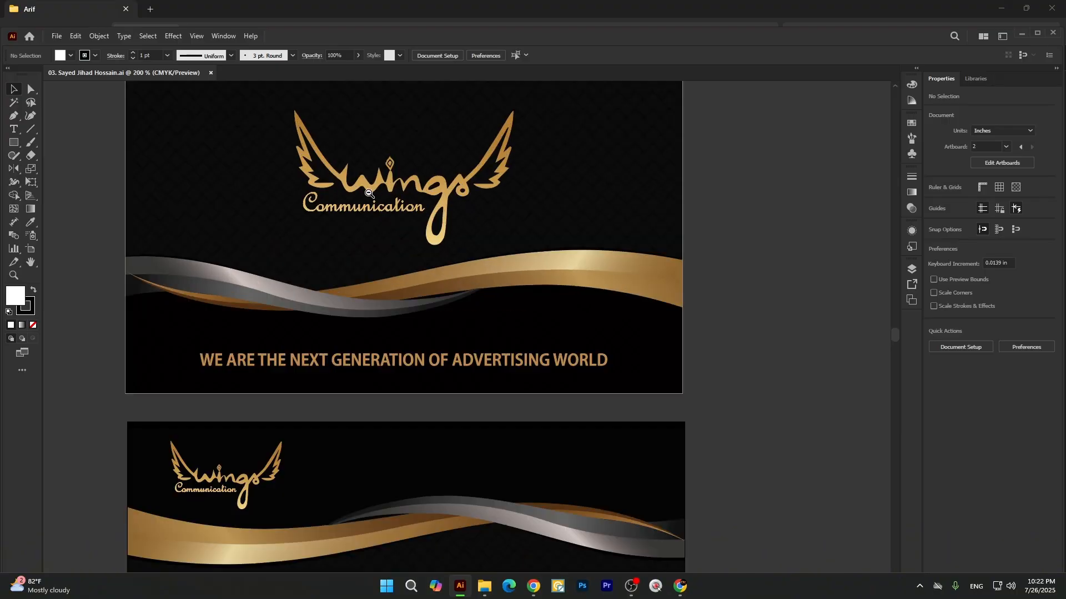
scroll(473, 181, down, 1)
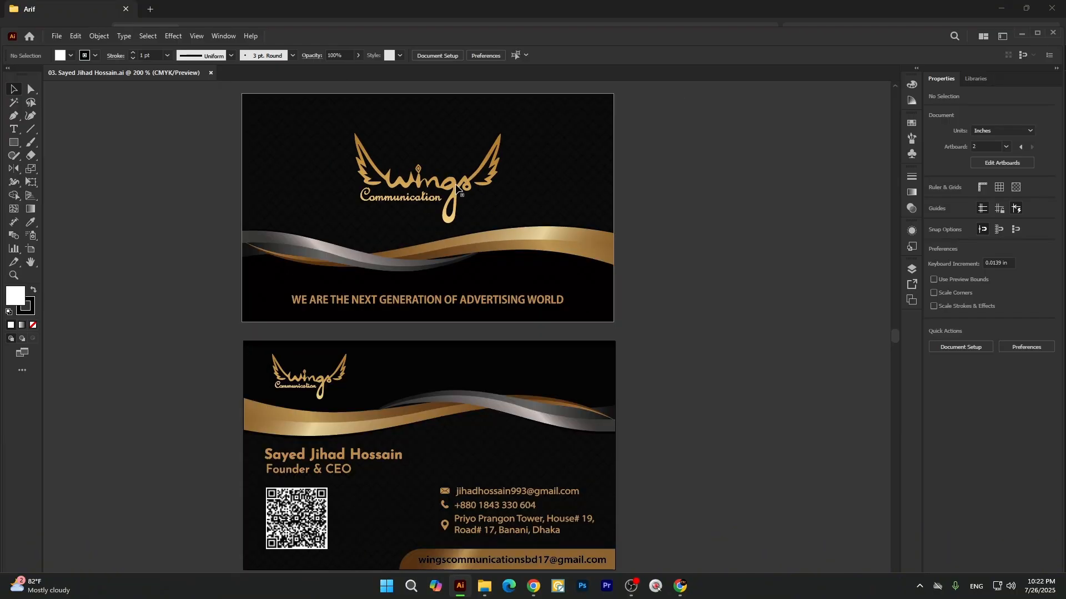
click(456, 179)
right_click(453, 178)
click(504, 328)
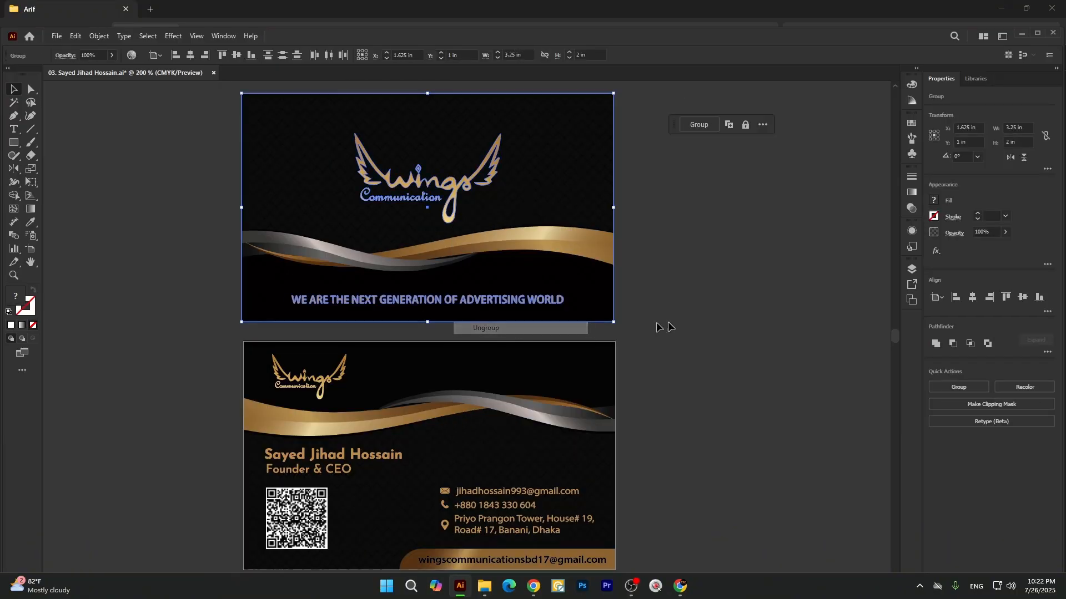
click(679, 320)
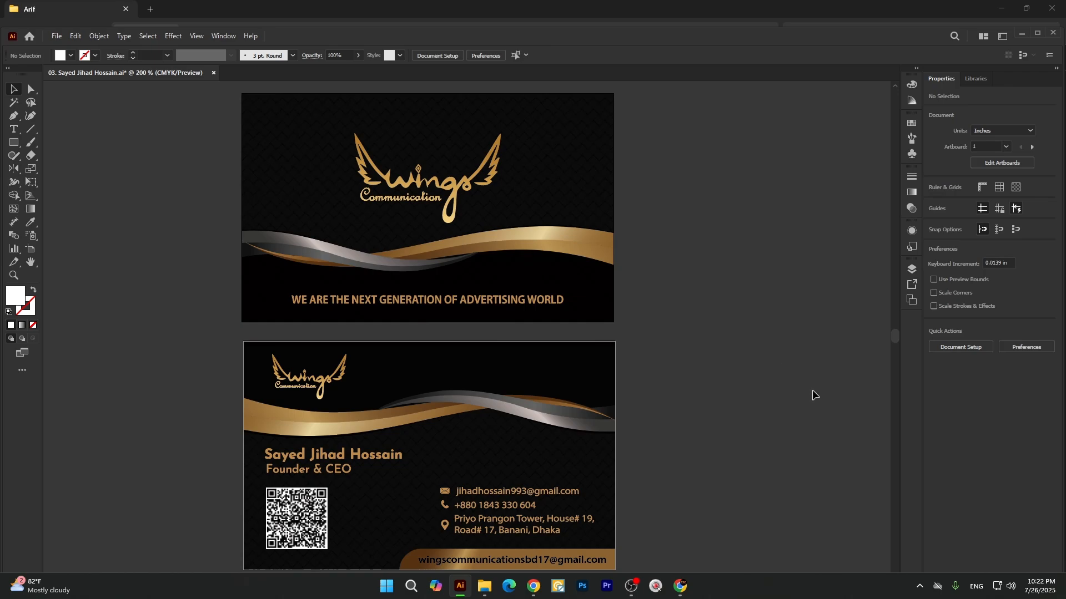
click(472, 300)
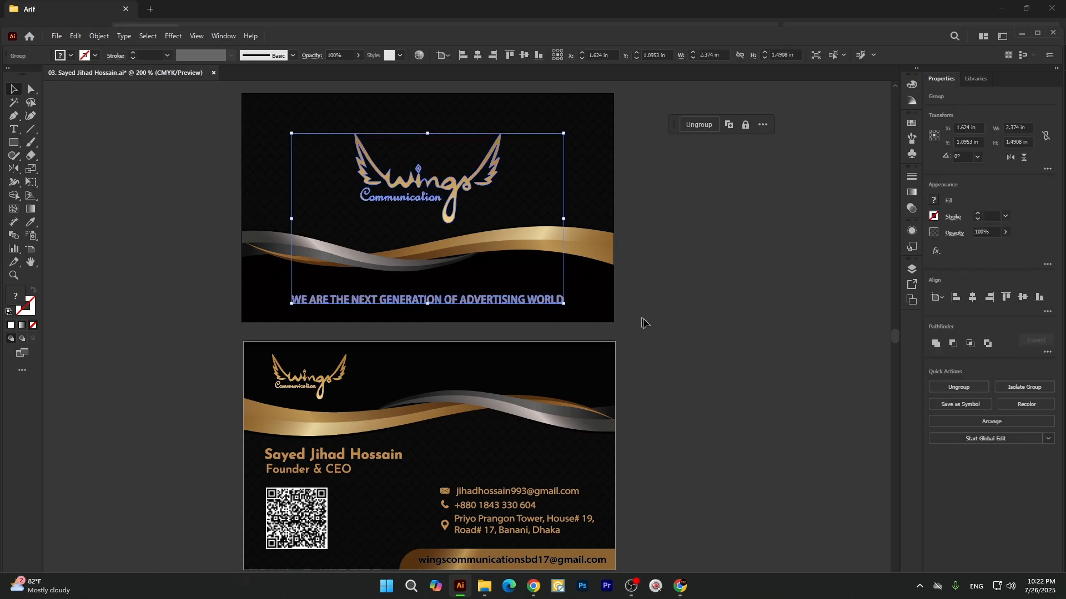
click(676, 349)
Ungroup the artwork of the back card that holds the contact details.
scroll(365, 410, down, 2)
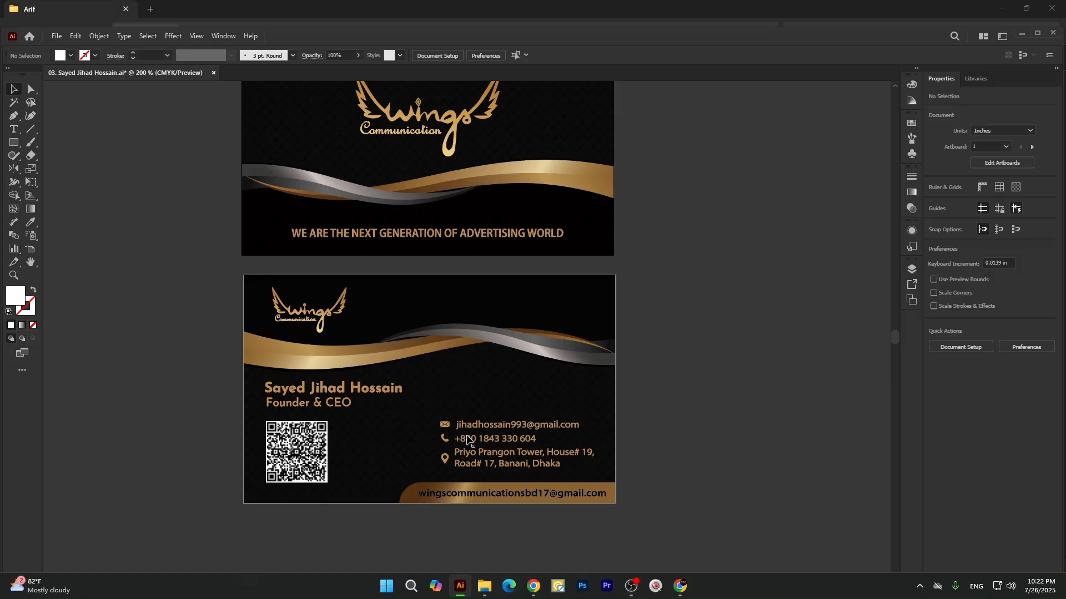
click(334, 398)
right_click(532, 363)
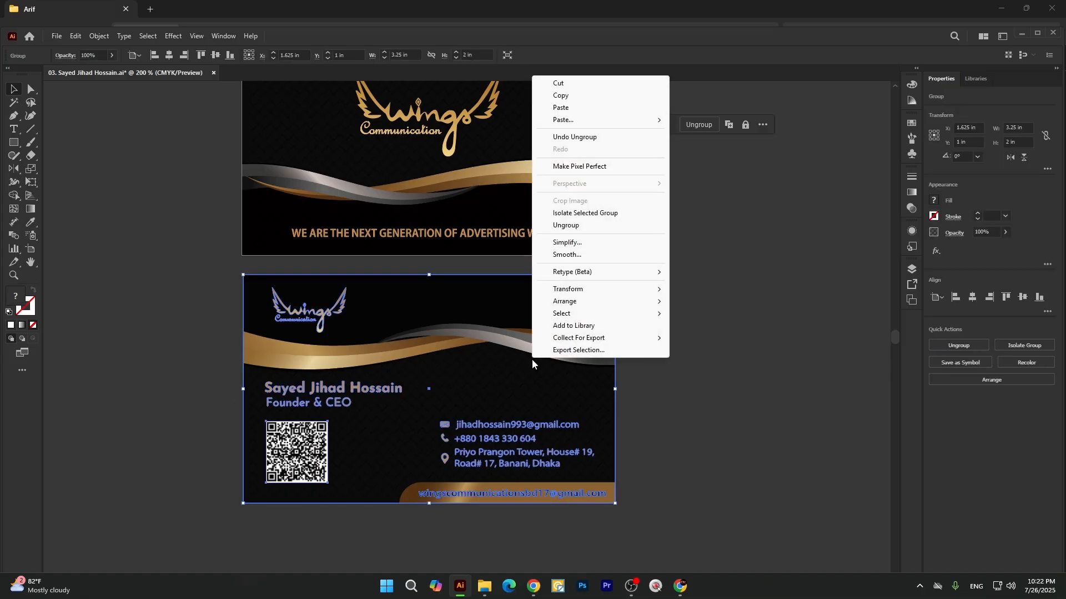
click(578, 226)
click(655, 250)
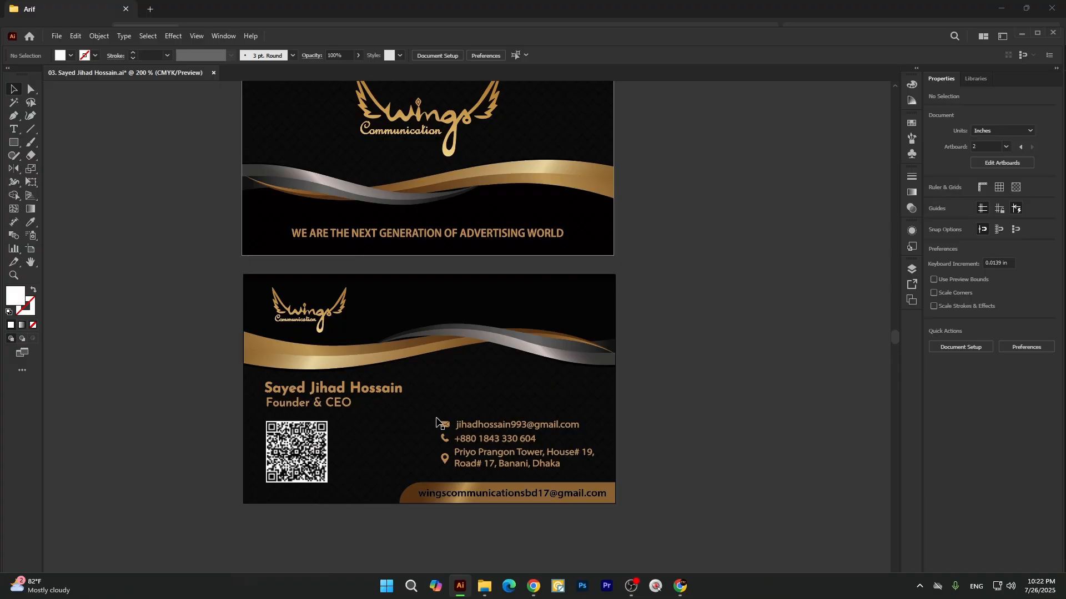
Examine the back card's QR code and the e-mail line in its gold strip, and view both card sides.
click(297, 458)
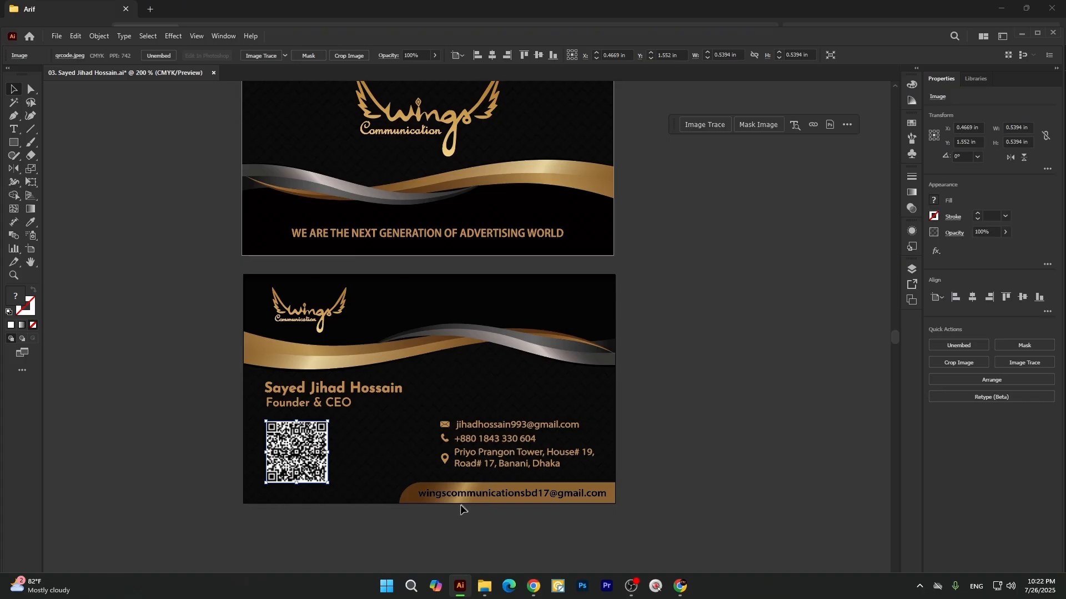
click(449, 497)
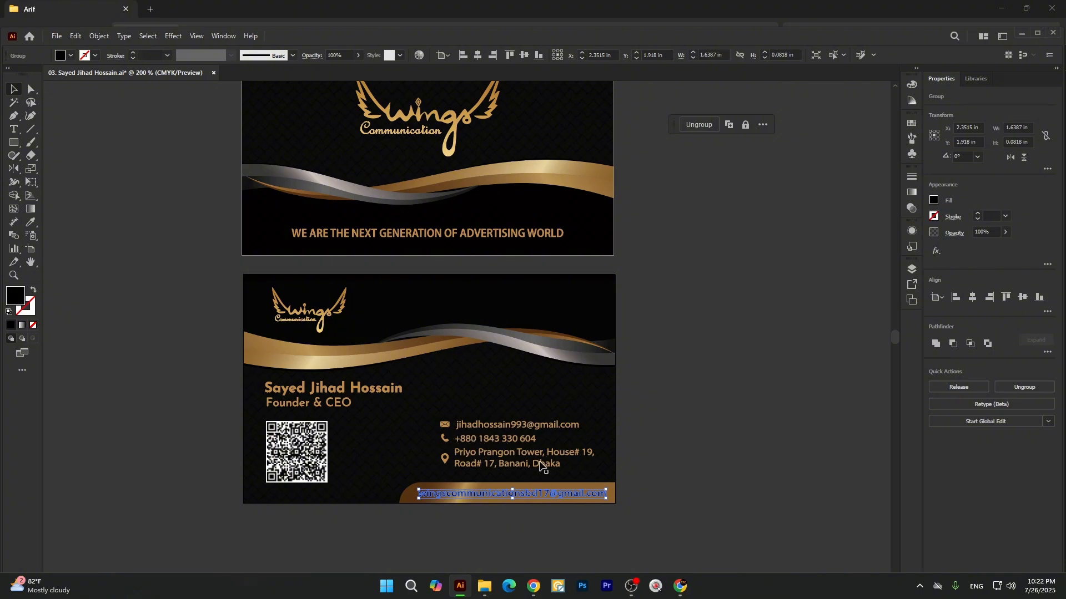
scroll(541, 466, up, 2)
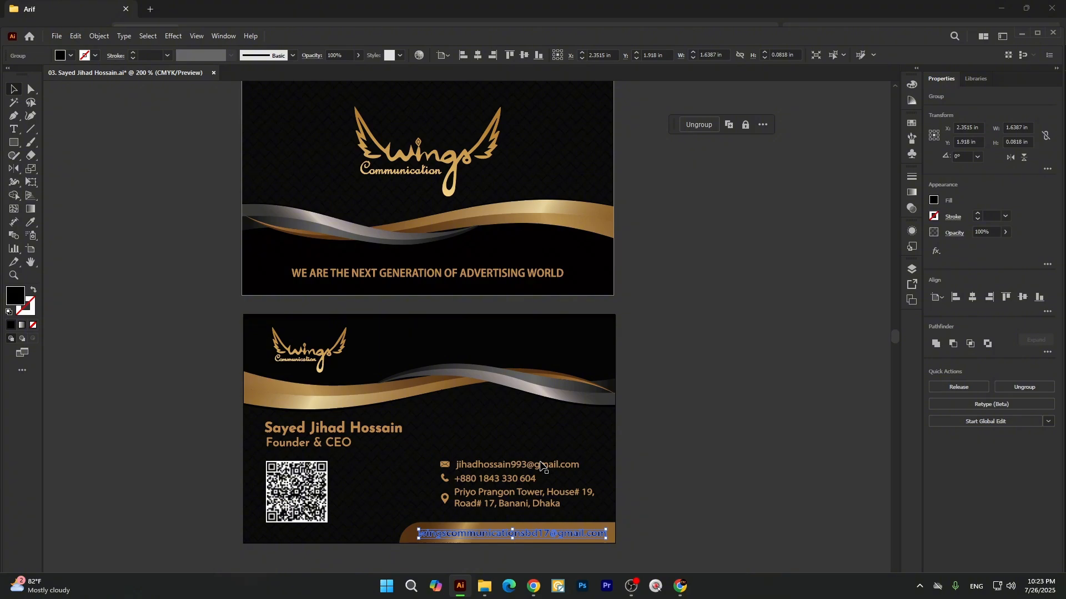
scroll(478, 371, down, 2)
scroll(478, 372, up, 1)
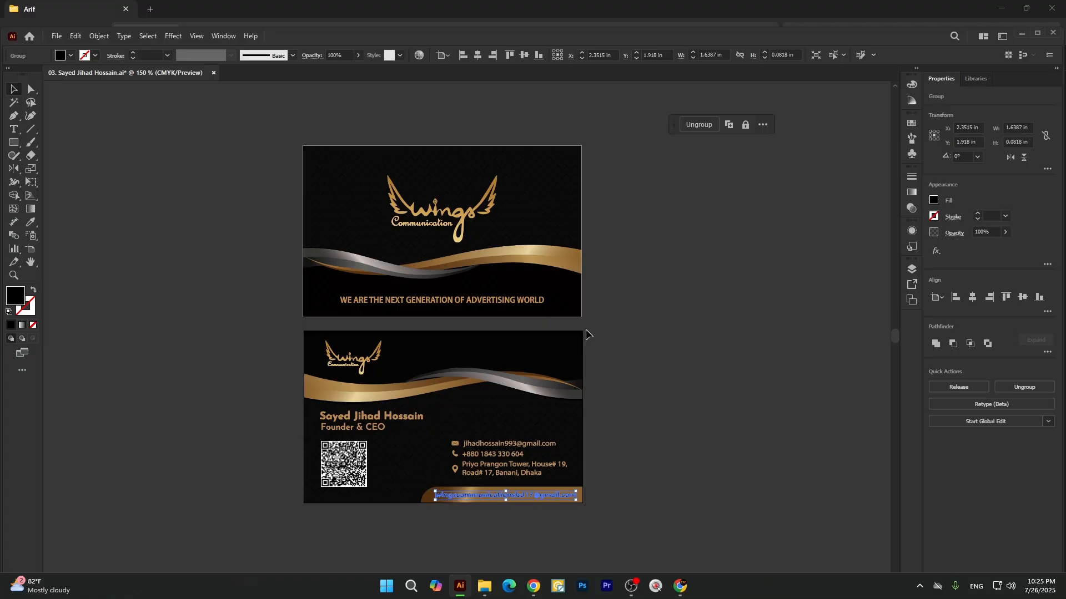
Create a new two-artboard document 3.43 in wide and 2.19 in high.
click(56, 35)
click(69, 48)
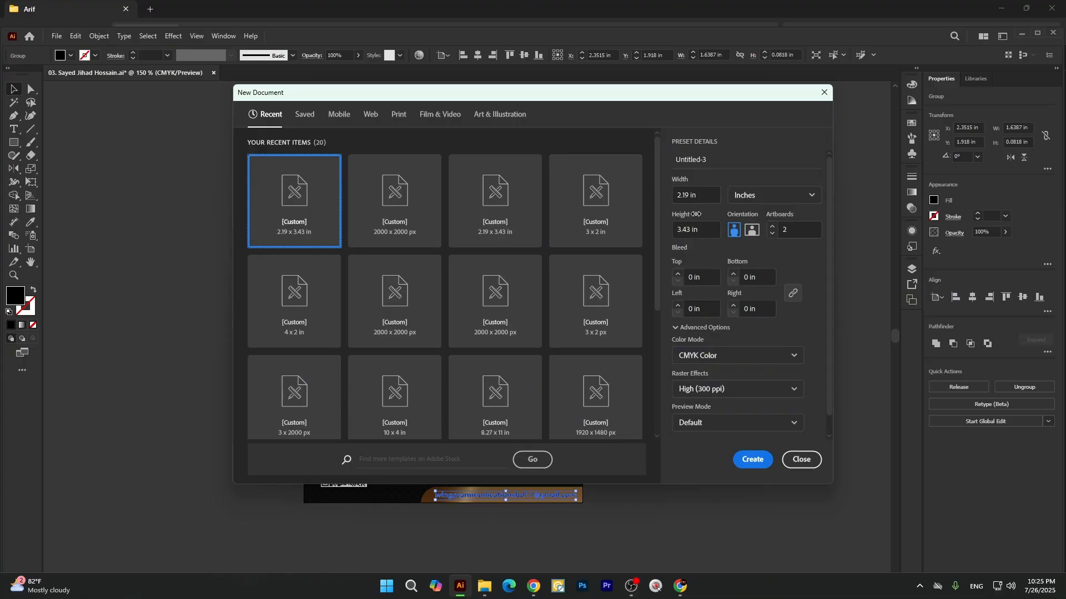
drag(701, 230, 664, 230)
key(ctrl+c)
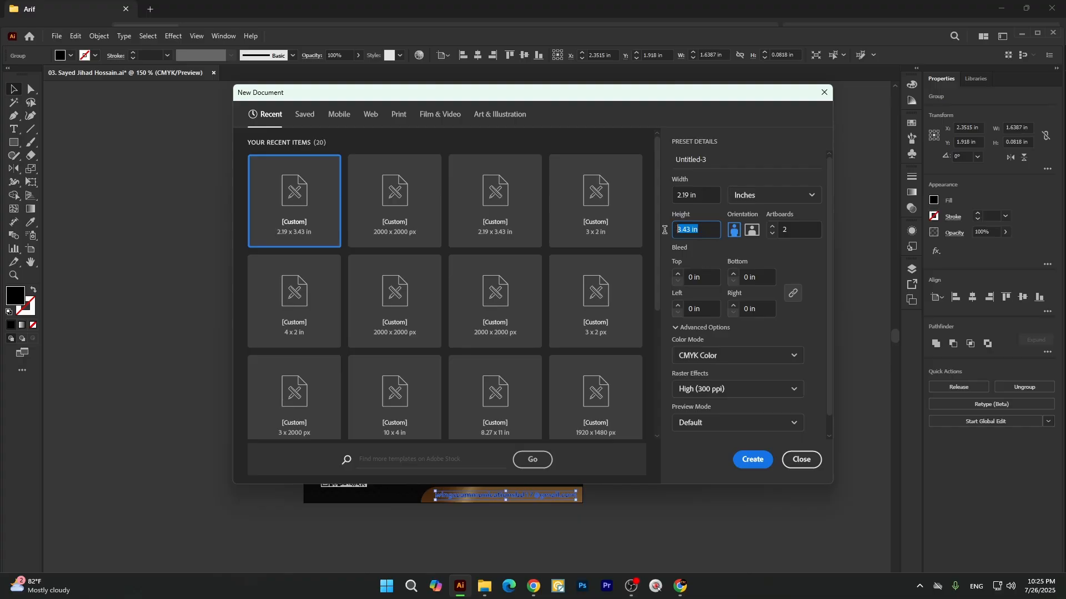
key(BackSpace)
click(700, 198)
drag(704, 194, 661, 199)
key(ctrl+v)
drag(711, 230, 668, 231)
text(2.19)
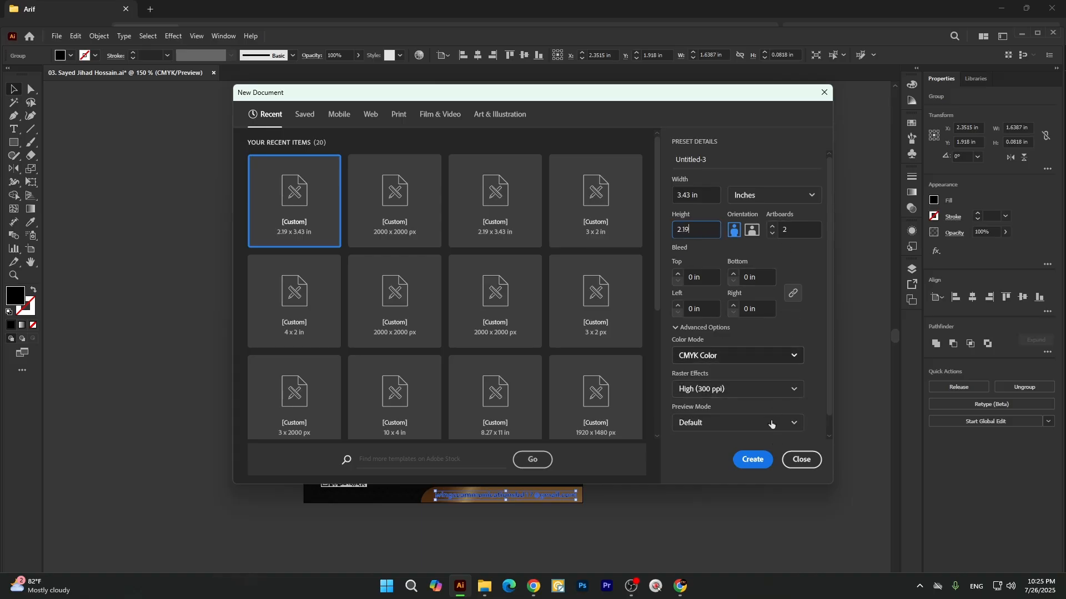
click(753, 460)
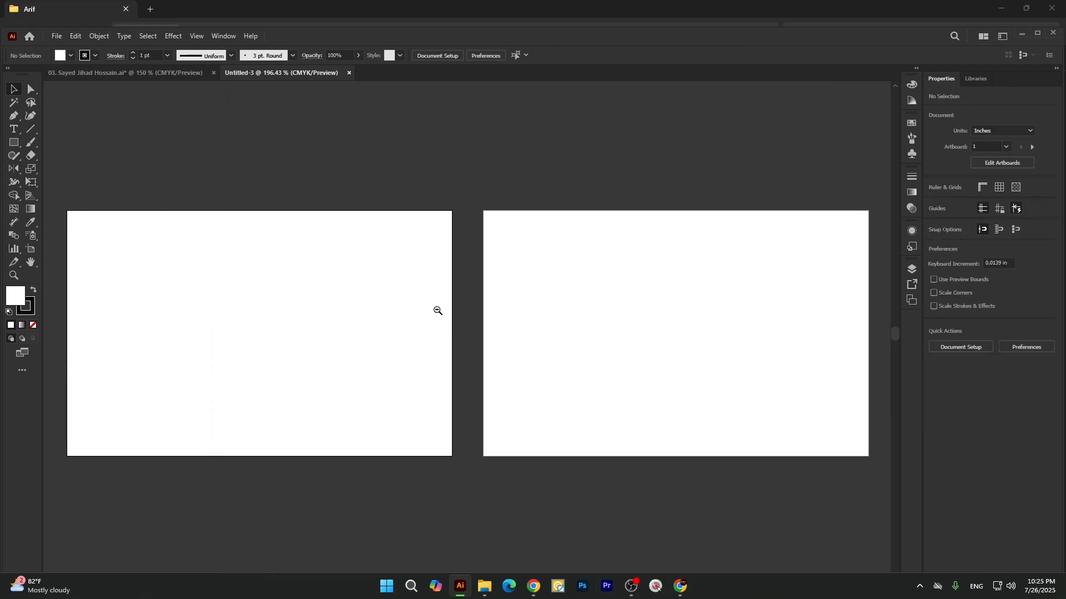
Draw a square about 0.75 in wide with the Rectangle tool on the empty canvas above the first artboard.
ctrl+alt+click(435, 328)
ctrl+click(435, 328)
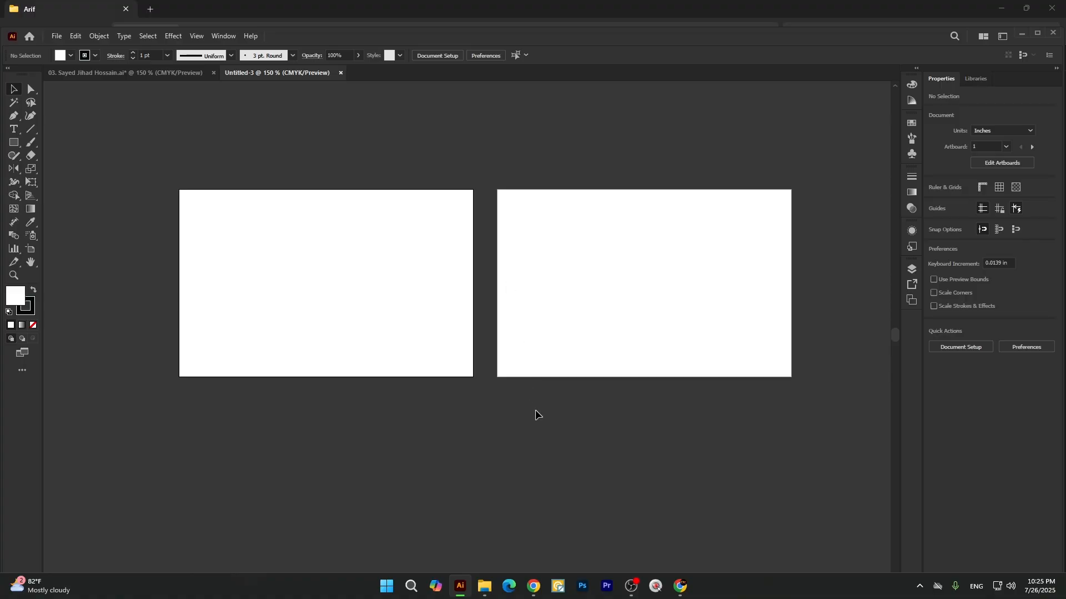
click(14, 142)
click(67, 142)
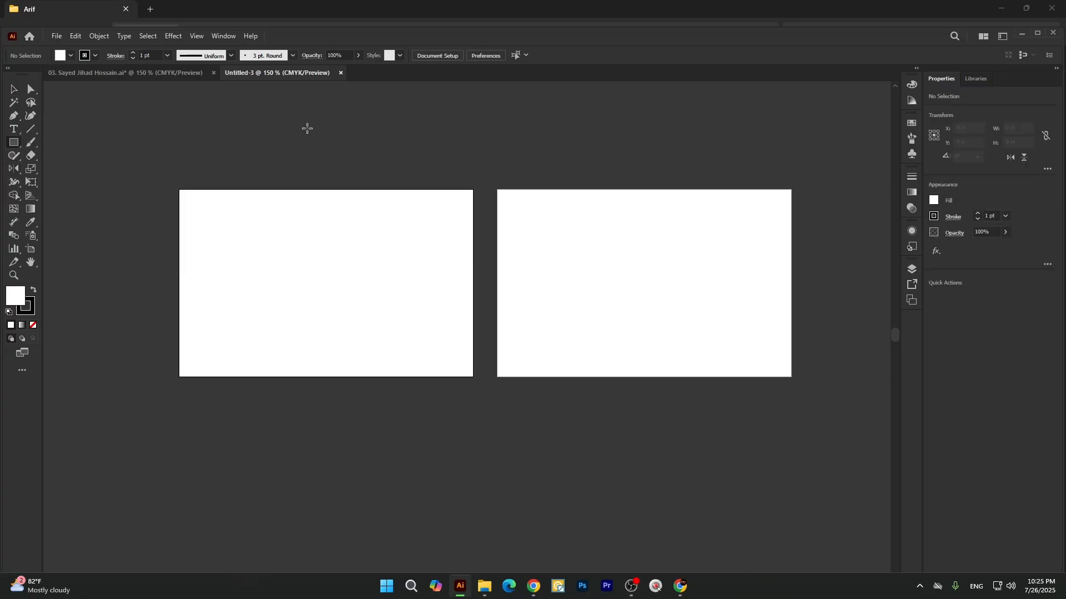
scroll(322, 145, up, 3)
drag(343, 178, 342, 209)
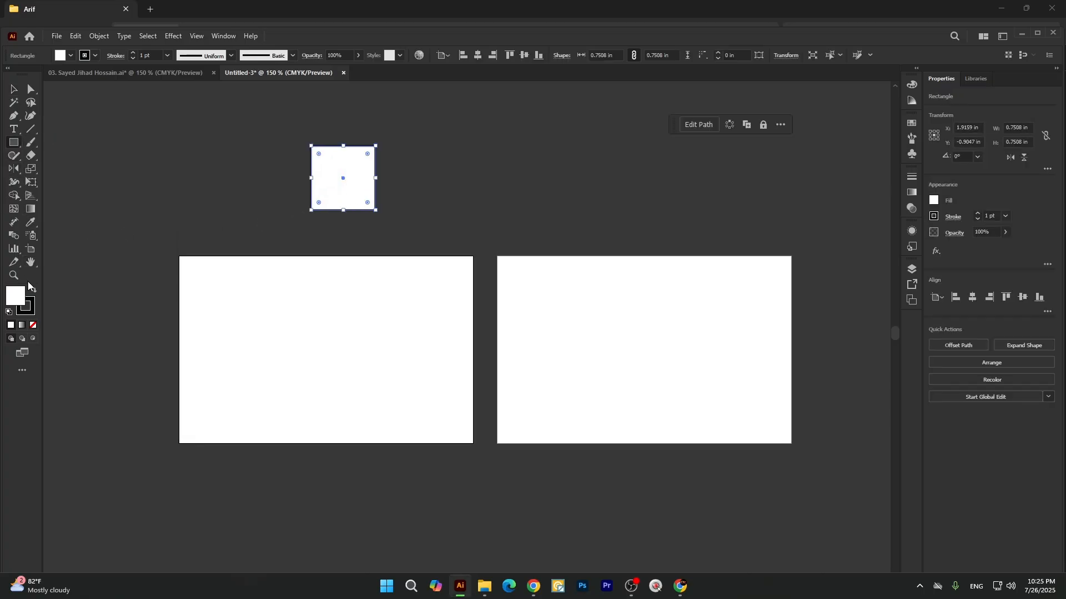
Remove the square's fill and give it a white 8 pt stroke.
click(34, 325)
click(33, 290)
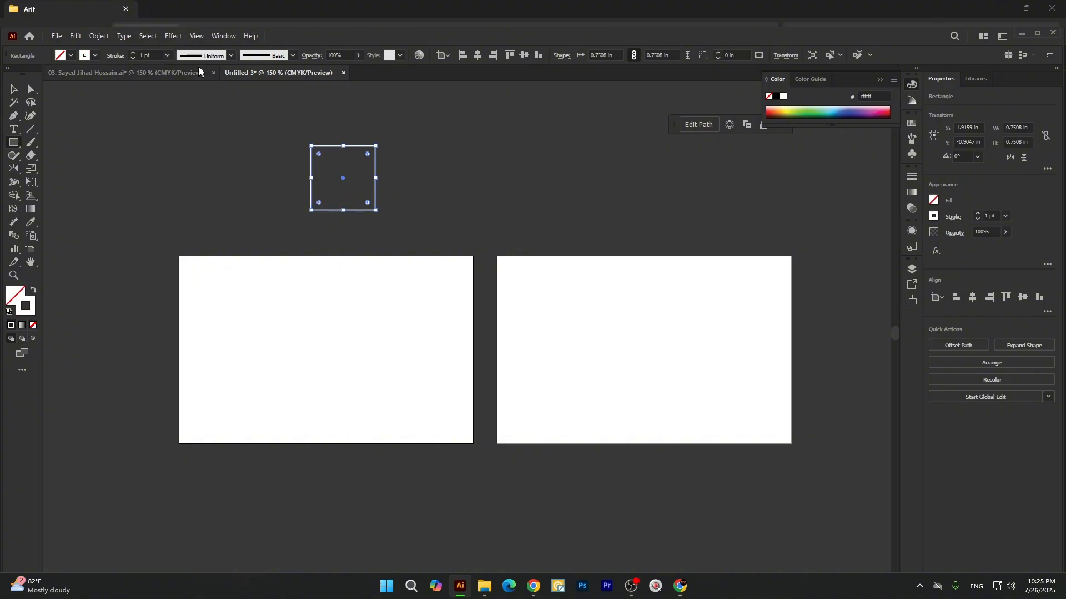
scroll(134, 55, up, 7)
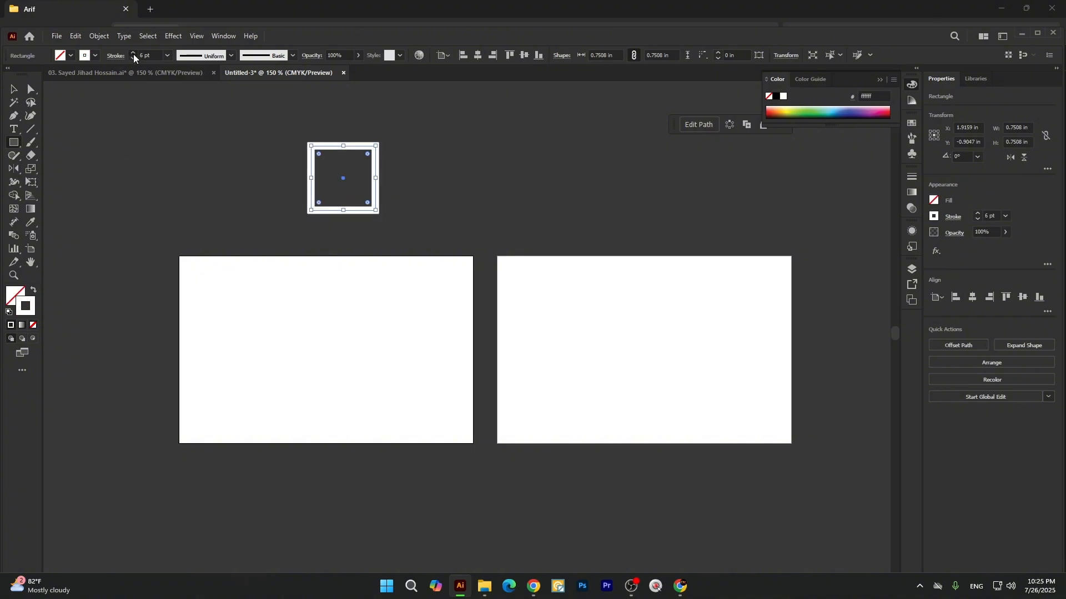
key(v)
click(176, 156)
Rotate the square about 48 degrees clockwise into a diamond and round its corners to about 0.11 in.
click(360, 146)
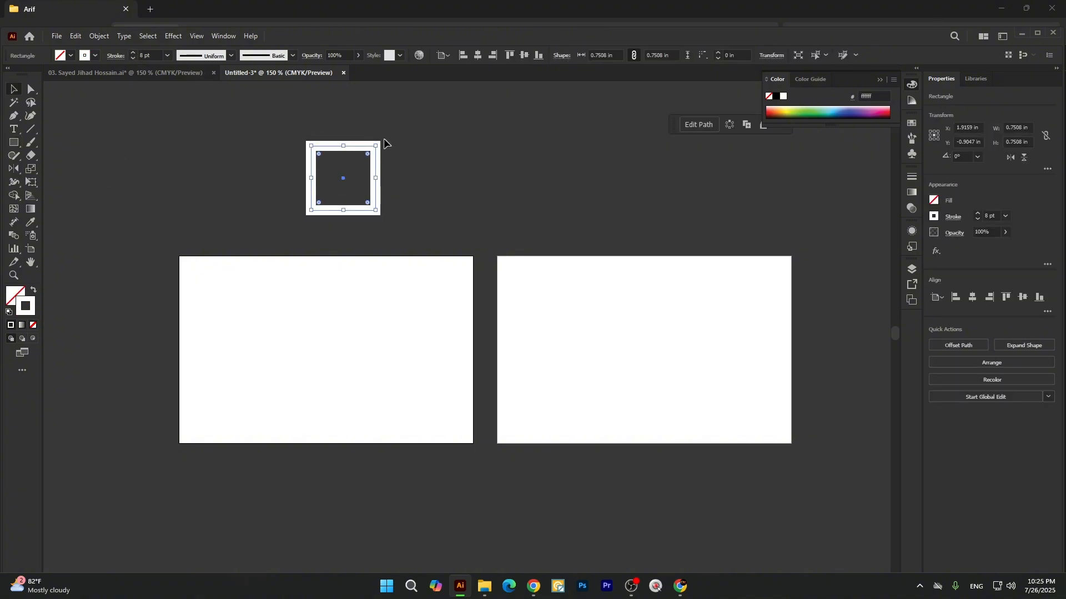
drag(384, 138, 391, 176)
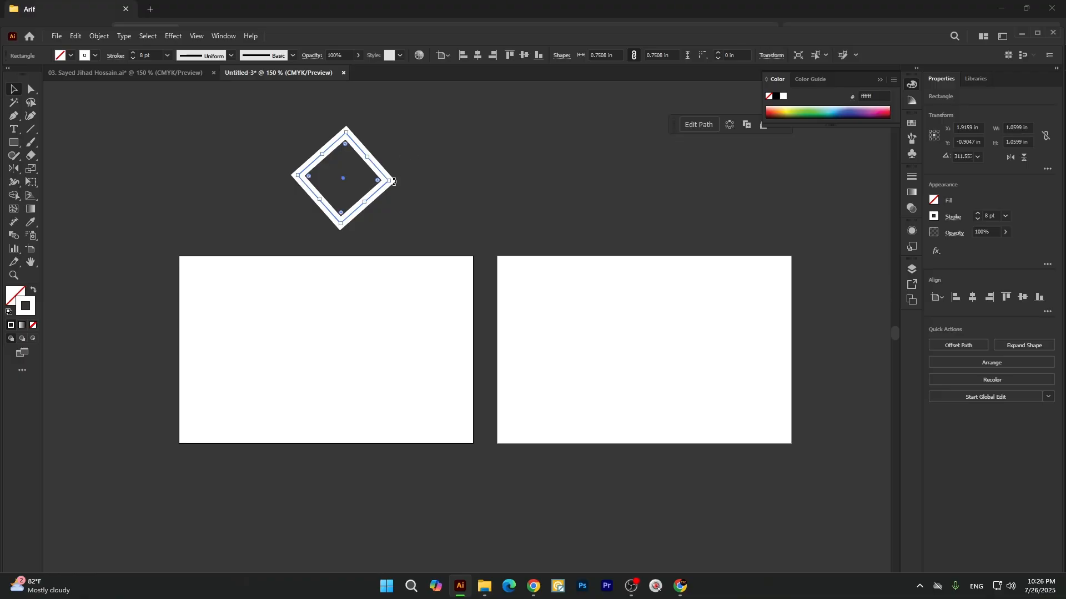
click(398, 181)
key(a)
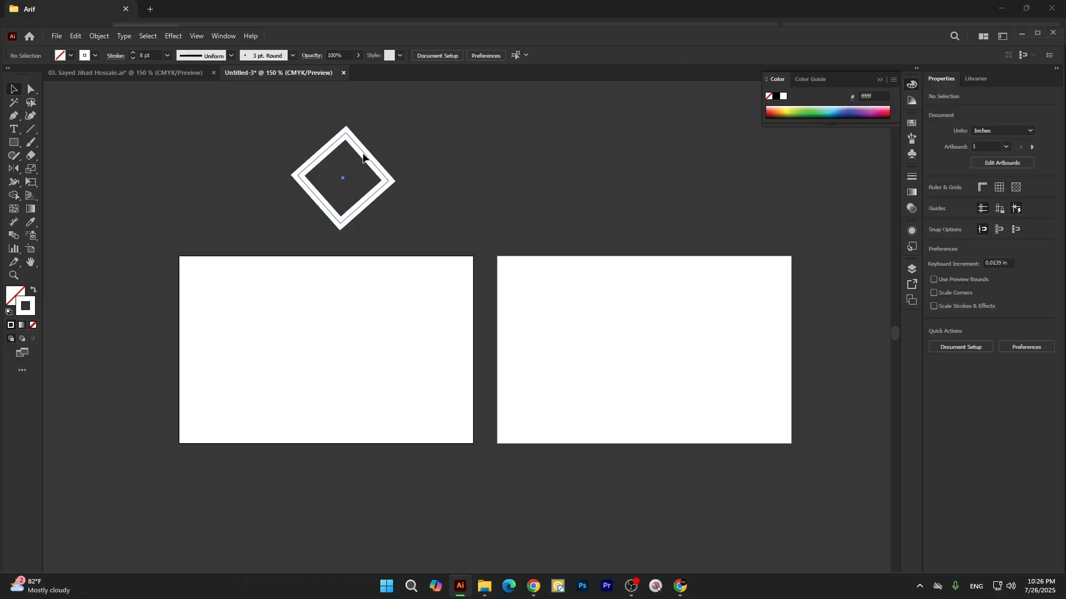
click(334, 150)
drag(344, 143, 347, 147)
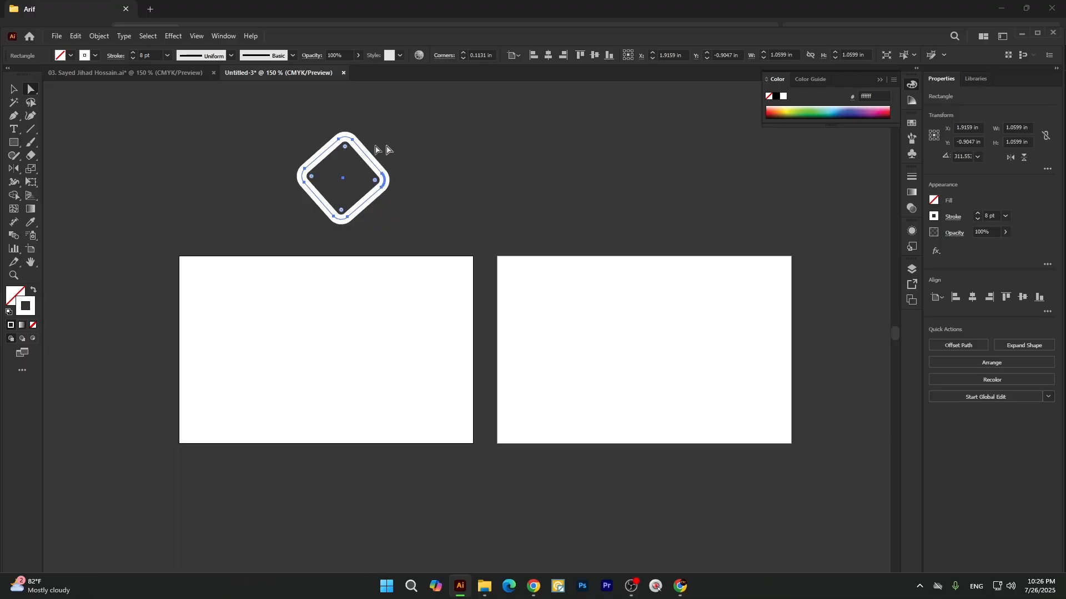
Duplicate the rounded diamond straight down so that the two outlines overlap and interlock.
click(374, 146)
key(v)
click(367, 162)
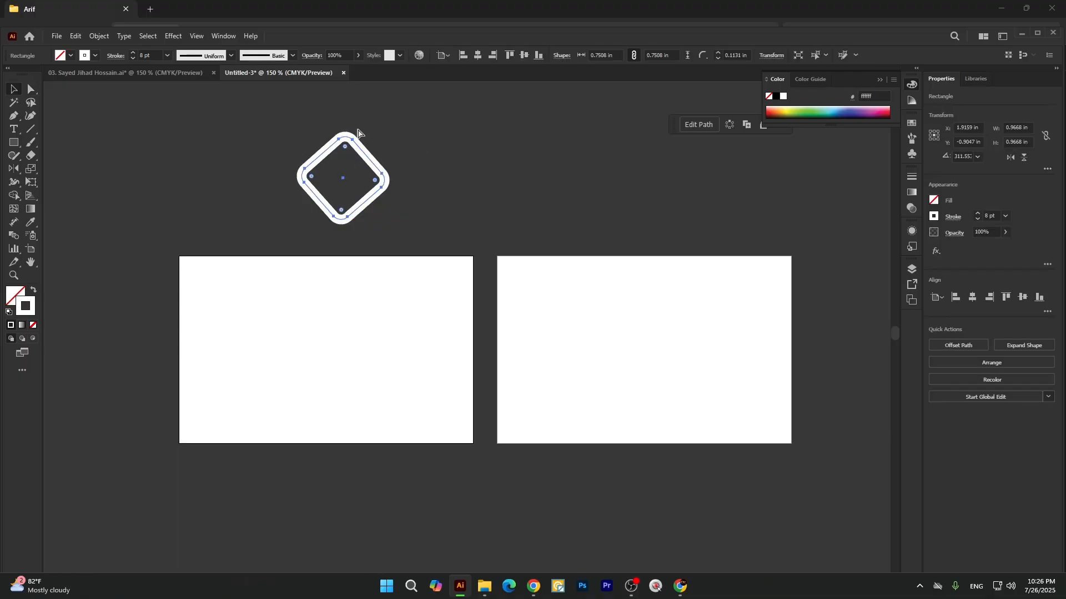
key(ctrl+h)
click(383, 111)
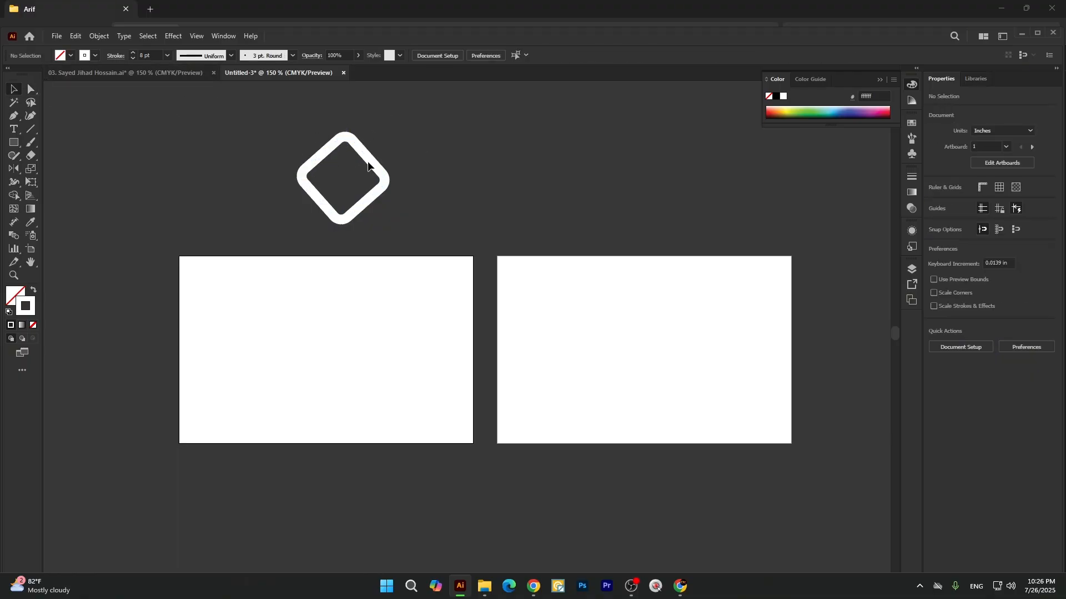
drag(371, 166, 373, 195)
click(428, 184)
Expand the fill and stroke of both diamonds into solid shapes.
drag(288, 169, 388, 215)
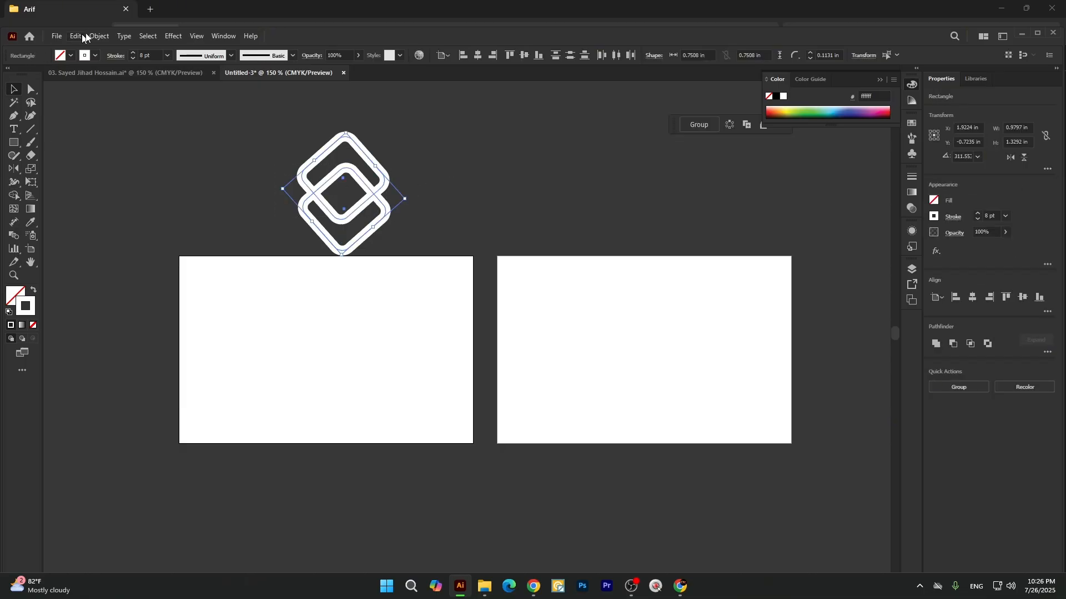
click(99, 35)
click(123, 179)
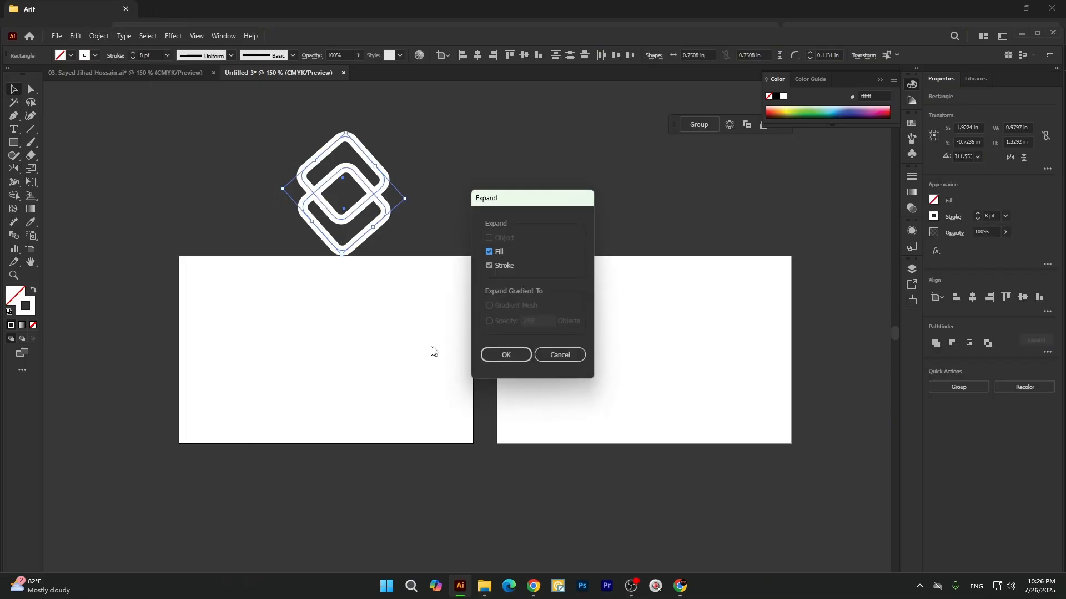
click(499, 356)
click(389, 183)
click(389, 191)
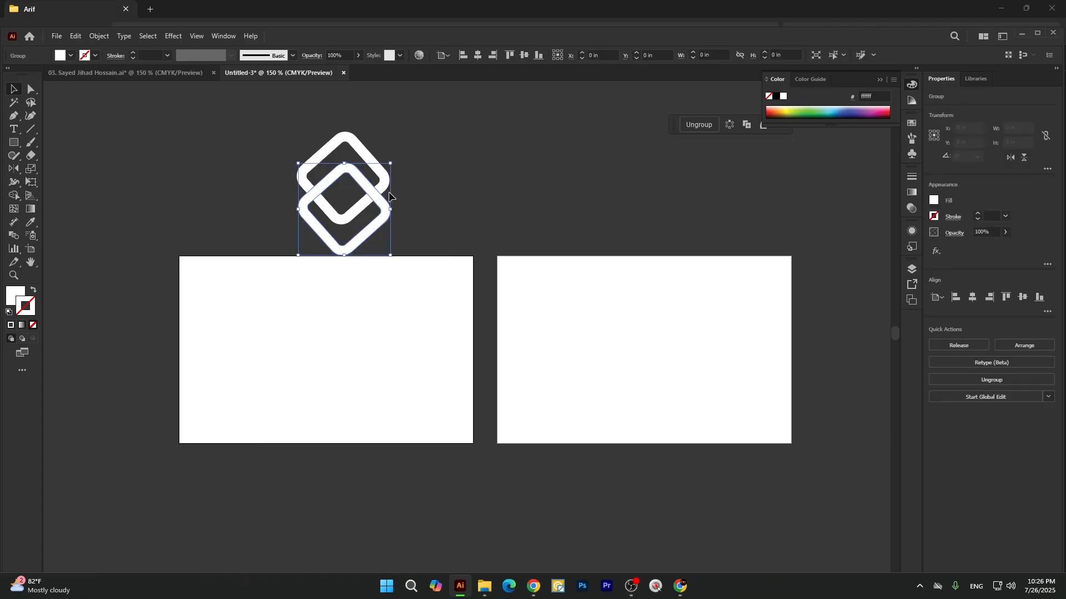
Group the two diamonds, then shrink the logo to about 0.56 in wide and place it above the first artboard's upper left corner.
drag(281, 155, 425, 235)
key(ctrl+g)
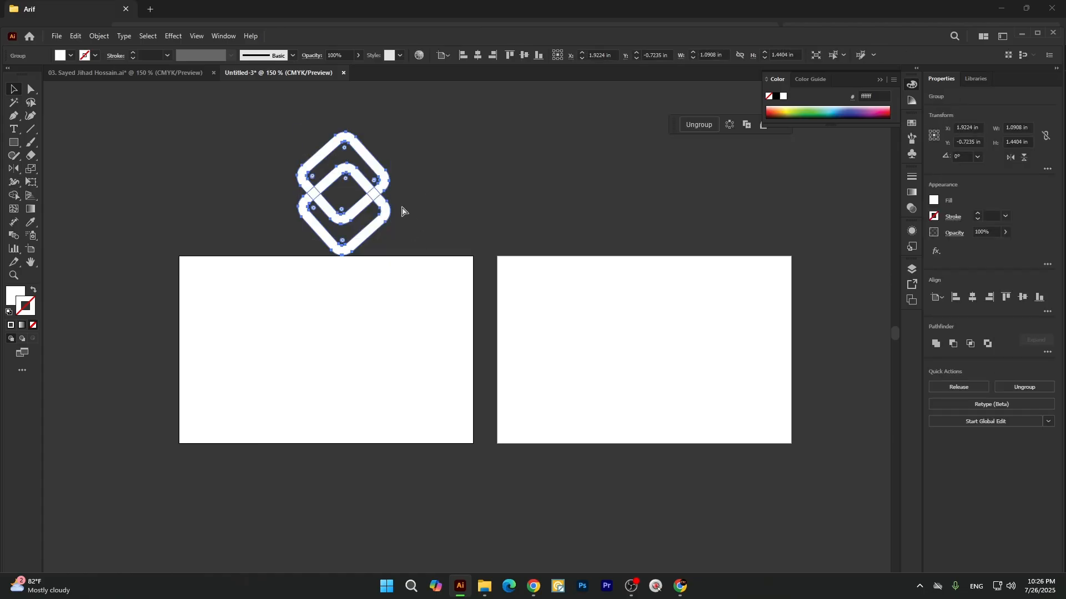
drag(391, 193, 210, 174)
click(213, 211)
Create a rectangle 3.43 in wide and 2.19 in high with the Rectangle tool.
drag(14, 143, 55, 143)
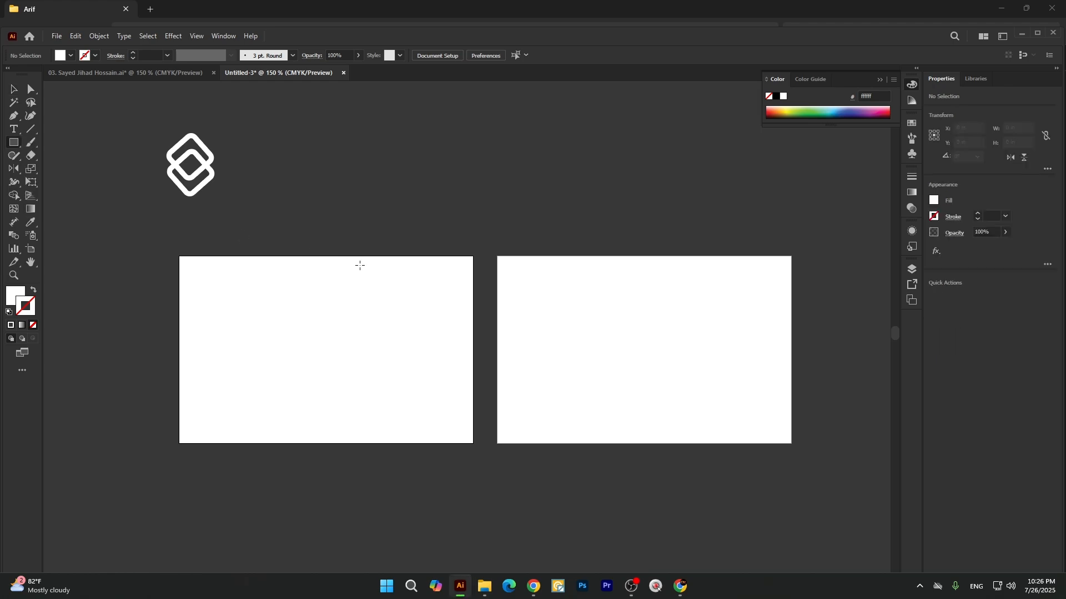
click(398, 278)
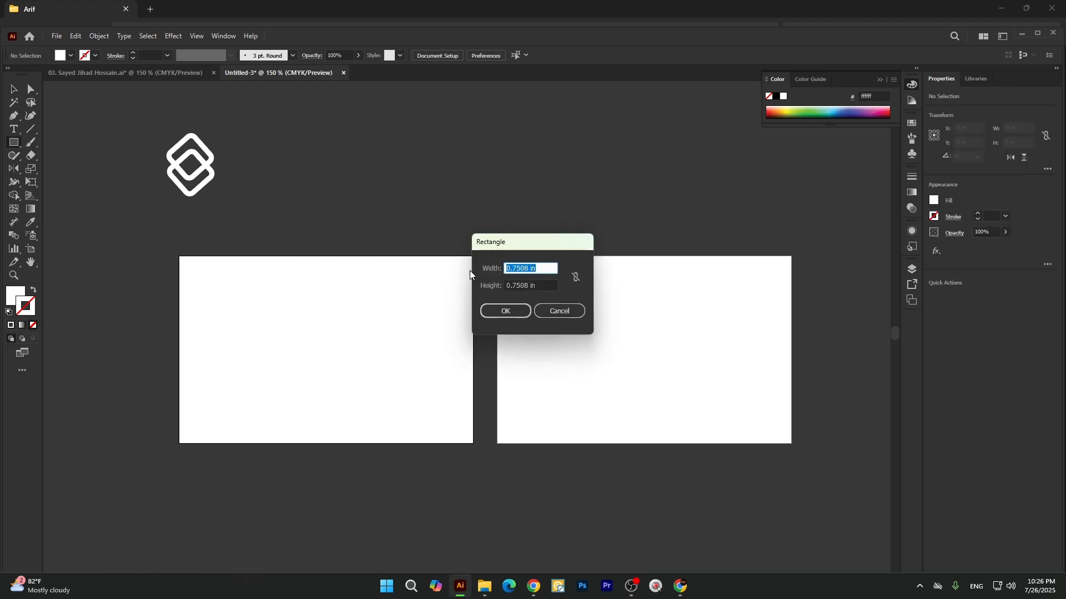
text(3.43)
key(Tab)
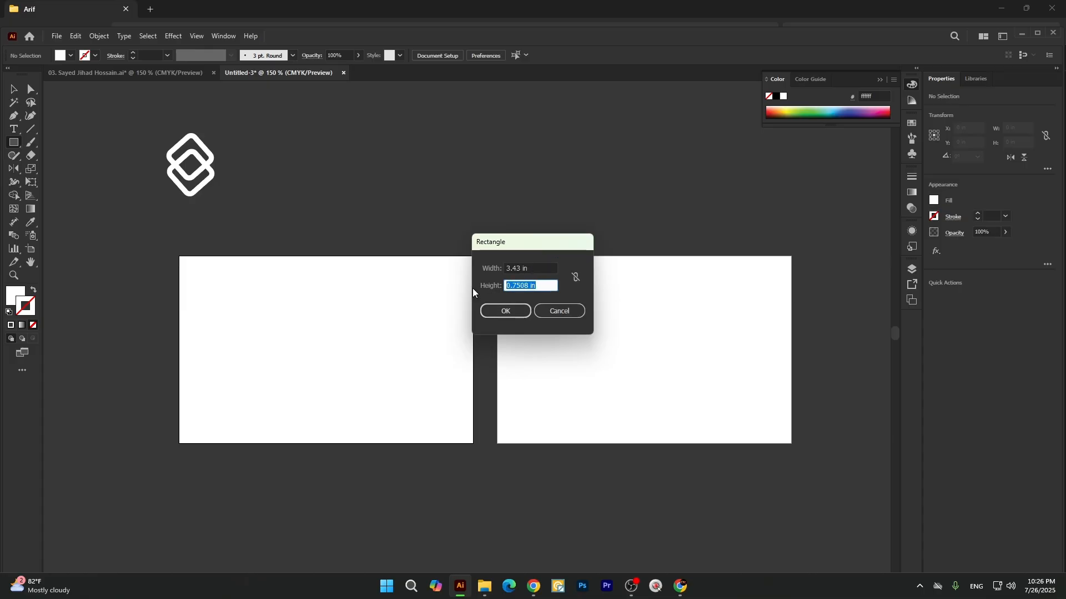
text(2.19)
click(506, 312)
Align the rectangle to the first artboard so that it covers it exactly.
key(v)
drag(428, 350, 189, 454)
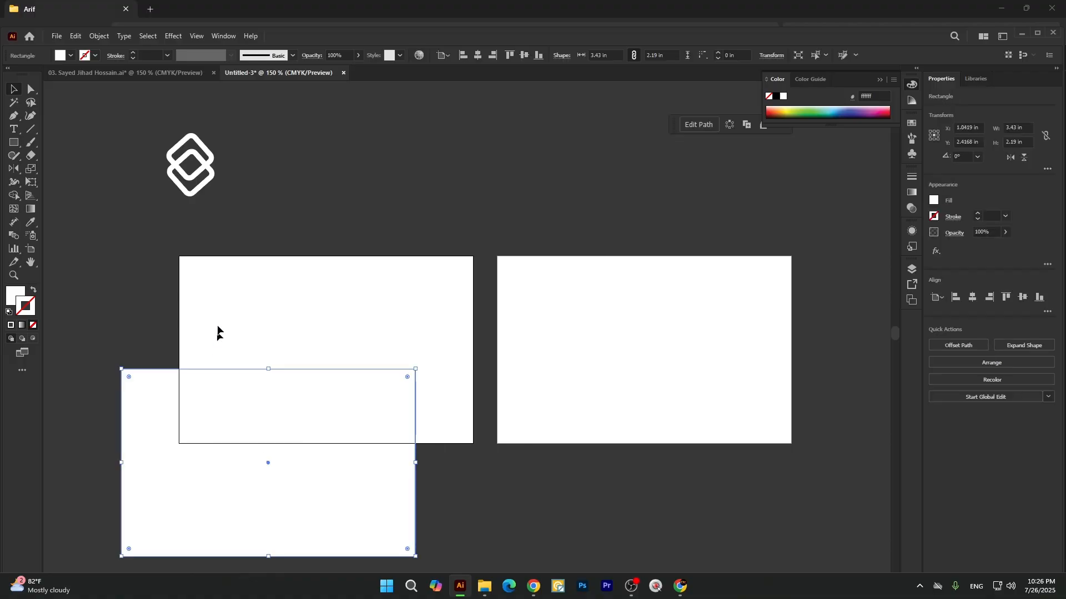
click(477, 55)
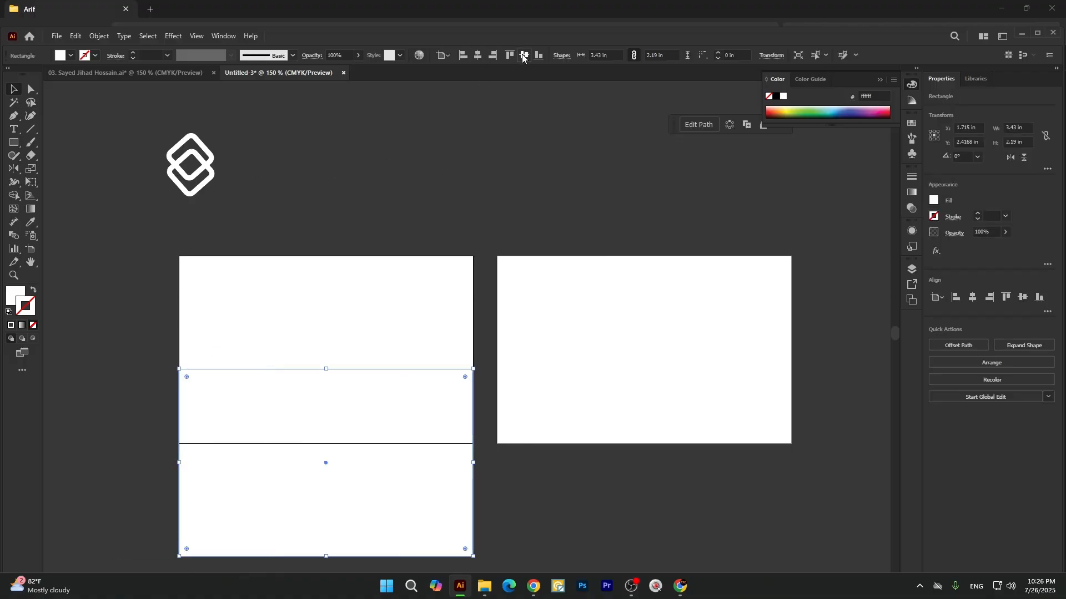
click(510, 55)
Fill the rectangle on the first artboard with the near-black colour 161616.
click(71, 56)
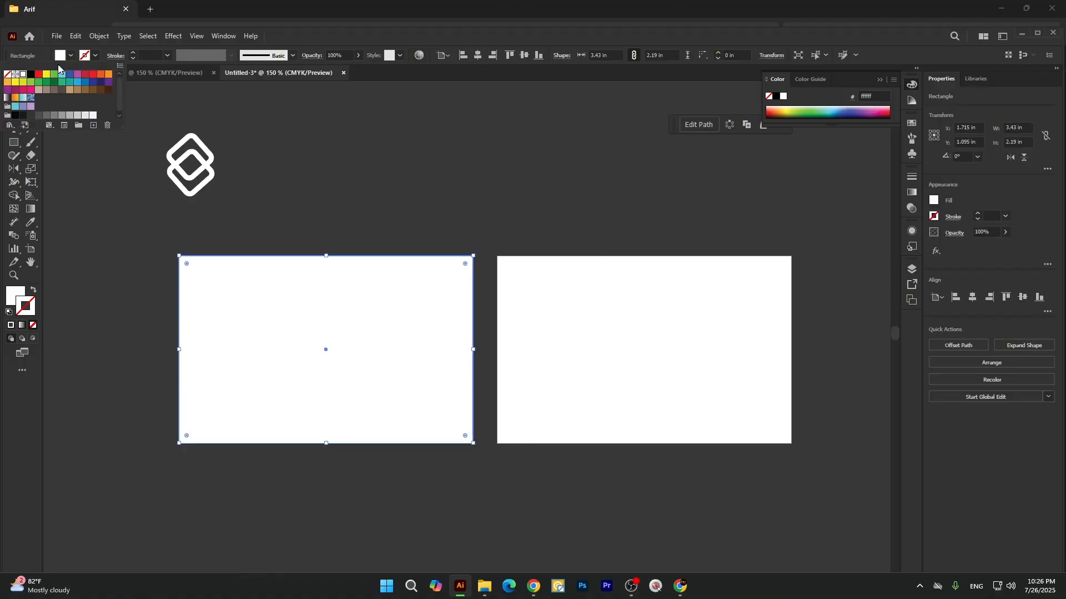
click(23, 115)
click(328, 208)
click(352, 311)
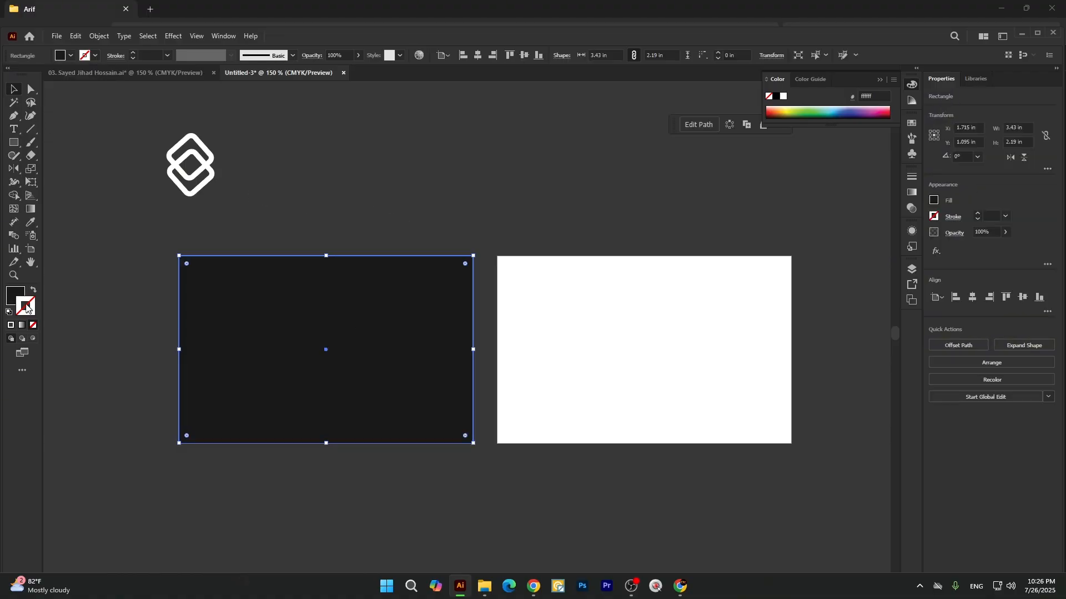
double_click(17, 299)
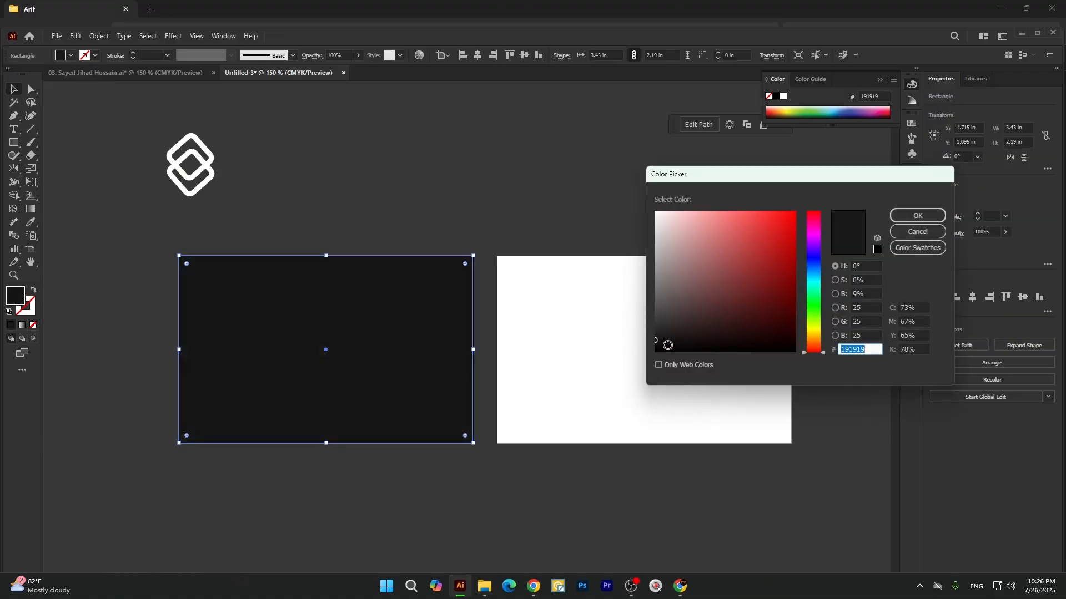
mouse_move(666, 343)
mouse_down()
mouse_move(670, 331)
mouse_move(657, 340)
mouse_up()
click(910, 214)
click(373, 182)
Copy the dark rectangle over the second artboard, offset toward its lower right corner.
click(288, 325)
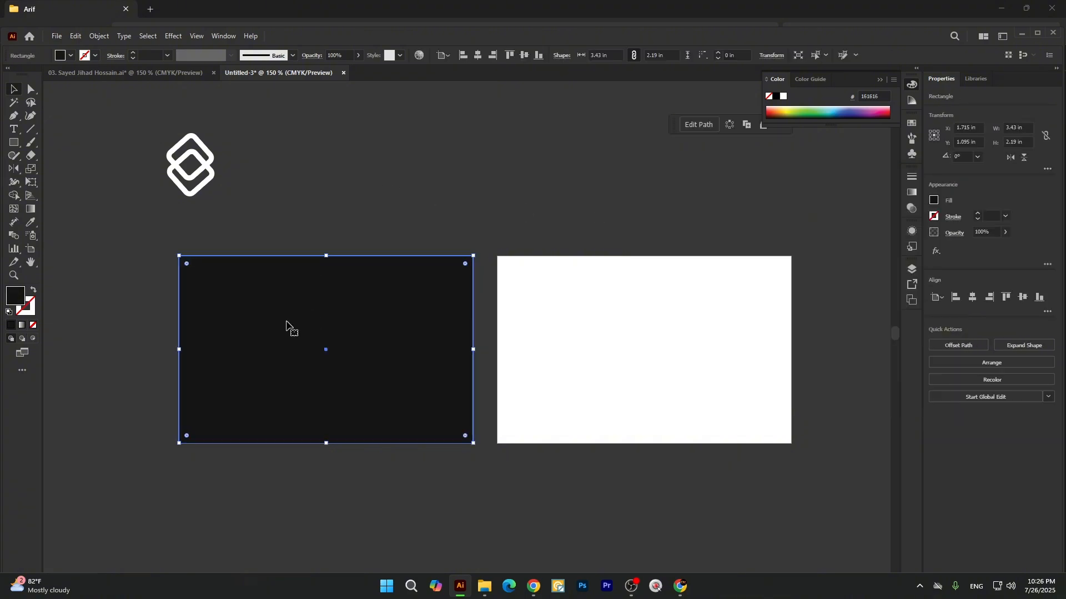
alt+drag(284, 323, 661, 364)
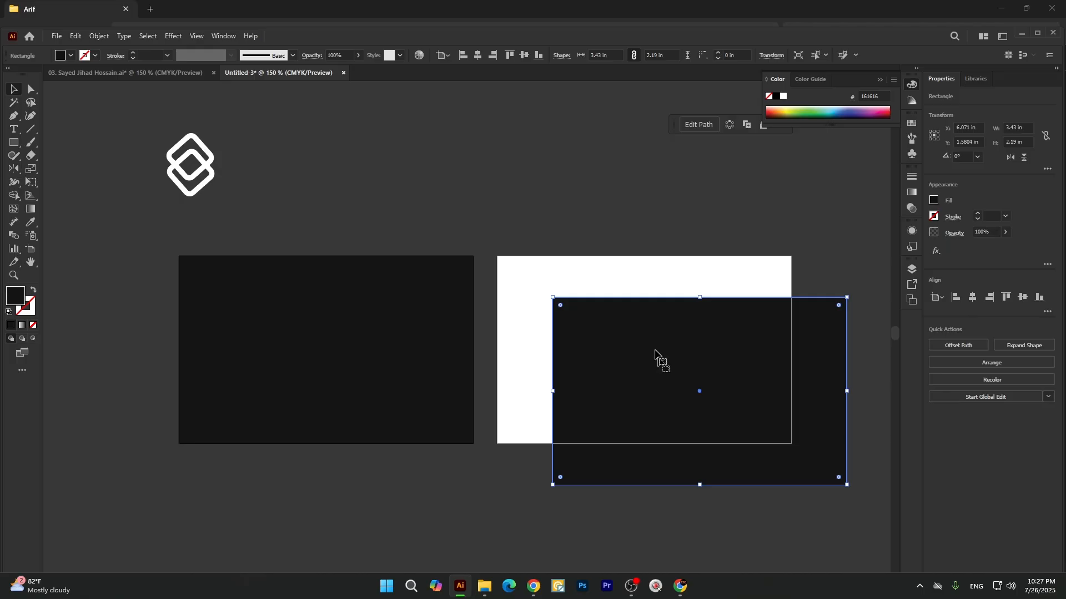
click(575, 263)
Move the diamond logo onto the dark first card and bring it to the front.
click(211, 172)
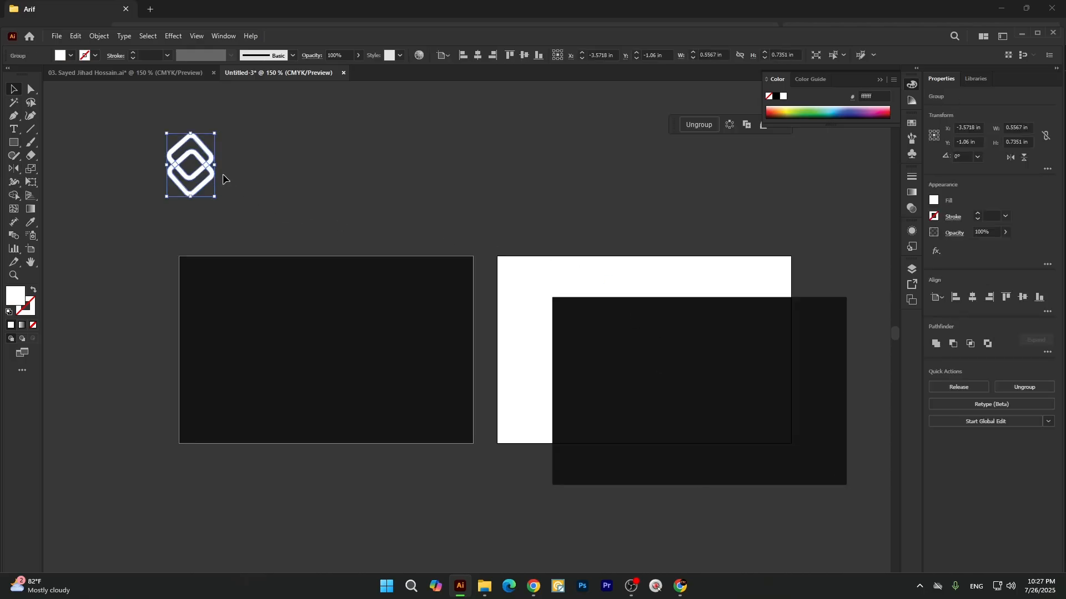
click(243, 171)
drag(205, 169, 324, 312)
right_click(324, 312)
mouse_move(441, 256)
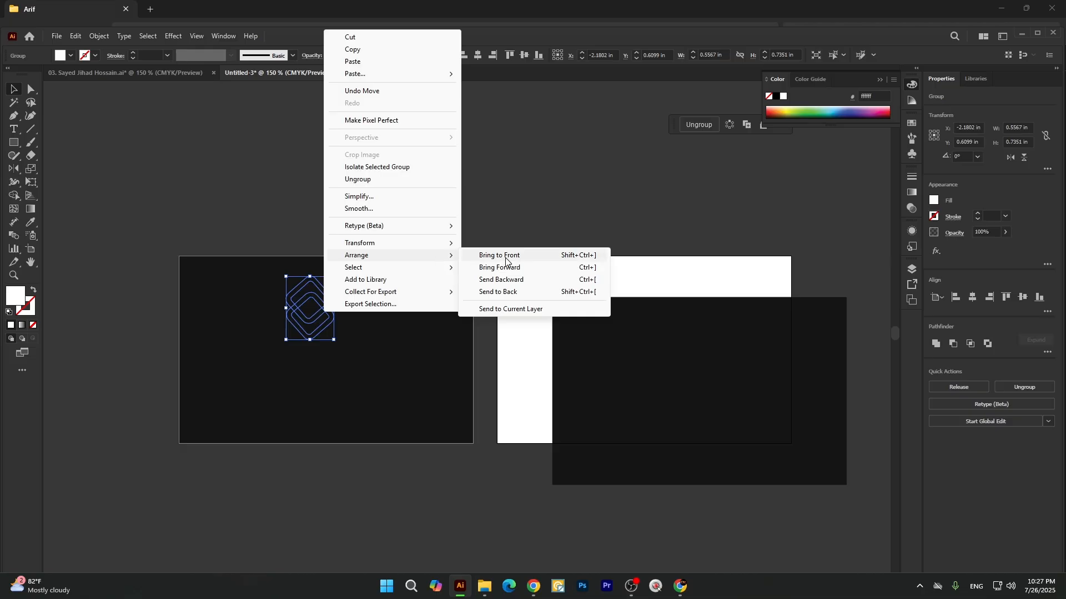
click(502, 257)
click(439, 251)
Scale the logo down and position it near the upper centre of the first card.
click(327, 314)
drag(334, 308, 318, 310)
click(370, 185)
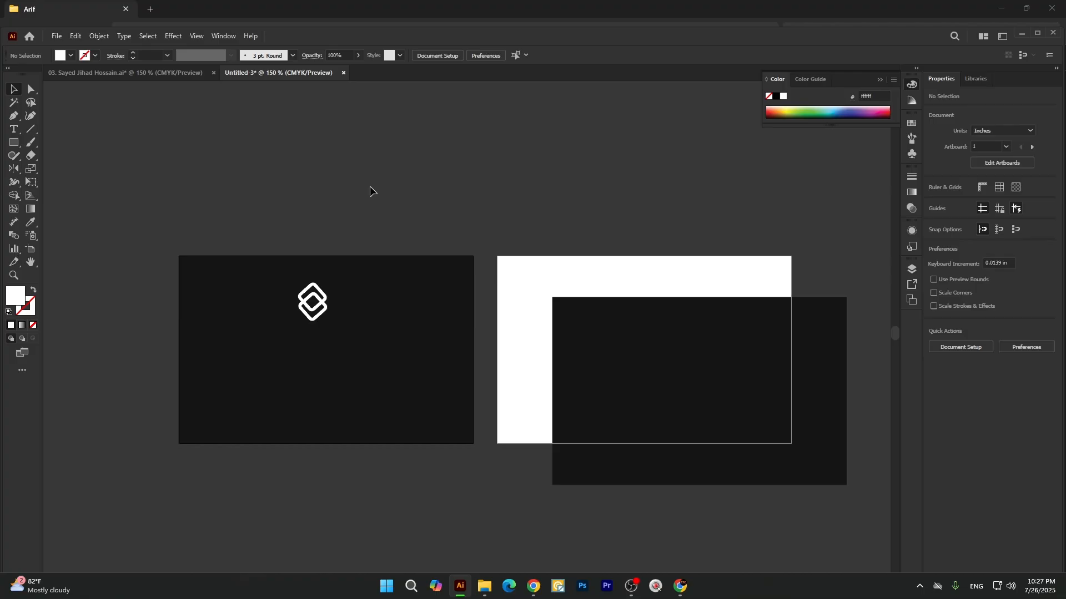
Add the point text "BRAND NAME" on the empty canvas above the first card.
key(t)
click(365, 193)
key(BackSpace)
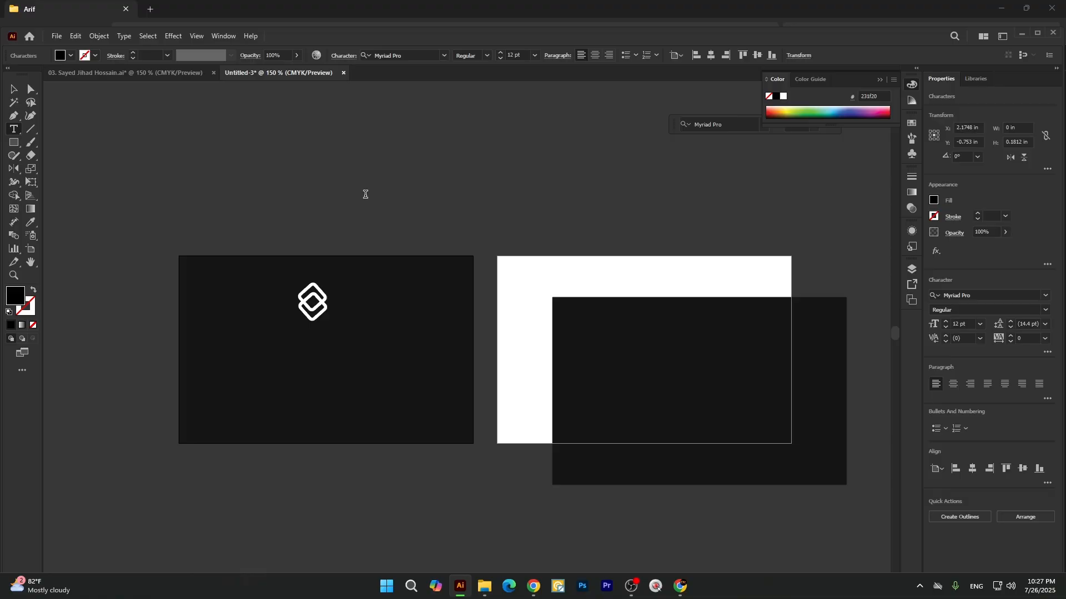
text(BRAND NAME)
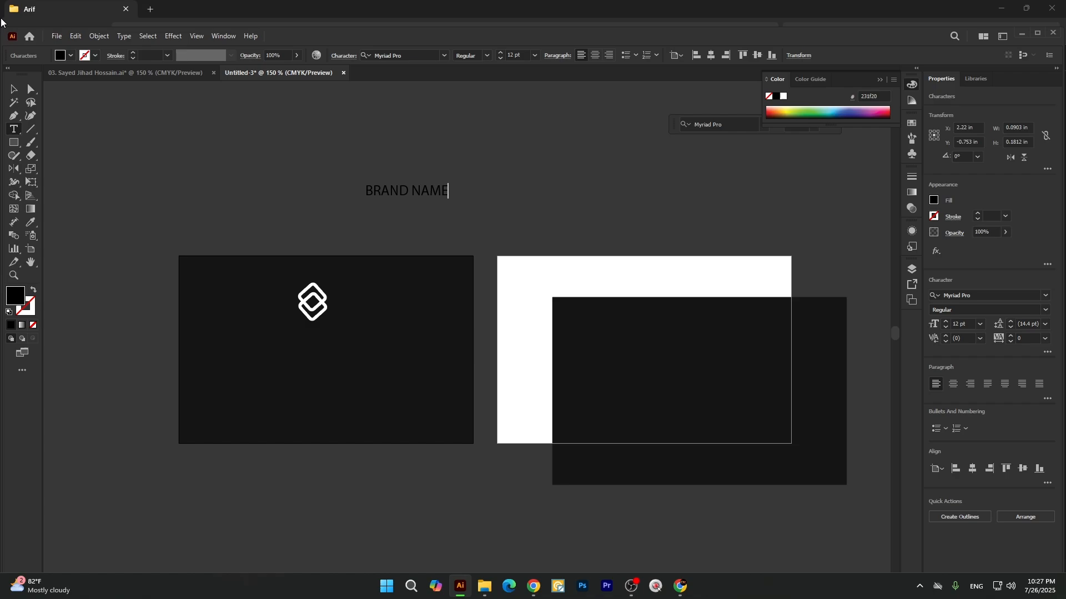
Move the BRAND NAME text beneath the logo on the first card and enlarge it to about 18.7 pt.
click(13, 89)
drag(389, 197, 297, 348)
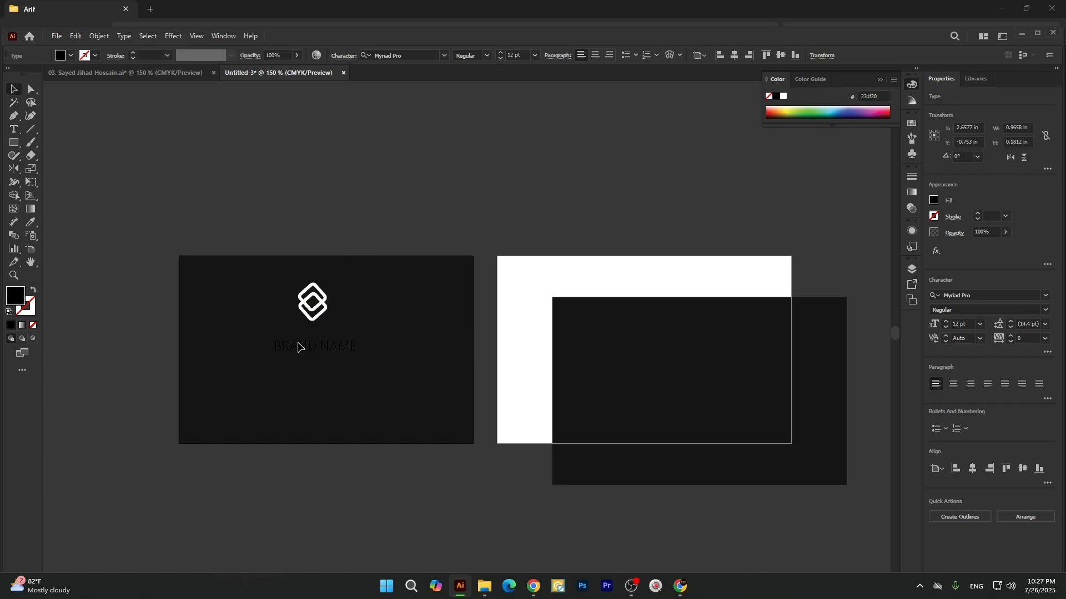
drag(359, 357, 379, 365)
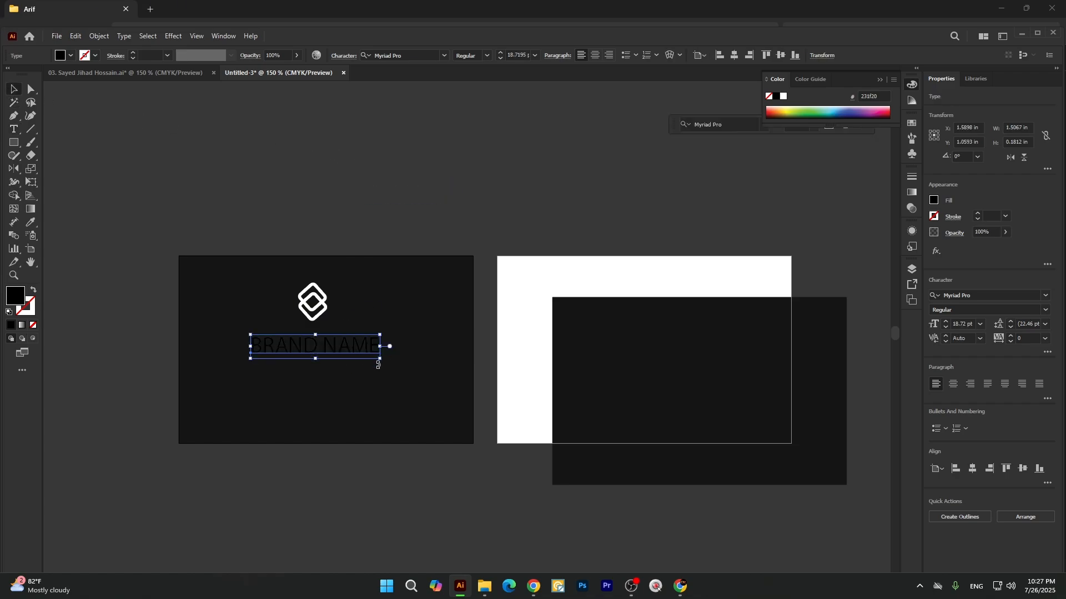
Colour the BRAND NAME text white by sampling the blank second artboard, and reduce it to about 15 pt.
key(i)
click(534, 272)
key(v)
click(530, 271)
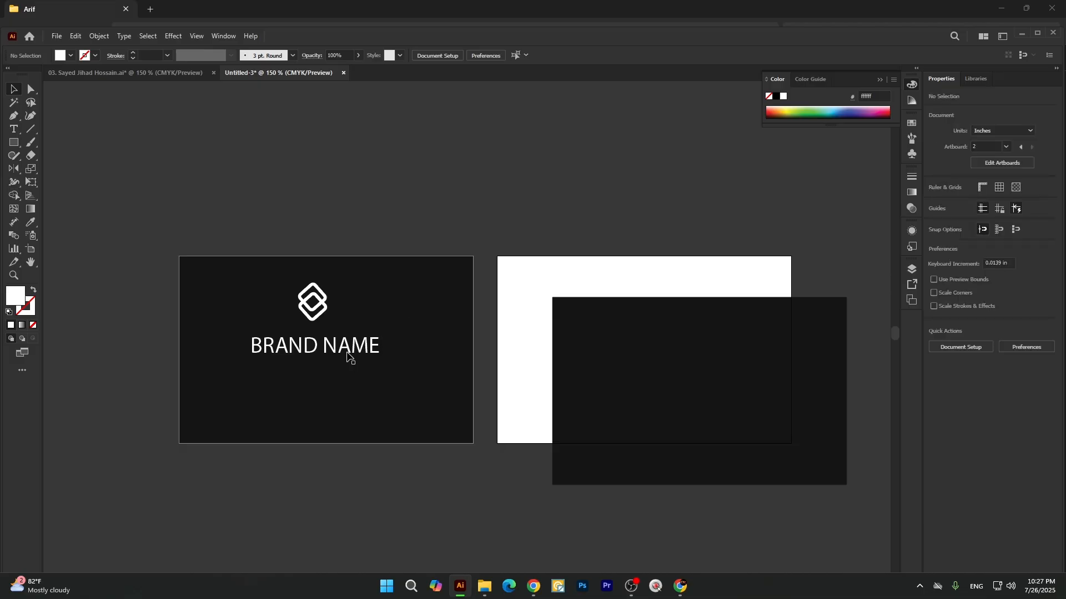
click(350, 356)
drag(382, 349, 367, 347)
Set the BRAND NAME text in the Montserrat Bold font.
click(420, 55)
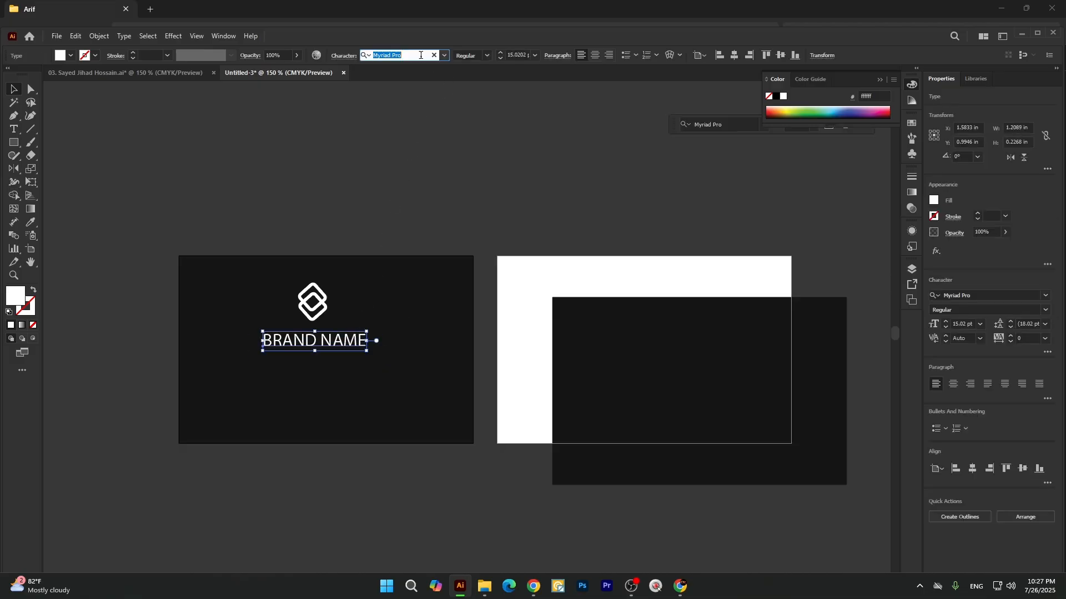
text(MONT)
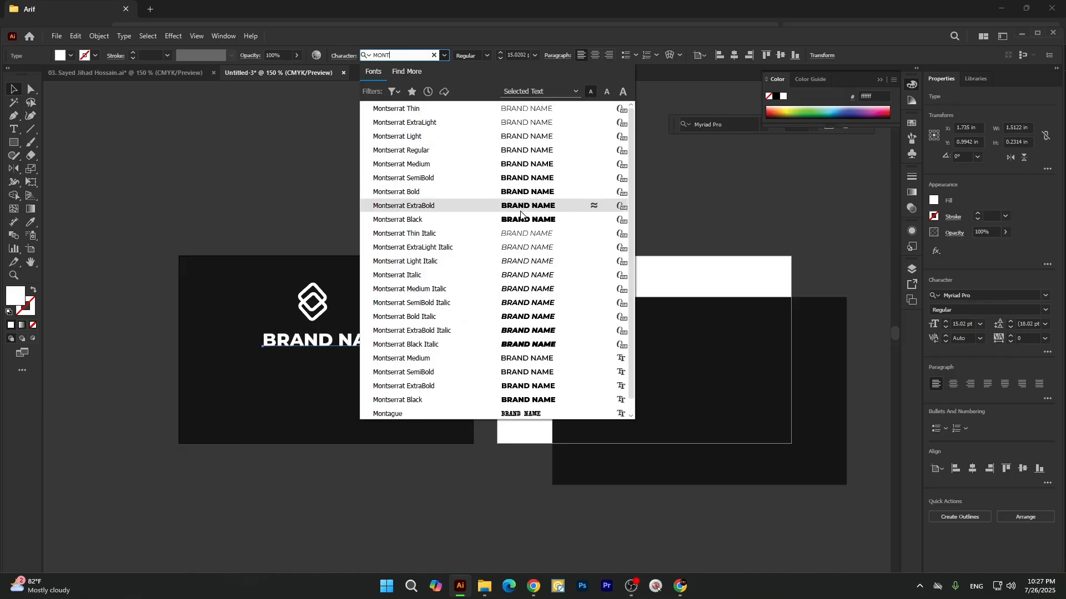
click(521, 192)
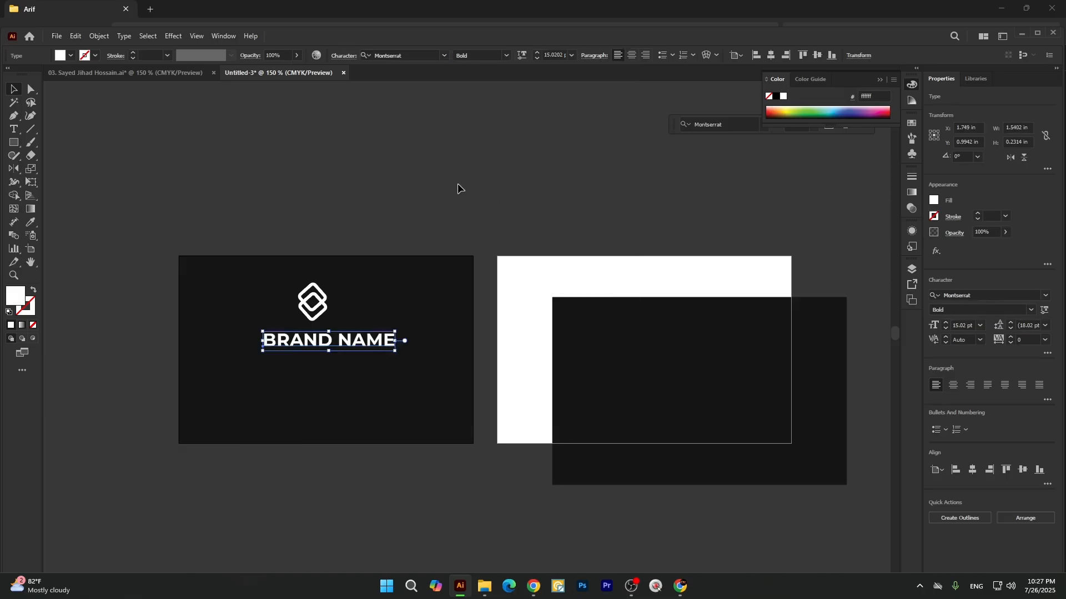
click(459, 189)
Scale the BRAND NAME text to about 16.9 pt and centre it a little below the logo.
mouse_move(379, 354)
mouse_down()
mouse_move(362, 344)
mouse_move(388, 348)
mouse_up()
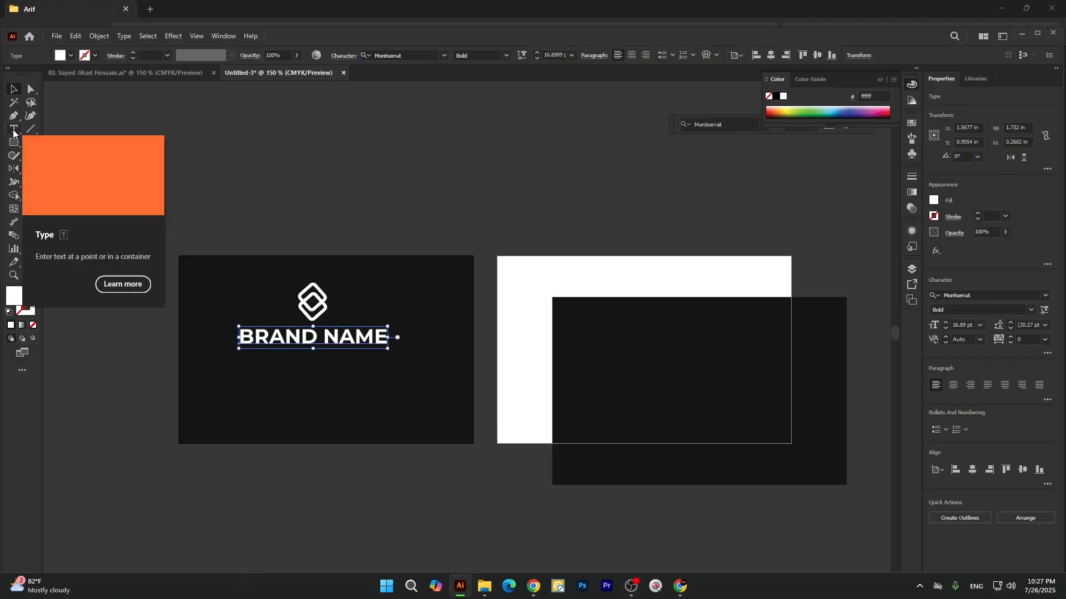
click(459, 187)
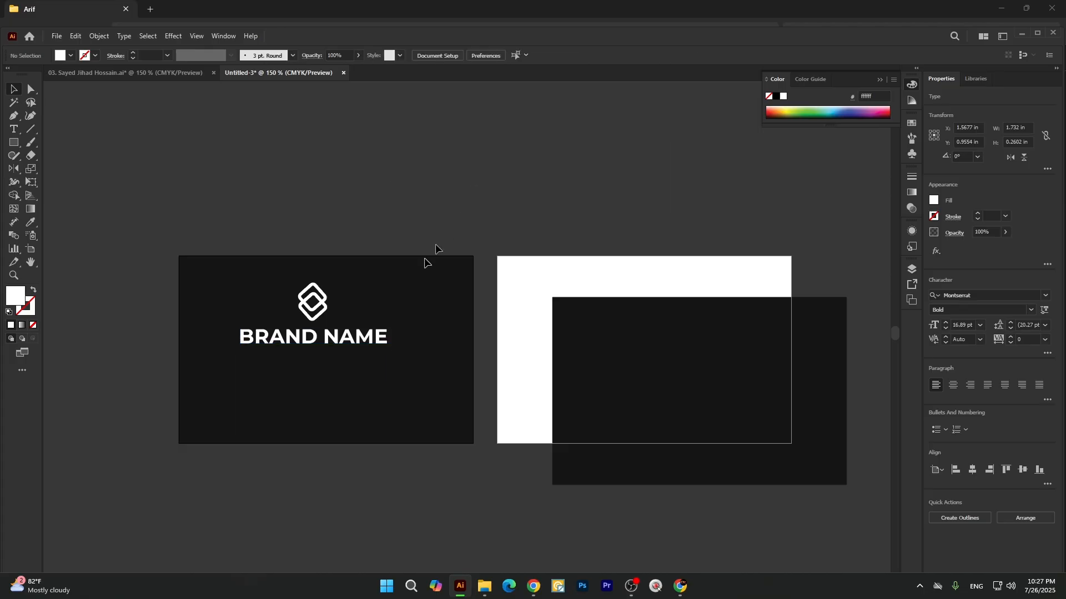
drag(365, 329, 366, 332)
scroll(405, 264, down, 1)
scroll(408, 269, down, 1)
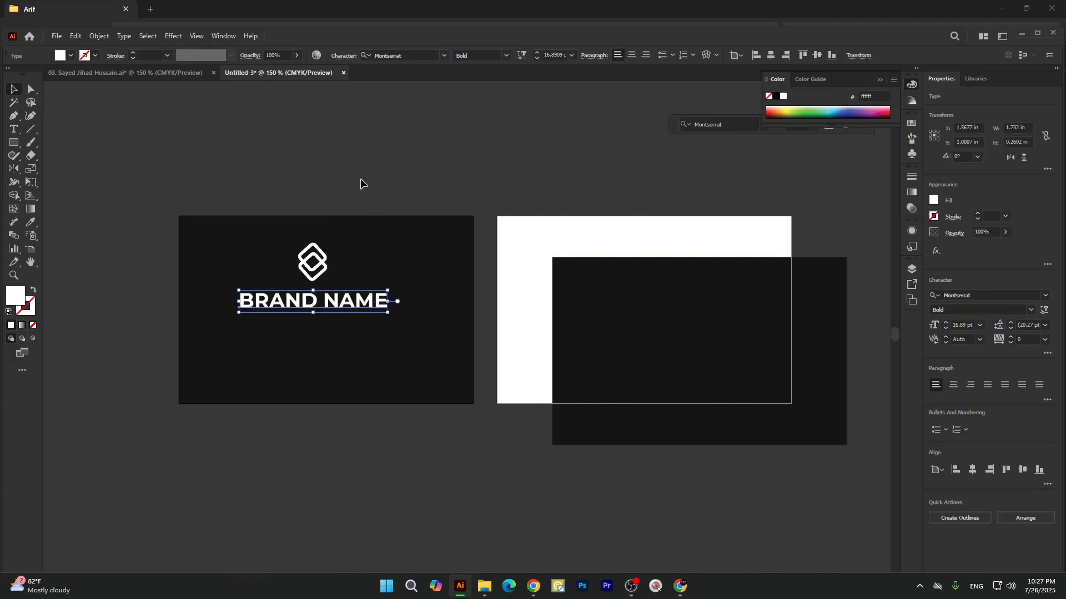
click(361, 178)
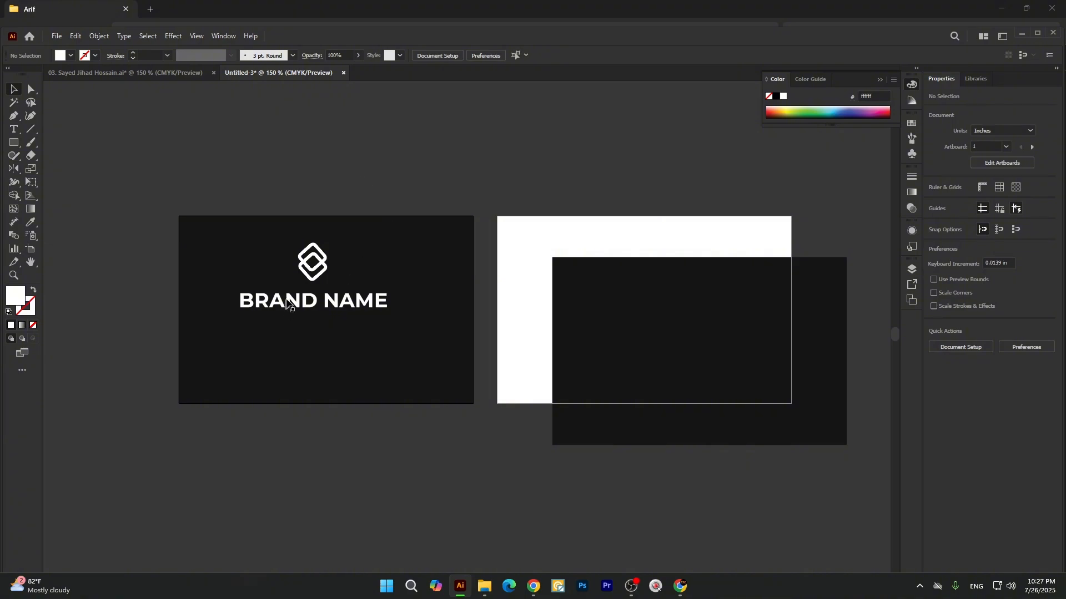
Duplicate the BRAND NAME text directly beneath the original on the first card and glance at the reference card design.
drag(285, 310, 466, 342)
click(13, 129)
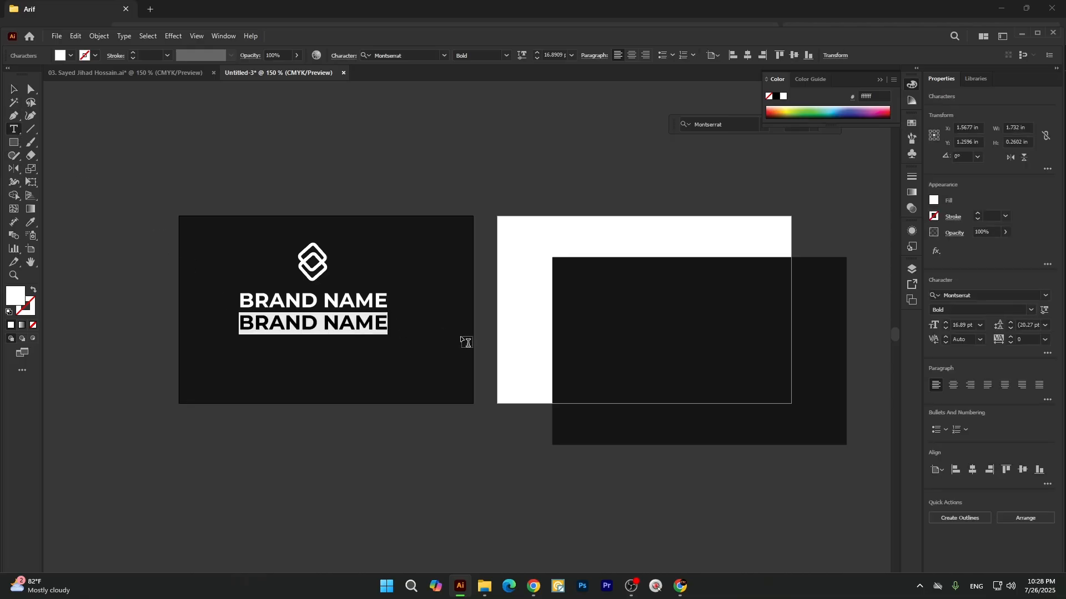
click(176, 73)
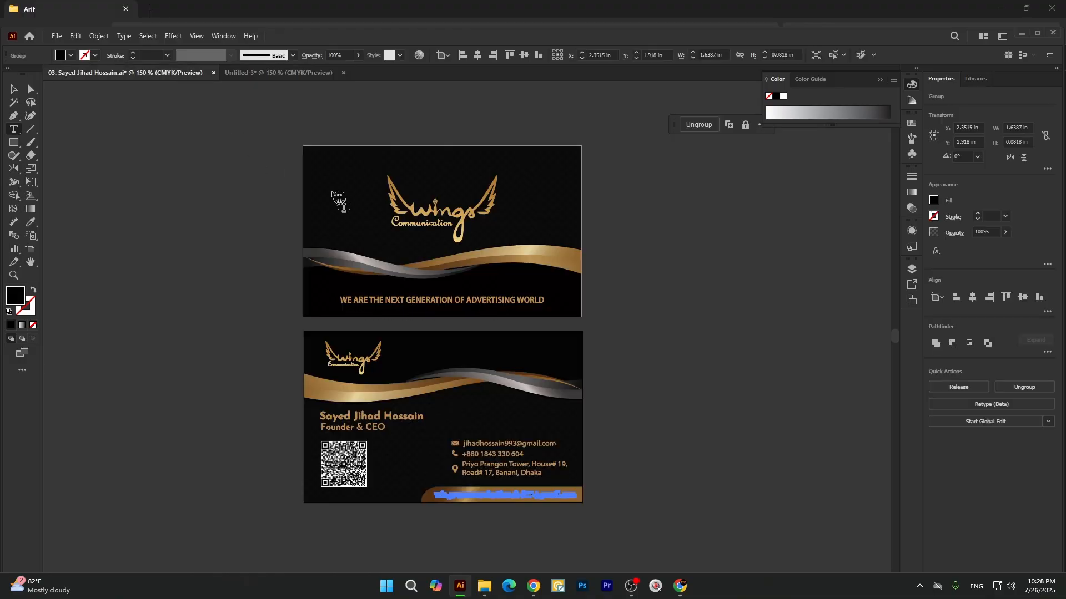
click(284, 71)
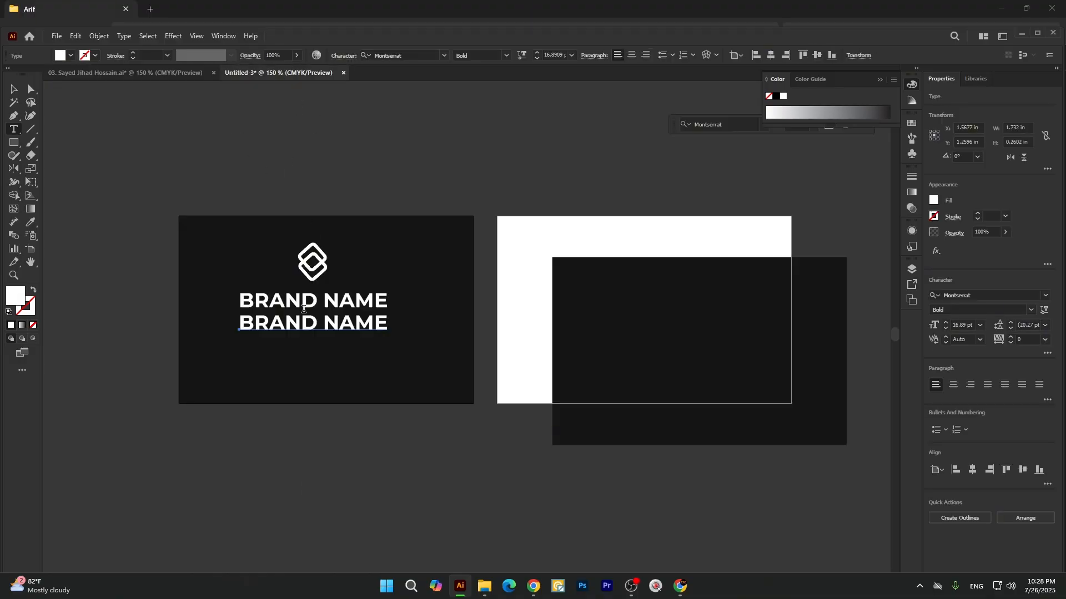
Replace the duplicated text line with SLOGAN HERE.
drag(243, 326, 405, 339)
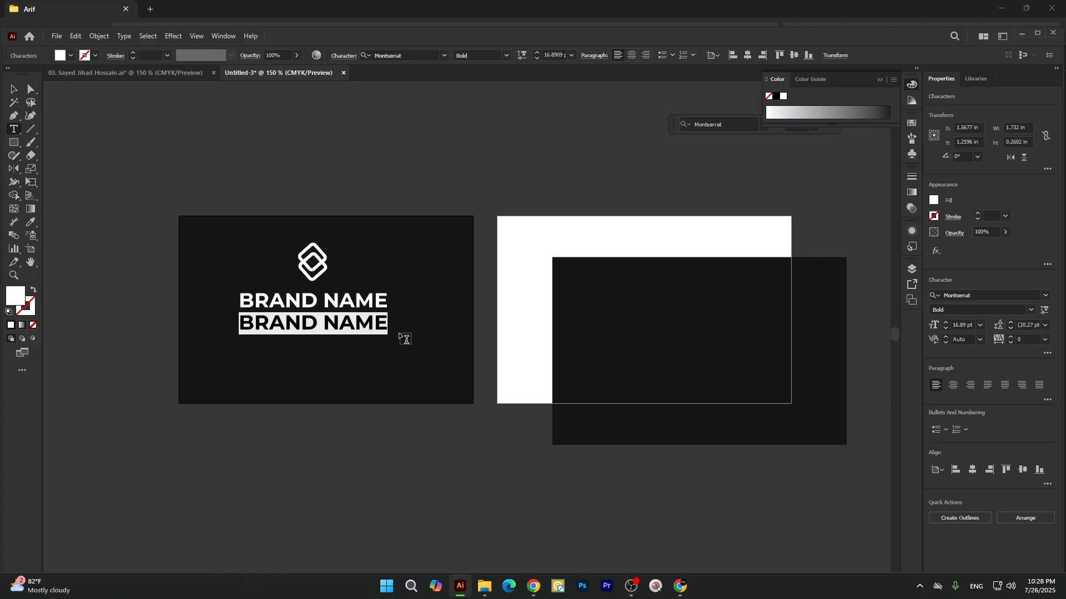
text(Slogan)
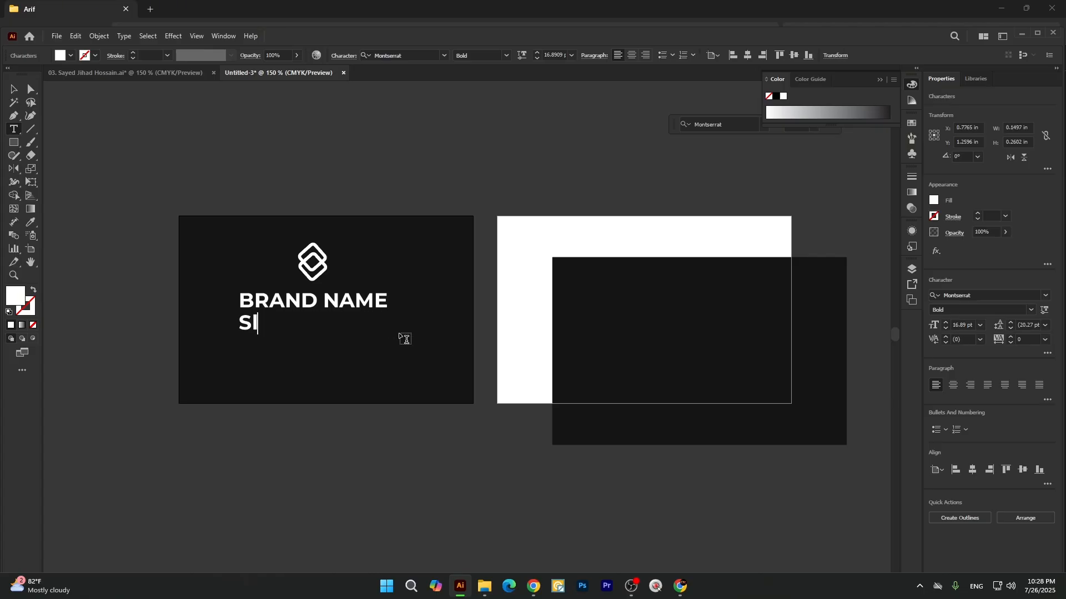
key(BackSpace)
key(BackSpace)
key(BackSpace)
key(BackSpace)
key(BackSpace)
text(LOGAN )
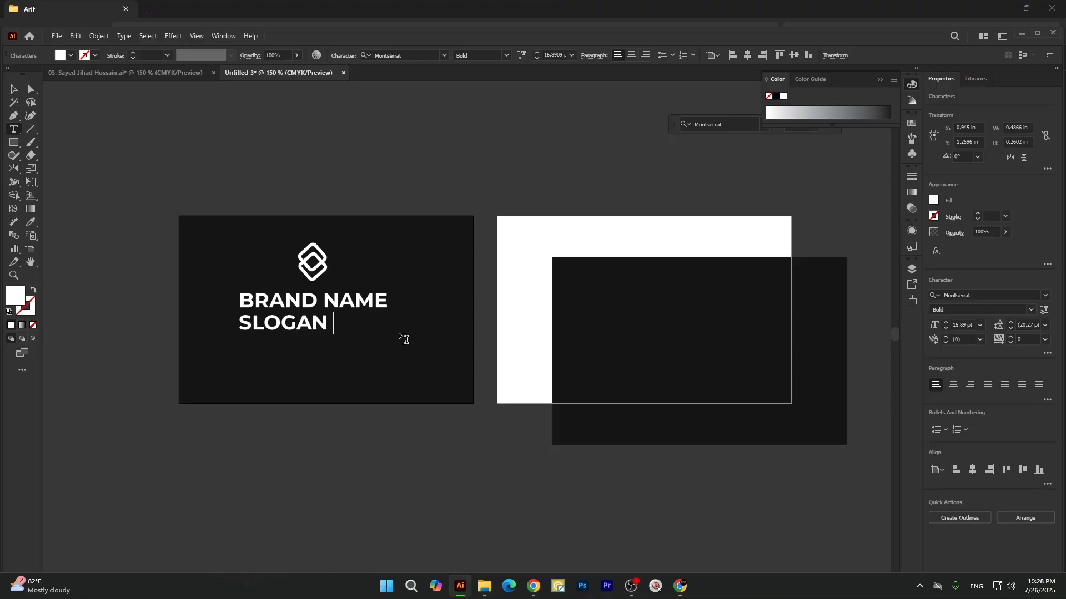
text(HERE)
key(Escape)
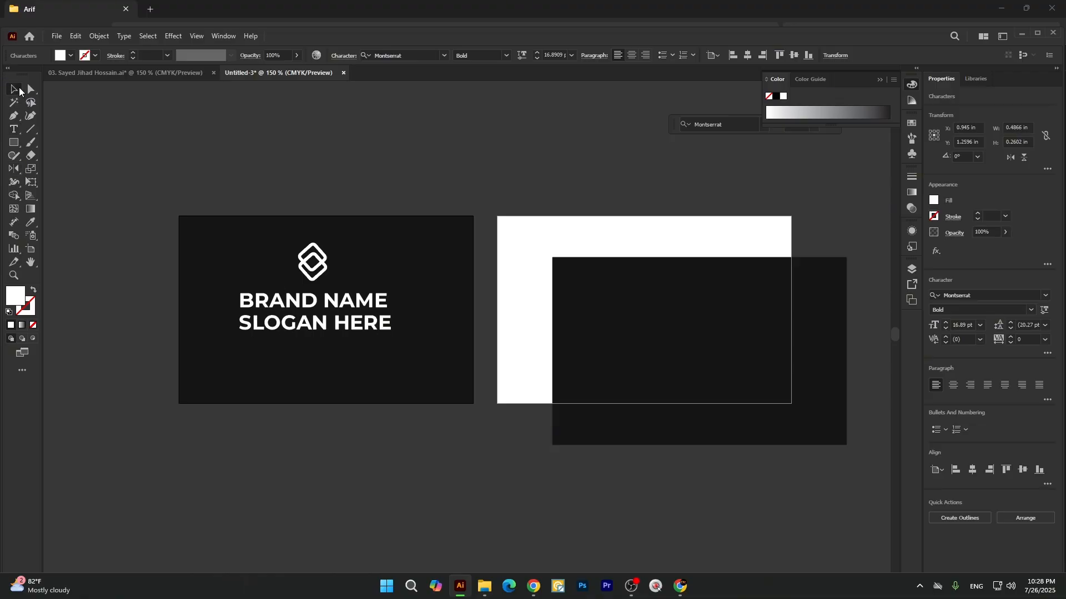
Scale the SLOGAN HERE text down to about 9 pt beneath the brand name and set its font style to Regular.
drag(392, 334, 355, 330)
double_click(306, 338)
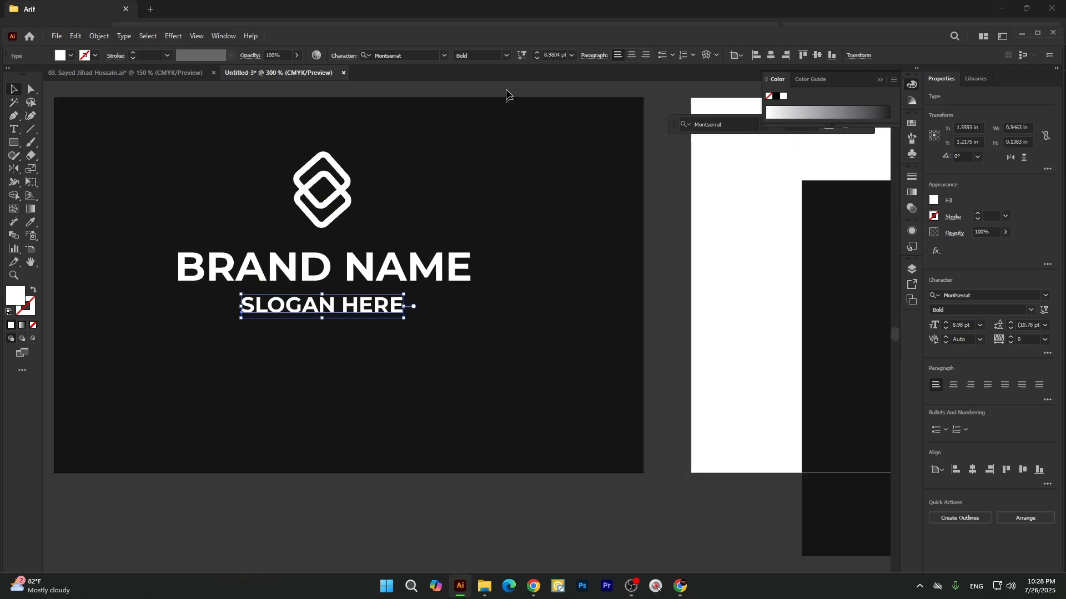
click(507, 55)
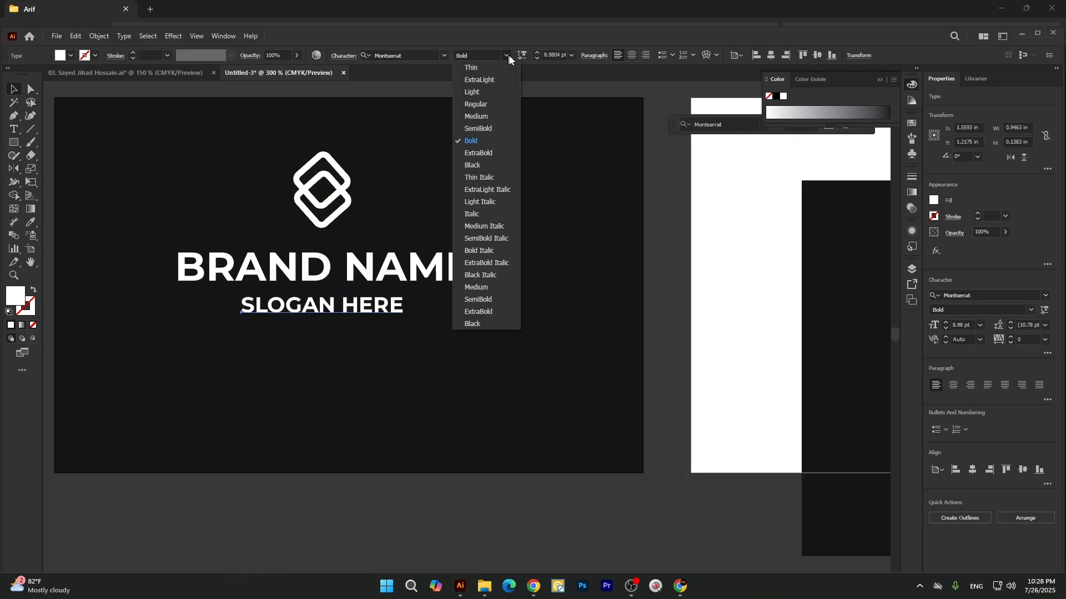
click(479, 107)
scroll(414, 282, down, 2)
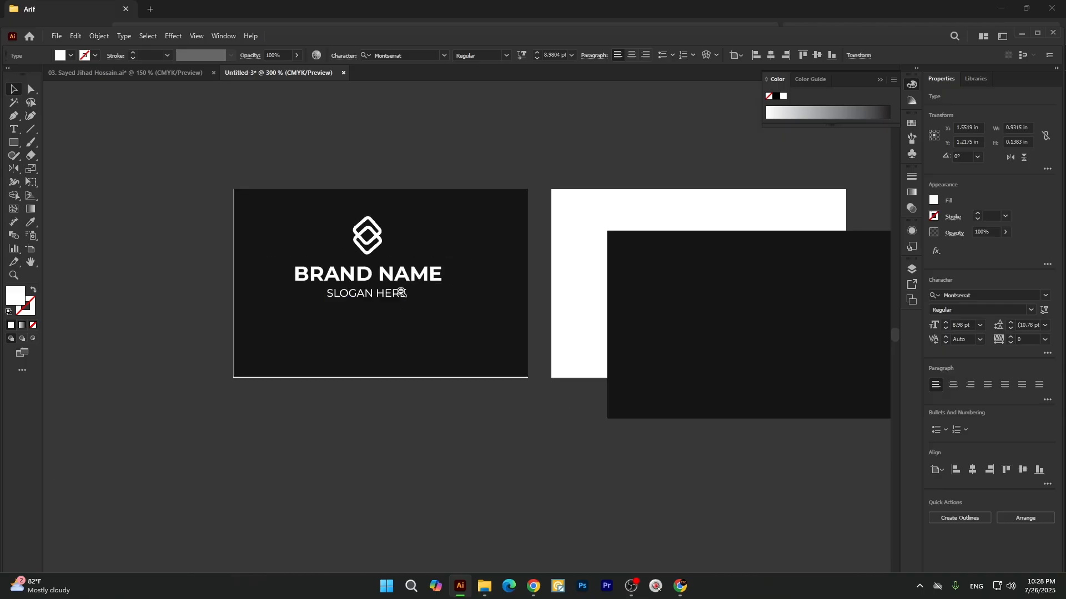
click(342, 383)
scroll(369, 300, up, 1)
Try stretching the SLOGAN HERE text horizontally to about 1.57 in wide, and undo the stretch.
click(377, 300)
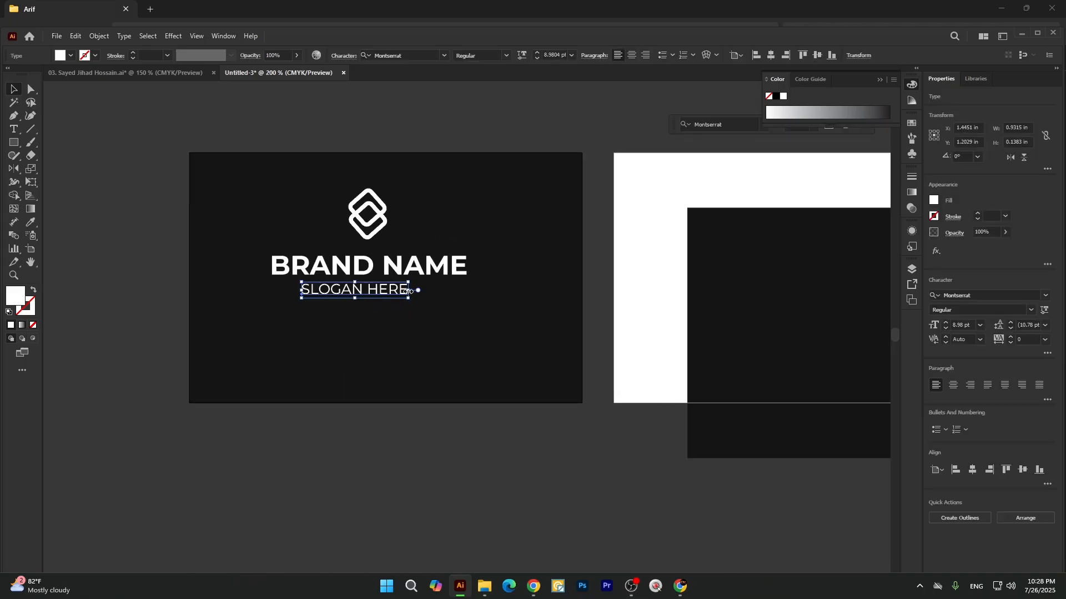
drag(409, 293, 481, 291)
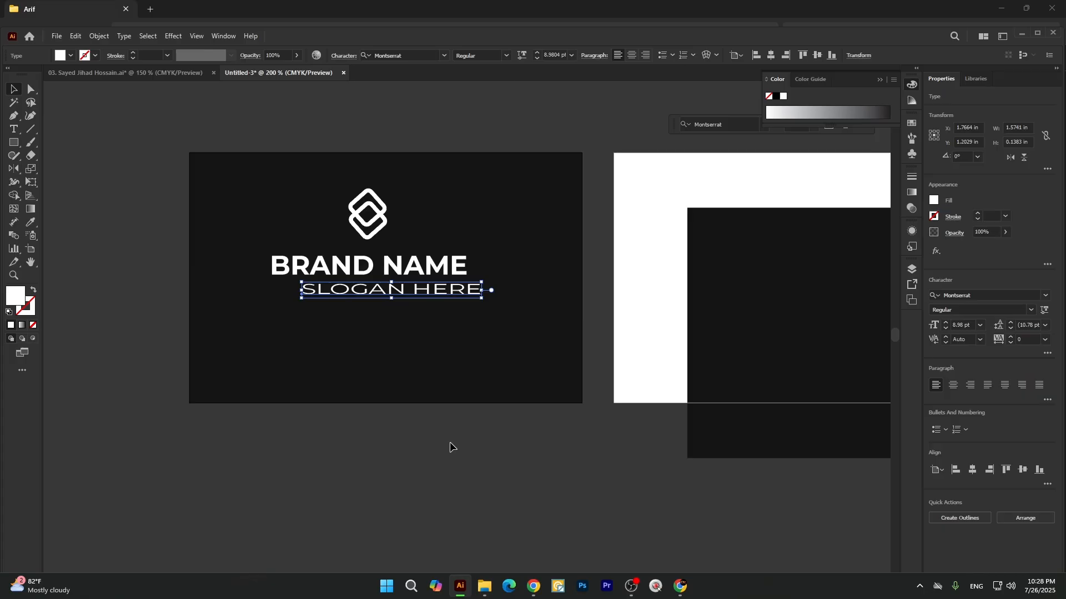
key(ctrl+z)
scroll(310, 289, up, 1)
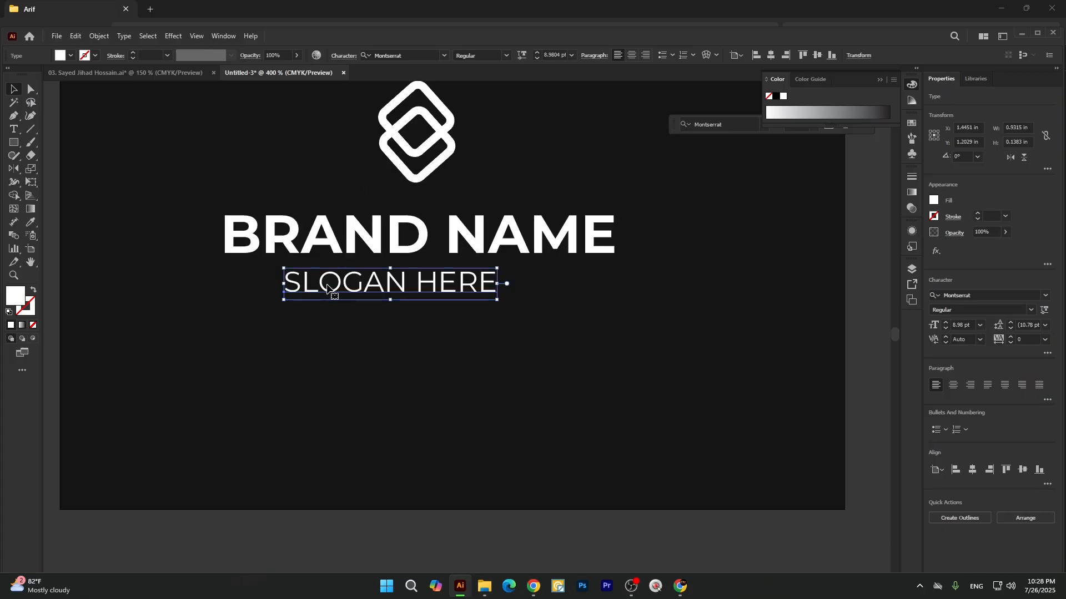
scroll(383, 287, down, 2)
scroll(454, 288, up, 1)
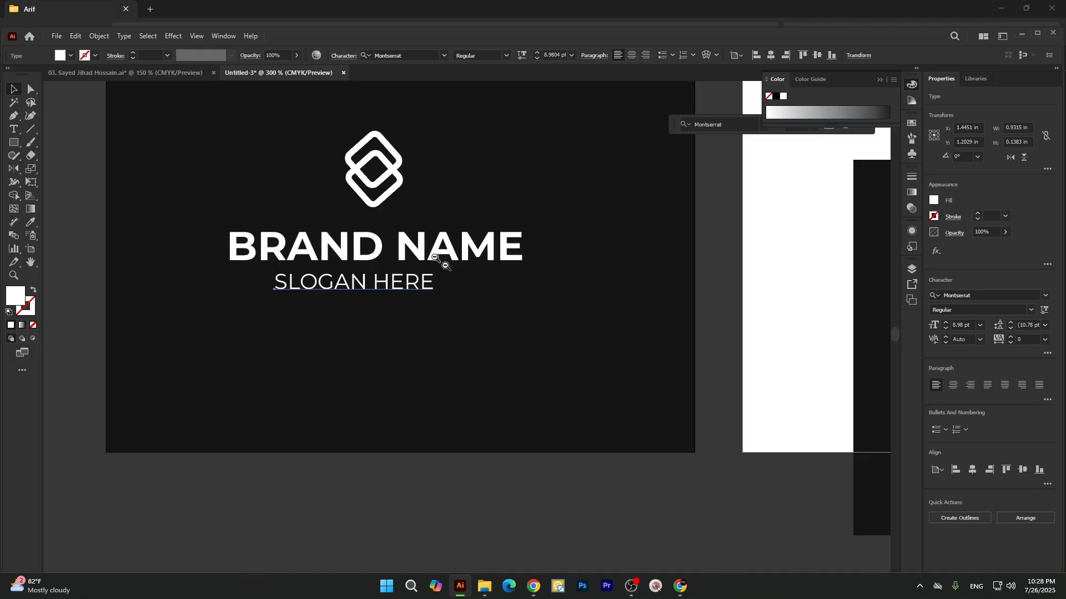
Set the tracking of the SLOGAN HERE text to 10, and raise it to 100.
click(231, 36)
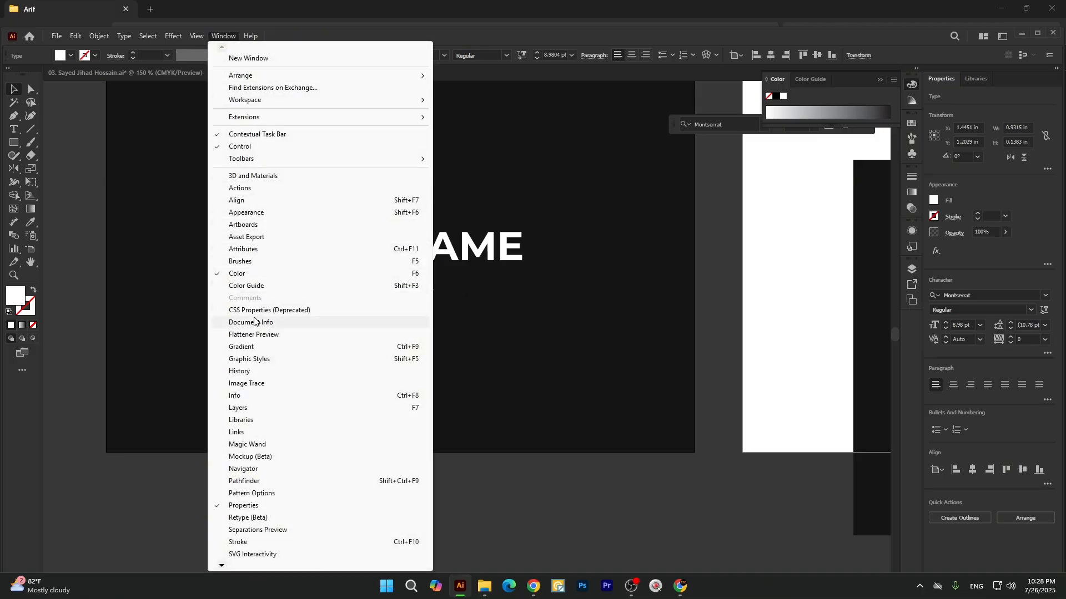
click(580, 511)
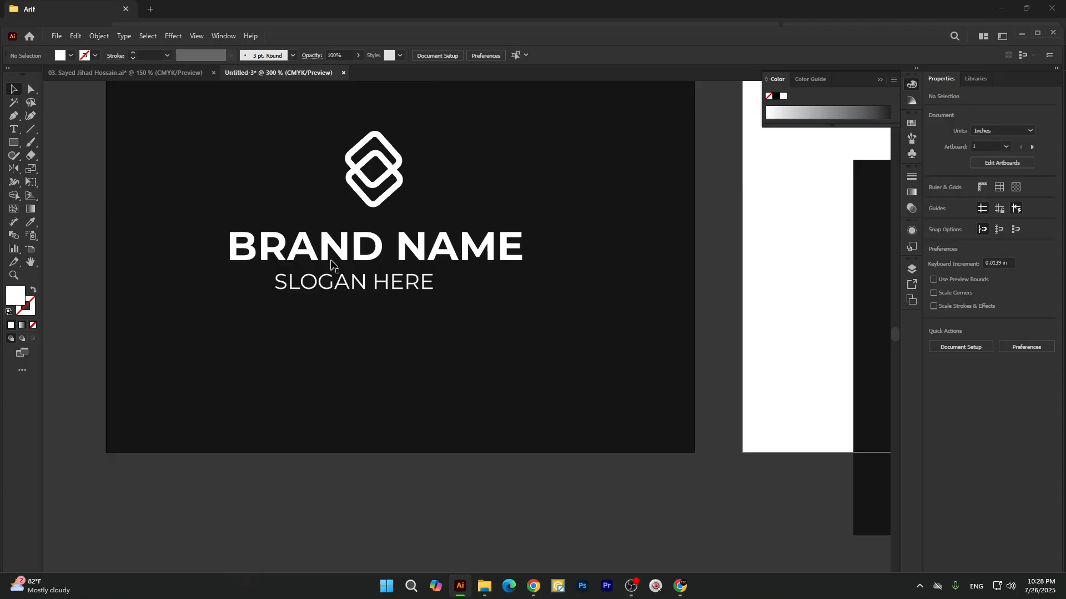
click(343, 284)
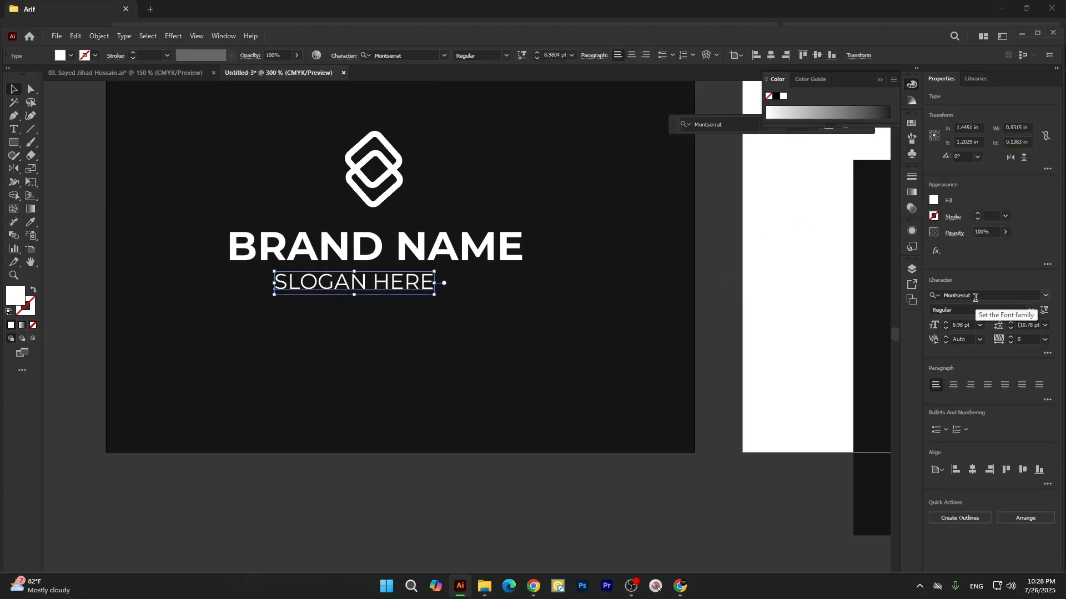
click(953, 312)
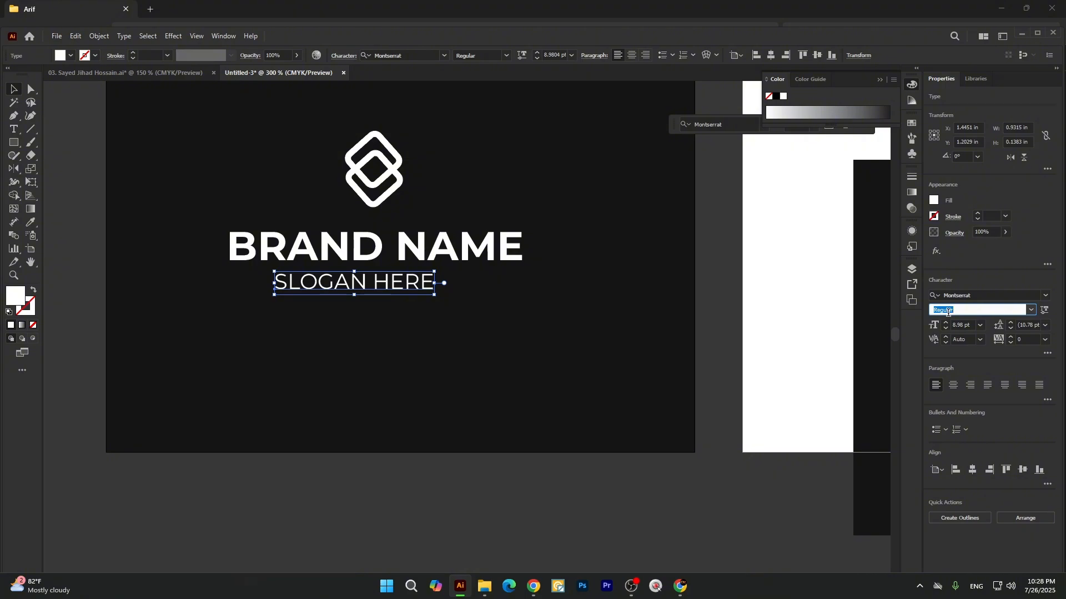
click(1022, 341)
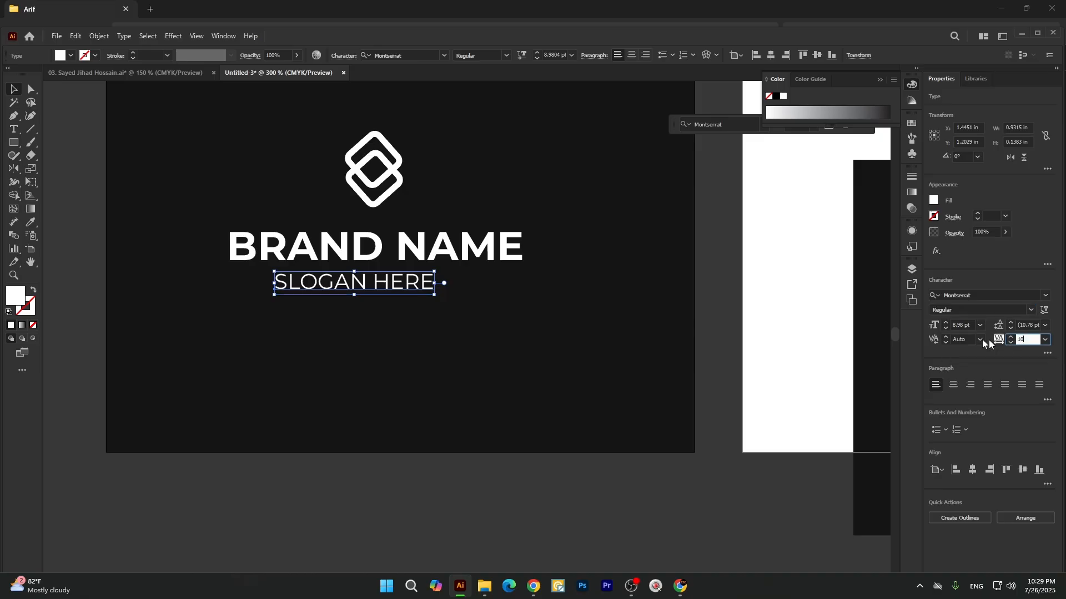
text(10)
key(Return)
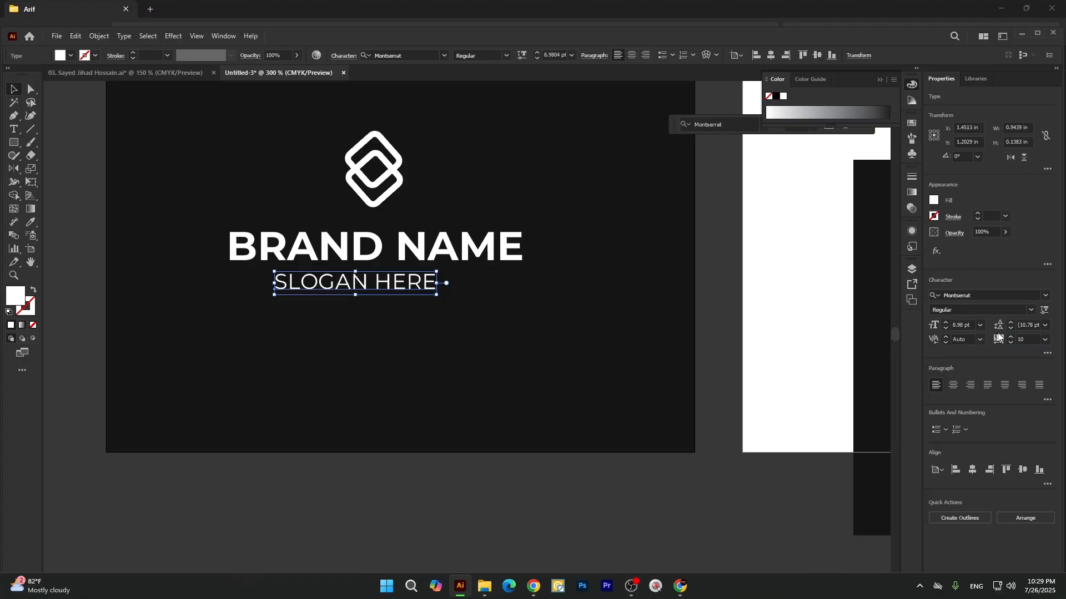
click(1026, 339)
text(100)
key(Return)
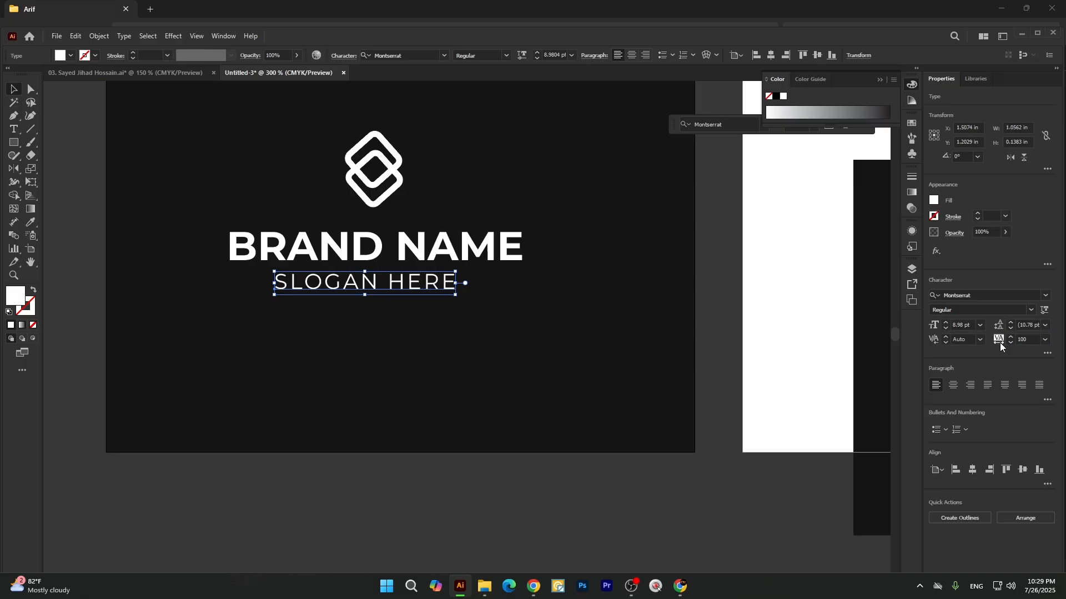
Increase the tracking of the SLOGAN HERE text gradually to 250.
click(1001, 339)
key(Up)
key(Up)
key(Up)
key(Up)
key(Up)
key(Up)
key(Up)
key(Up)
key(Up)
key(Up)
key(Up)
key(Up)
key(Up)
key(Up)
key(Up)
key(Up)
key(Up)
key(Up)
key(Up)
key(Up)
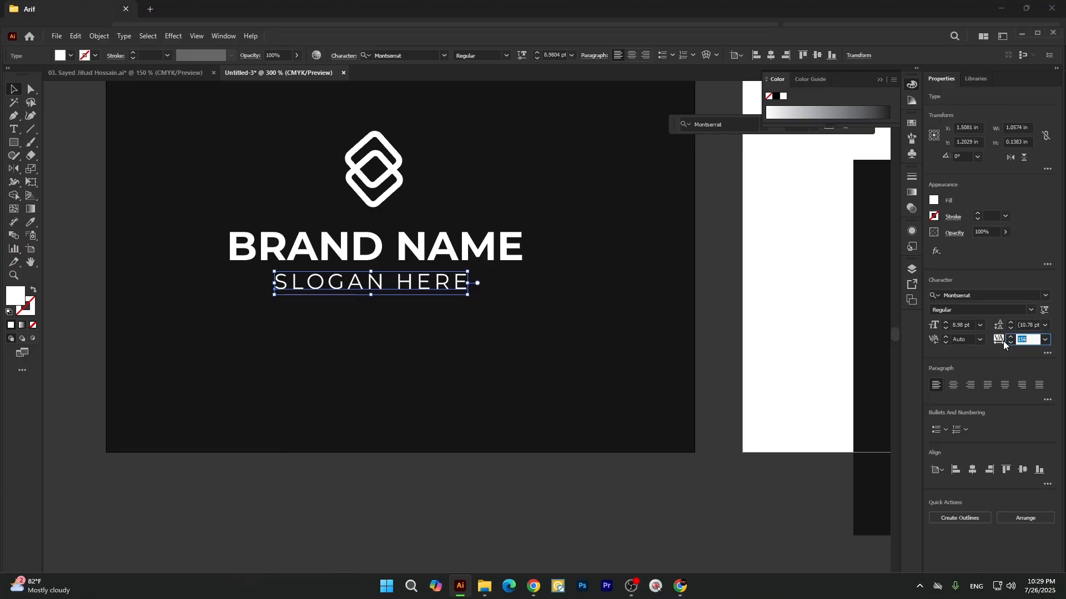
key(Up)
key(Up)
key(Up)
key(Up)
key(Up)
key(Up)
key(Up)
key(Up)
key(Up)
key(Up)
key(Up)
key(Up)
key(Up)
key(Up)
key(Up)
key(Up)
key(Up)
key(Up)
key(Up)
key(Up)
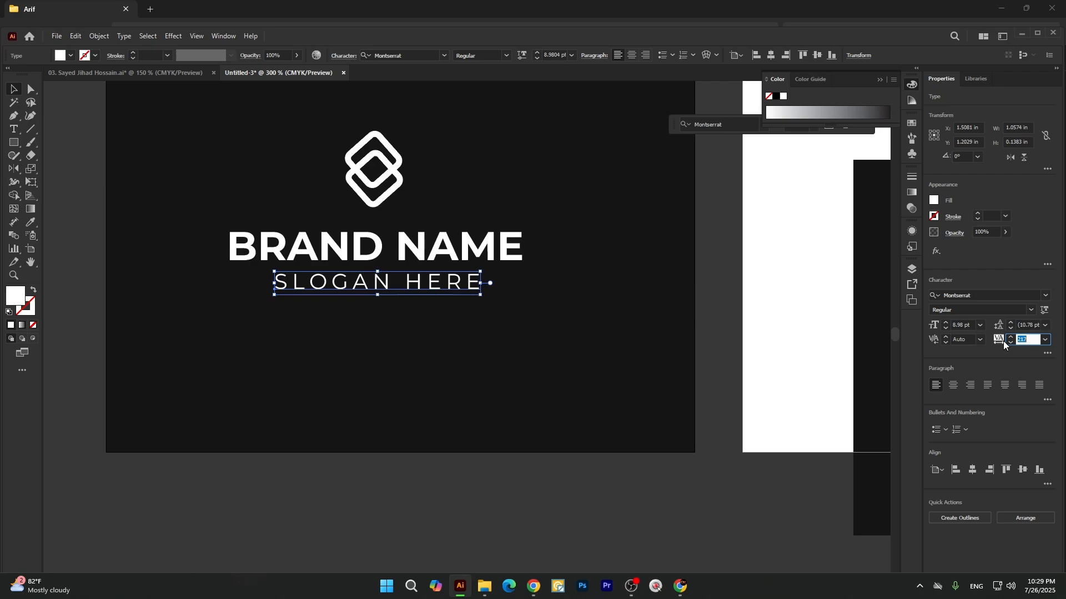
key(Up)
key(Up)
key(Up)
key(Up)
key(Up)
key(Up)
key(Up)
key(Up)
key(Up)
key(Up)
key(Up)
key(Up)
key(Up)
key(Up)
key(Up)
key(Up)
key(Up)
key(Up)
key(Up)
key(Up)
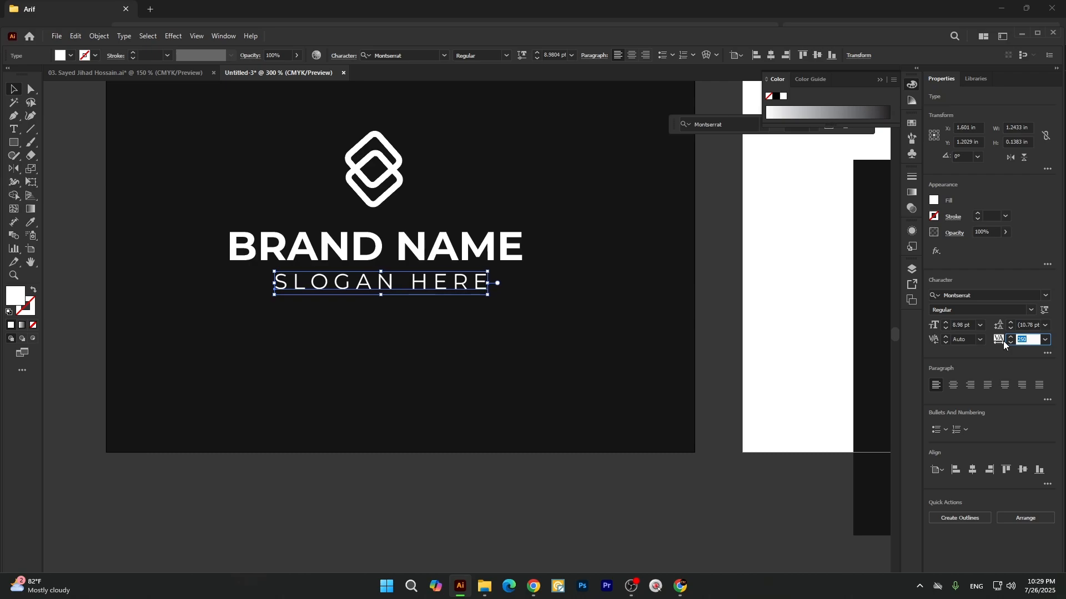
click(744, 345)
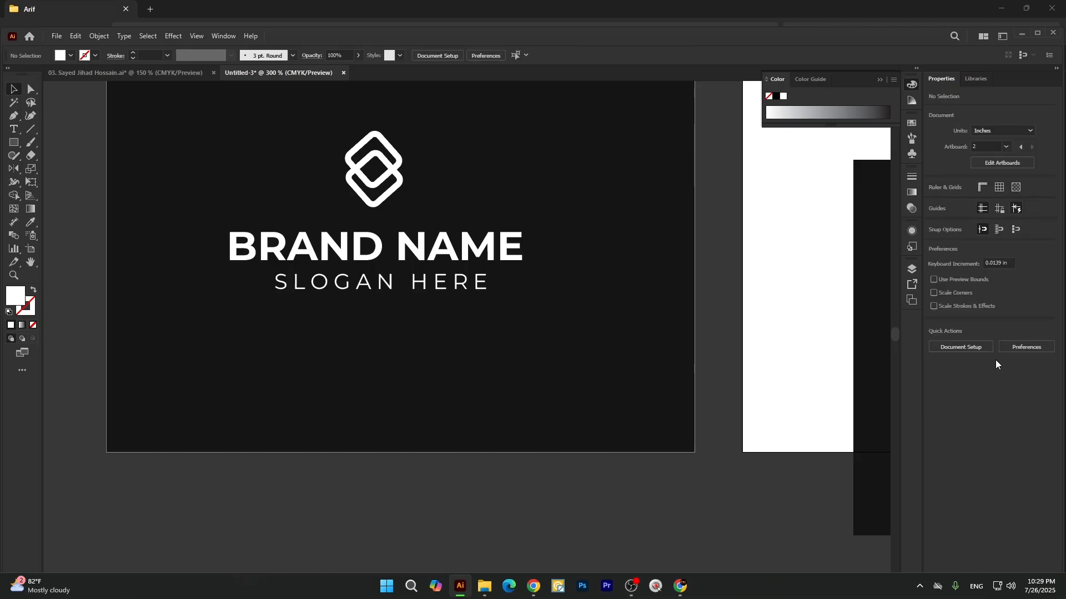
Reset the tracking of the SLOGAN HERE text to 0.
click(471, 289)
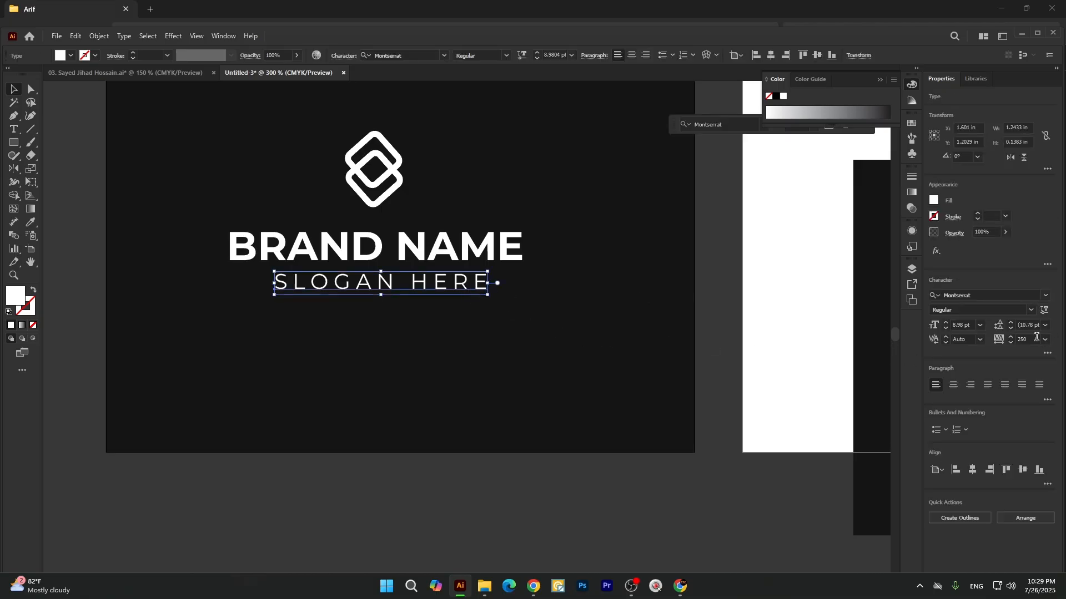
double_click(1036, 337)
text(0)
key(Return)
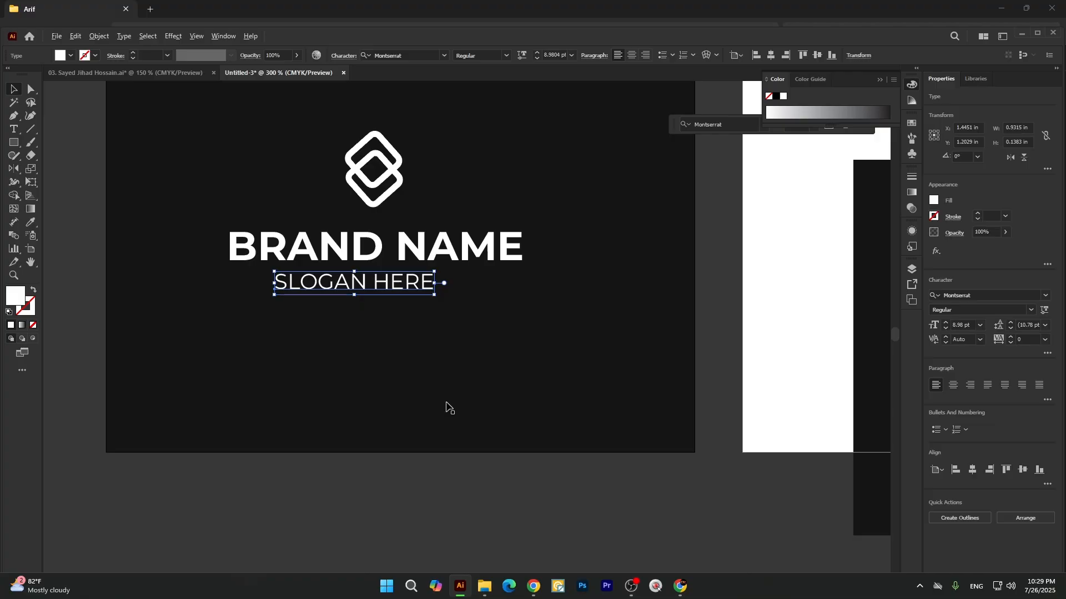
Widen the letter spacing of the SLOGAN HERE text step by step to a tracking of 480.
key(alt+Right)
key(alt+Right)
key(alt+Right)
key(alt+Right)
key(alt+Right)
key(alt+Right)
key(alt+Right)
key(alt+Right)
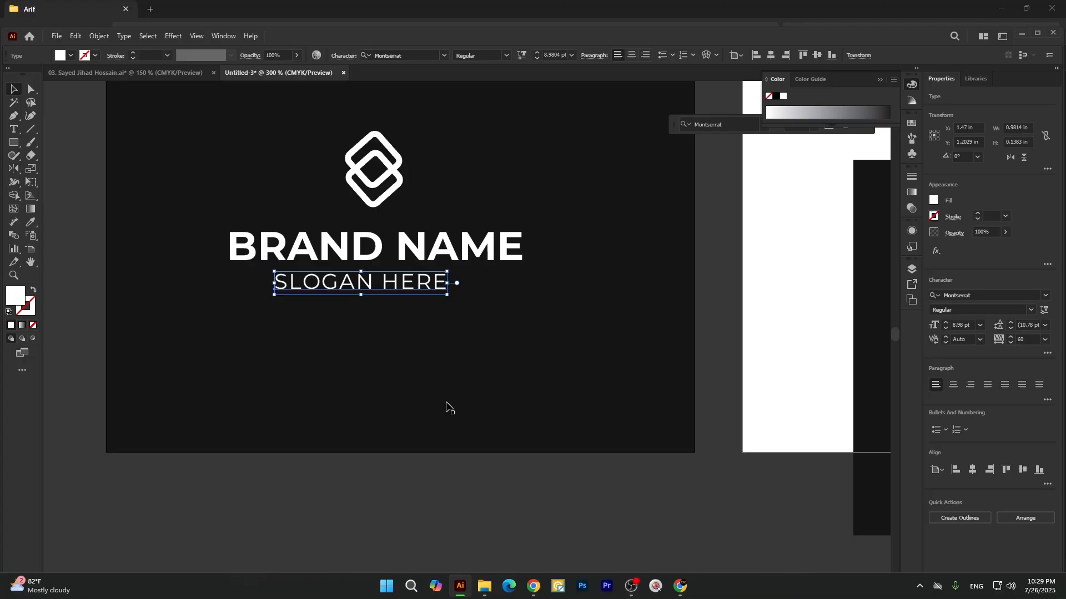
key(alt+Right)
key(alt+Right)
key(alt+Right)
key(alt+Right)
key(alt+Right)
key(alt+Right)
key(alt+Right)
key(alt+Right)
key(alt+Right)
key(alt+Right)
key(alt+Right)
key(alt+Right)
key(alt+Right)
key(alt+Right)
key(alt+Right)
key(alt+Right)
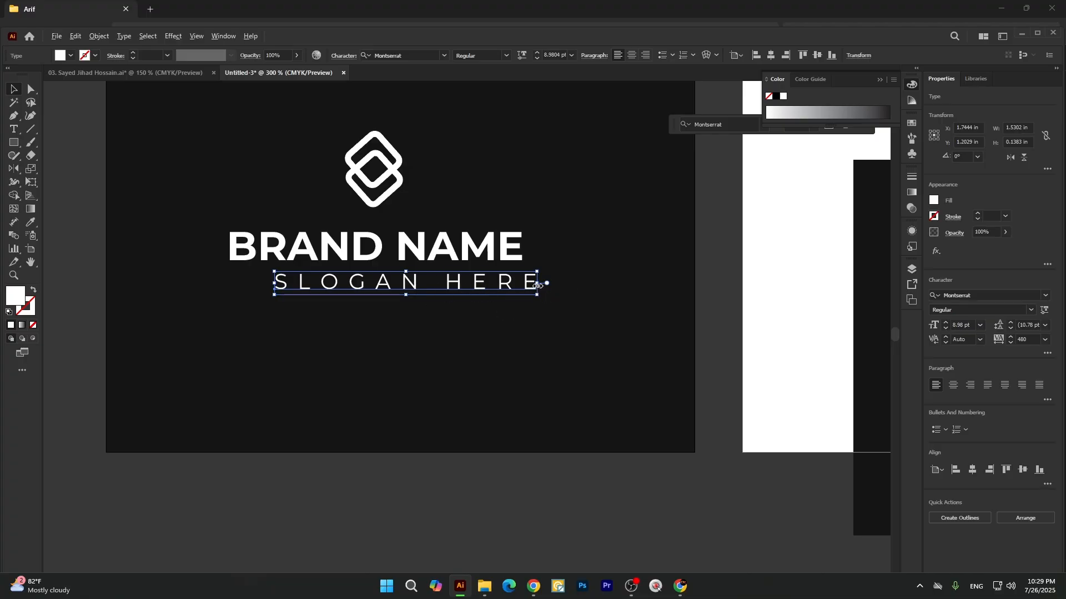
Scale the SLOGAN HERE text to about 6.6 pt and centre it beneath the brand name.
drag(538, 285, 456, 276)
ctrl+alt+click(380, 452)
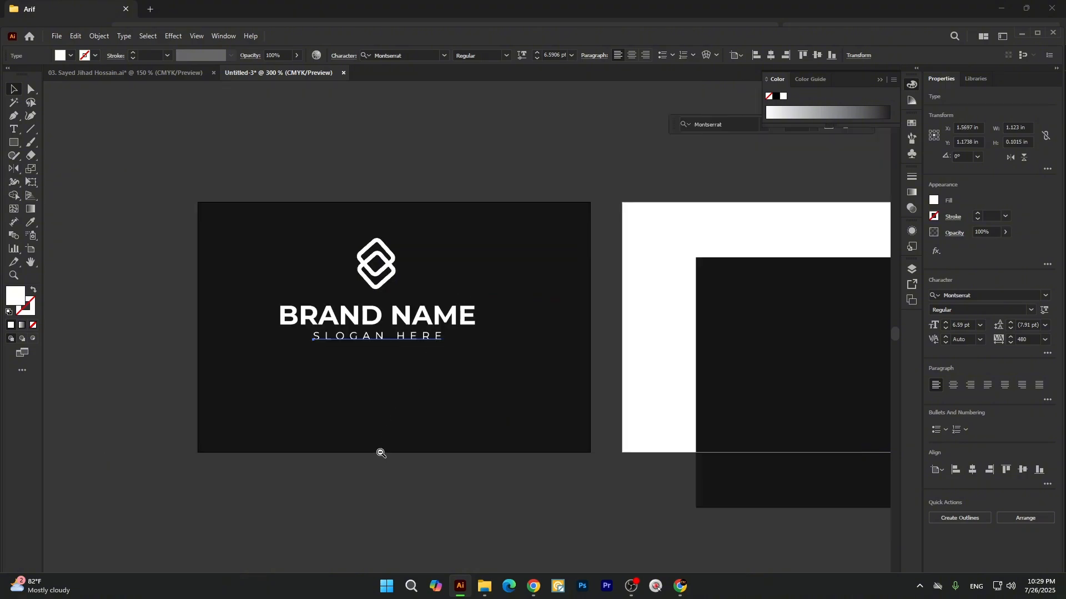
scroll(380, 453, down, 1)
click(378, 488)
scroll(444, 409, down, 1)
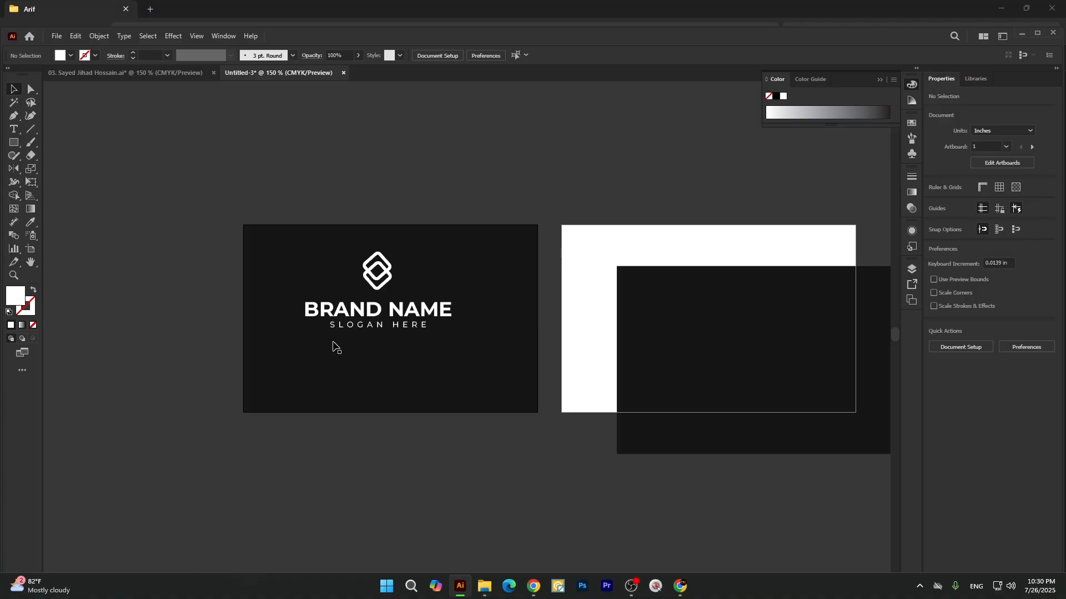
Draw a white rectangle about 3.45 × 0.45 in across the full width of the first card's bottom edge.
drag(12, 145, 34, 143)
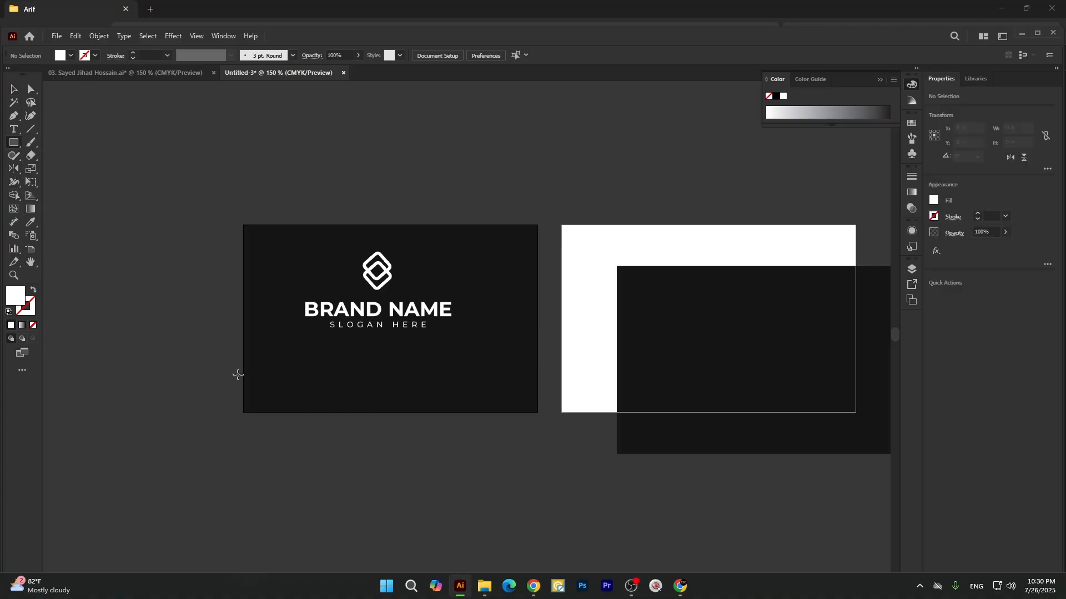
drag(243, 374, 538, 413)
key(v)
click(468, 493)
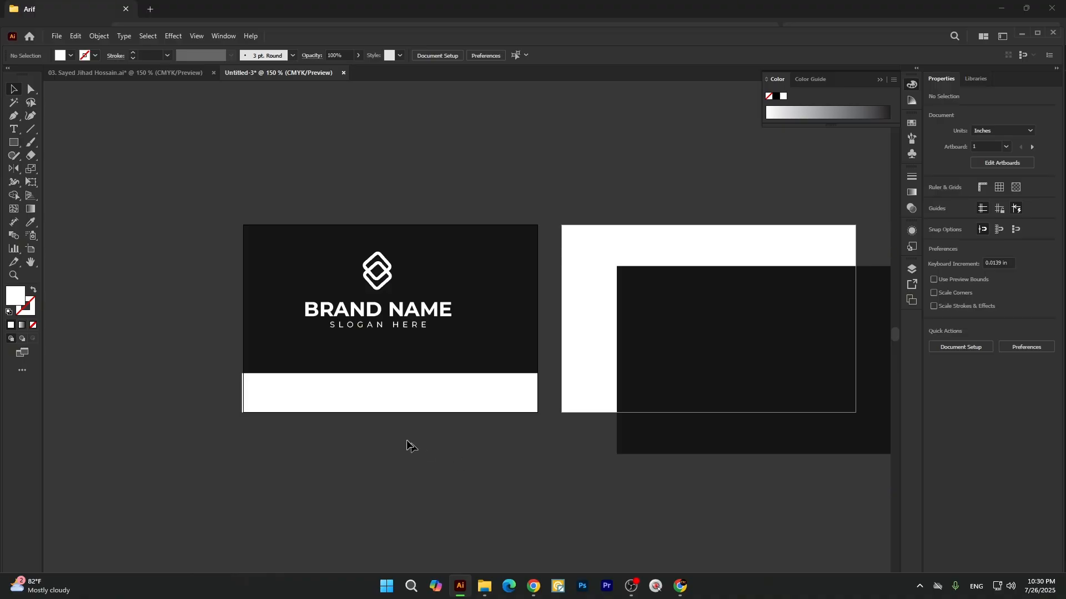
click(380, 407)
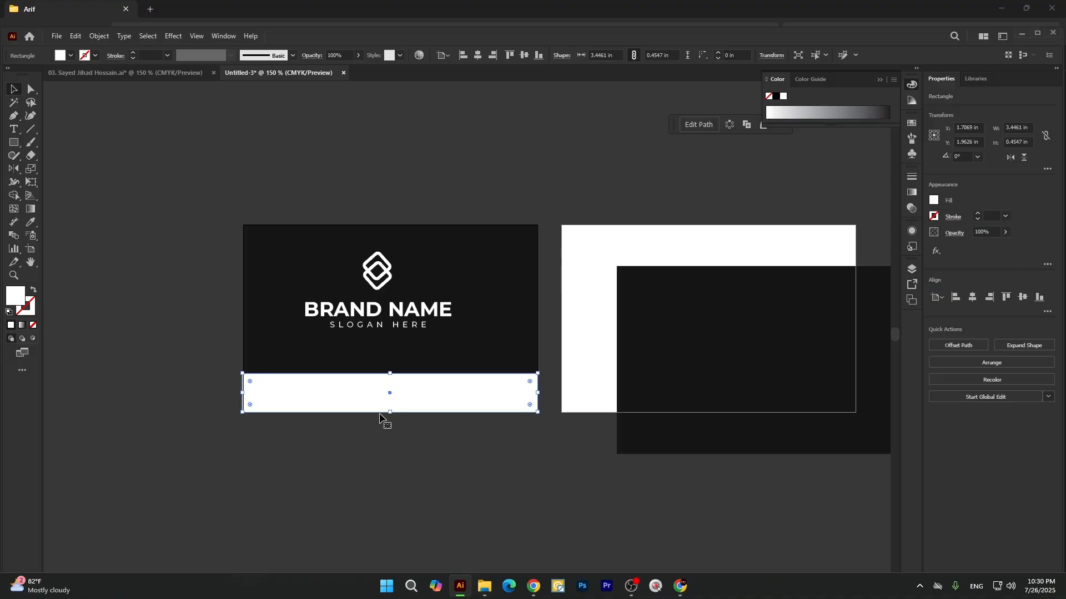
click(377, 440)
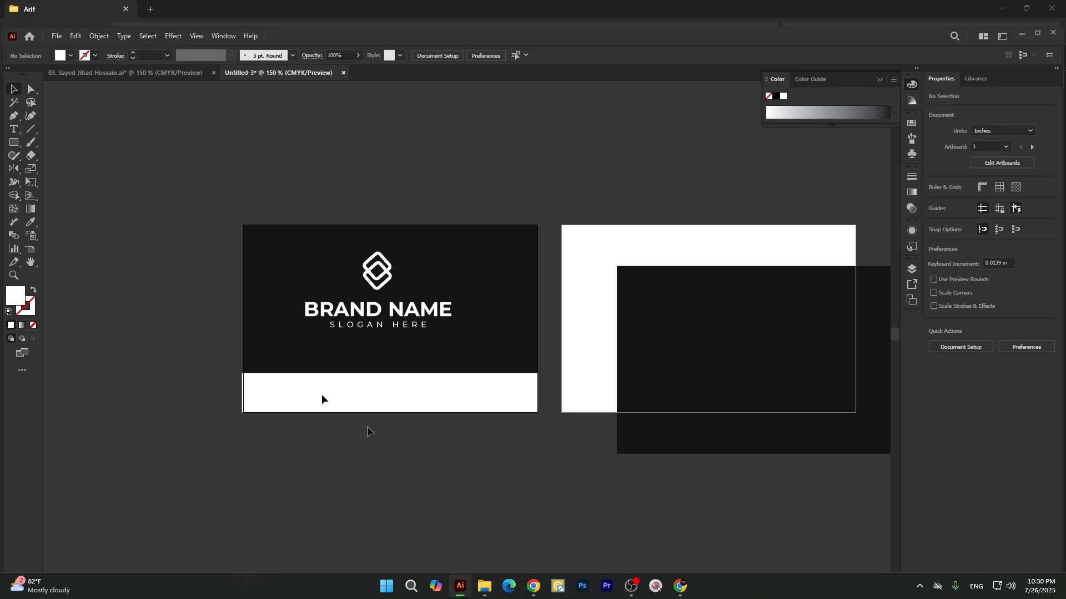
Draw a white rectangle about 1.99 × 0.38 in over the band's upper edge and centre it and the band horizontally on the card.
drag(18, 146, 38, 149)
drag(286, 362, 451, 394)
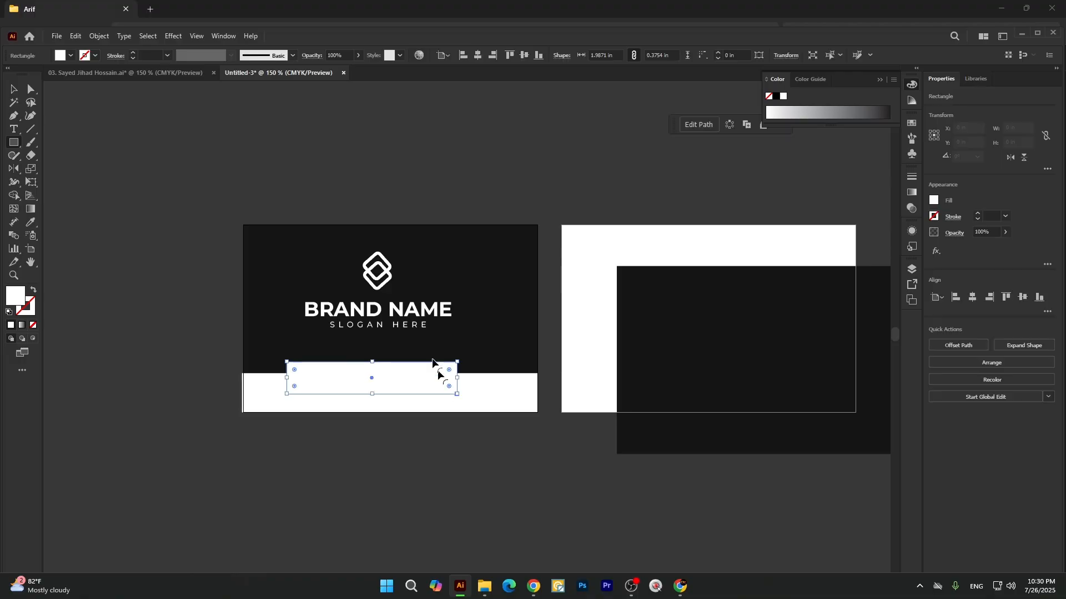
click(478, 55)
key(v)
click(485, 377)
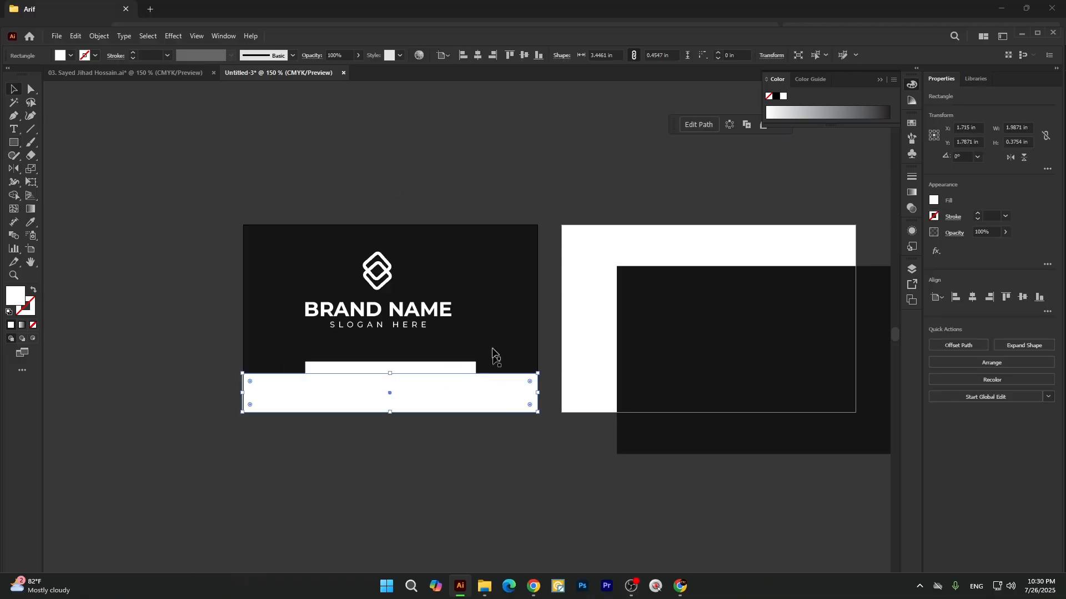
click(478, 55)
click(403, 452)
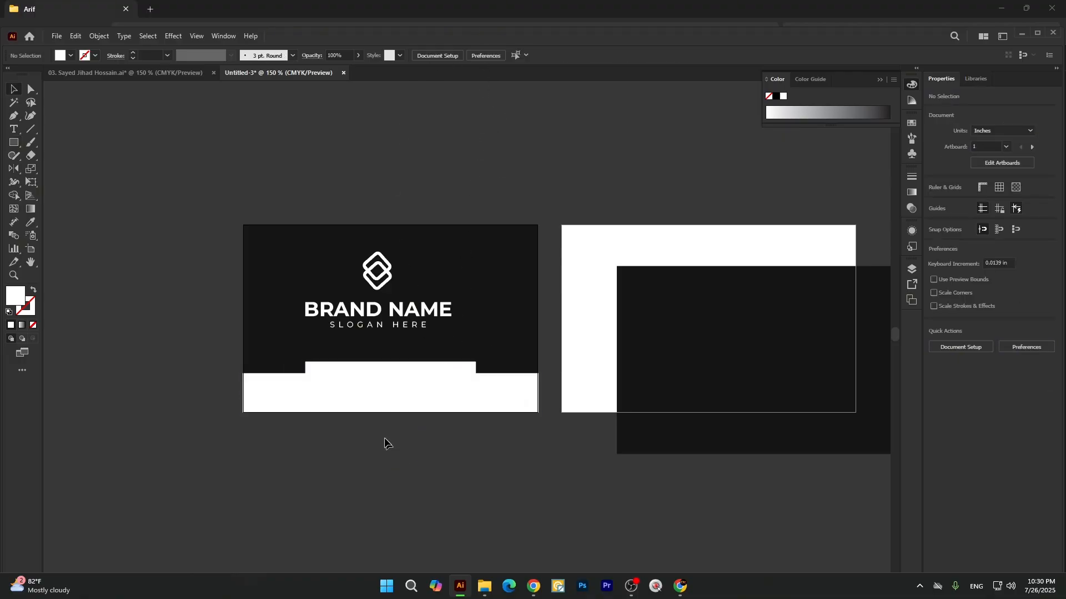
Enlarge the small white rectangle to about 2.11 × 0.40 in and shift it slightly upward.
click(370, 375)
click(405, 388)
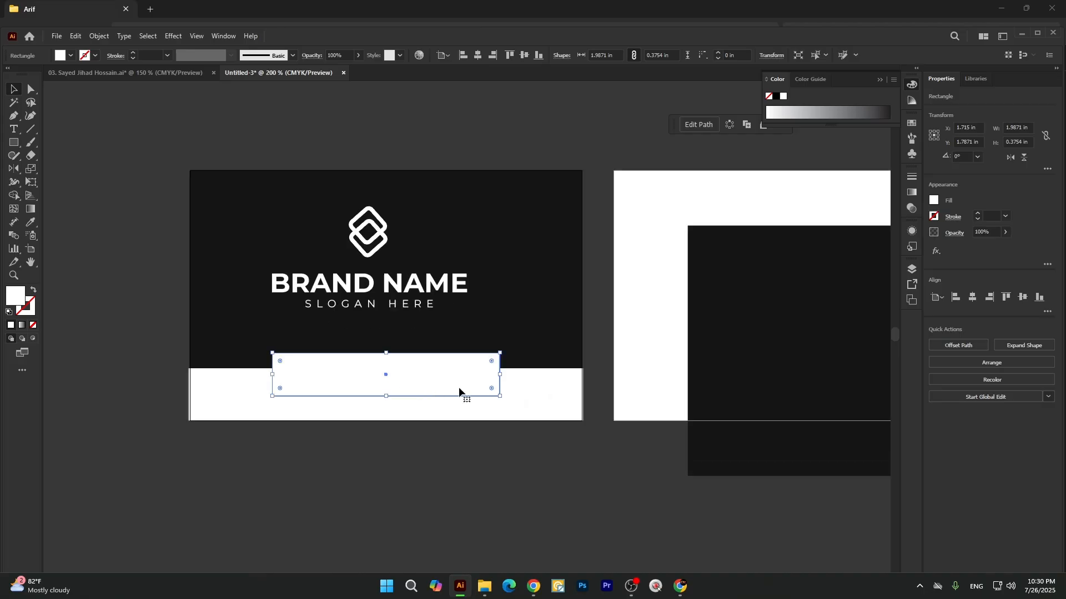
drag(500, 375, 507, 374)
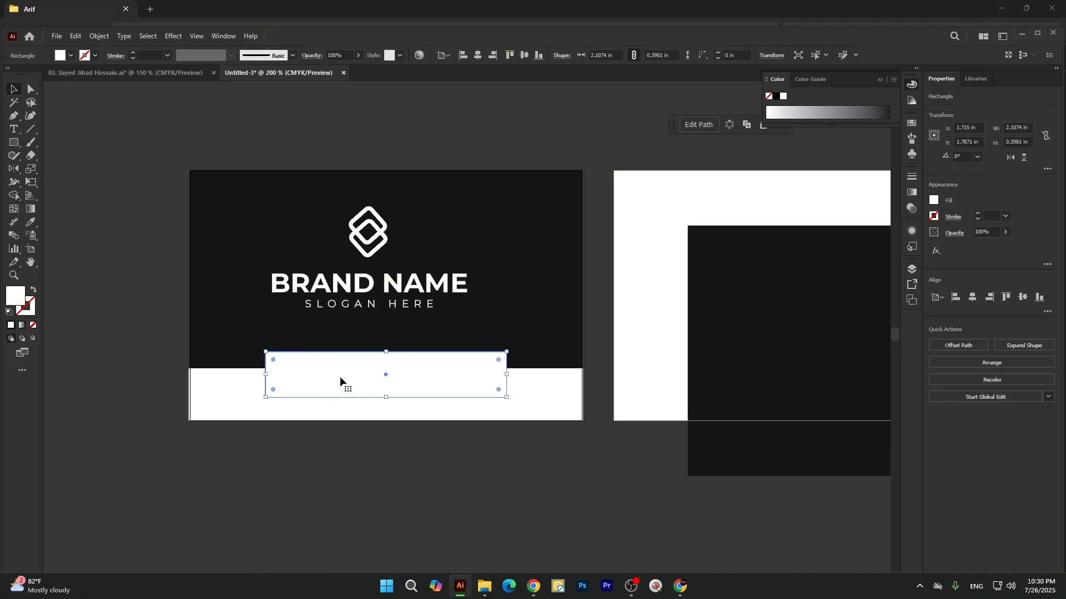
drag(344, 378, 345, 375)
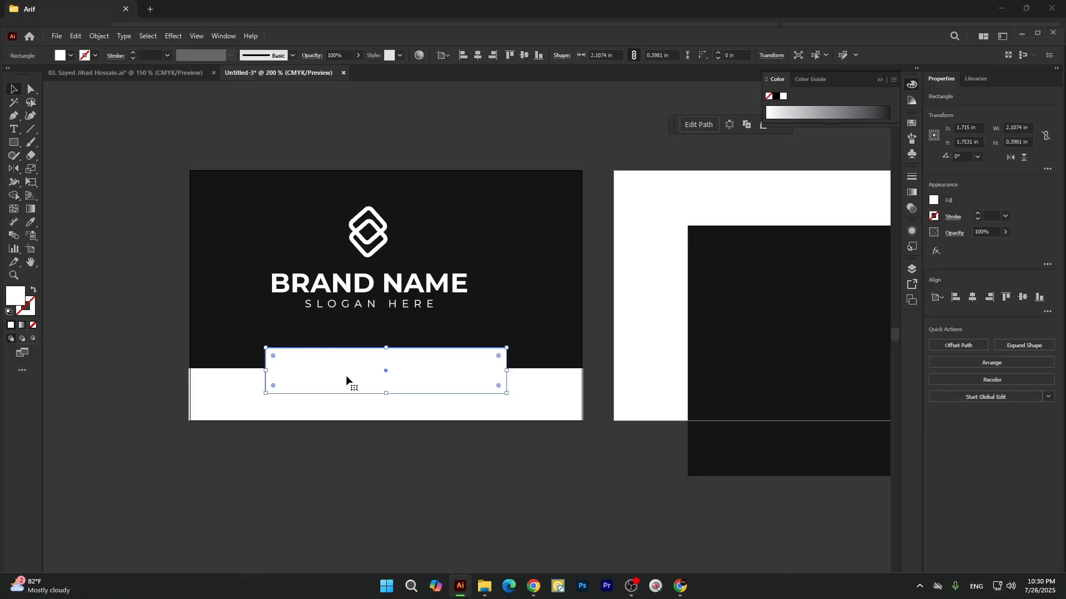
Cut the small rectangle out of the white band with the Shape Builder, leaving a notch in its upper edge.
shift+click(262, 404)
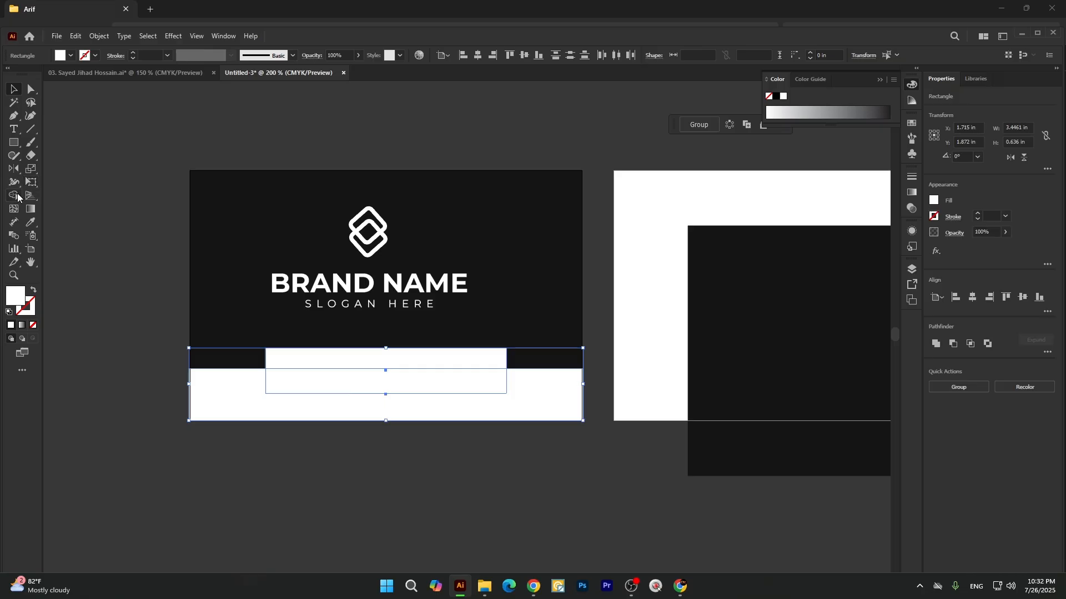
drag(17, 193, 61, 195)
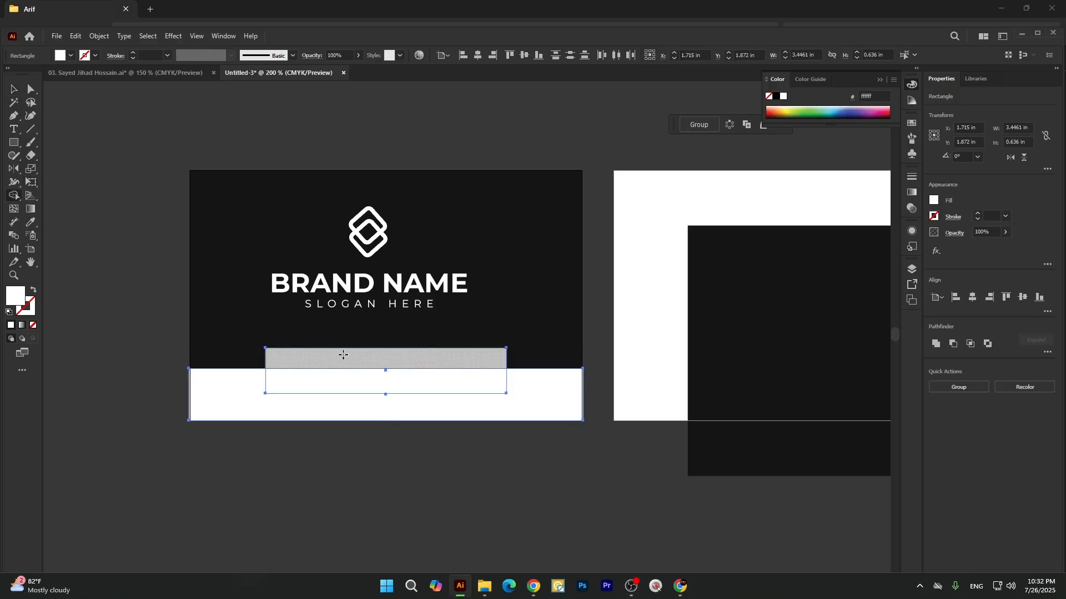
scroll(268, 390, up, 2)
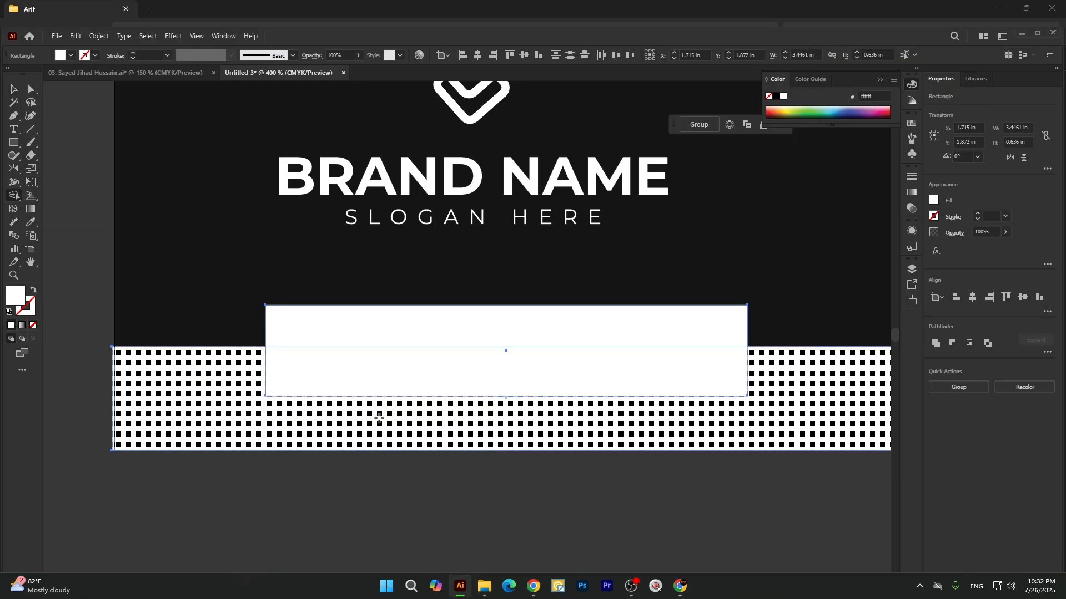
click(14, 90)
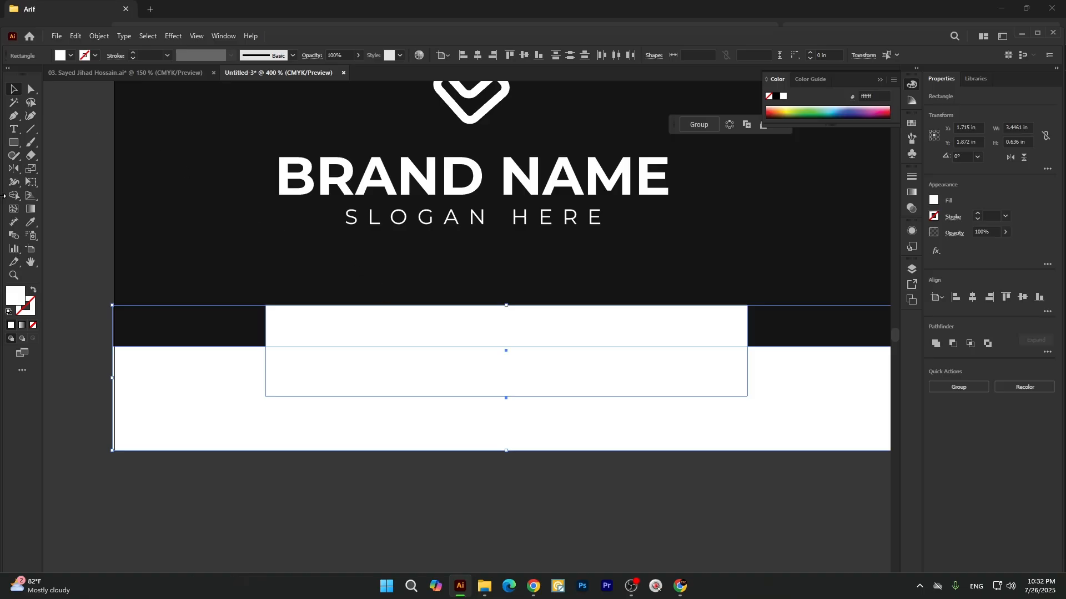
drag(14, 196, 56, 199)
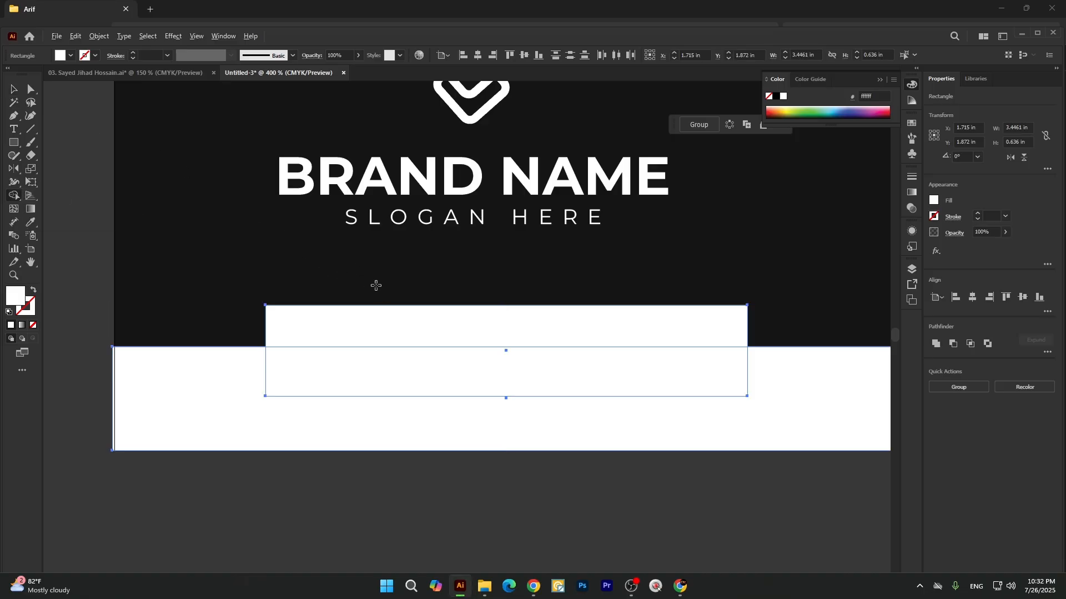
drag(375, 293, 371, 367)
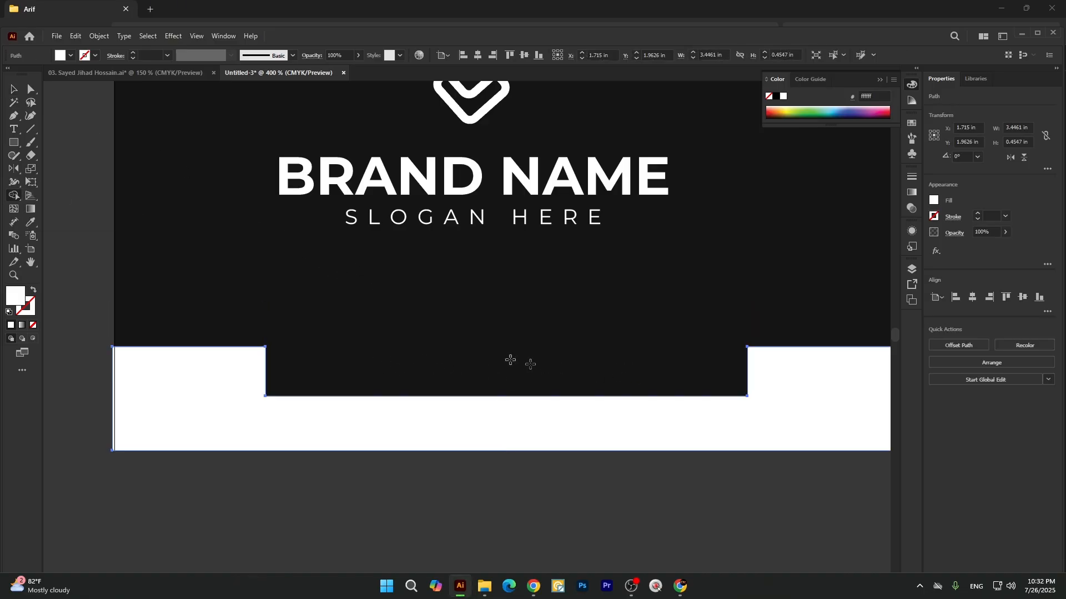
click(12, 91)
click(93, 195)
Try rounding all corners of the notched white band by about 0.05 in.
scroll(361, 295, down, 3)
scroll(399, 341, up, 2)
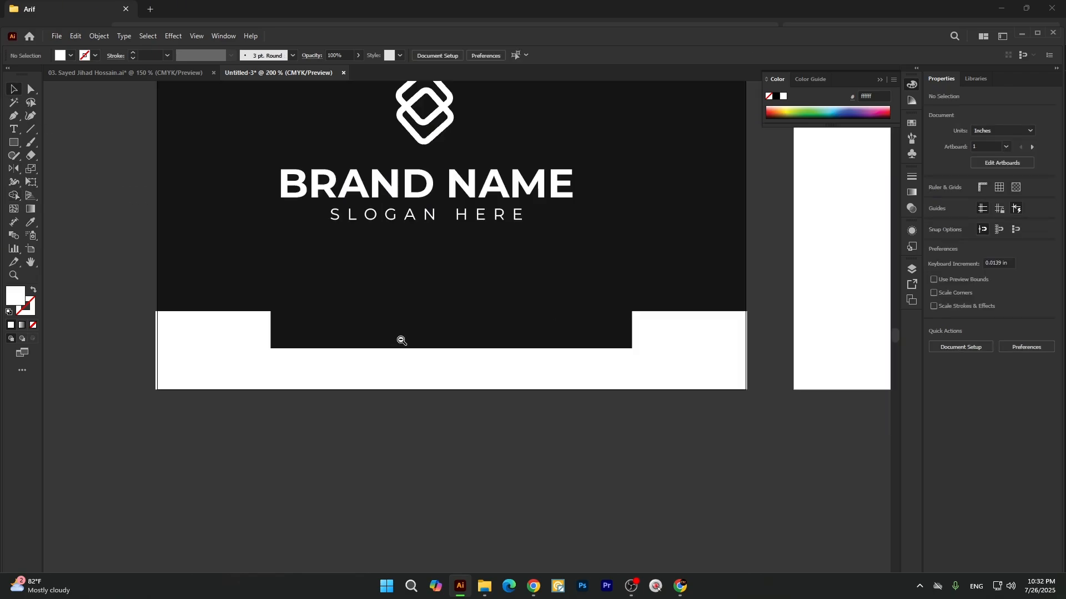
click(258, 349)
key(a)
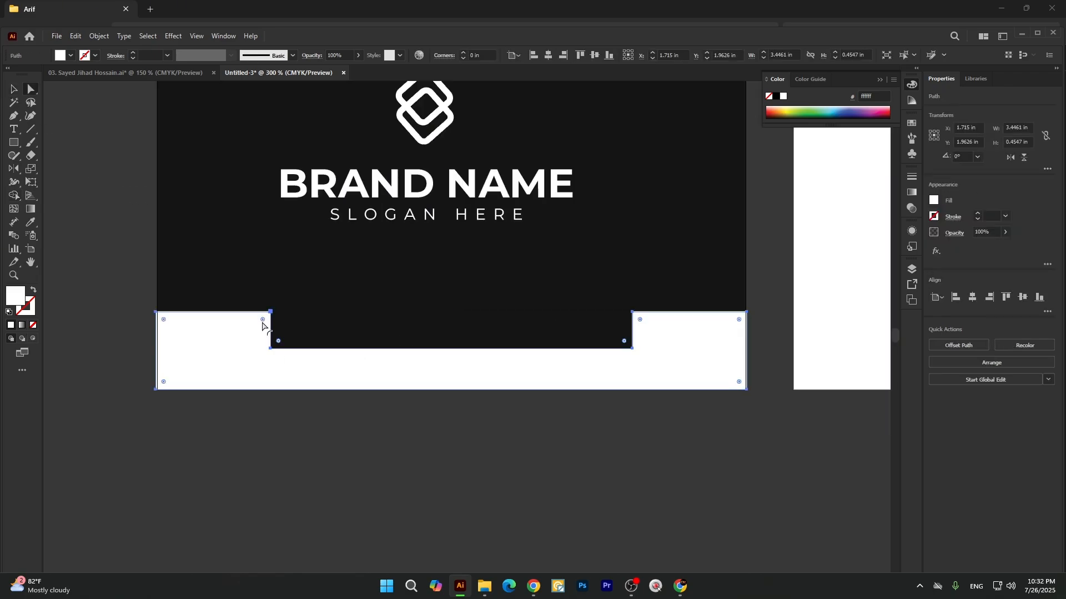
drag(261, 323, 261, 324)
key(ctrl+z)
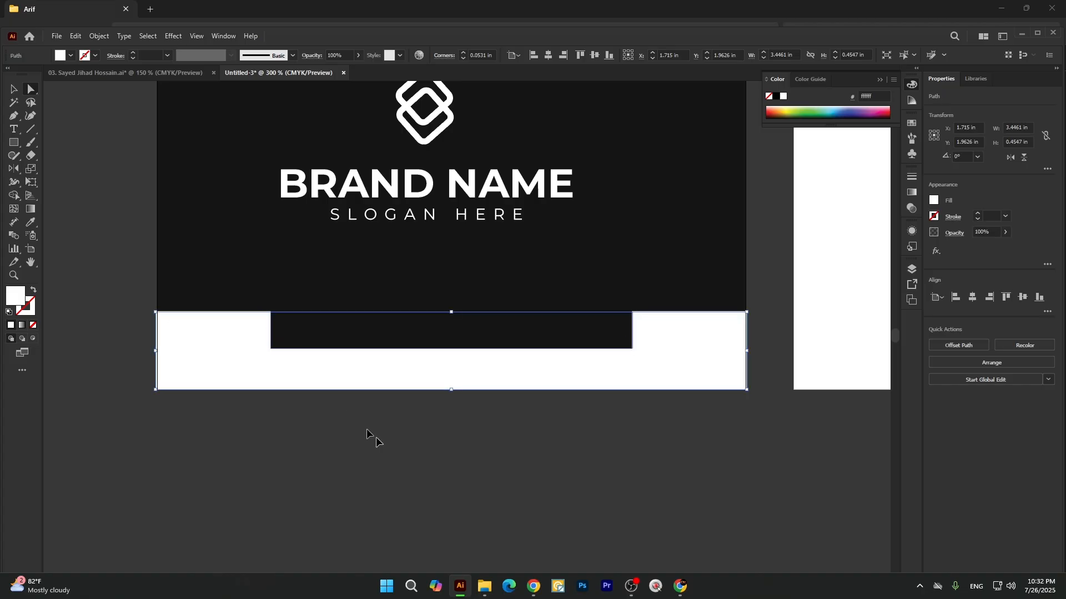
click(369, 432)
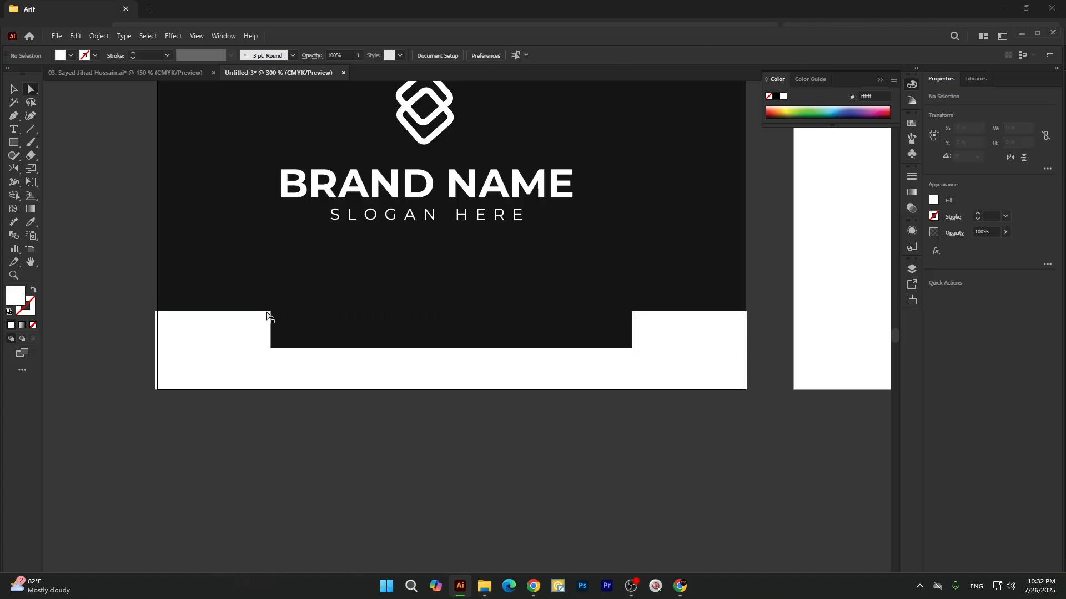
Round only the four corners of the band's notch with a radius of about 0.045 in.
scroll(273, 315, up, 1)
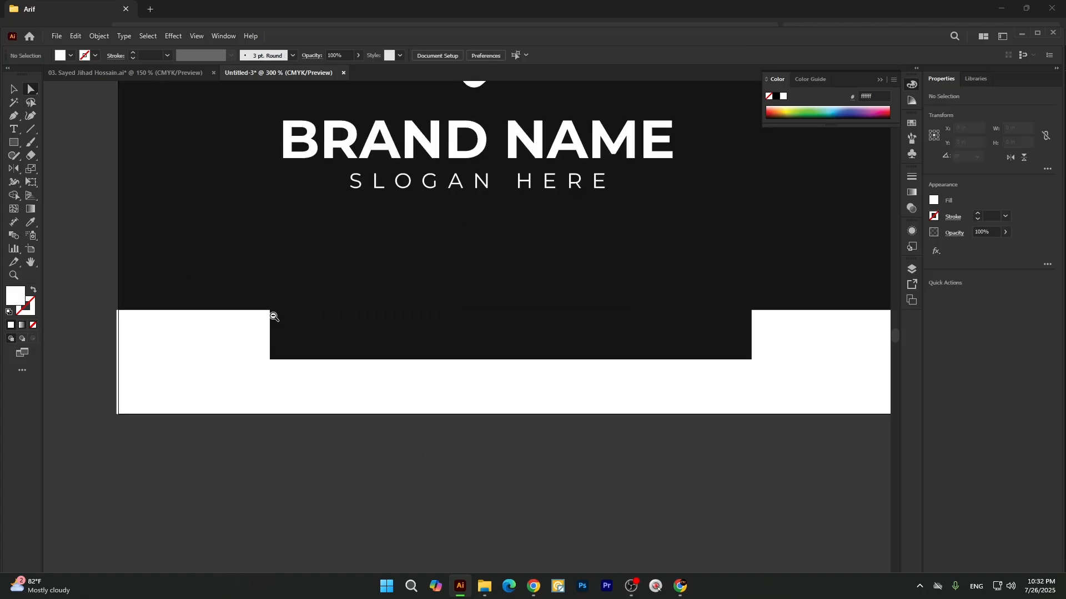
click(269, 311)
click(274, 364)
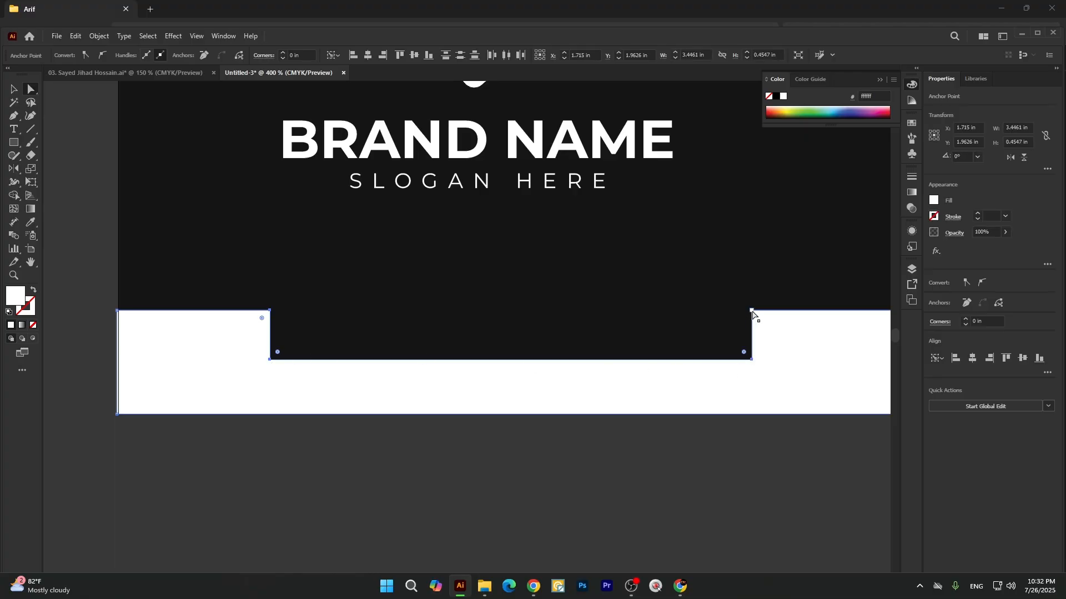
drag(760, 321, 761, 323)
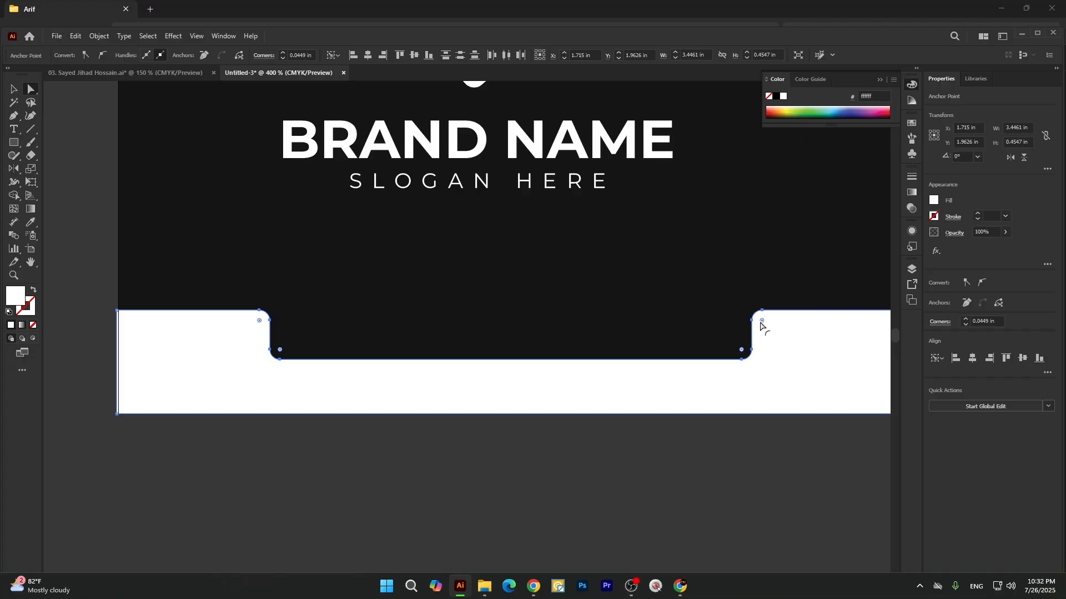
key(v)
click(441, 512)
scroll(326, 329, down, 2)
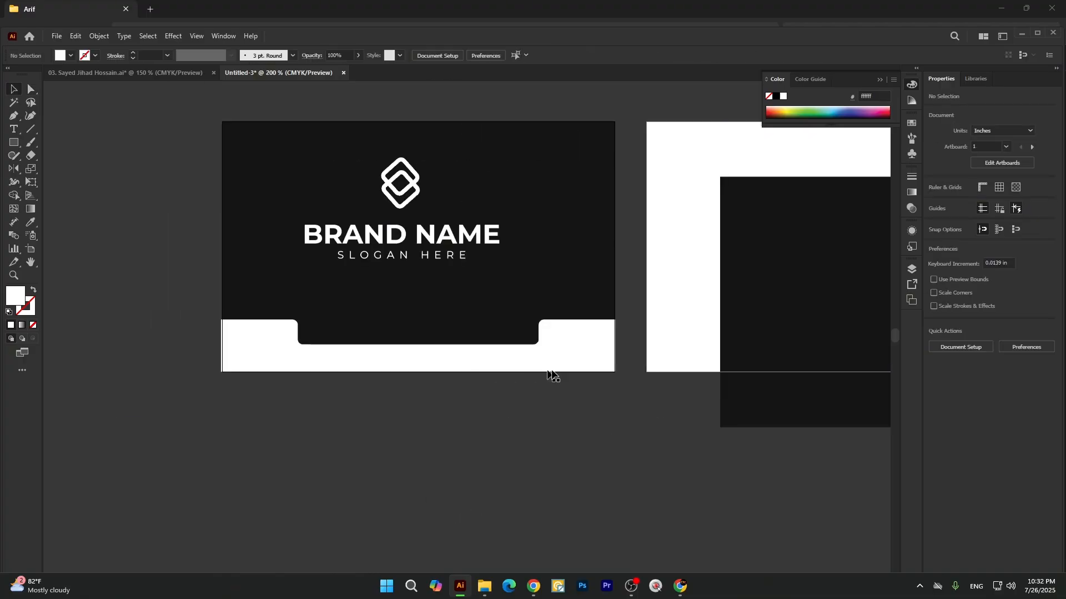
Scale the notched band from its centre to about 3.68 × 0.49 in and fill it with yellow.
click(578, 345)
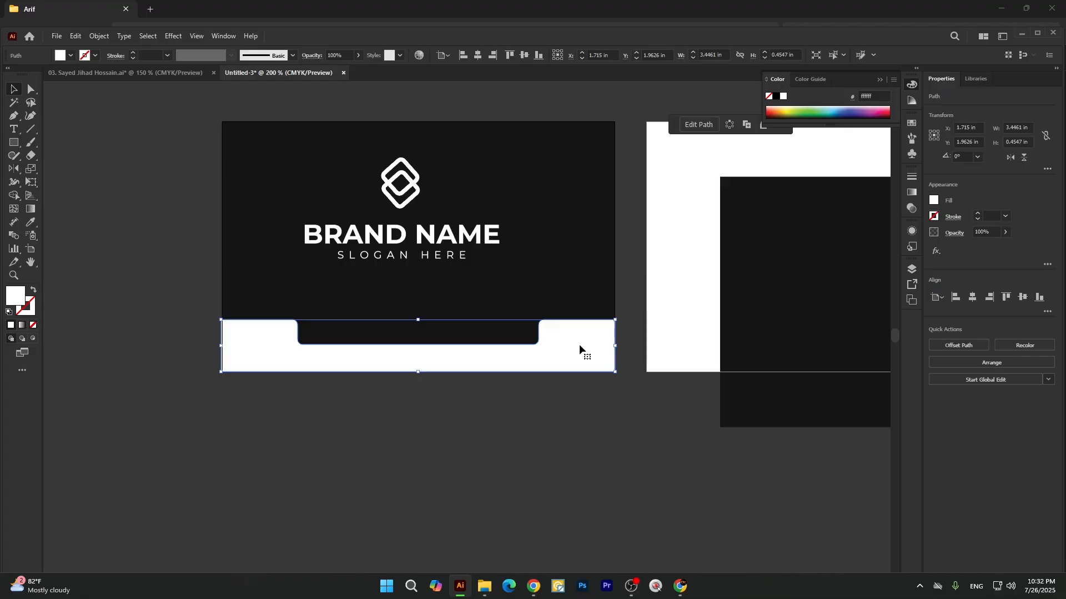
drag(615, 346, 631, 357)
click(70, 55)
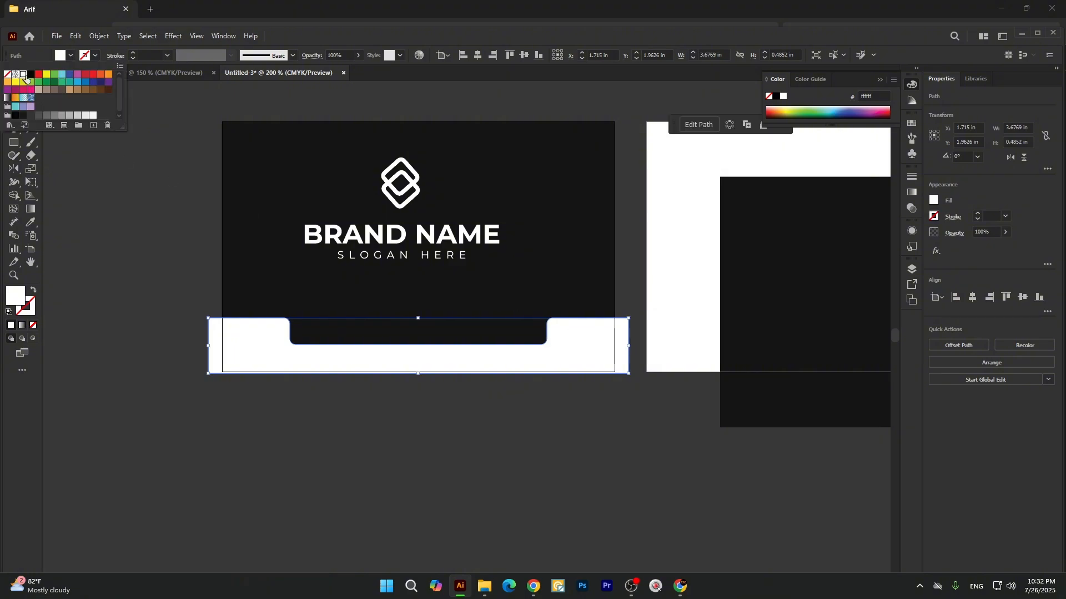
click(47, 78)
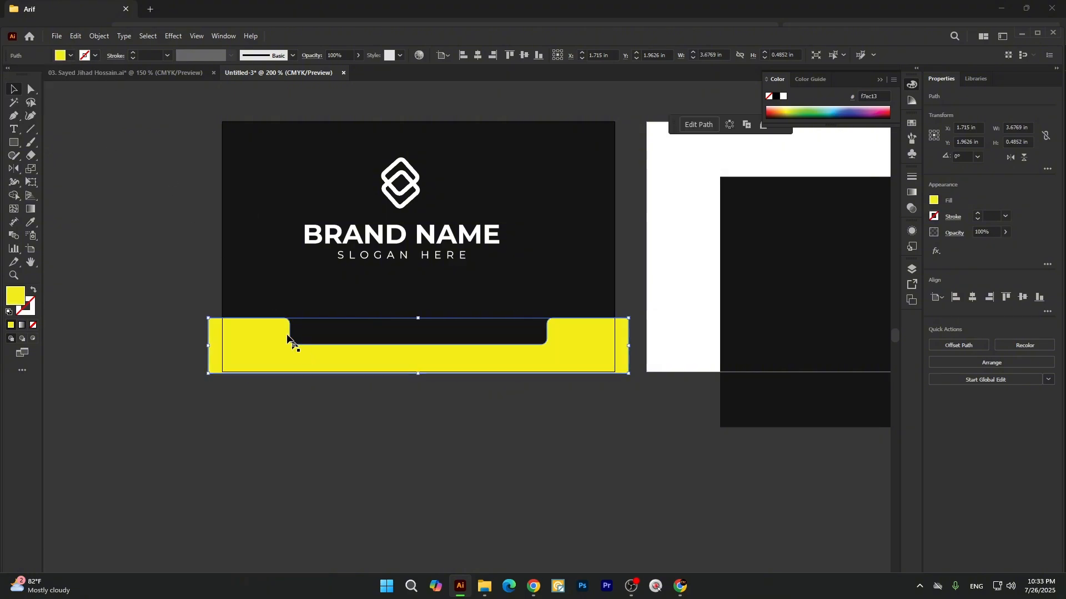
Send the yellow band and the first card's dark background to the back of the stacking order.
shift+click(248, 281)
right_click(284, 290)
mouse_move(328, 516)
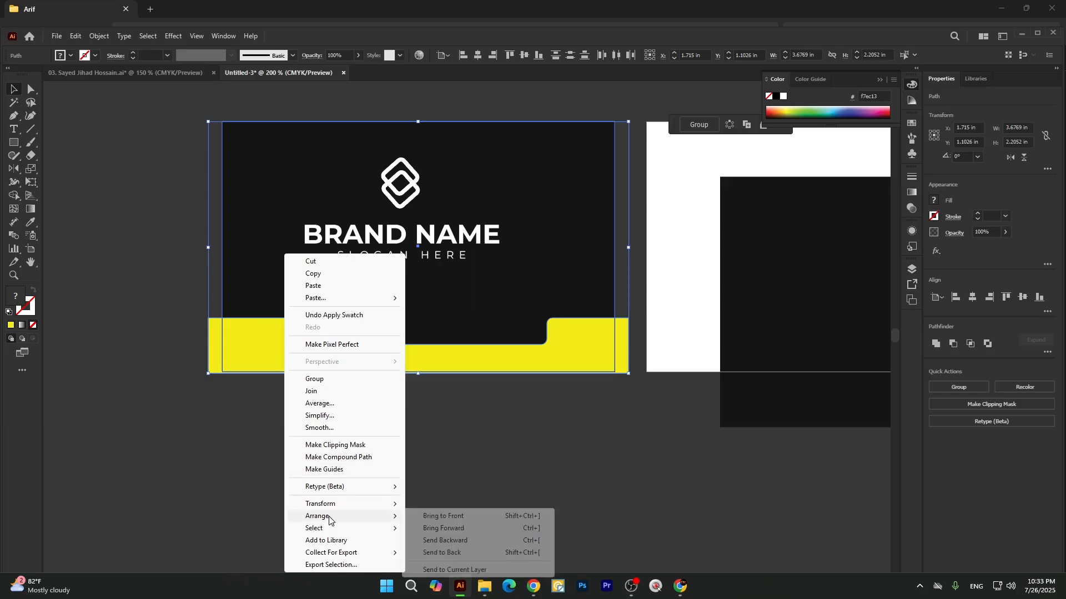
click(428, 552)
click(428, 486)
Try moving the yellow band and the first card's dark background, undoing each move.
drag(259, 342, 304, 380)
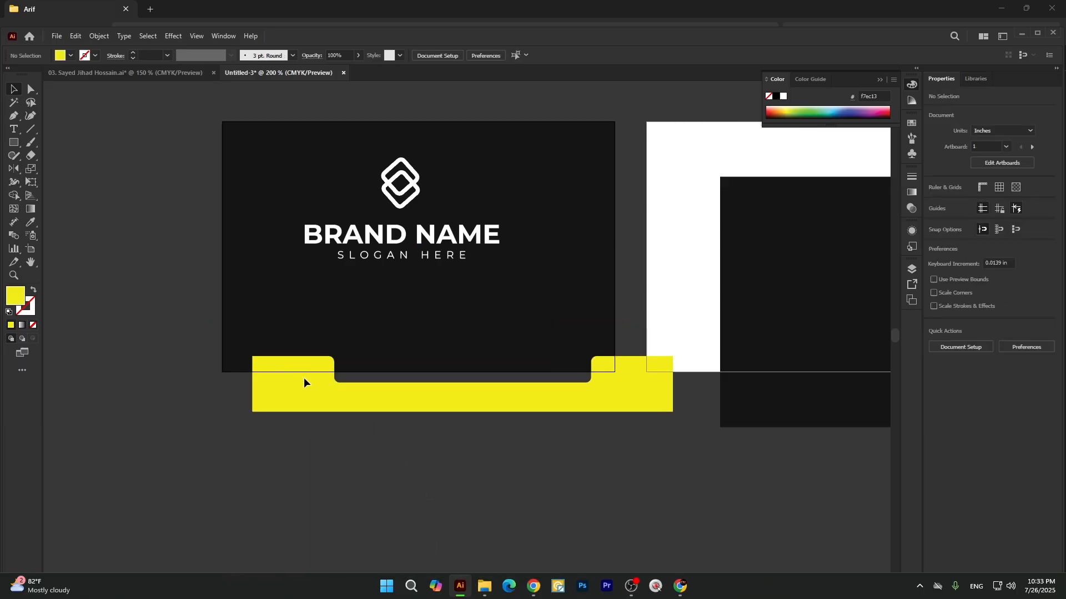
key(ctrl+z)
drag(285, 301, 334, 319)
key(ctrl+z)
click(283, 401)
Make a white copy of the yellow band, about 3.44 × 0.45 in, and place it below the card.
click(263, 338)
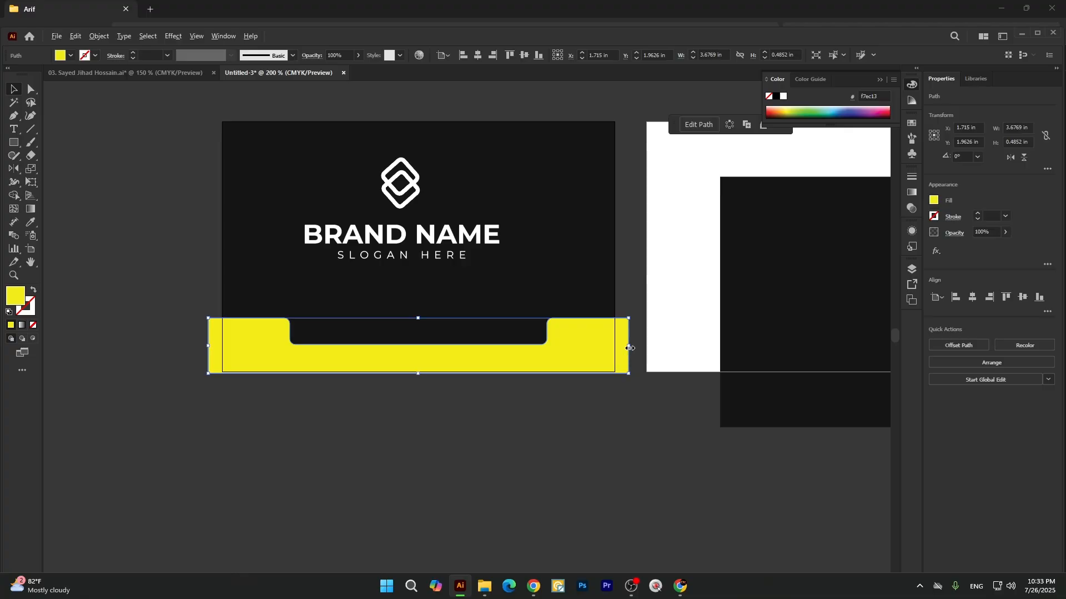
drag(628, 346, 590, 428)
key(i)
click(702, 271)
key(v)
click(538, 458)
Undo the white copy's move and delete the copy from the yellow band.
scroll(577, 353, up, 1)
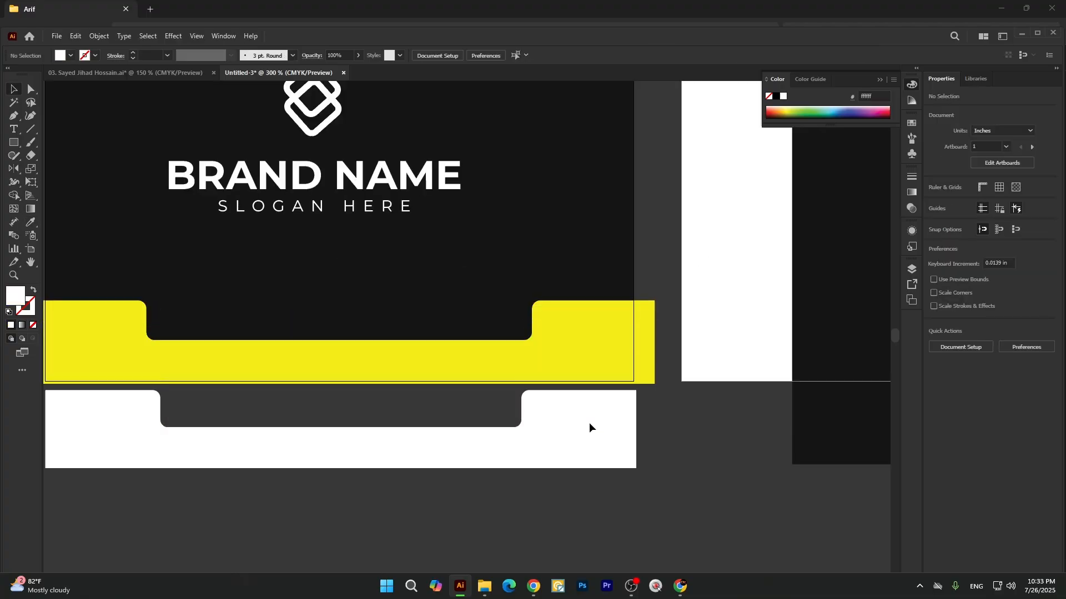
click(547, 352)
scroll(469, 421, down, 1)
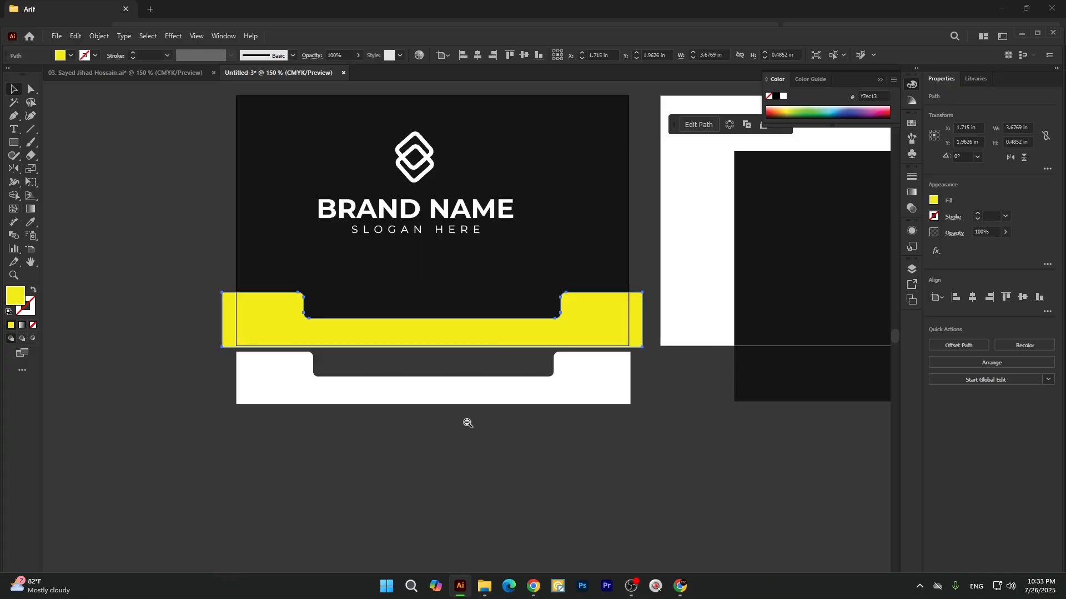
click(300, 420)
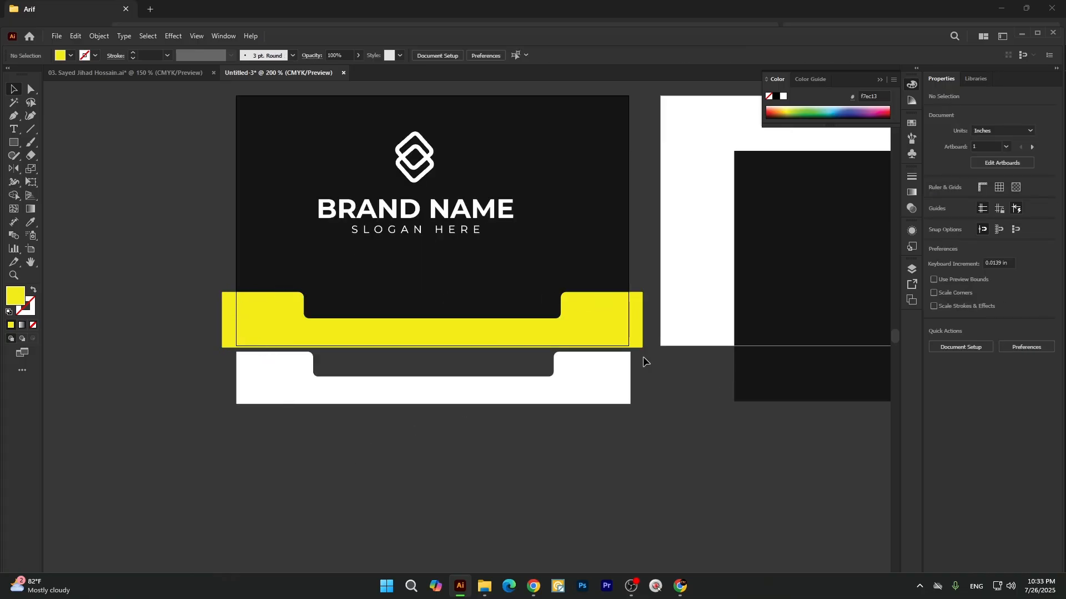
key(ctrl+z)
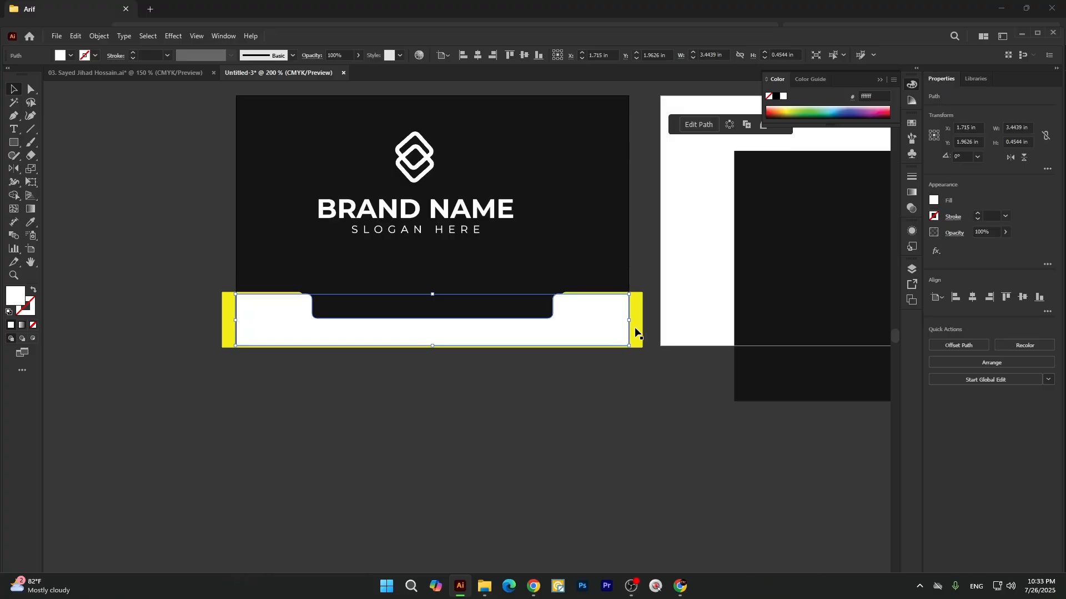
drag(630, 322, 665, 326)
key(Delete)
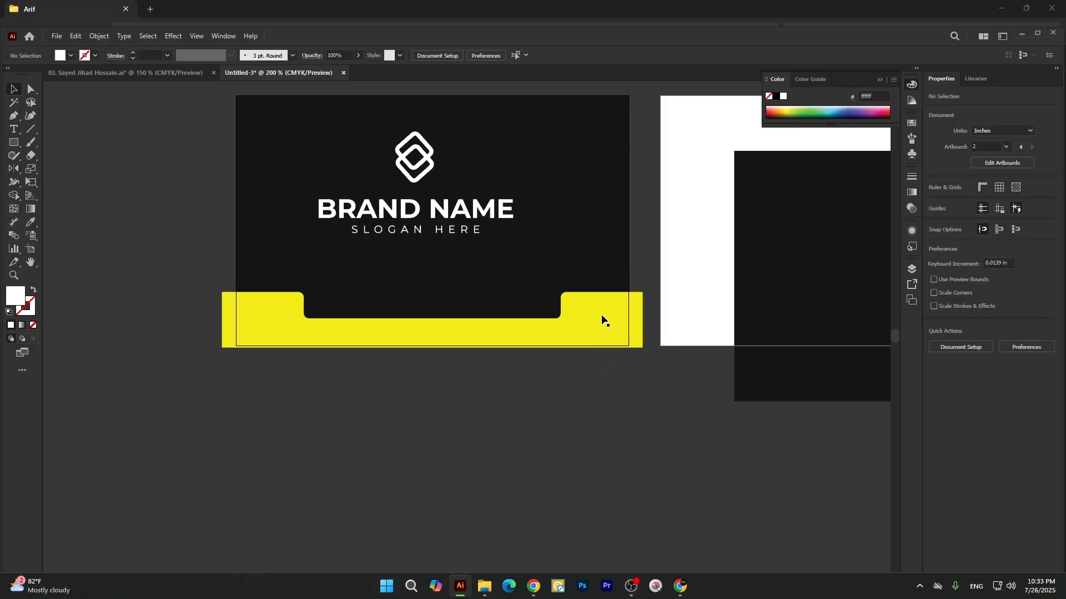
Fill the yellow notched band with the white sampled from the second artboard.
click(603, 316)
key(i)
click(714, 239)
key(v)
click(568, 460)
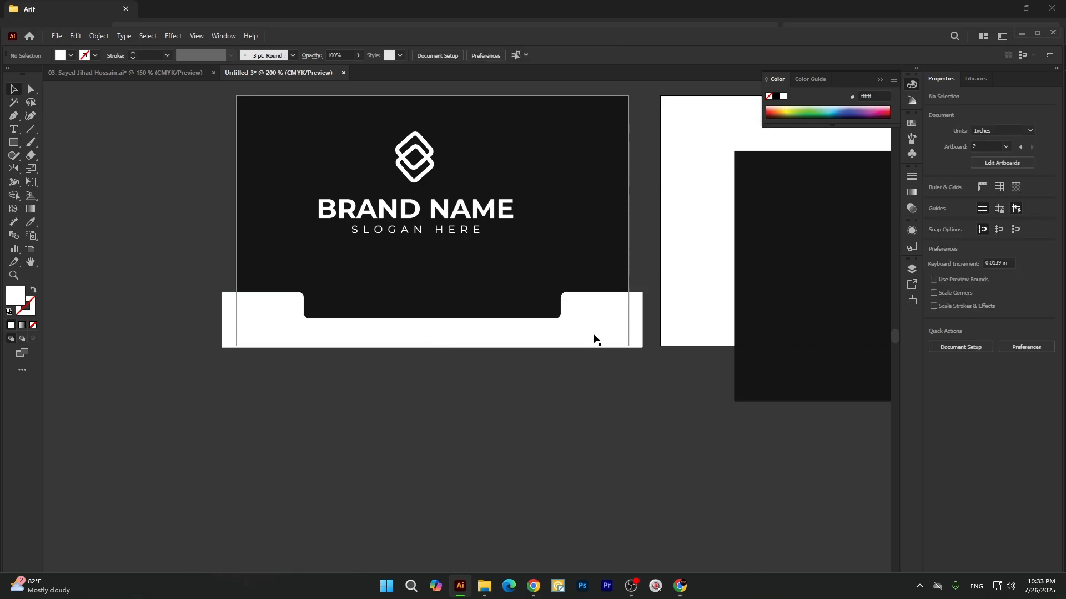
Offset the white notched band's path outward by 0.05 in with Miter joins and a miter limit of 4.
click(595, 319)
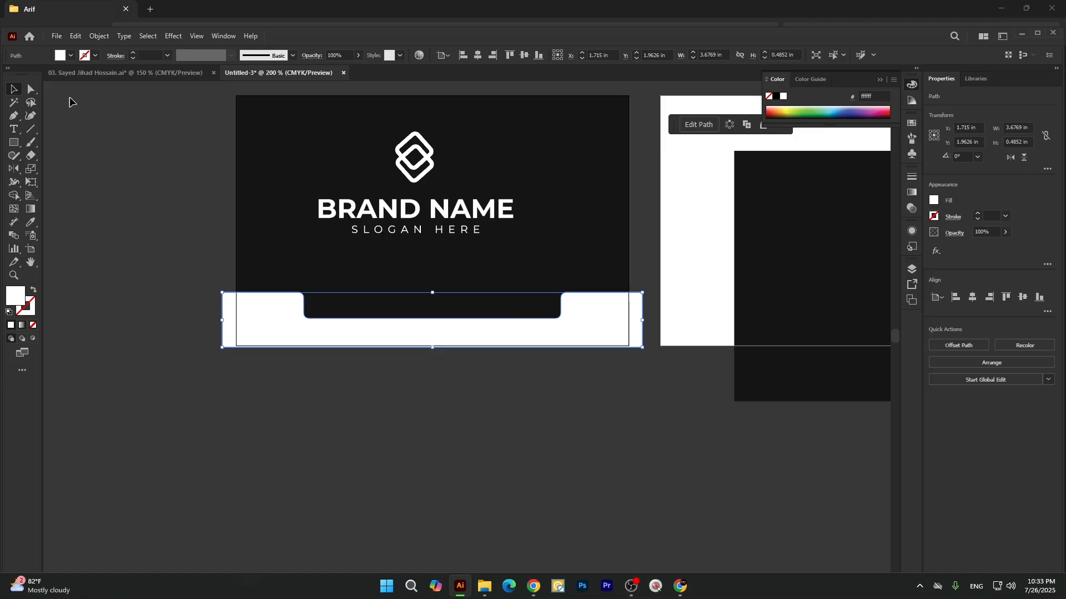
click(100, 36)
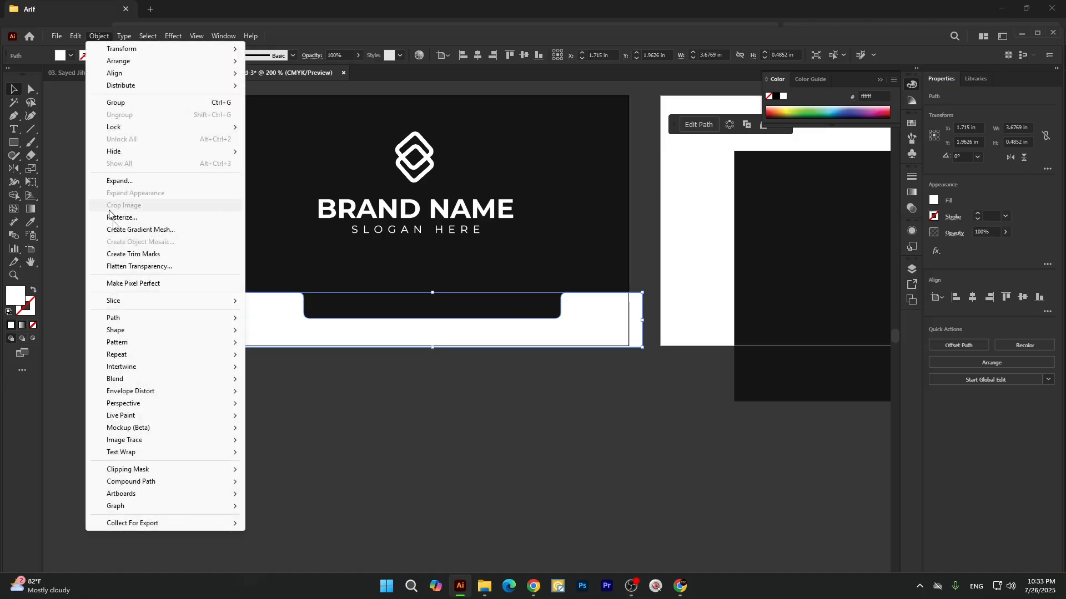
mouse_move(134, 321)
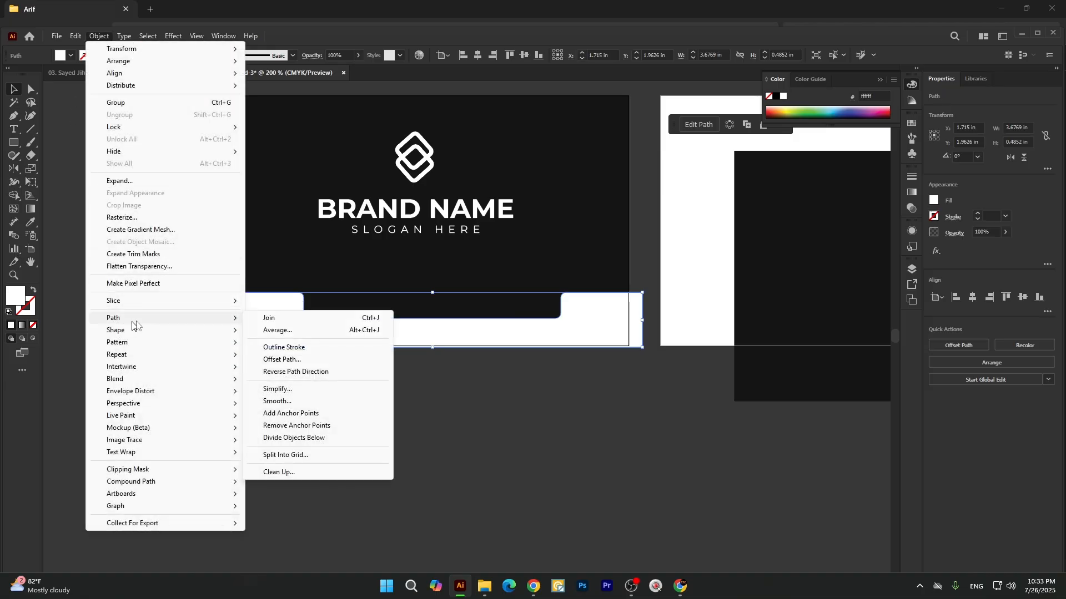
click(299, 360)
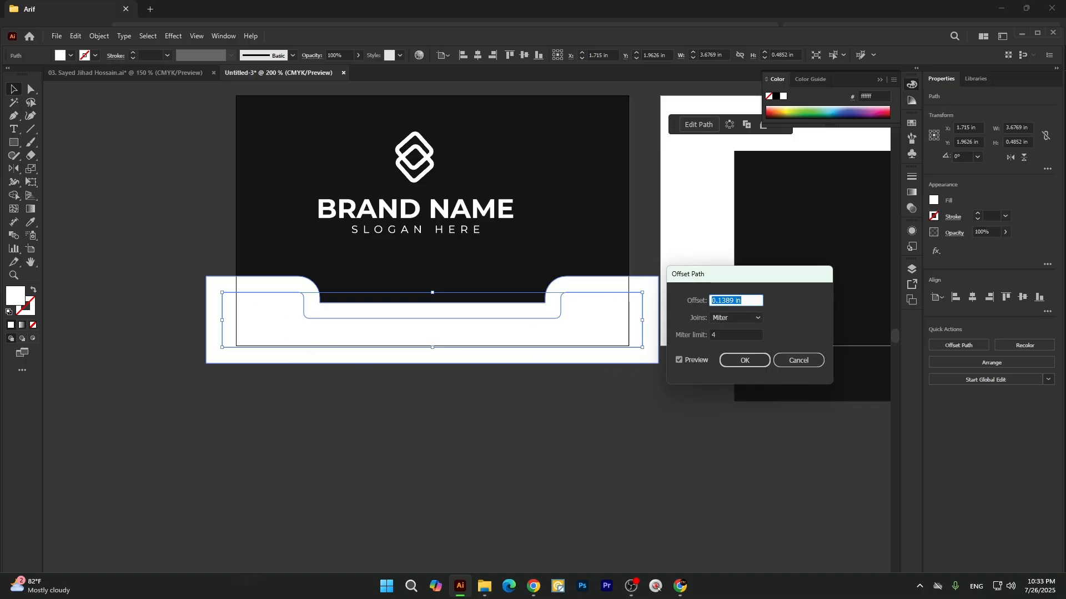
text(0.025)
key(Tab)
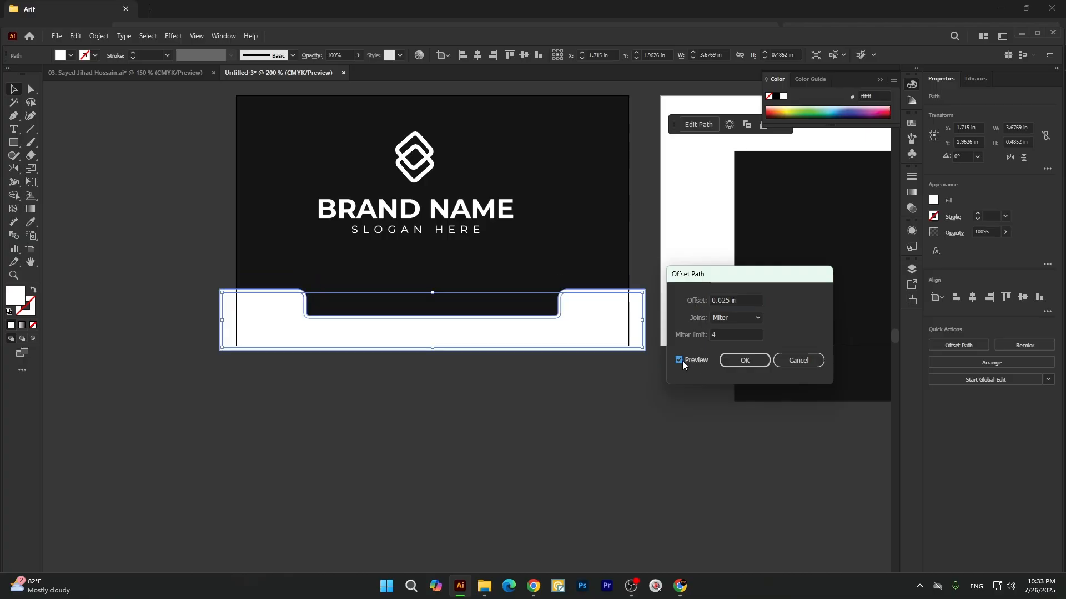
drag(721, 300, 730, 300)
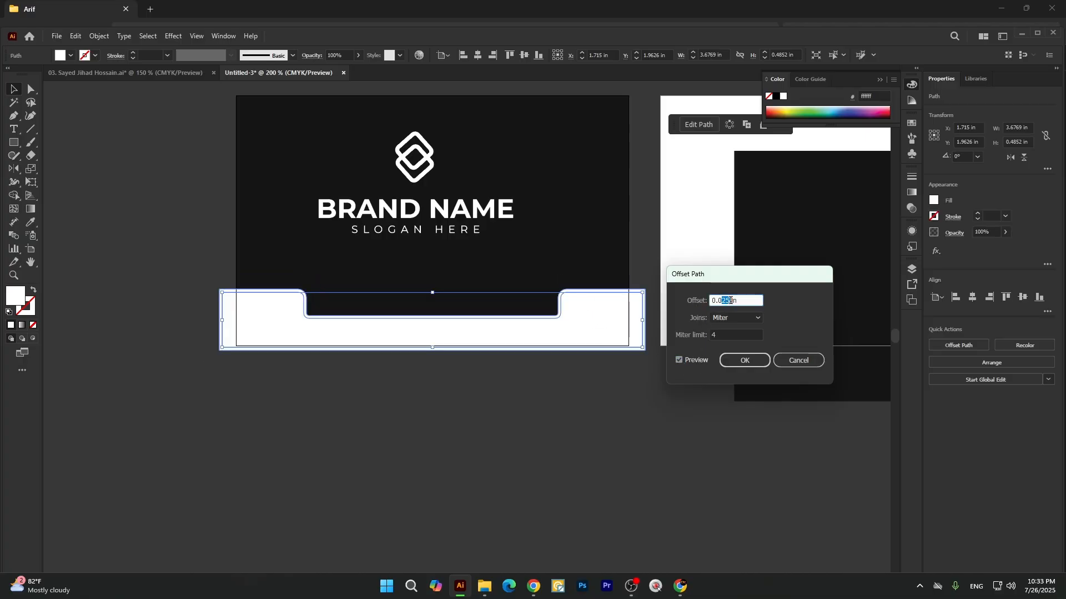
text(5)
key(Tab)
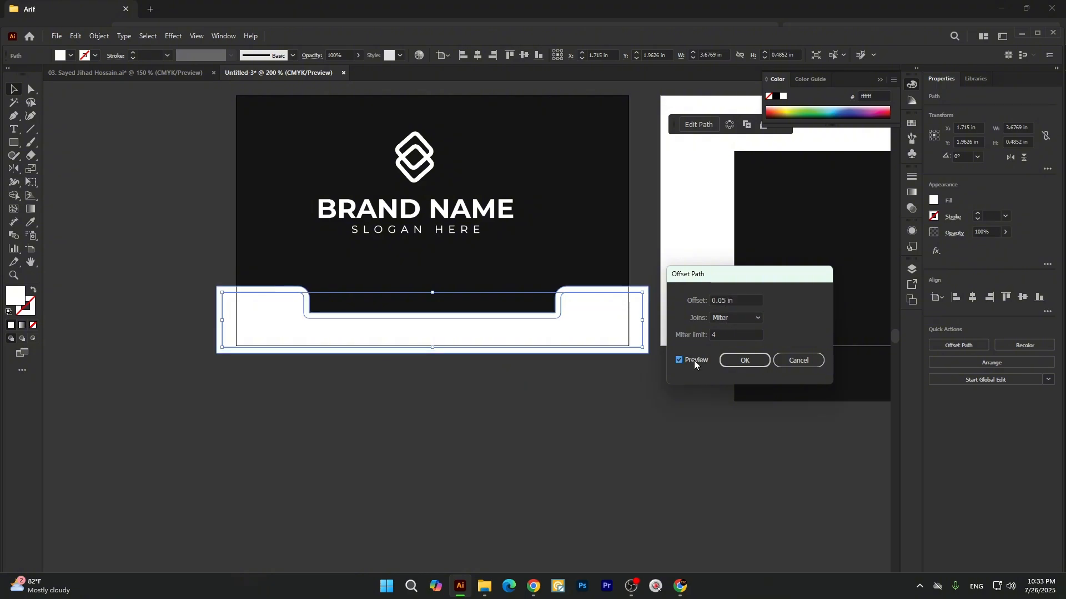
click(757, 365)
Fill the larger offset shape behind the white notched band with the yellow swatch.
click(574, 298)
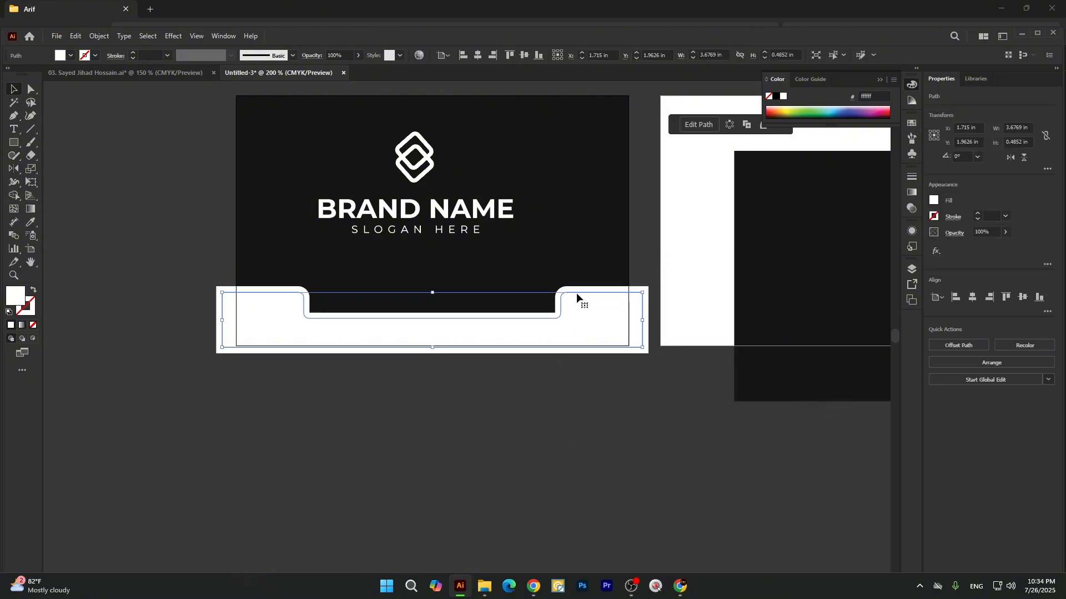
click(586, 288)
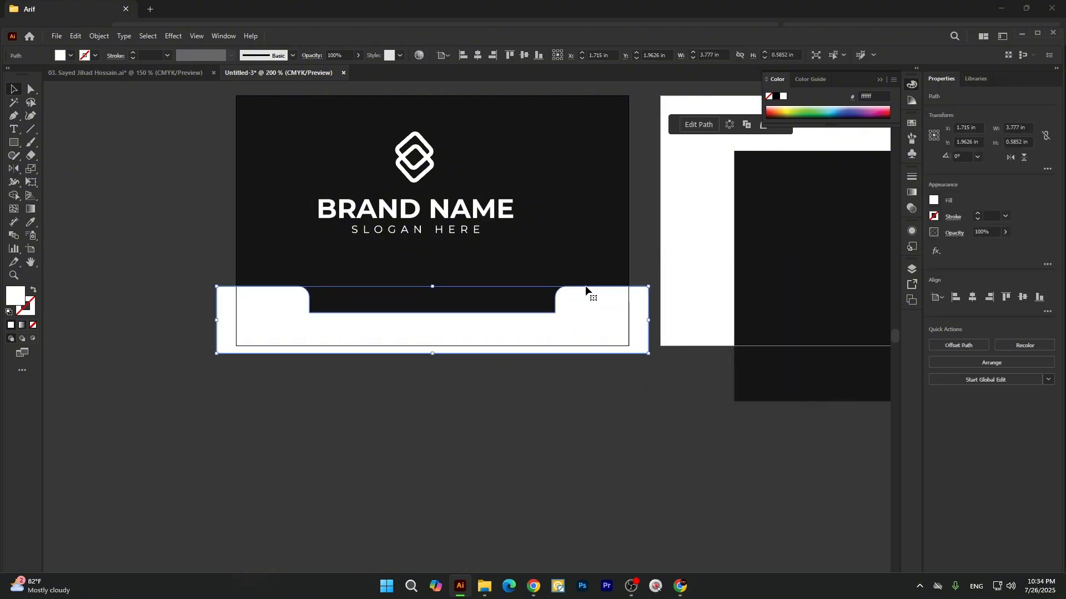
click(71, 55)
click(69, 81)
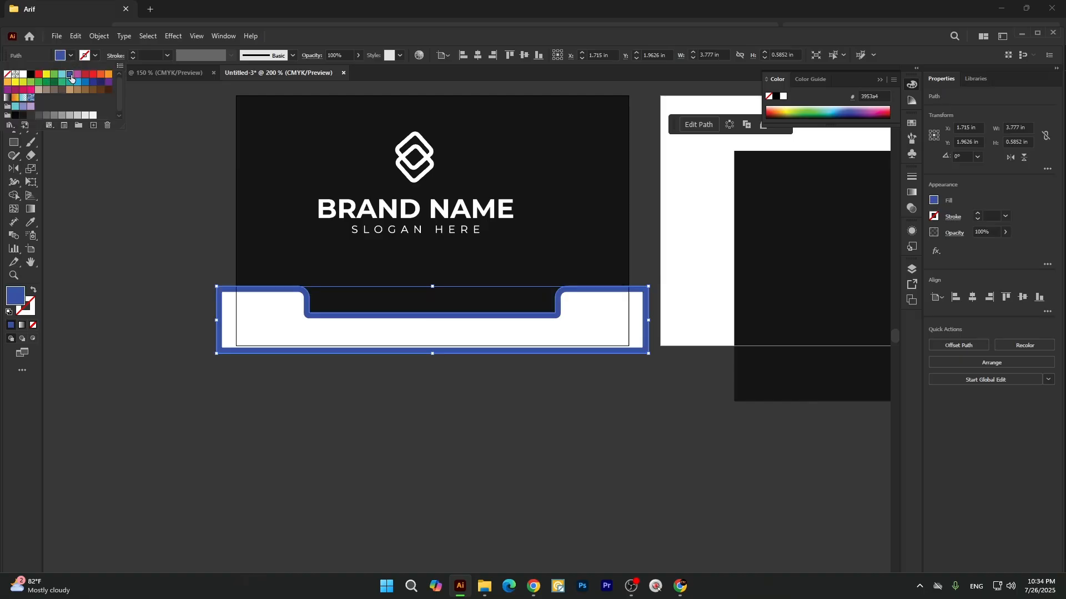
click(46, 74)
click(369, 397)
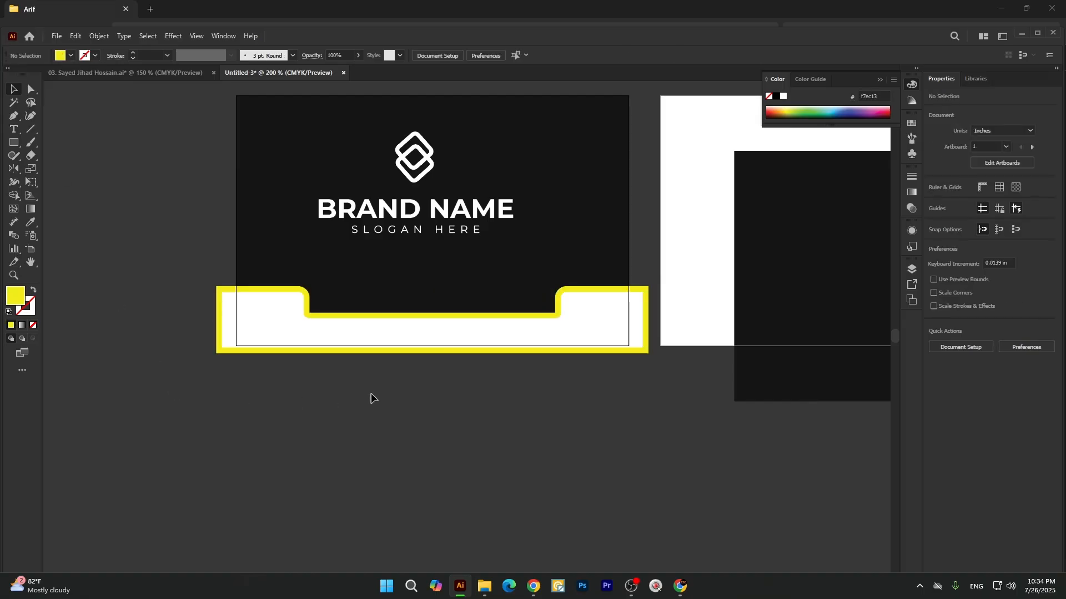
Examine the yellow outline around the white notched band up close and across both cards.
click(495, 301)
click(250, 326)
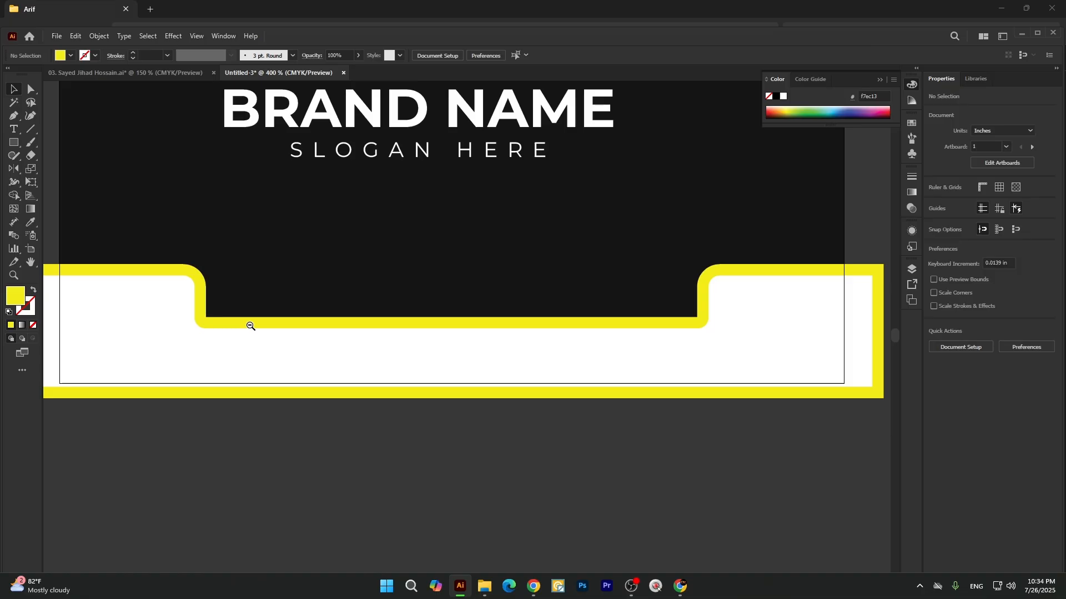
click(159, 350)
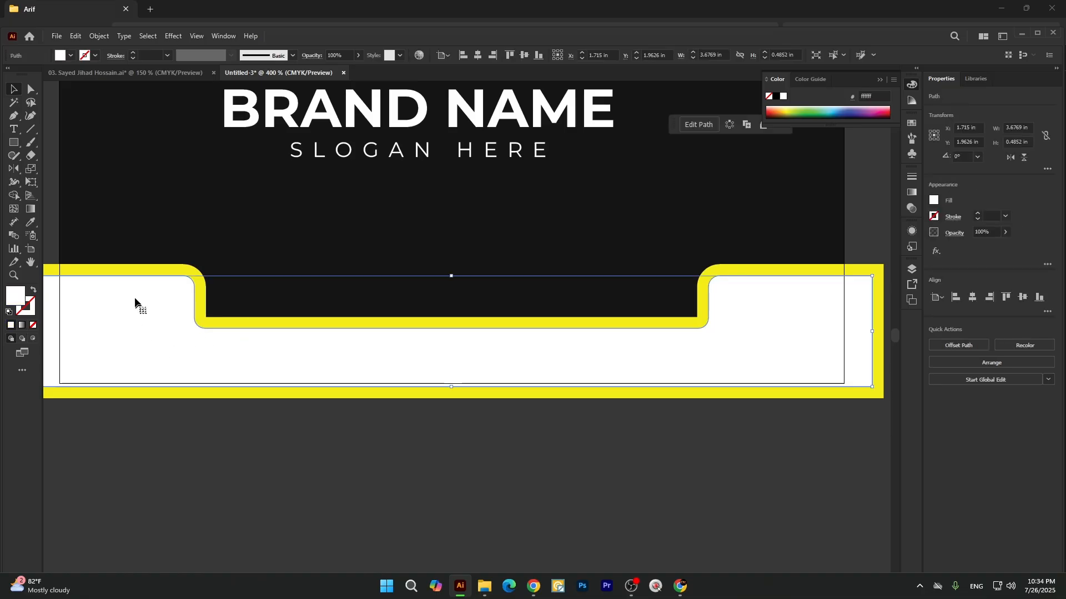
click(131, 272)
scroll(393, 362, down, 2)
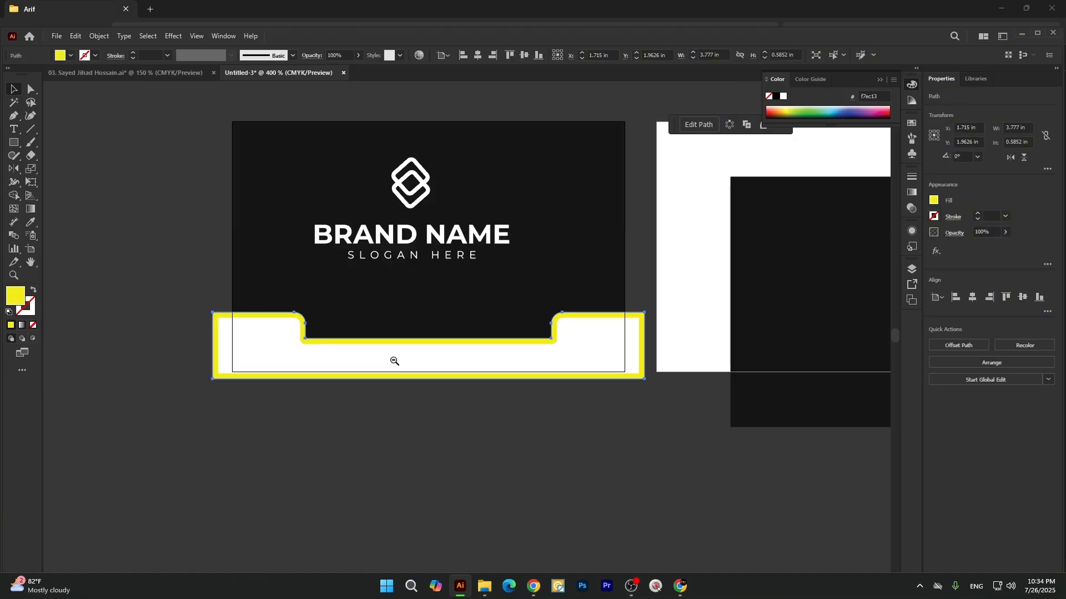
click(555, 452)
drag(630, 477, 395, 473)
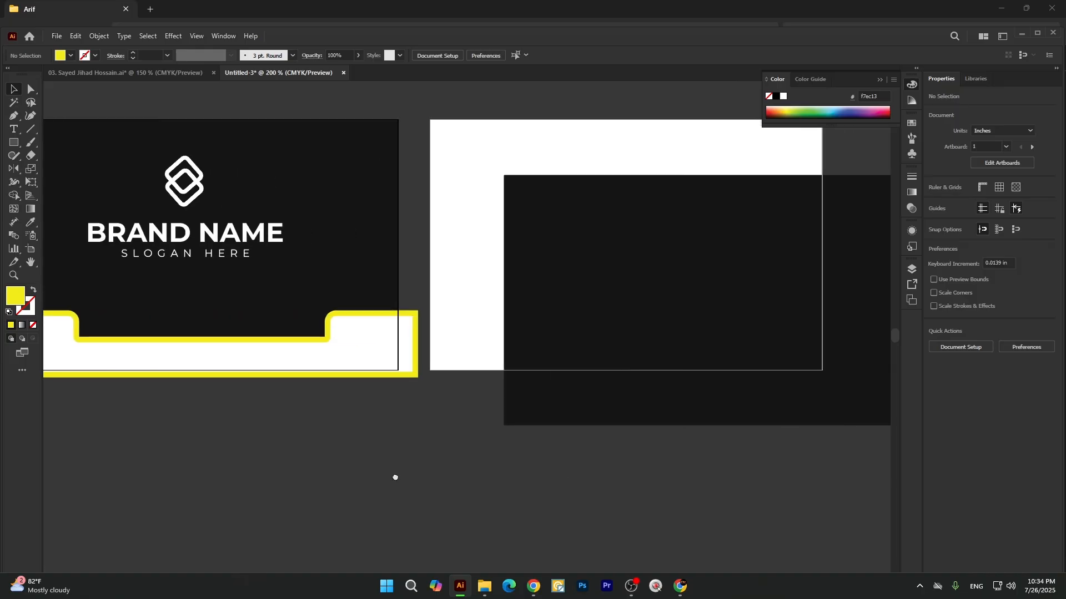
scroll(285, 348, down, 3)
scroll(255, 340, up, 2)
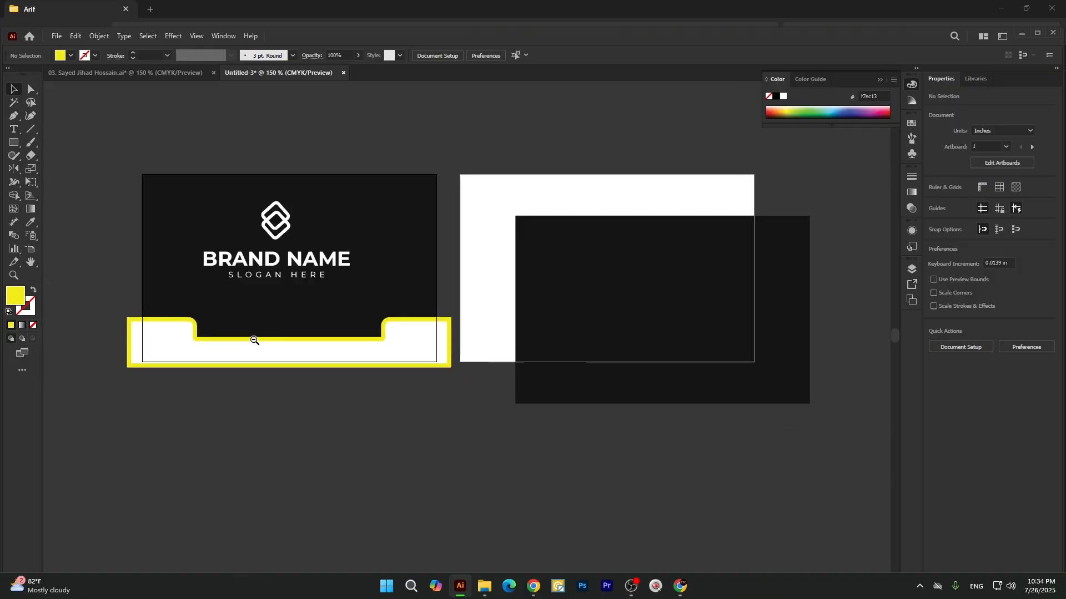
drag(264, 337, 352, 356)
drag(399, 279, 399, 347)
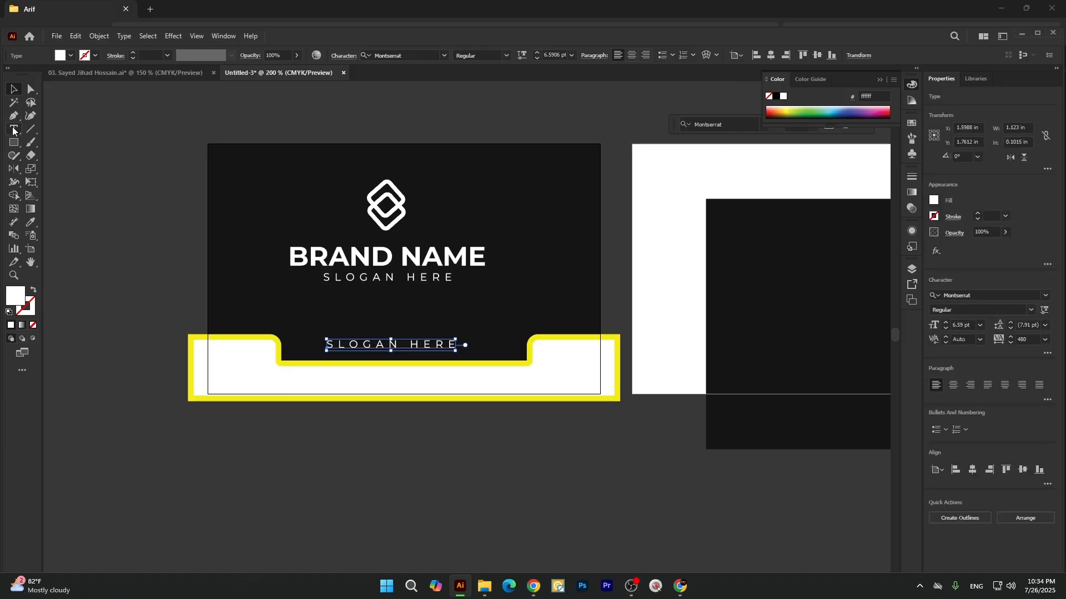
click(13, 131)
drag(328, 342, 528, 360)
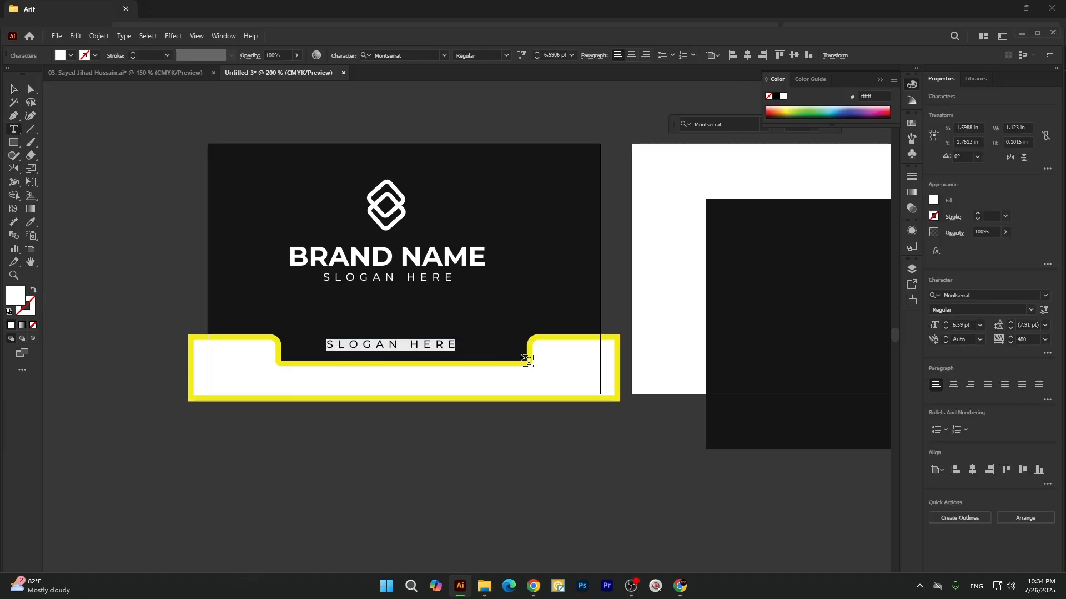
text(www)
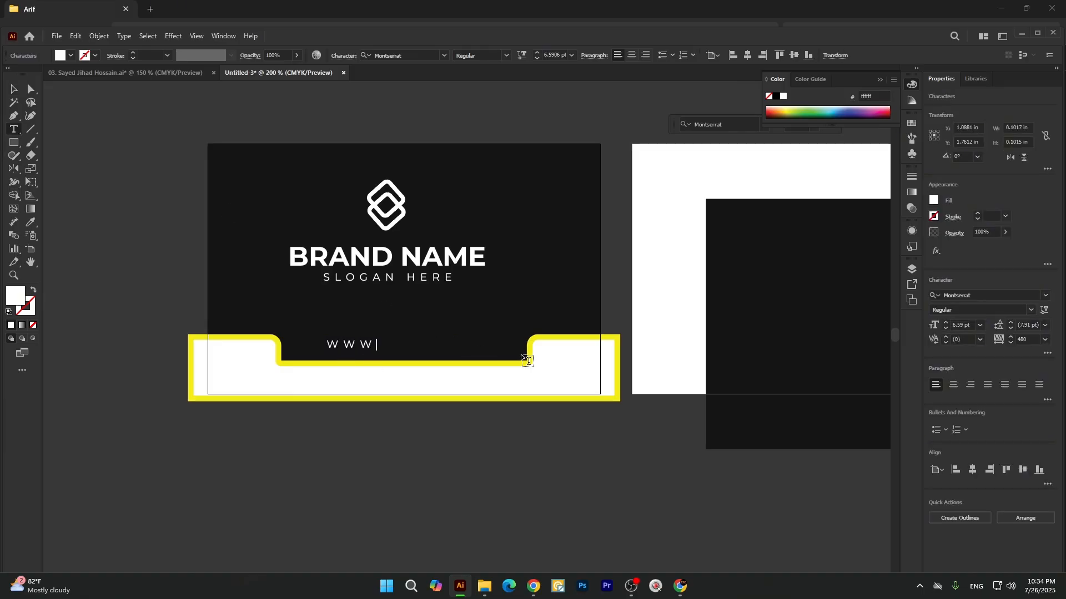
text(.WEBSITE.COM)
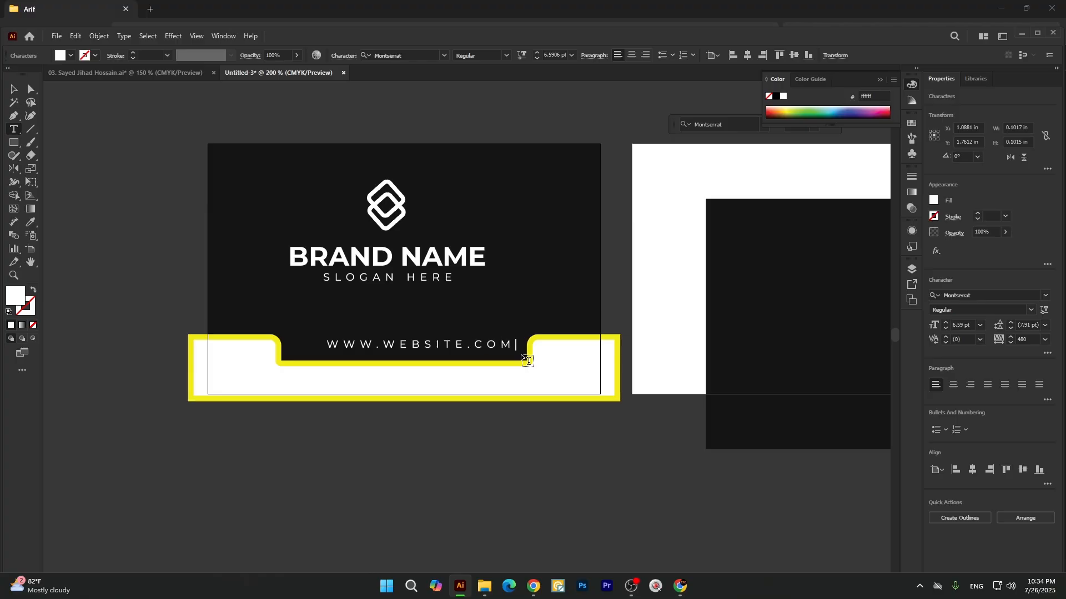
click(13, 89)
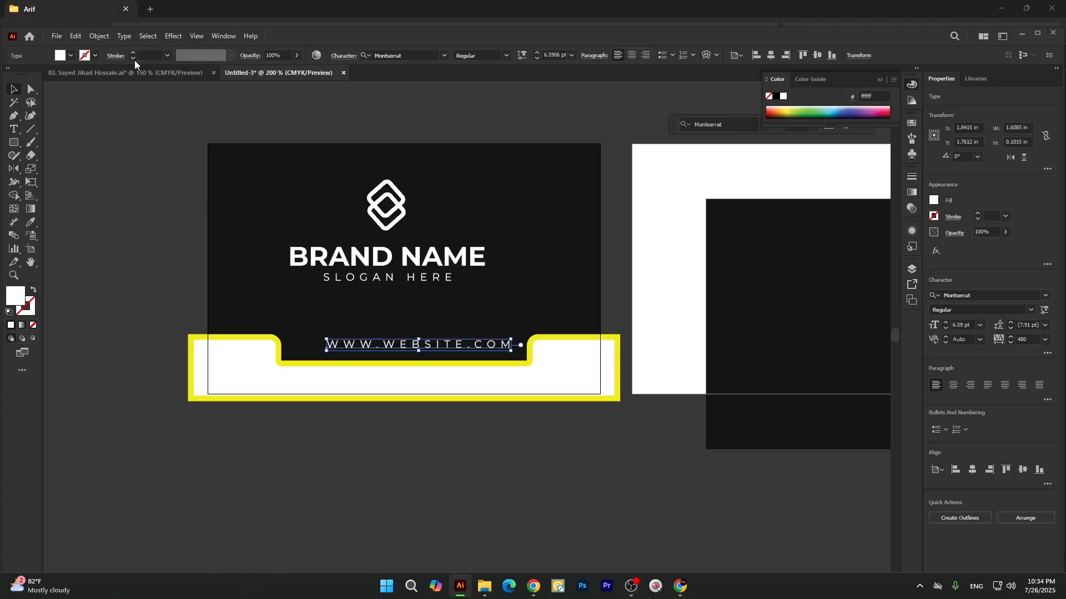
Change the case of the website text in the notch to lowercase.
click(125, 37)
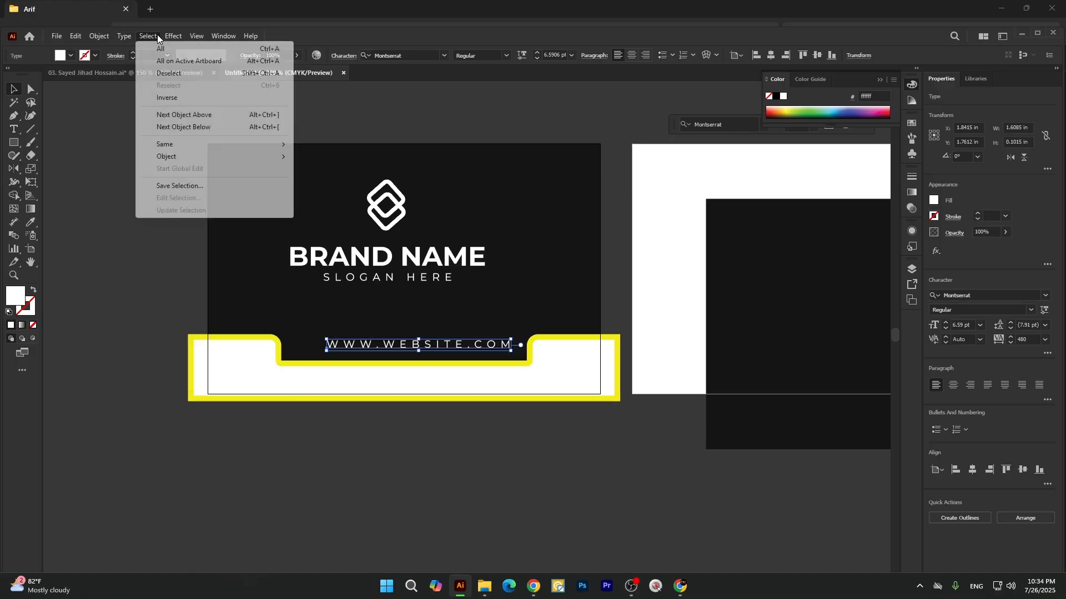
click(124, 36)
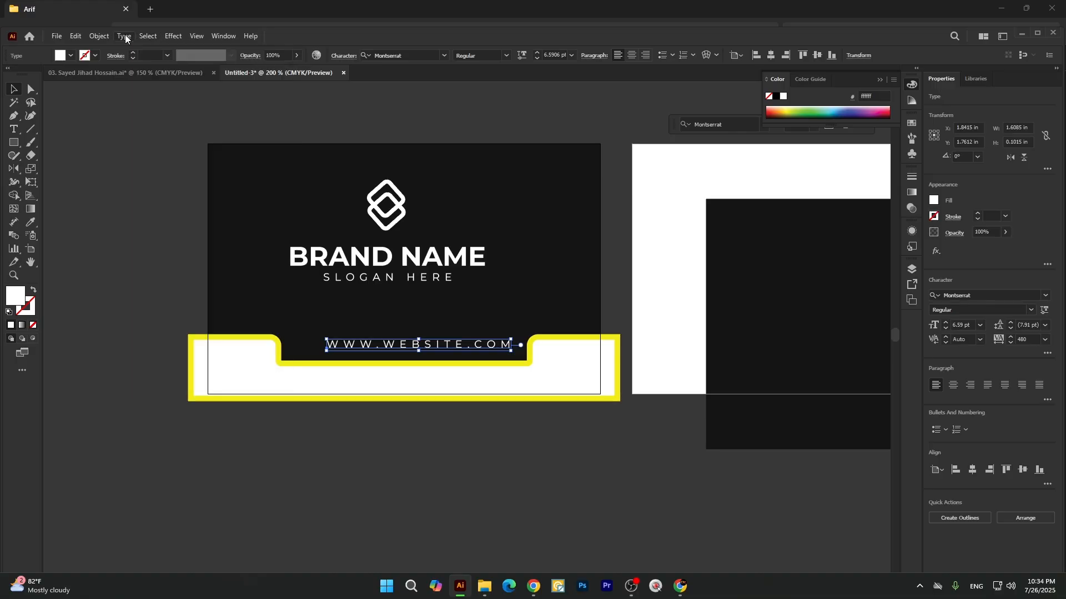
click(124, 36)
mouse_move(261, 211)
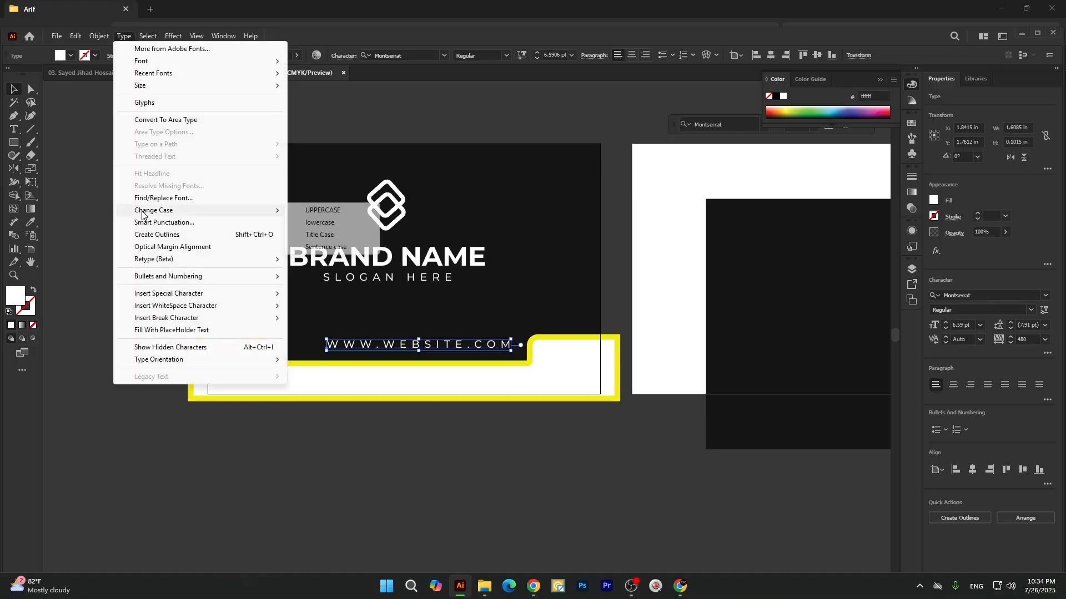
click(323, 223)
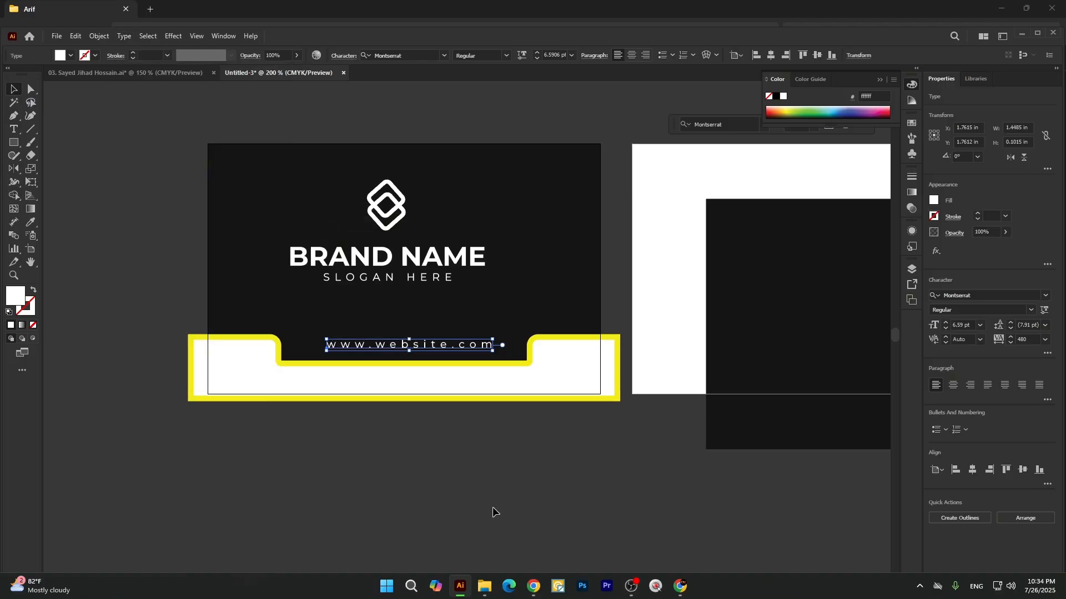
click(498, 494)
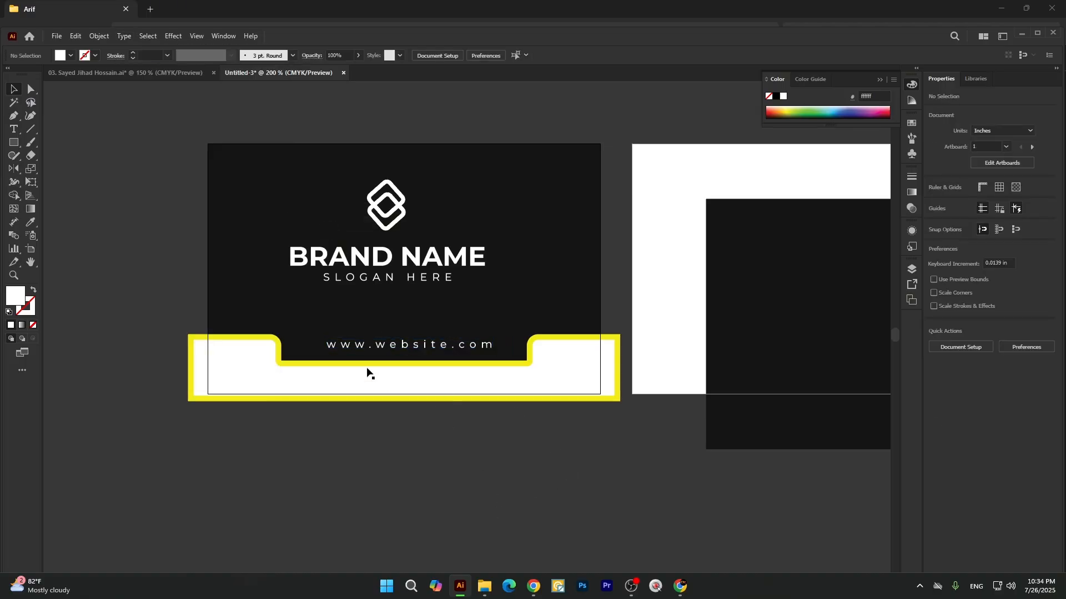
Center the website text horizontally on the first artboard.
click(369, 345)
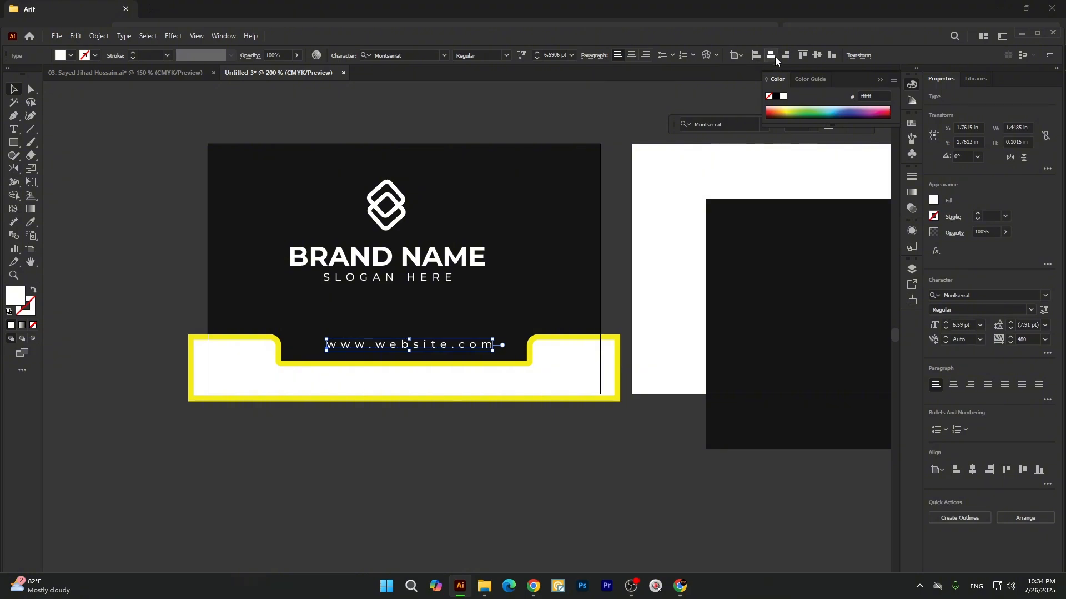
click(774, 57)
click(531, 472)
Align the second card's dark rectangle to the horizontal and vertical center of the second artboard.
ctrl+alt+click(221, 284)
ctrl+alt+click(221, 284)
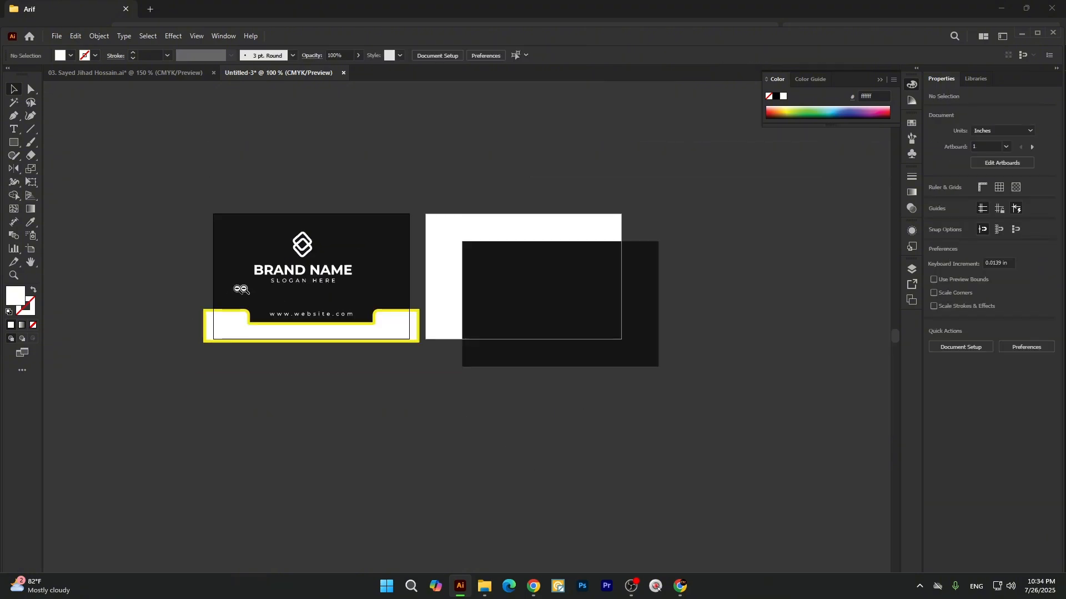
ctrl+click(277, 283)
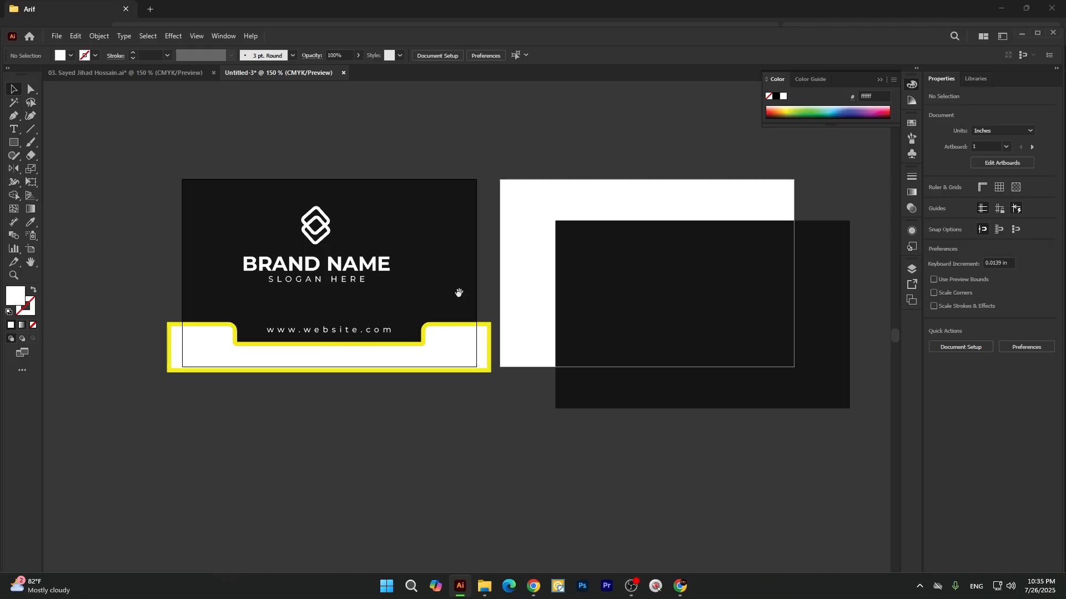
drag(459, 292, 357, 292)
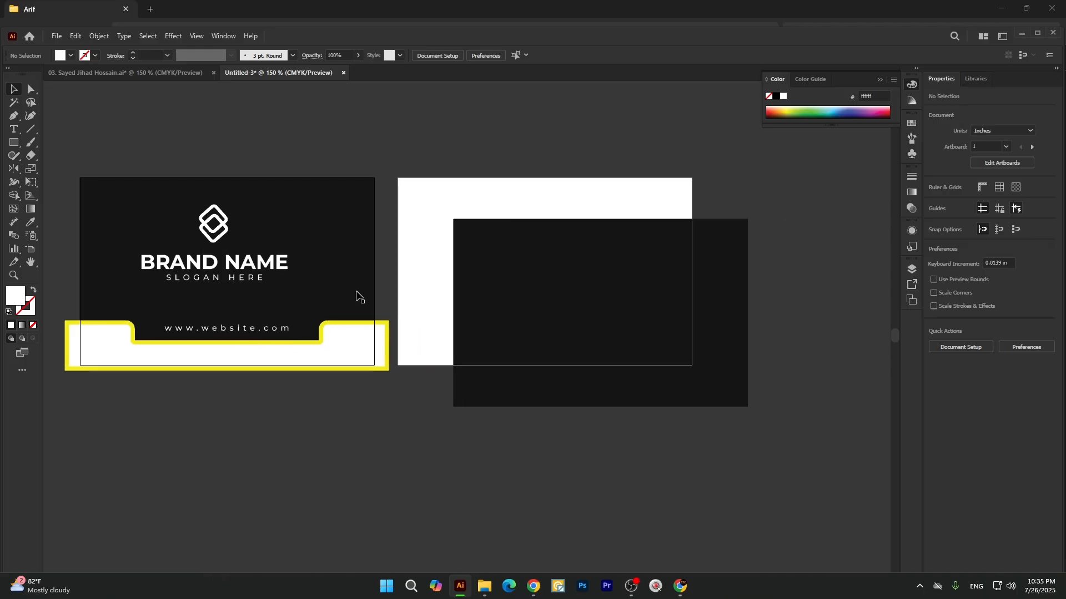
click(528, 316)
click(476, 57)
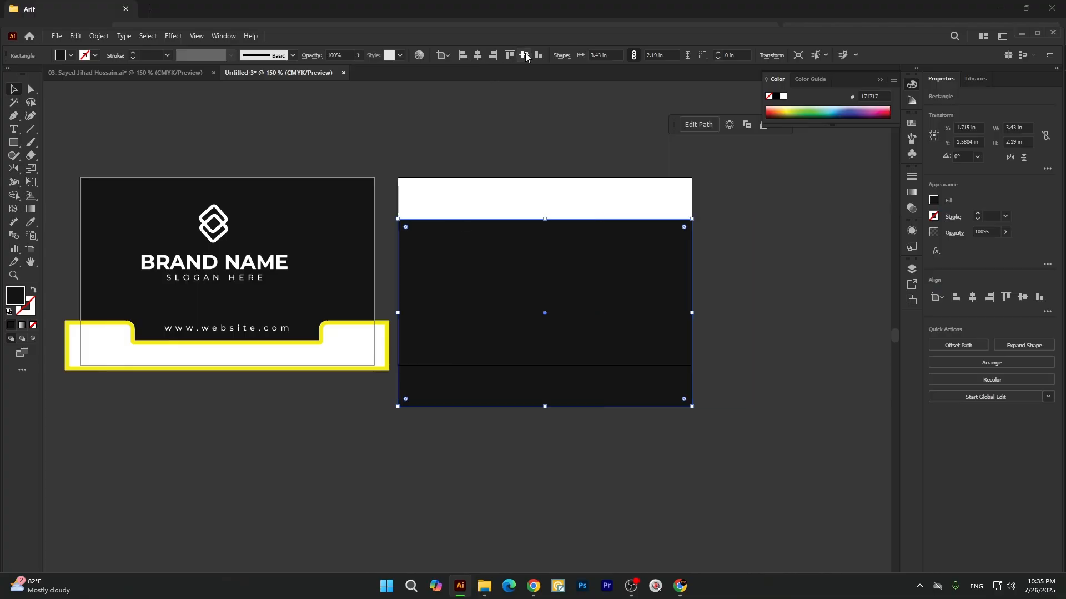
click(524, 55)
click(476, 148)
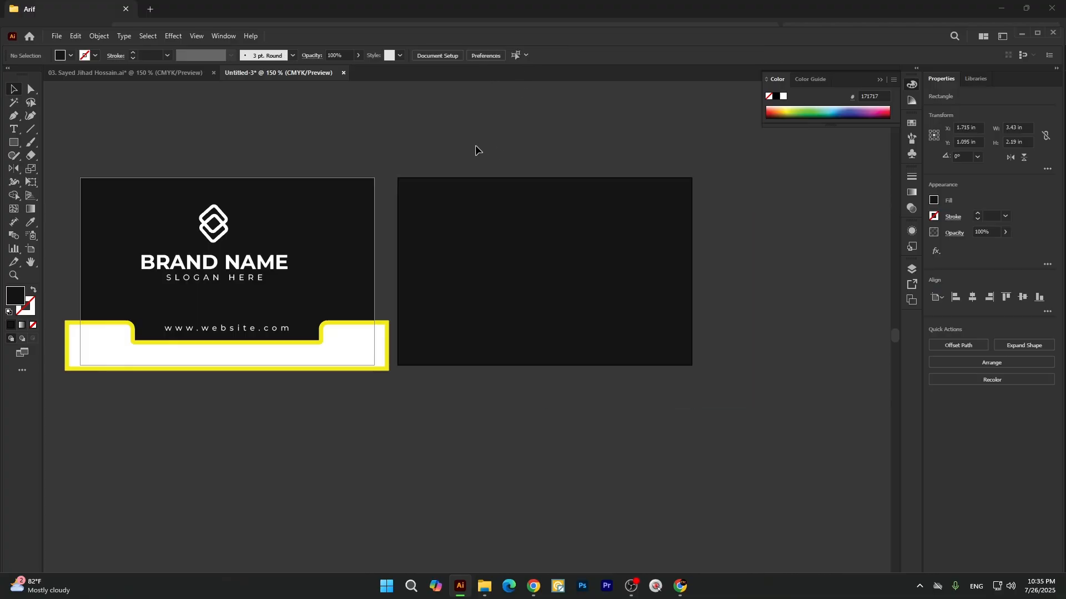
click(491, 215)
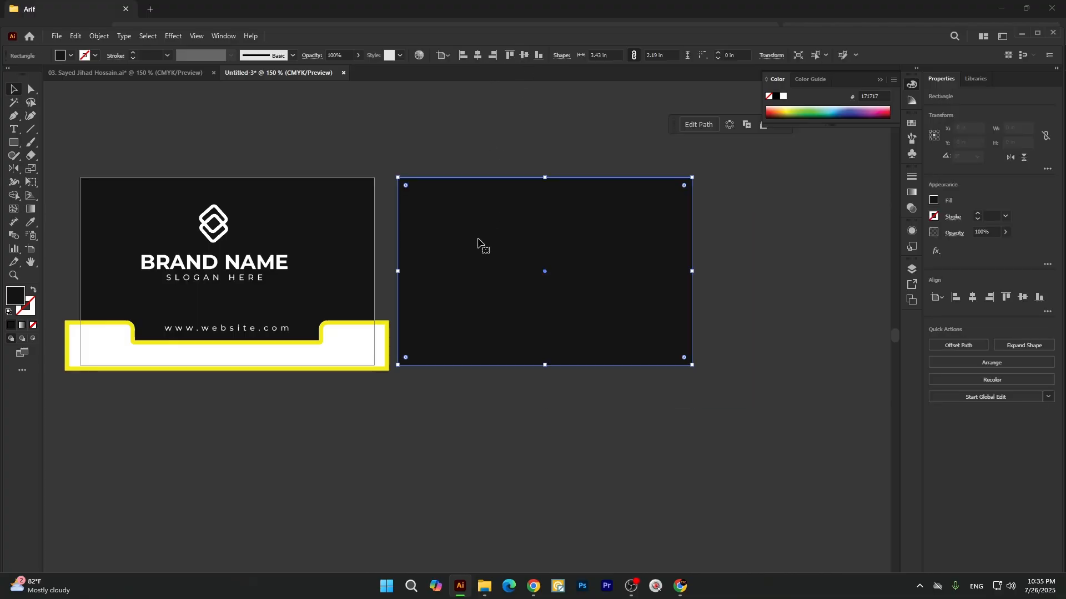
click(514, 454)
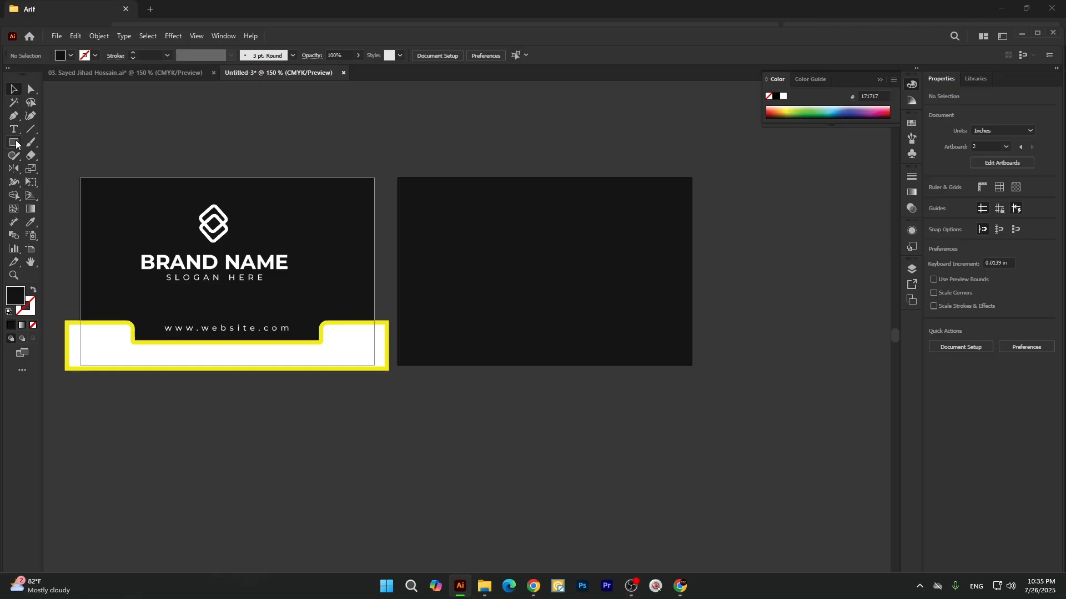
Draw a rectangle about 1.41 × 0.69 in over the second card's upper-left corner and fill it with the band's white.
drag(16, 144, 45, 143)
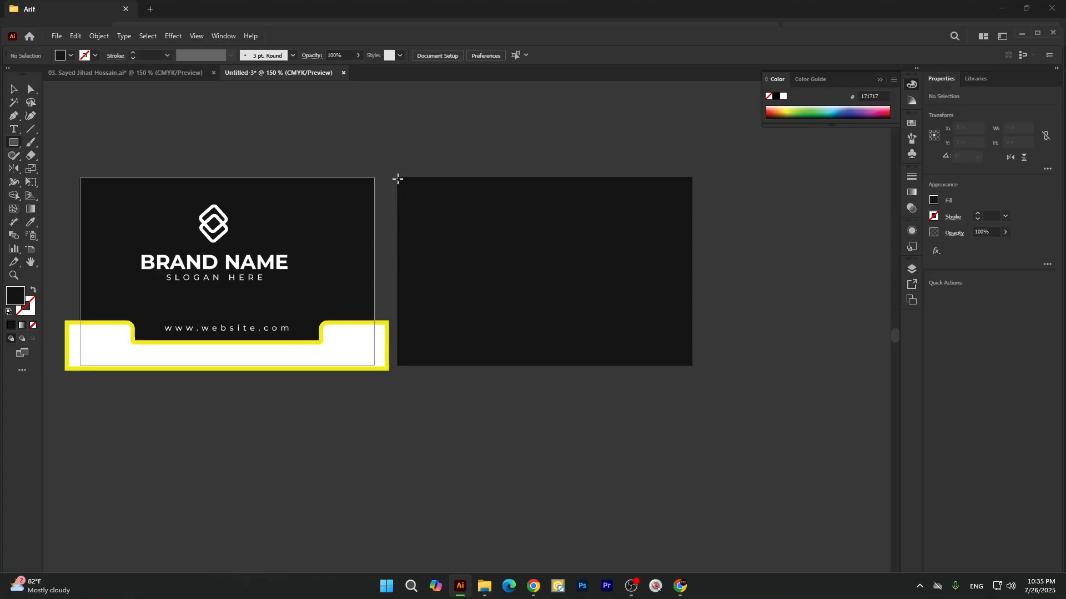
drag(392, 176, 512, 234)
key(i)
click(361, 342)
key(v)
click(452, 452)
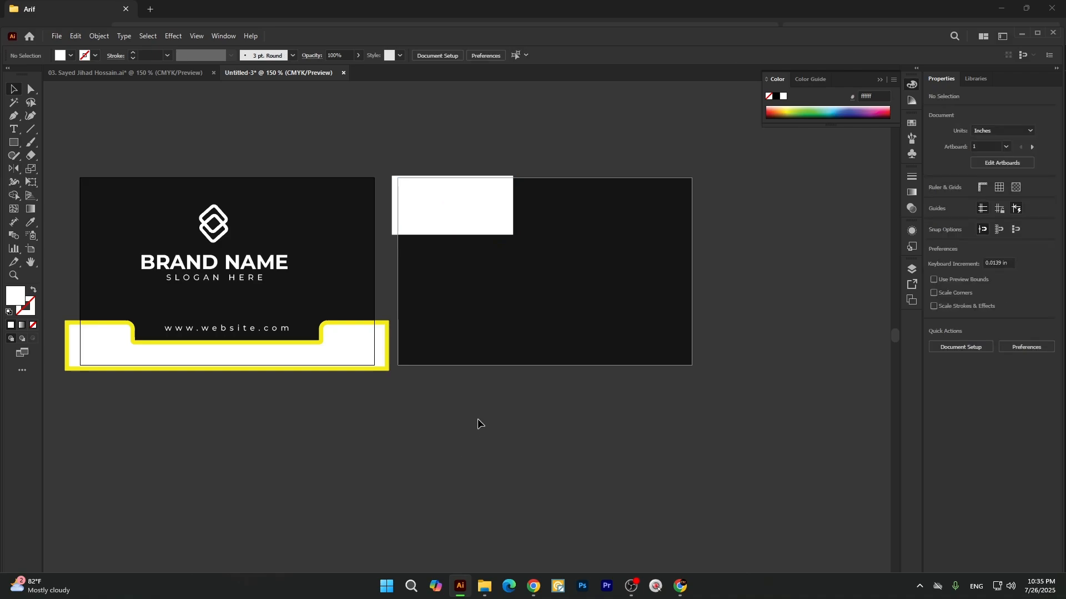
Round only the lower-right corner of the white rectangle to a large curve.
click(495, 211)
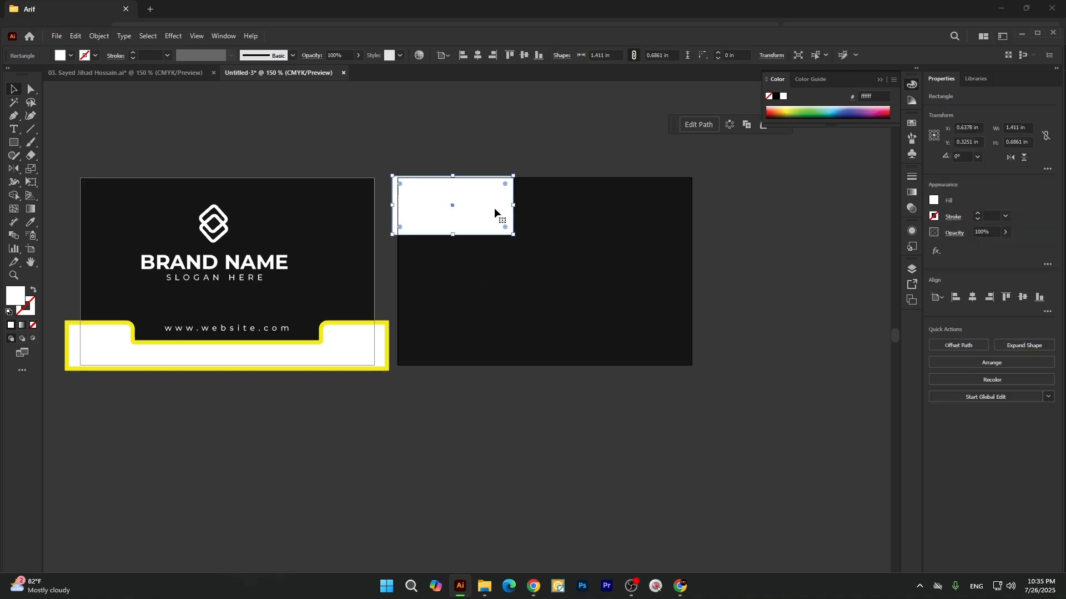
click(519, 148)
click(510, 236)
key(a)
click(512, 235)
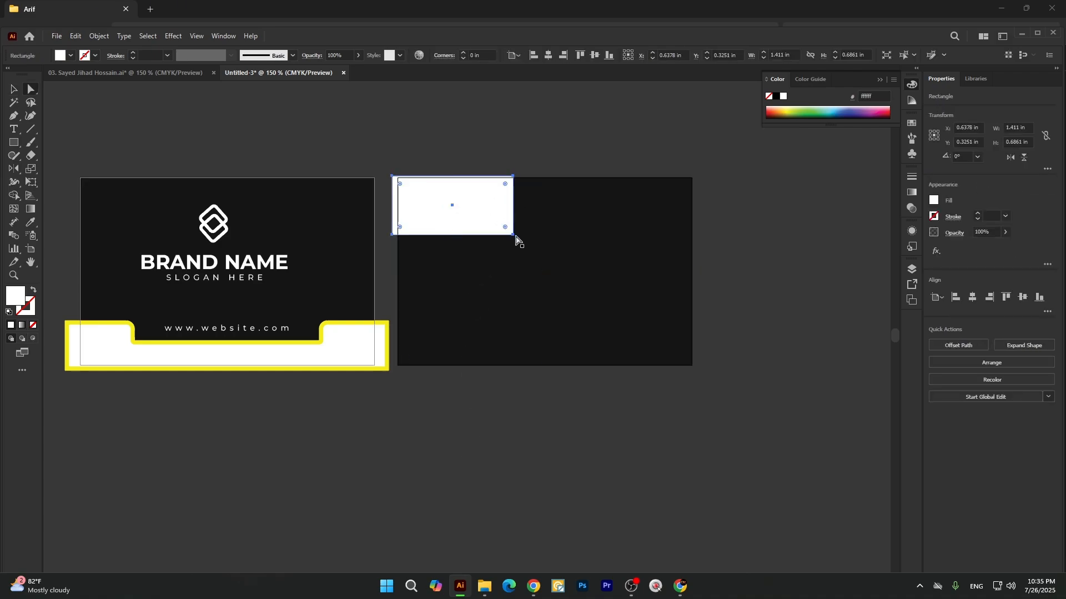
click(513, 234)
drag(505, 227, 453, 202)
key(v)
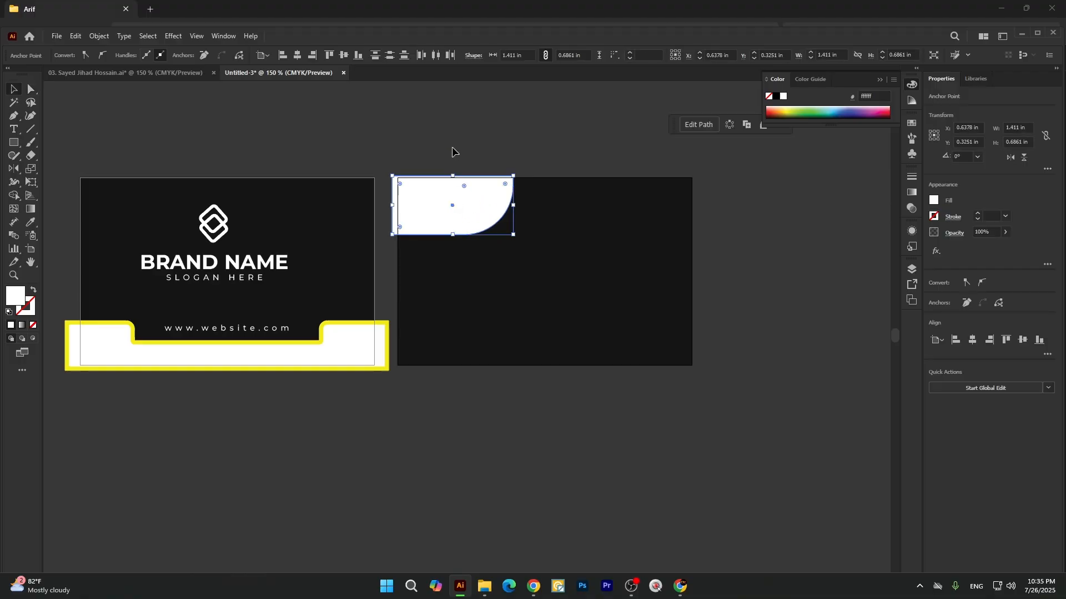
click(452, 147)
Duplicate the rounded white shape slightly to the right and fill the copy with the band edge's yellow.
click(457, 198)
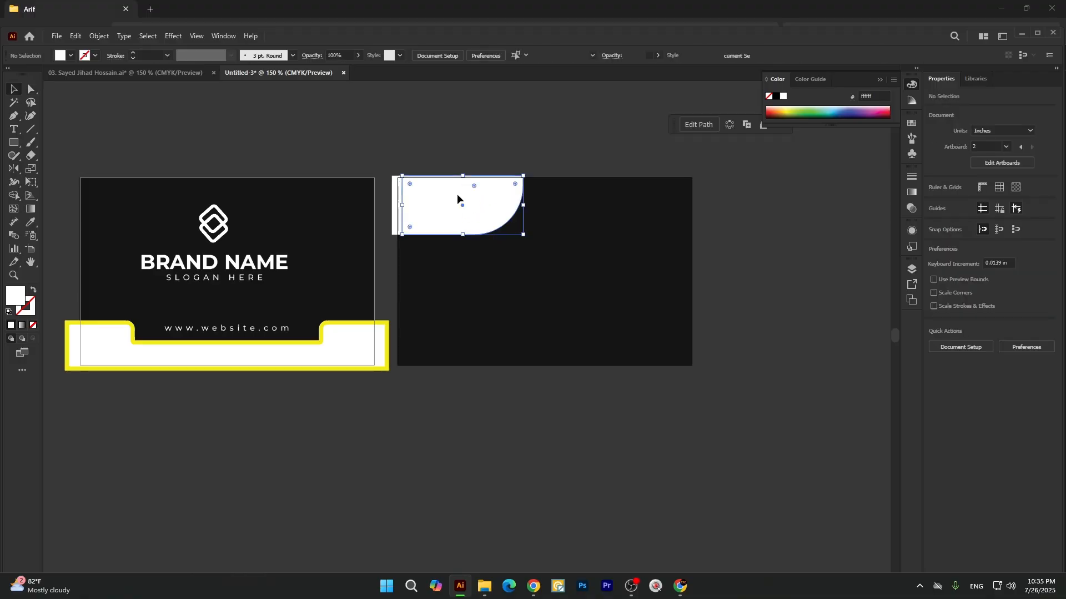
key(i)
click(369, 323)
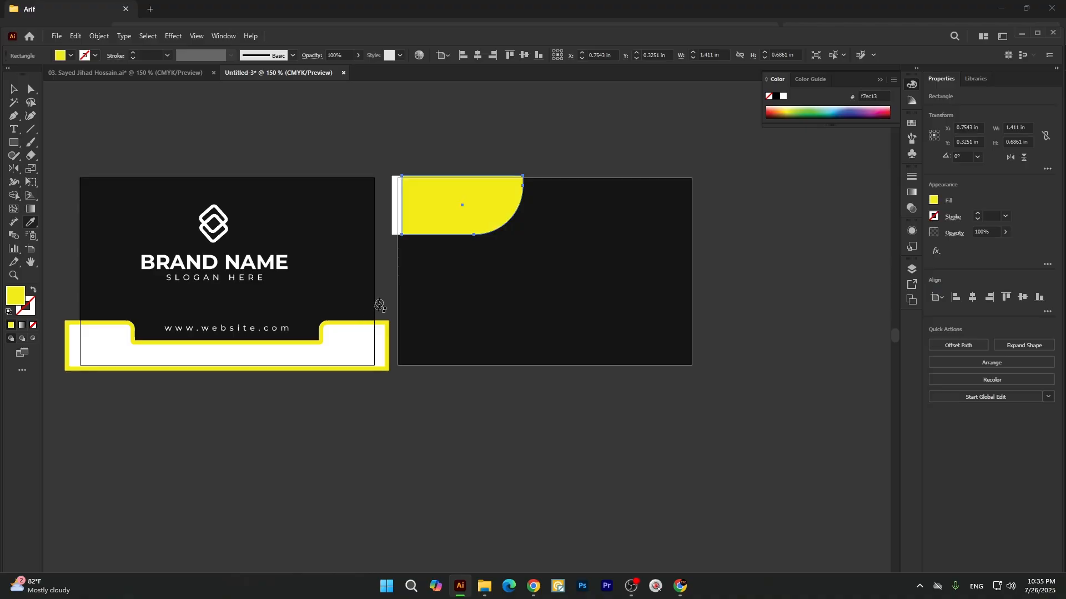
key(v)
key(ctrl+shift+a)
Send the yellow copy and the second card's dark rectangle to the back, behind the white shape.
click(419, 191)
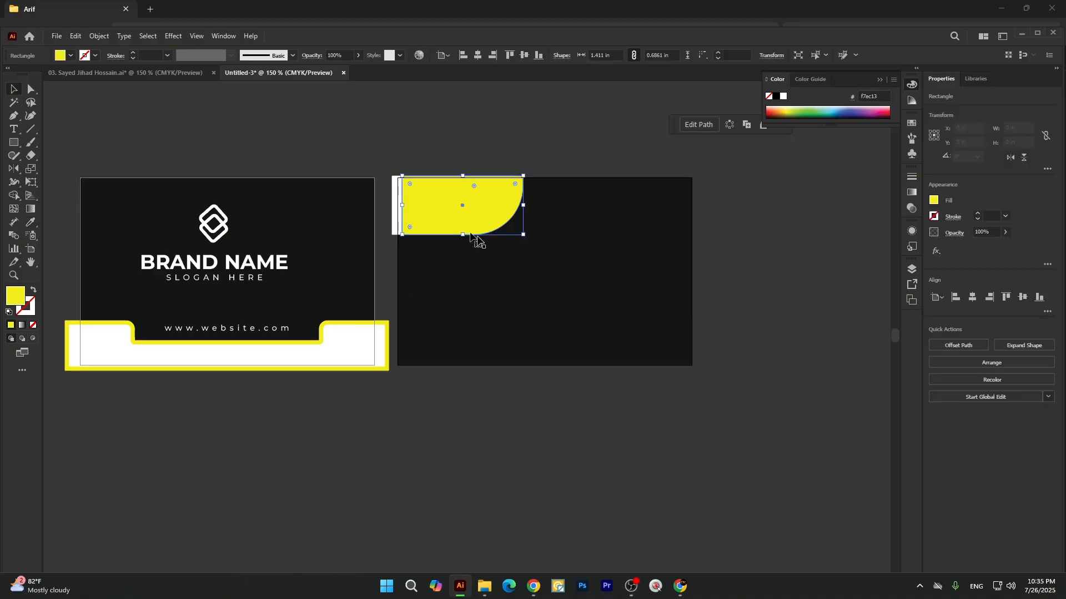
shift+click(554, 268)
right_click(581, 181)
mouse_move(614, 442)
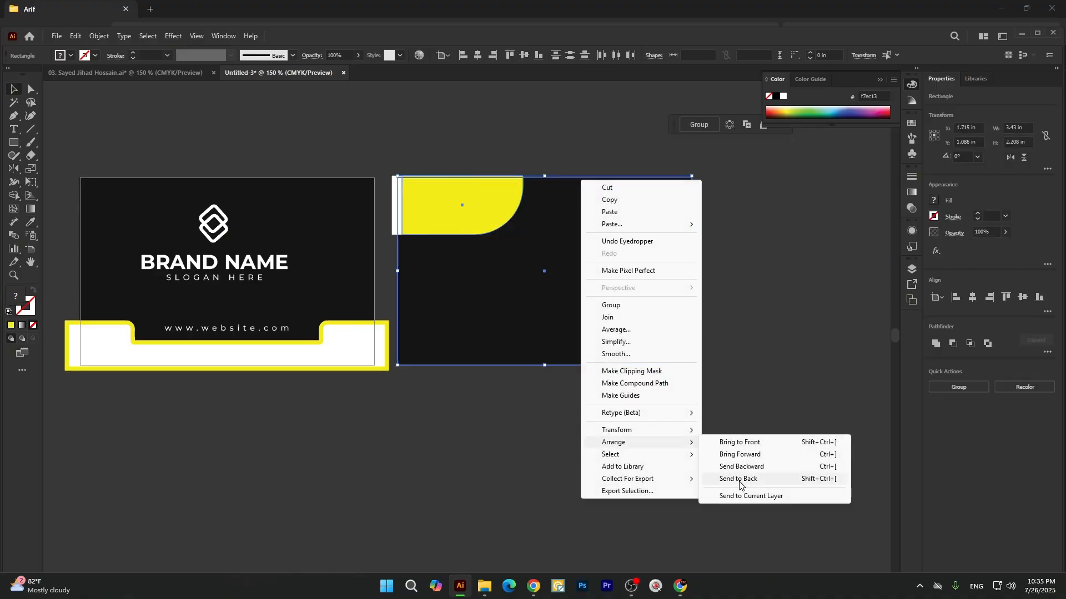
click(738, 478)
click(585, 405)
Shift the yellow shape slightly toward the white one to leave a thinner yellow rim along the curve.
scroll(511, 211, up, 1)
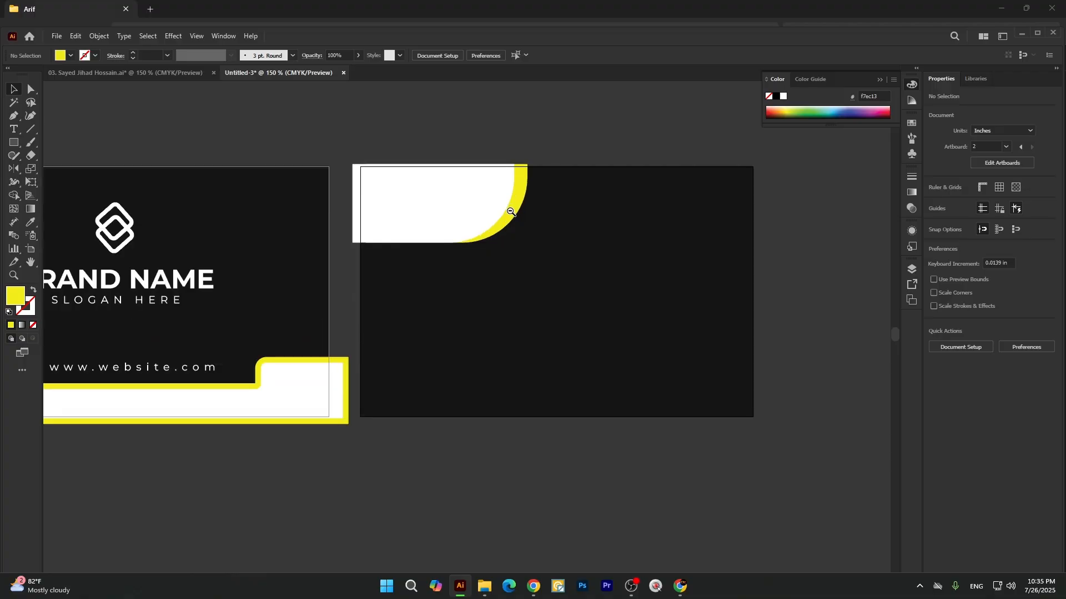
mouse_move(512, 206)
mouse_down()
mouse_move(511, 196)
mouse_move(517, 207)
mouse_up()
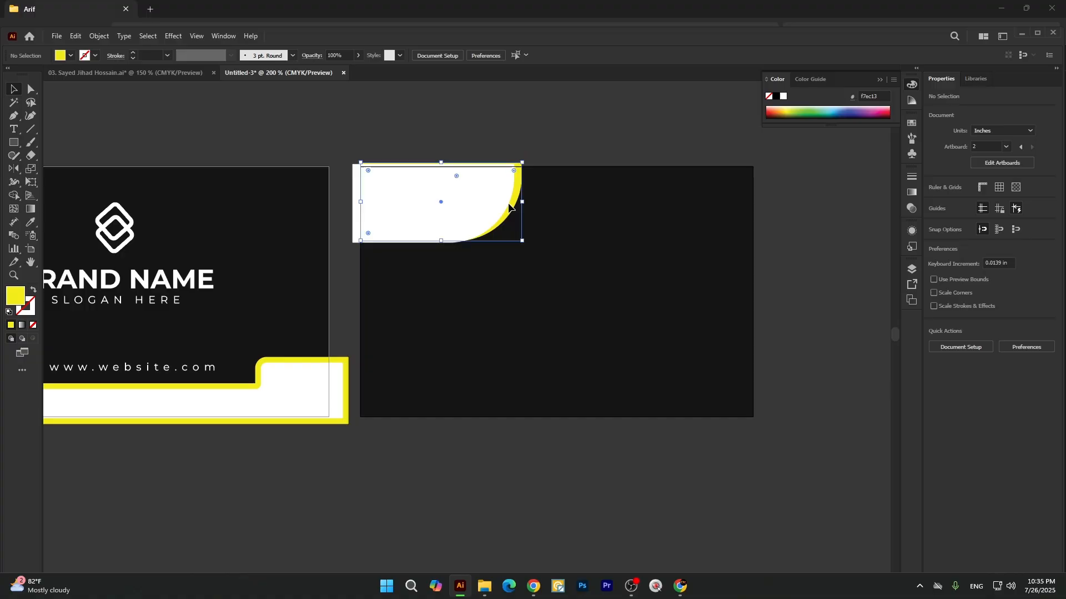
click(525, 138)
scroll(464, 222, down, 3)
scroll(471, 232, down, 1)
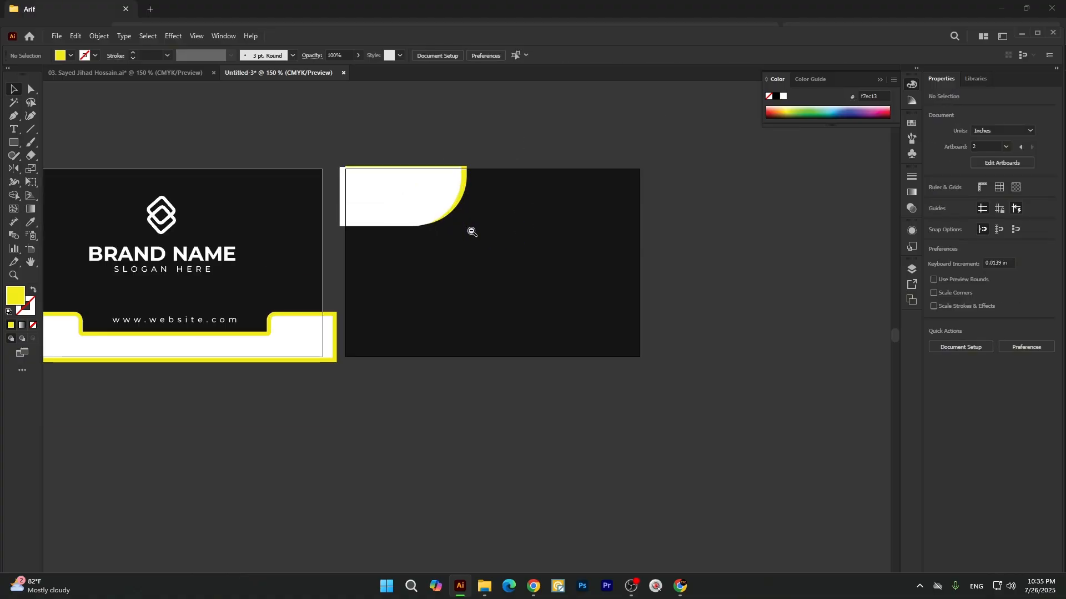
click(465, 201)
key(a)
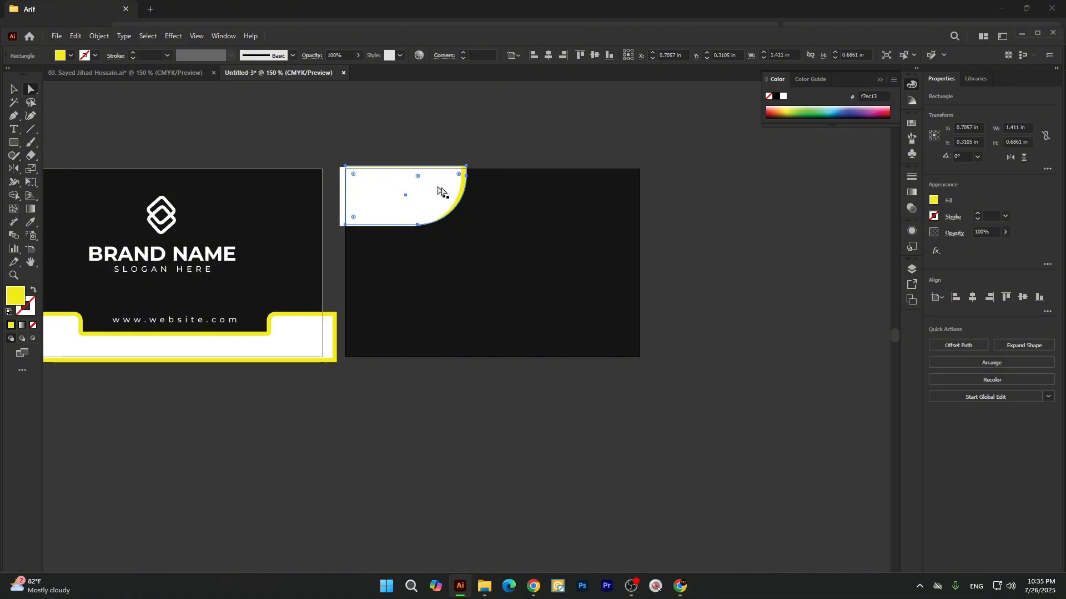
drag(464, 195, 489, 130)
key(ctrl+z)
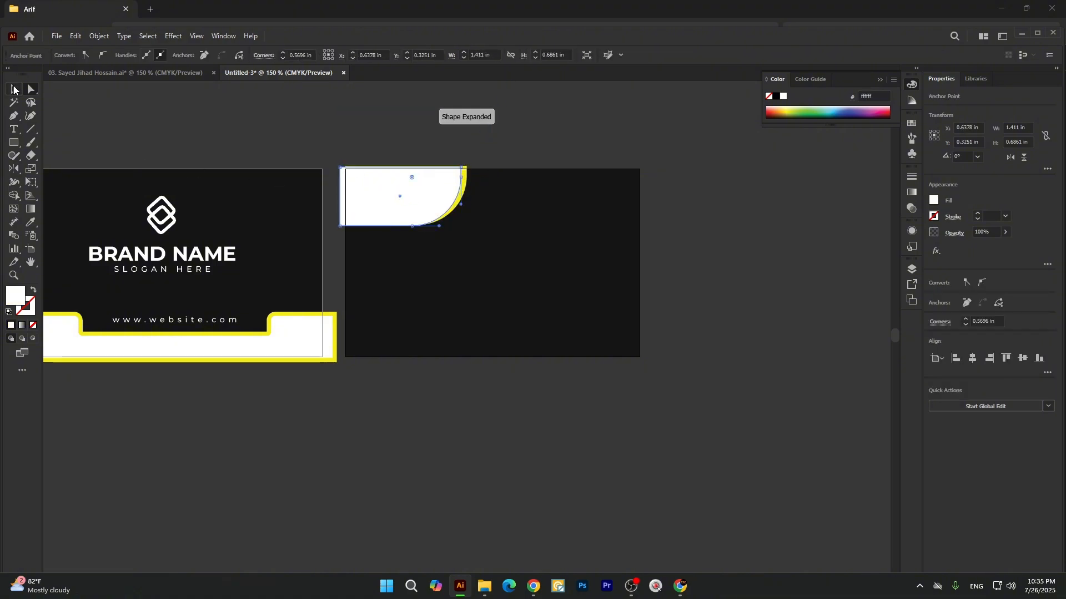
Move the yellow shape above the second card and reset its rounded corner to 0 in.
click(14, 89)
click(481, 196)
drag(464, 188, 585, 251)
key(a)
click(560, 132)
click(471, 136)
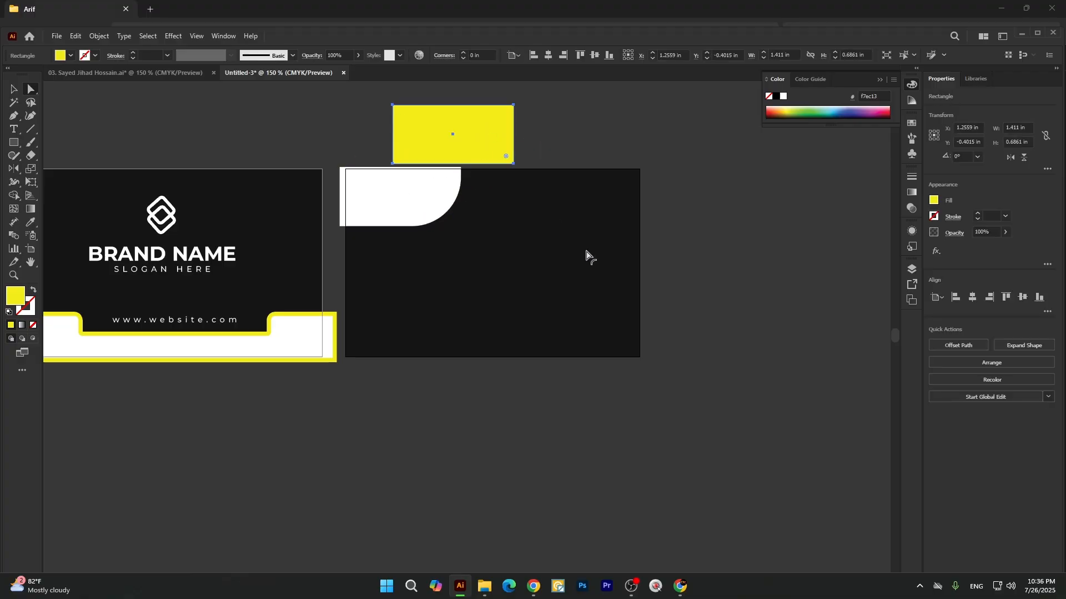
Round the yellow rectangle's lower-right corner again and place the shape back behind the white one.
click(542, 138)
click(513, 163)
drag(503, 155, 410, 189)
key(v)
click(531, 137)
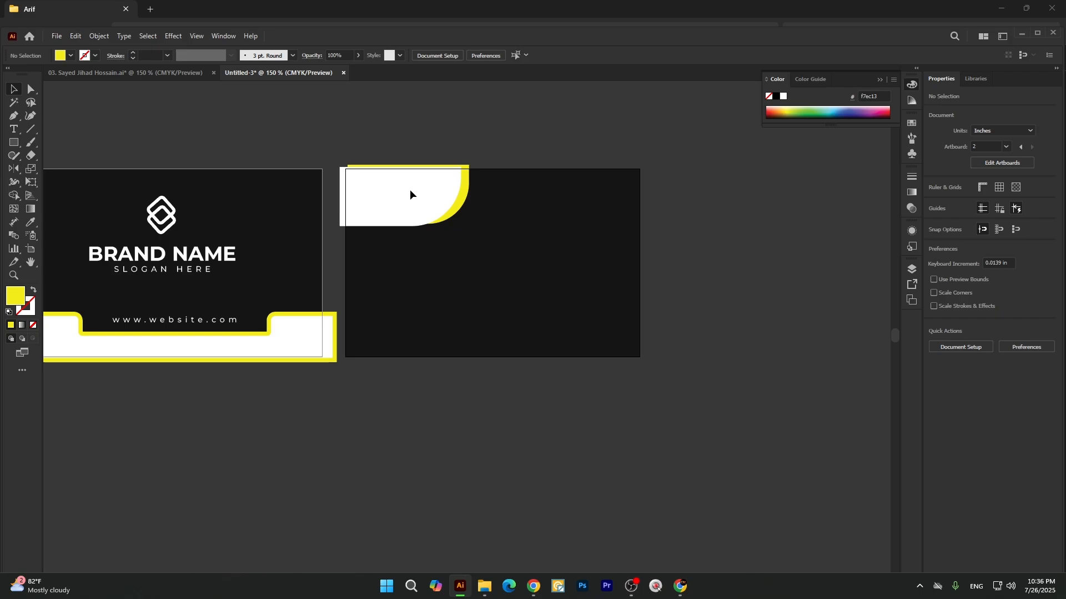
Nudge the yellow shape to line up its top and bottom edges with the white shape, leaving a slim curved rim.
drag(409, 190, 410, 190)
click(429, 139)
scroll(469, 202, up, 1)
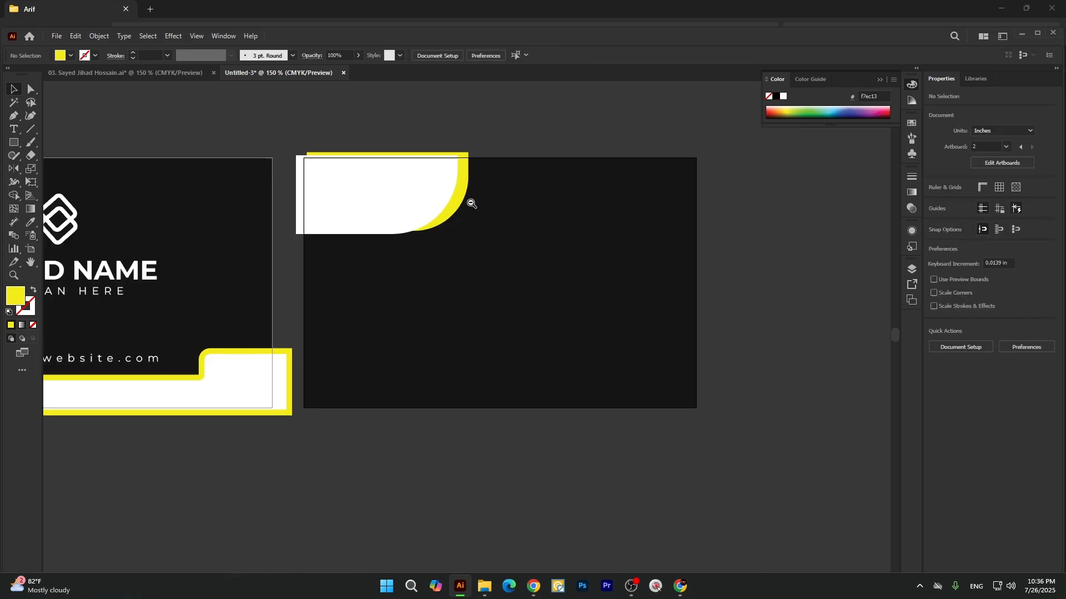
mouse_move(463, 197)
mouse_down()
mouse_move(454, 203)
mouse_move(467, 206)
mouse_up()
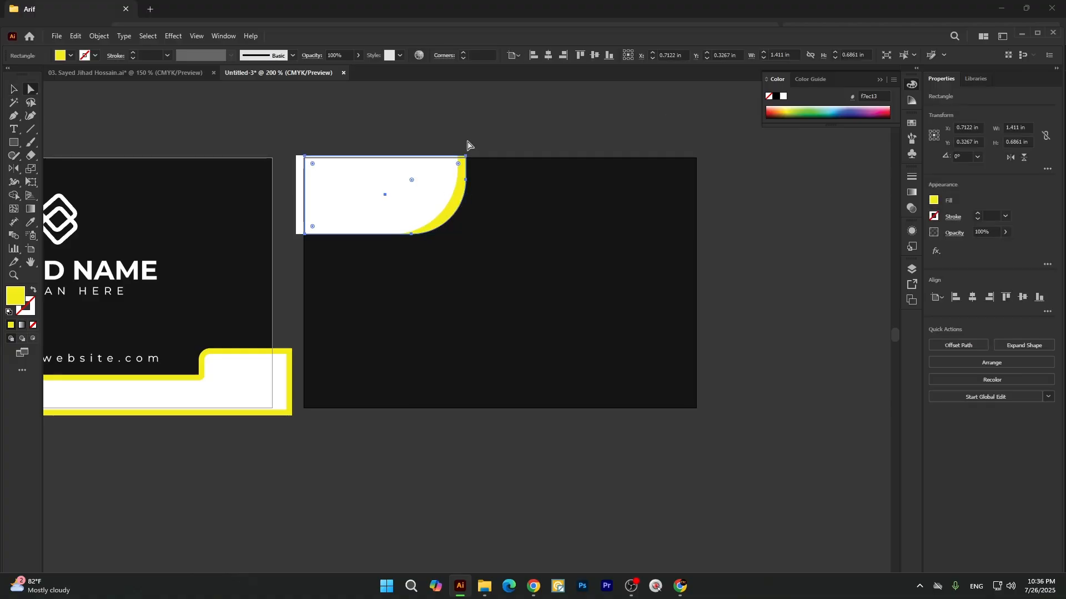
key(a)
key(ctrl+h)
drag(451, 213, 452, 214)
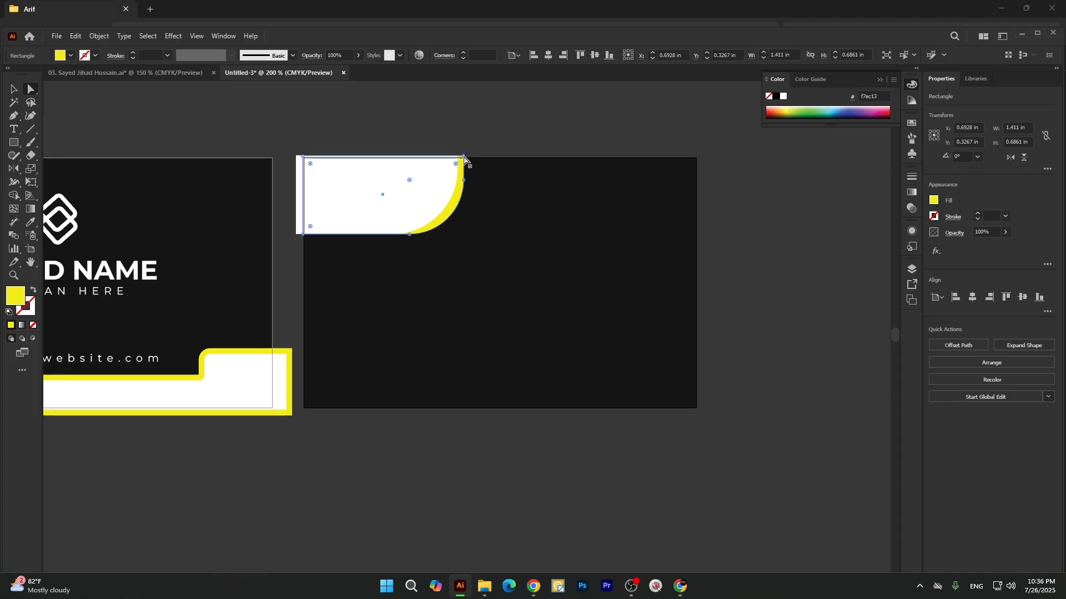
Pull the yellow shape's upper-right anchor point slightly outward and fine-tune the shape's position behind the white one.
drag(463, 156, 464, 180)
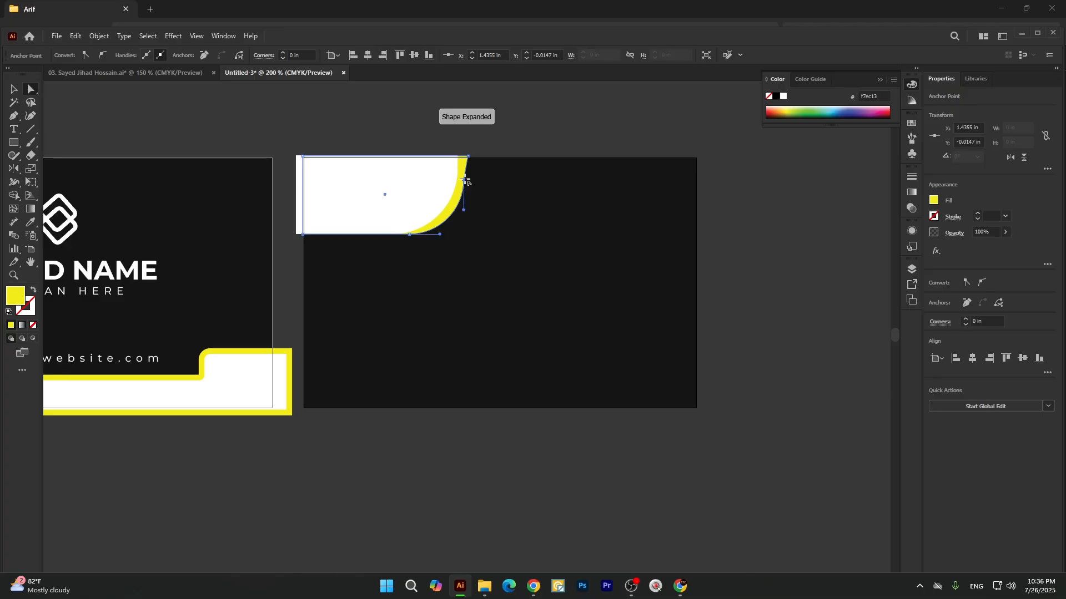
click(487, 148)
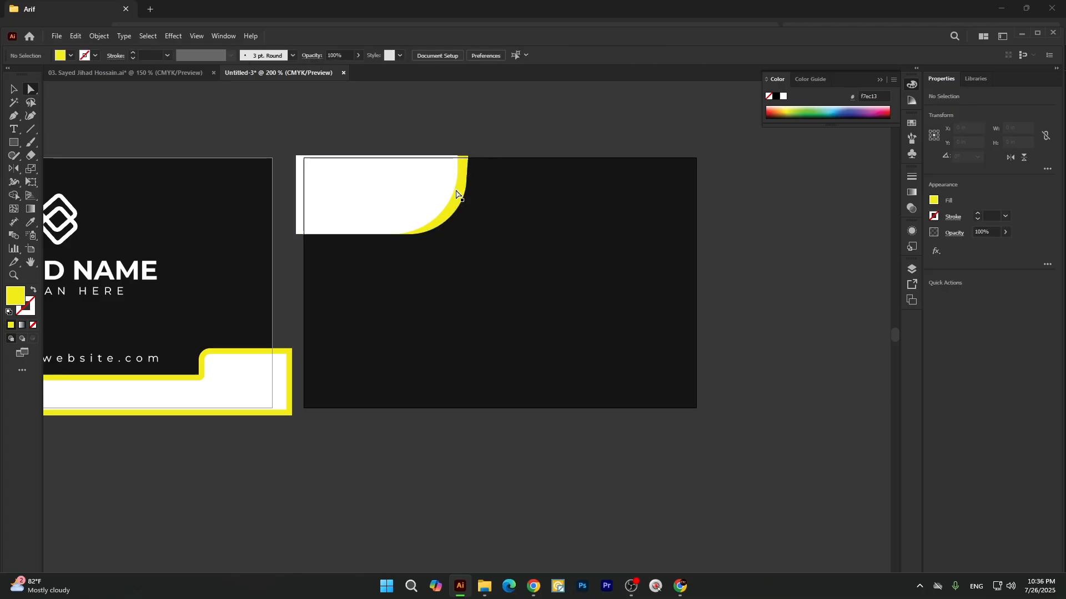
click(456, 194)
click(462, 196)
click(15, 89)
click(356, 129)
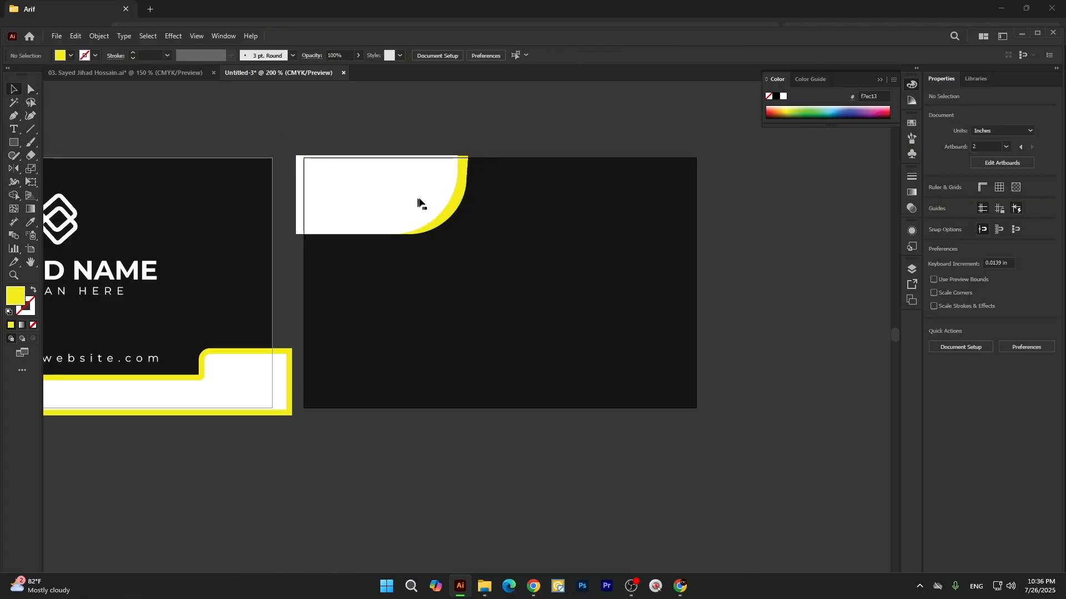
drag(464, 193, 463, 192)
click(501, 150)
scroll(455, 222, down, 2)
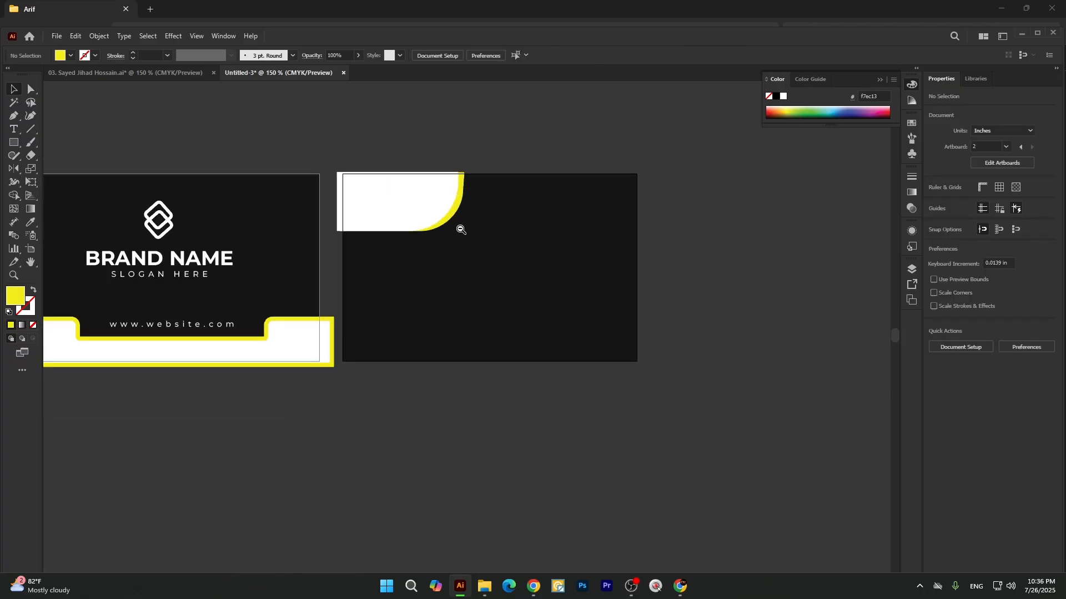
scroll(387, 236, down, 1)
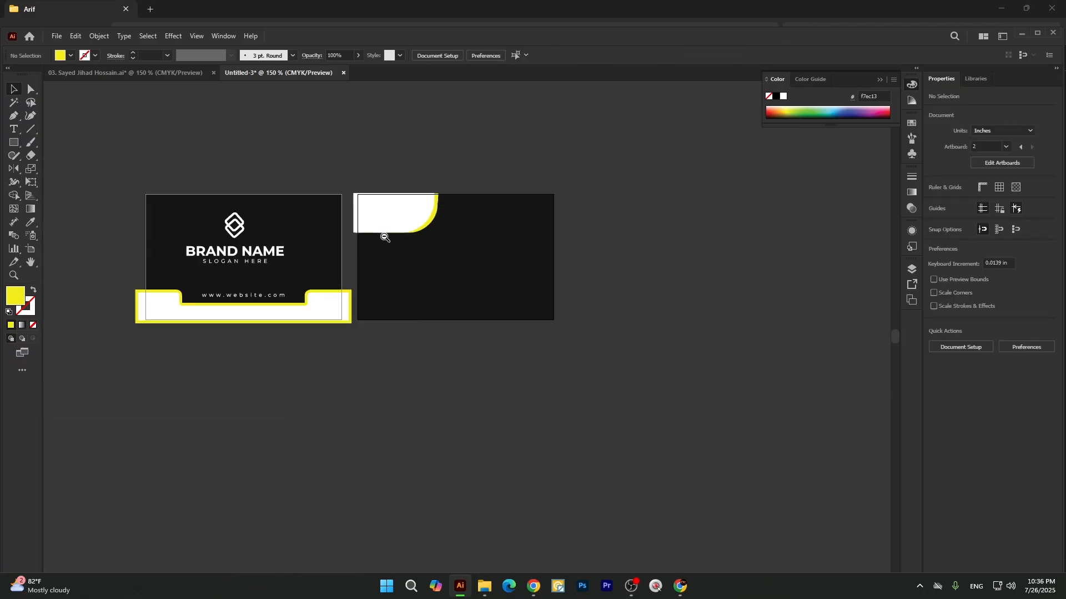
Draw a rectangle about 3.48 × 0.73 in across the full width of the second card's lower part.
click(14, 143)
click(65, 145)
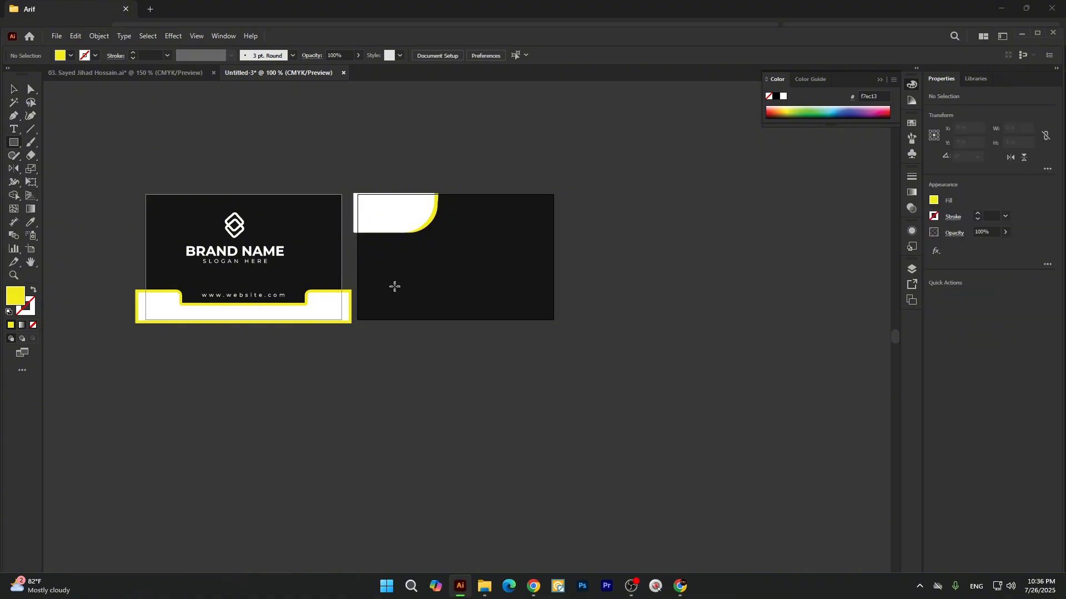
scroll(356, 279, up, 1)
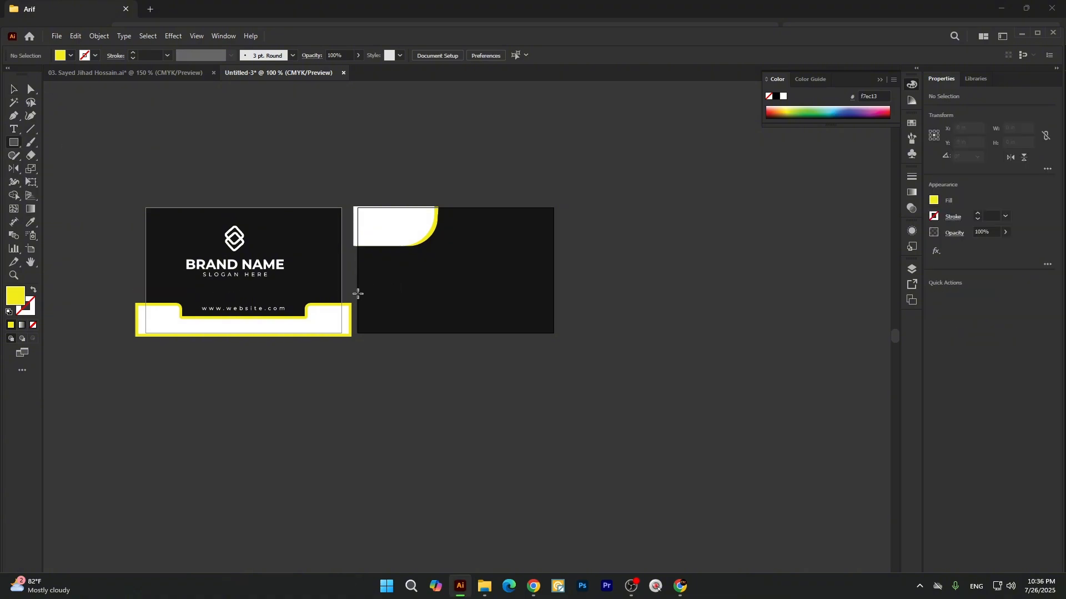
mouse_move(358, 294)
mouse_down()
mouse_move(485, 341)
mouse_move(555, 336)
mouse_up()
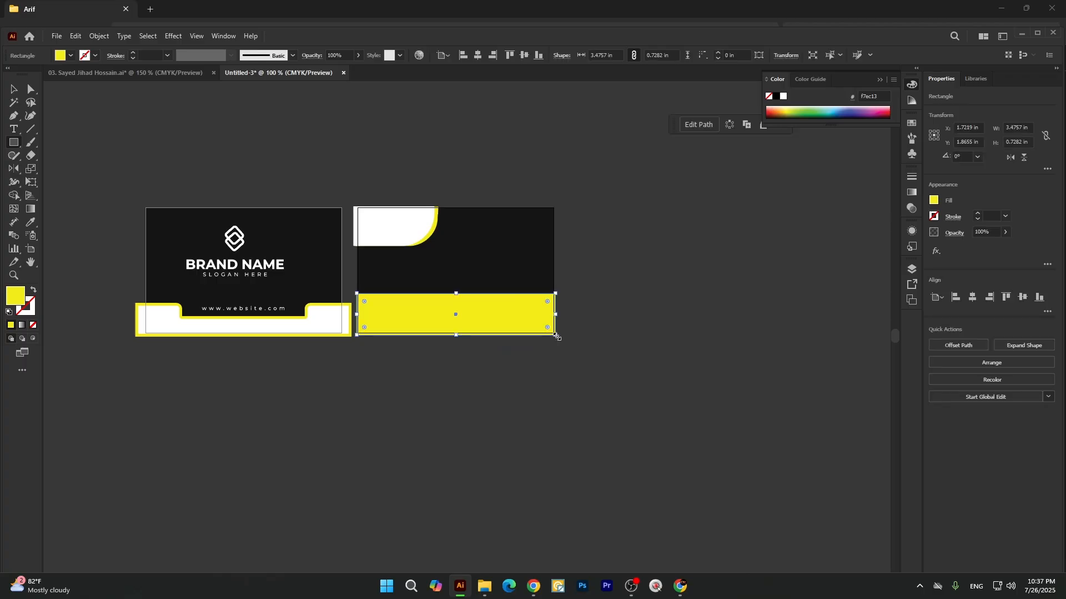
key(v)
click(415, 336)
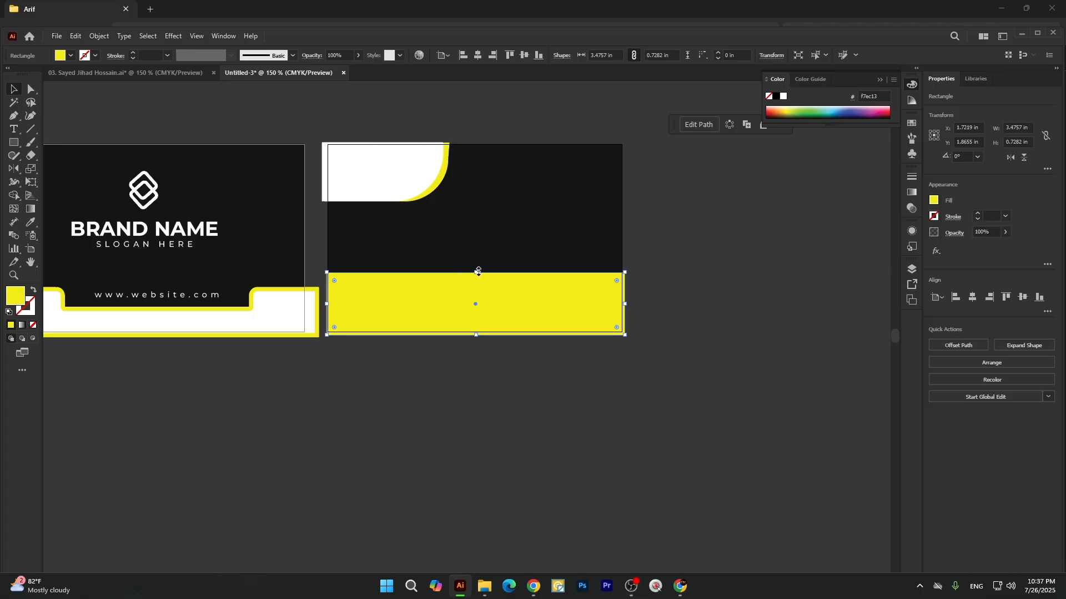
Extend the lower rectangle's top edge upward to a height of about 0.79 in and fill it with the band's white.
drag(476, 273, 480, 268)
key(i)
click(289, 306)
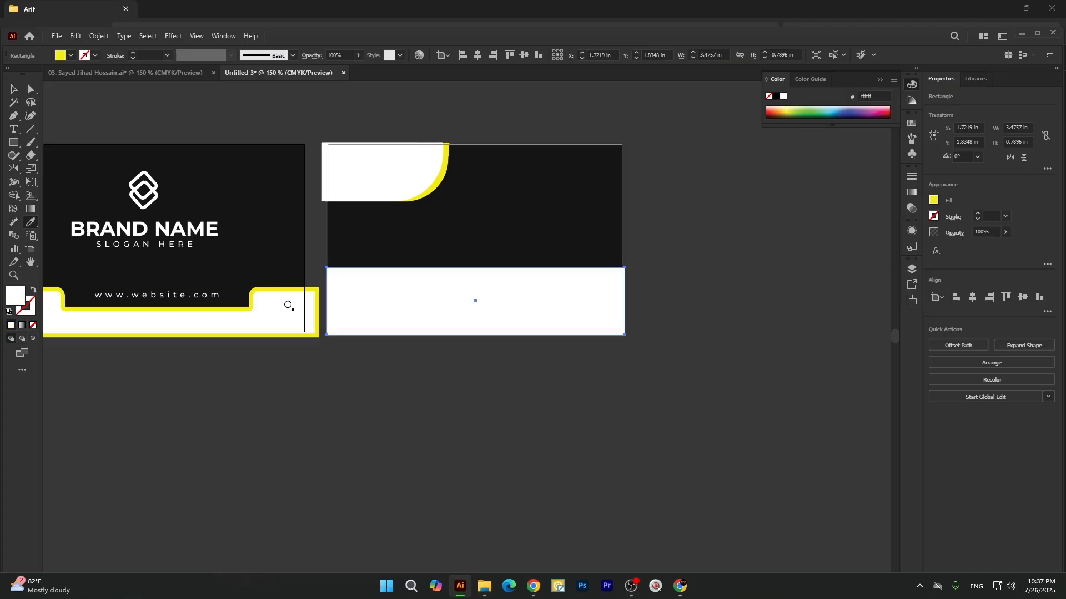
key(v)
scroll(438, 443, up, 1)
click(405, 459)
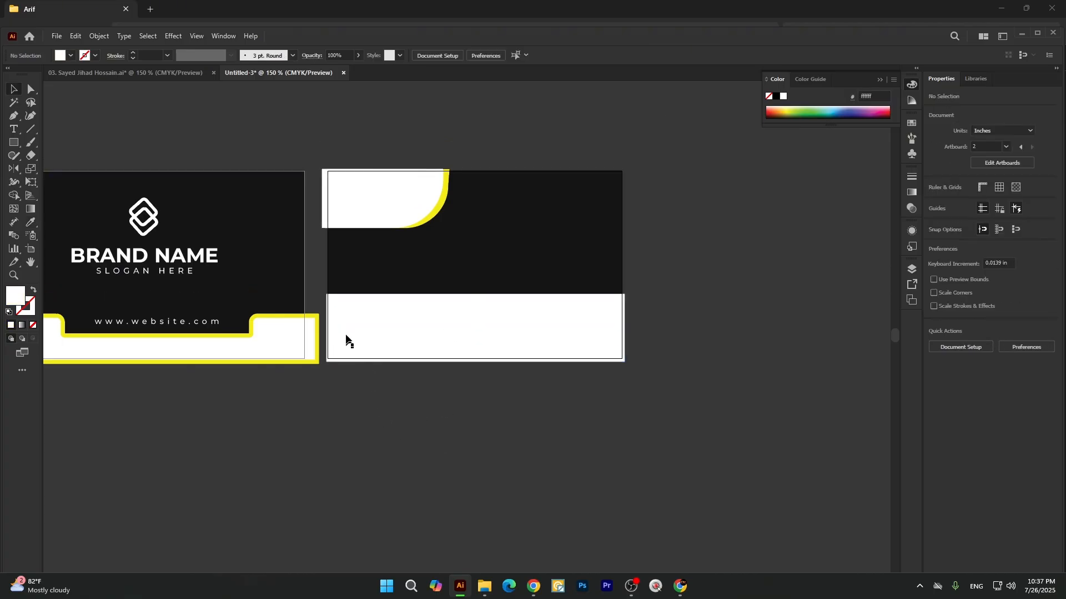
Add a phone number as 12 pt Montserrat Regular text above the second card.
click(14, 129)
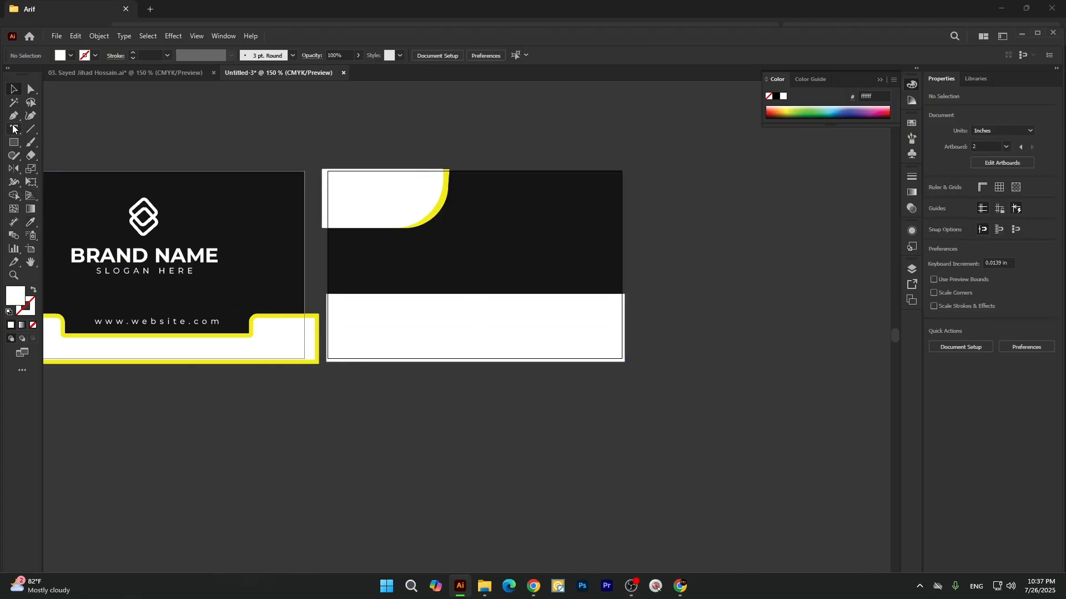
click(409, 130)
key(BackSpace)
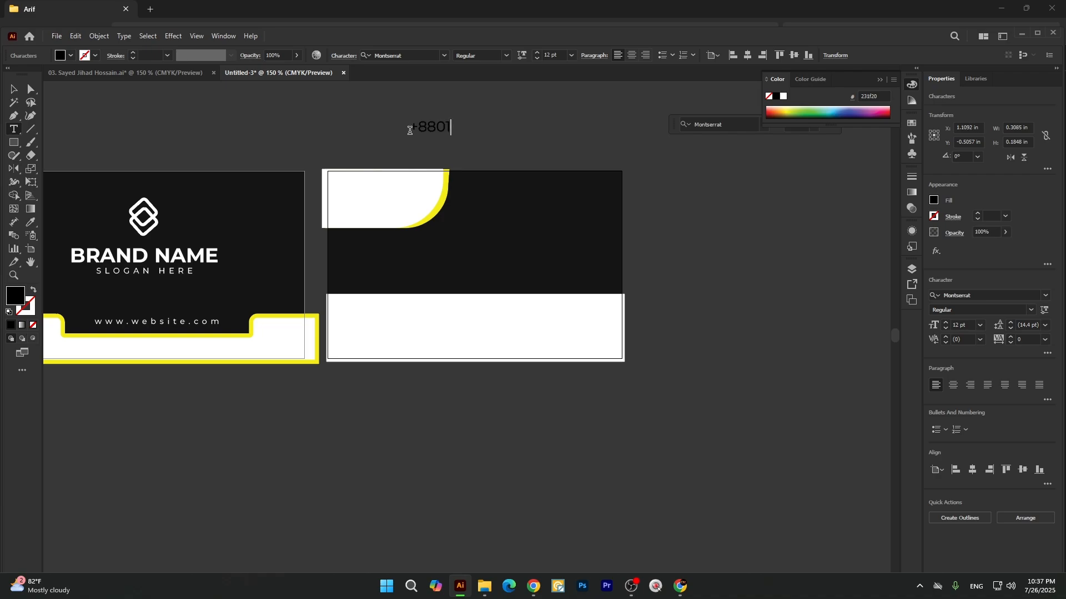
text(5904)
key(Escape)
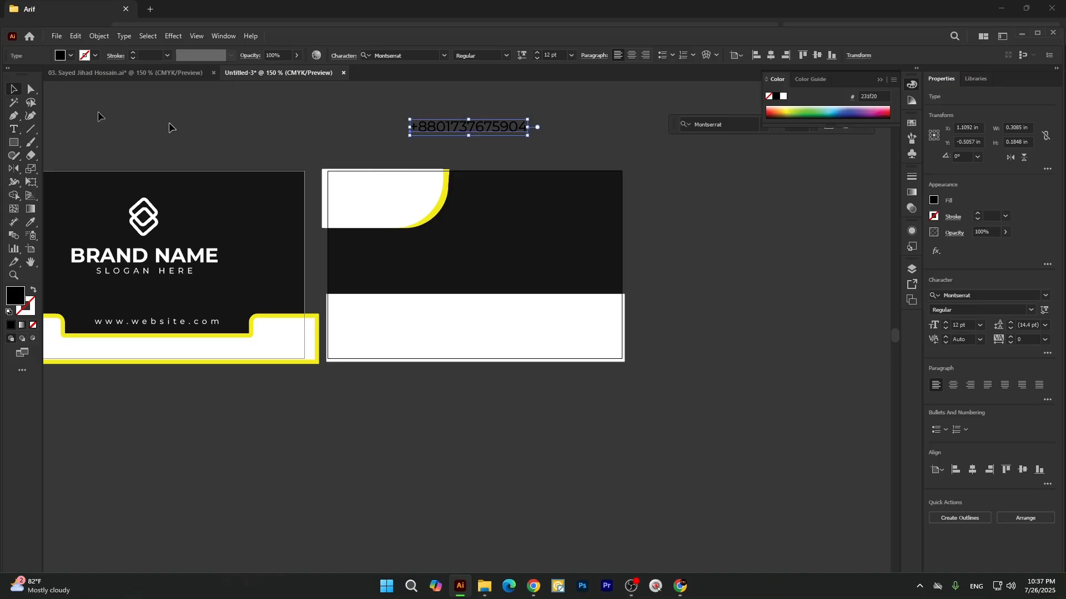
key(ctrl+shift+a)
Duplicate the phone number line directly below itself and recolour both lines with the card's dark fill.
drag(423, 129, 424, 144)
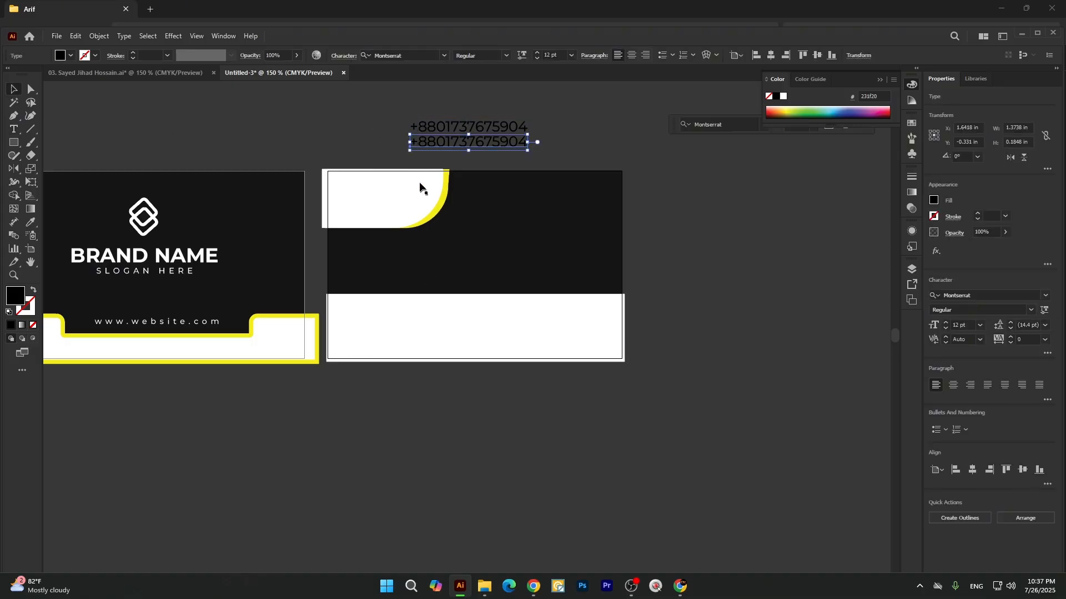
drag(382, 118, 460, 158)
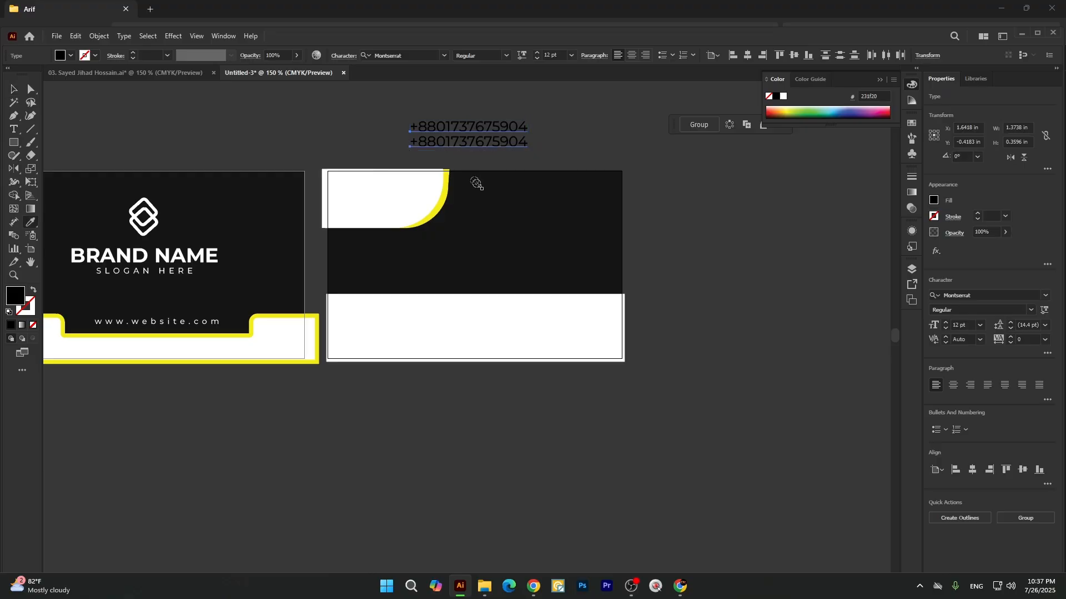
key(v)
Group the two phone lines and place them at about 0.88 × 0.23 in near the upper-left of the second card's lower white band.
click(352, 122)
drag(379, 113, 430, 317)
key(ctrl+g)
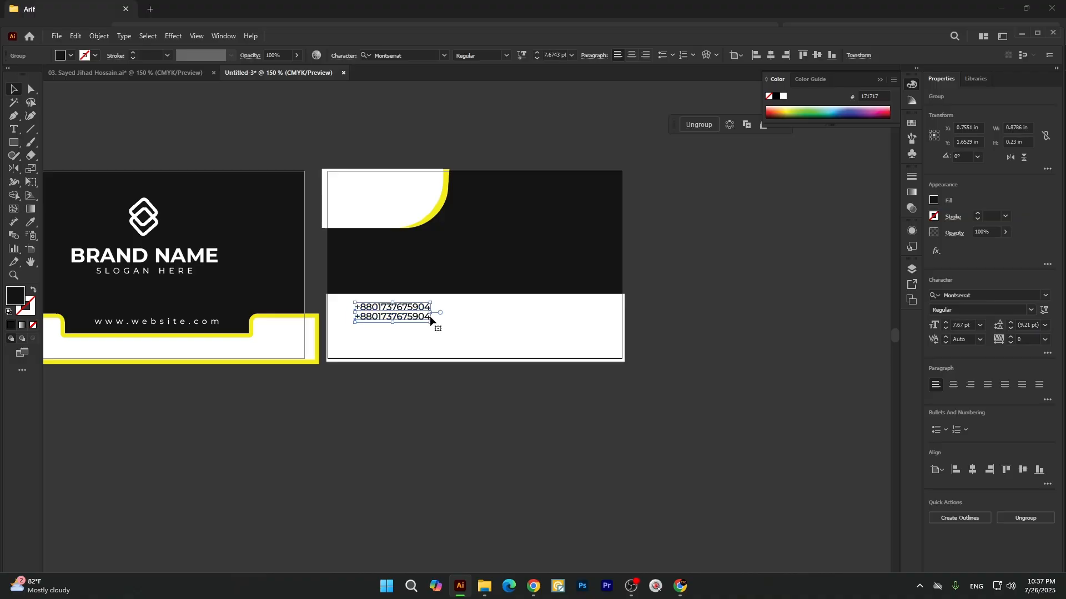
drag(387, 311, 381, 310)
click(398, 447)
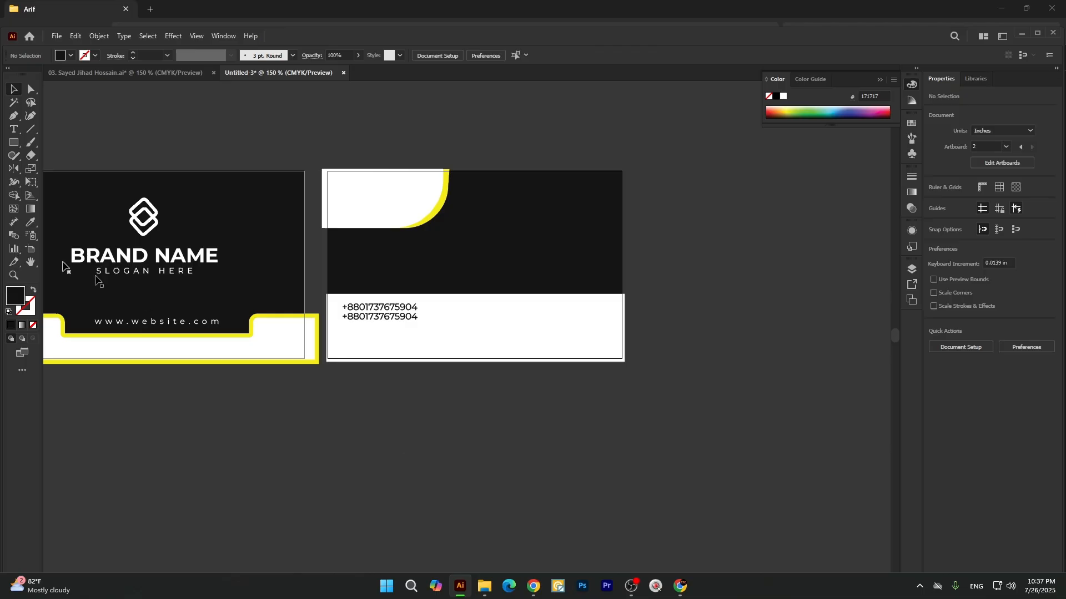
Draw a dark rectangle about 1.61 × 0.30 in in the lower-left corner of the second card's white band.
drag(14, 142, 44, 148)
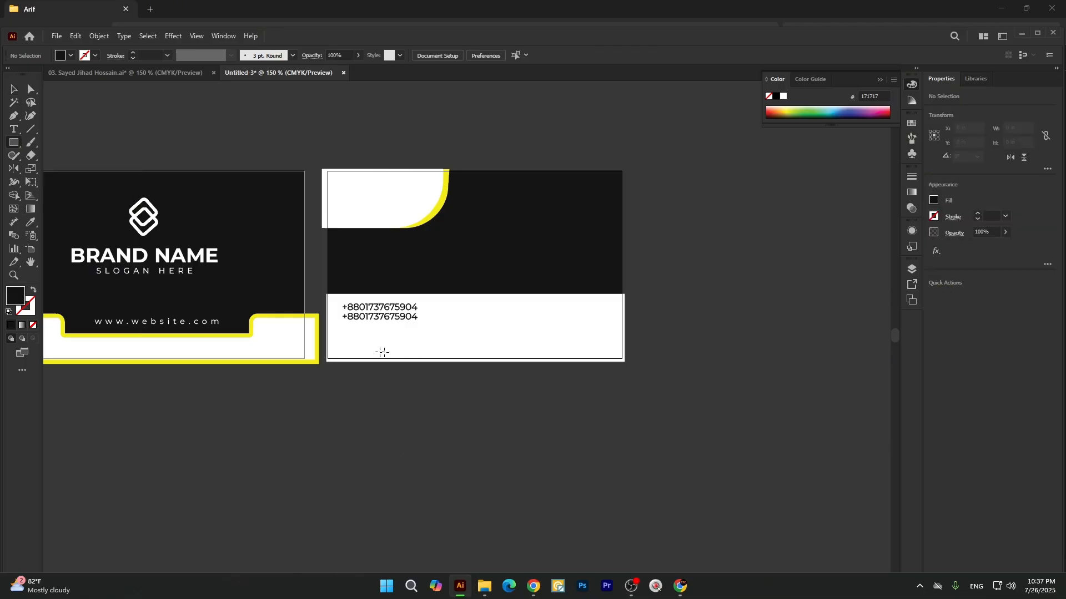
drag(334, 343, 465, 362)
key(v)
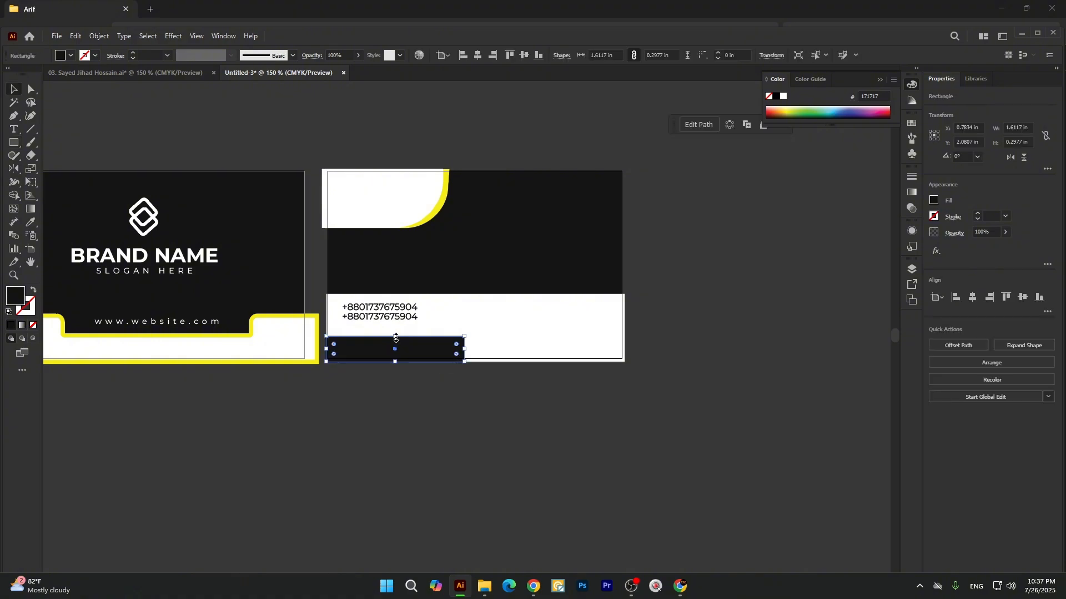
drag(396, 338, 394, 333)
key(ctrl+z)
Round the upper-right corner of the dark rectangle into a full curve reaching its bottom edge.
scroll(398, 356, up, 1)
click(445, 371)
click(405, 348)
key(ctrl+shift+a)
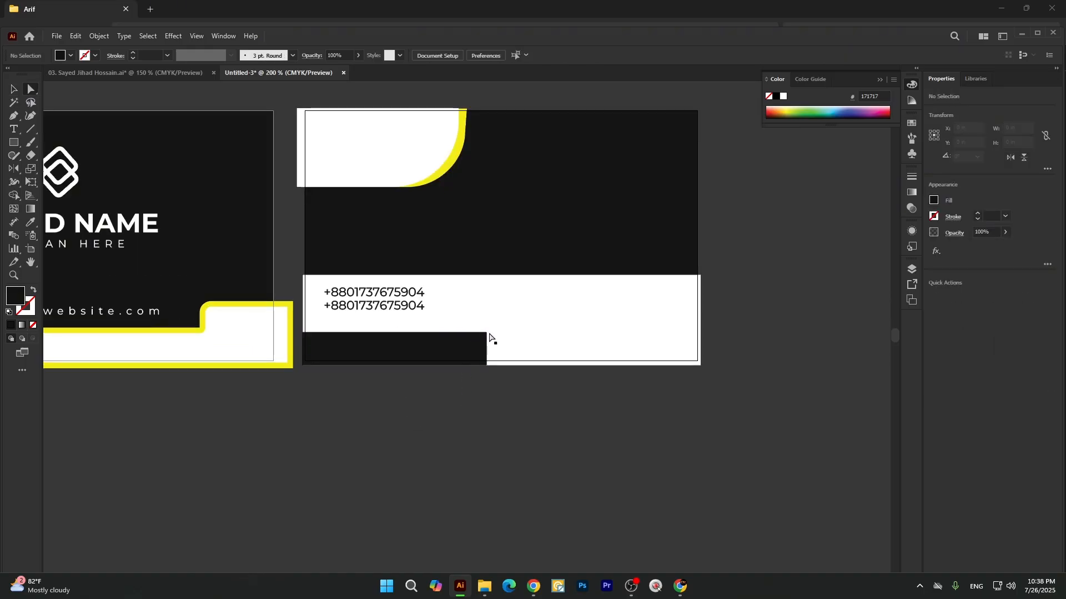
click(489, 335)
drag(479, 346, 434, 376)
key(v)
click(442, 442)
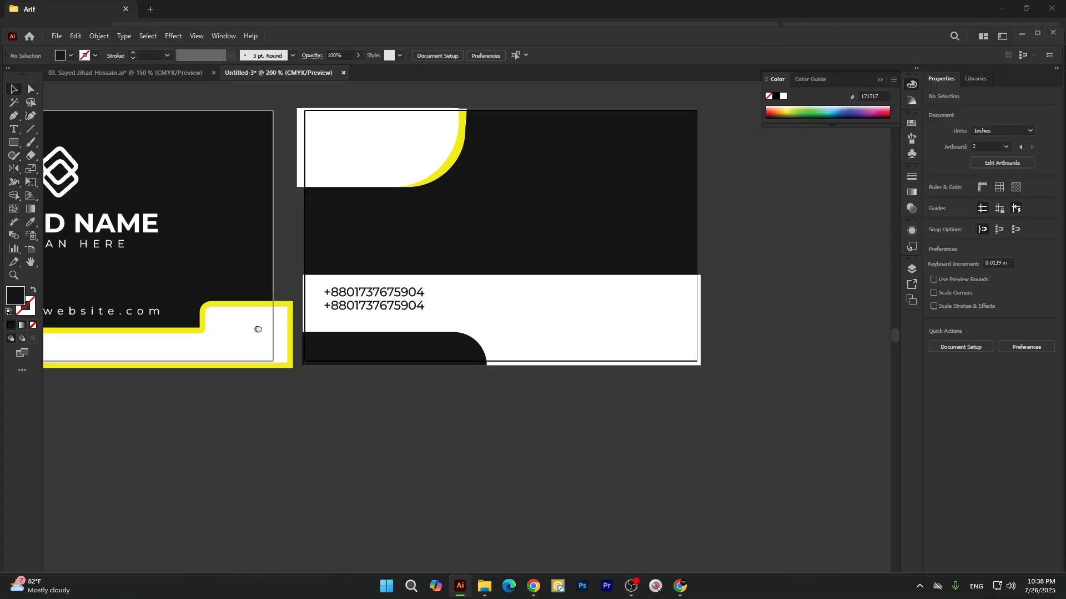
Copy the SLOGAN HERE text from the front card onto the dark rounded shape and bring it to the front.
drag(257, 328, 371, 352)
drag(204, 269, 534, 375)
right_click(535, 375)
mouse_move(685, 315)
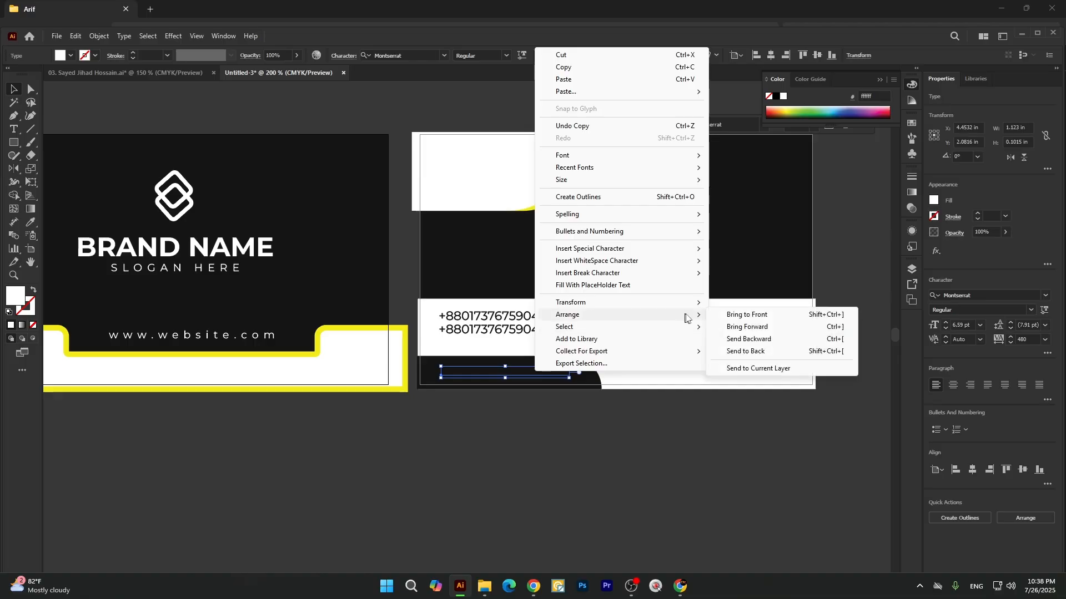
click(735, 315)
click(619, 464)
Move the grouped phone numbers slightly down, closer to the middle of the space above the slogan shape.
scroll(618, 464, up, 1)
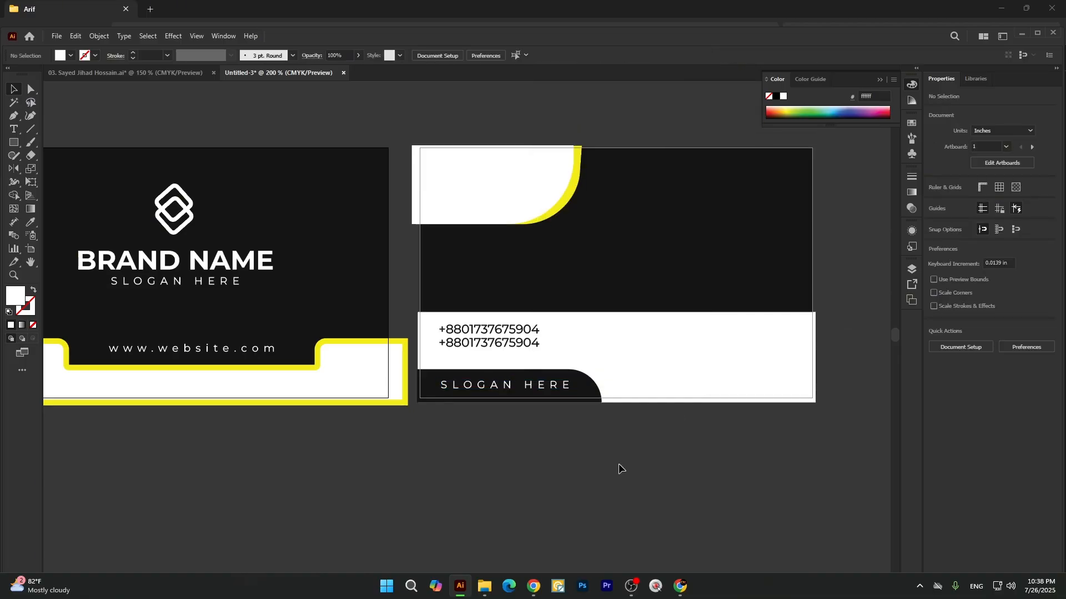
scroll(318, 311, down, 2)
scroll(454, 326, up, 1)
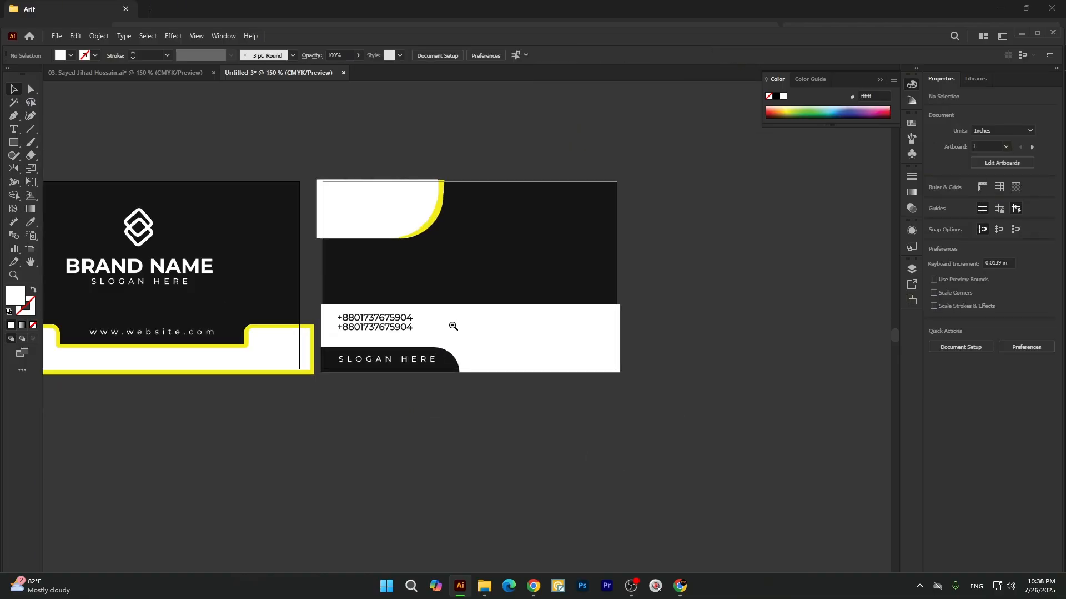
scroll(405, 350, up, 1)
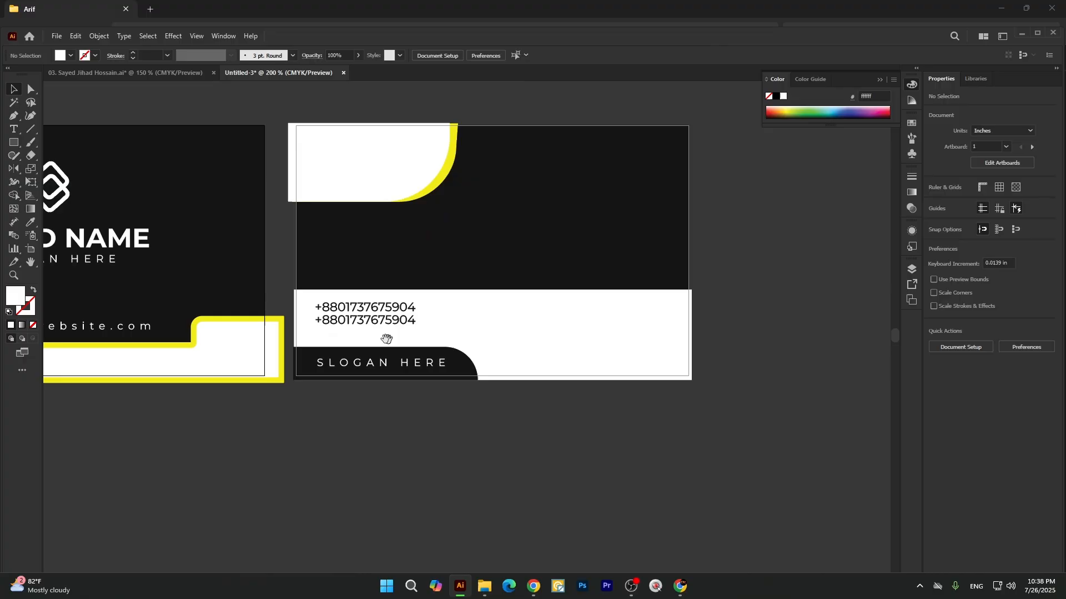
click(361, 317)
drag(361, 317, 360, 315)
click(417, 450)
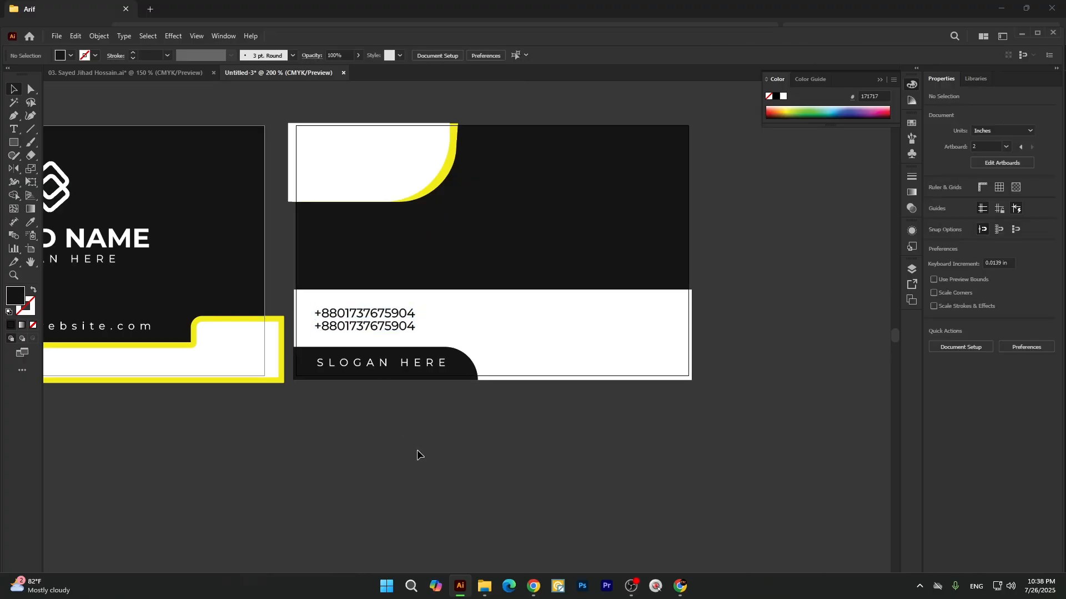
Copy the front card's logo onto the second card's upper-left white shape and apply the card's dark fill to it.
scroll(452, 388, down, 1)
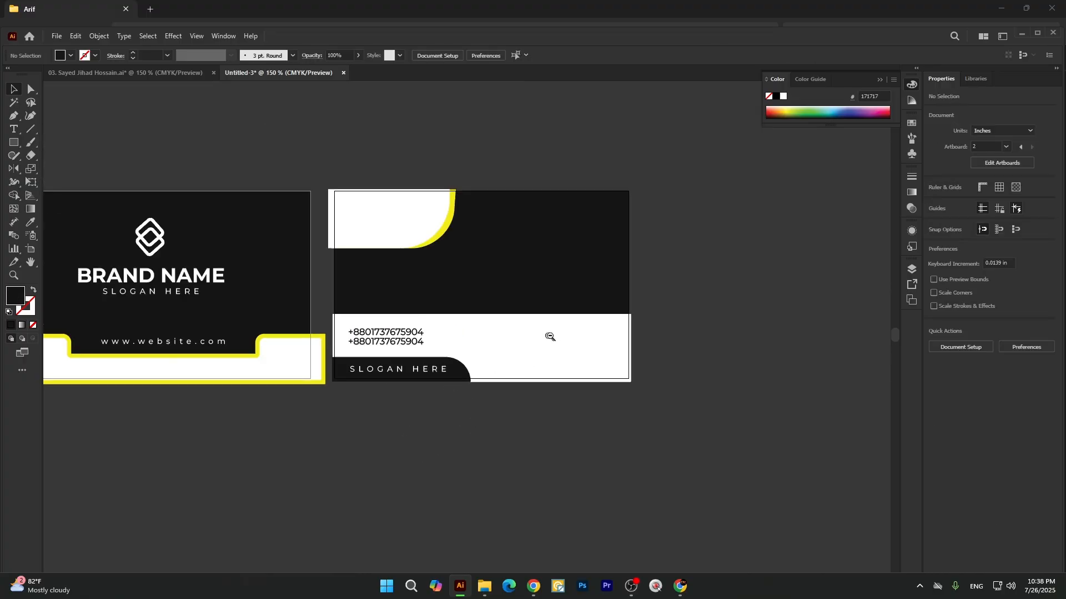
scroll(550, 337, up, 1)
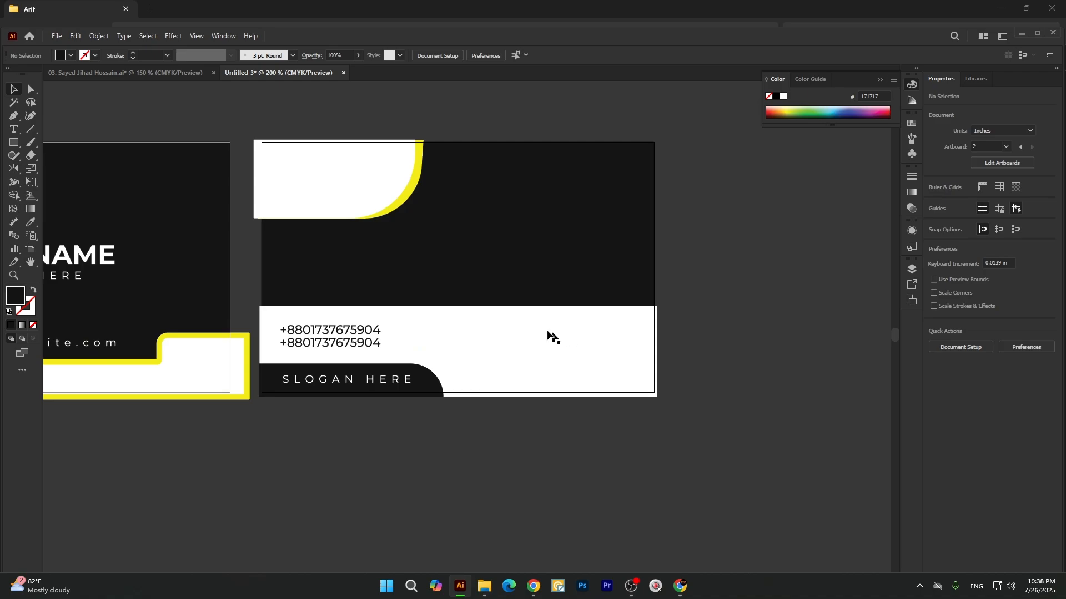
scroll(647, 385, down, 1)
scroll(221, 298, up, 1)
drag(173, 303, 484, 281)
key(i)
click(644, 314)
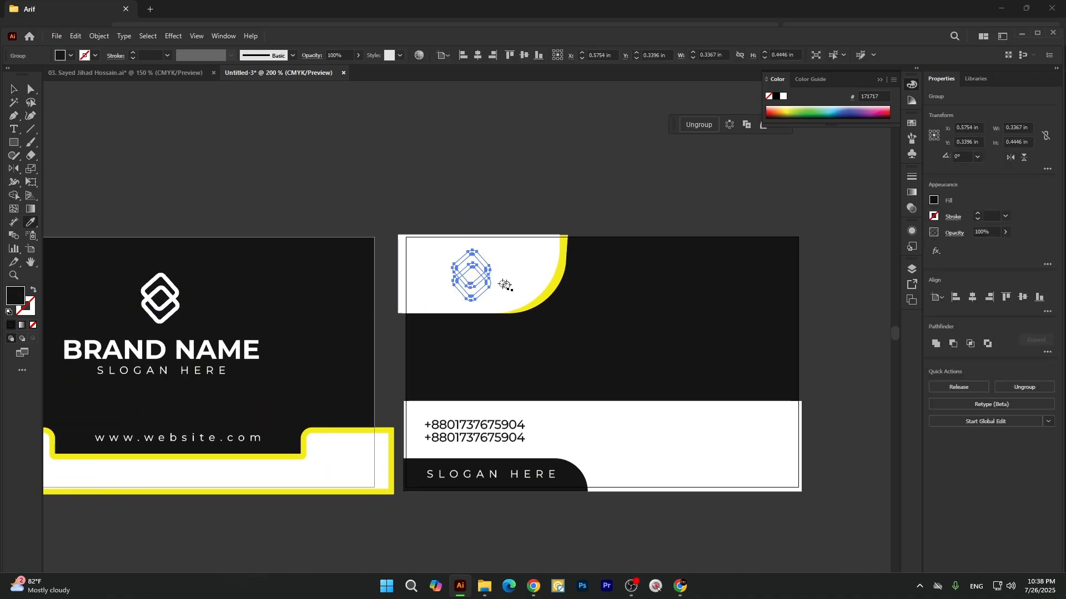
Bring the copied logo on the white shape to the front of the stacking order.
right_click(494, 281)
mouse_move(535, 506)
click(661, 505)
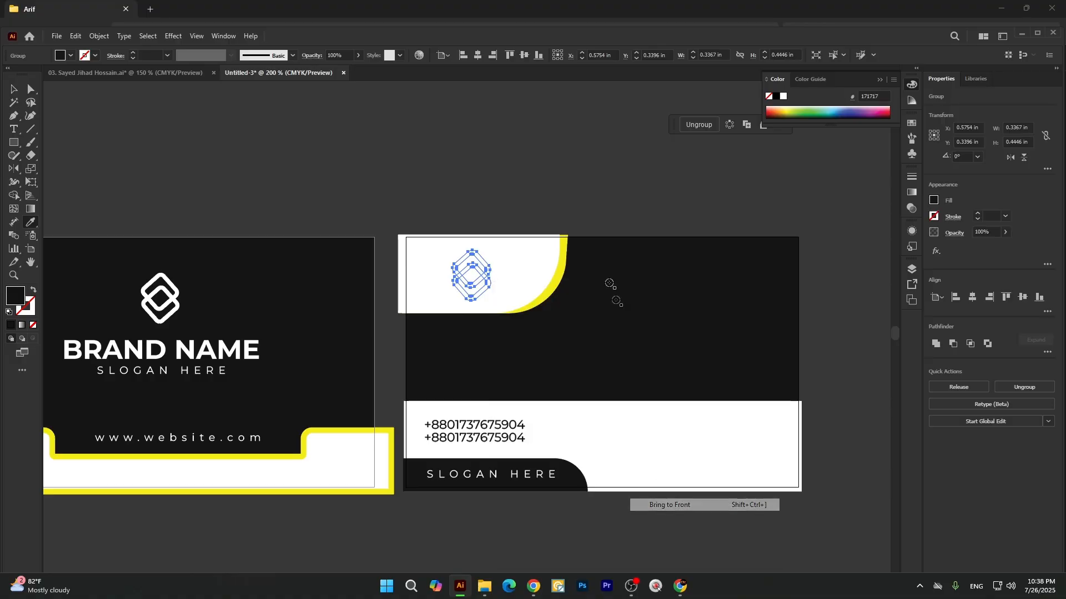
right_click(464, 276)
mouse_move(499, 501)
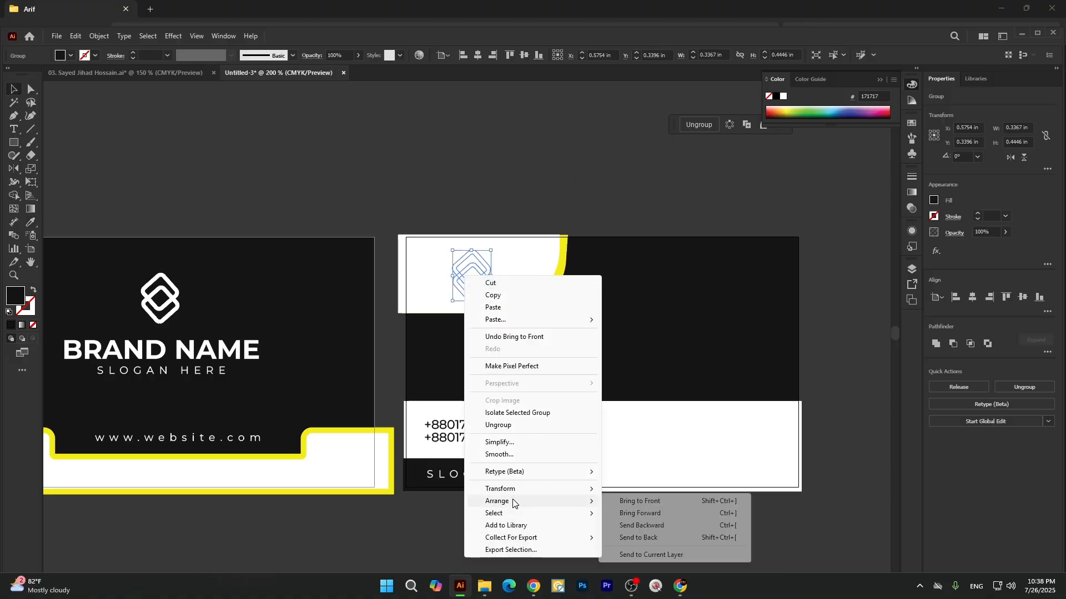
click(624, 500)
key(i)
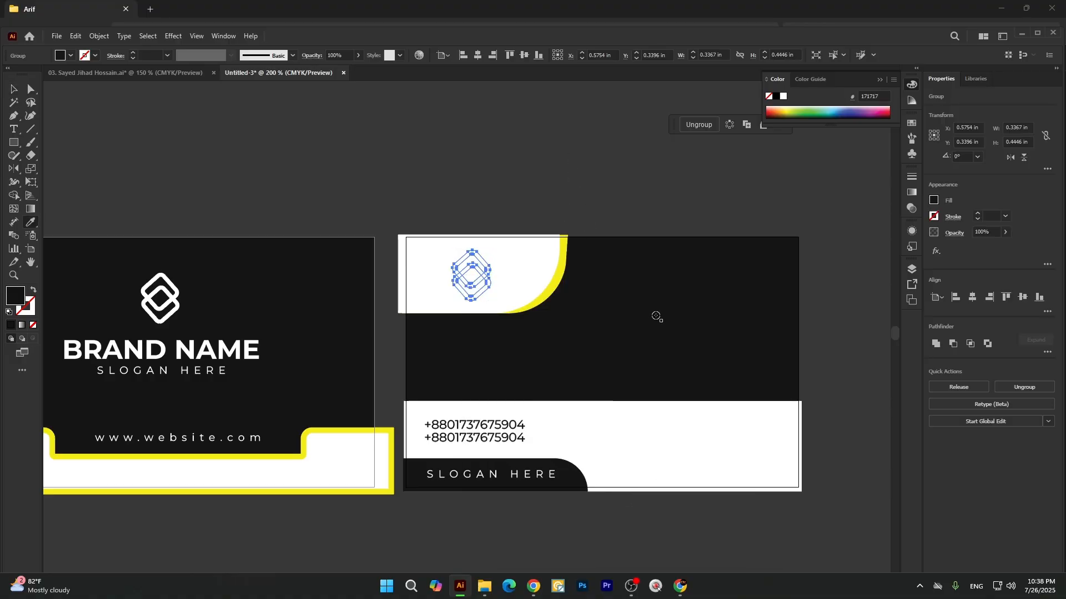
key(v)
click(447, 178)
click(475, 271)
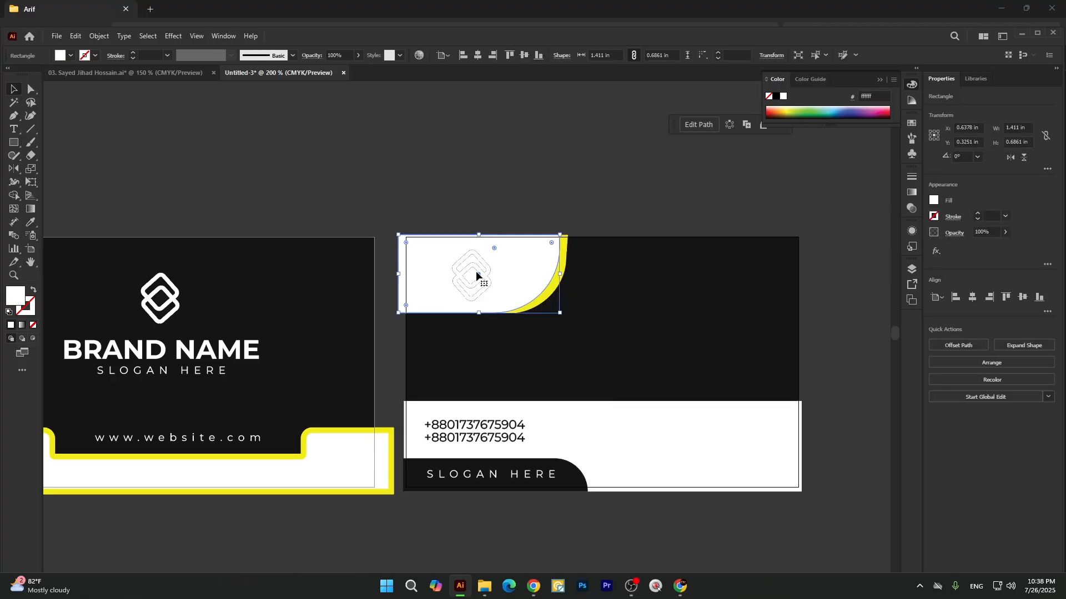
click(482, 272)
scroll(473, 273, up, 2)
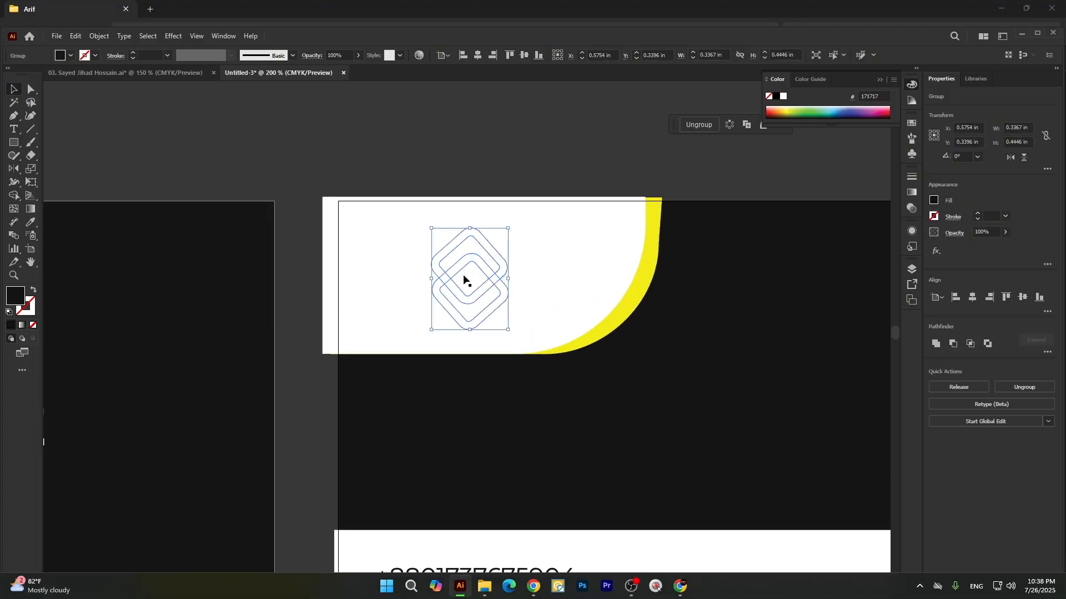
drag(462, 265, 243, 143)
key(ctrl+z)
click(461, 177)
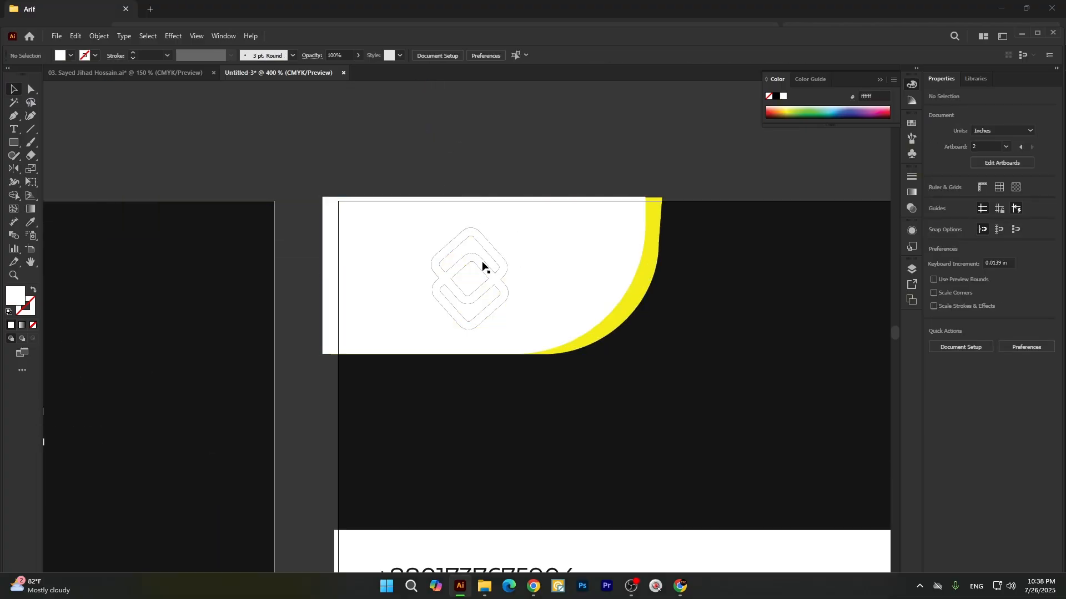
Move the copied logo off the white shape to the empty area above the cards and bring it to the front.
drag(491, 260, 210, 118)
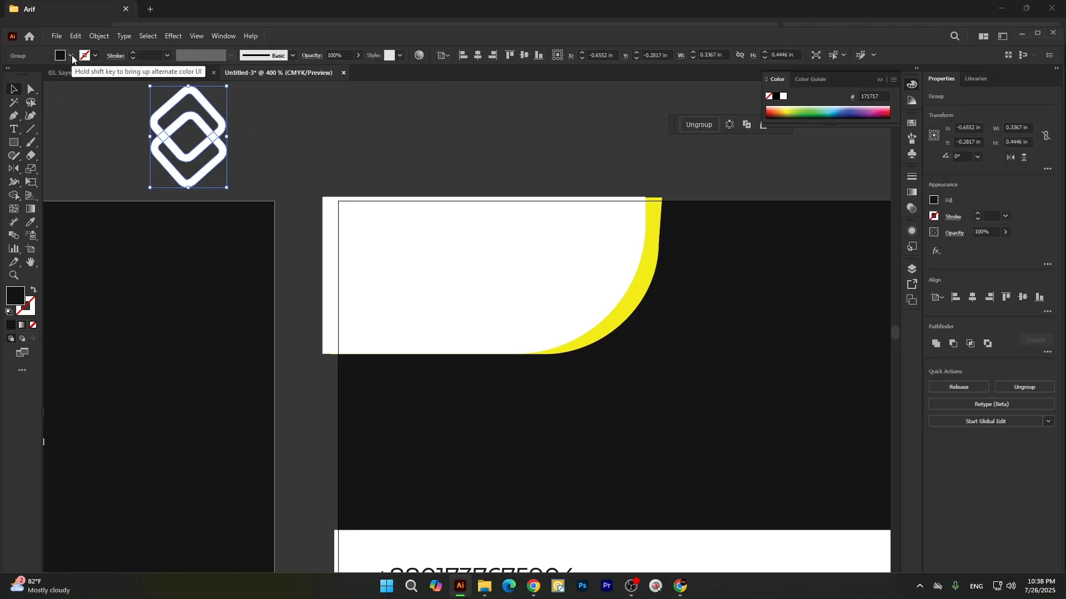
right_click(201, 131)
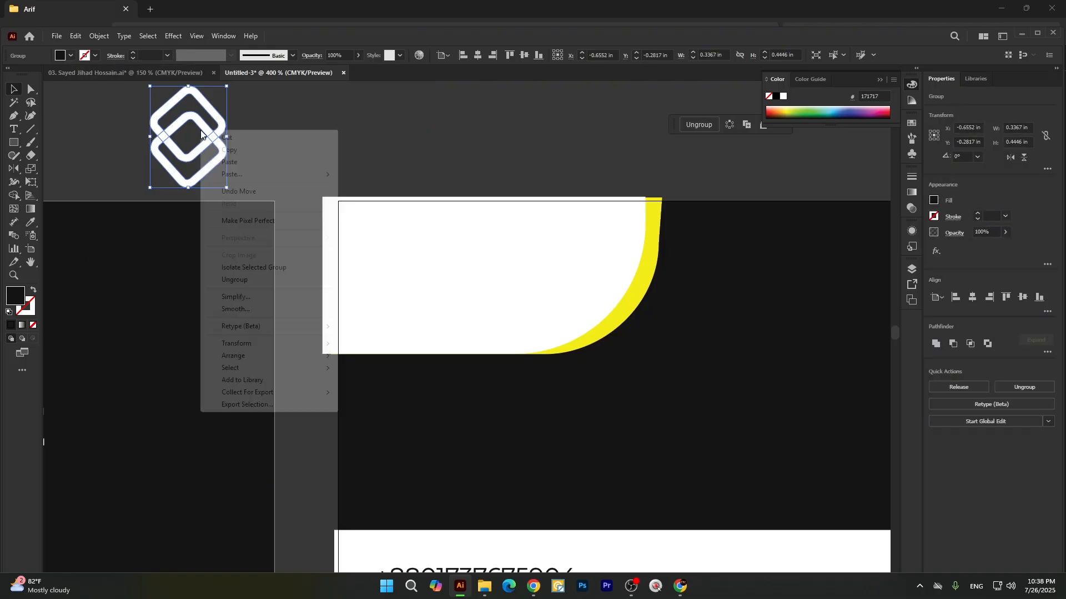
mouse_move(250, 356)
click(395, 355)
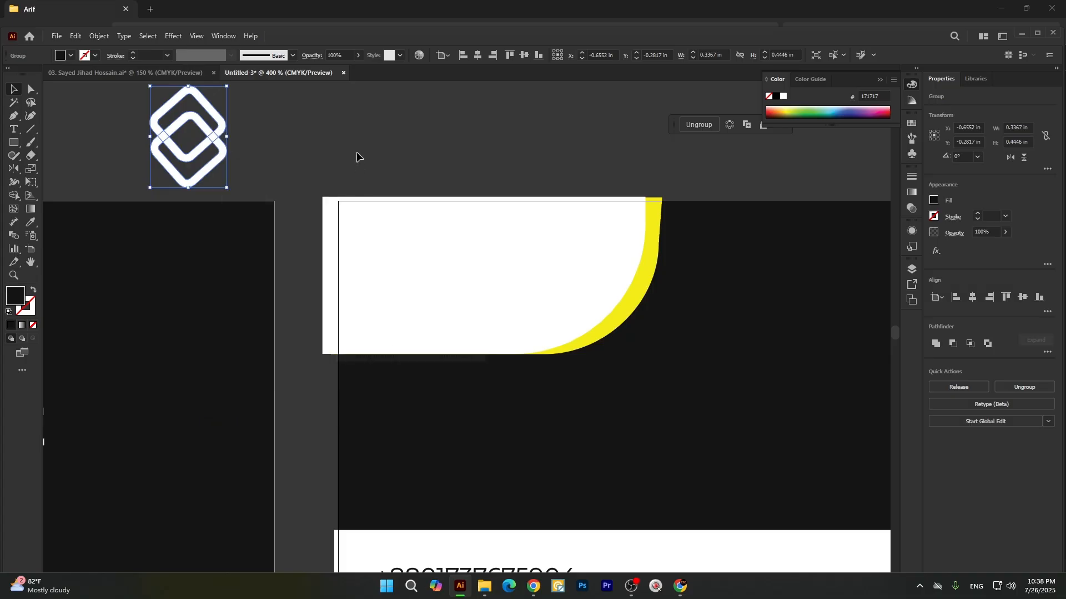
Fill the copied logo group with white and shift it slightly toward the second card.
click(134, 104)
drag(230, 152, 230, 153)
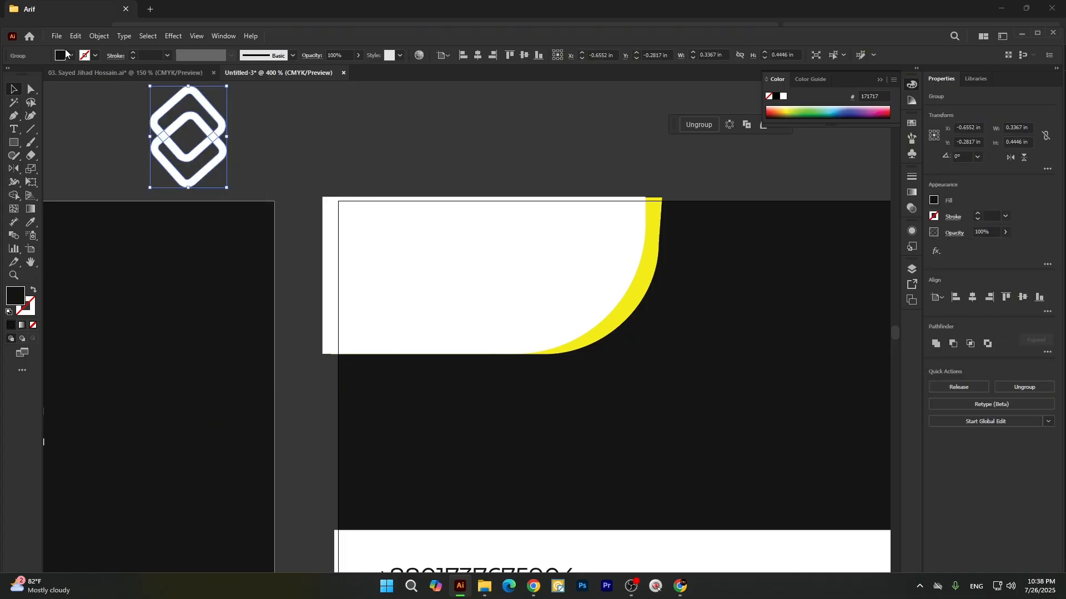
click(65, 54)
click(22, 74)
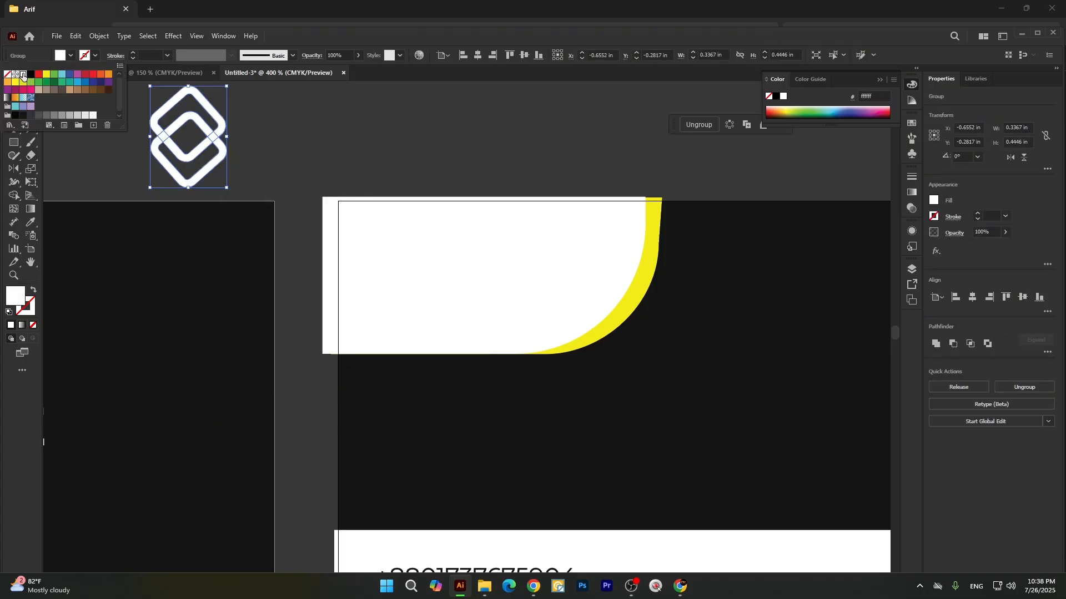
click(311, 128)
drag(205, 124, 270, 136)
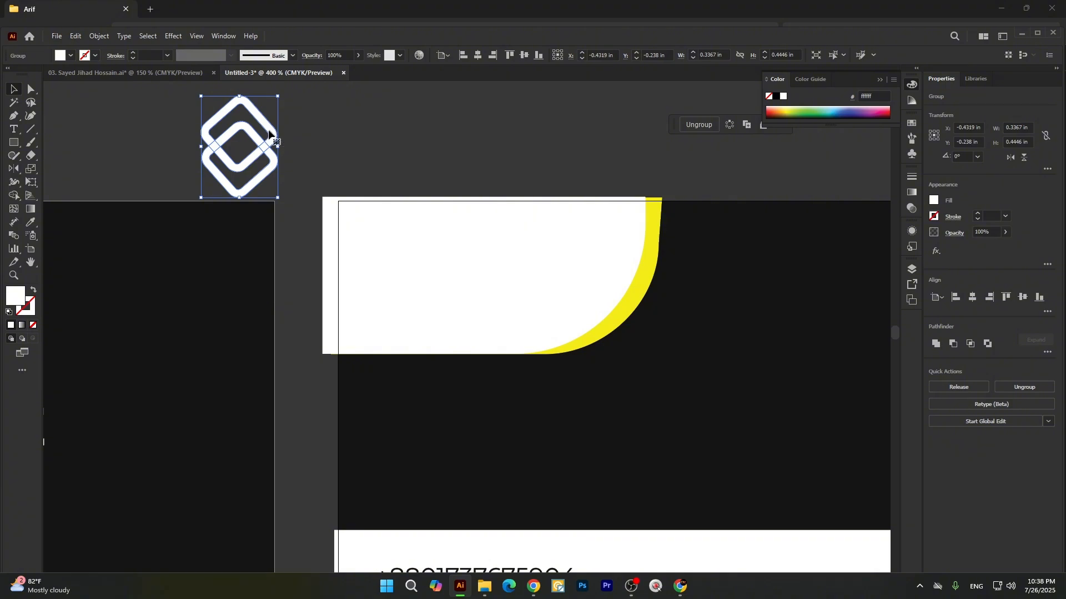
Try yellow, red and dark green swatch fills on the grouped logo above the cards.
scroll(269, 133, up, 5)
scroll(268, 178, down, 6)
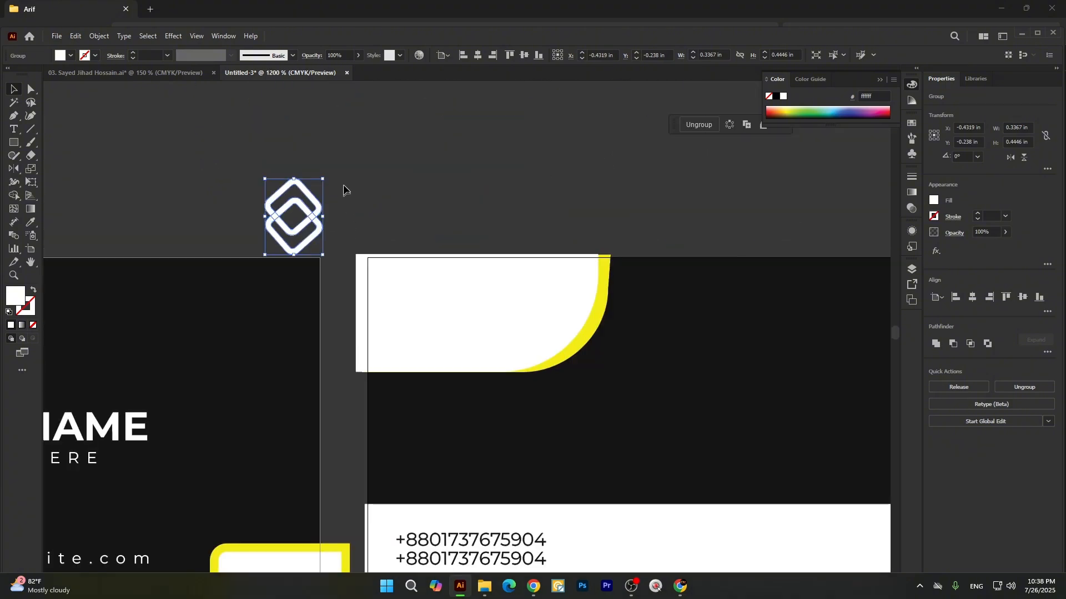
click(343, 189)
click(294, 199)
click(71, 55)
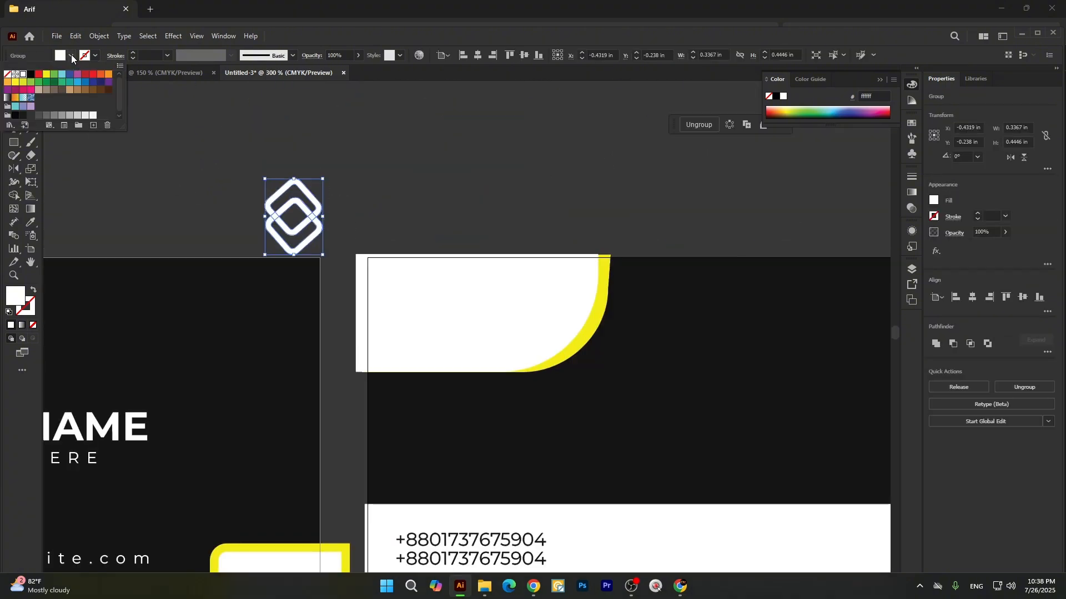
click(47, 74)
click(40, 75)
click(46, 75)
click(54, 82)
click(418, 182)
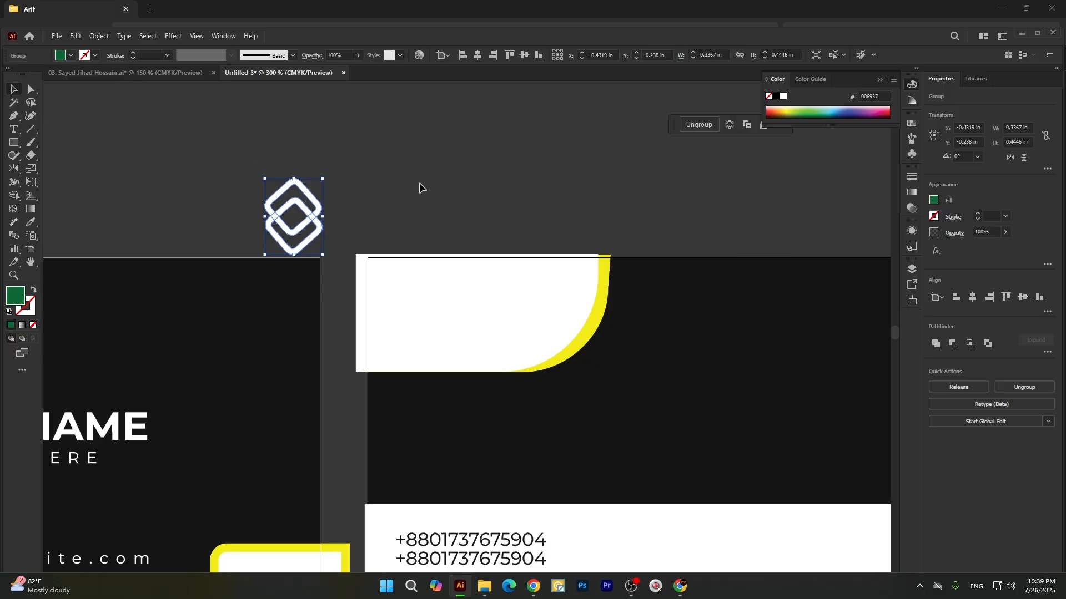
Ungroup the copied logo above the cards and fill its shapes with black (000000).
scroll(432, 187, down, 1)
click(428, 190)
drag(364, 199, 388, 185)
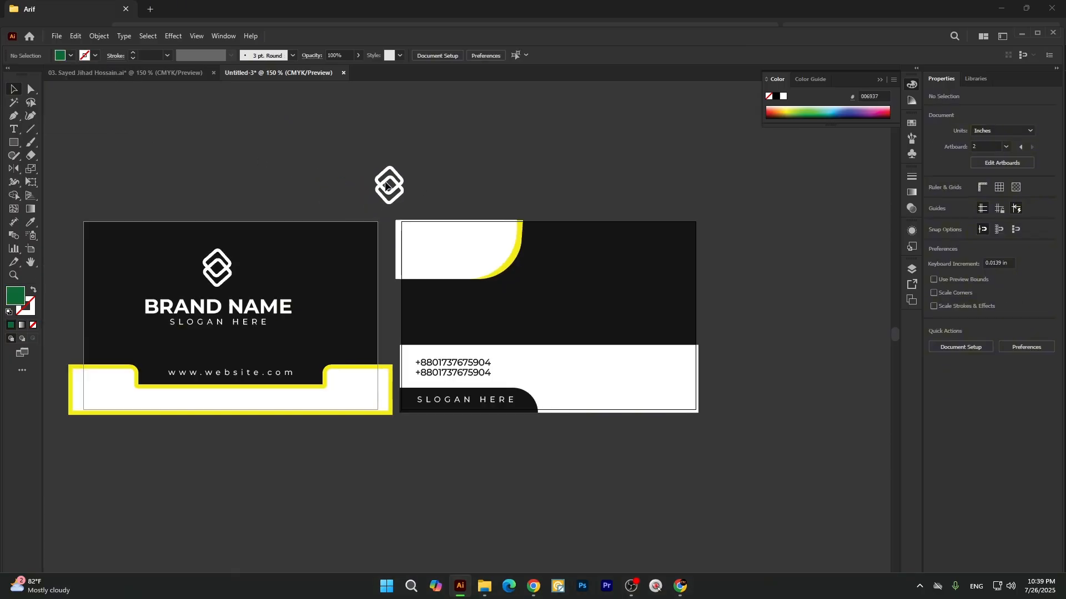
right_click(400, 169)
click(443, 320)
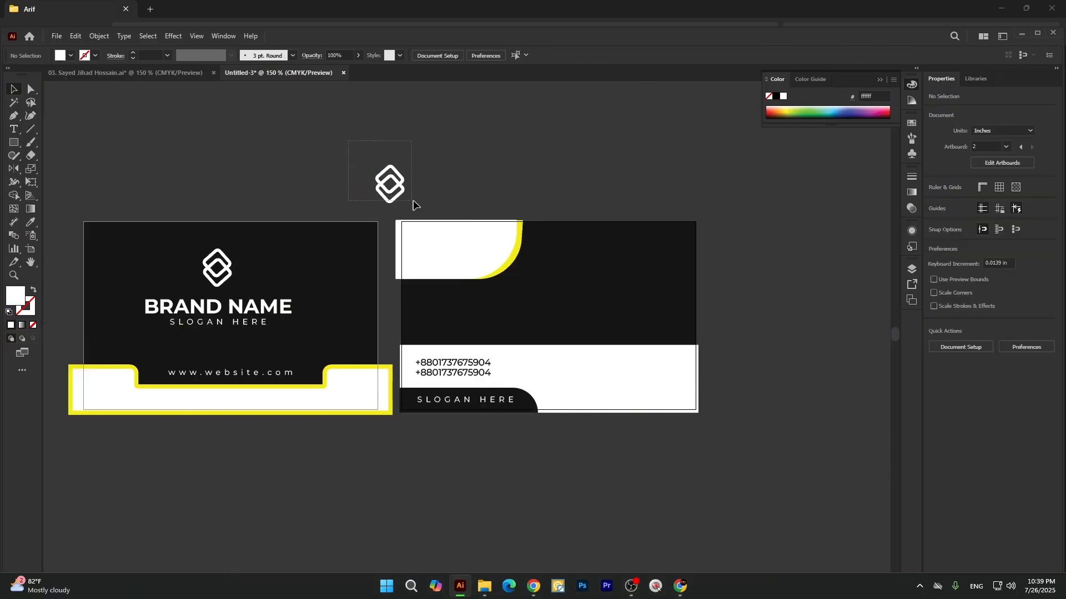
click(71, 56)
click(33, 75)
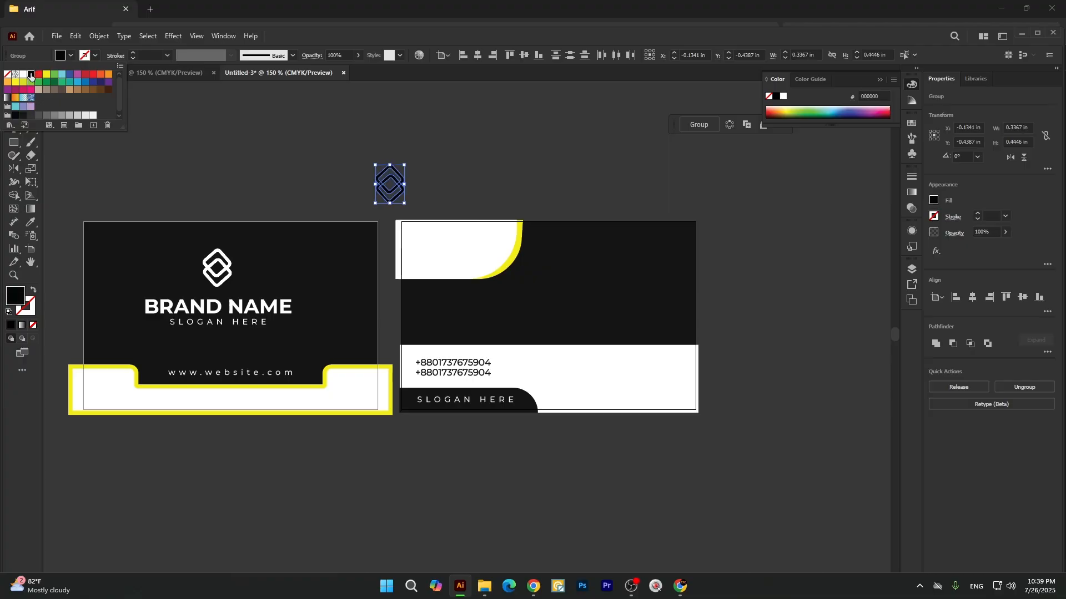
Place the black logo on the second card's upper-left white shape at a reduced size of about 0.22 × 0.30 in.
click(352, 156)
drag(387, 186, 456, 249)
scroll(452, 248, up, 2)
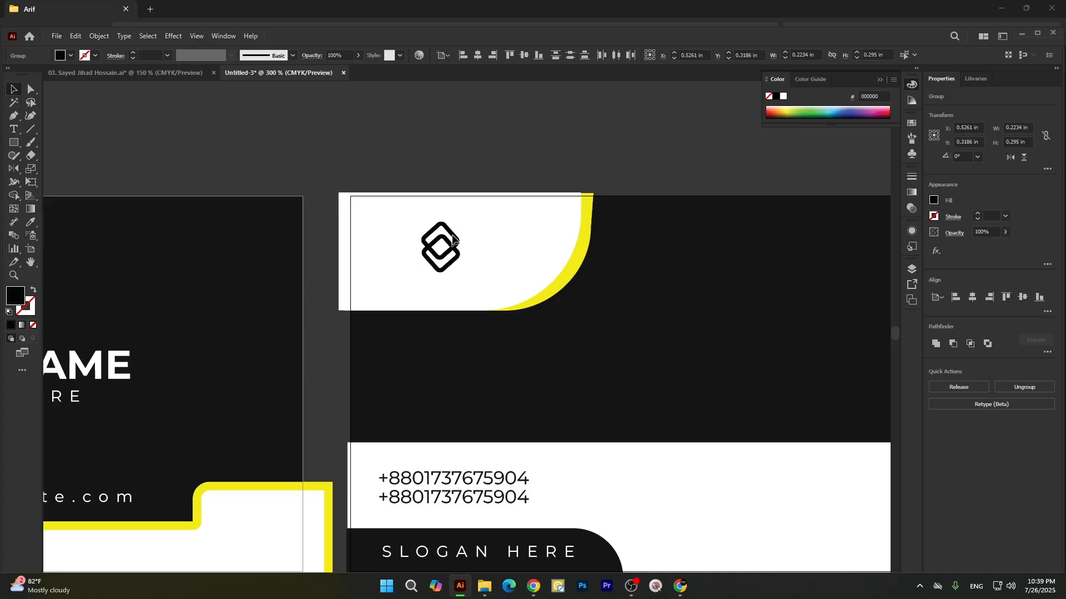
Copy the first card's logo, brand name and slogan above the cards at about 1.14 × 0.60 in and move the black logo off the second card.
scroll(452, 248, down, 2)
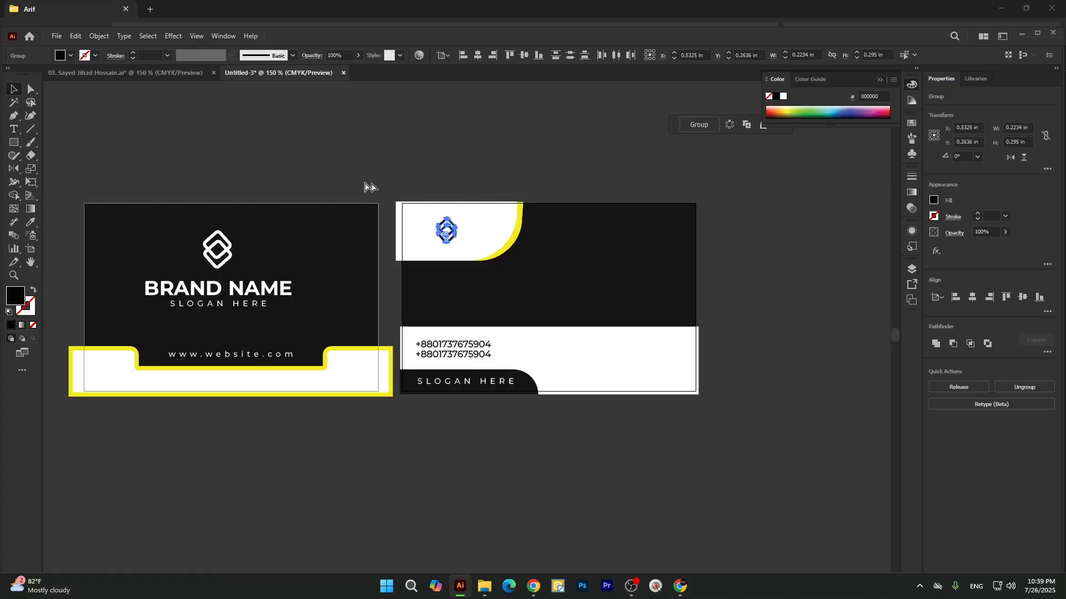
click(210, 241)
shift+click(238, 290)
shift+click(237, 301)
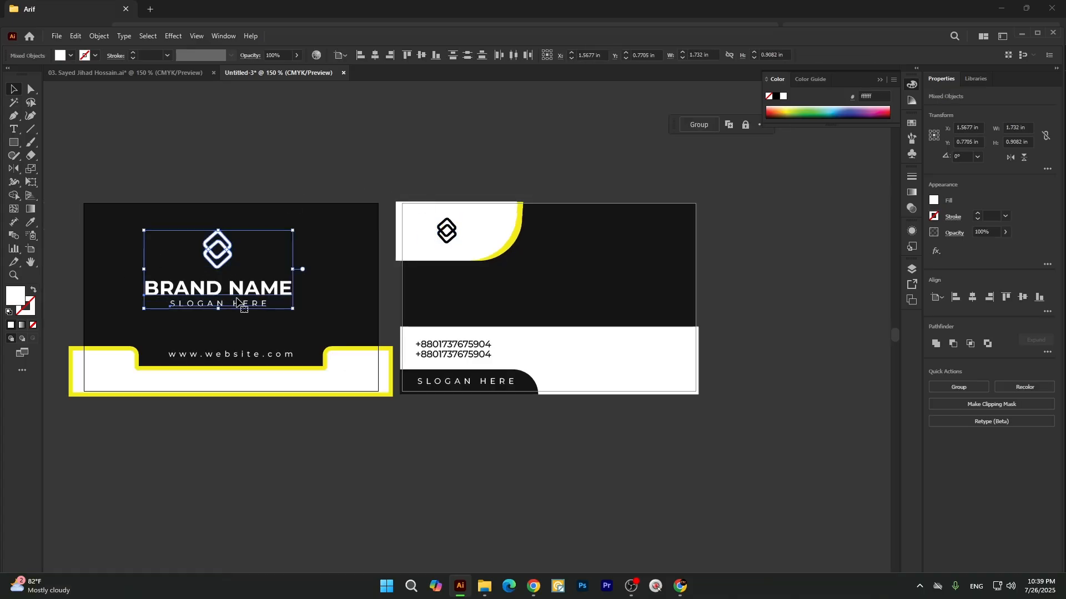
drag(237, 301, 306, 219)
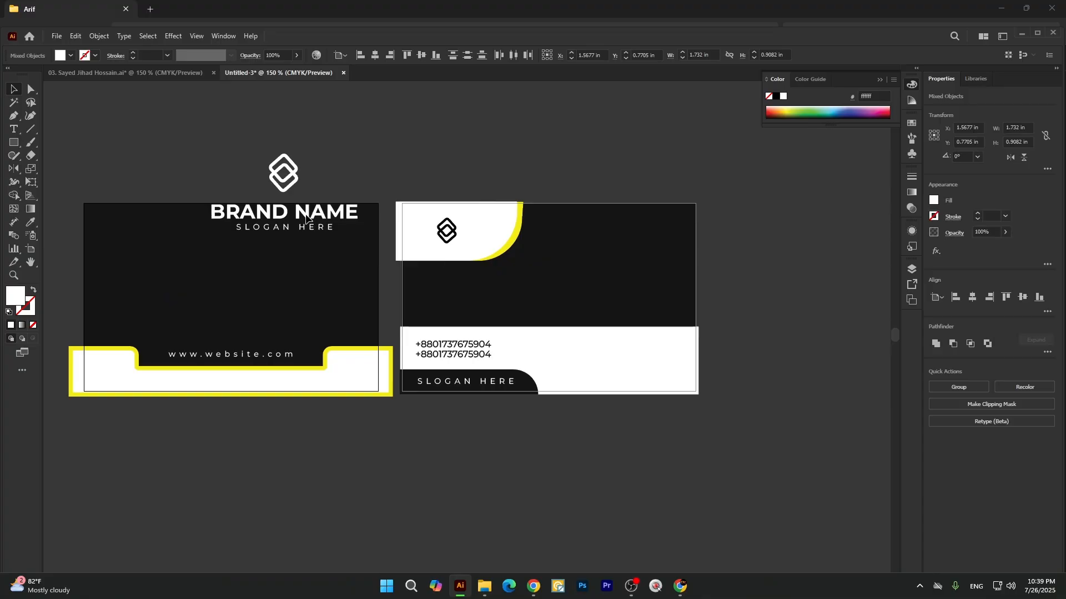
key(ctrl+z)
drag(286, 291, 444, 129)
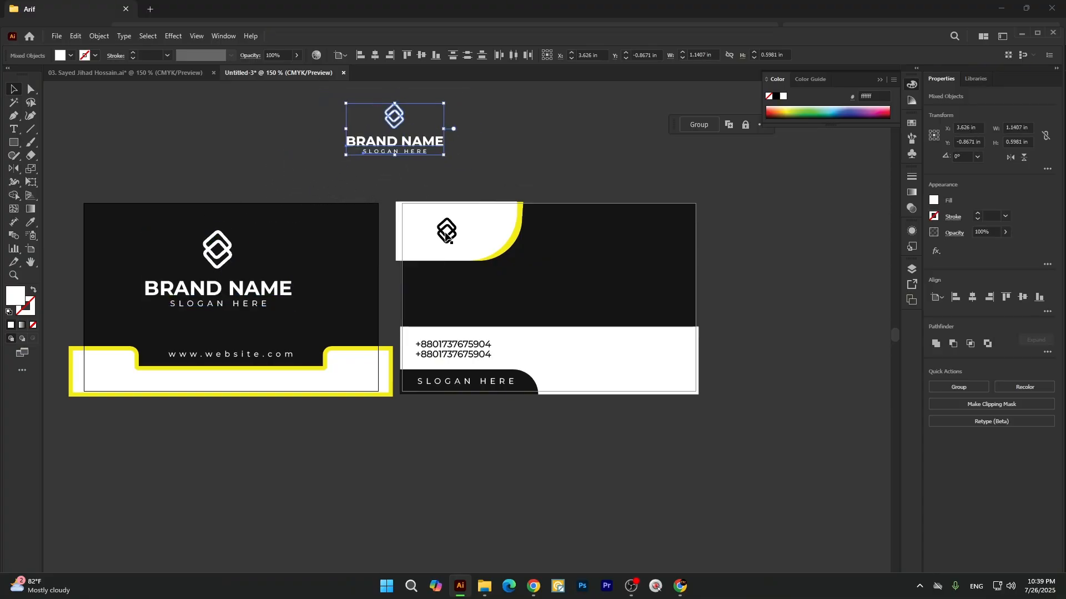
drag(456, 220, 527, 142)
drag(452, 229, 525, 146)
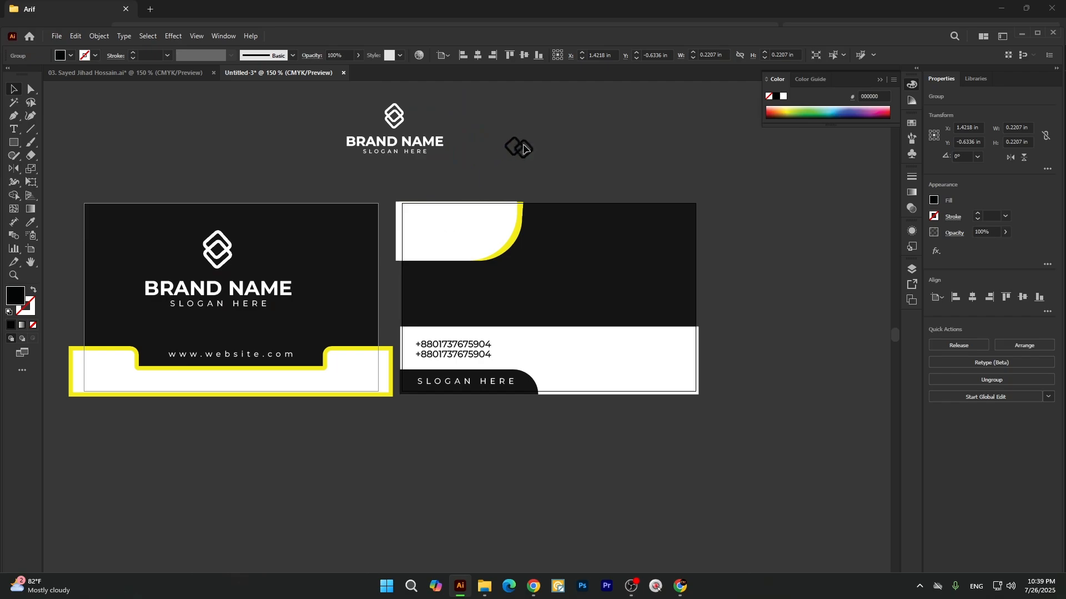
Ungroup the copied logo above the cards, fill the logo, brand name and slogan with black (000000), and group them together.
right_click(397, 118)
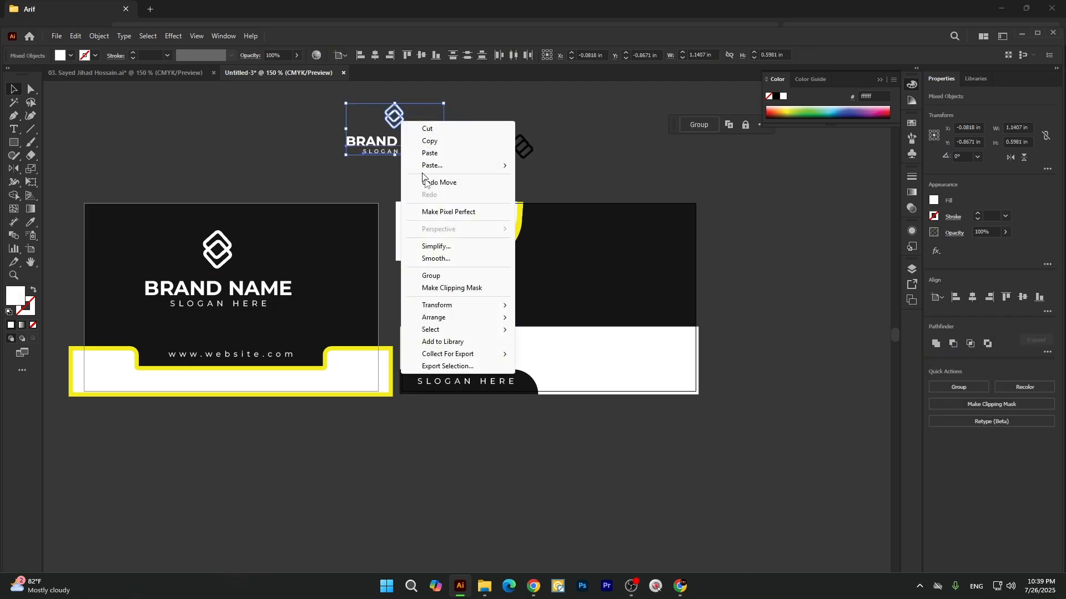
click(351, 187)
click(397, 117)
right_click(398, 116)
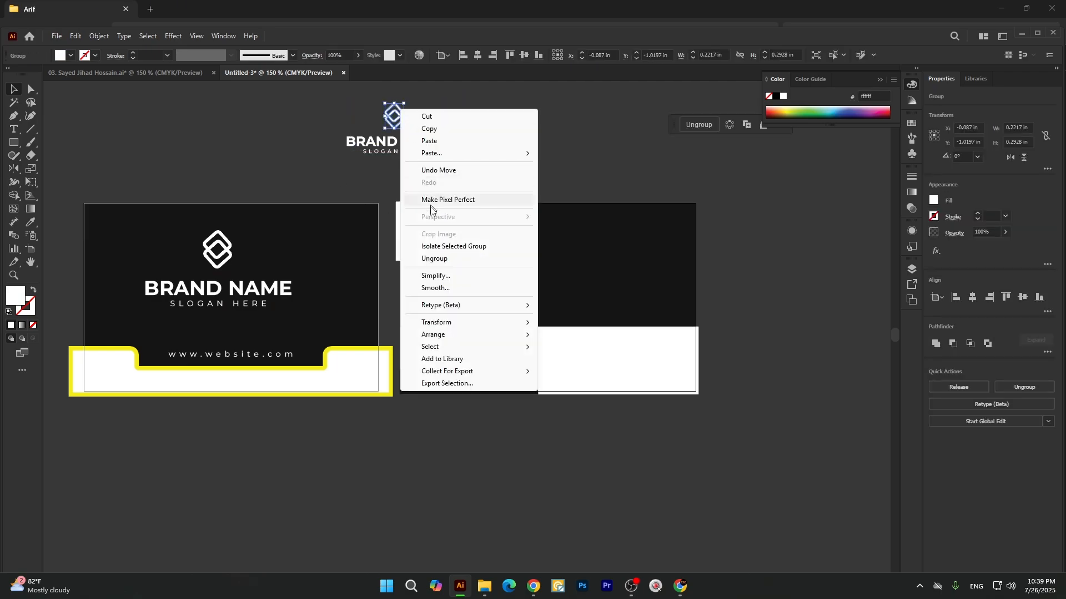
click(431, 254)
drag(305, 97, 431, 165)
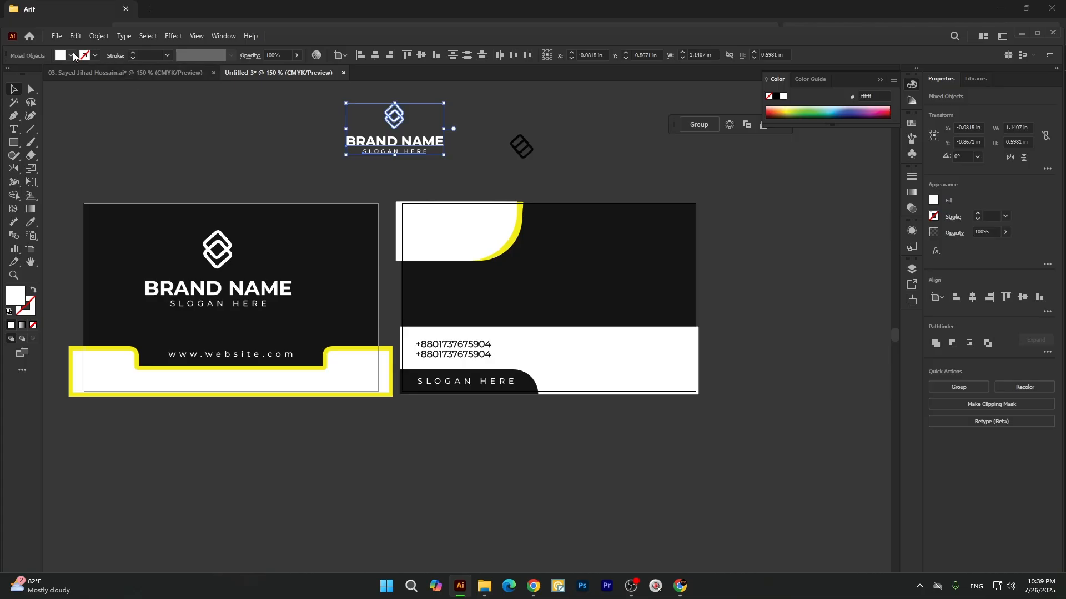
click(72, 56)
click(30, 74)
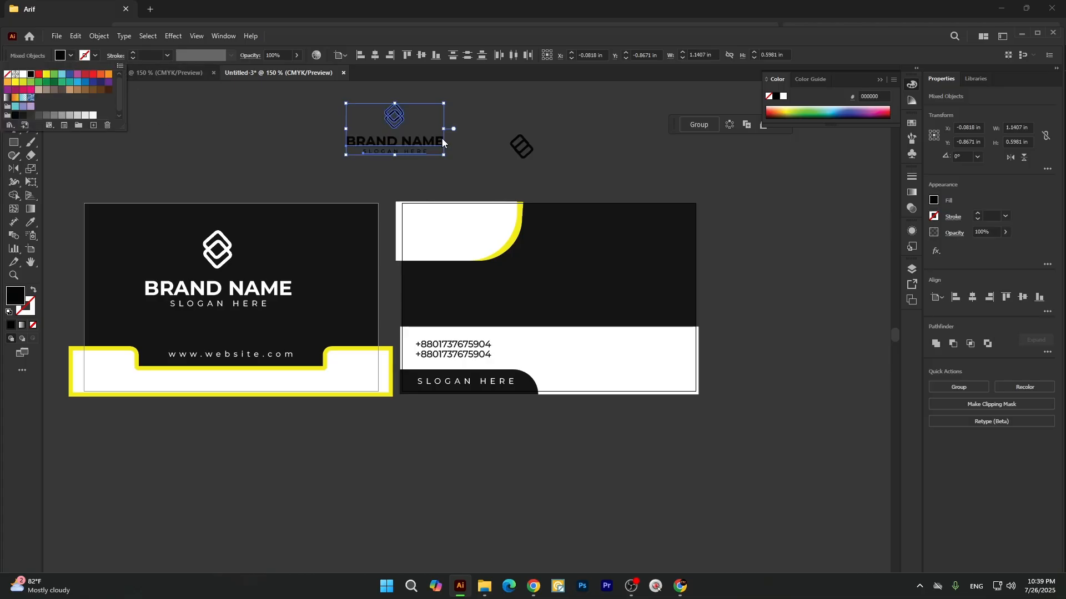
click(280, 110)
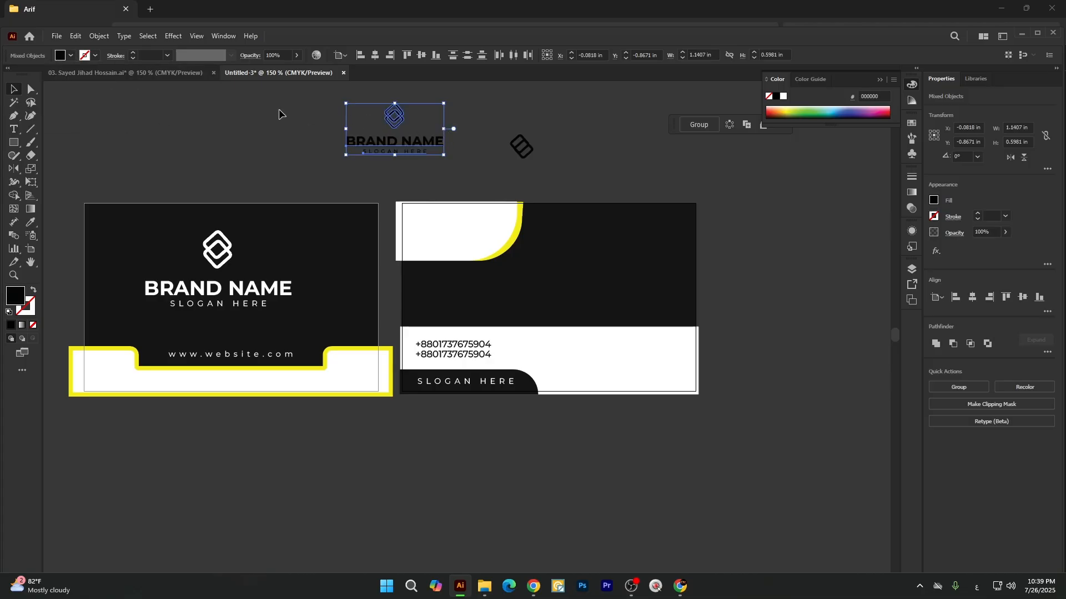
key(ctrl+g)
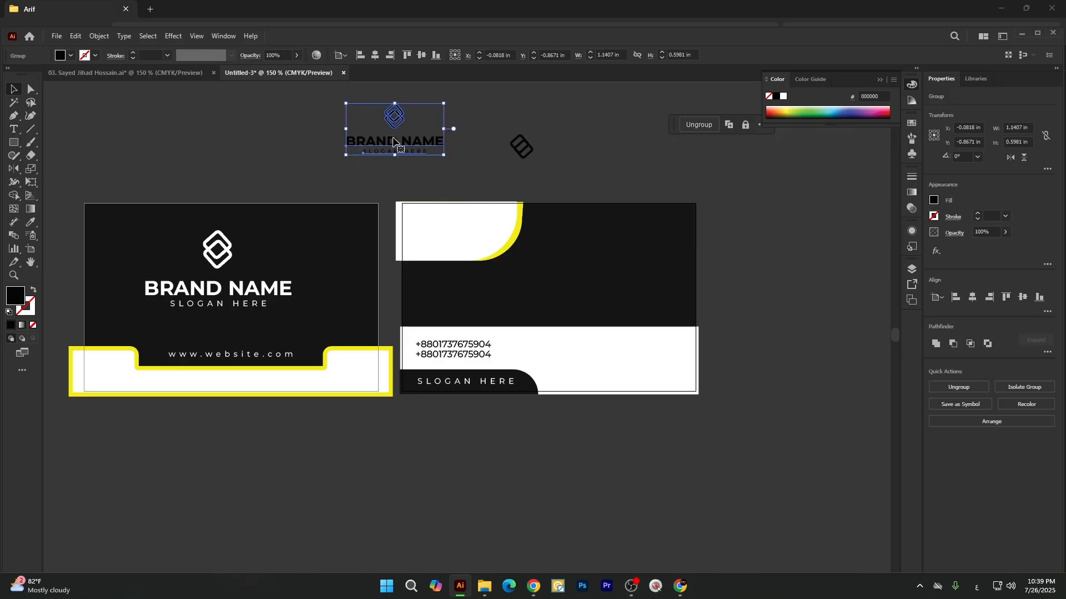
Place the black brand group in front on the second card's upper white shape, reduced to about 0.79 × 0.41 in.
drag(397, 147, 454, 223)
right_click(467, 238)
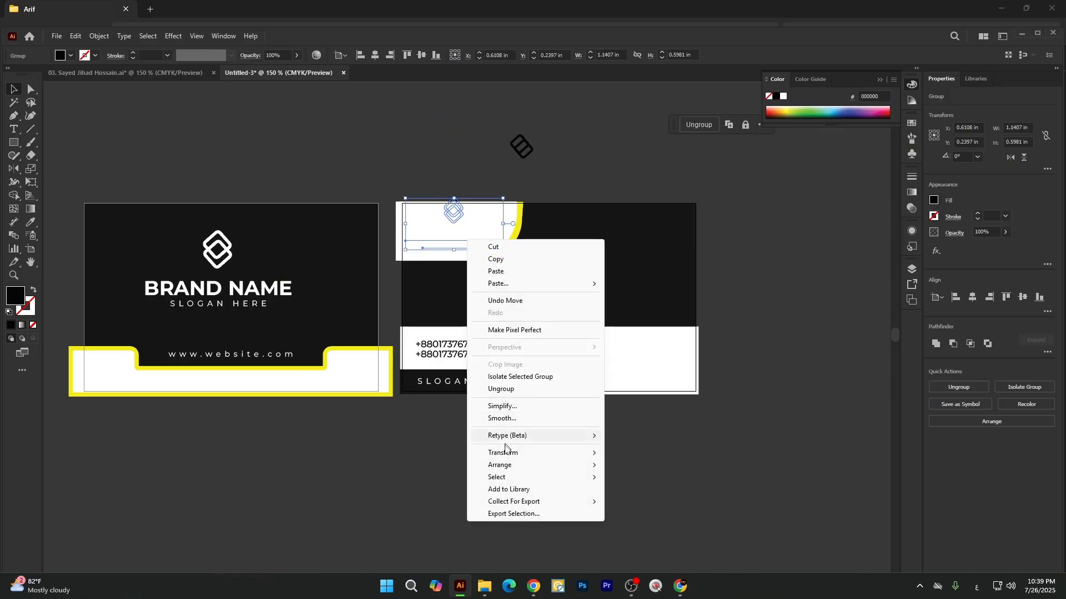
mouse_move(527, 465)
click(637, 465)
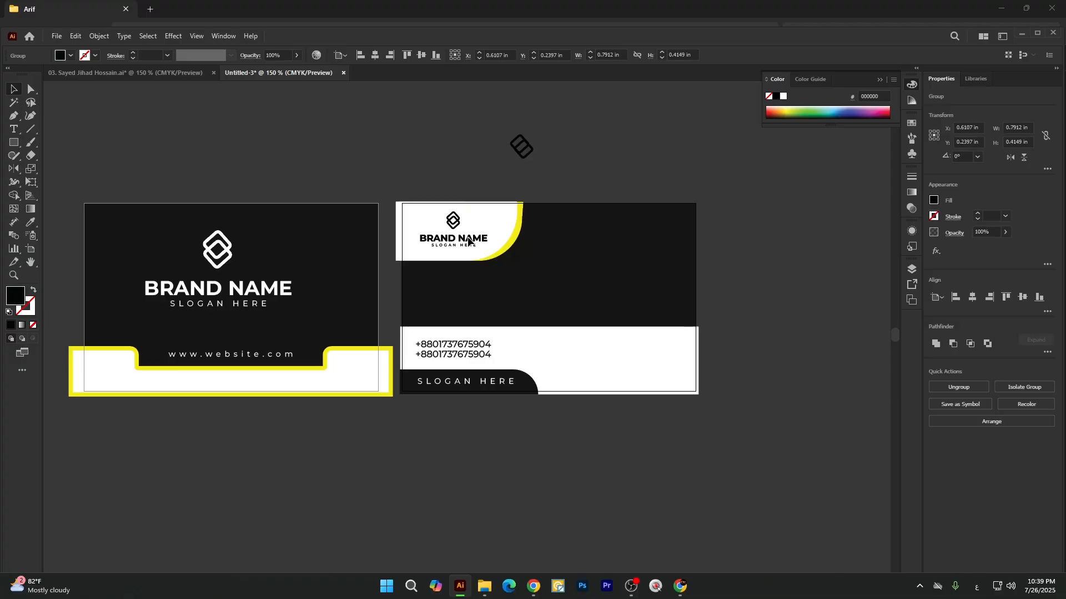
click(405, 178)
Lower the upper edge of the second card's white contact band to make it about 0.67 in high.
scroll(353, 278, down, 2)
scroll(403, 289, up, 1)
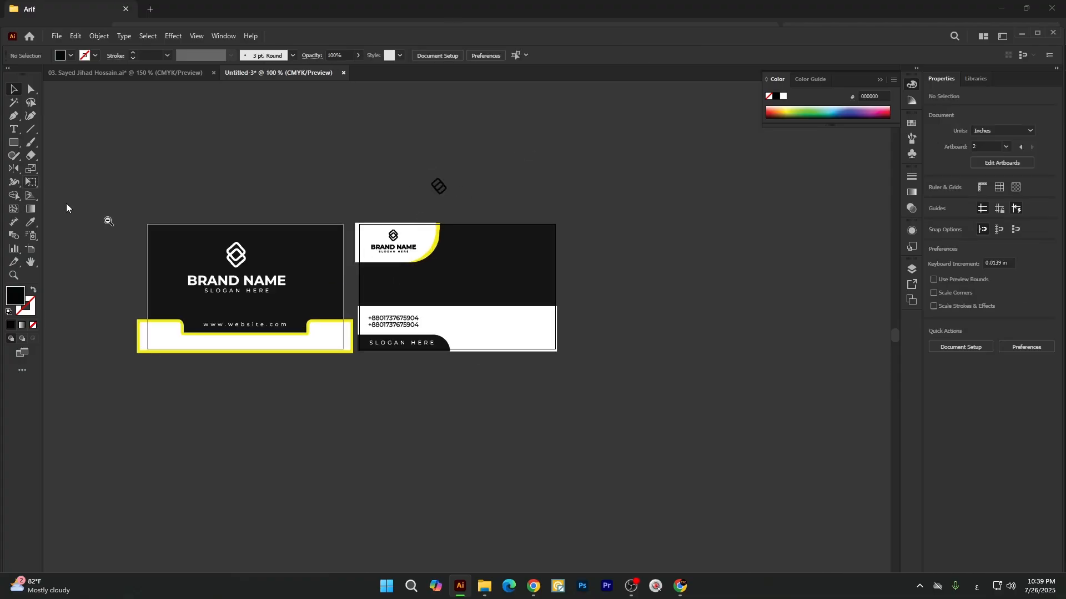
scroll(401, 299, up, 1)
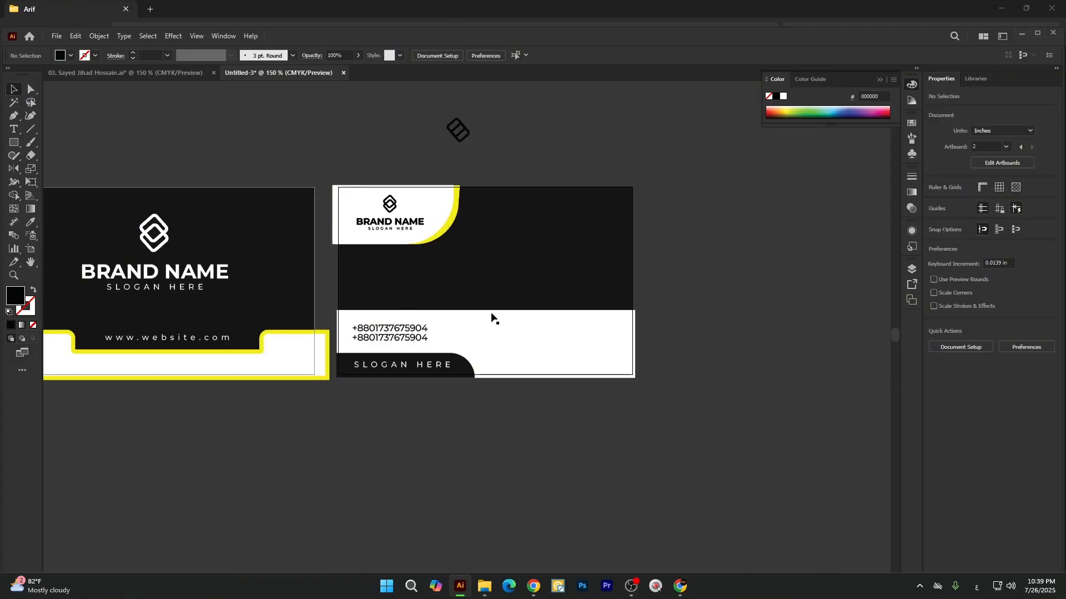
scroll(491, 317, up, 1)
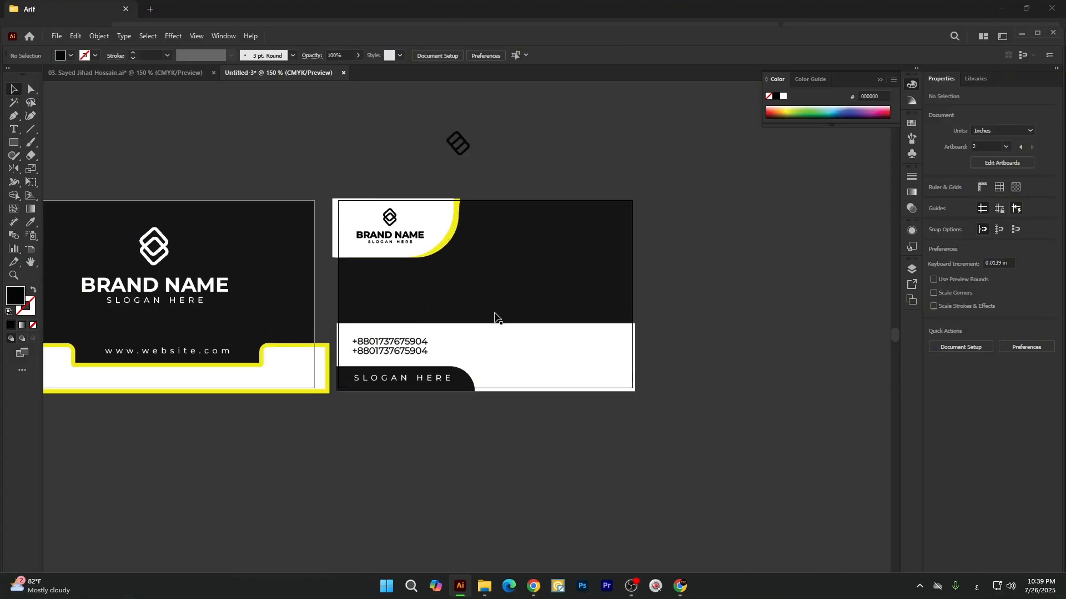
click(487, 357)
drag(487, 323, 485, 334)
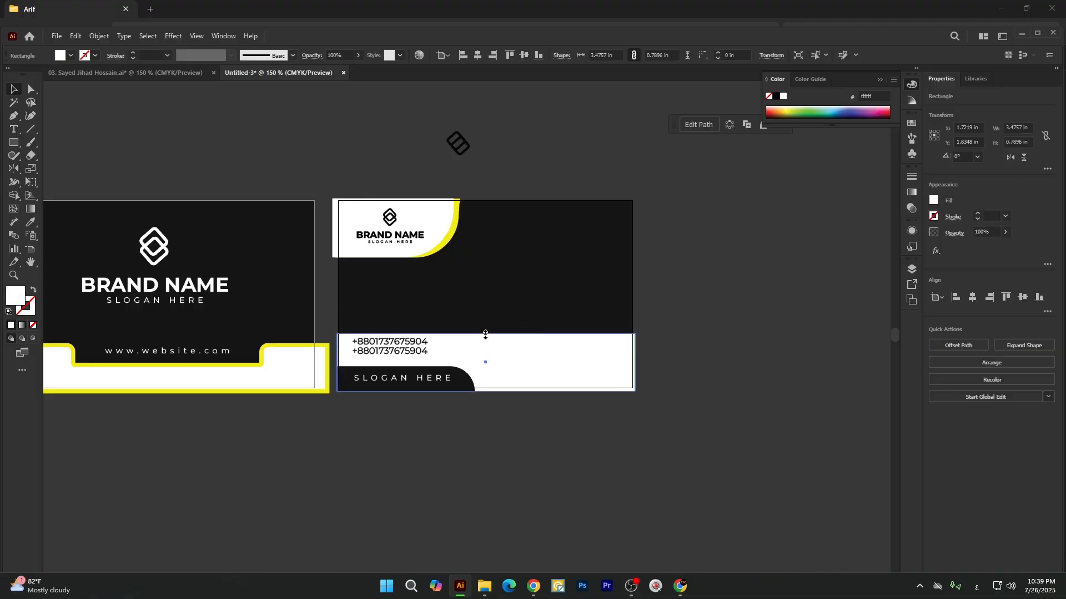
click(422, 404)
scroll(403, 357, up, 1)
click(403, 357)
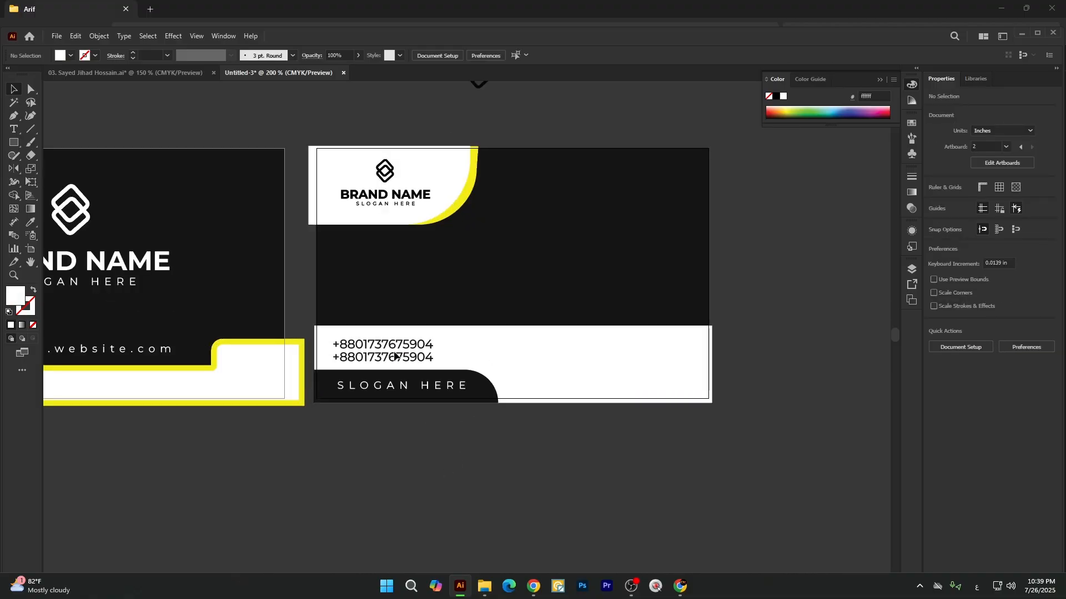
click(543, 473)
Draw a rectangle about 3.5 × 0.43 in across the second card above the phone numbers and fill it with the logo panel's yellow (f7ec13).
drag(13, 143, 39, 138)
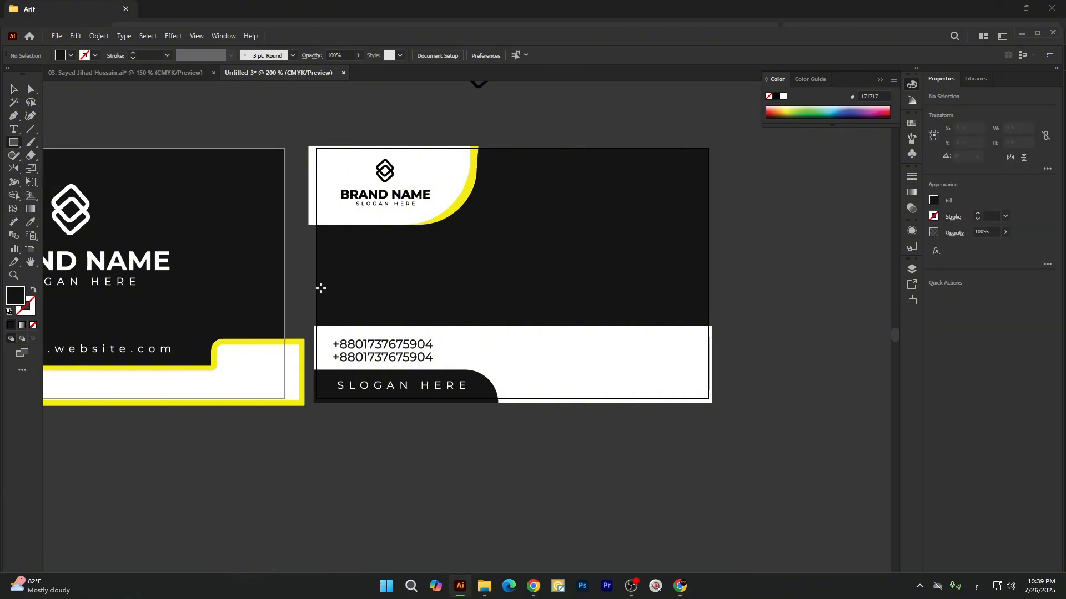
mouse_move(310, 288)
mouse_down()
mouse_move(596, 344)
mouse_move(729, 312)
mouse_move(707, 324)
mouse_move(711, 334)
mouse_up()
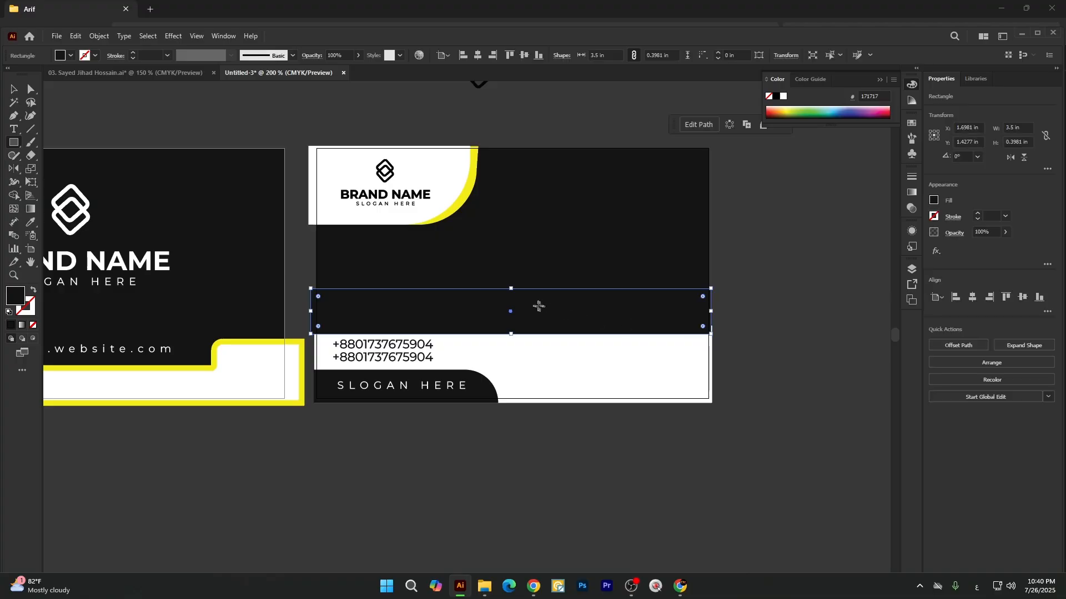
drag(511, 291, 511, 286)
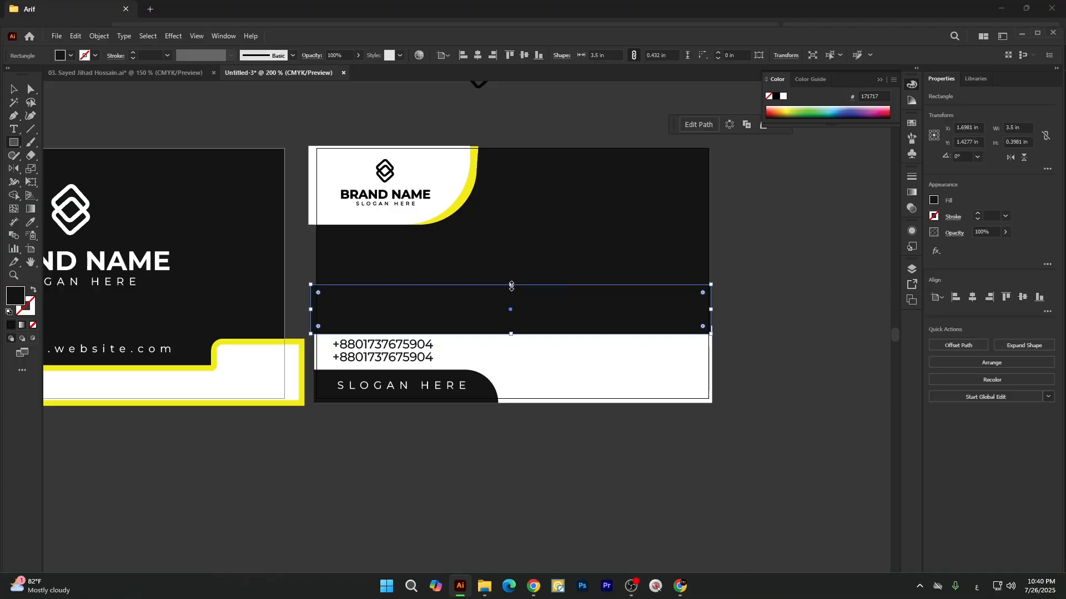
key(i)
click(470, 188)
key(v)
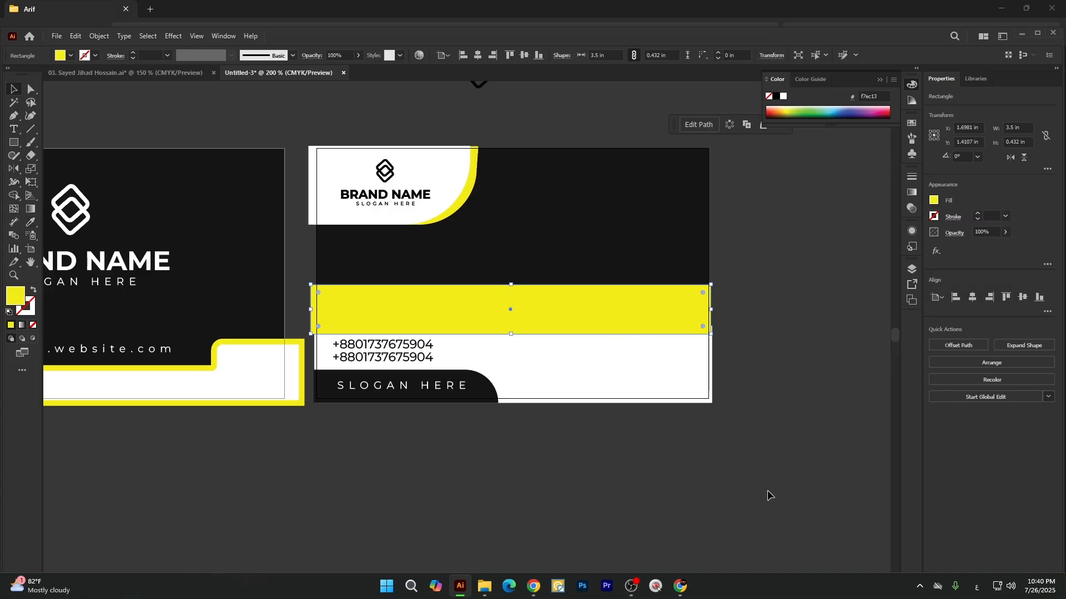
click(768, 492)
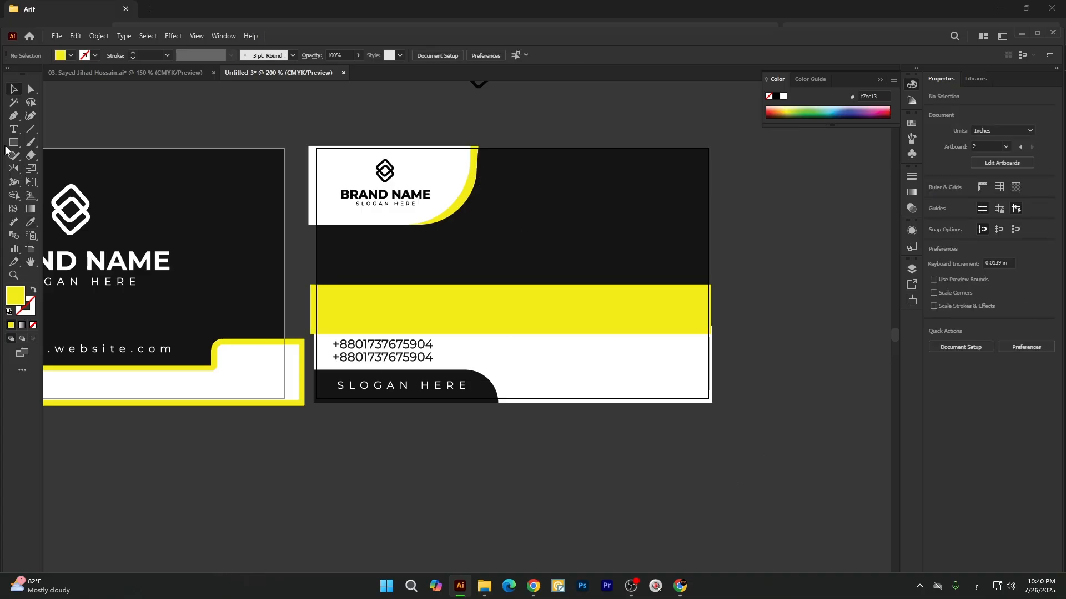
Send the yellow rectangle and the second card's dark background to the back together, behind the white contact band.
click(670, 321)
shift+click(674, 242)
right_click(673, 239)
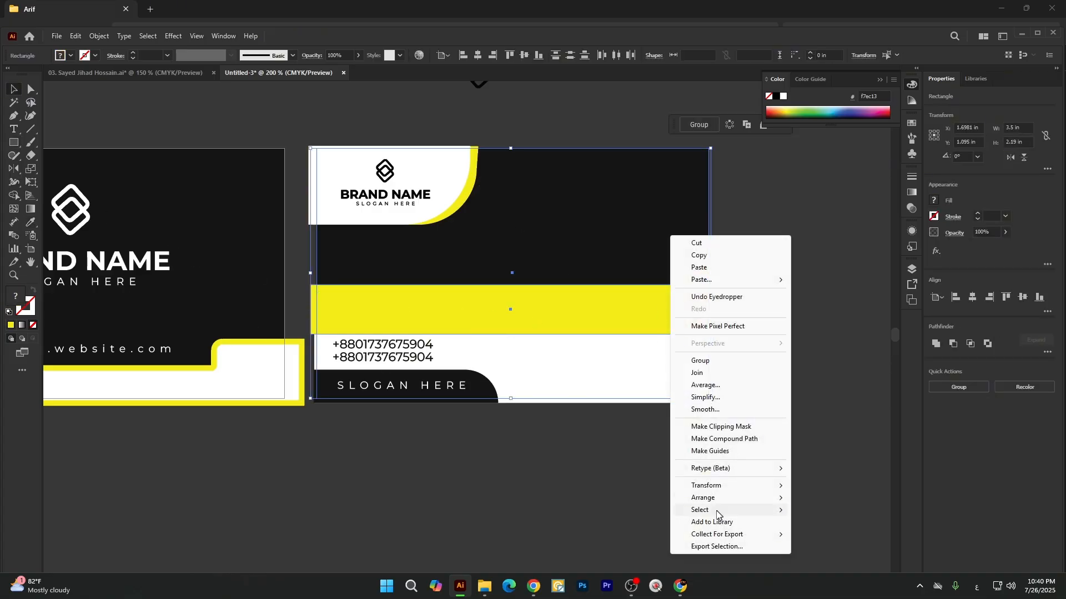
mouse_move(712, 498)
click(813, 536)
click(731, 509)
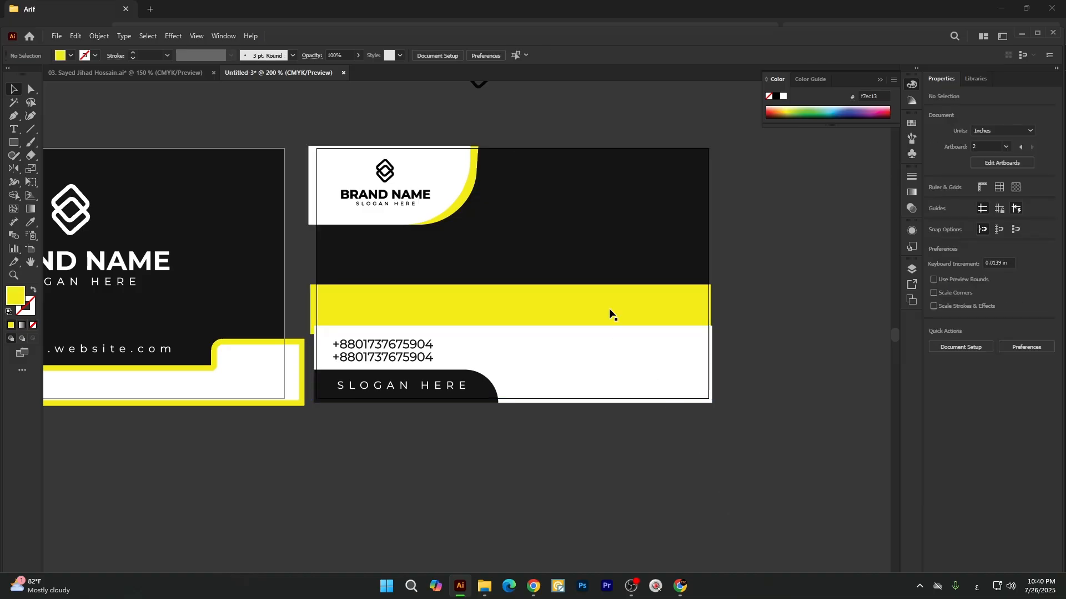
Select the yellow rectangle above the second card's white contact band for adjustment.
click(610, 315)
click(581, 364)
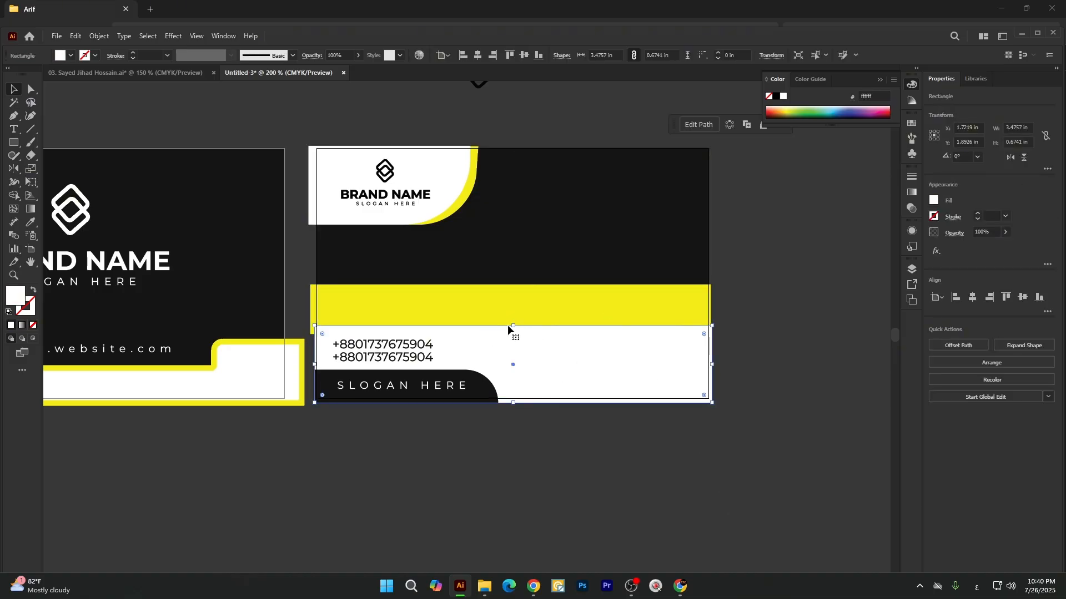
click(538, 310)
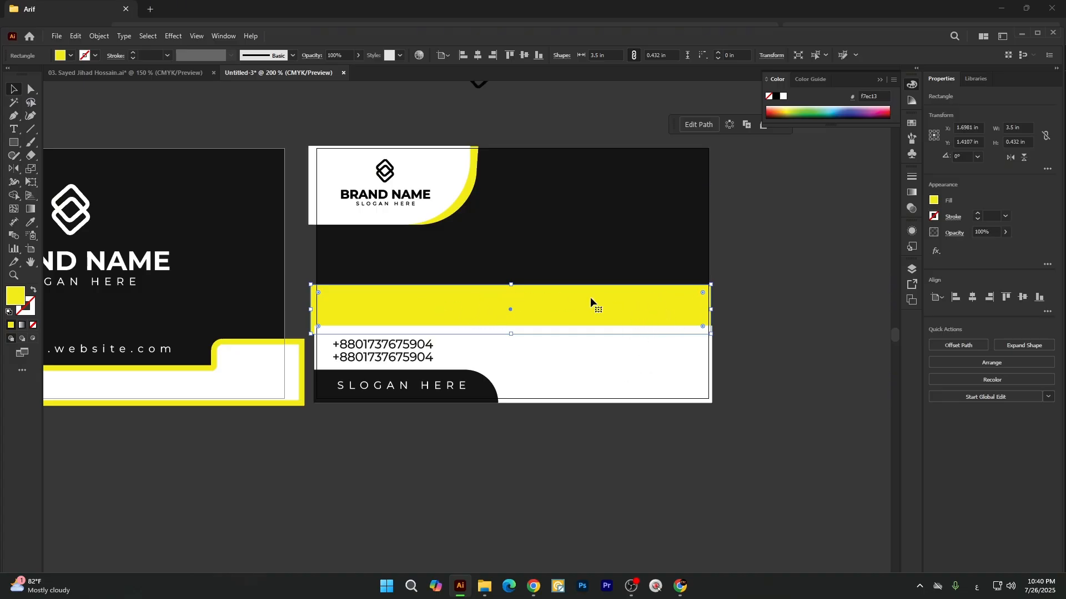
Draw a yellow rectangle about 1.80 × 0.36 in over the left half of the second card's yellow band.
click(469, 522)
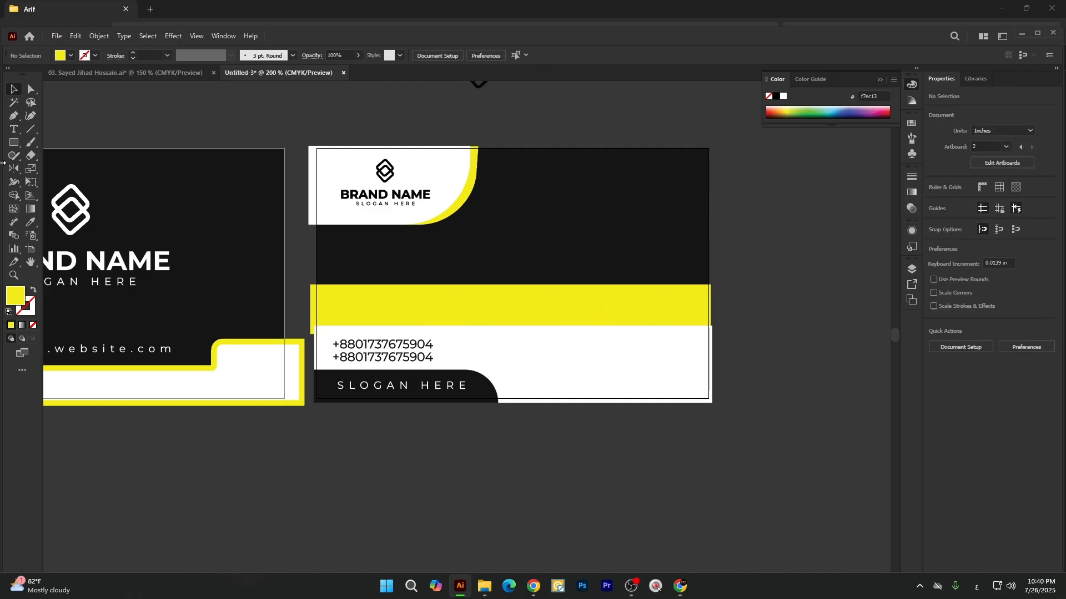
click(12, 146)
click(61, 142)
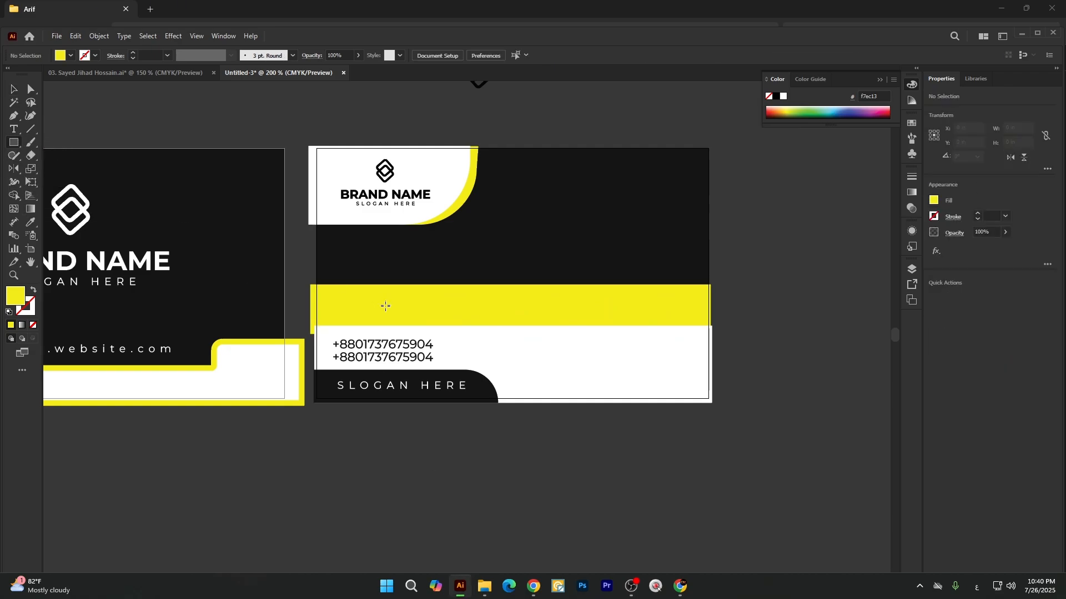
drag(316, 279, 518, 318)
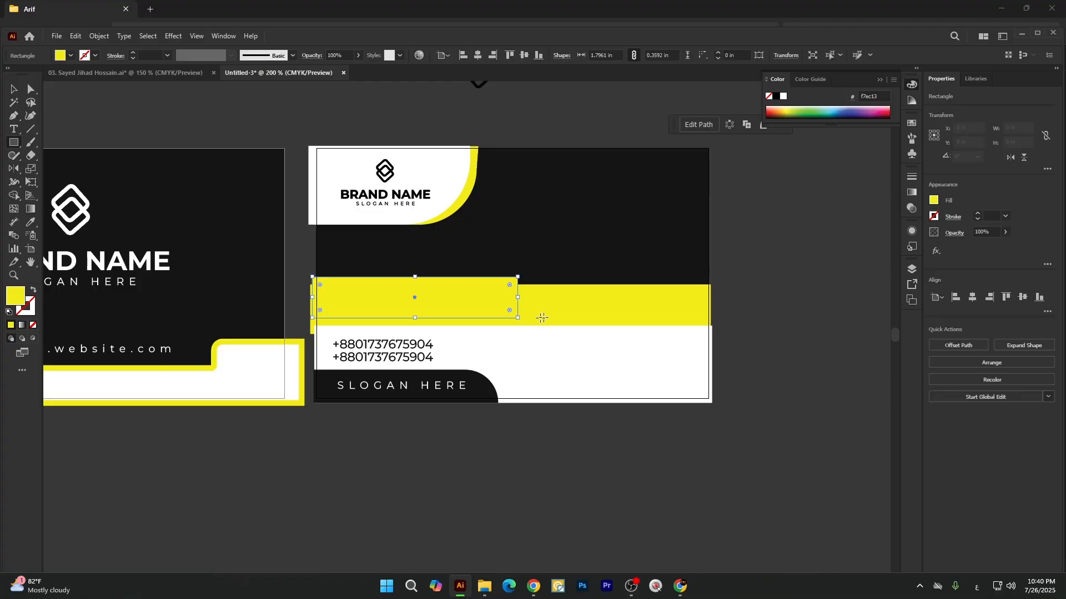
key(v)
click(557, 457)
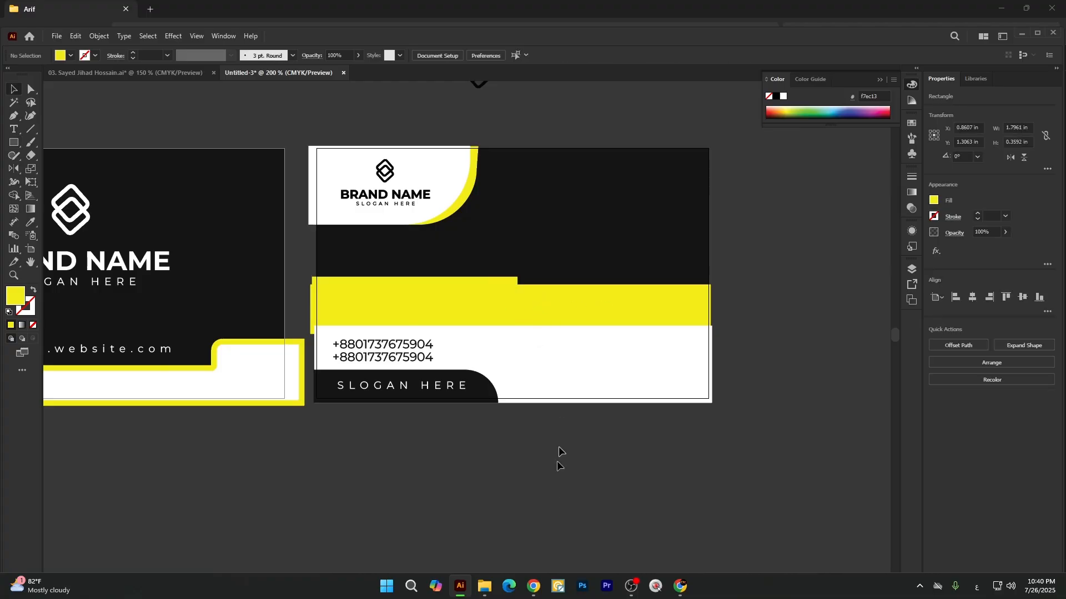
Raise the upper edges of the small rectangle and the wide yellow band, making the band about 0.50 in high.
click(566, 308)
drag(513, 285, 513, 283)
click(503, 280)
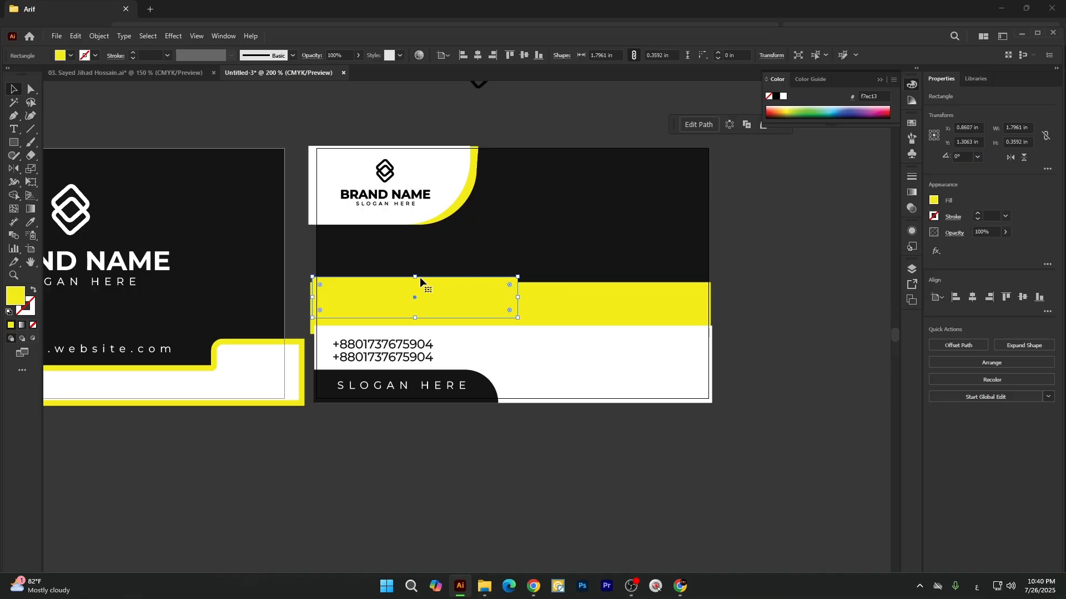
drag(415, 277, 416, 270)
click(554, 284)
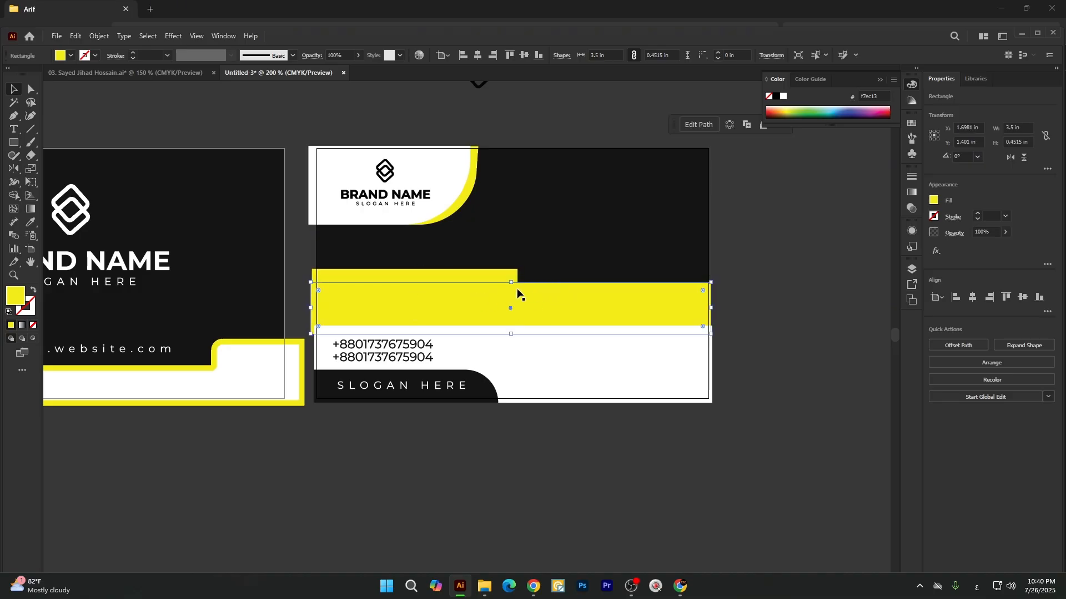
drag(512, 284, 513, 277)
Cut the small rectangle and its overlap out of the wide yellow band with the Shape Builder tool.
click(487, 273)
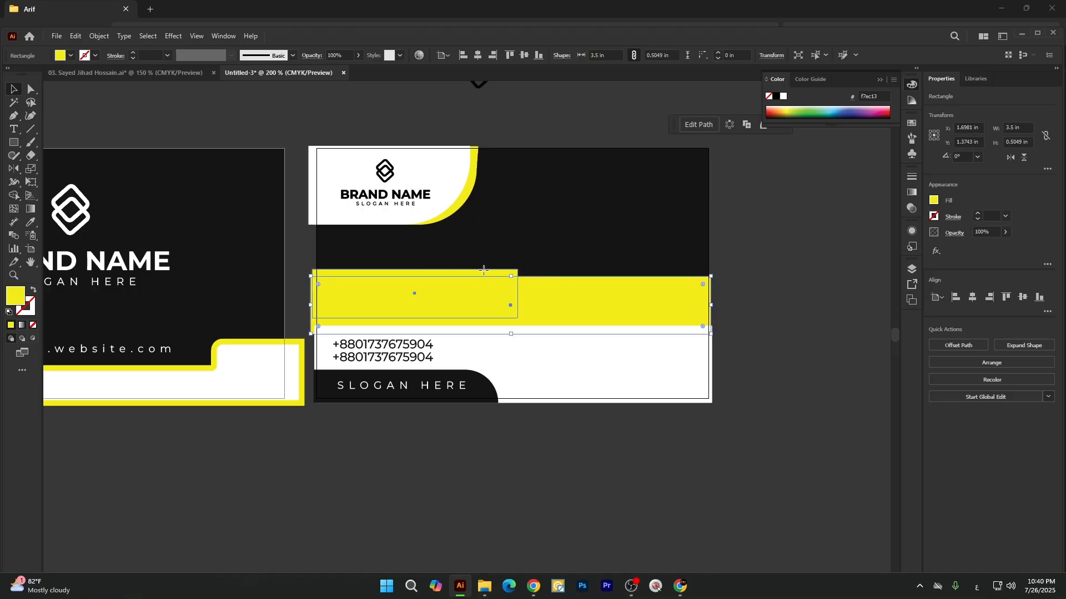
shift+click(548, 300)
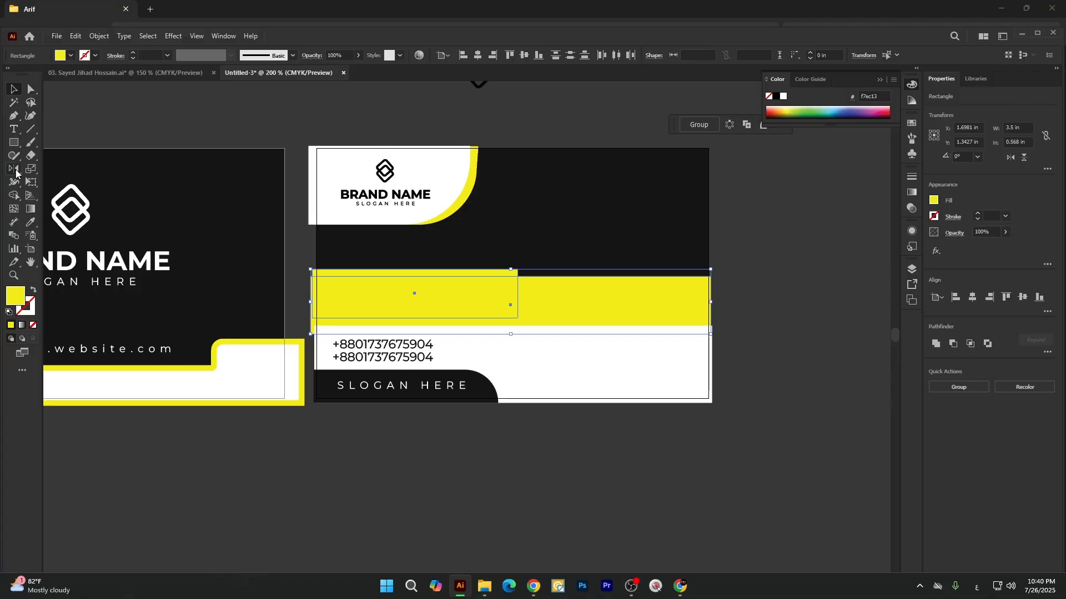
click(15, 196)
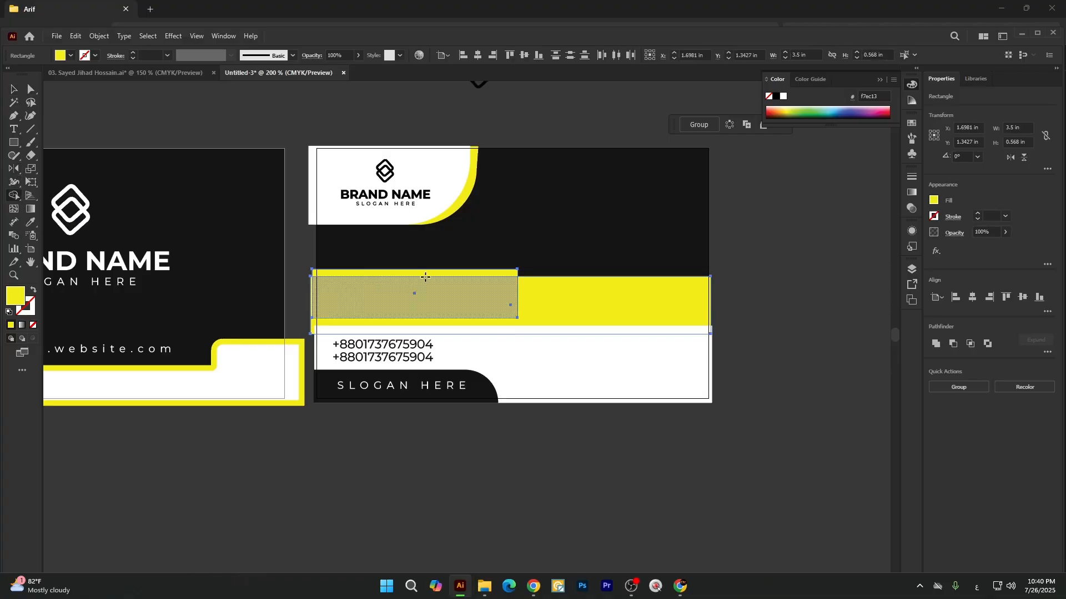
drag(442, 271, 435, 297)
key(v)
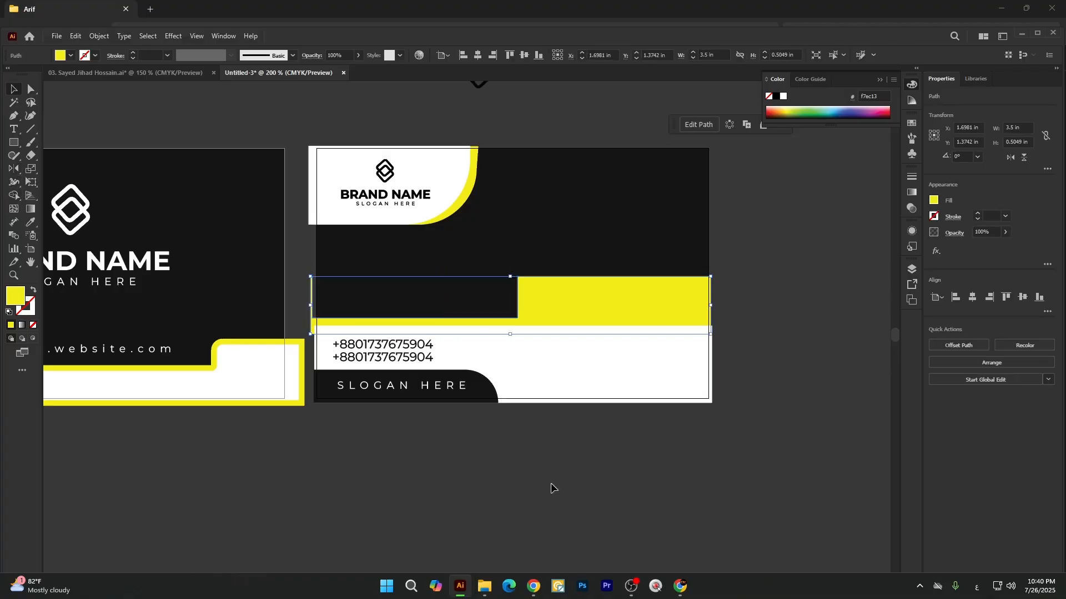
click(551, 484)
key(a)
click(519, 284)
drag(525, 284, 533, 291)
key(ctrl+z)
key(ctrl+z)
Round the upper and lower corners of the step in the yellow band to a radius of about 0.14 in.
click(519, 277)
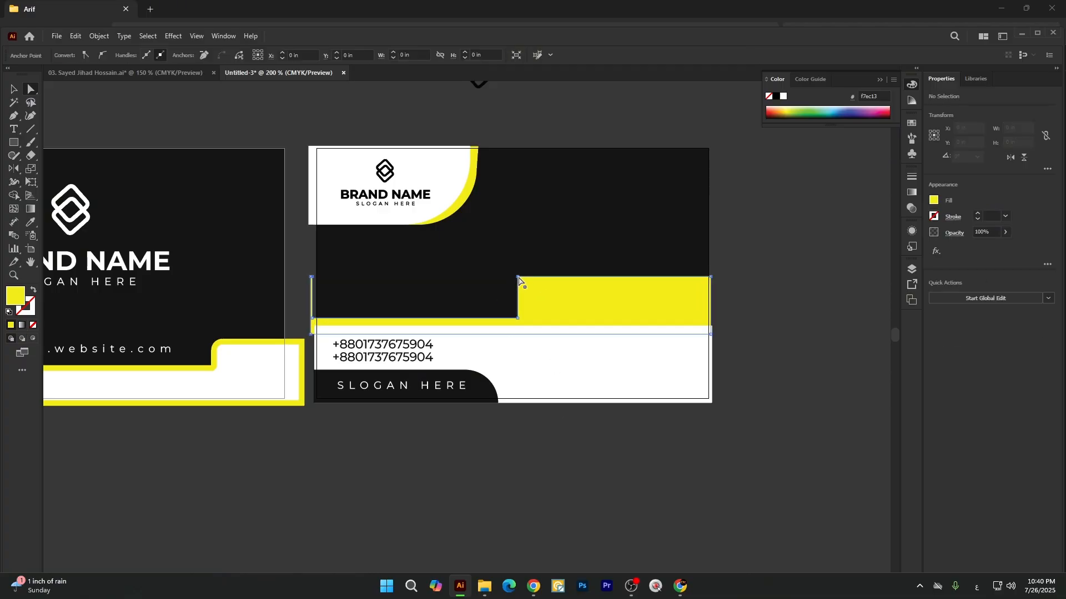
drag(525, 288, 498, 307)
click(517, 325)
click(516, 319)
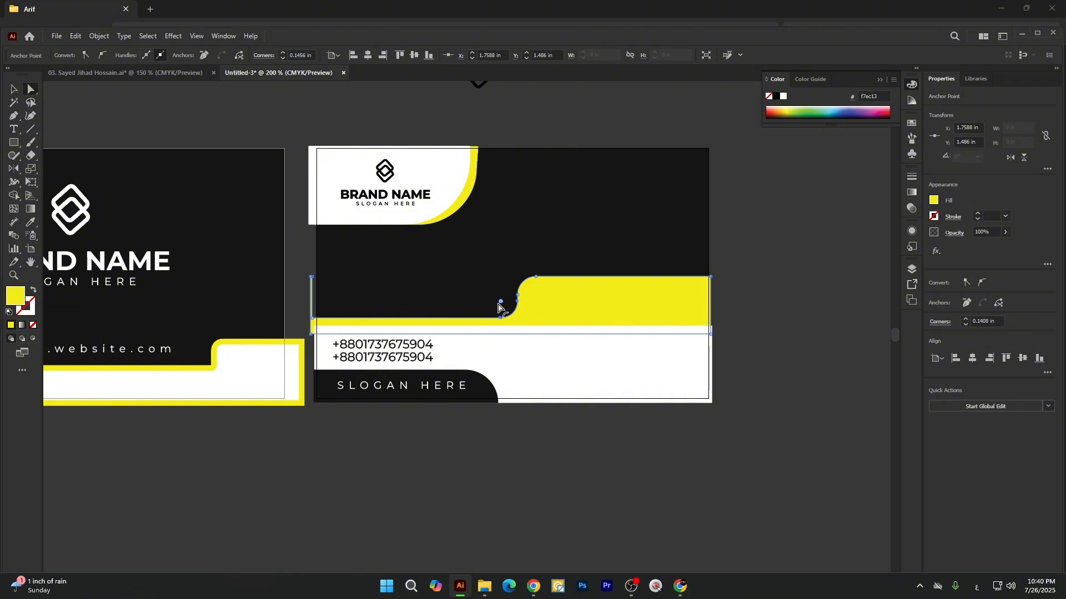
key(v)
click(557, 410)
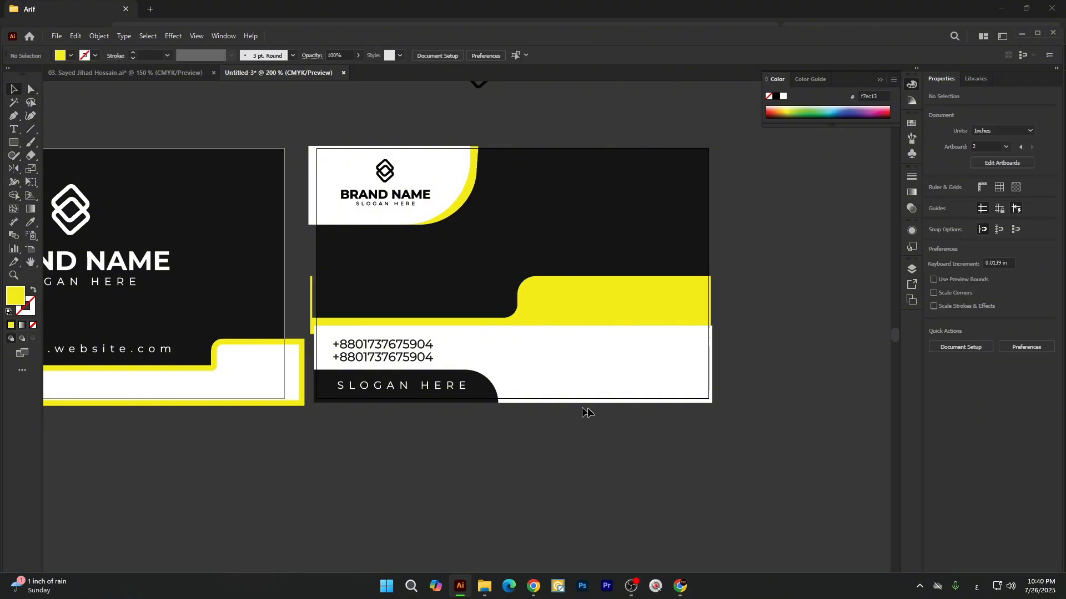
click(626, 315)
click(431, 415)
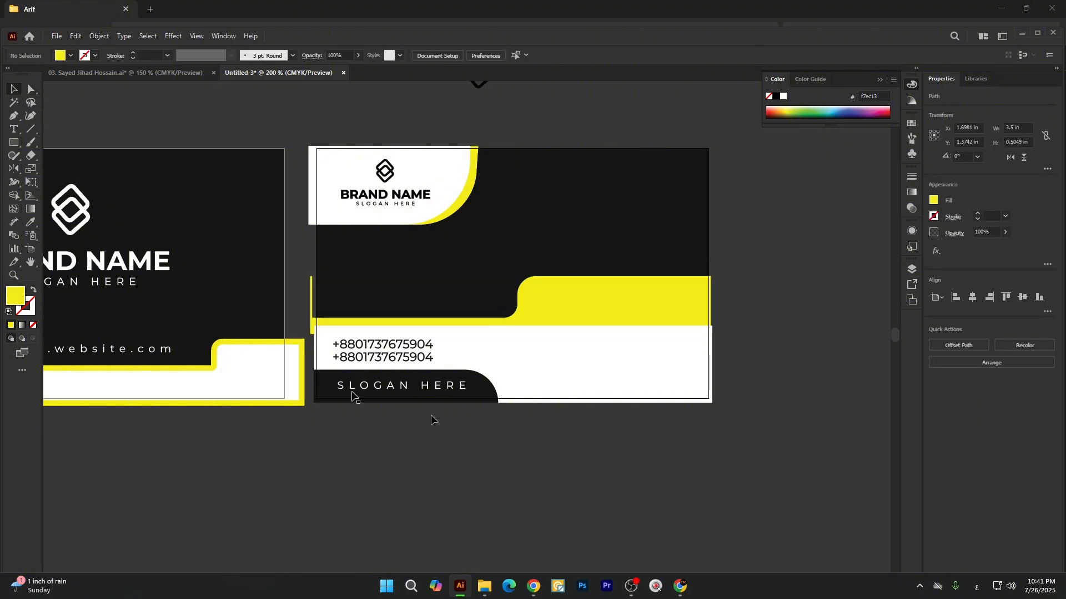
Copy the first card's BRAND NAME text to the empty area below the second card.
scroll(411, 309, down, 2)
scroll(242, 282, up, 1)
drag(248, 285, 625, 417)
right_click(602, 415)
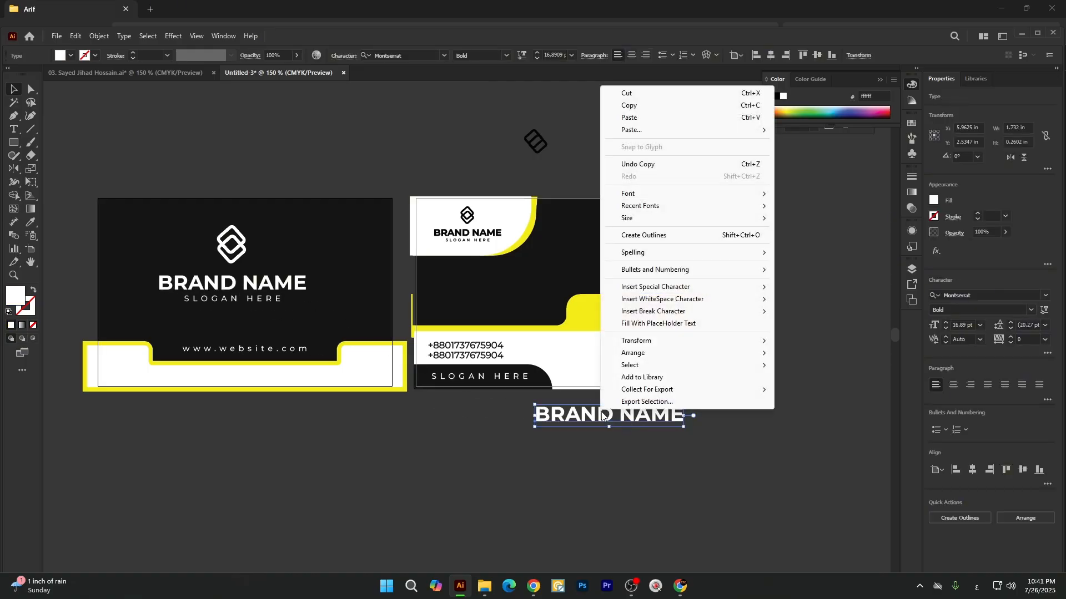
click(238, 459)
Replace the copied BRAND NAME text below the second card with the cardholder's full name.
click(13, 129)
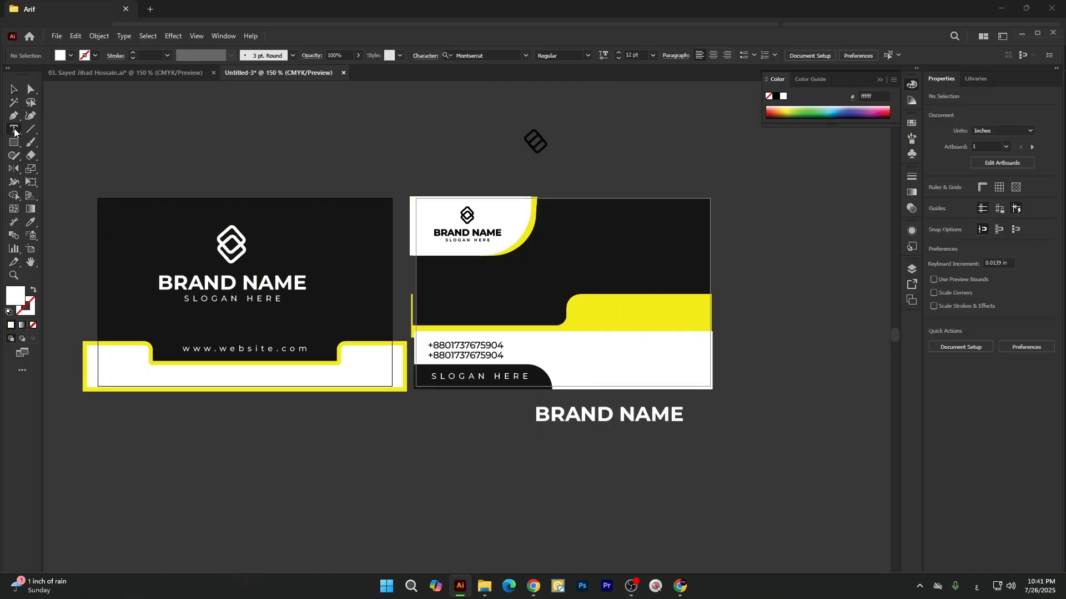
drag(686, 419, 863, 423)
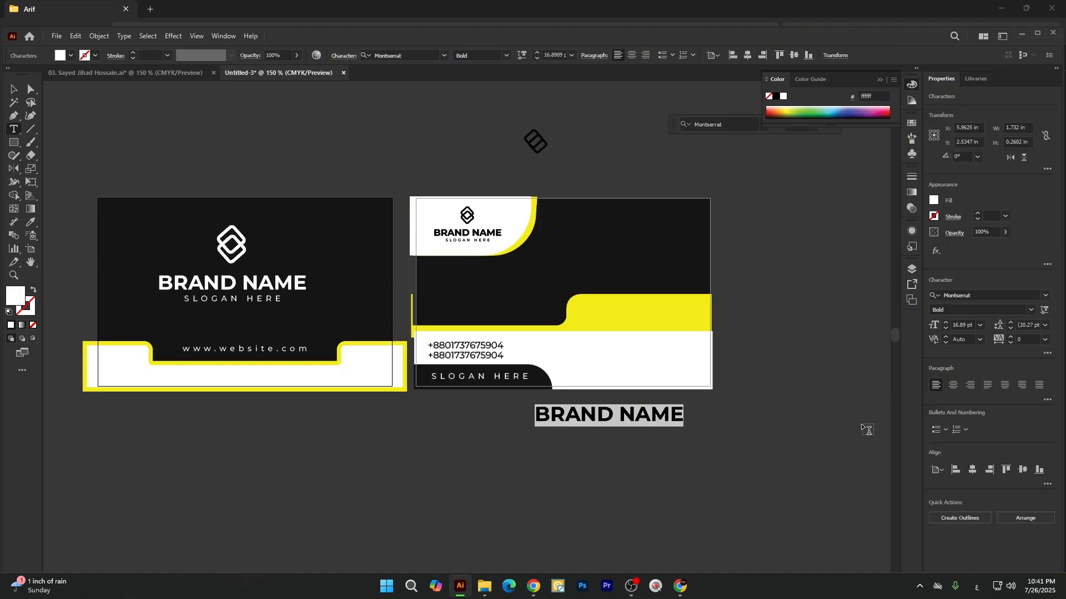
text(ة)
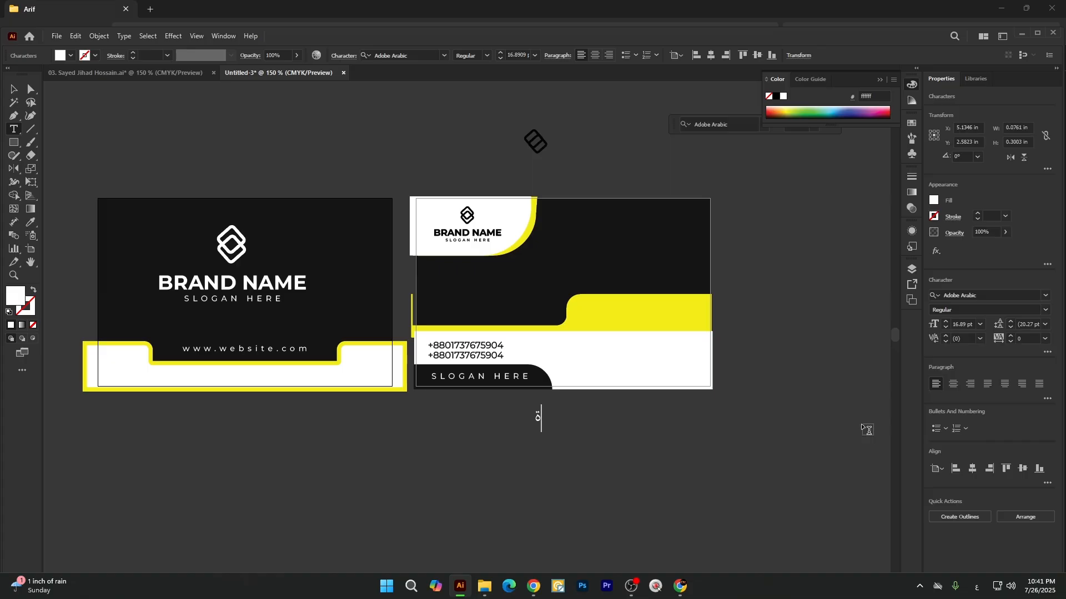
key(BackSpace)
text(شتيلا)
key(BackSpace)
key(BackSpace)
key(BackSpace)
key(BackSpace)
key(BackSpace)
Convert the cardholder's name to uppercase.
click(13, 90)
click(124, 36)
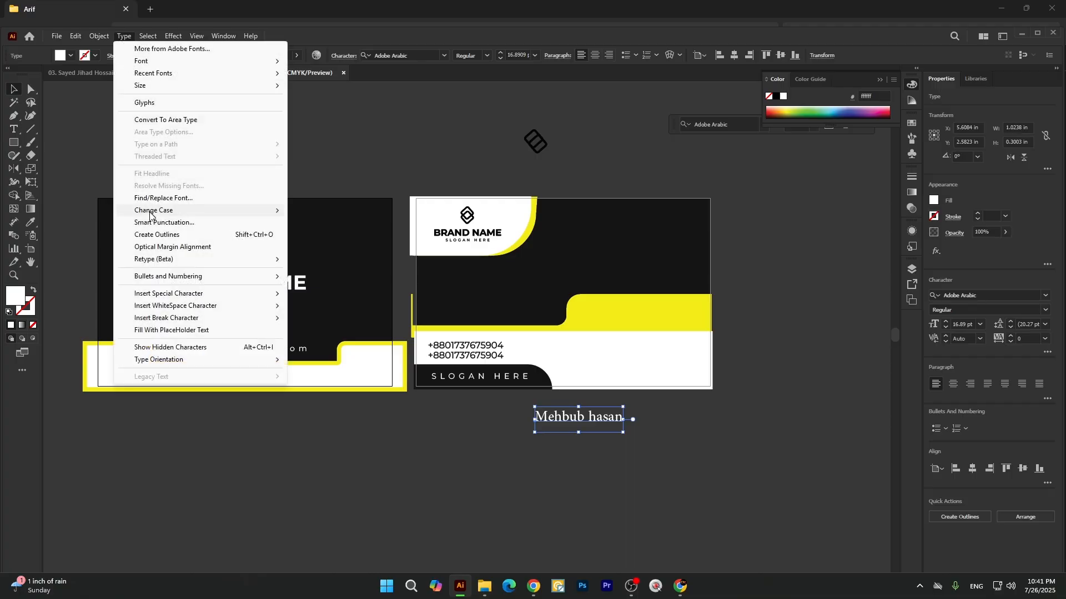
mouse_move(253, 211)
click(324, 215)
click(571, 452)
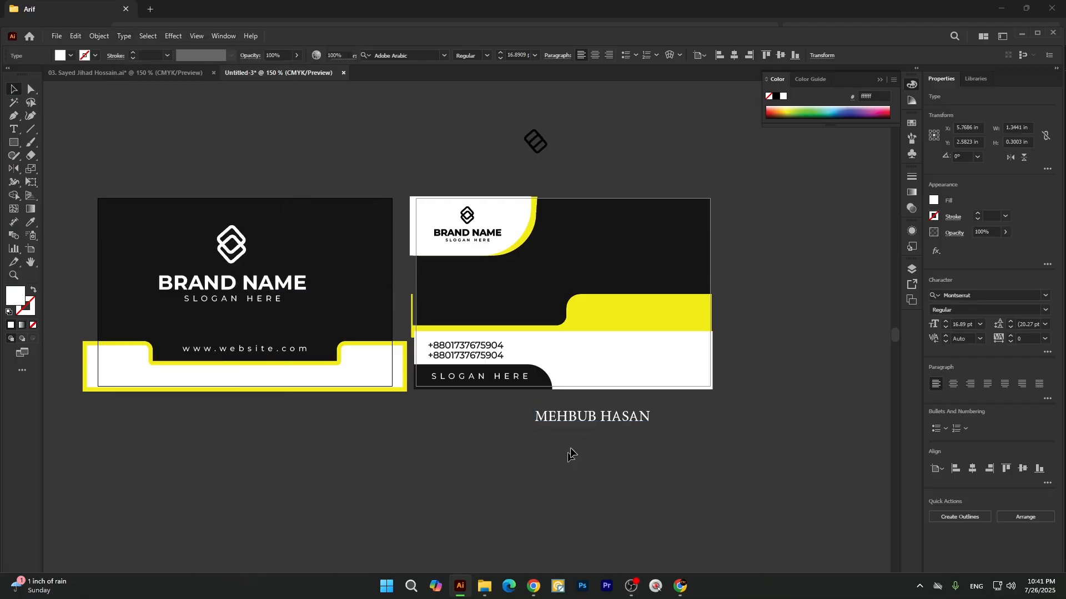
Move the name onto the raised part of the second card's yellow band and colour it with the card's dark fill (171717).
drag(577, 422, 629, 326)
click(630, 321)
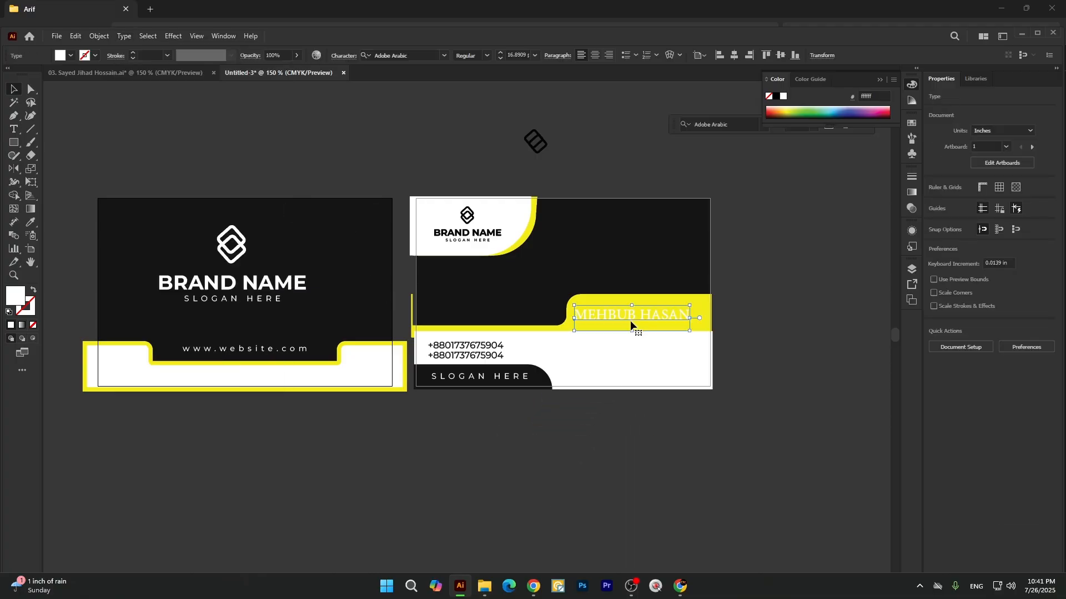
key(i)
click(644, 258)
key(v)
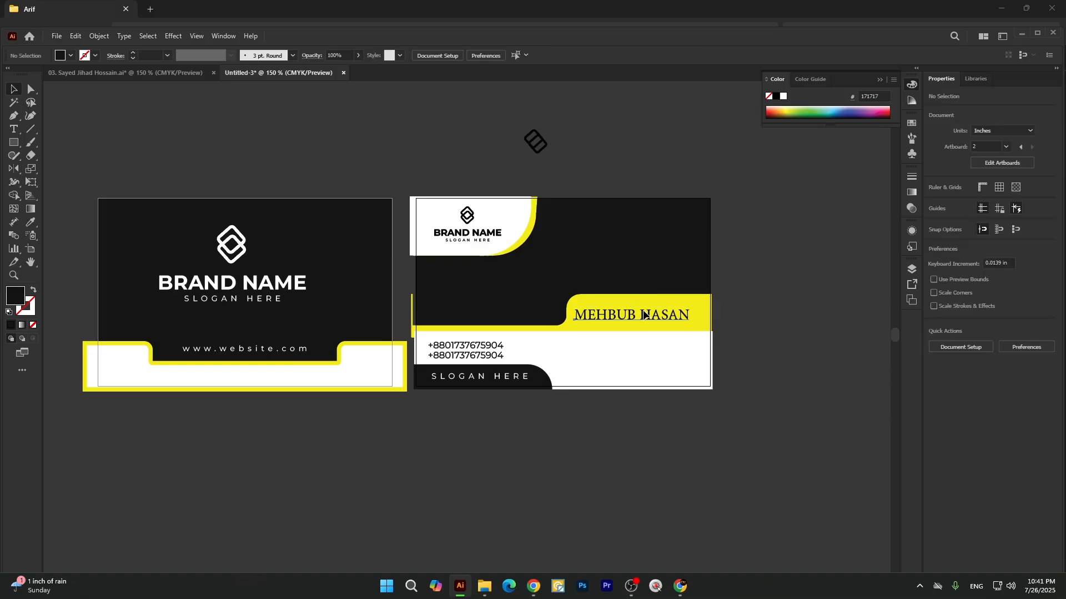
Duplicate the name directly below itself on the yellow band and replace the copy's text with "Graphic Designer".
mouse_move(645, 311)
mouse_down()
mouse_move(655, 307)
mouse_move(655, 322)
mouse_up()
scroll(682, 309, up, 1)
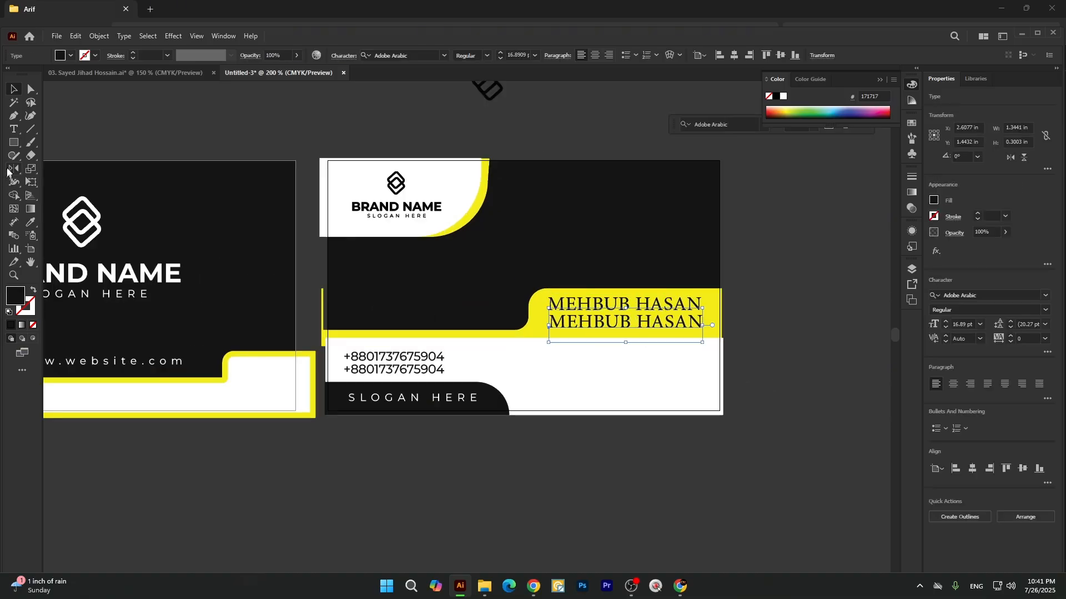
click(15, 132)
drag(549, 322, 746, 328)
text(Gr)
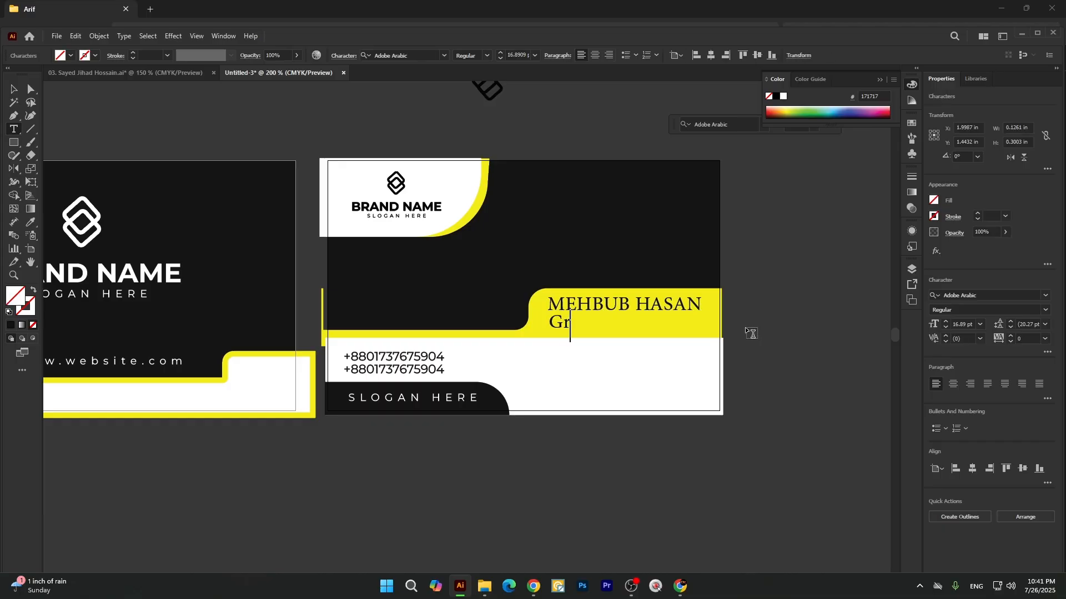
text(aphic Designer)
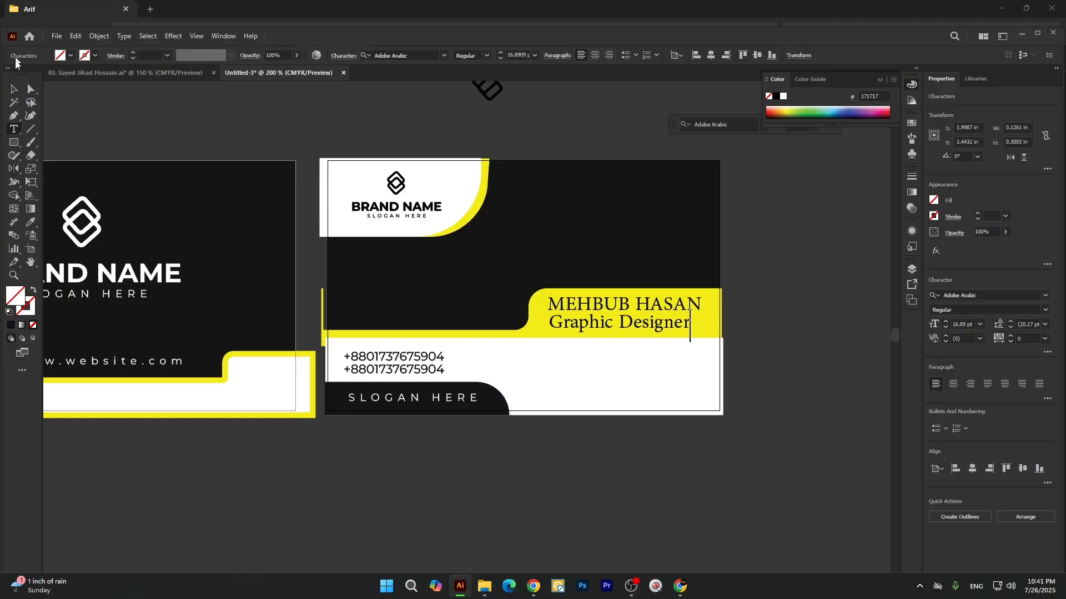
click(13, 88)
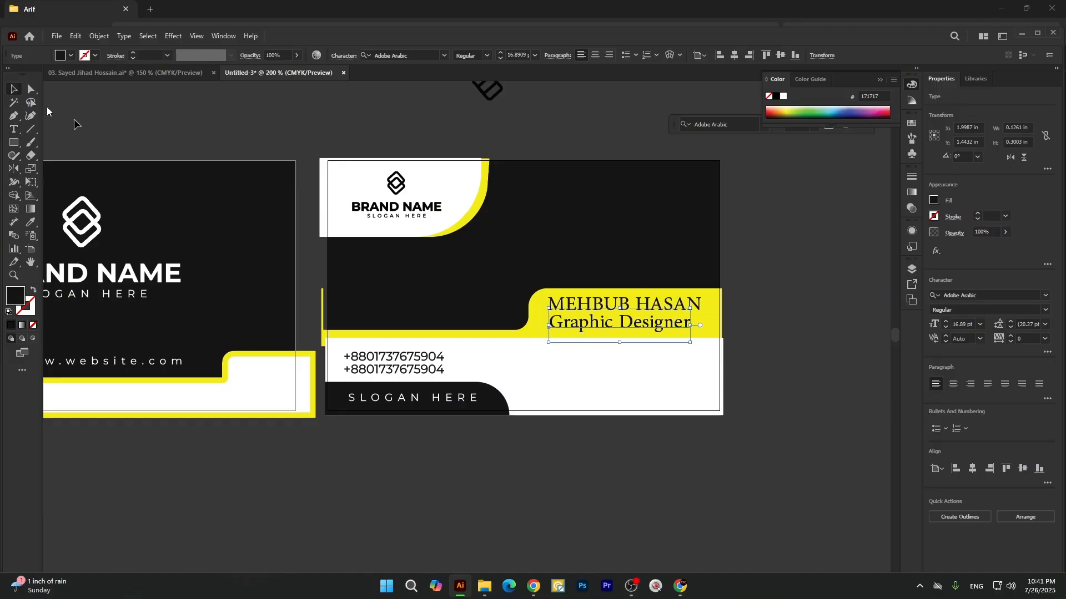
Scale the "Graphic Designer" text down to about 13.2 pt and centre it beneath the name.
drag(691, 325, 654, 322)
drag(364, 244, 466, 244)
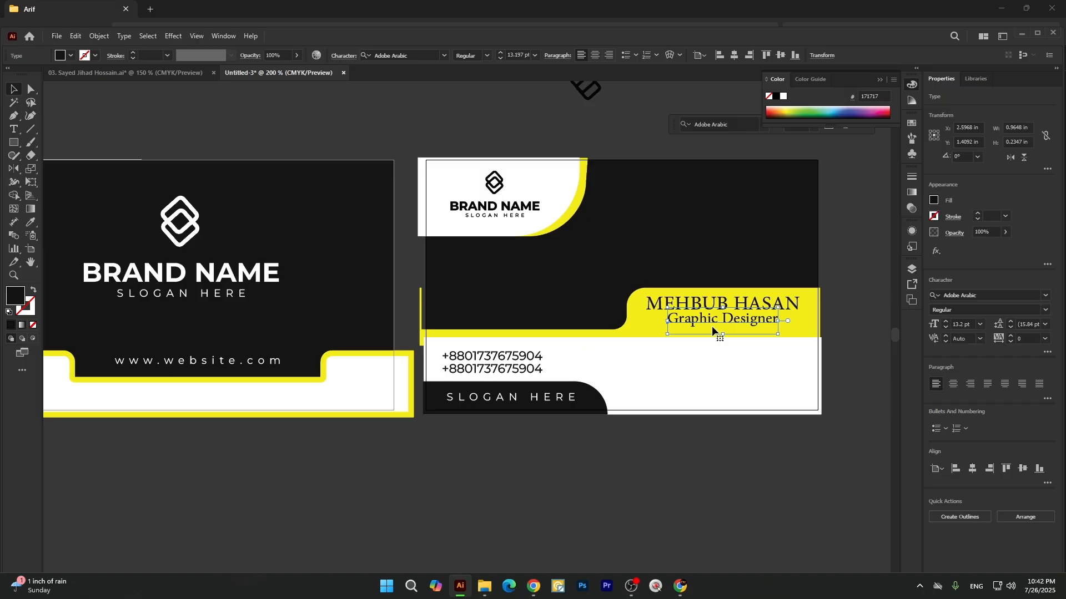
click(654, 456)
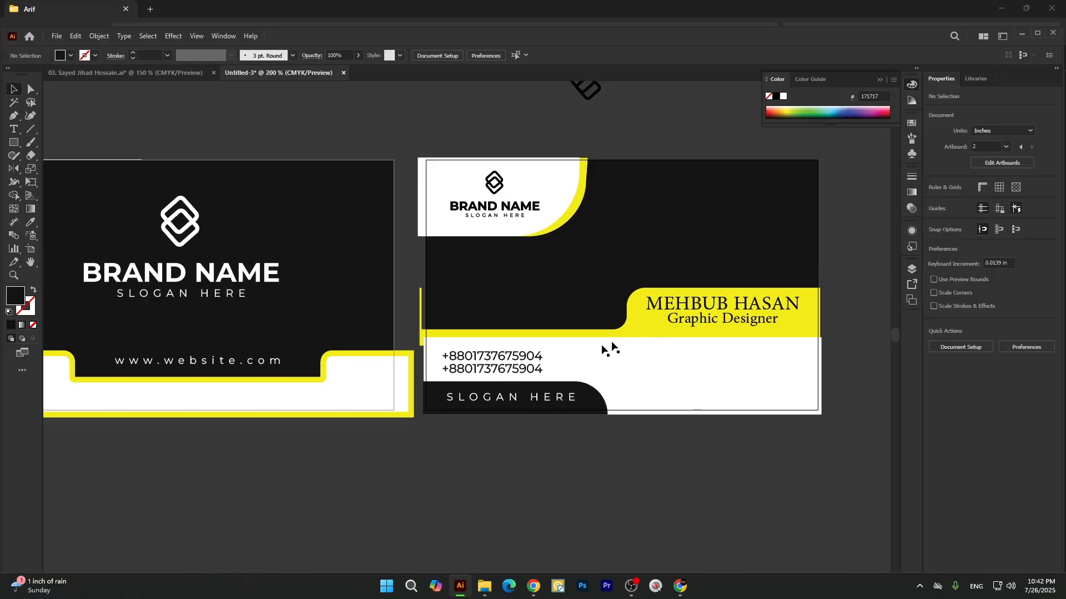
click(14, 129)
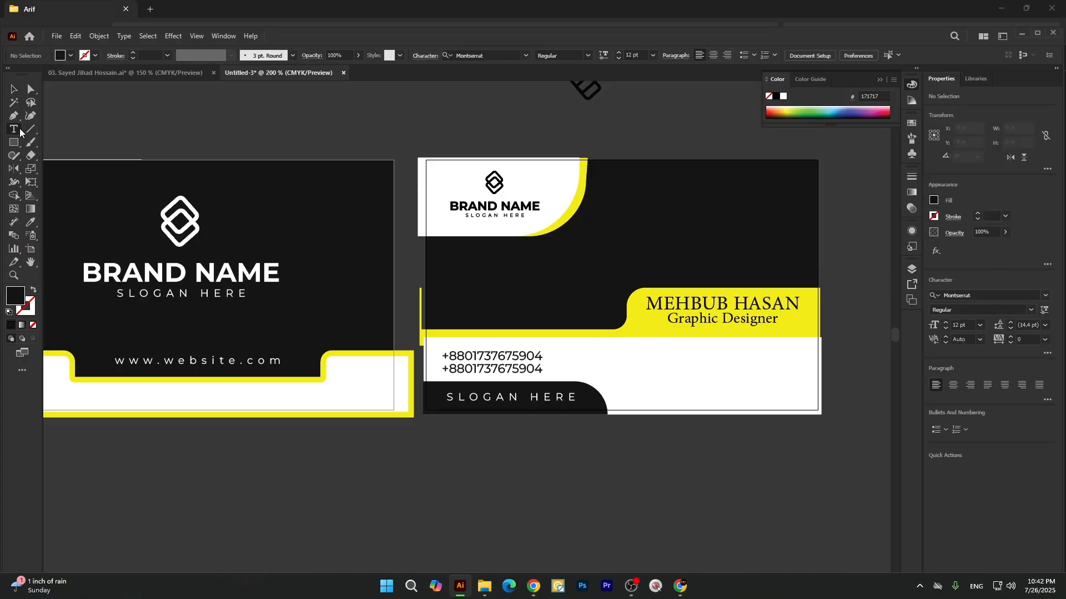
click(13, 89)
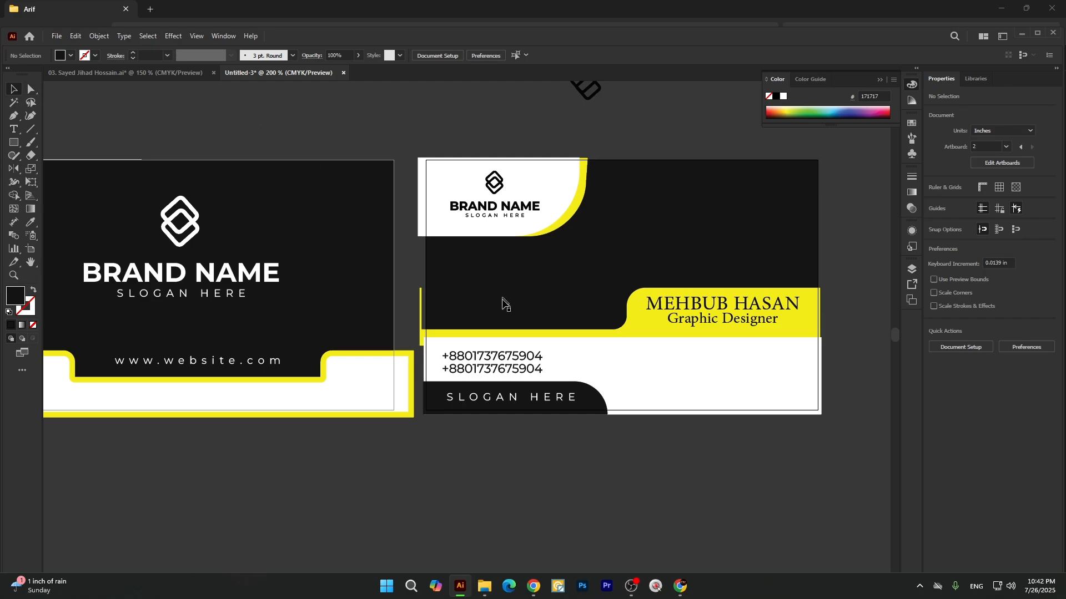
scroll(508, 360, right, 5)
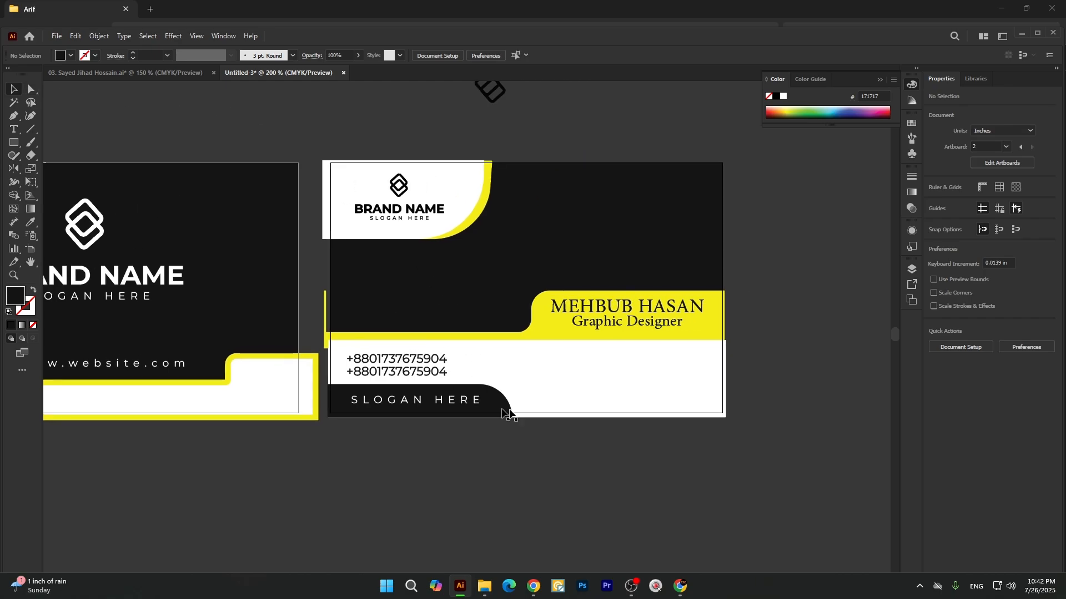
scroll(587, 372, up, 2)
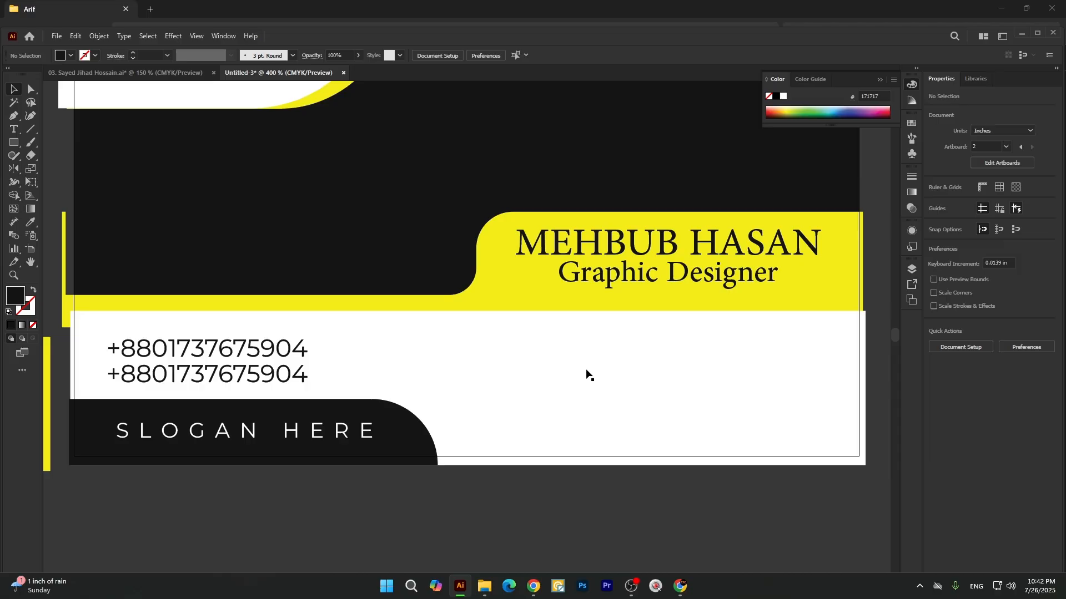
scroll(576, 358, down, 1)
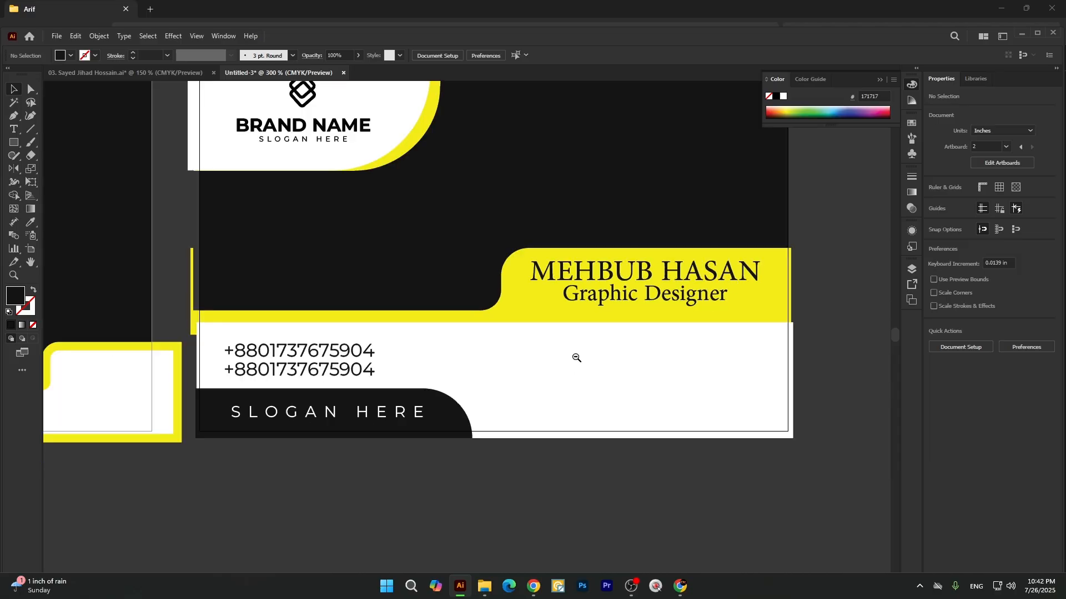
scroll(576, 358, down, 1)
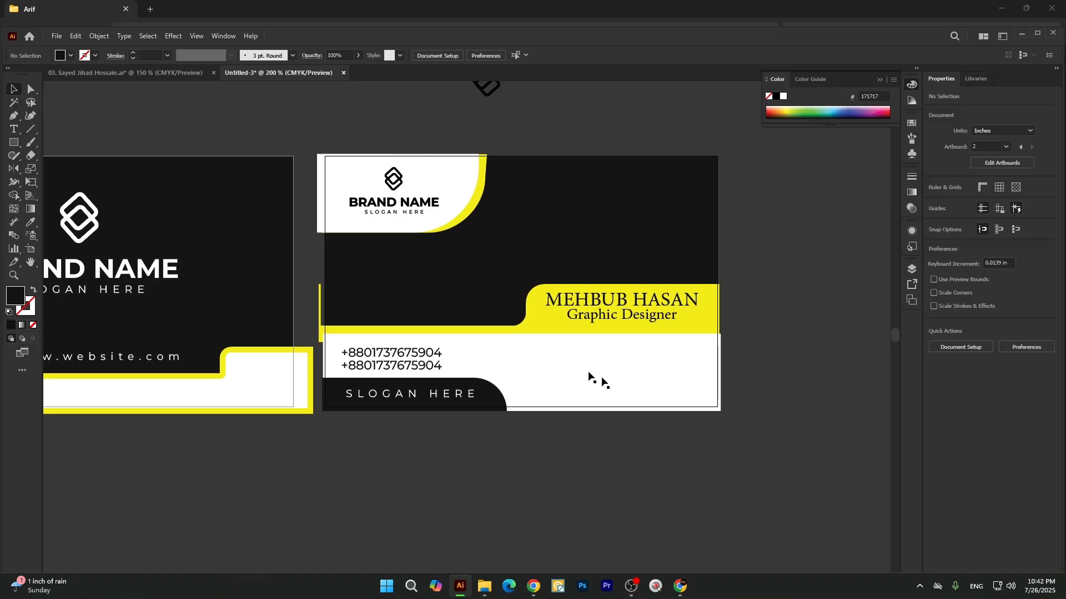
Ungroup the two phone-number lines on the second card and place a copy of one beneath the "Graphic Designer" text.
right_click(415, 366)
click(448, 222)
click(416, 426)
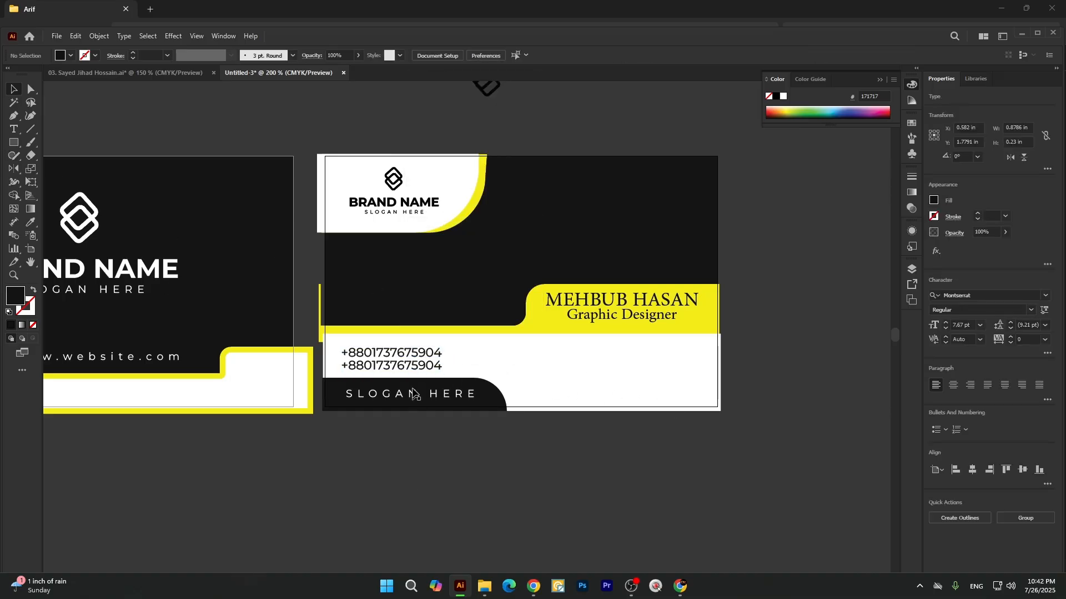
drag(411, 351, 642, 361)
click(642, 361)
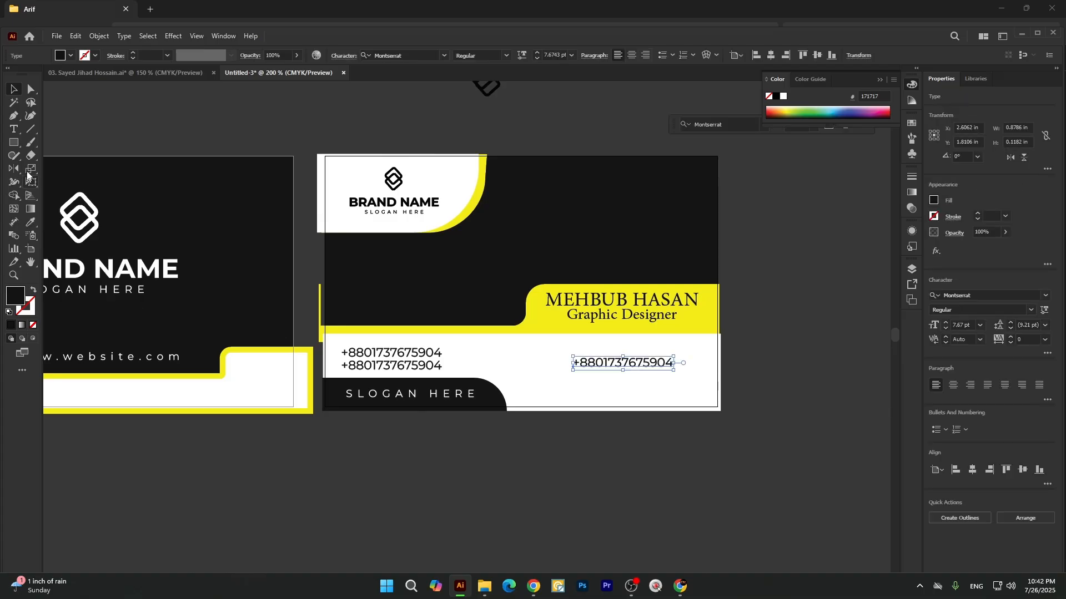
Replace the copied phone number beneath the job title with the cardholder's e-mail address.
click(15, 130)
scroll(638, 383, up, 2)
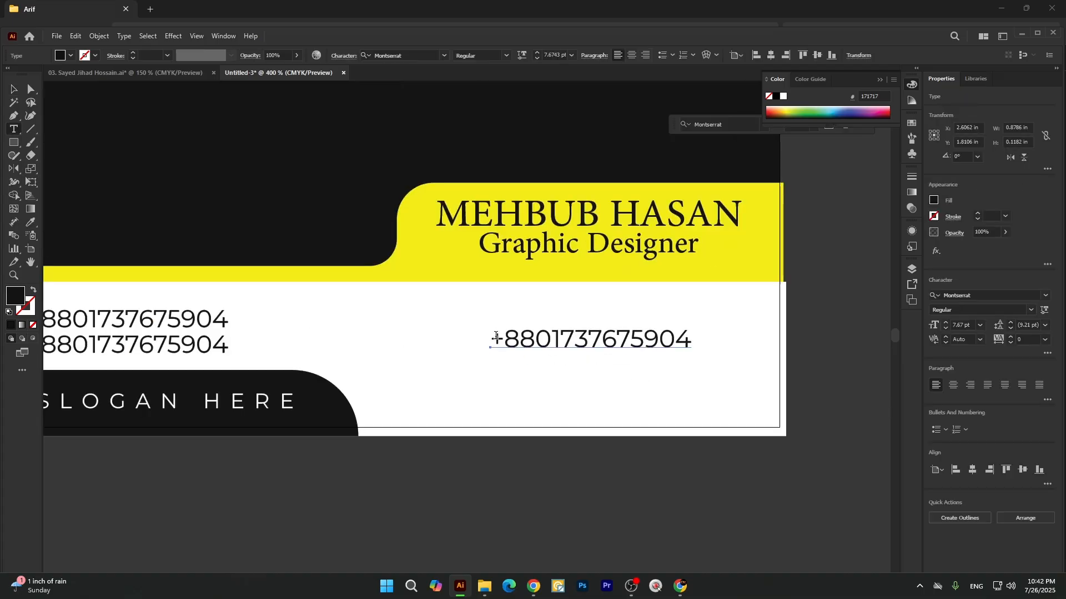
drag(496, 337, 722, 349)
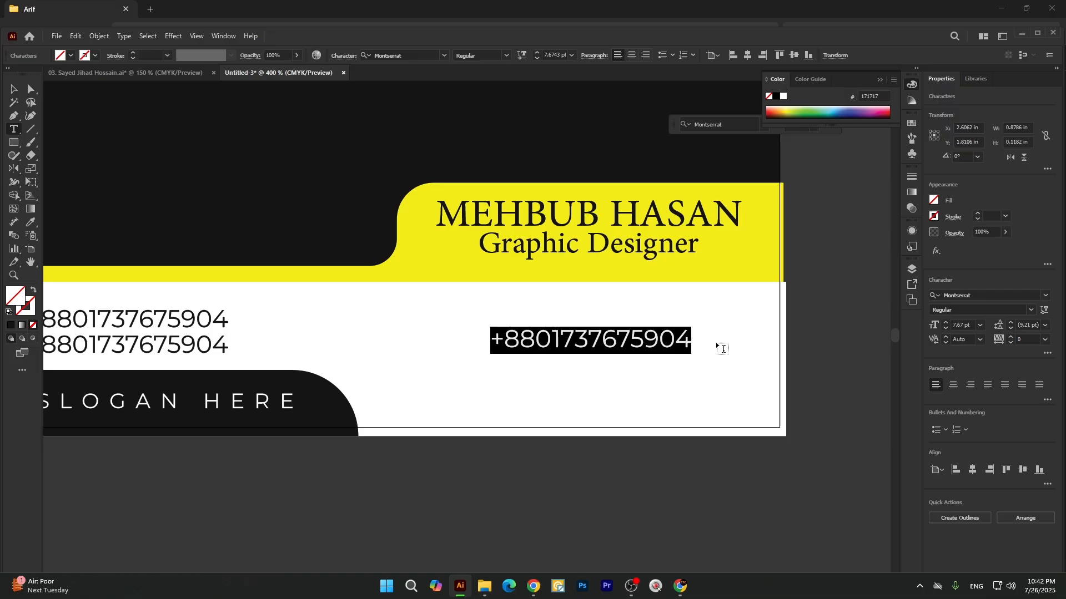
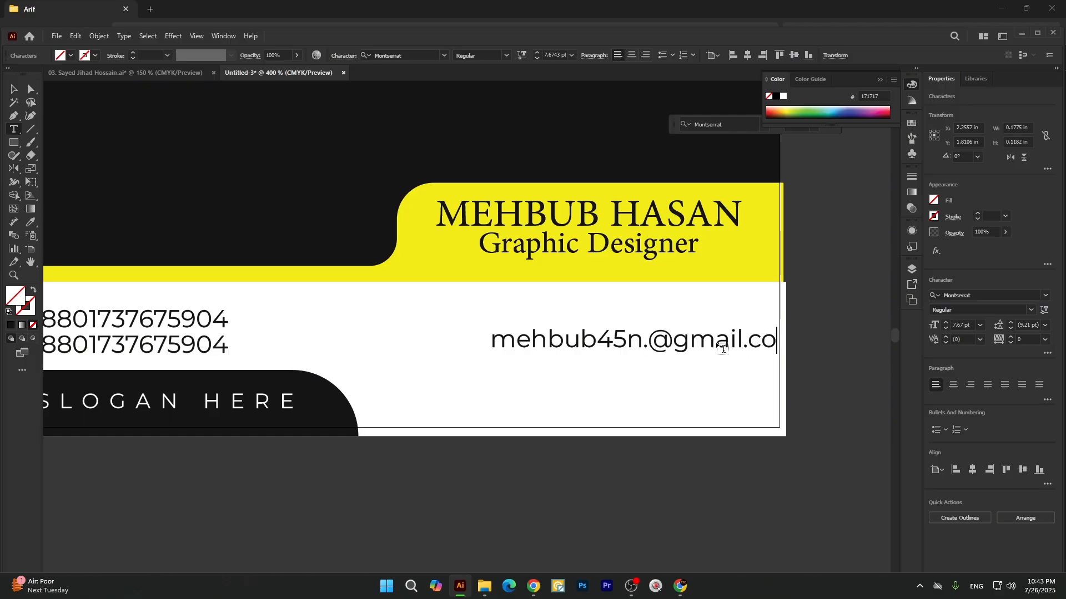
click(12, 90)
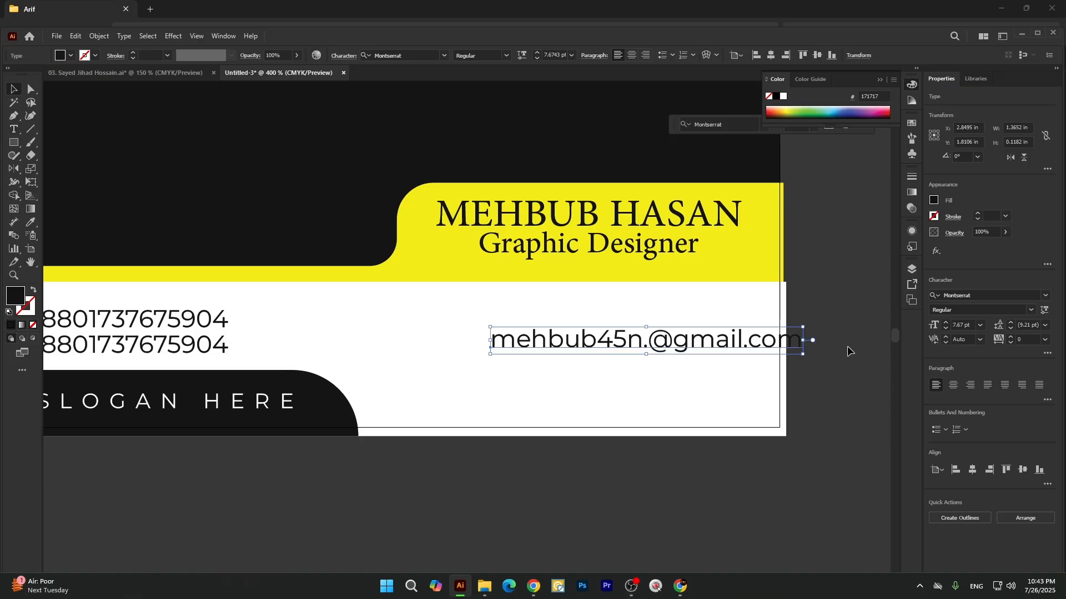
Scale the e-mail text down to about 6.4 pt and move it just below the yellow band, inside the card edge.
drag(805, 339, 777, 351)
drag(750, 342, 719, 327)
click(840, 364)
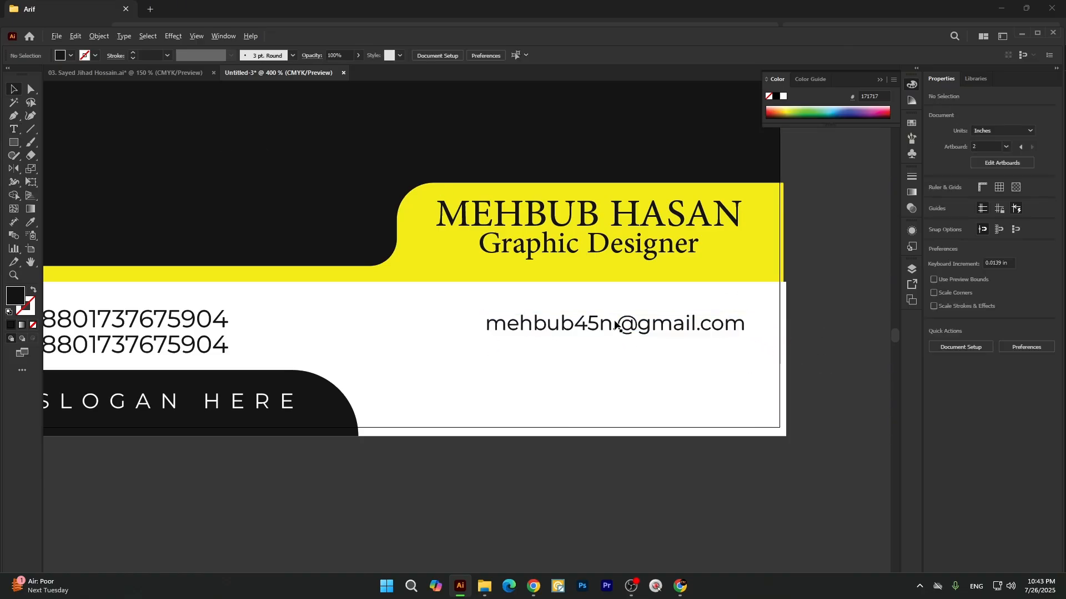
drag(614, 323, 614, 347)
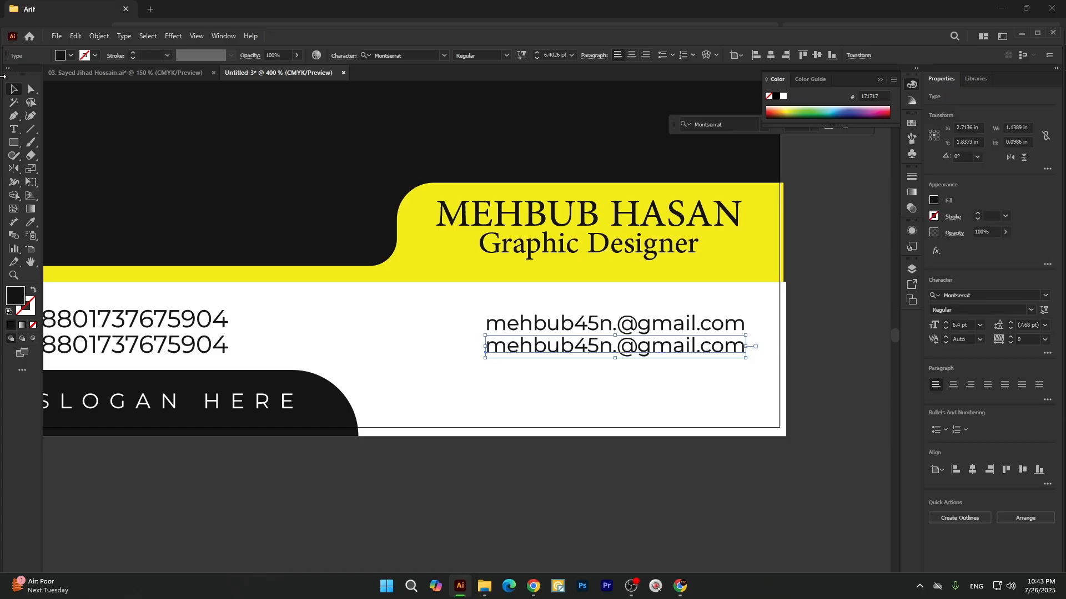
key(t)
drag(480, 348, 795, 377)
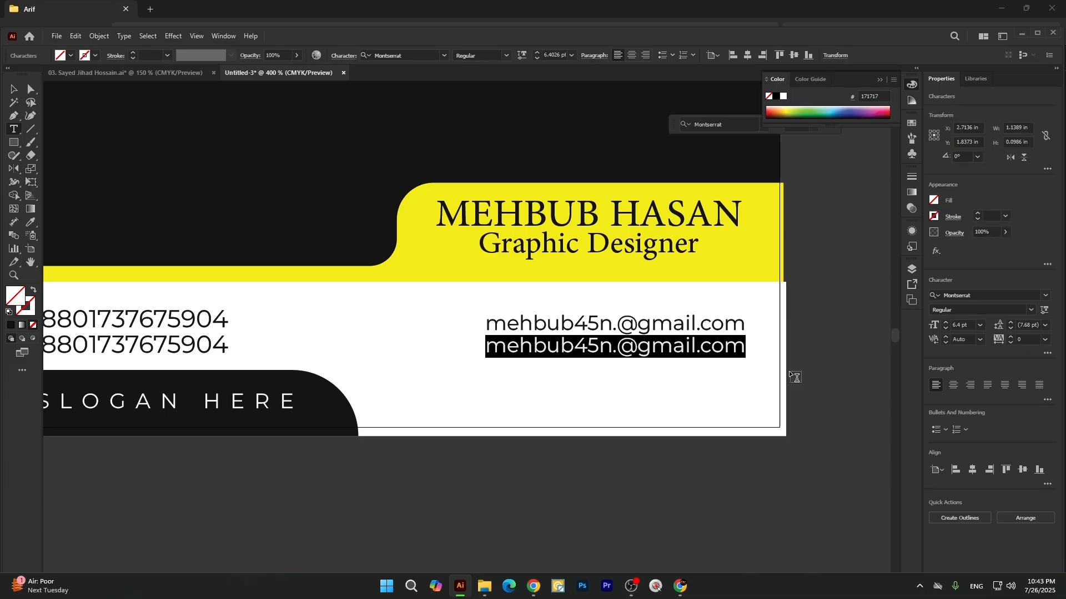
text(w)
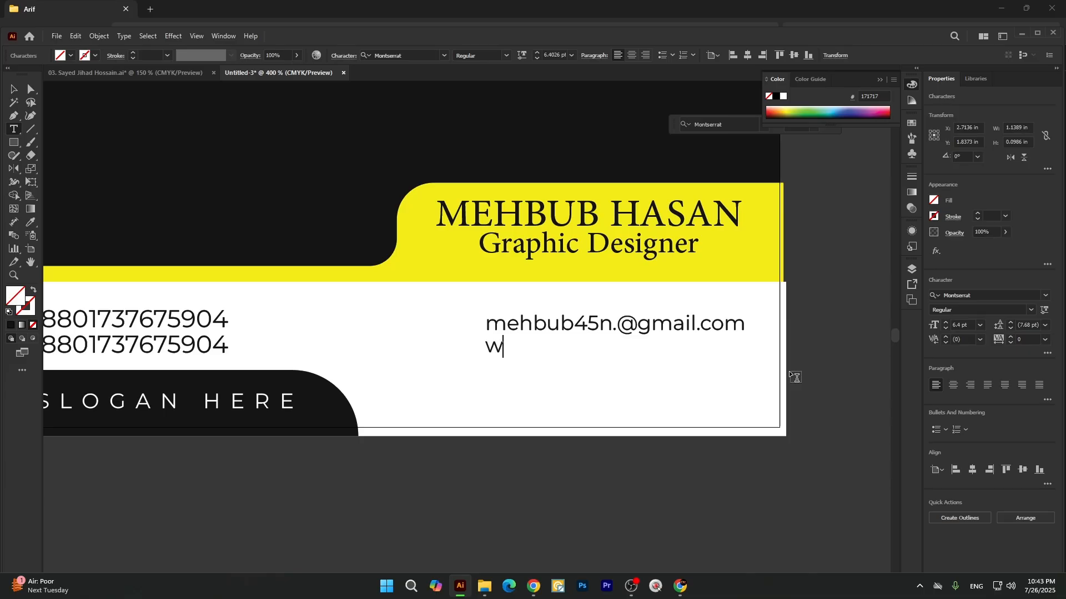
text(ww.your)
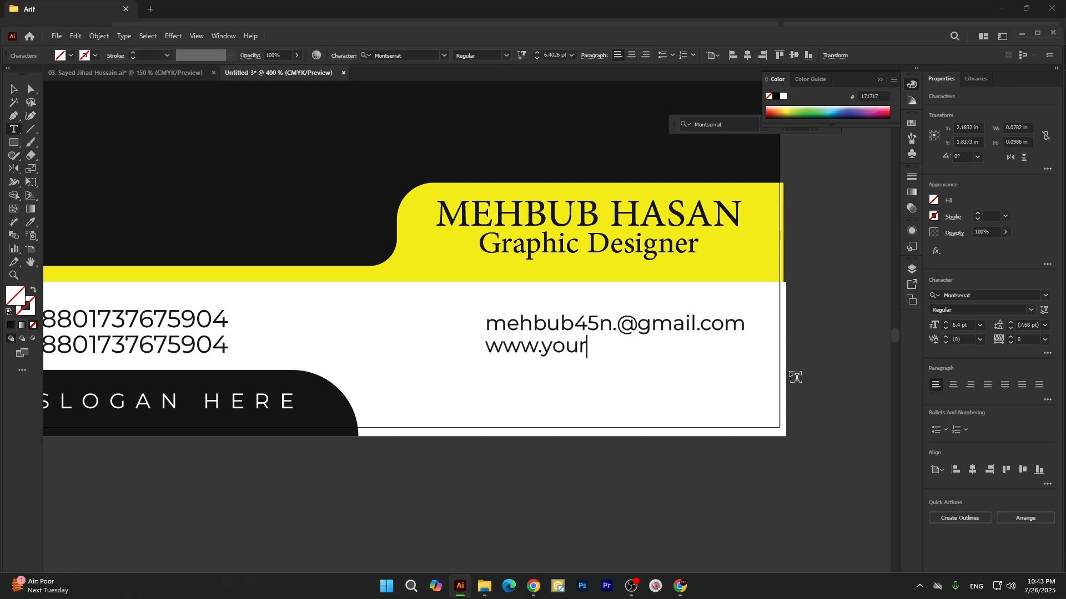
text(e)
key(BackSpace)
text(wb)
key(BackSpace)
text(ebsite.com)
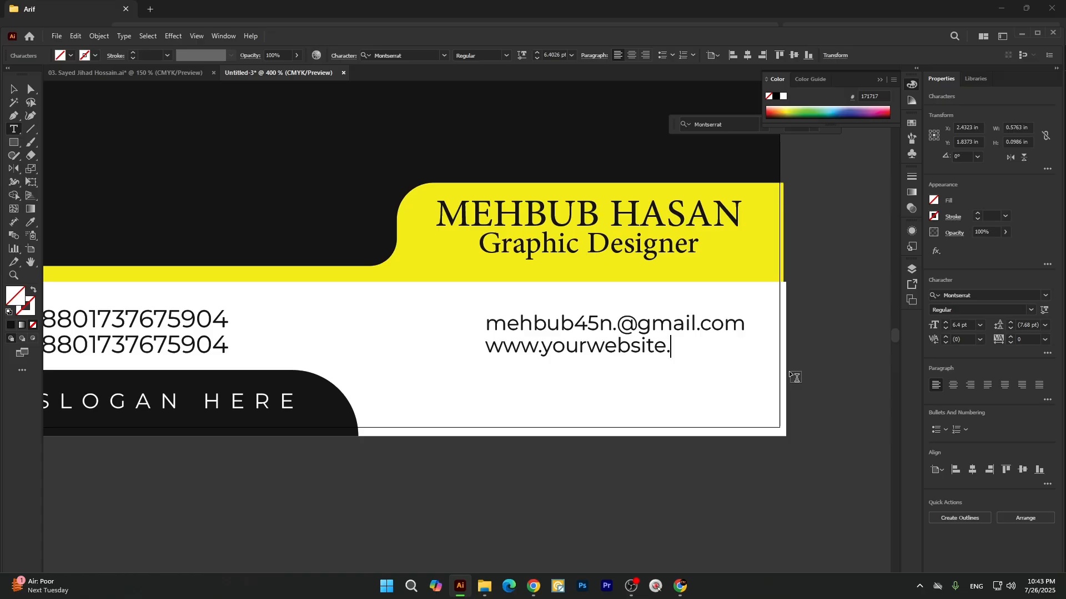
click(13, 89)
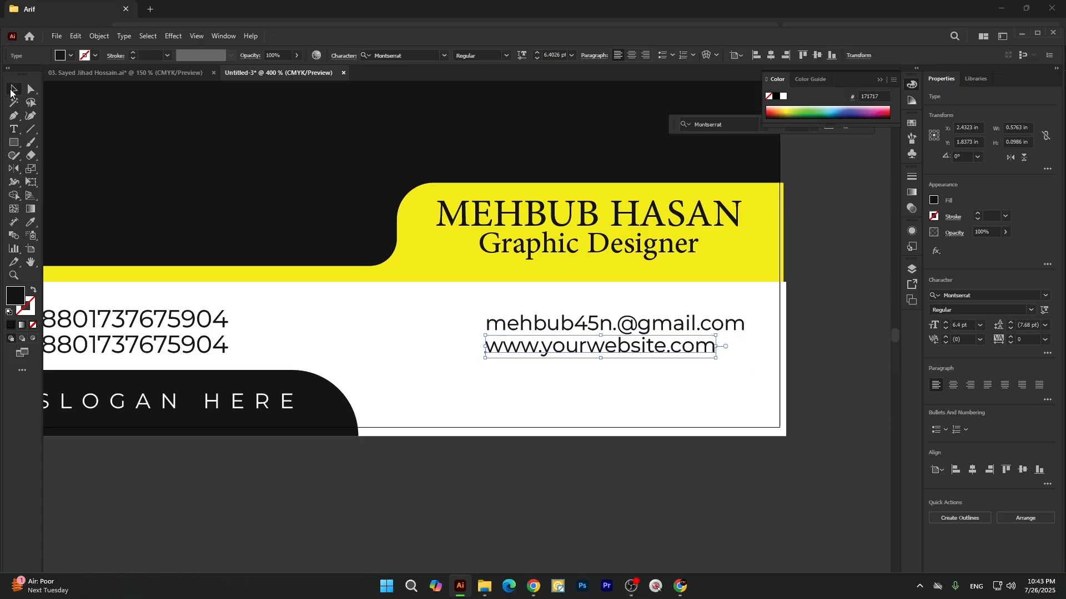
click(628, 425)
Duplicate the website line below itself, replace the copy's text with the city and country, and space it evenly with the lines above.
drag(596, 355, 595, 373)
click(12, 128)
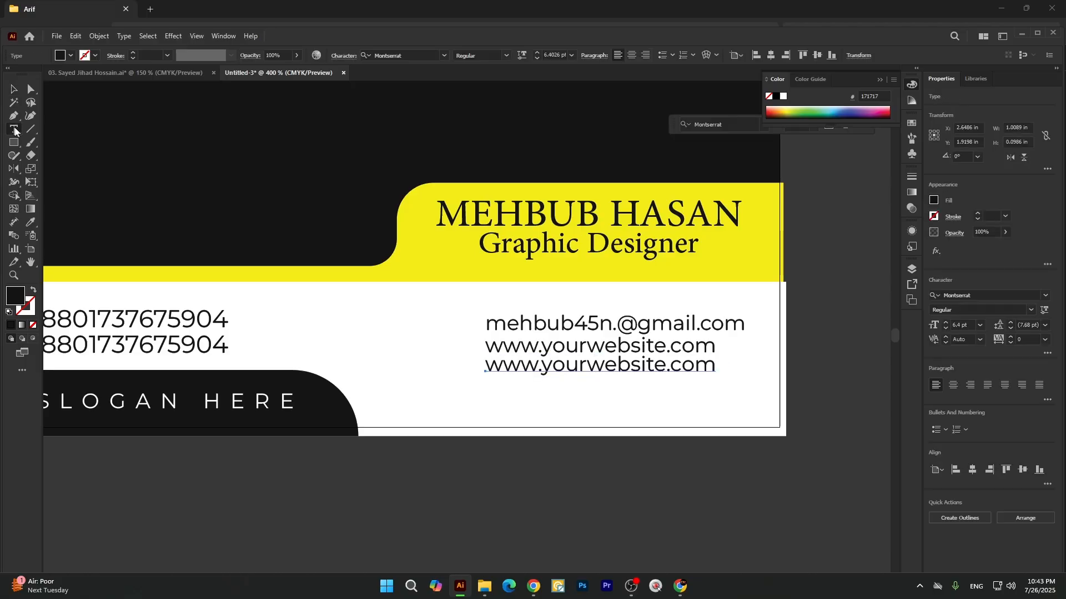
drag(487, 367, 832, 396)
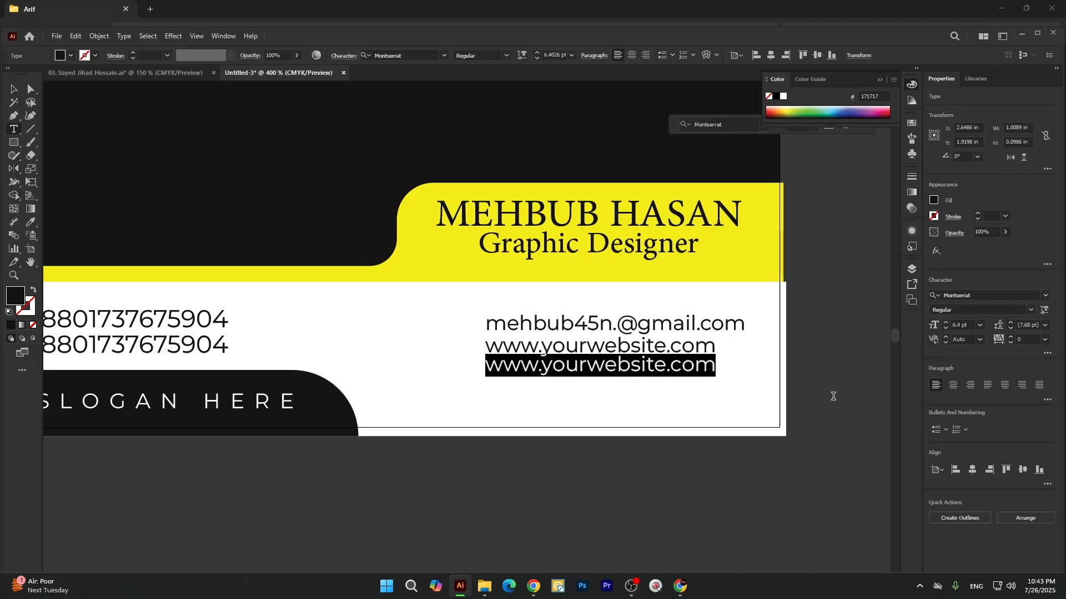
text(Dhaka)
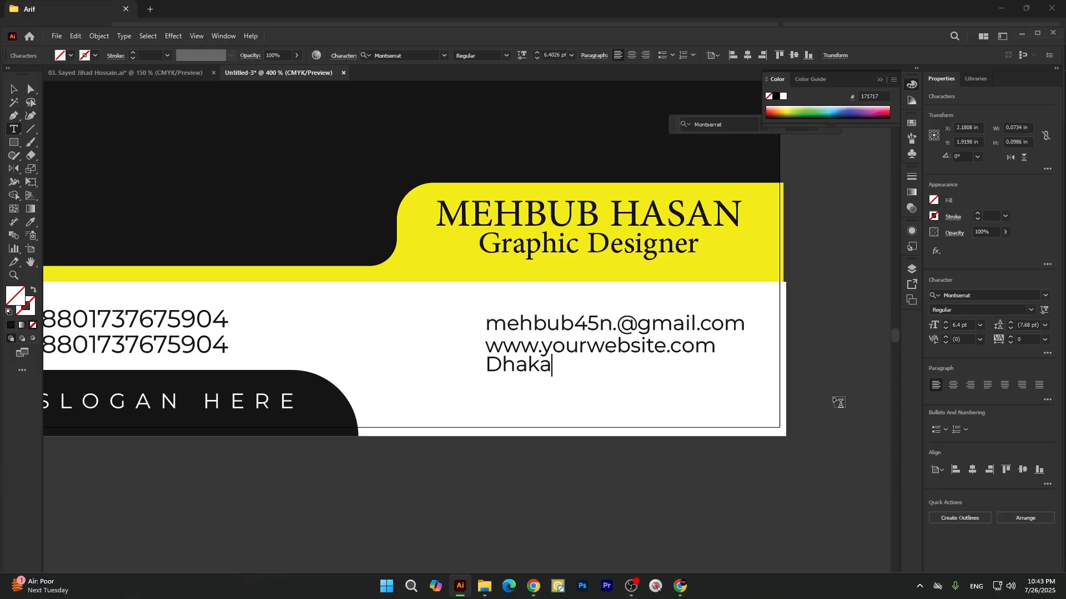
text(, Bang)
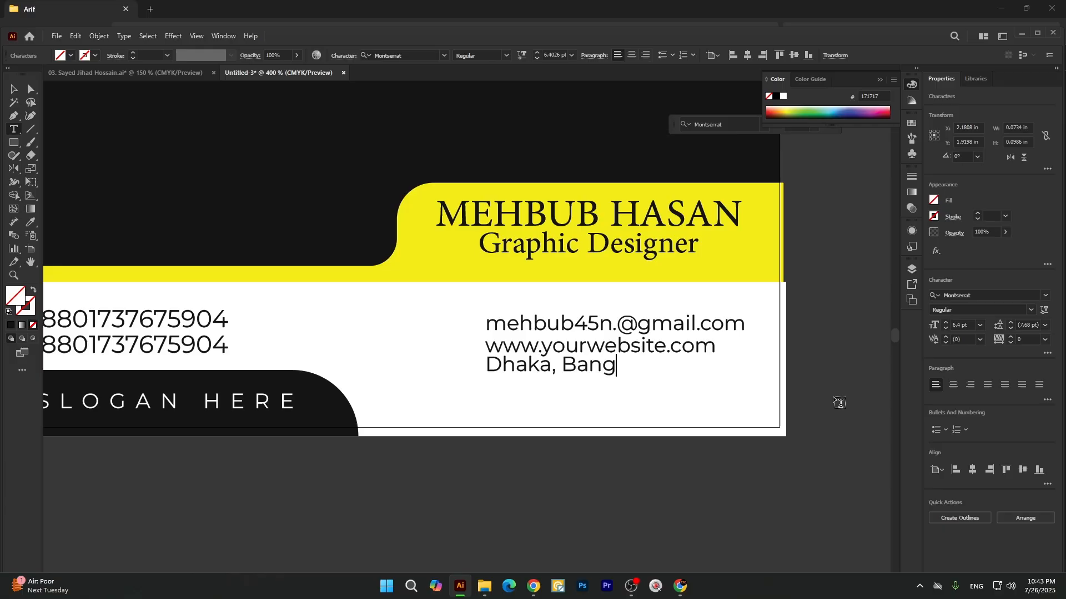
text(ladesh)
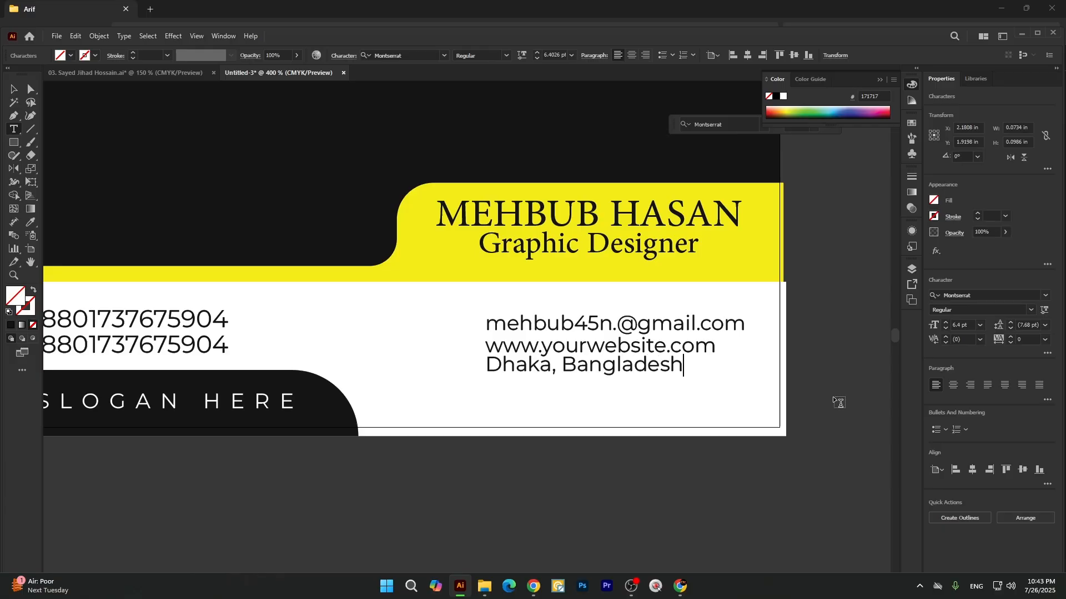
click(14, 89)
click(434, 470)
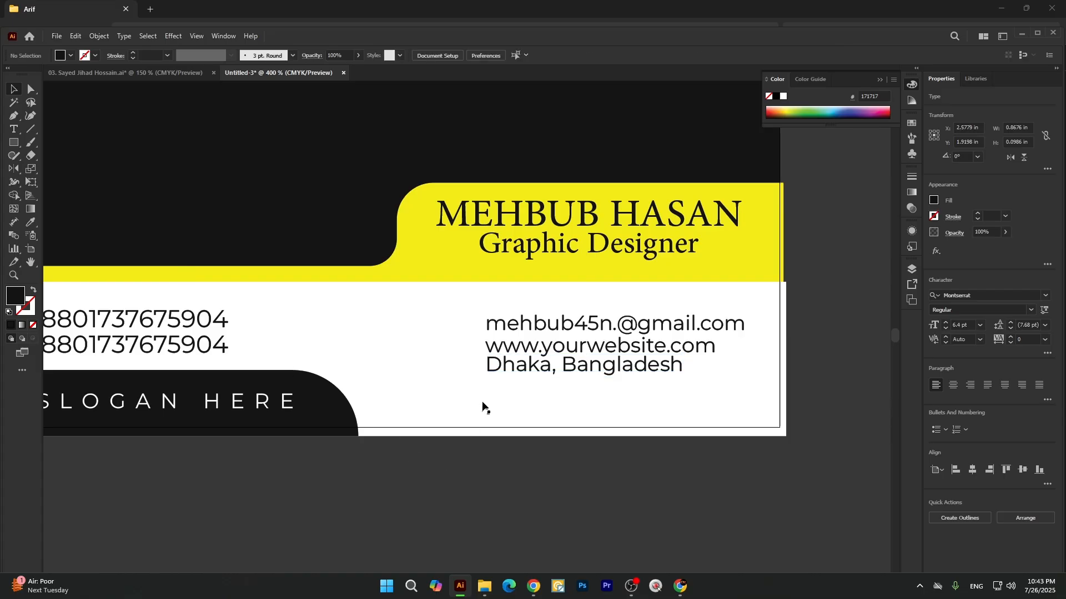
drag(515, 365, 515, 371)
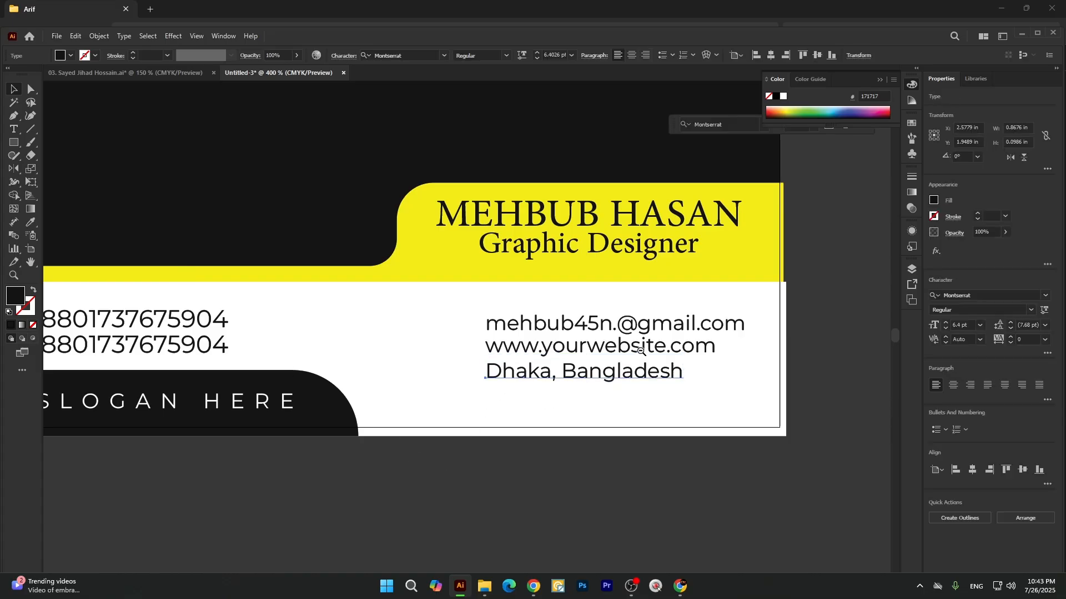
Delete the leftover black logo icon lying above the second card.
scroll(477, 311, down, 3)
scroll(261, 276, up, 1)
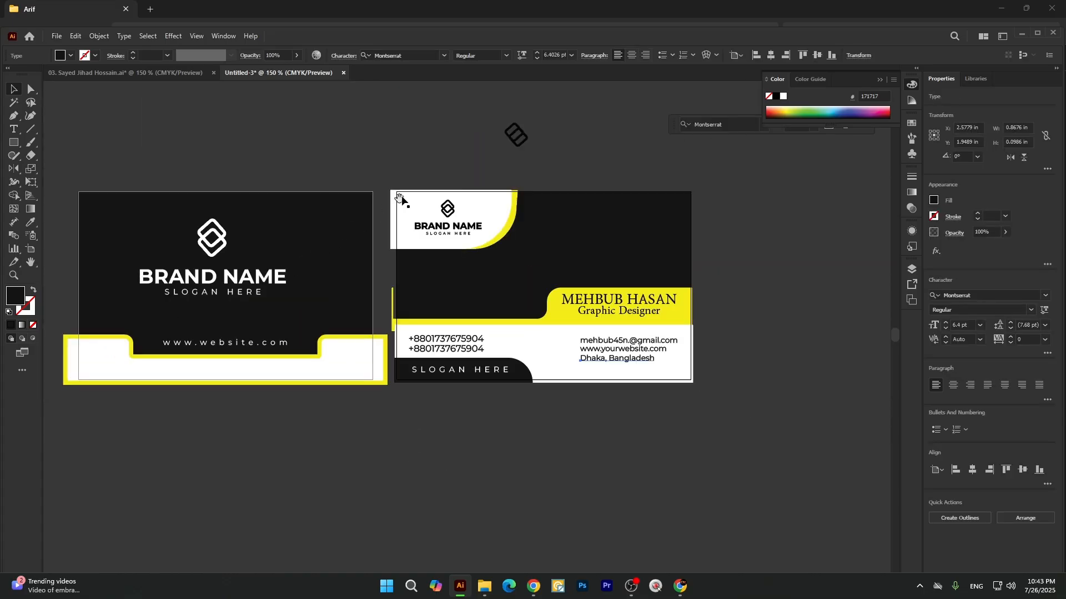
drag(460, 116, 553, 142)
key(Delete)
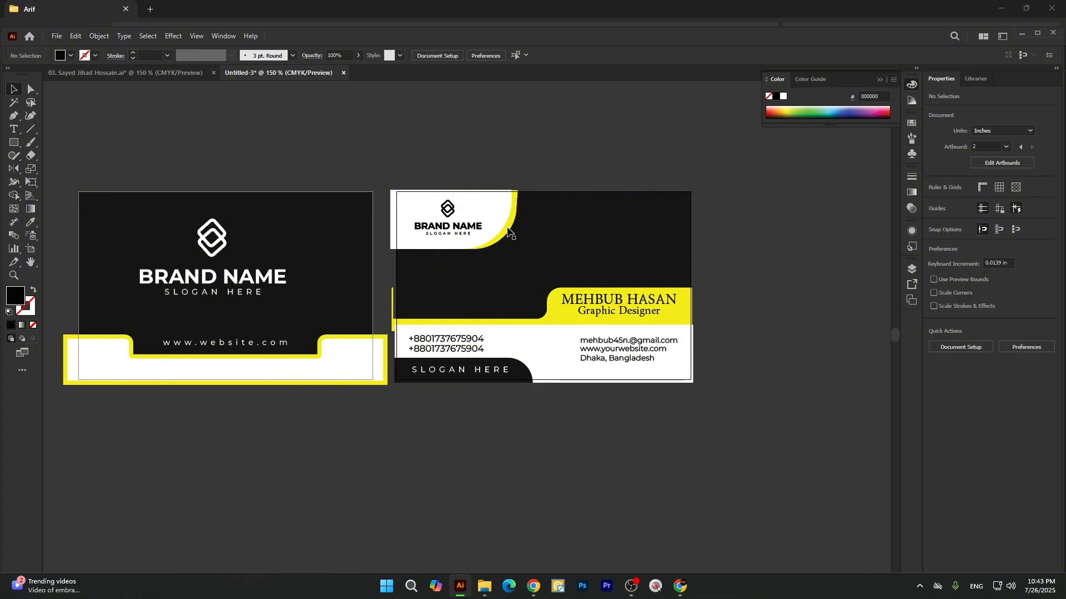
Switch to Chrome, open Vecteezy's orange and blue business card template in the "Business card design" image results, and copy the image.
click(533, 592)
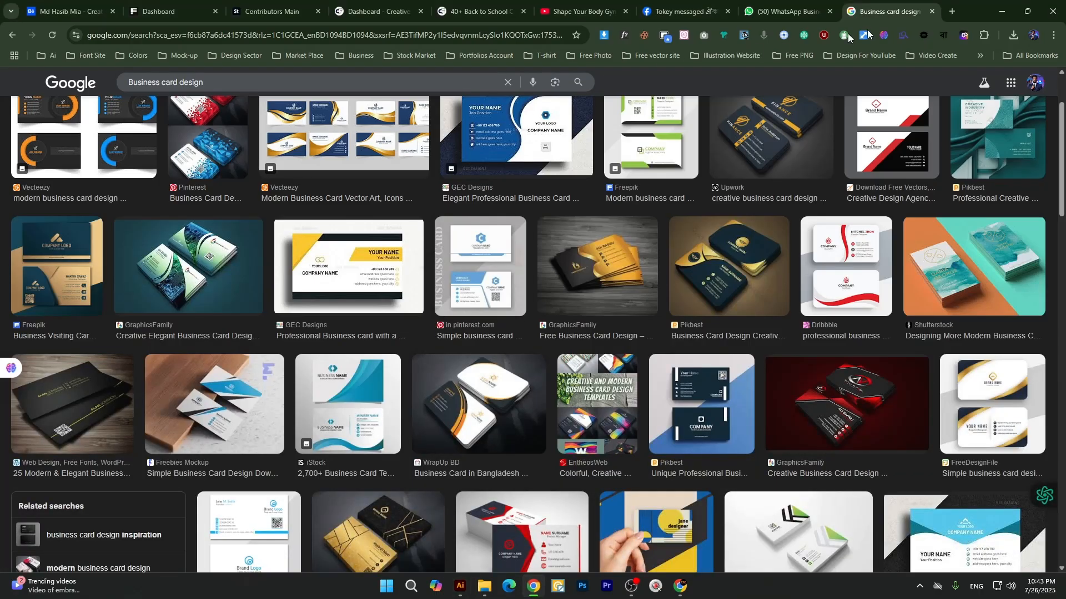
scroll(449, 356, up, 2)
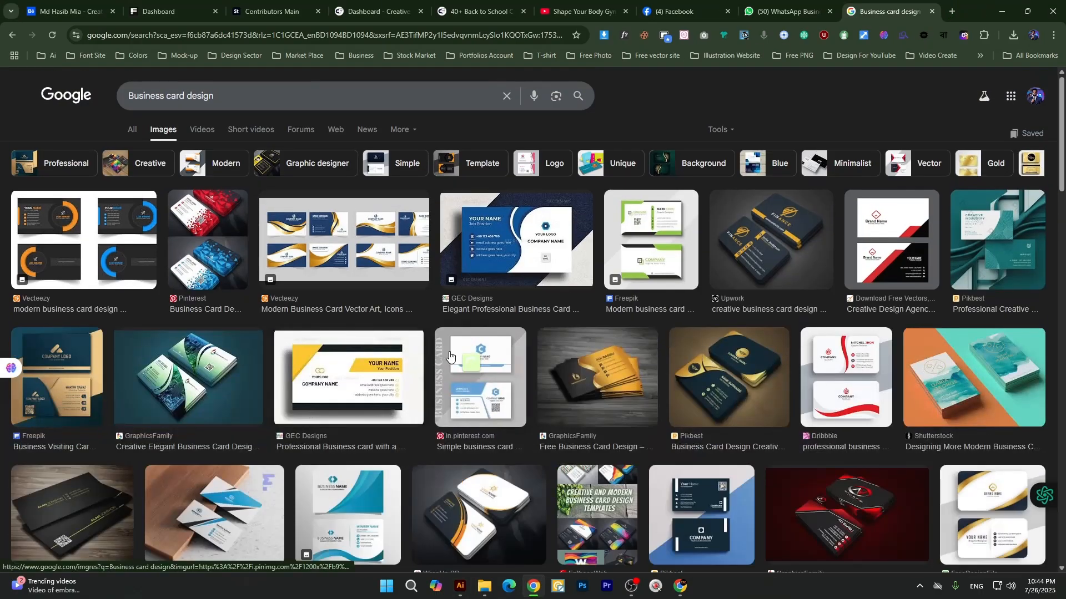
scroll(449, 356, down, 7)
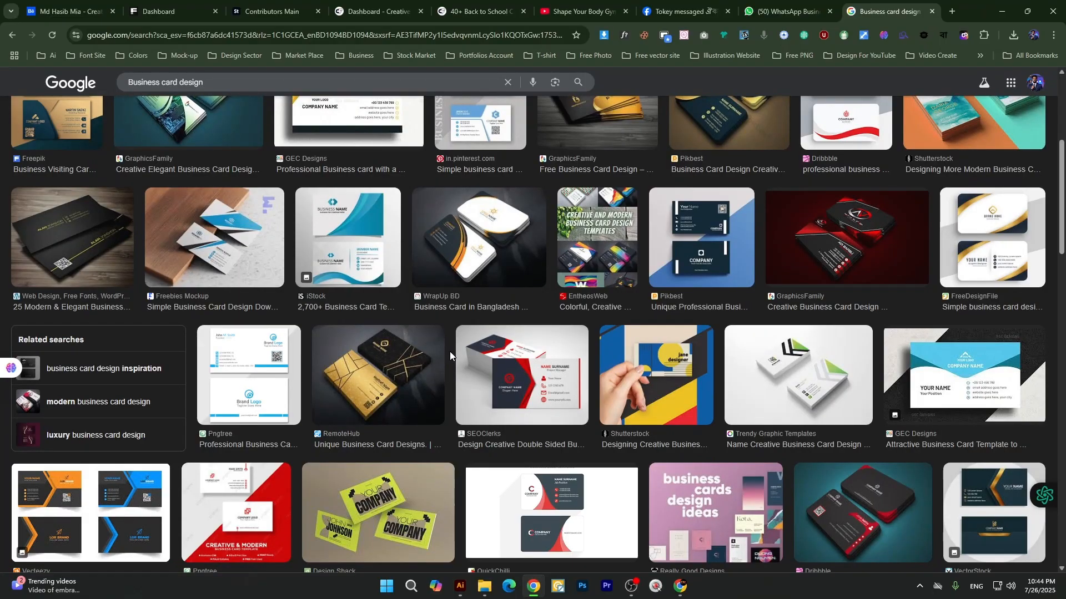
scroll(450, 358, down, 2)
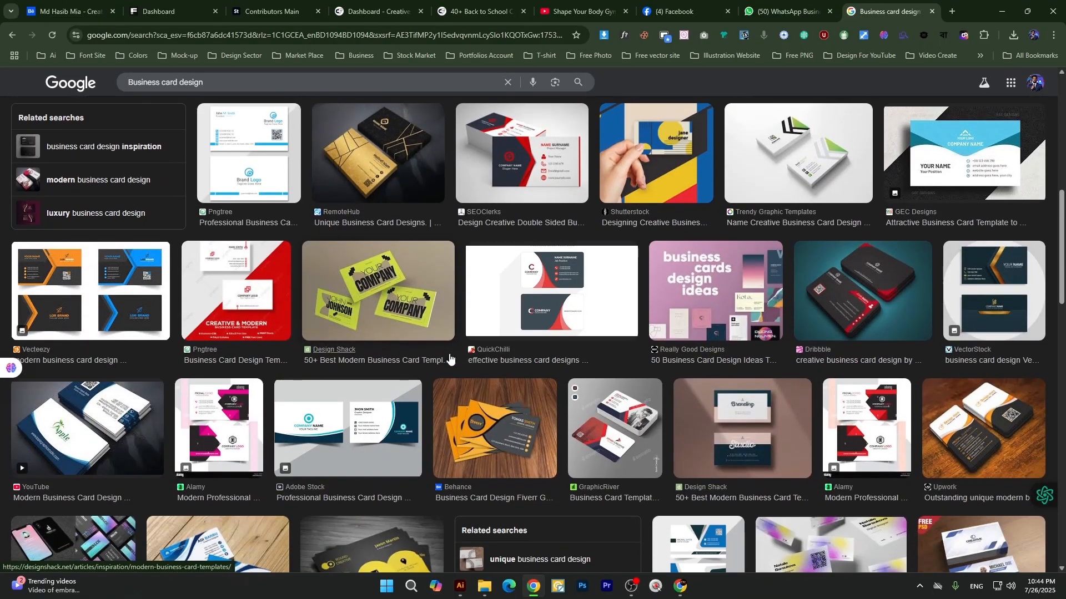
click(59, 278)
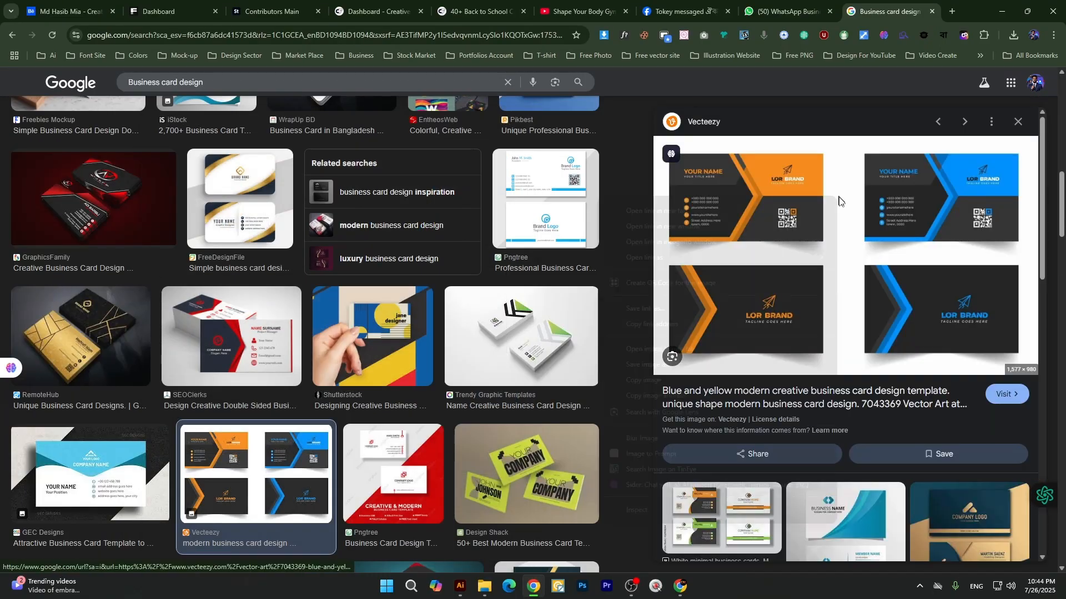
right_click(836, 198)
click(651, 379)
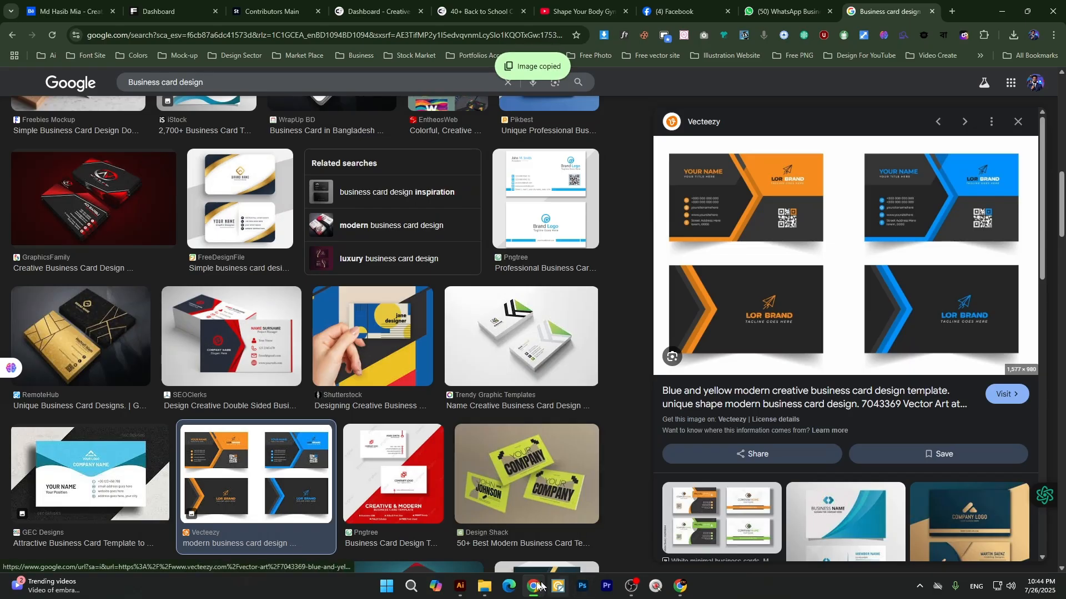
Switch to Illustrator, paste the template image, scale it to about 6.7 × 4.2 in and place it below the second card.
click(460, 586)
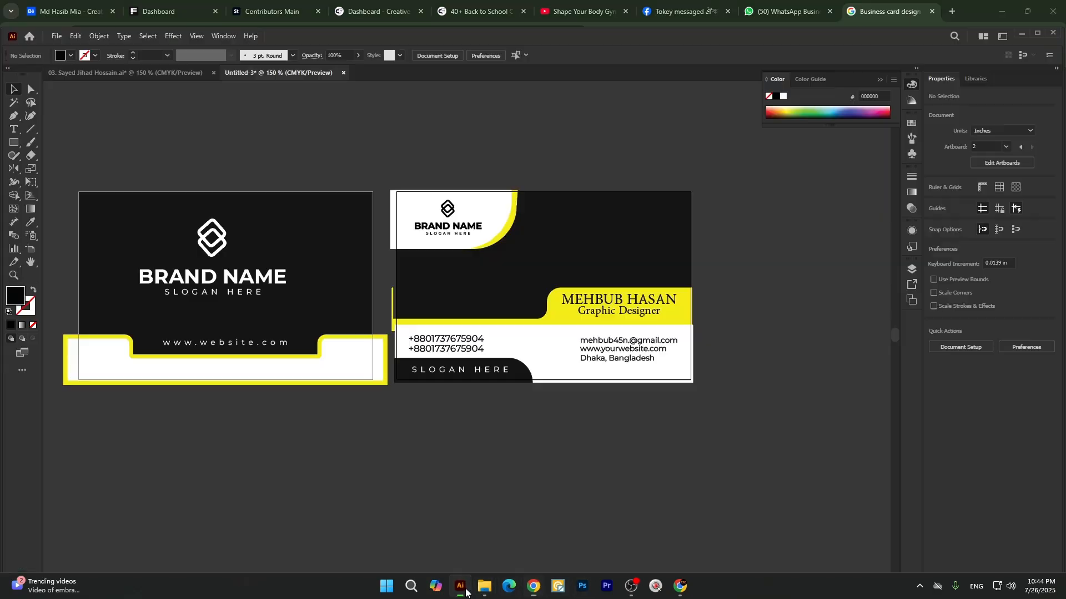
key(ctrl+v)
key(ctrl+minus)
key(ctrl+minus)
key(ctrl+minus)
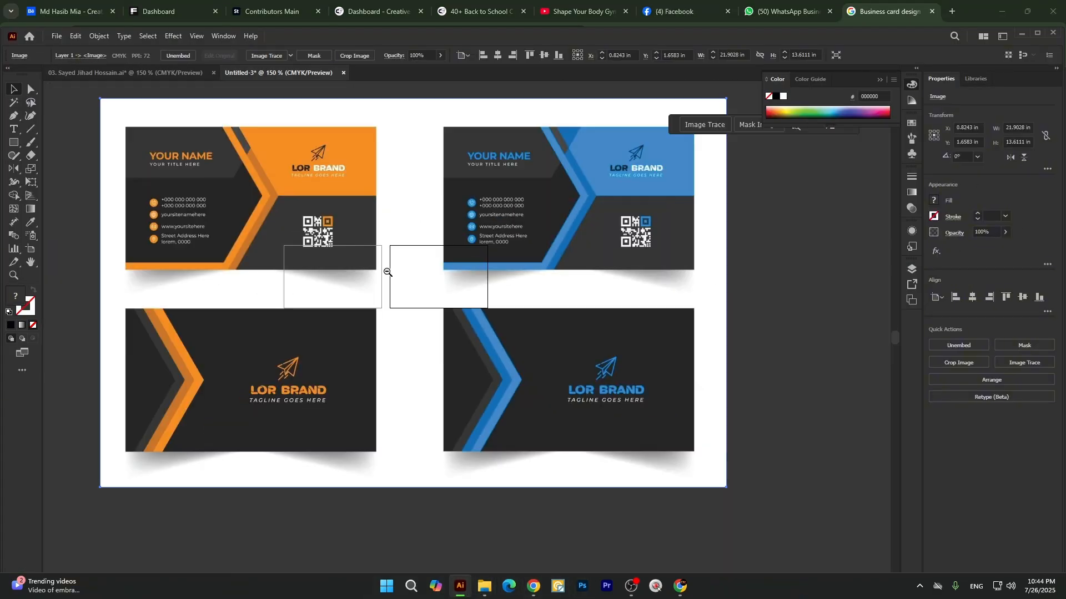
drag(726, 293, 541, 437)
scroll(319, 320, up, 2)
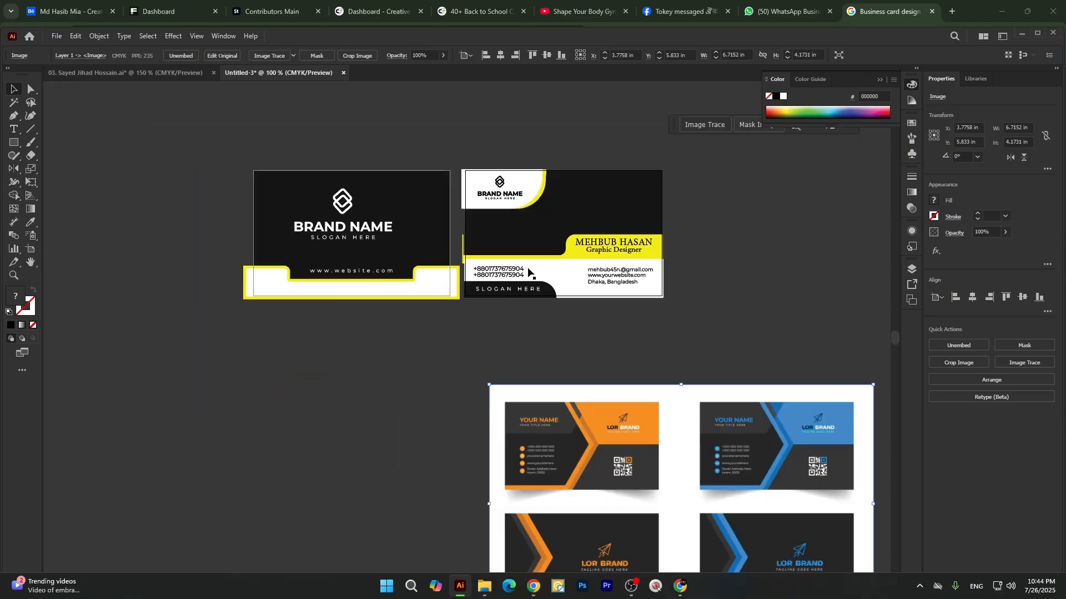
scroll(533, 277, down, 1)
scroll(608, 425, down, 1)
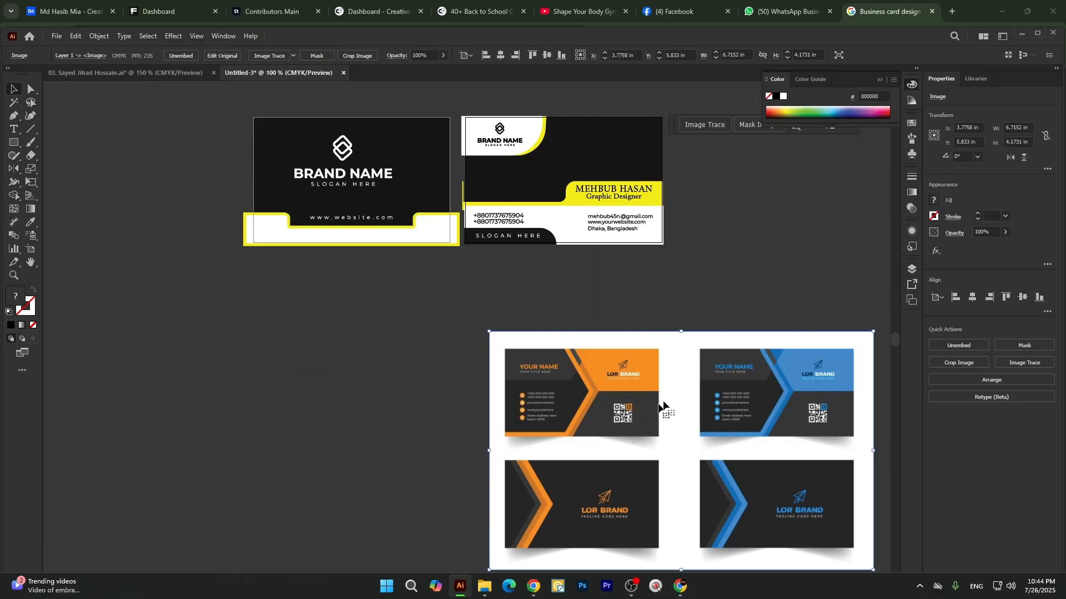
click(720, 301)
scroll(632, 392, down, 1)
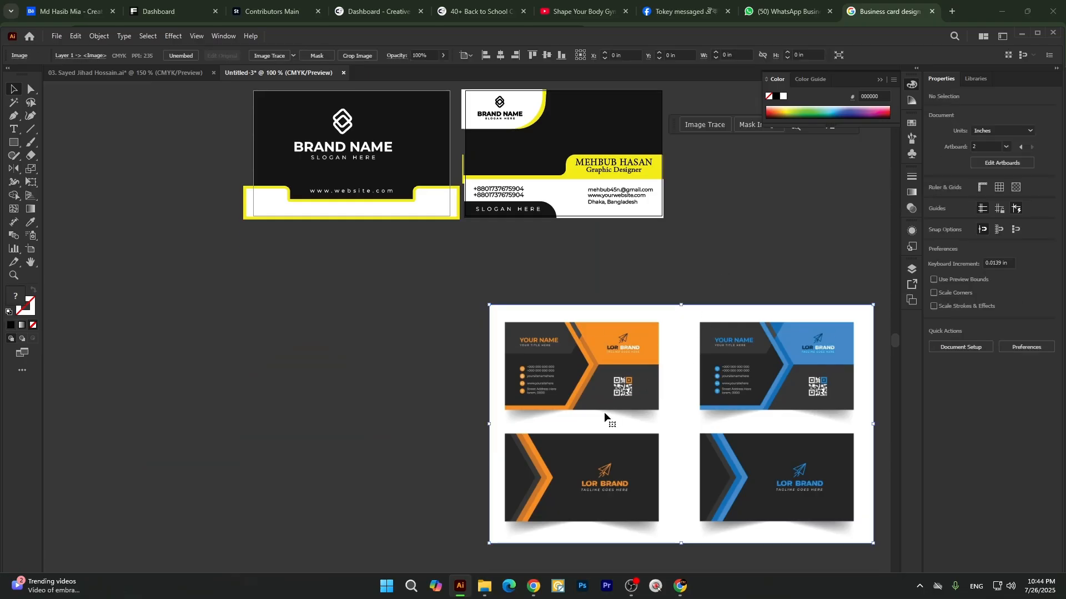
Sample the template image's white area with the Eyedropper to clear the dark fill of the second card's background rectangle.
click(407, 411)
click(683, 408)
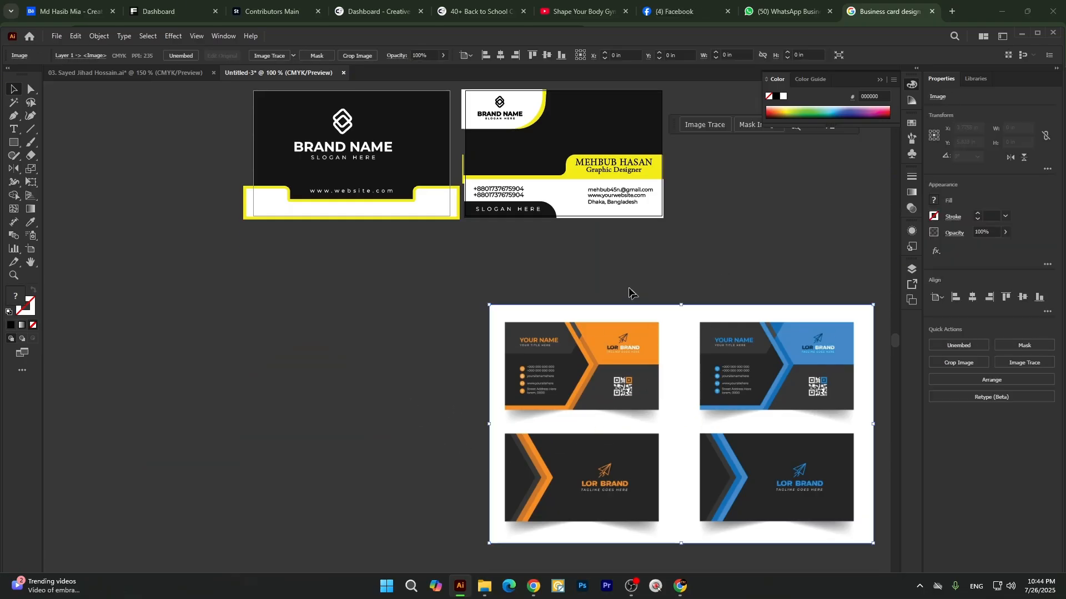
scroll(621, 273, up, 1)
click(561, 149)
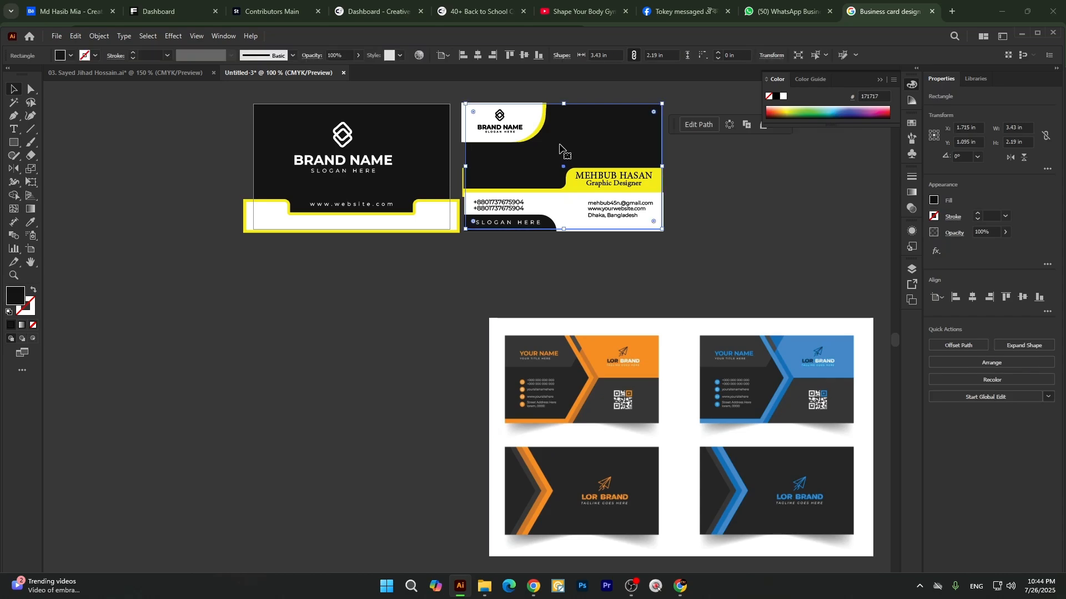
key(i)
click(690, 338)
key(v)
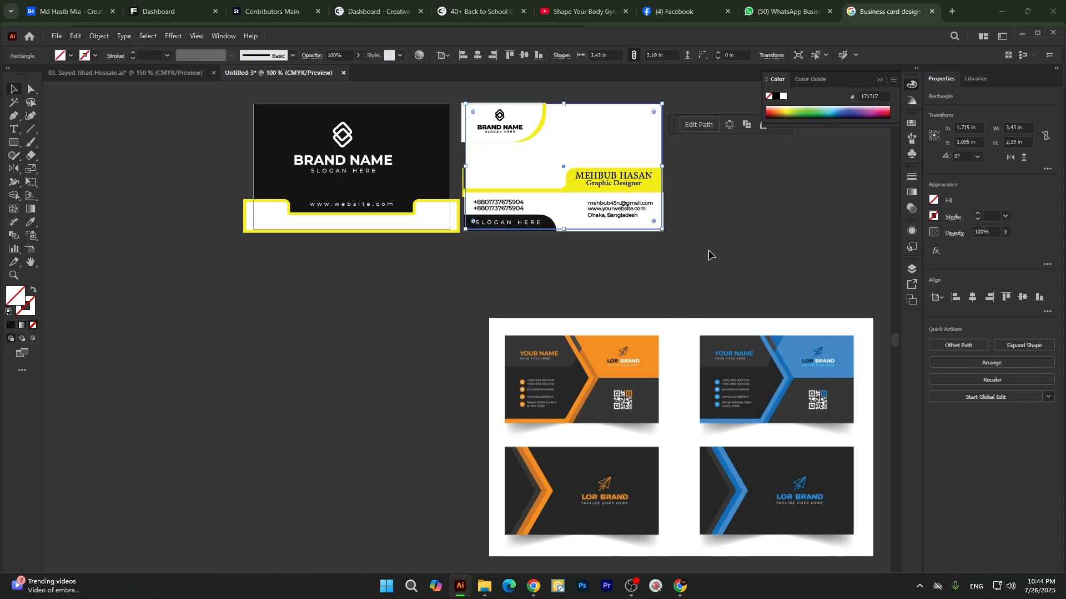
click(708, 254)
Try to recolour the yellow curve behind the second card's logo panel with the template's blue using the Eyedropper.
click(542, 122)
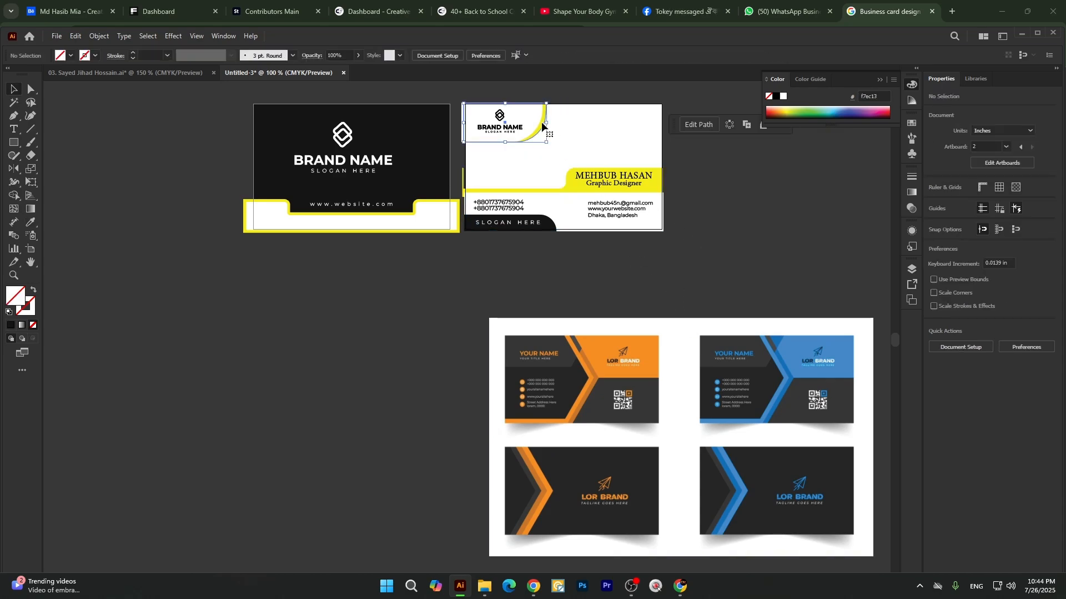
key(i)
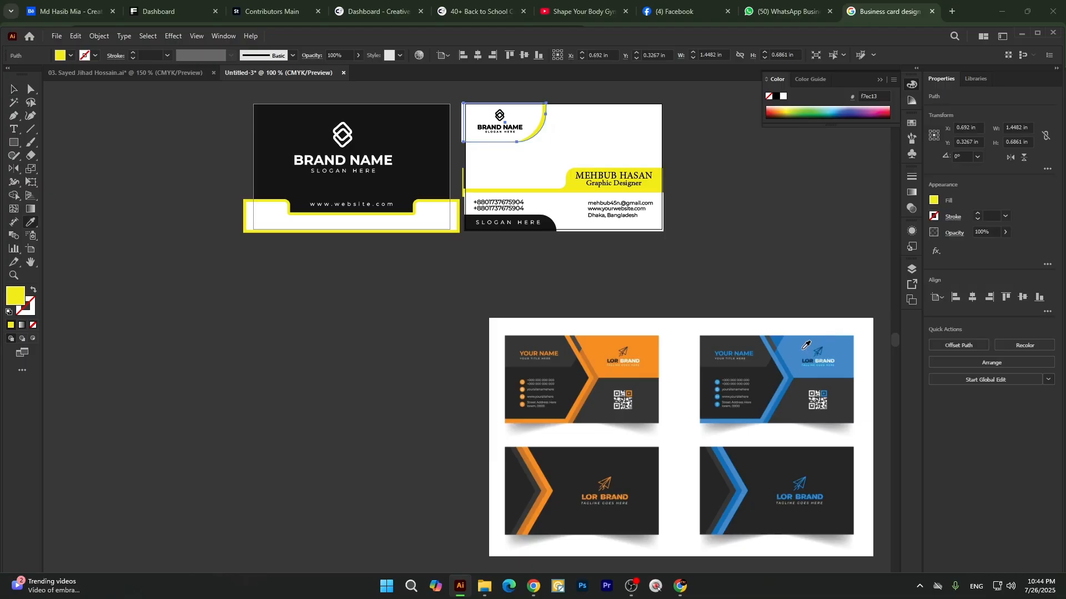
click(806, 342)
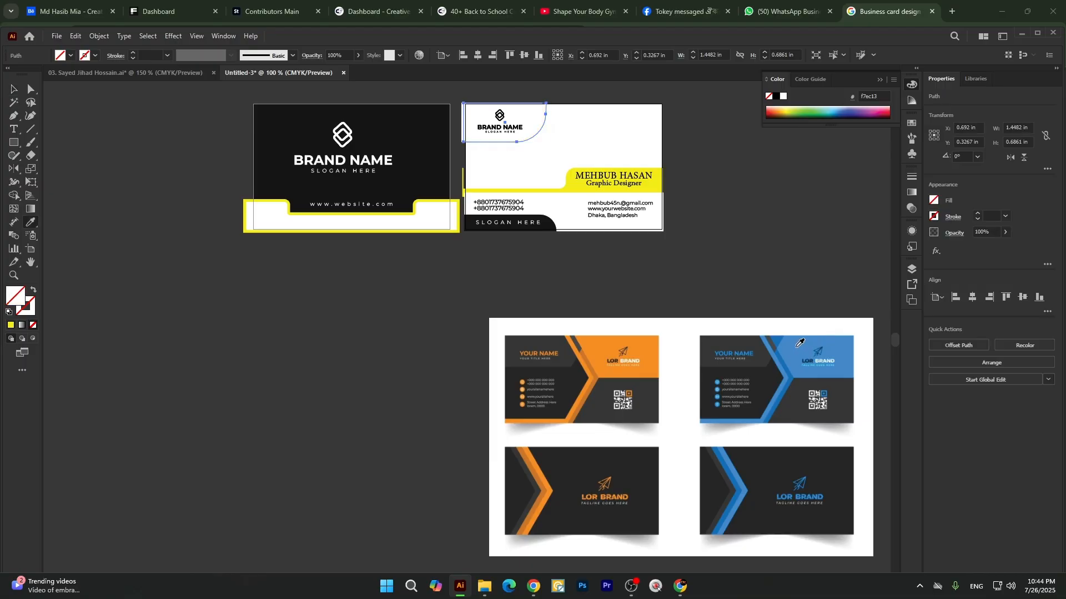
key(v)
scroll(511, 99, up, 3)
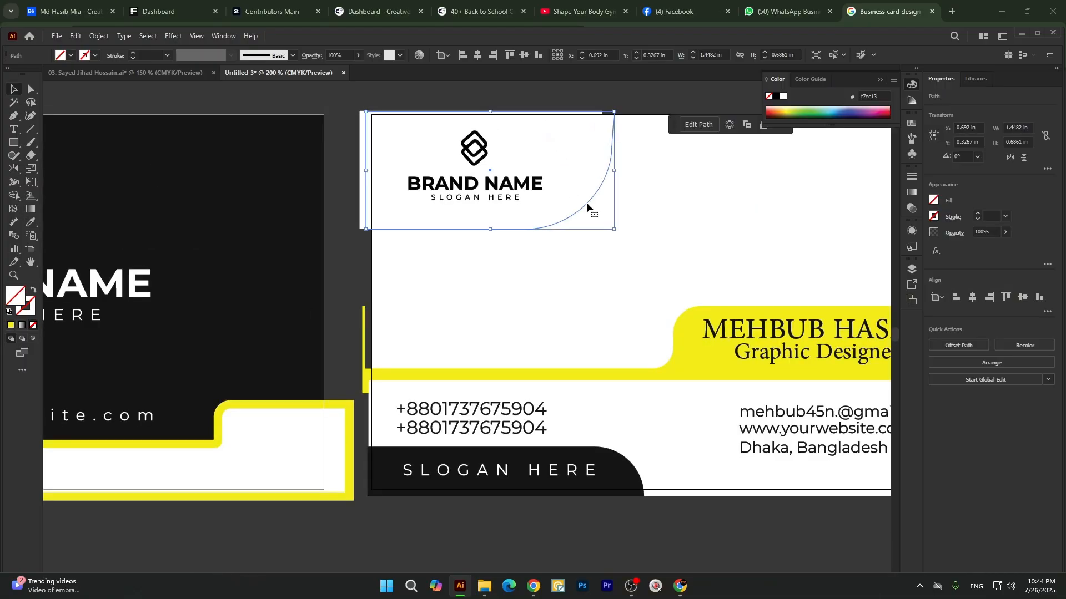
scroll(438, 218, down, 3)
click(548, 225)
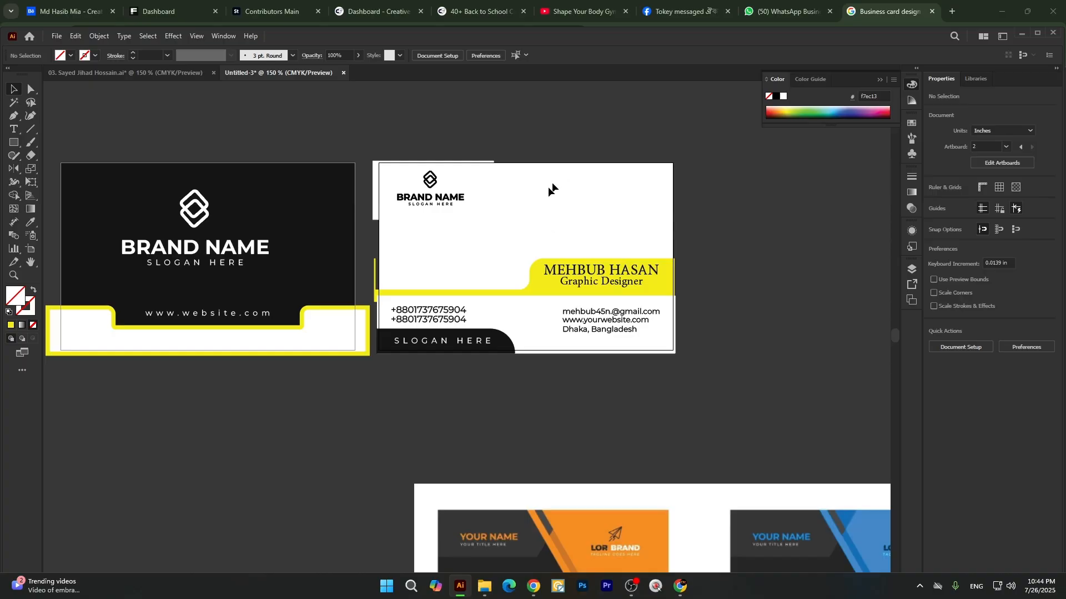
click(482, 172)
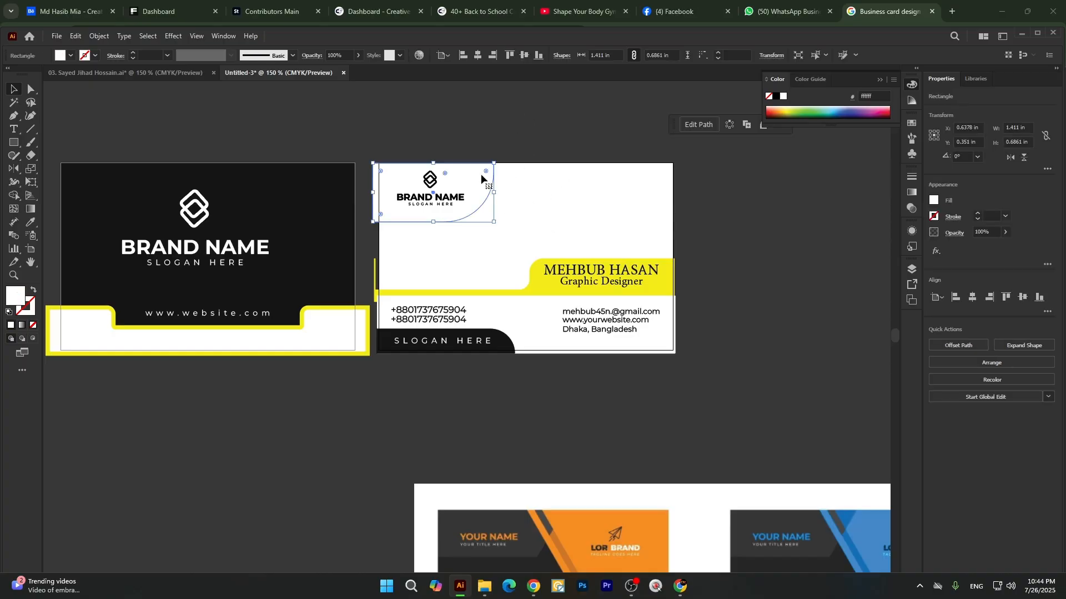
key(ctrl+z)
Try moving the yellow curve out from behind the logo panel, and undo the move.
click(536, 139)
drag(498, 173, 567, 182)
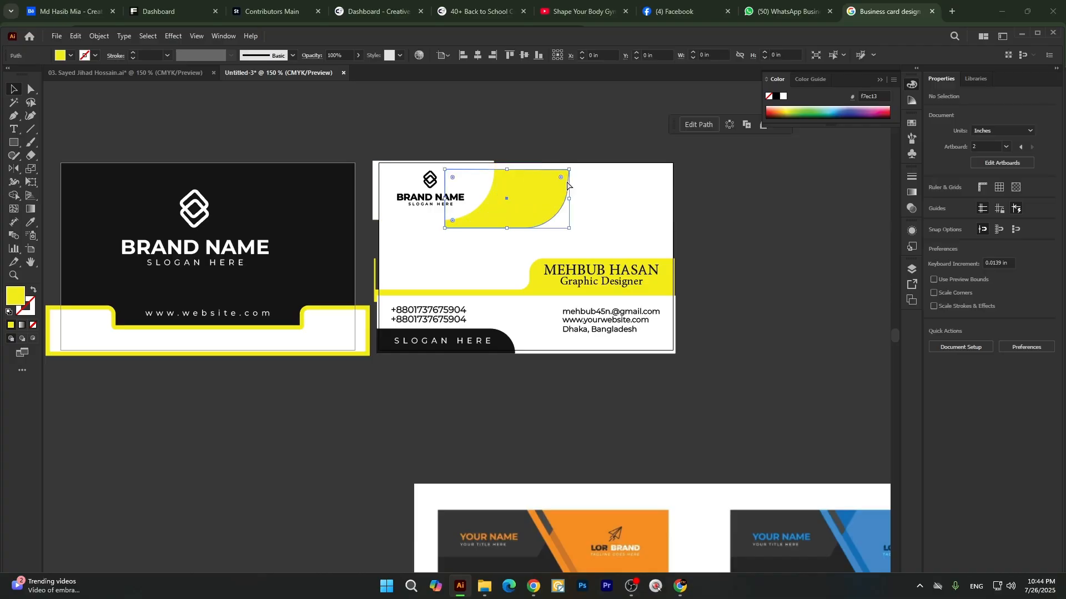
key(ctrl+z)
right_click(508, 165)
click(509, 155)
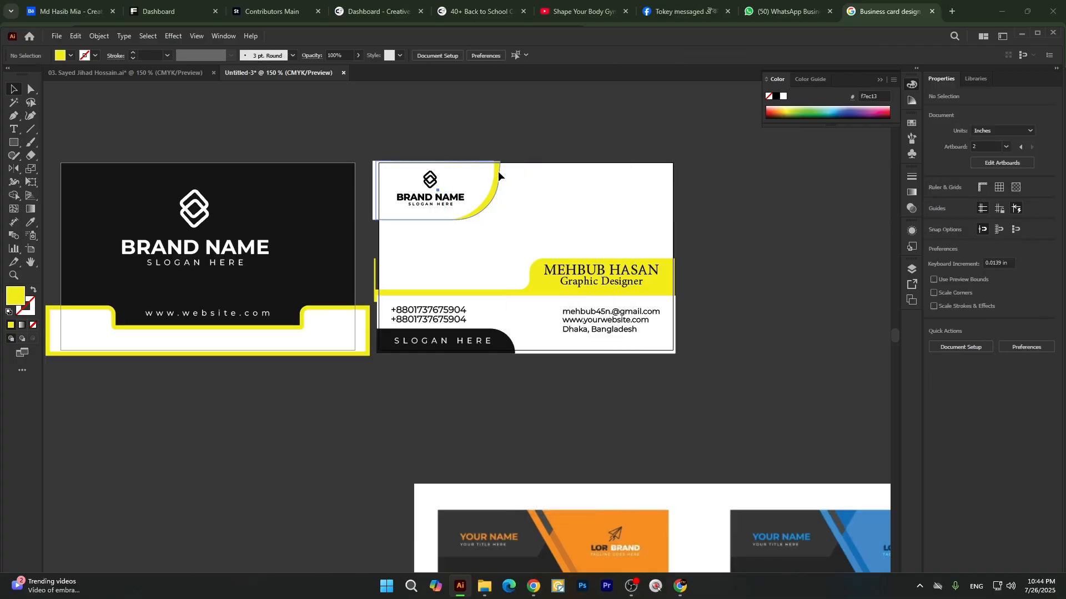
Turn off Appearance for picking up and applying in the Eyedropper options while the yellow curve behind the logo panel is selected.
click(499, 172)
key(i)
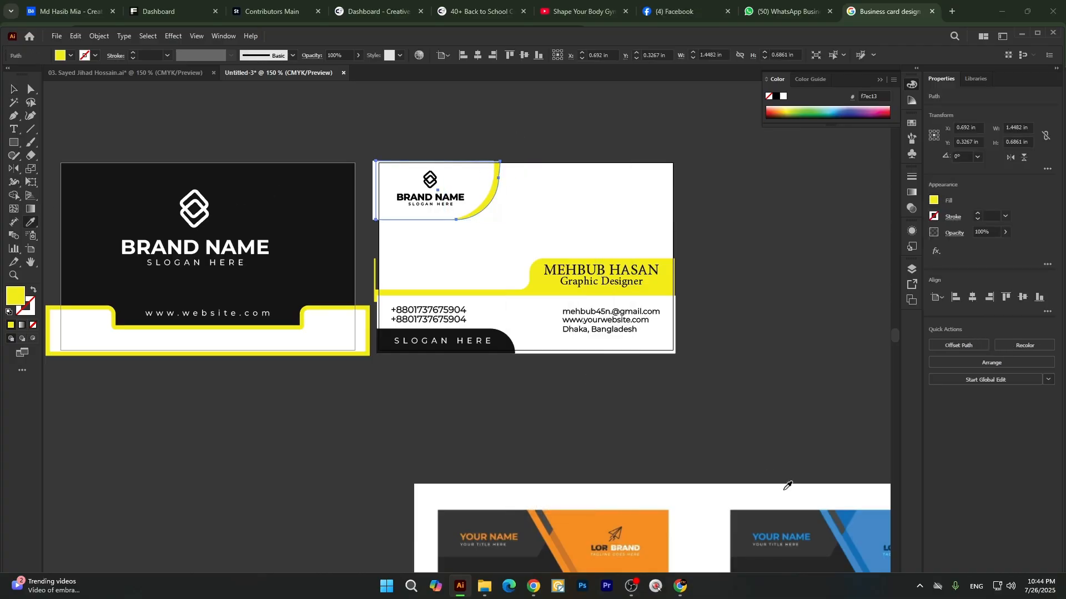
click(880, 526)
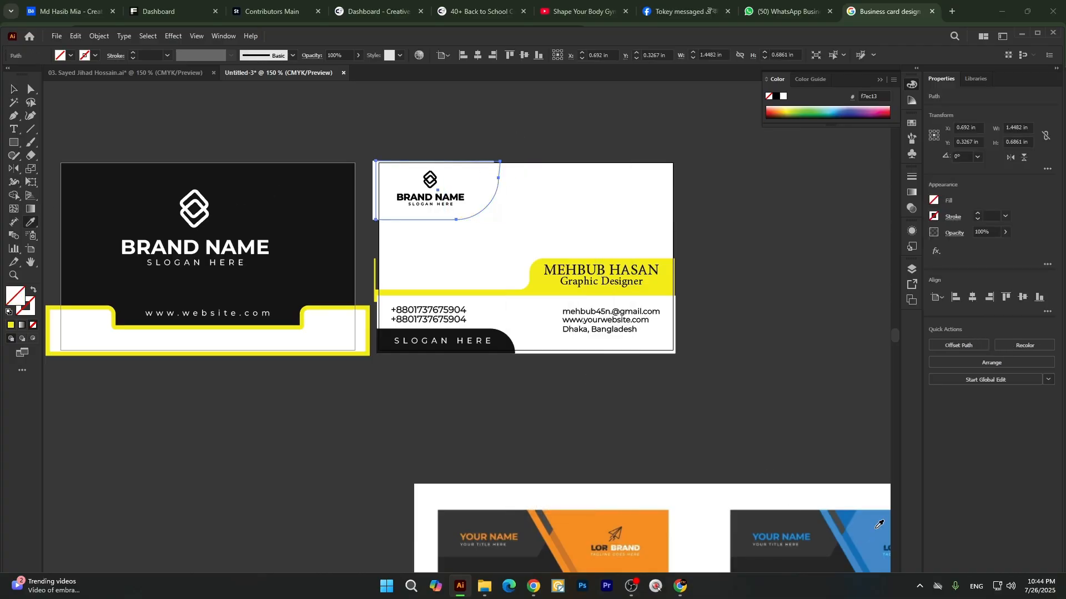
double_click(30, 222)
click(417, 210)
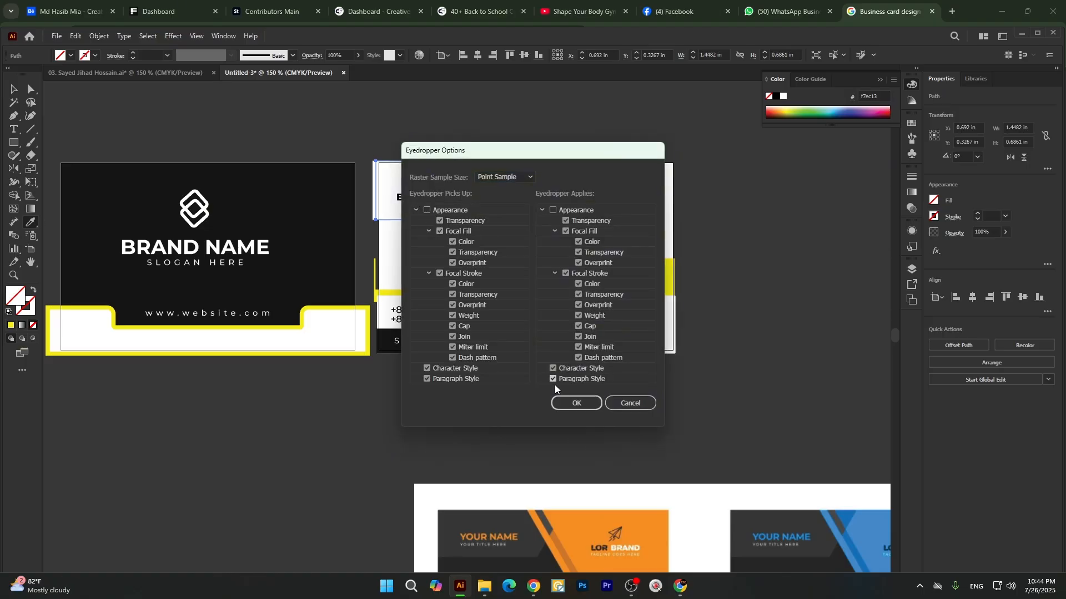
click(573, 404)
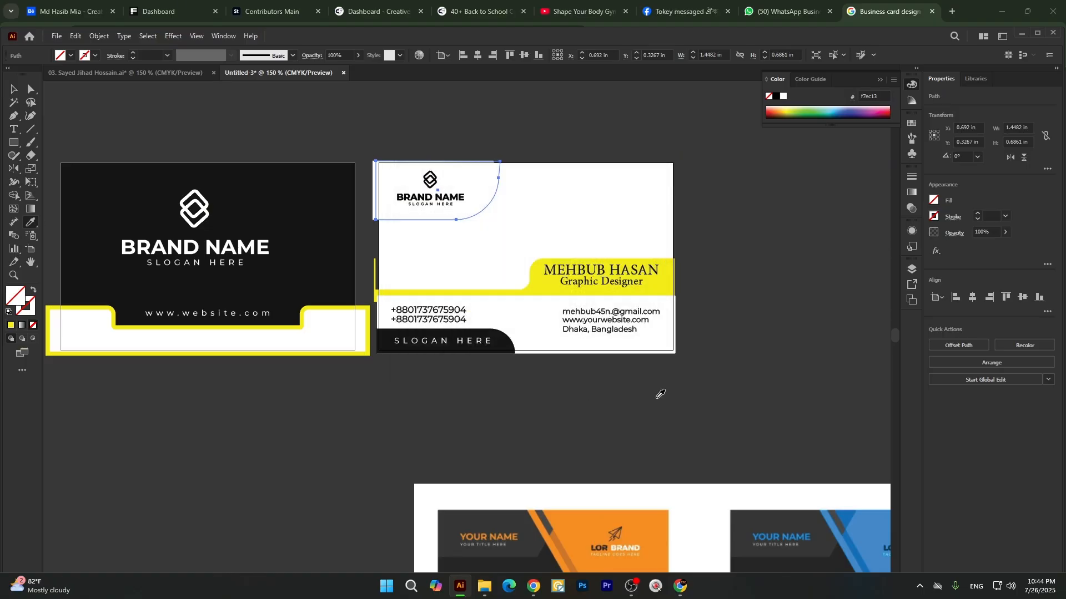
Fill the curve behind the logo panel with blue 4788c8 sampled from the template's blue card.
click(871, 525)
key(v)
click(818, 435)
Recolour the second card's name and title band with the blue of the curve behind the logo panel.
scroll(513, 264, down, 1)
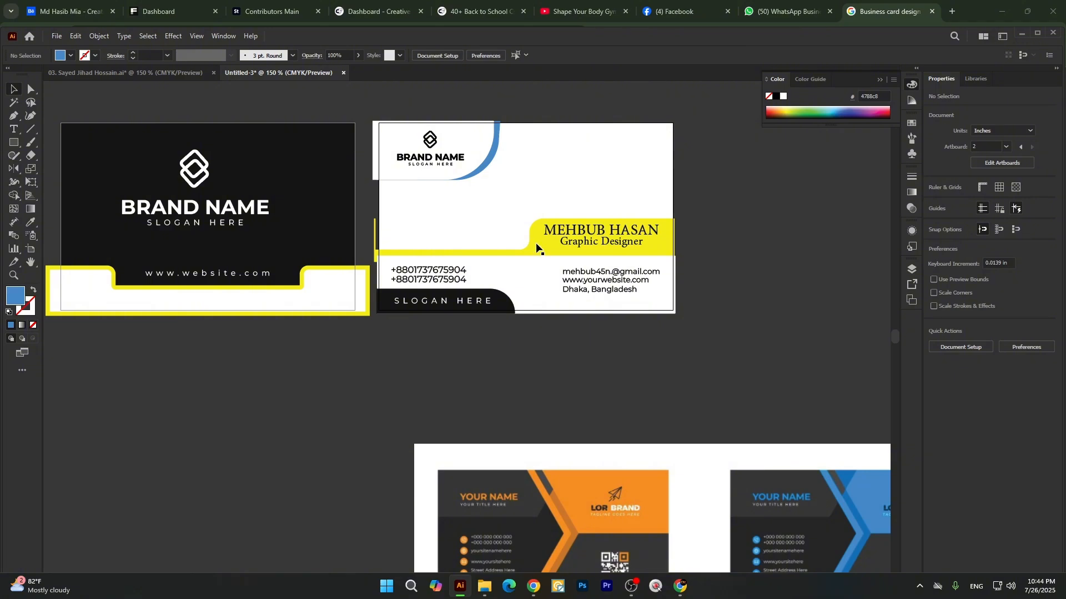
click(536, 247)
key(i)
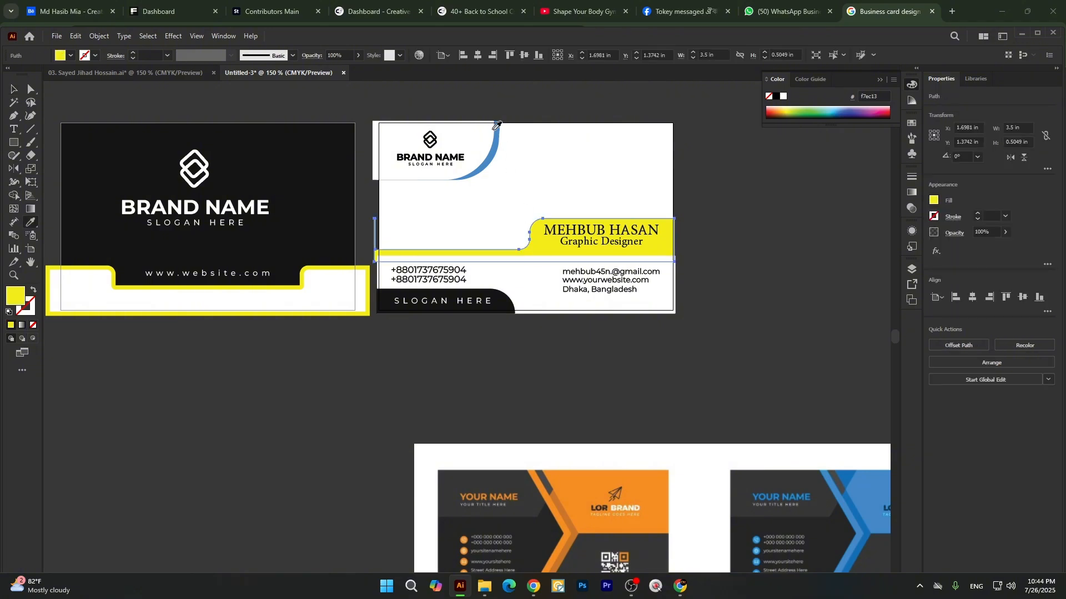
click(496, 126)
key(v)
click(538, 398)
Fill the rectangle behind the contact details with dark 171717 sampled from the first card, and lock it.
click(544, 278)
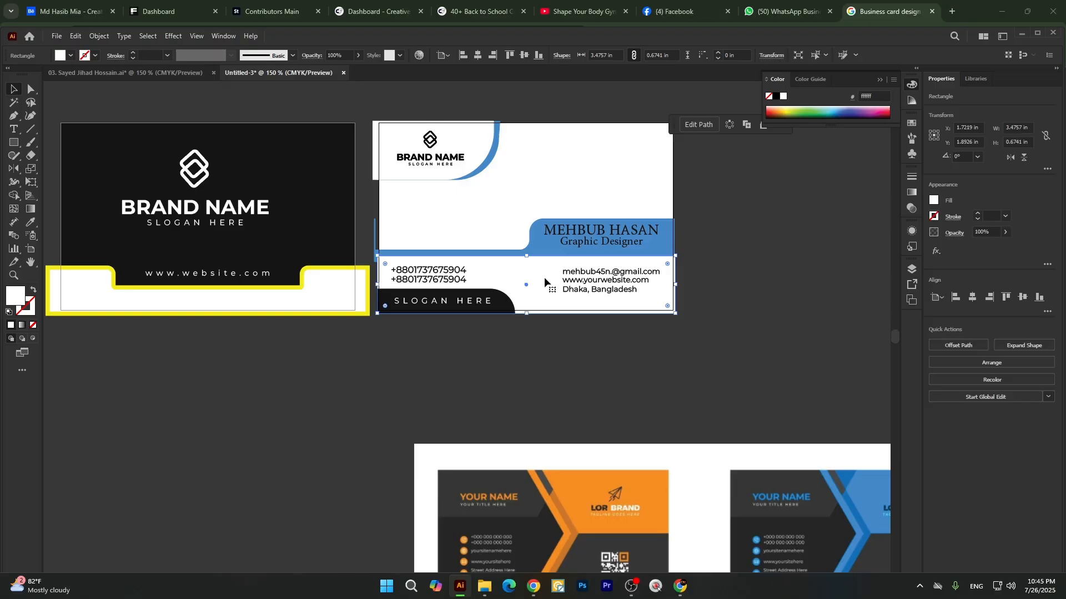
key(i)
click(745, 530)
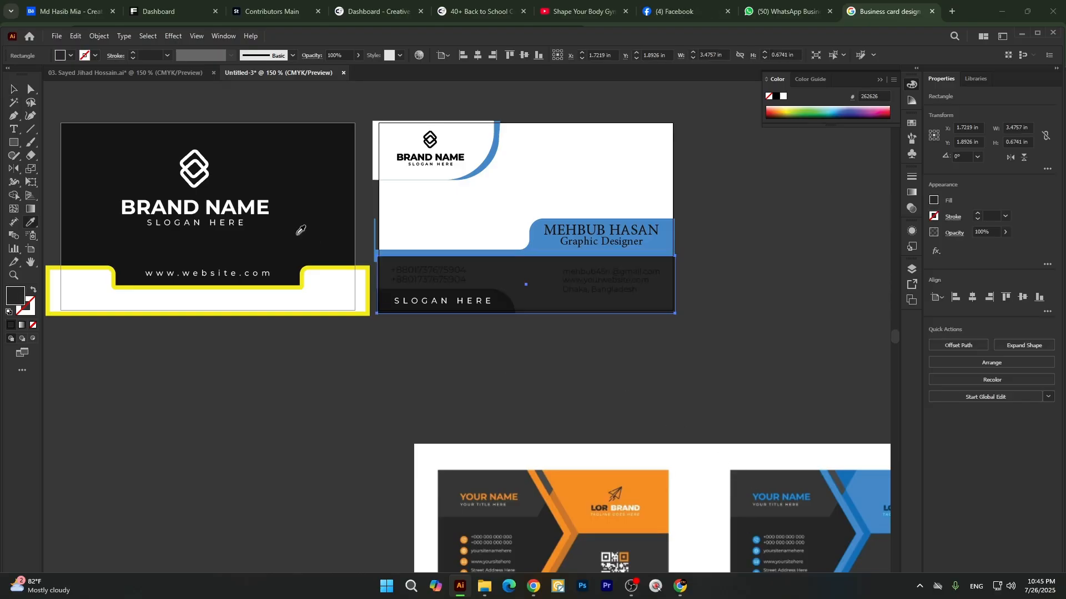
click(302, 147)
key(v)
click(404, 350)
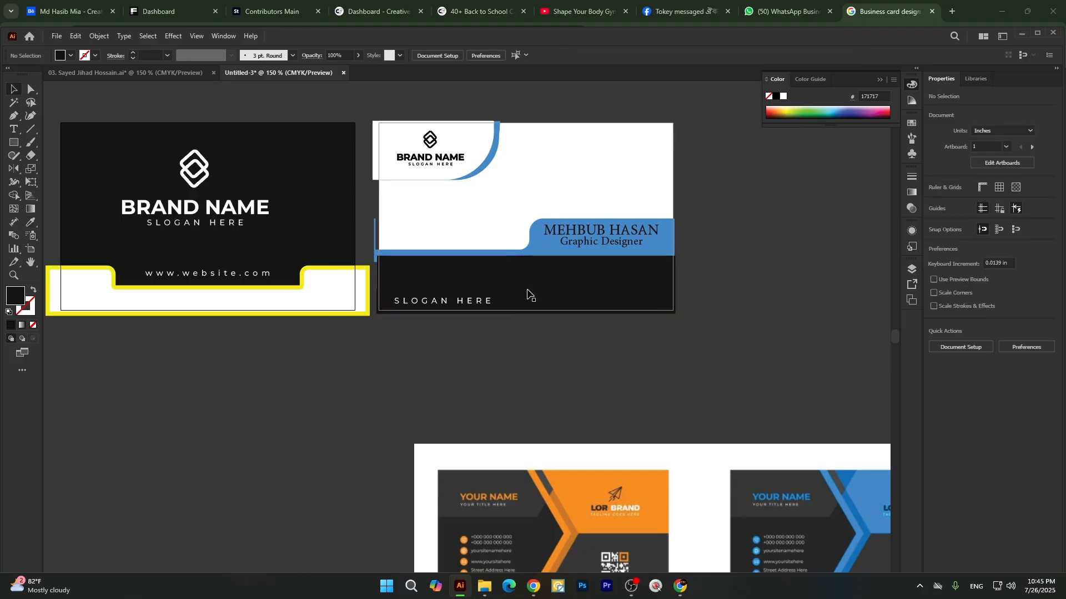
click(569, 311)
key(ctrl+2)
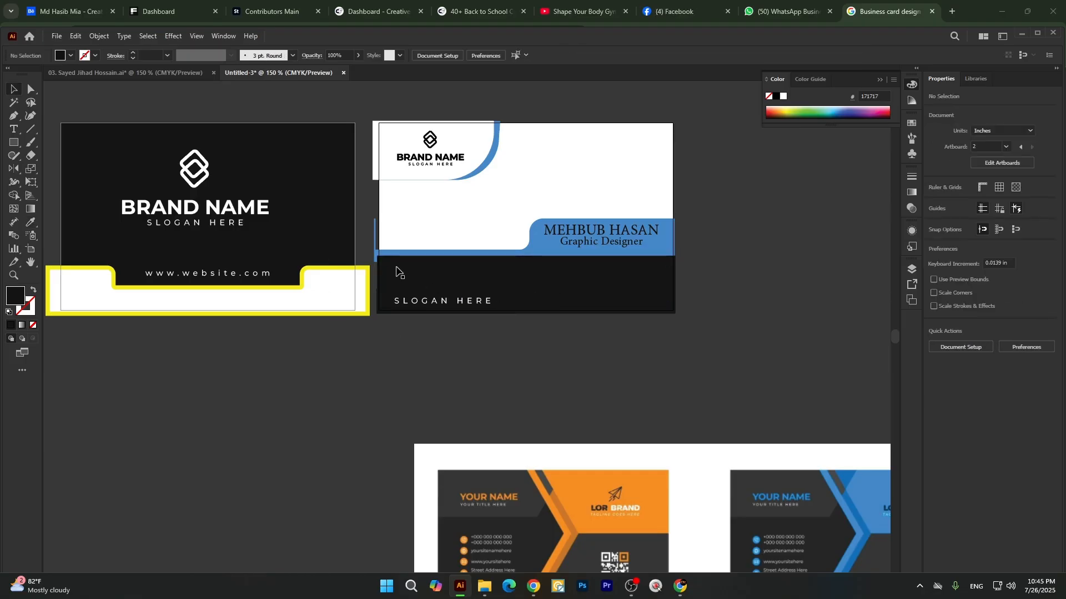
Fill the rounded slogan tab on the second card with the logo curve's blue 4788c8, and lock it.
click(411, 295)
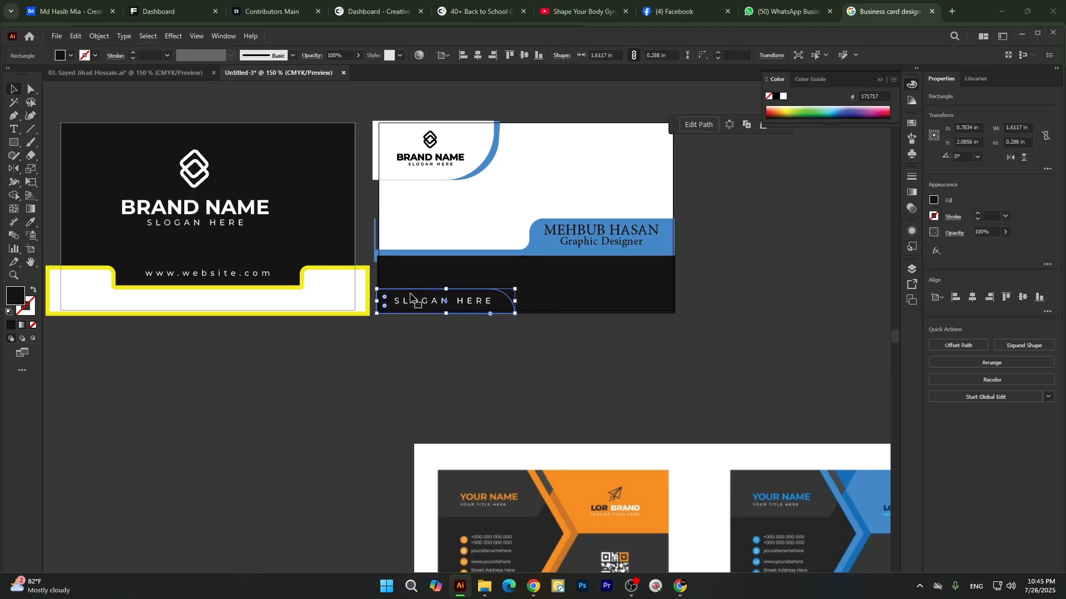
key(i)
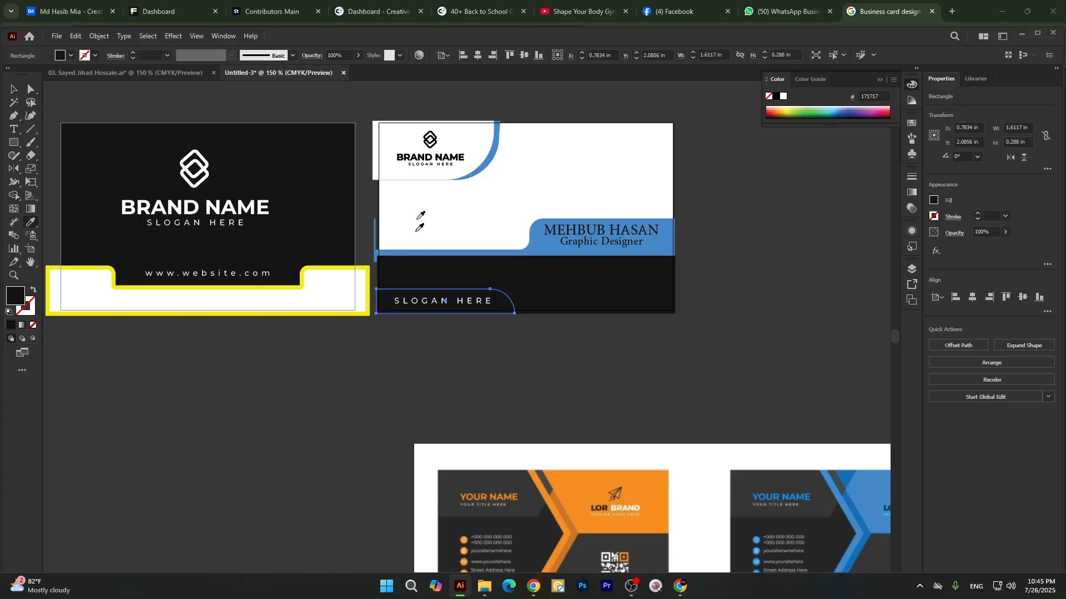
click(491, 139)
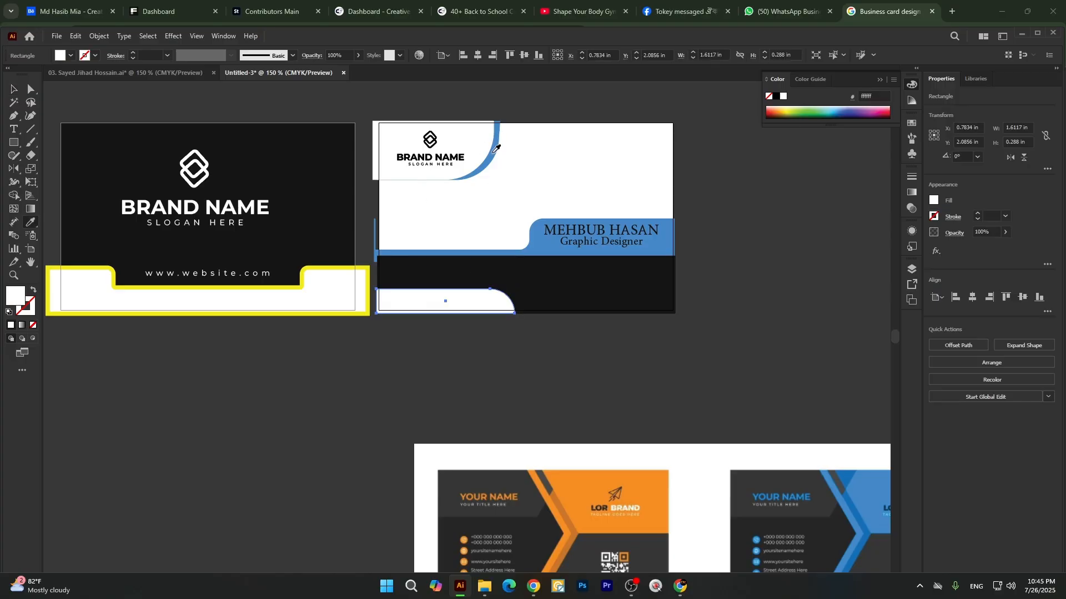
click(496, 149)
key(v)
key(ctrl+2)
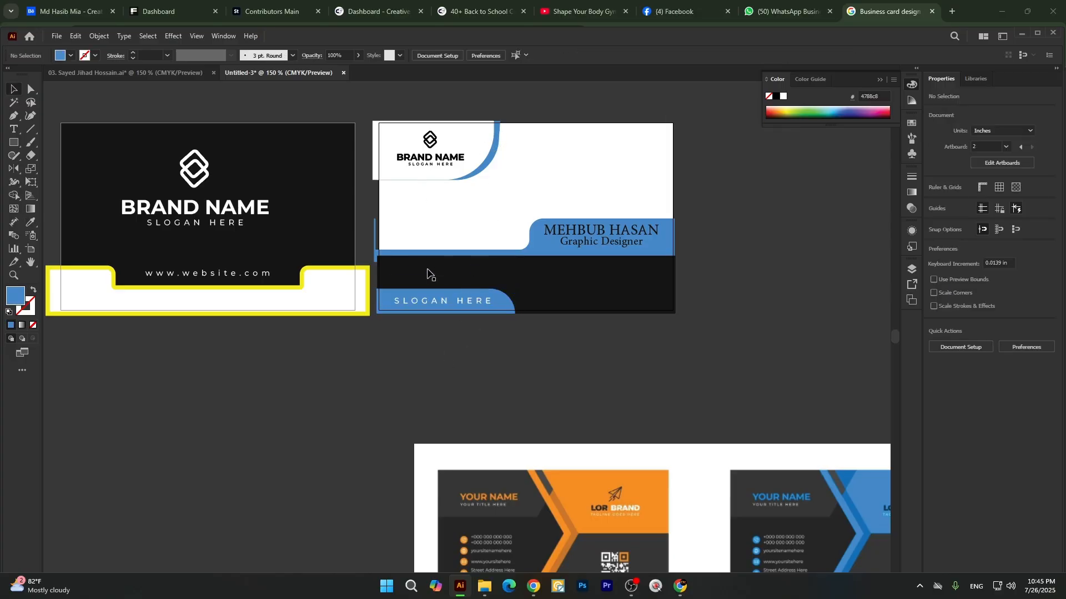
click(428, 272)
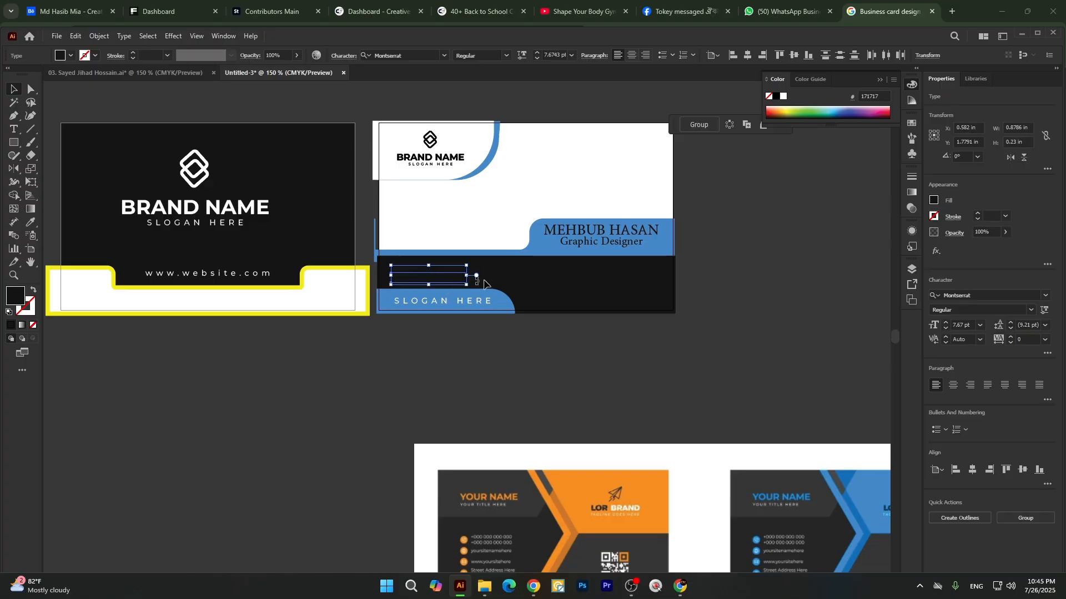
drag(537, 264, 555, 327)
key(ctrl+z)
shift+click(583, 284)
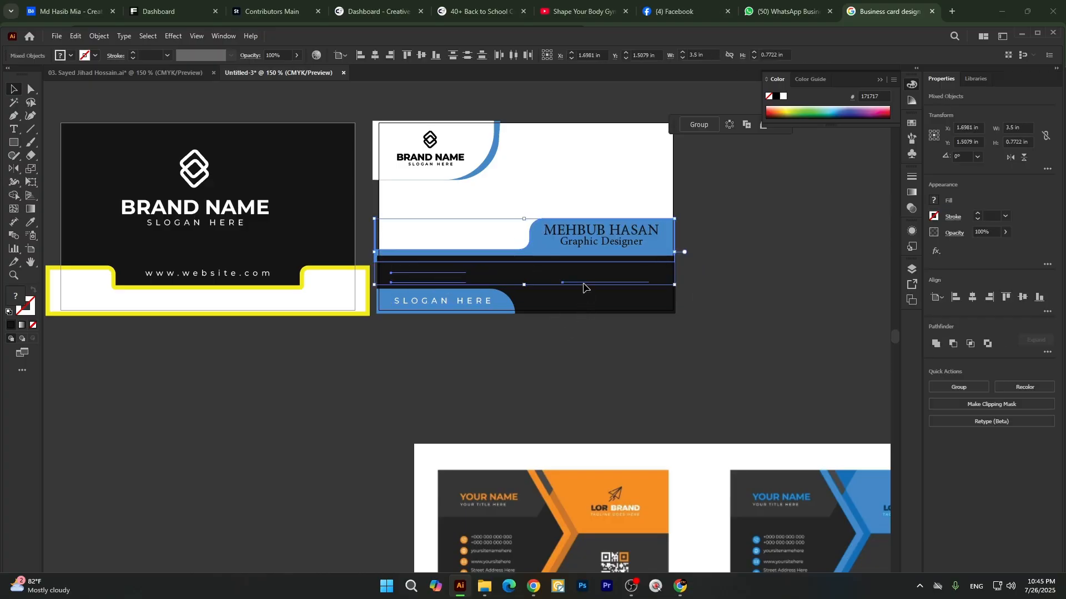
click(586, 377)
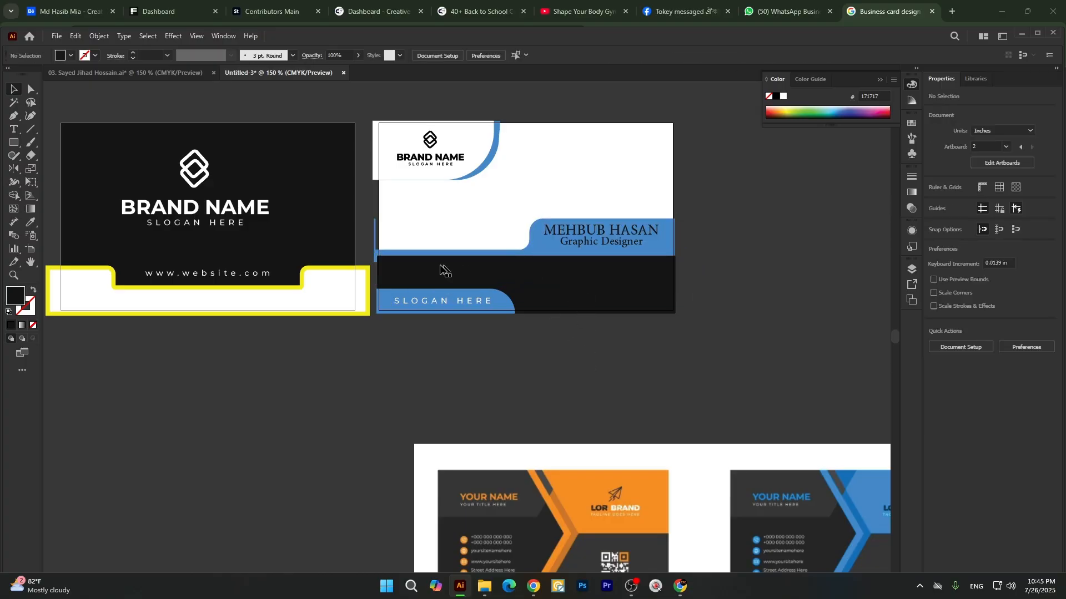
Change the fill of the two phone number lines on the second card to white.
drag(388, 262, 544, 291)
key(ctrl+z)
click(404, 276)
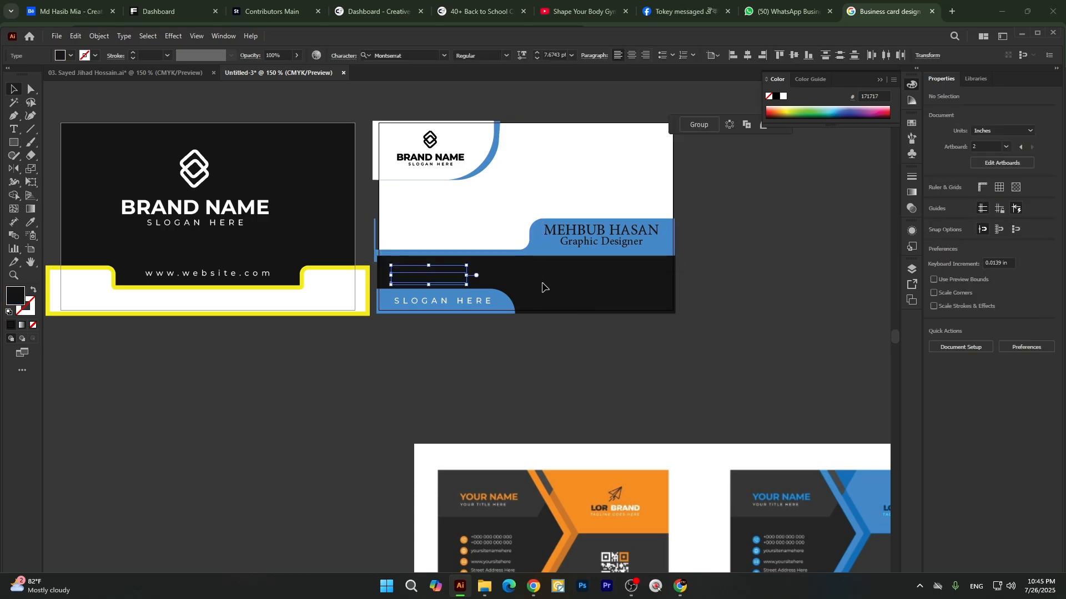
click(72, 56)
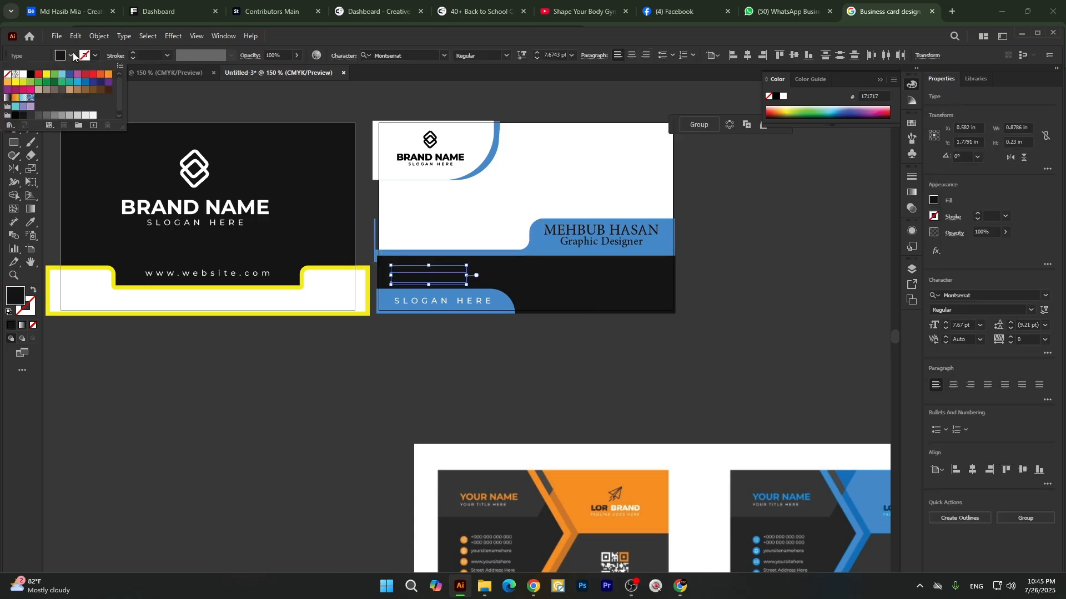
click(23, 74)
click(350, 357)
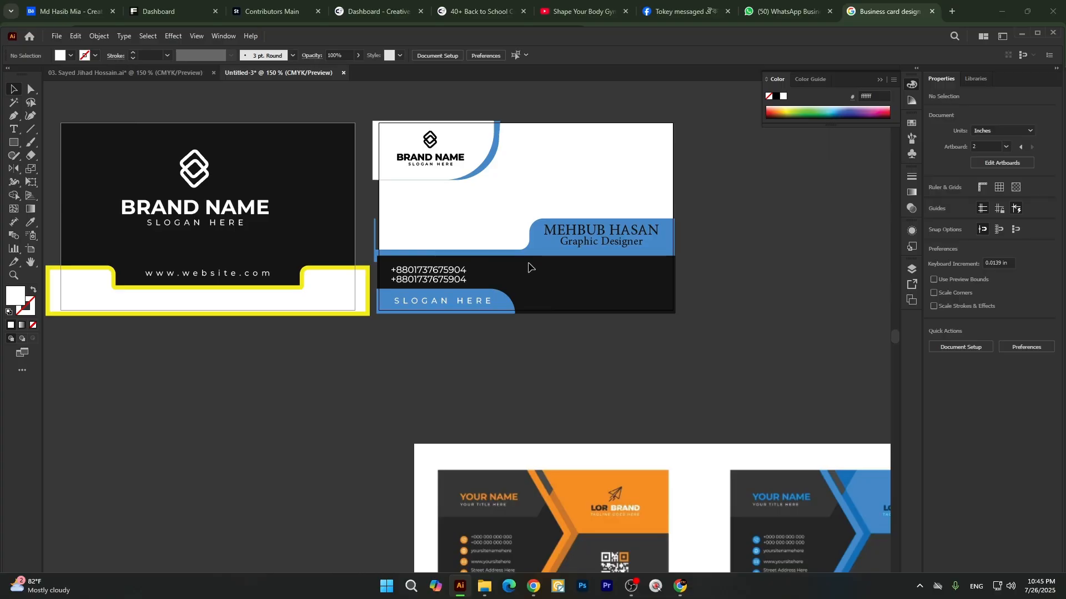
Change the fill of the e-mail, website and city lines on the second card to white.
drag(538, 280, 643, 311)
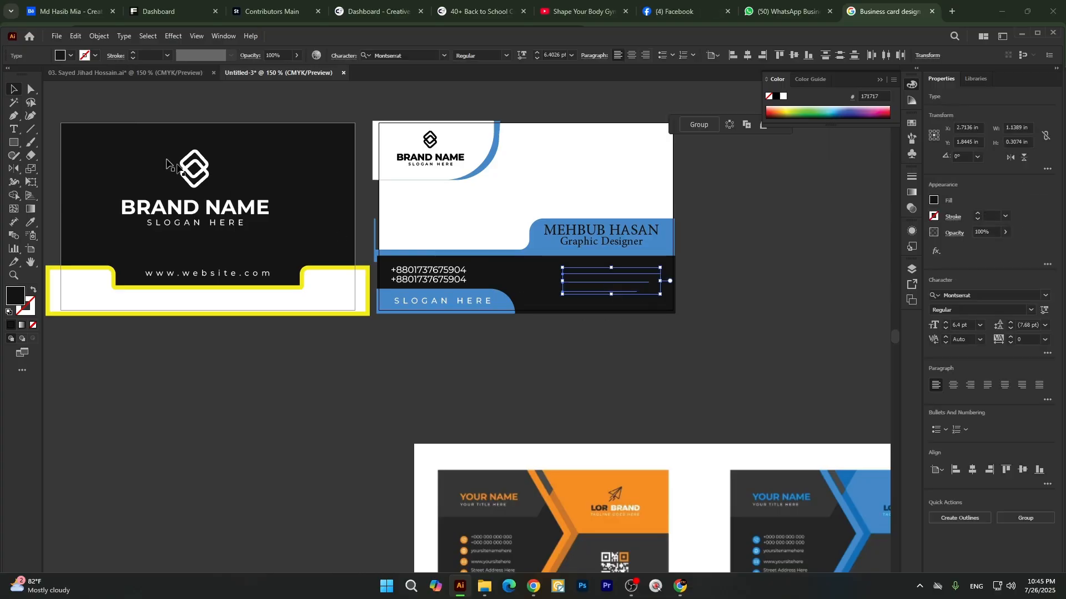
click(71, 56)
click(21, 76)
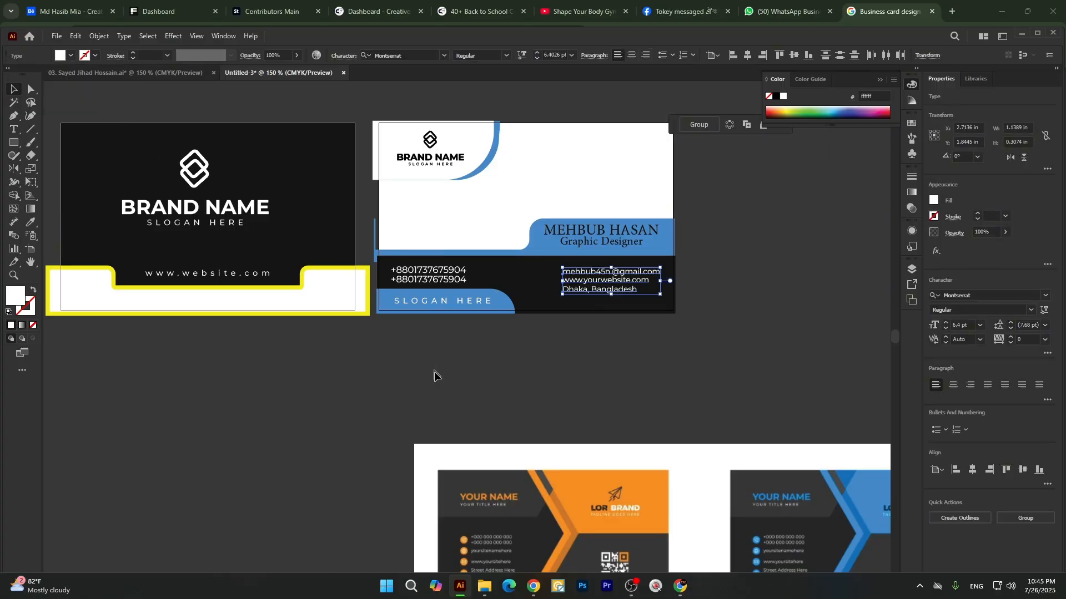
click(441, 380)
Switch to Chrome and search Google Images for "qr code" in a new tab.
scroll(513, 332, up, 2)
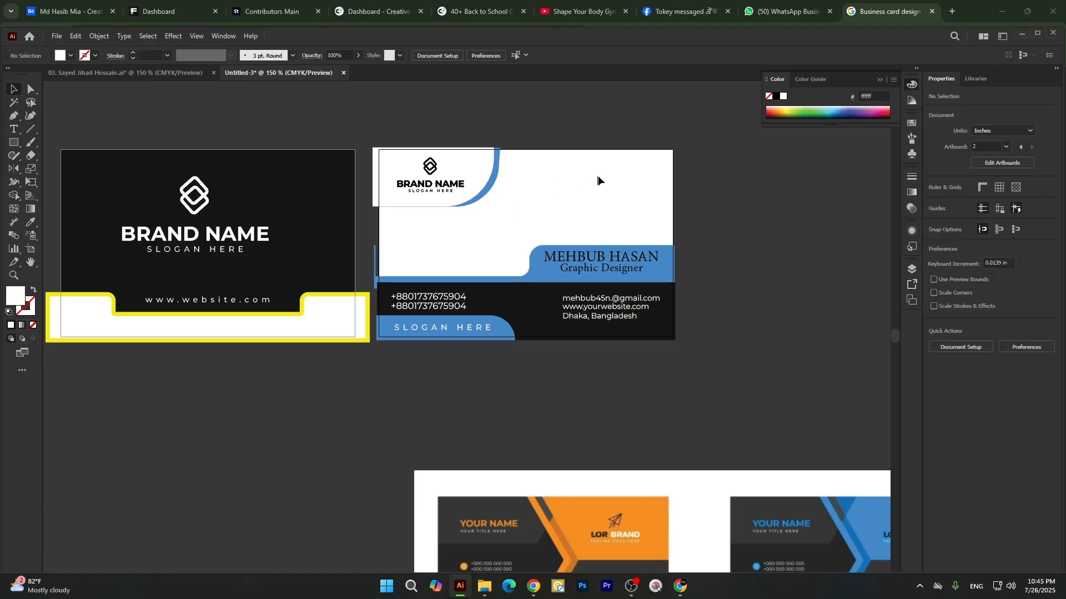
click(533, 585)
click(955, 12)
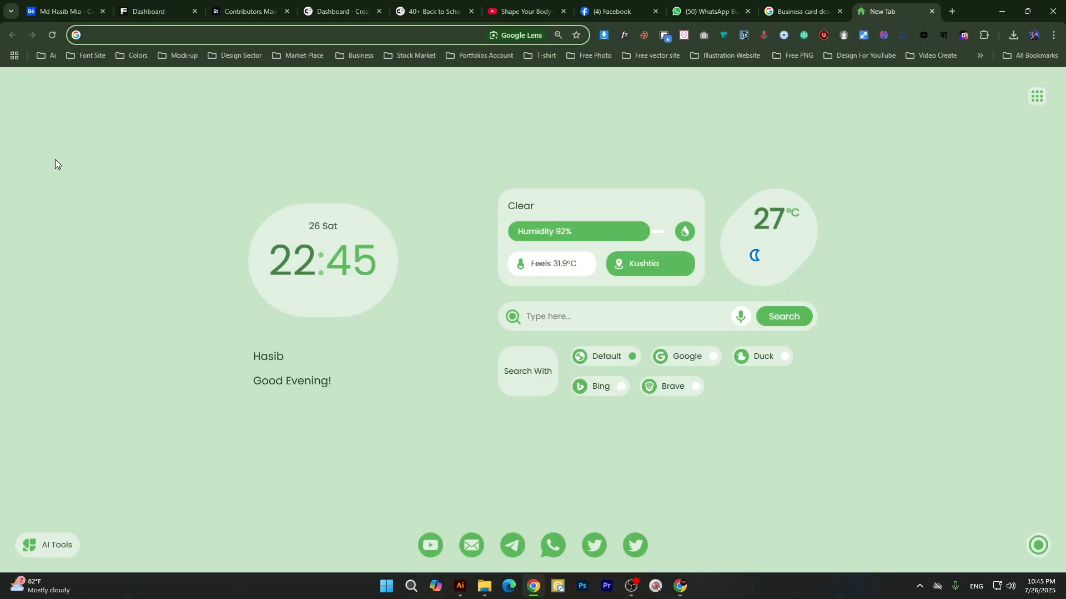
text(qr cod)
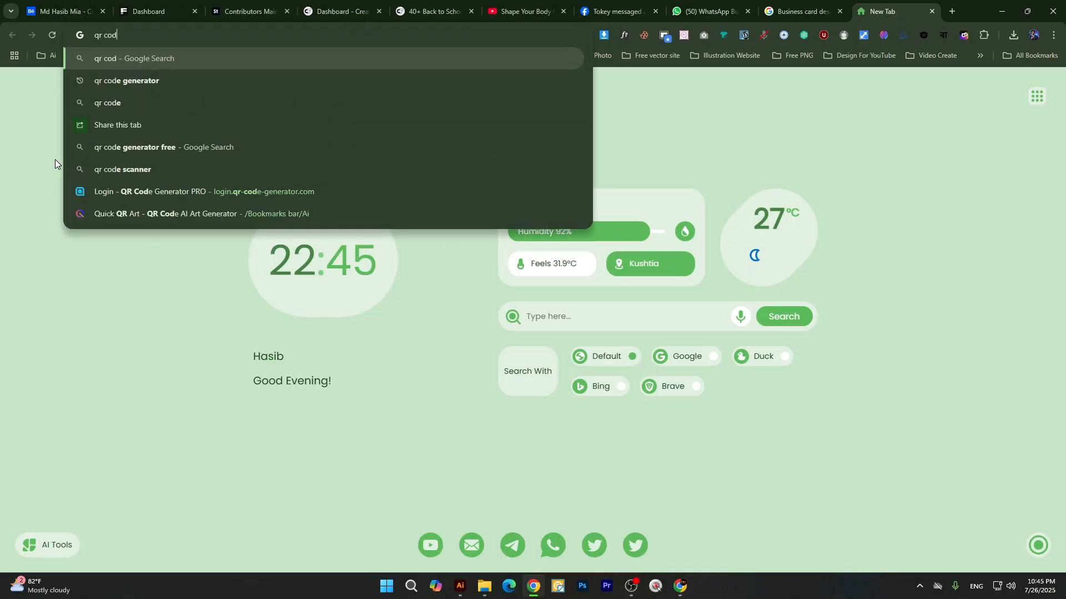
text(e)
key(Return)
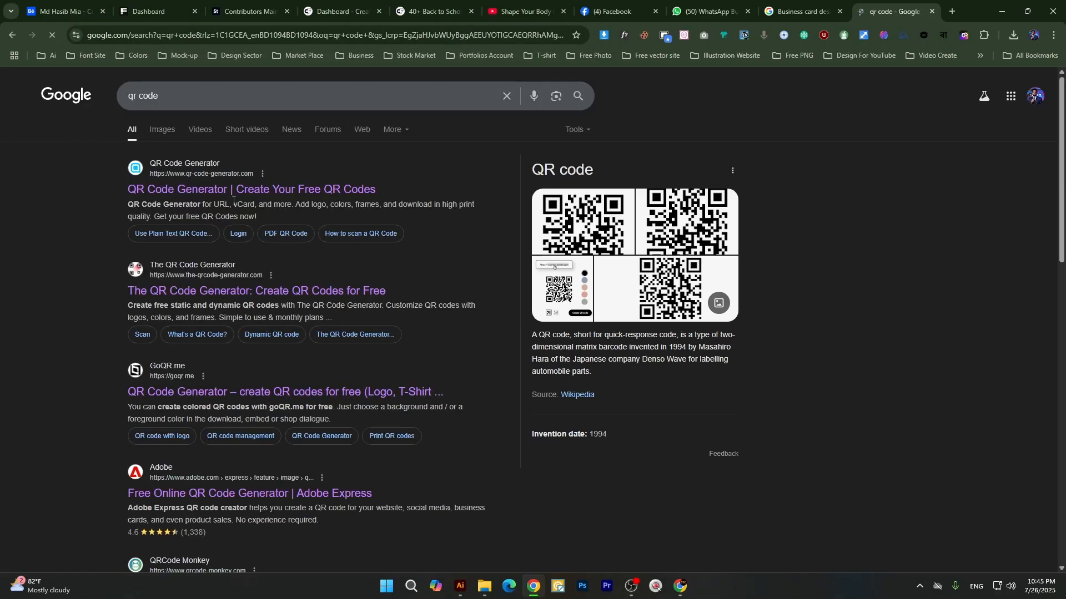
click(170, 130)
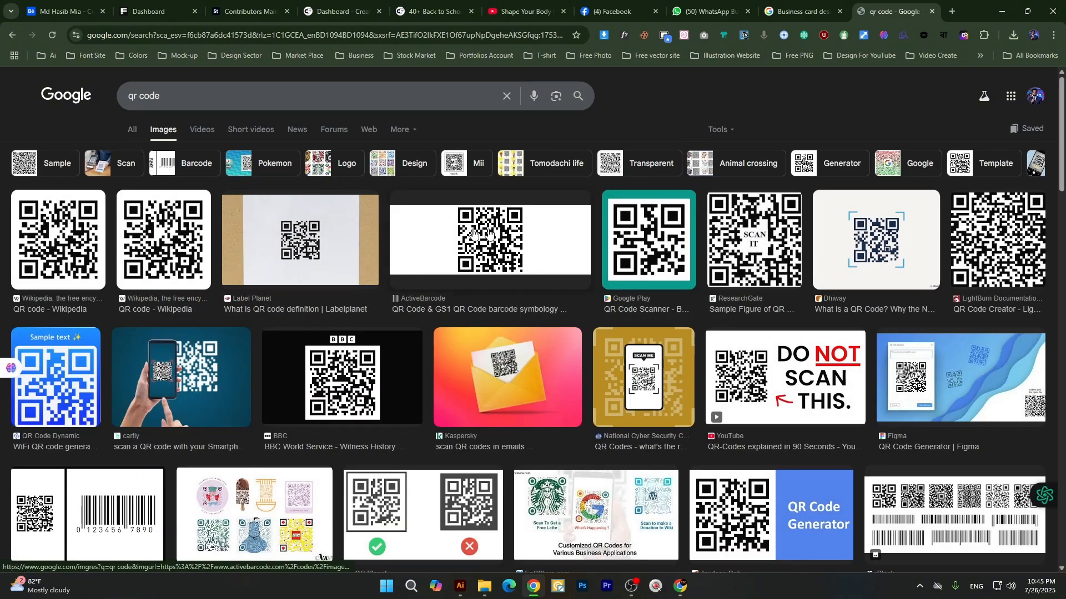
Open the Dhiway QR code image among the results and copy the image.
mouse_move(81, 239)
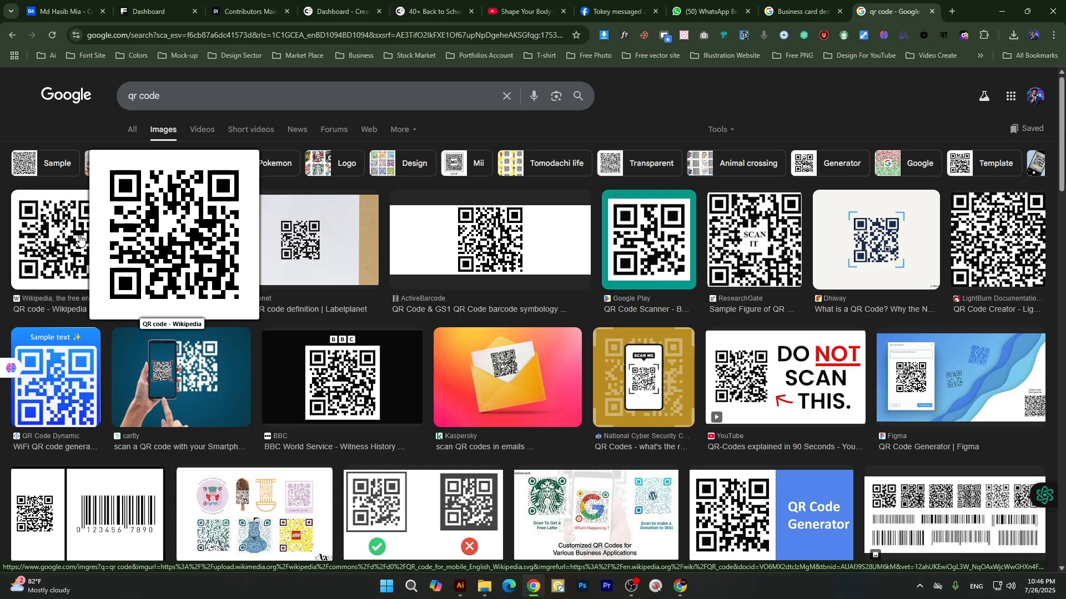
click(81, 240)
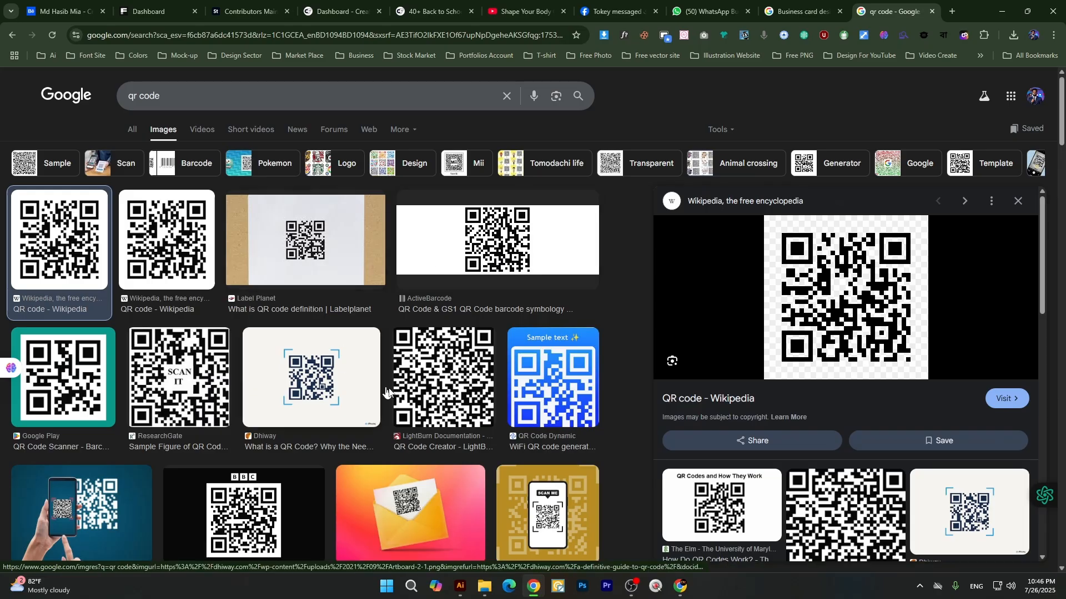
click(360, 383)
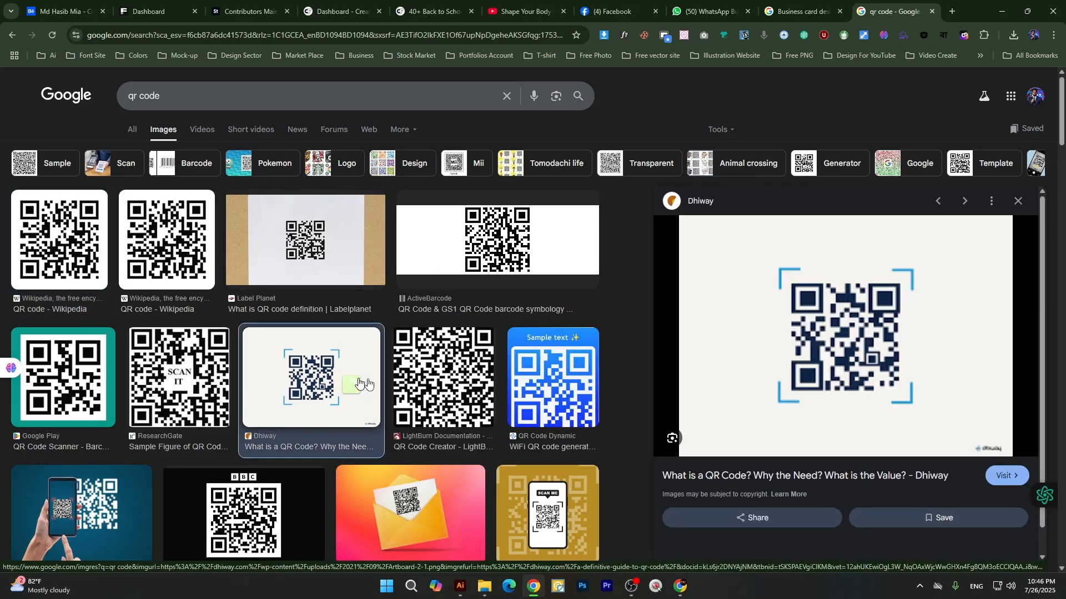
right_click(876, 245)
click(698, 429)
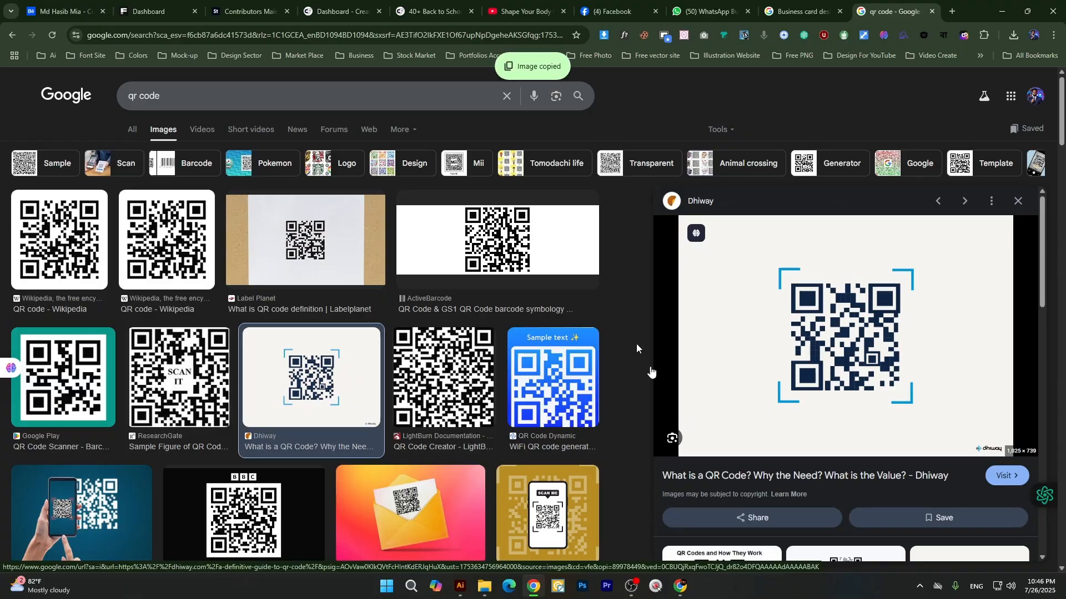
Switch to Illustrator, paste the QR image, scale it down to about 5.01 × 3.61 in and move it clear of the second card.
click(460, 587)
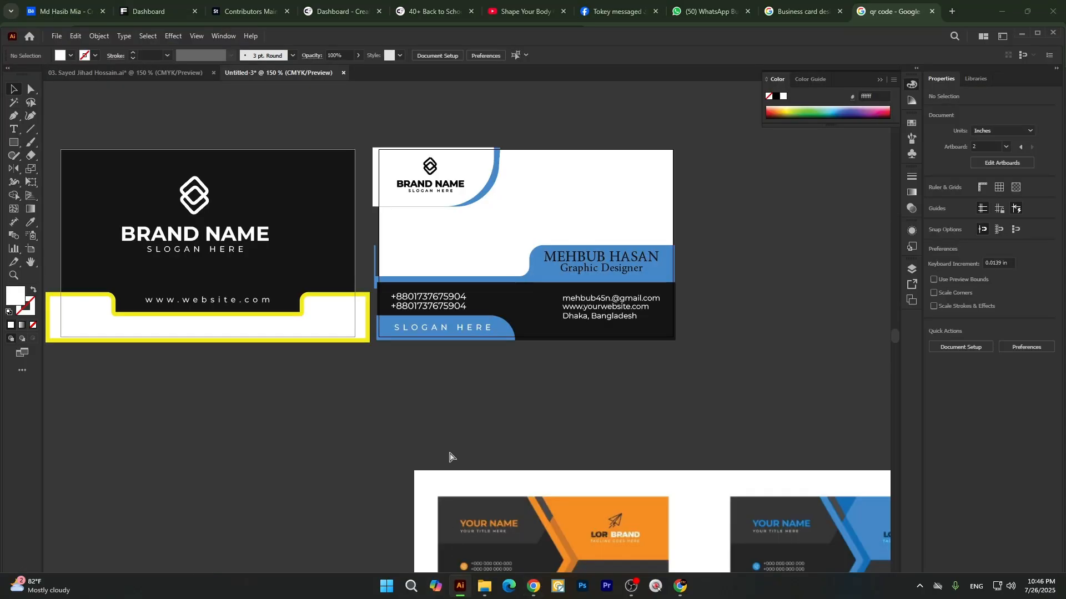
key(ctrl+v)
key(ctrl+minus)
key(ctrl+minus)
key(ctrl+minus)
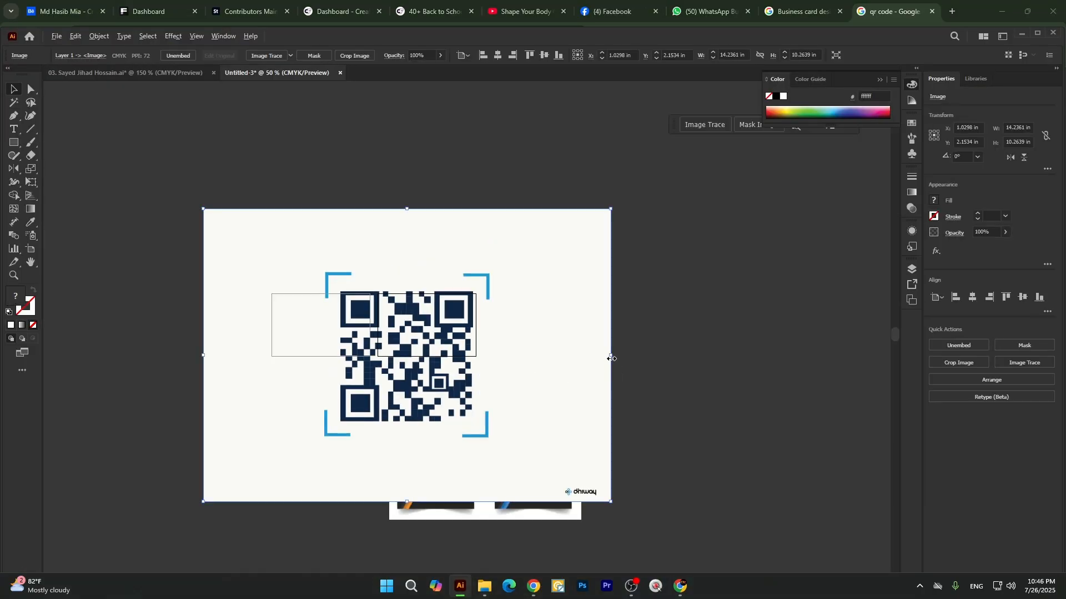
drag(611, 359, 504, 348)
key(ctrl+plus)
key(ctrl+plus)
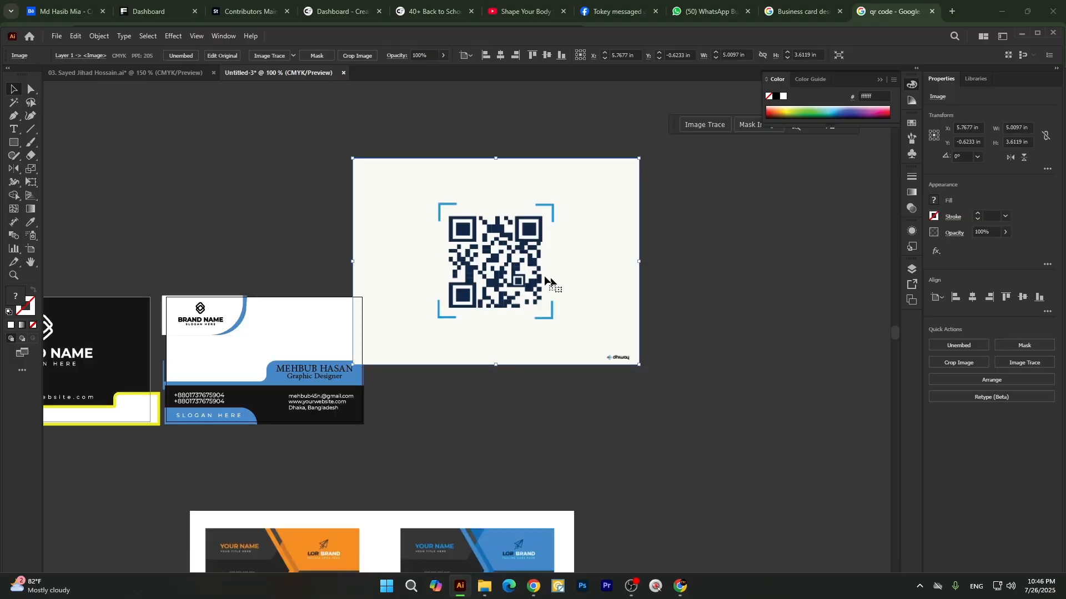
drag(546, 280, 579, 271)
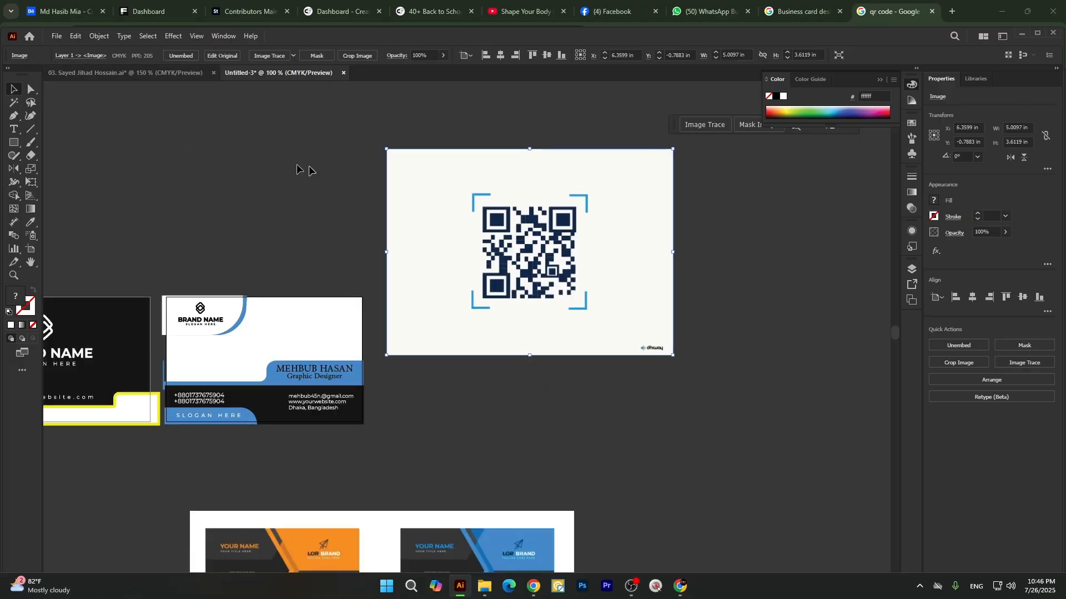
Trace the QR image with the Sketched Art preset and expand the tracing.
click(294, 57)
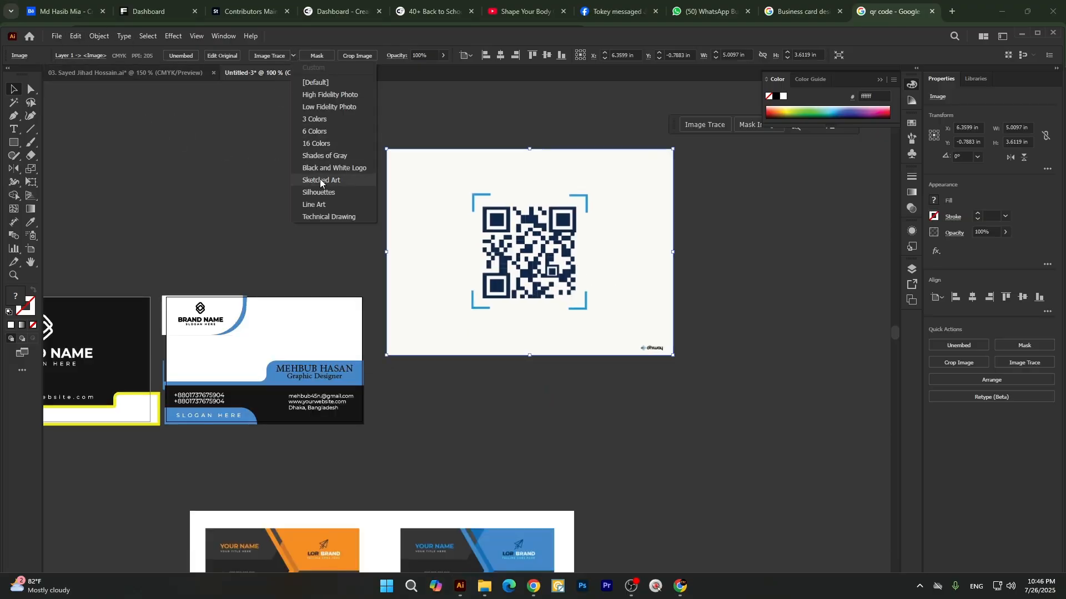
click(319, 178)
click(283, 55)
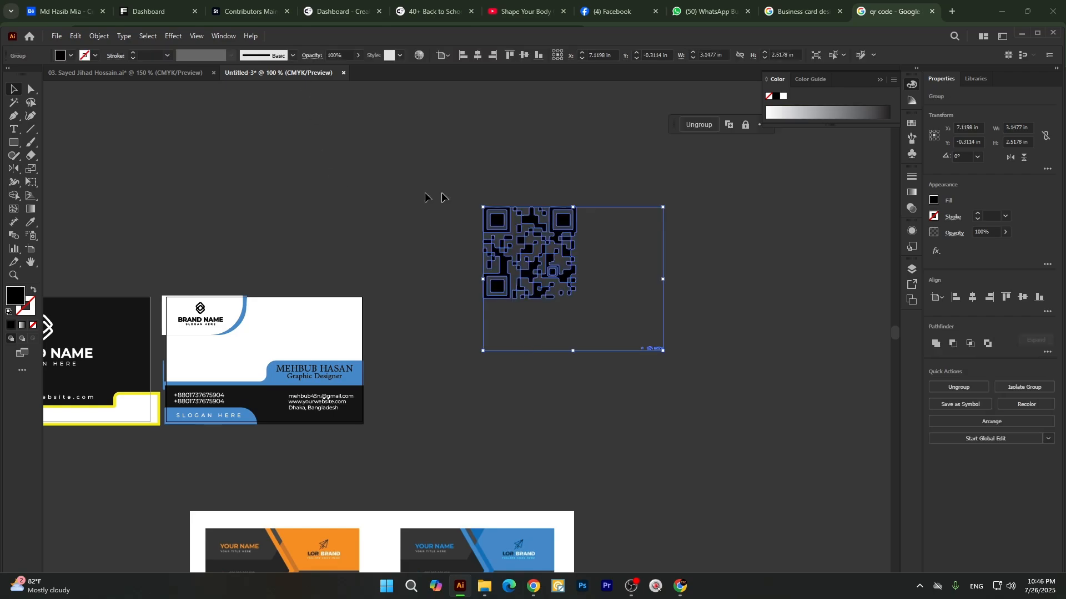
Ungroup the traced QR artwork.
click(444, 198)
drag(588, 294, 698, 381)
right_click(513, 140)
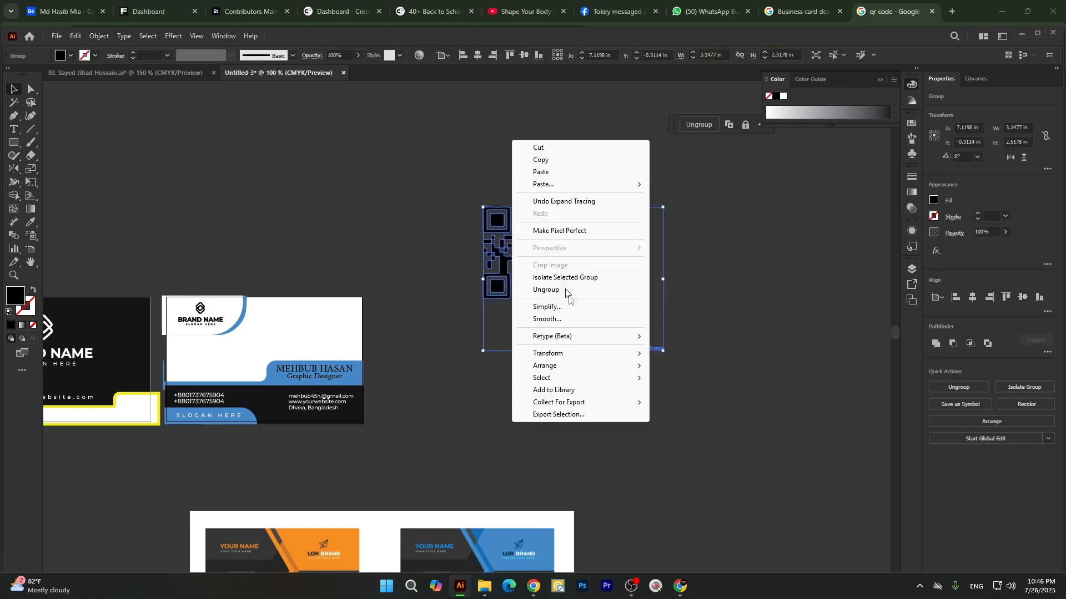
click(555, 290)
click(547, 400)
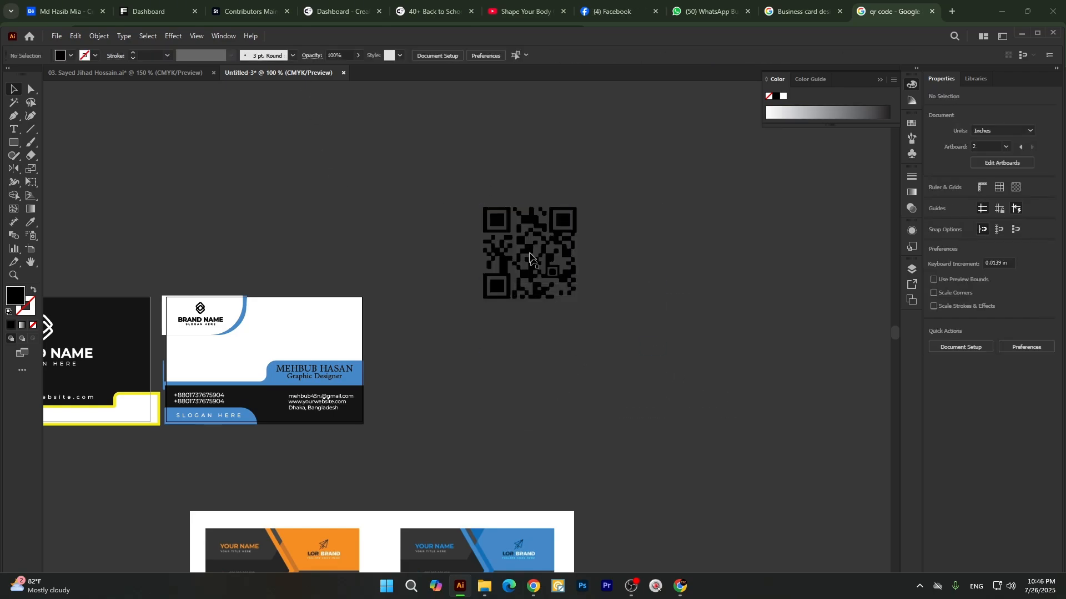
Group the QR code's pieces, scale the code down and place it in the white area above the second card's name band.
drag(503, 228, 641, 353)
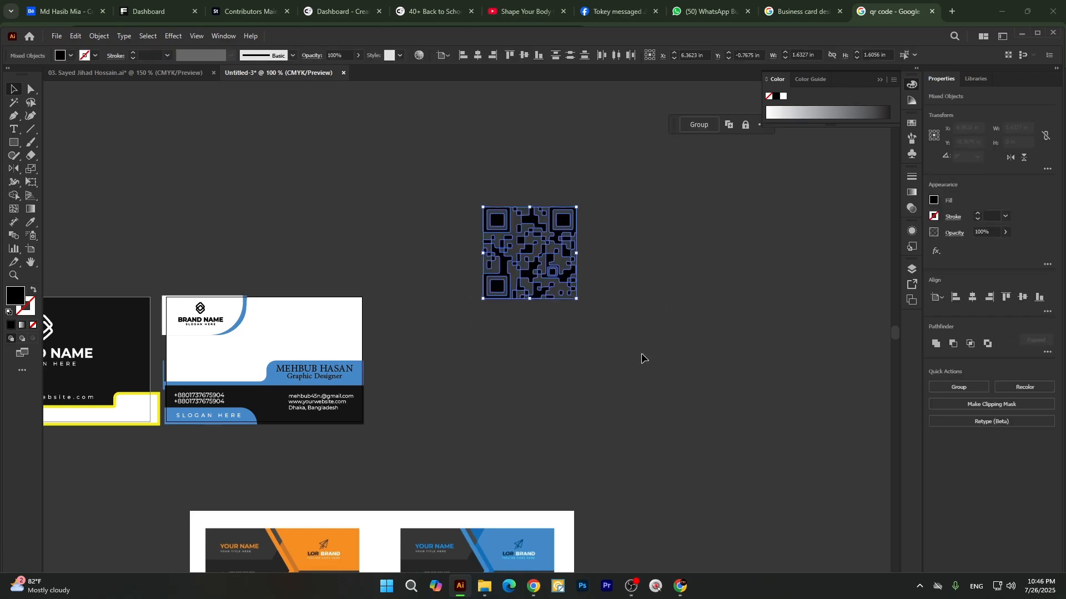
click(597, 355)
click(549, 268)
drag(579, 252, 333, 327)
click(466, 353)
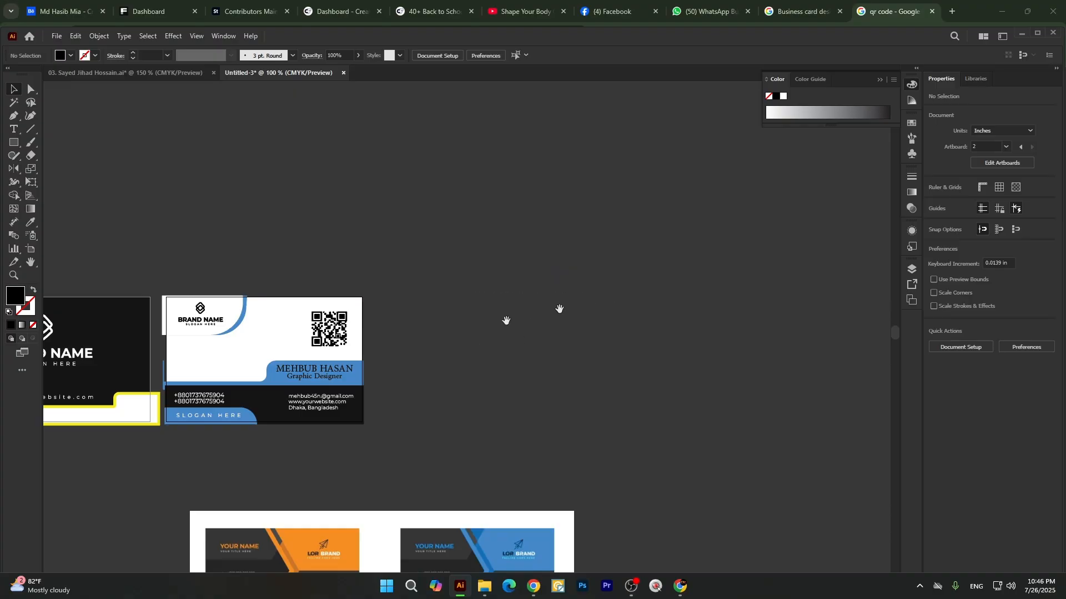
Lock the unfilled 3.43 × 2.19 in rectangle covering the second card.
drag(506, 321, 616, 293)
ctrl+click(230, 266)
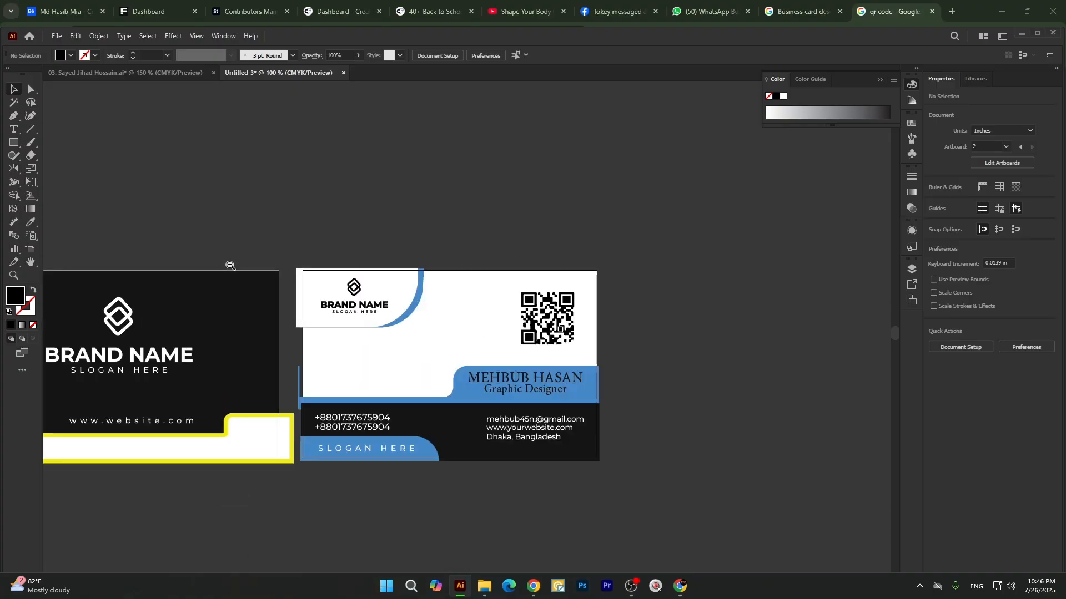
click(399, 332)
drag(452, 257, 466, 319)
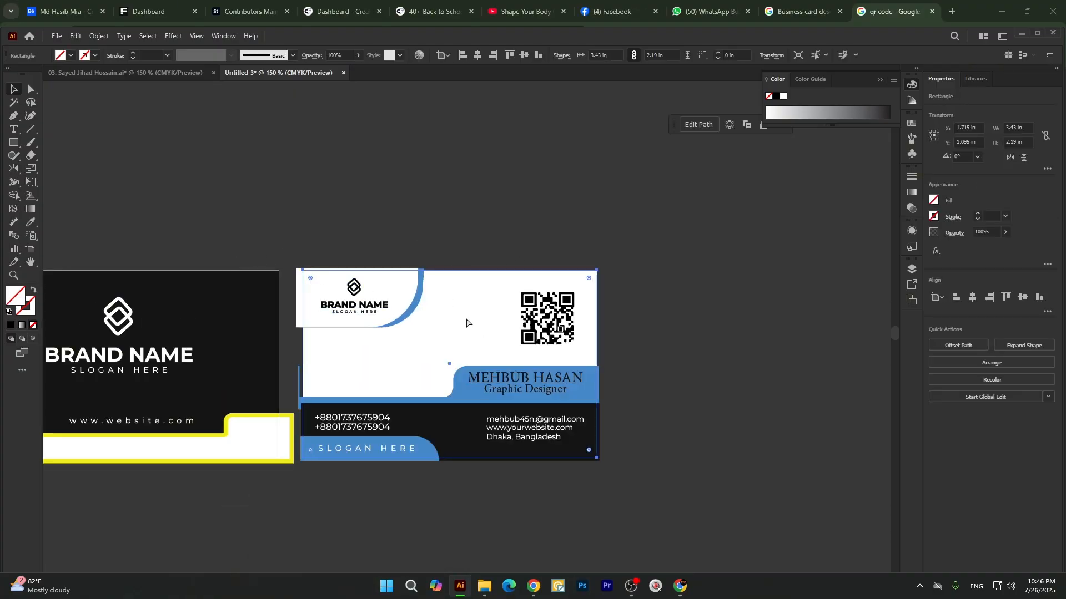
key(ctrl+2)
Group the second card's logo, brand text and curved panel, enlarge the group to about 1.72 × 0.80 in and shift it slightly inward.
drag(315, 260, 361, 337)
key(ctrl+g)
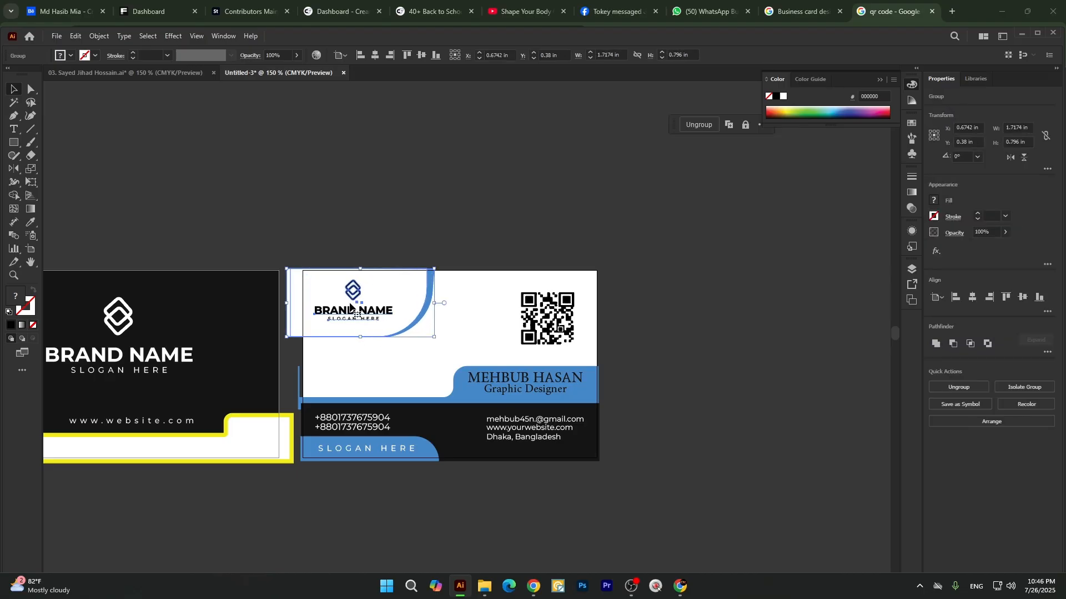
drag(340, 301, 346, 302)
click(412, 207)
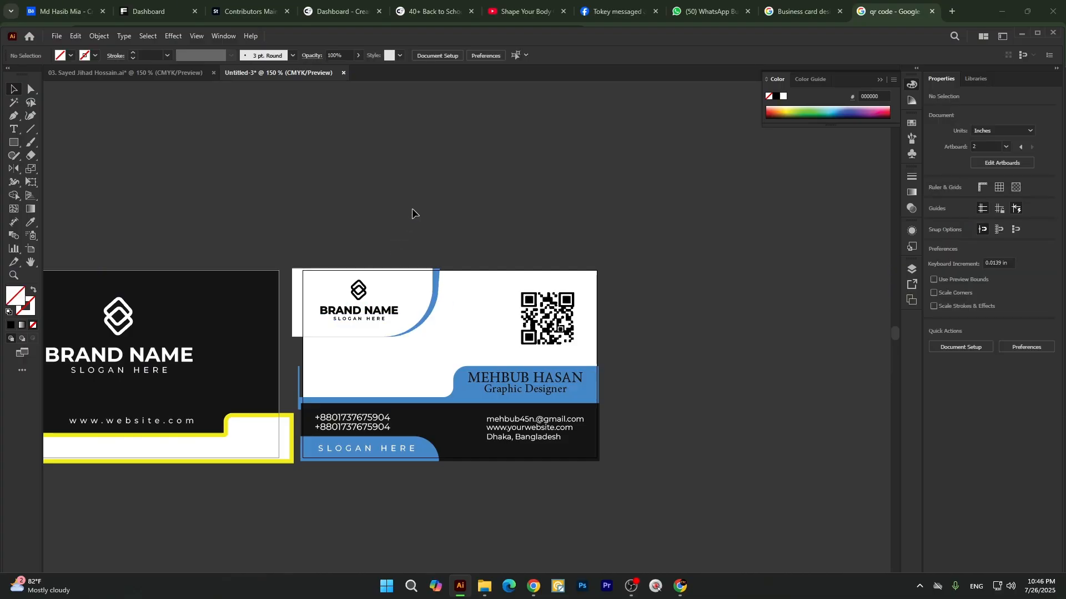
Ungroup the logo panel on the second card.
scroll(459, 300, down, 1)
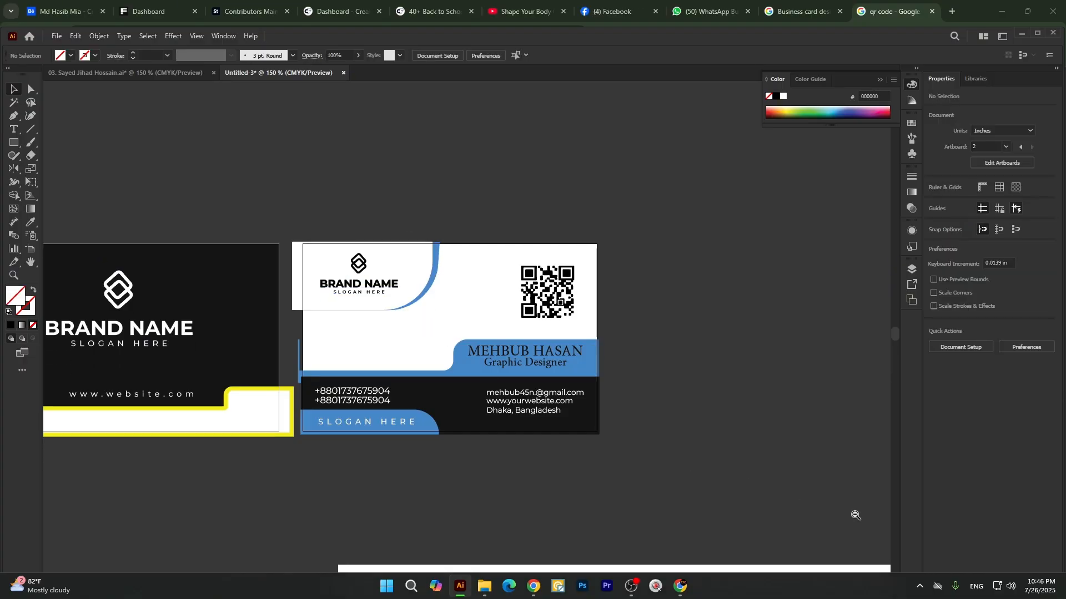
scroll(412, 327, up, 2)
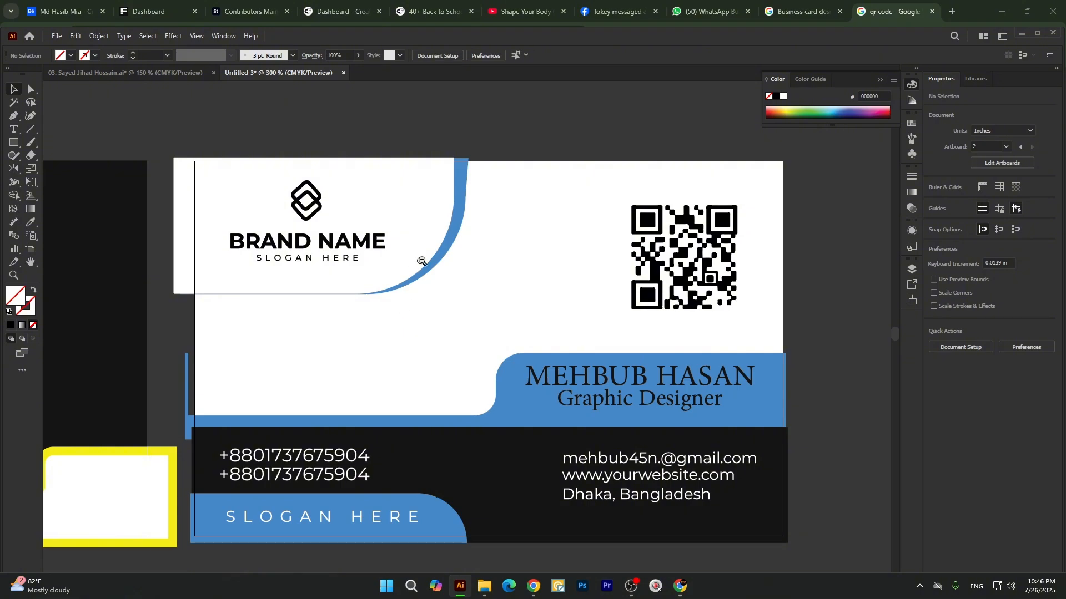
click(446, 253)
right_click(430, 193)
click(459, 354)
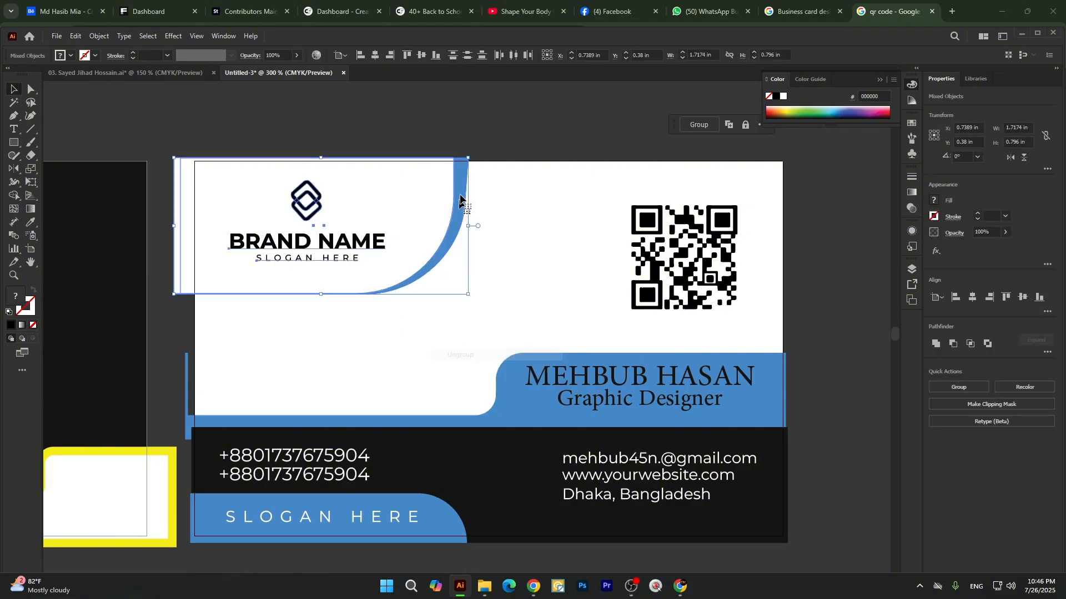
click(478, 136)
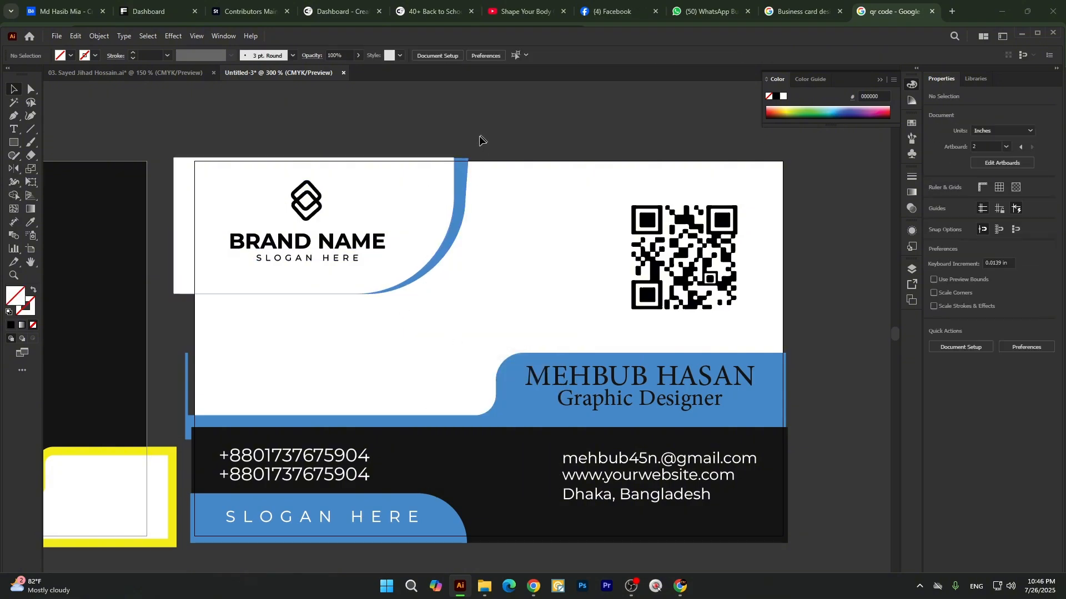
Reduce the height of the blue curved shape behind the second card's logo to about 0.76 in from its lower edge.
click(465, 178)
key(a)
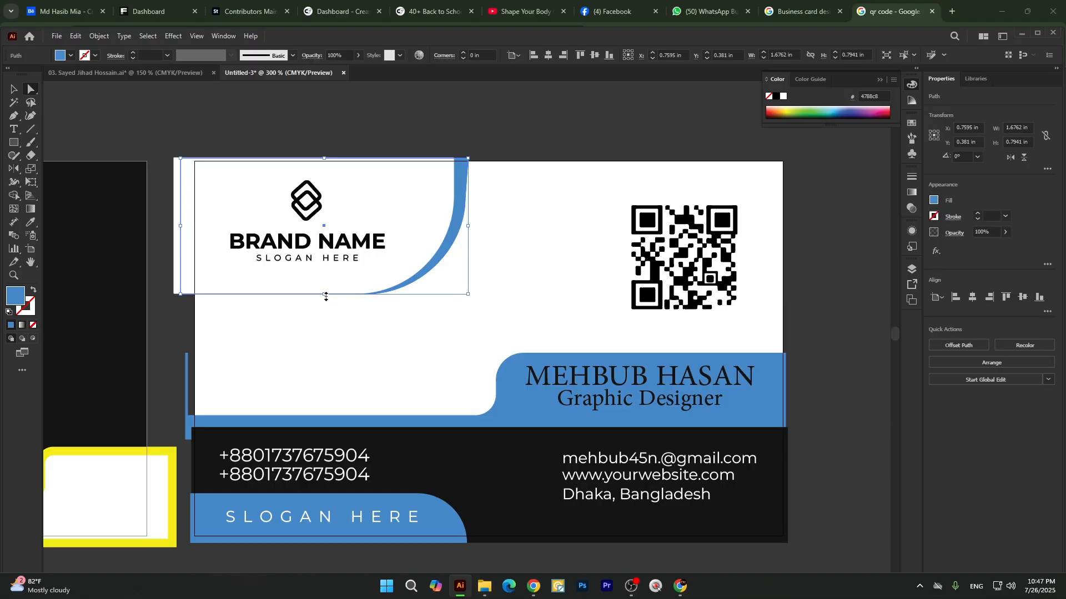
drag(325, 296, 326, 289)
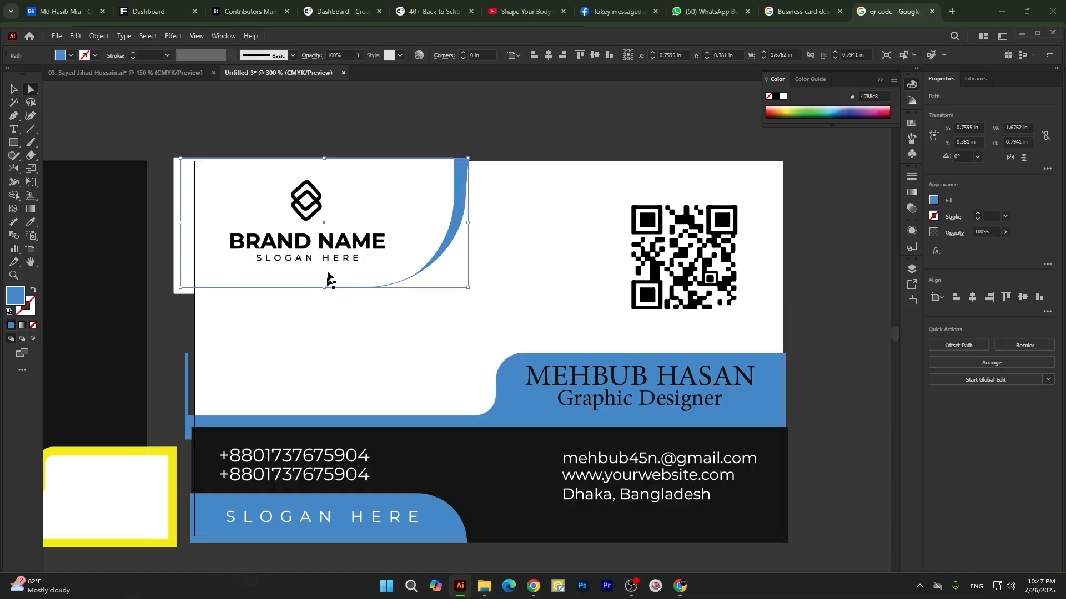
click(383, 132)
scroll(482, 176, down, 2)
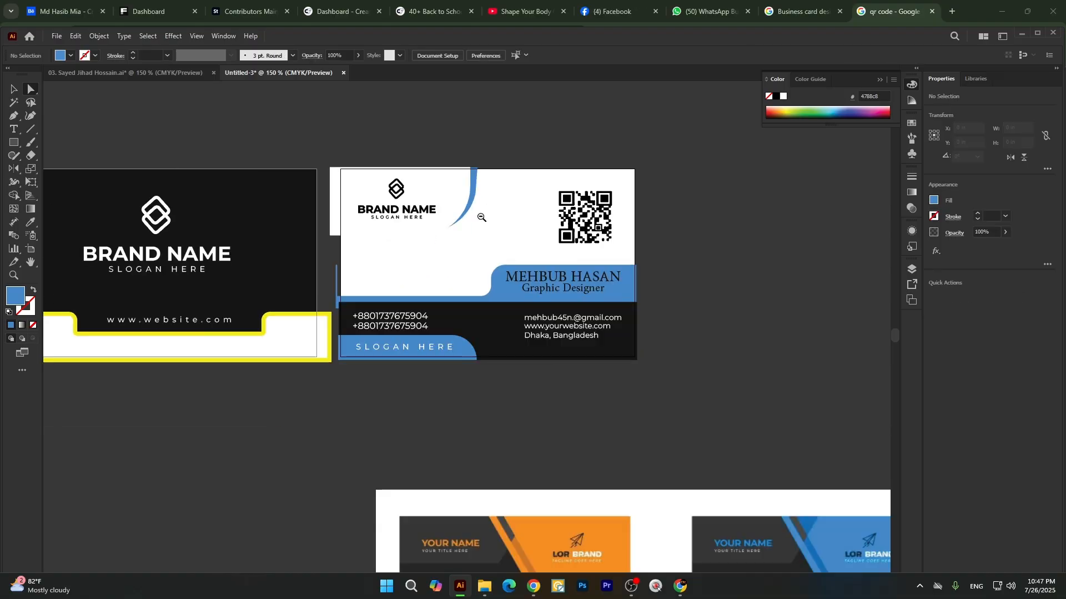
scroll(480, 218, up, 2)
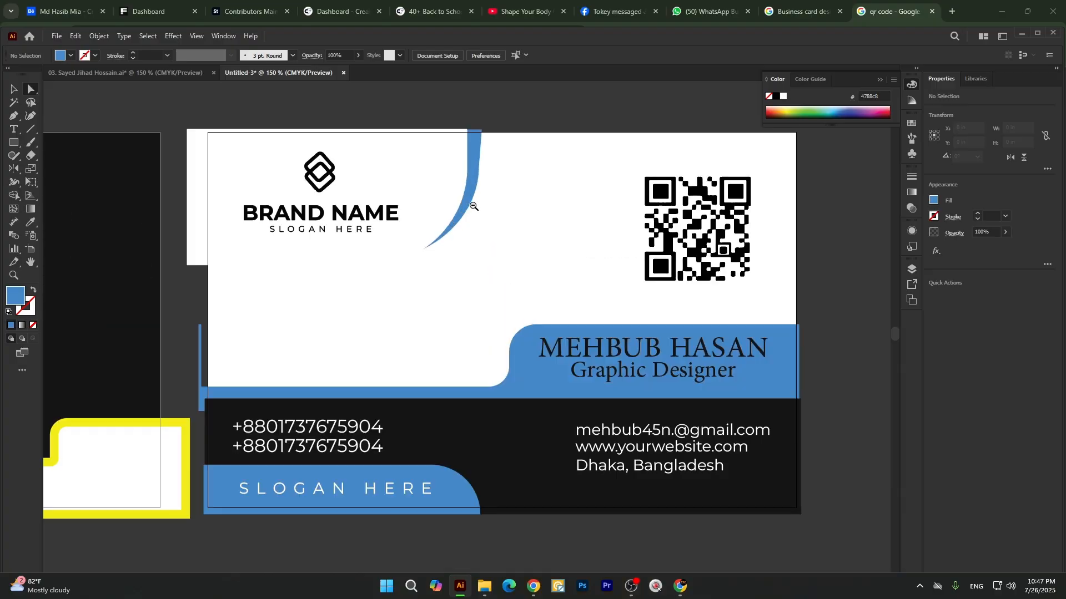
click(472, 199)
scroll(438, 218, down, 1)
click(10, 87)
click(475, 105)
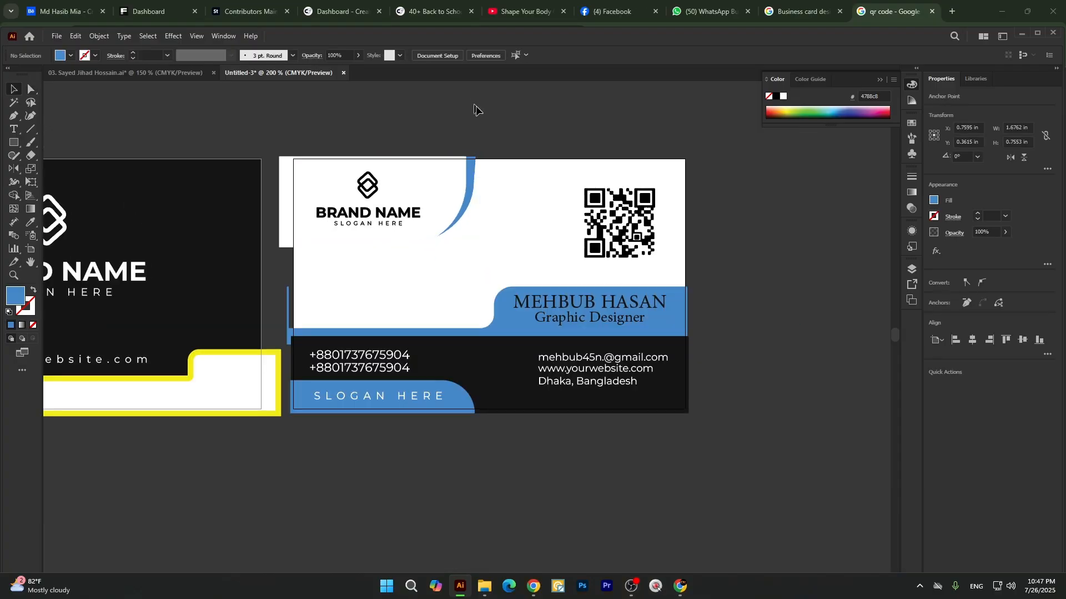
click(470, 175)
key(Delete)
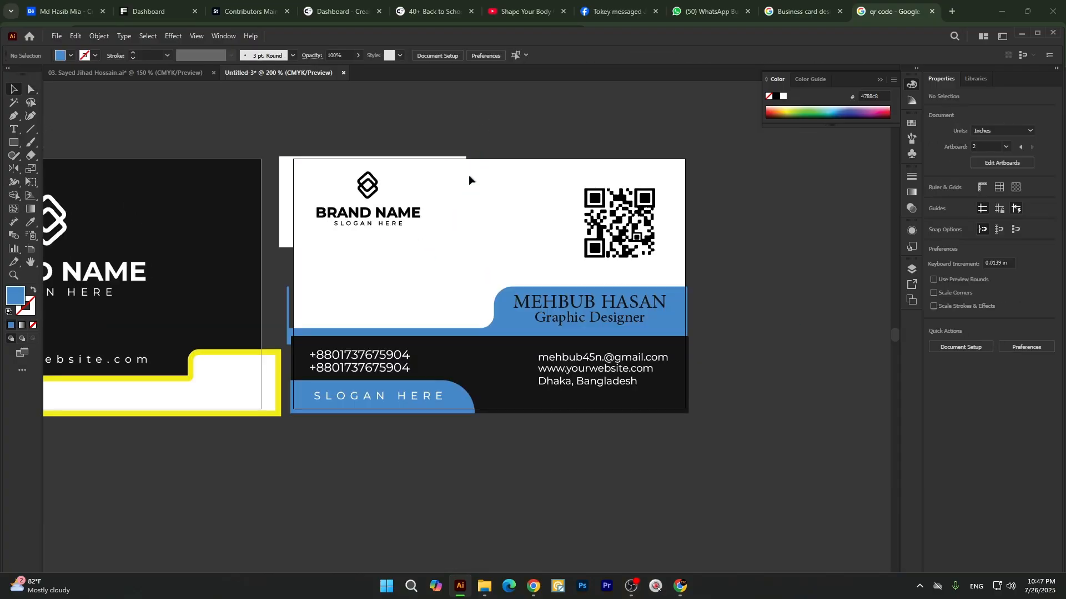
key(ctrl+z)
scroll(471, 186, up, 2)
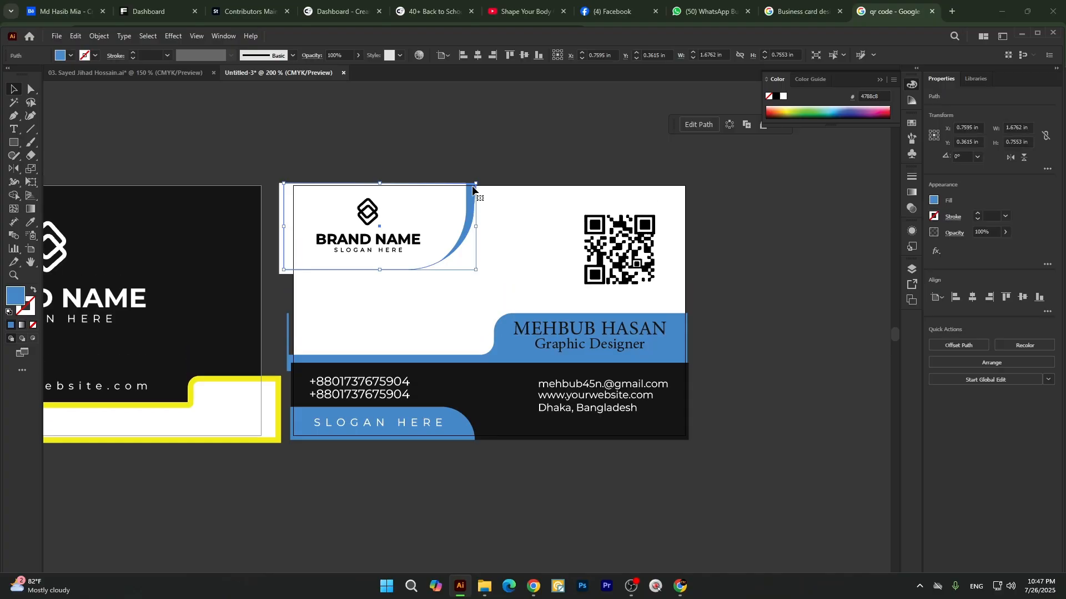
Recolour the first card's yellow footer border to the near-black card colour and its white inner shape to the second card's blue.
click(487, 153)
scroll(589, 250, down, 2)
scroll(423, 307, up, 2)
click(408, 318)
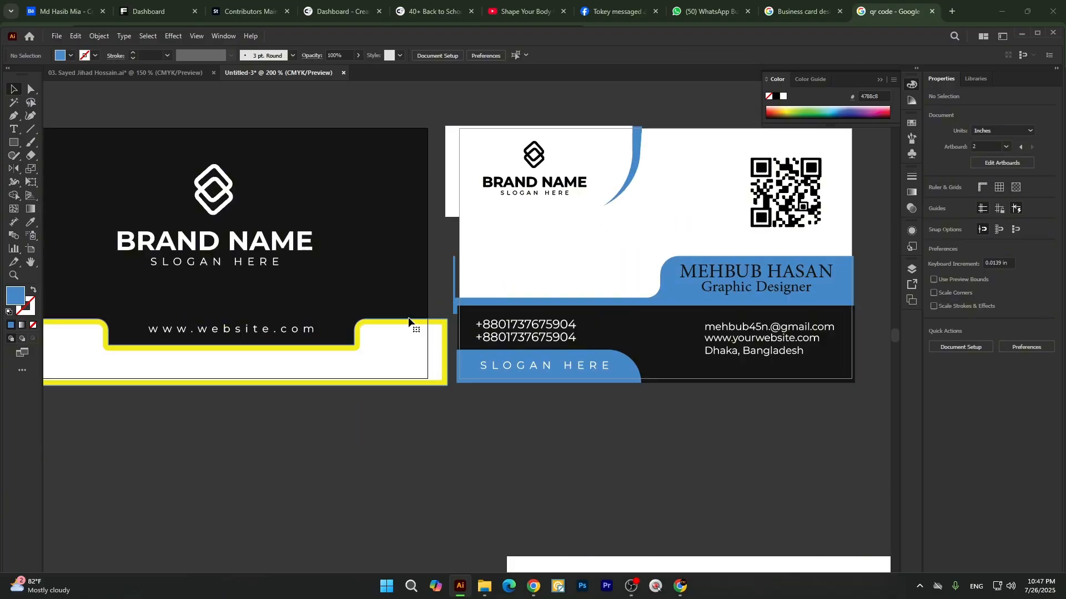
click(408, 320)
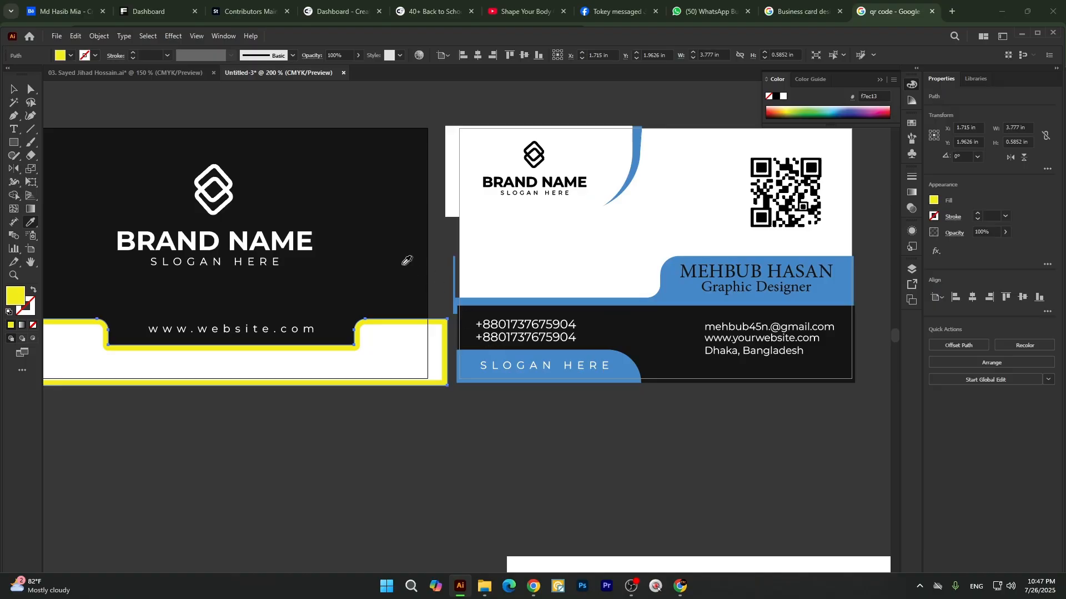
click(388, 369)
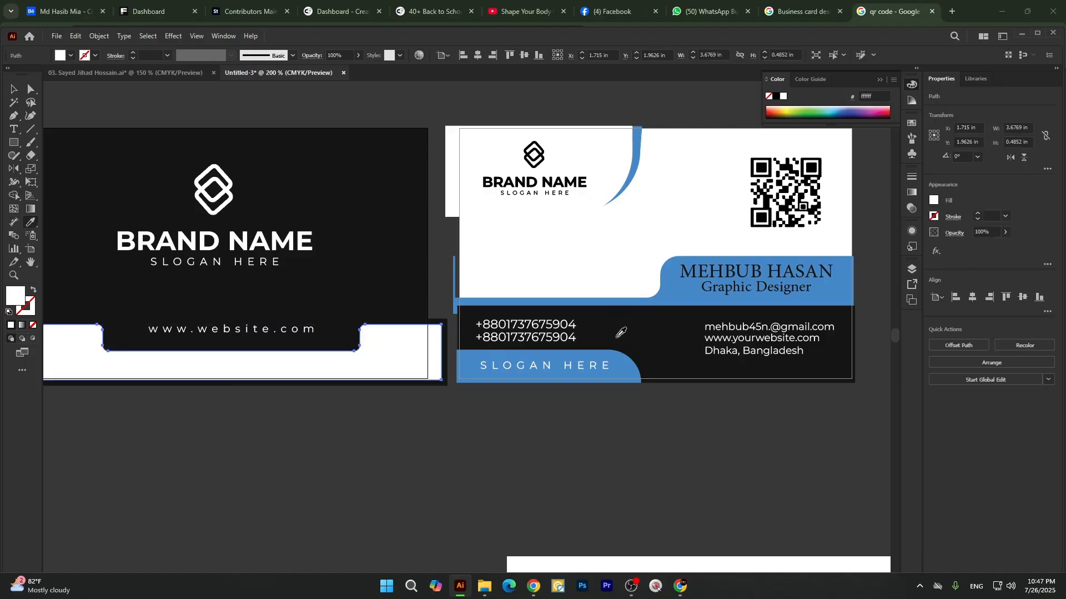
click(675, 279)
key(v)
click(376, 480)
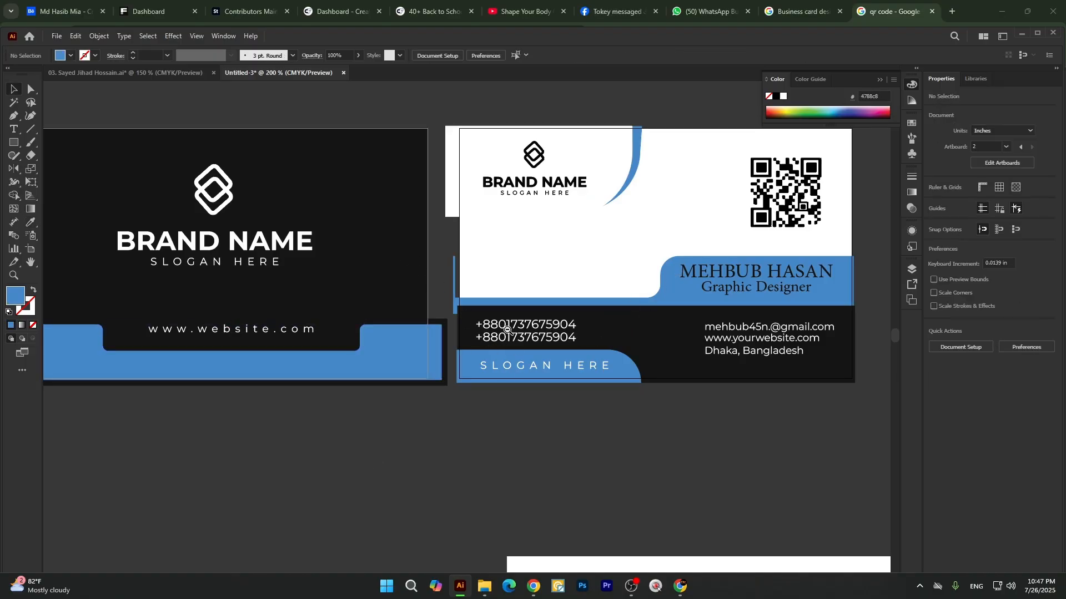
Examine the first card's footer shapes in outline view and compare both recoloured cards in preview.
scroll(507, 329, down, 2)
scroll(399, 342, up, 2)
double_click(355, 353)
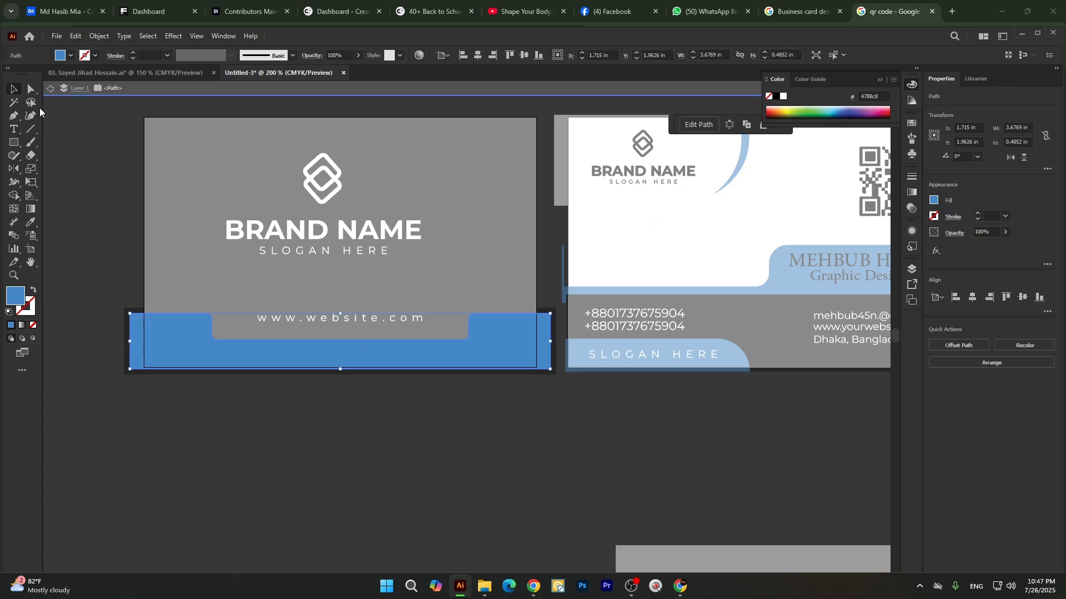
click(51, 89)
key(ctrl+y)
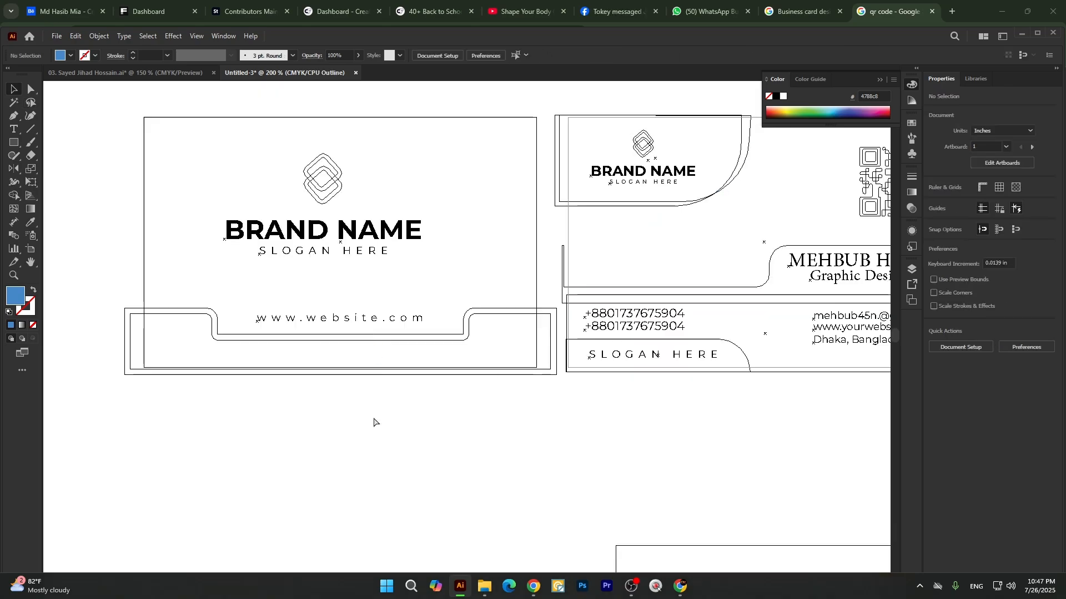
key(ctrl+y)
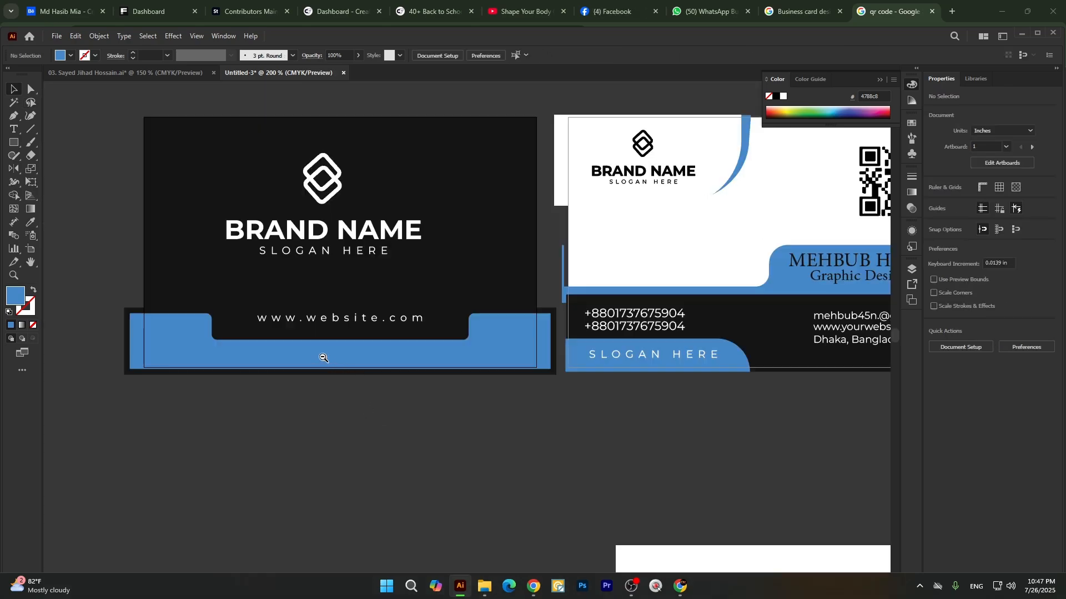
scroll(322, 357, down, 2)
scroll(328, 357, up, 1)
scroll(331, 357, up, 1)
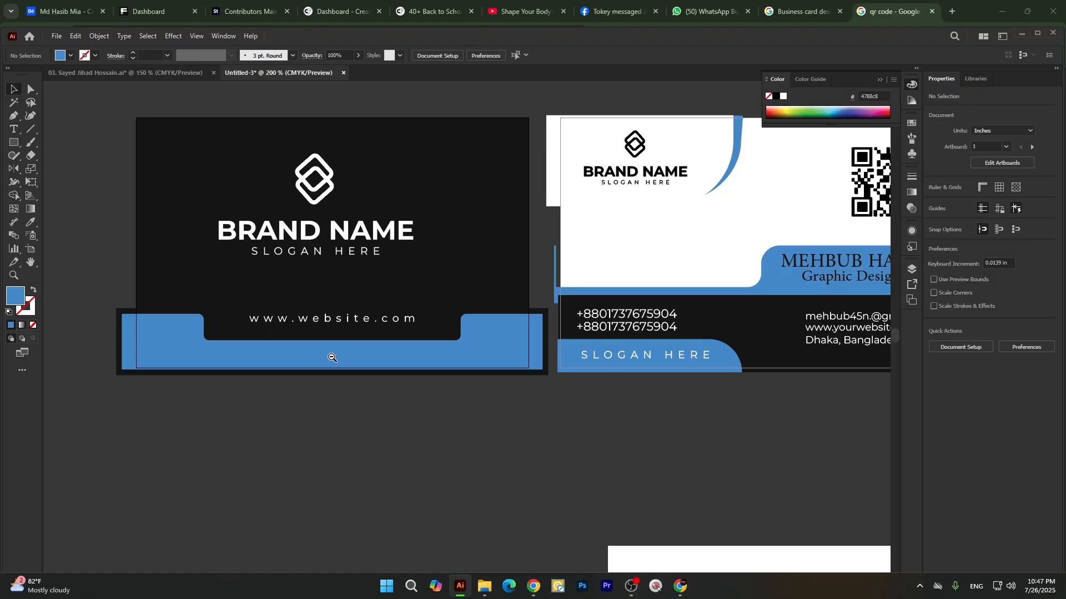
scroll(336, 357, down, 2)
scroll(419, 355, up, 2)
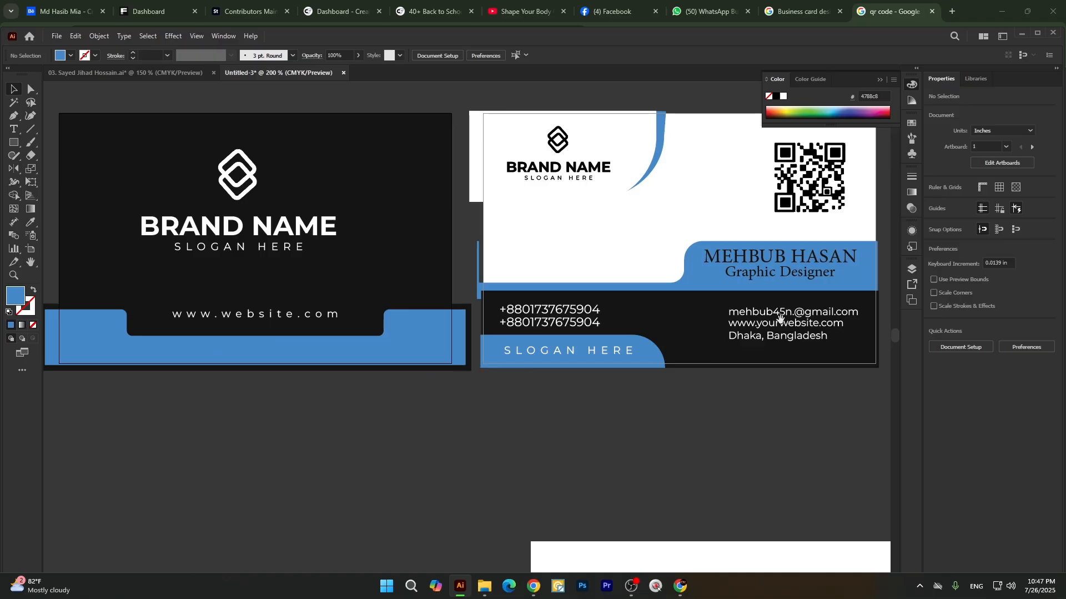
drag(780, 319, 663, 339)
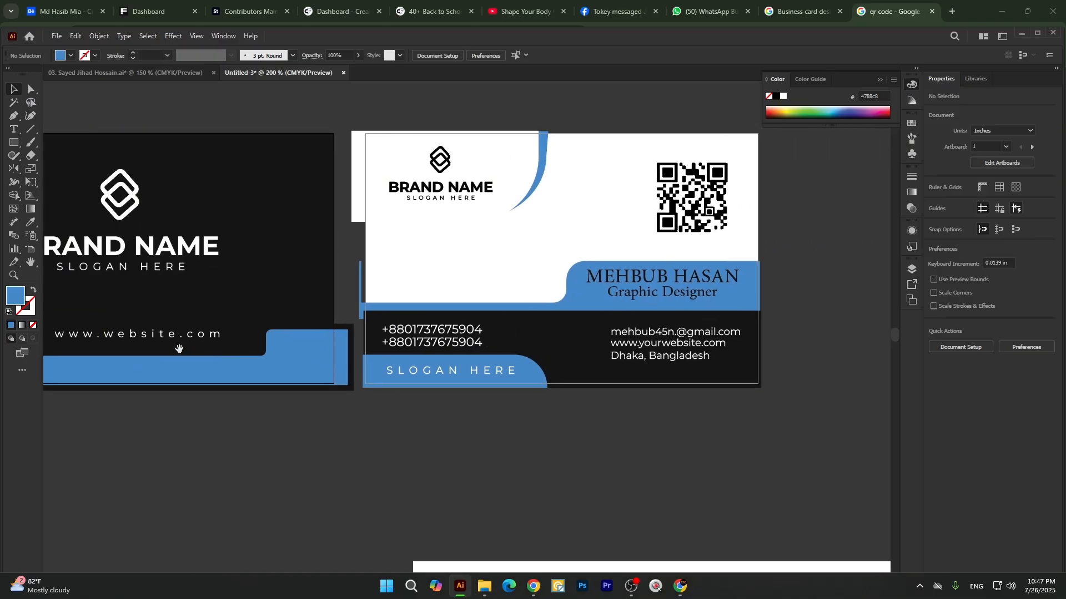
drag(212, 348, 429, 368)
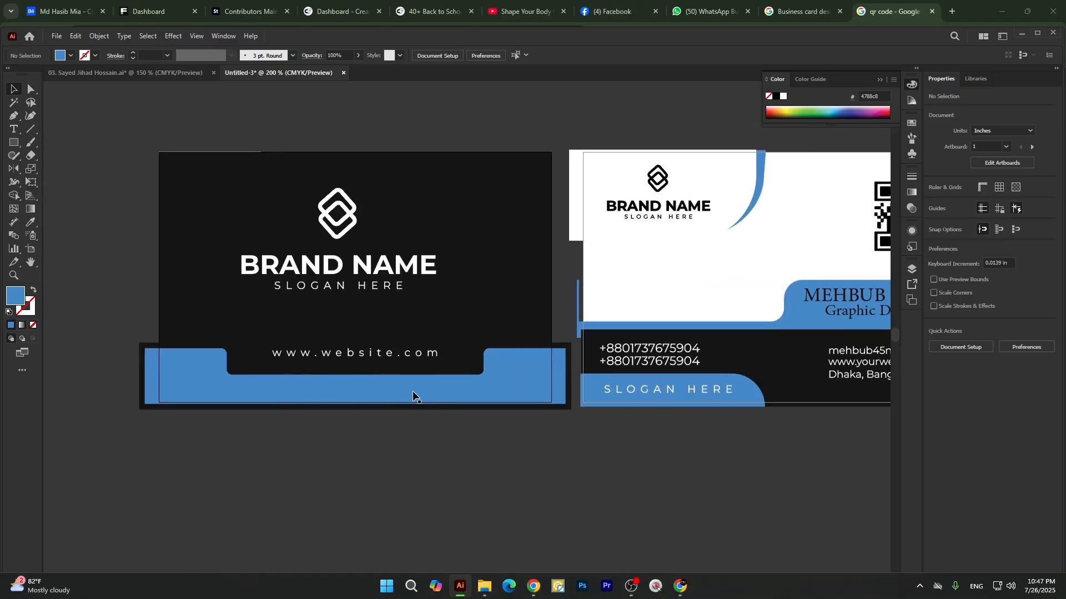
drag(619, 476, 493, 475)
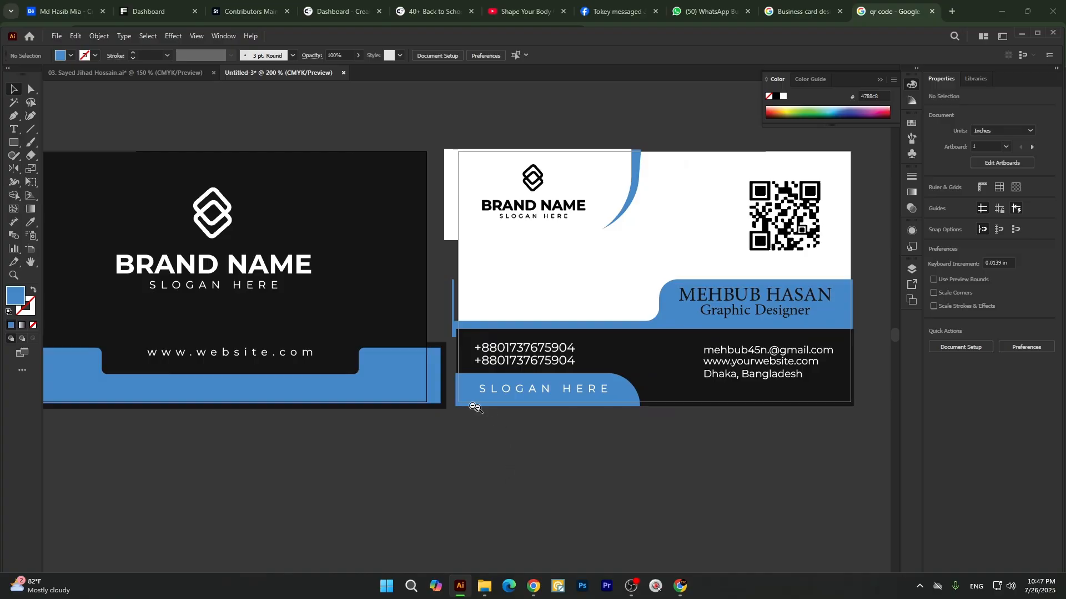
scroll(408, 392, down, 2)
scroll(522, 381, up, 2)
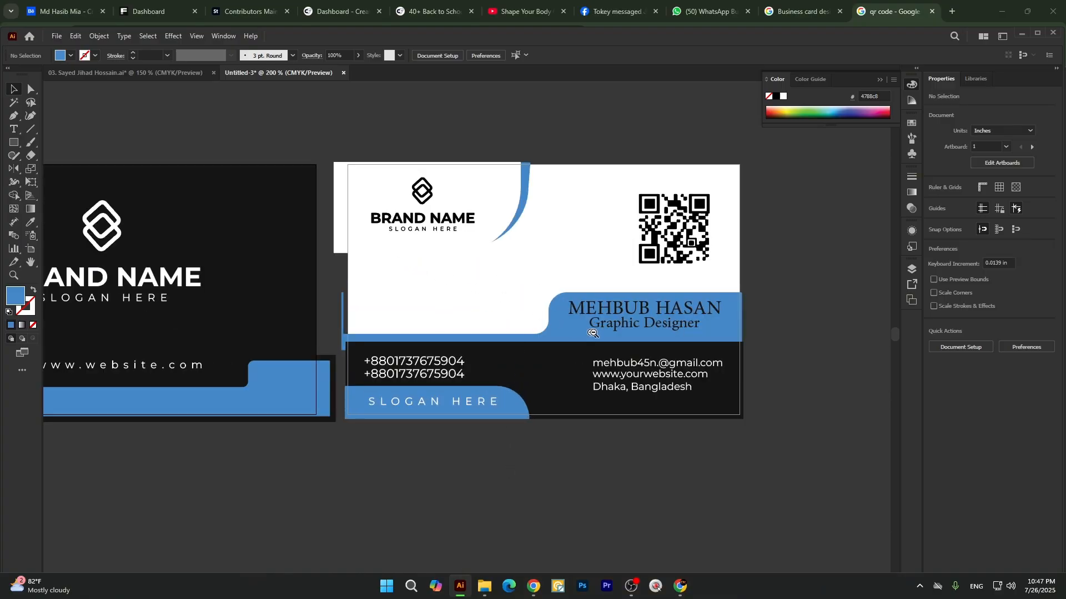
click(684, 260)
click(677, 272)
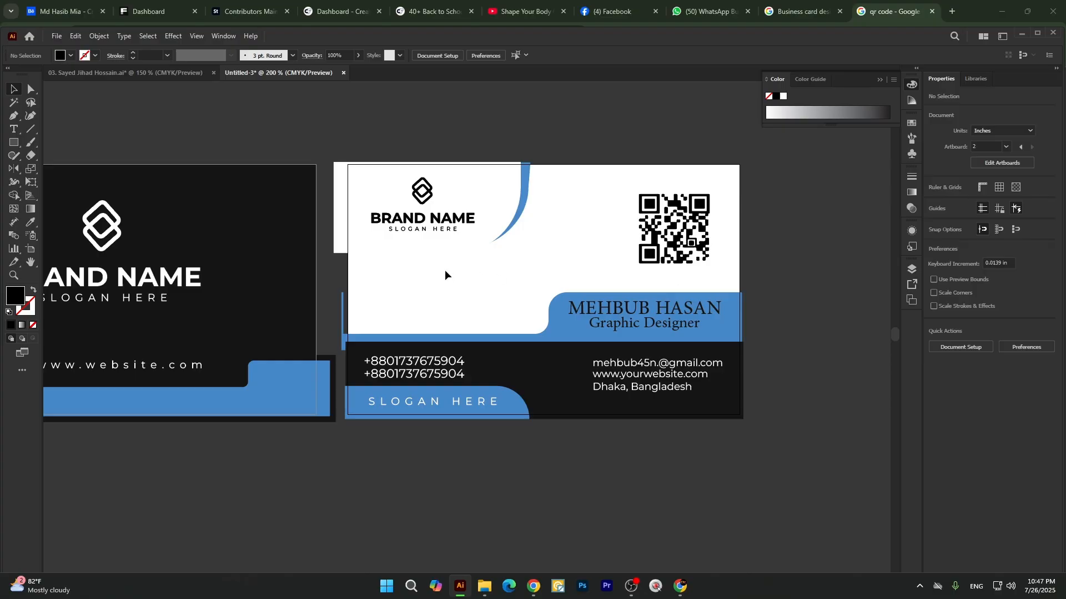
Match the name on the blue band to the phone text's white Montserrat style and make it Bold.
click(635, 311)
key(i)
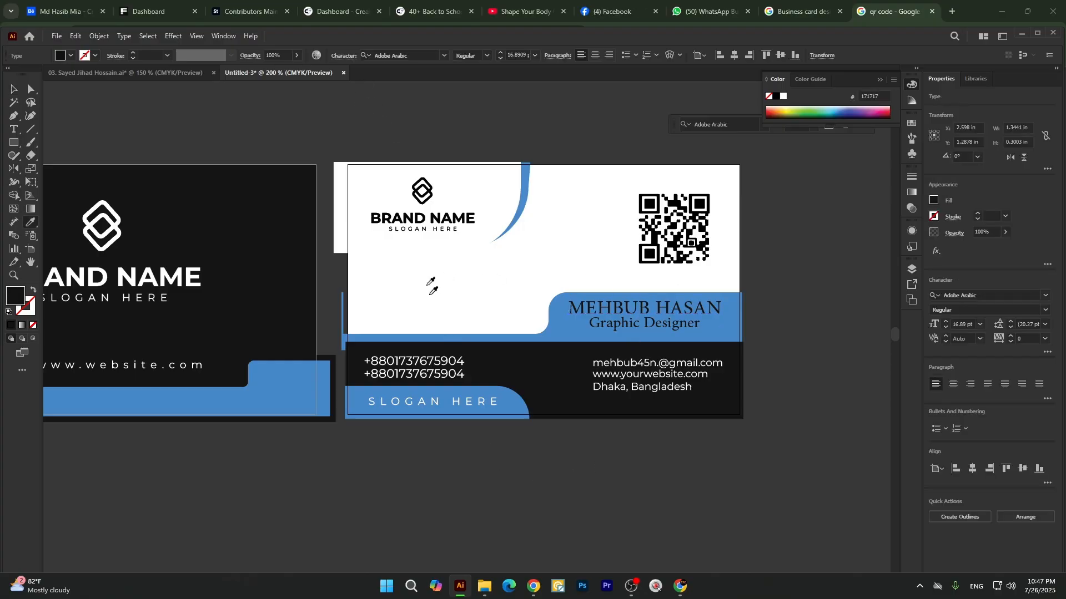
click(428, 358)
key(v)
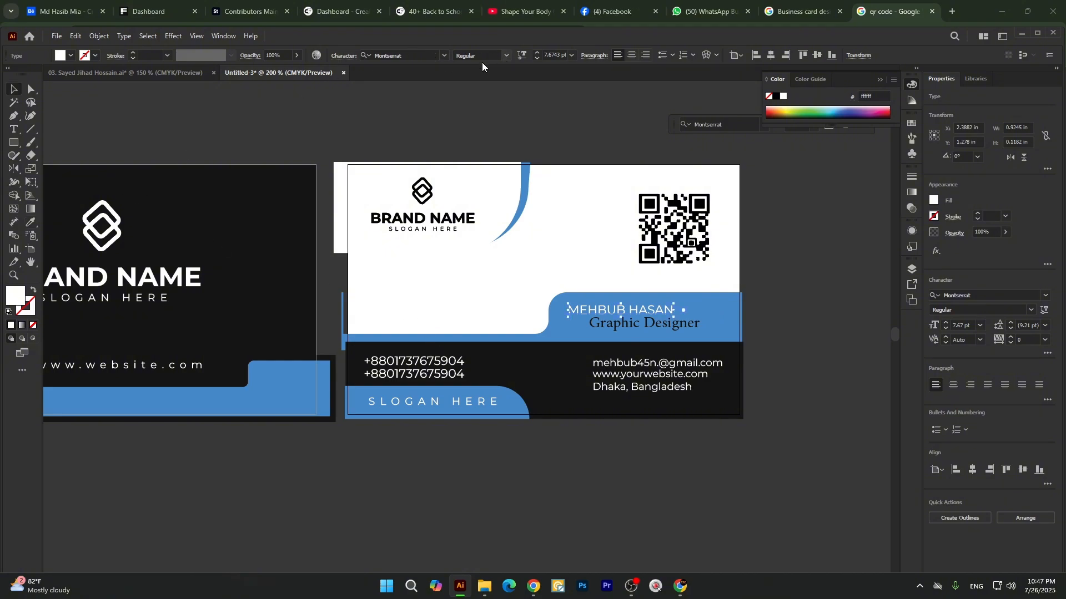
click(505, 55)
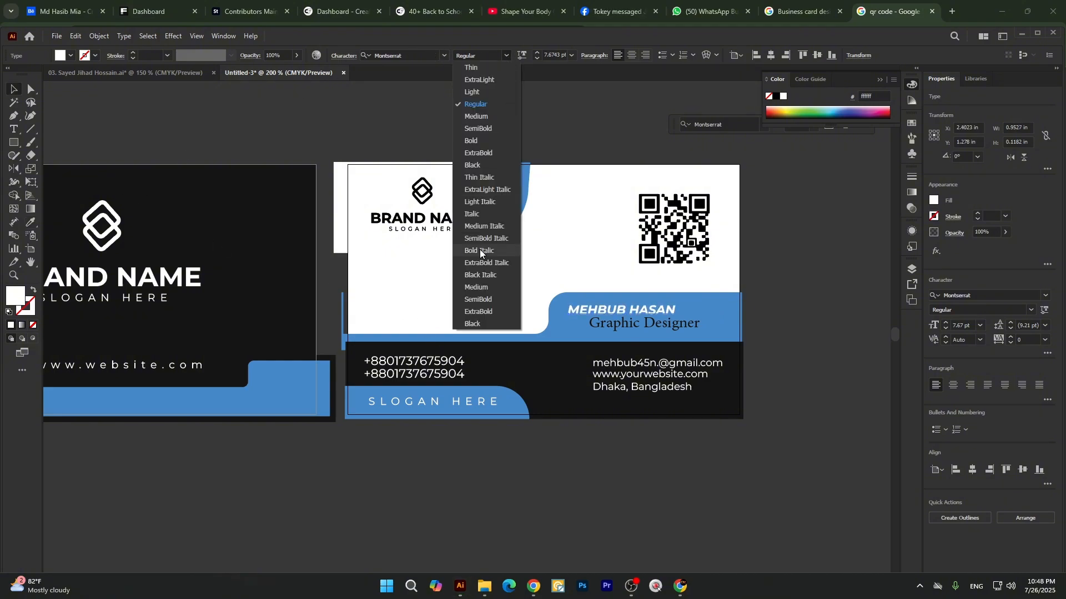
click(480, 141)
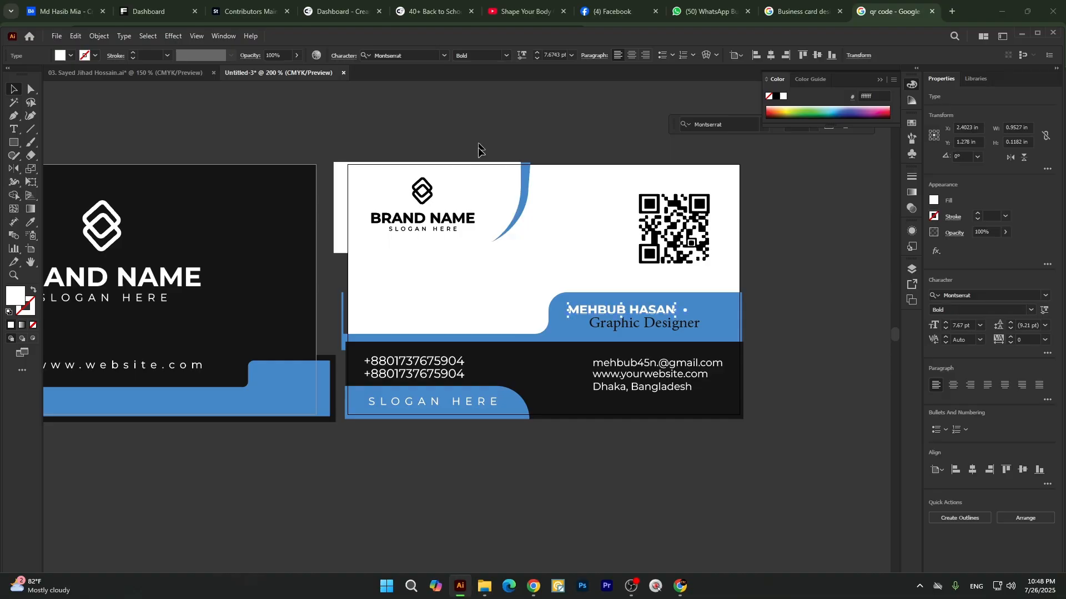
click(584, 474)
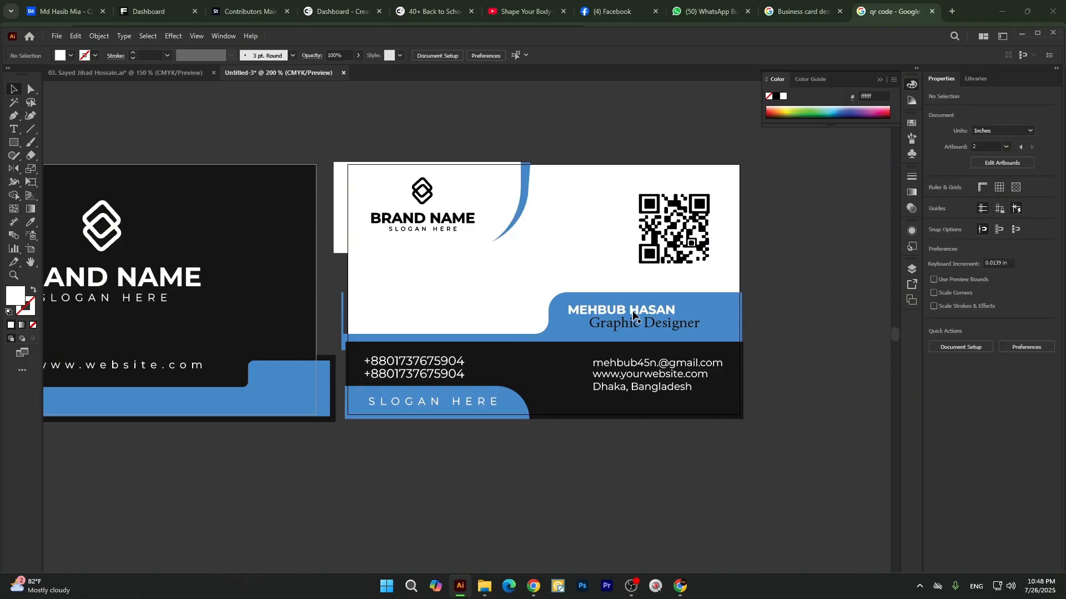
Enlarge the name on the blue band to about 10.2 pt, centred roughly above the job title.
mouse_move(633, 315)
mouse_down()
mouse_move(660, 313)
mouse_move(645, 328)
mouse_up()
key(ctrl+equal)
key(ctrl+equal)
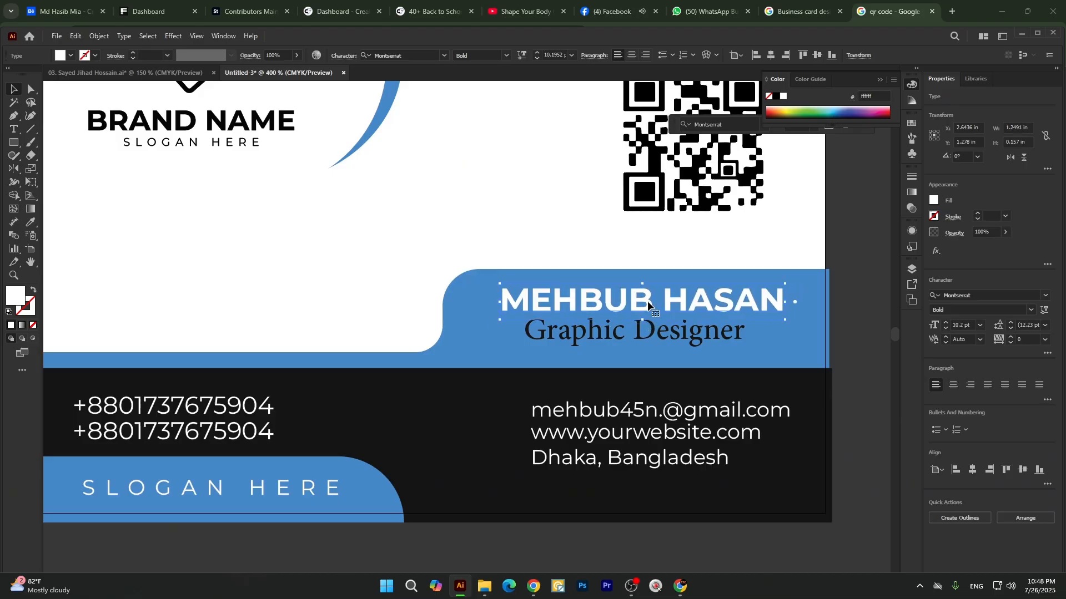
Match the "Graphic Designer" text to the phone number's white Montserrat Regular style.
click(640, 346)
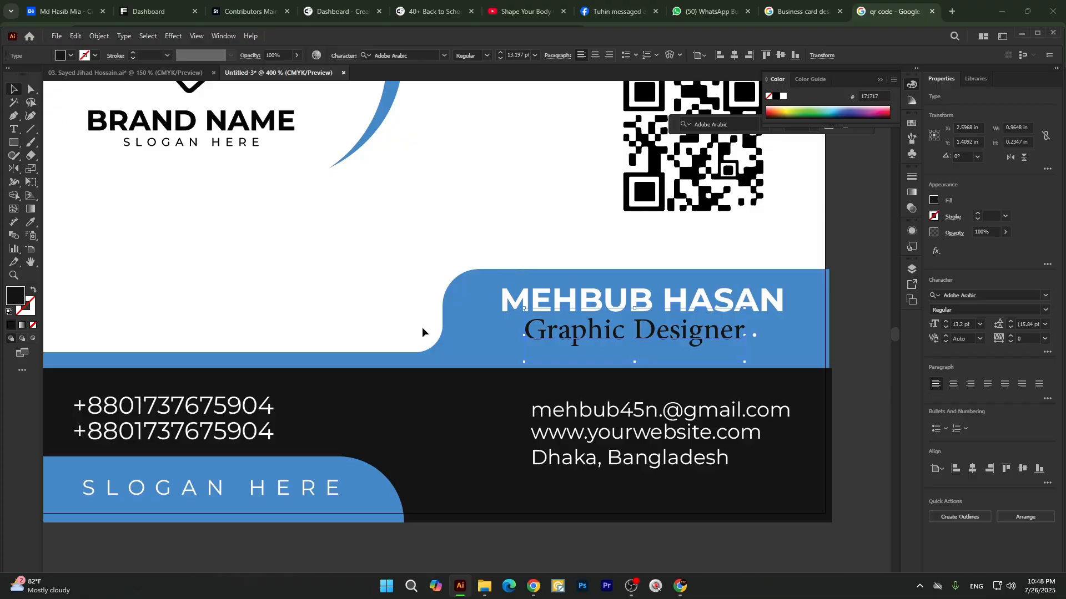
key(i)
click(235, 402)
key(v)
scroll(624, 346, down, 2)
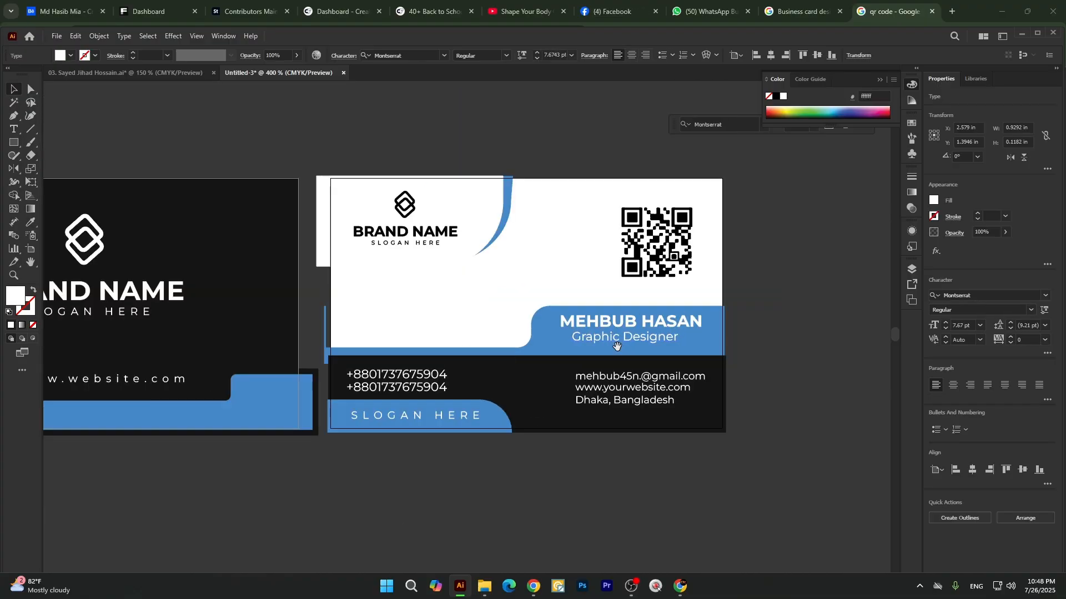
click(563, 542)
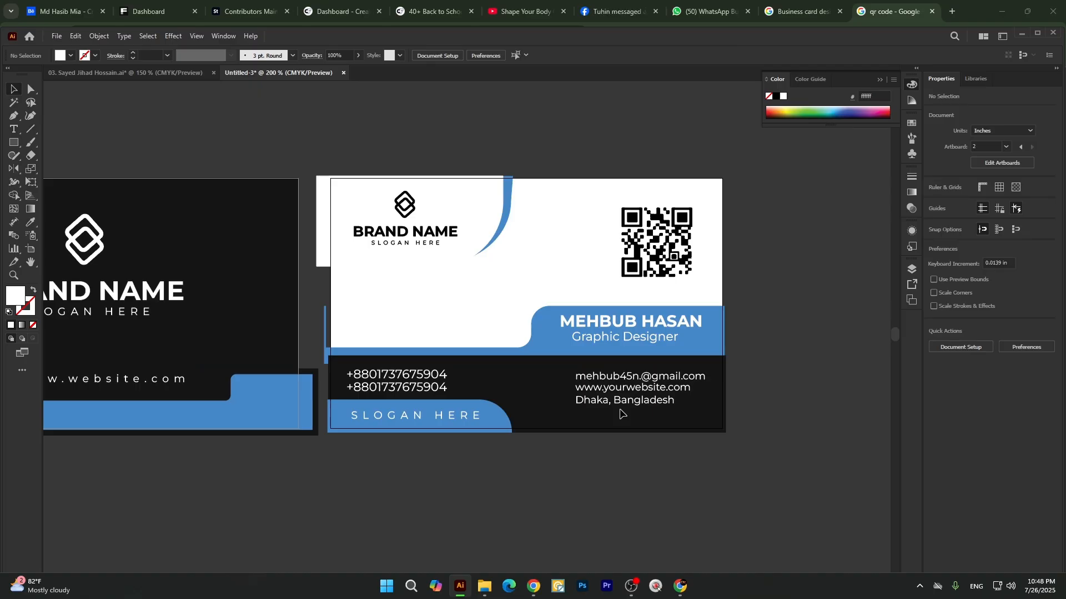
click(510, 192)
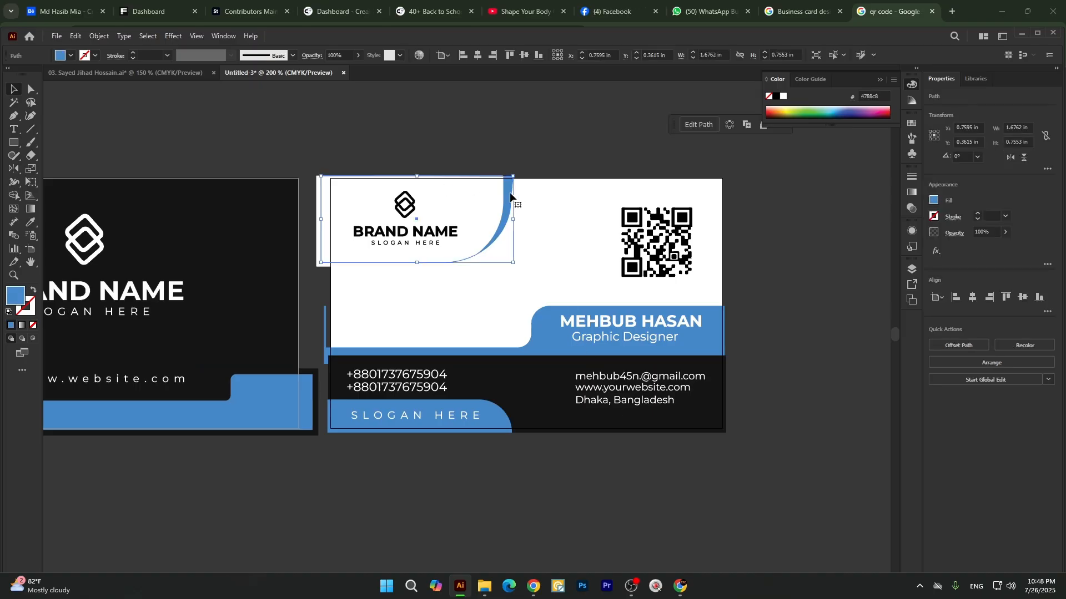
key(Delete)
key(ctrl+z)
click(412, 160)
click(503, 228)
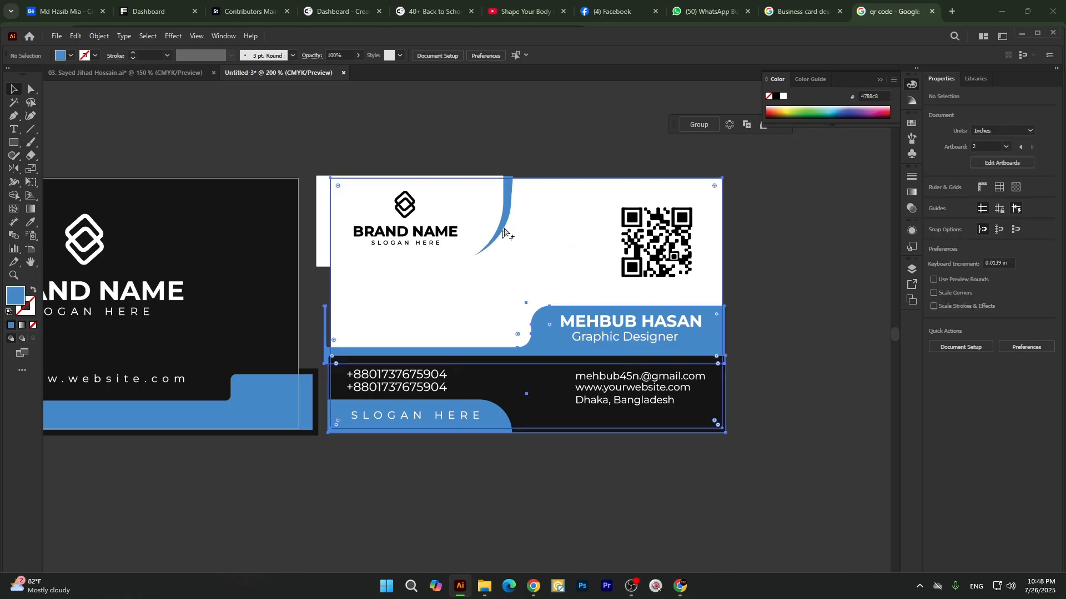
click(539, 154)
Remove the blue curved shape behind the second card's logo.
click(508, 212)
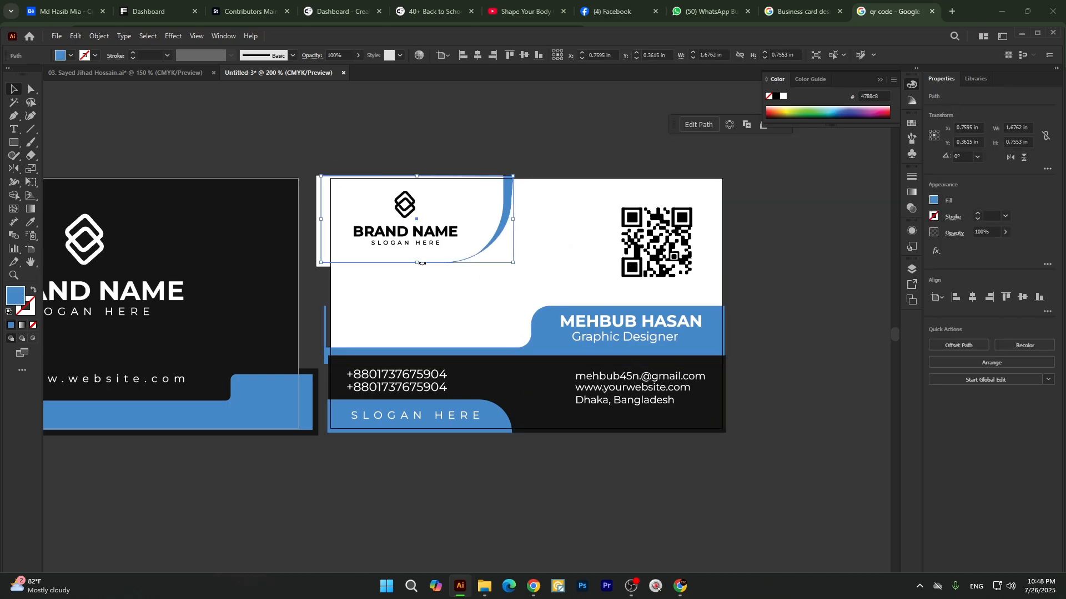
drag(419, 263, 424, 245)
key(a)
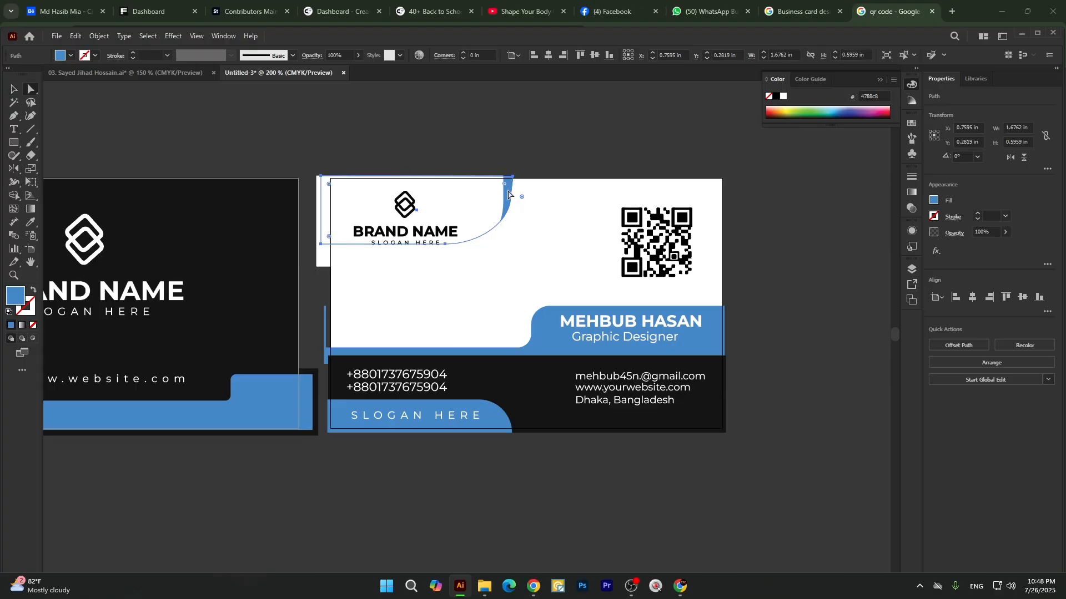
drag(461, 217, 473, 133)
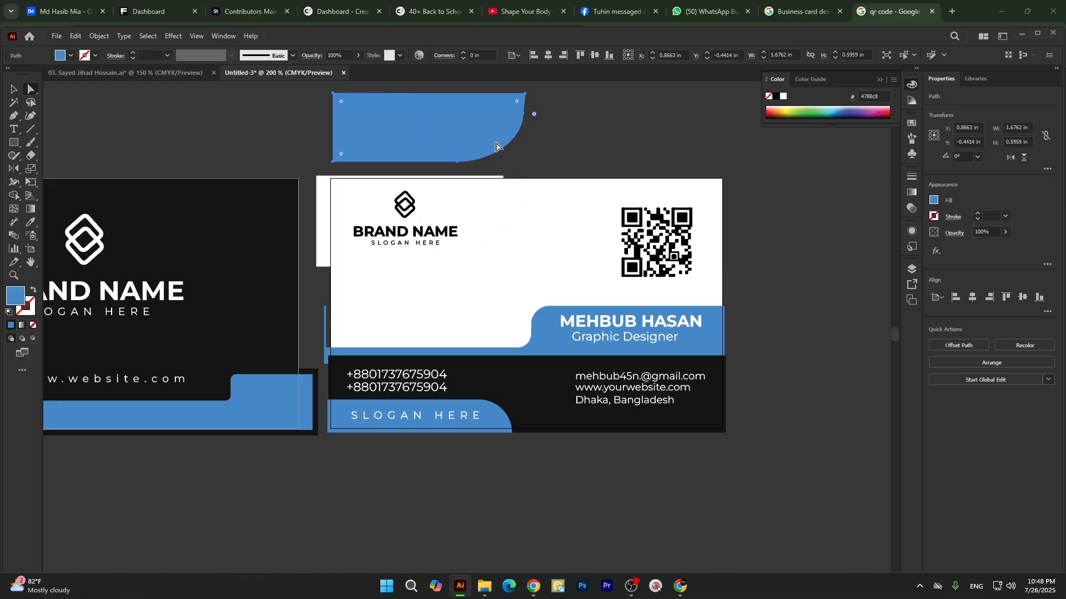
key(Delete)
Reduce the second card's white logo panel to about 0.70 in high and fill it with the contact band's near-black, 171717.
click(471, 219)
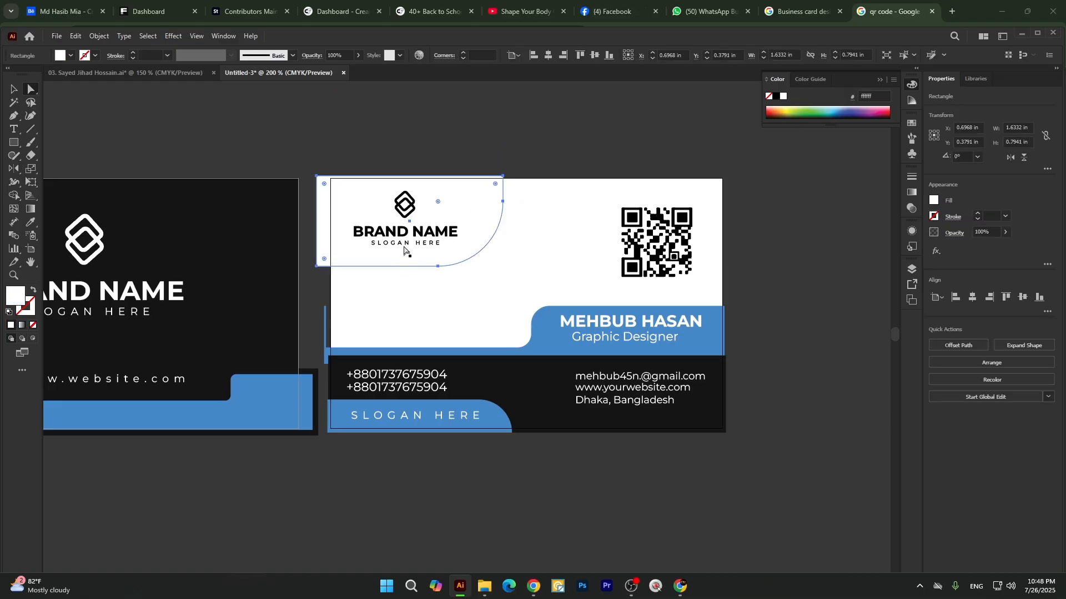
click(401, 267)
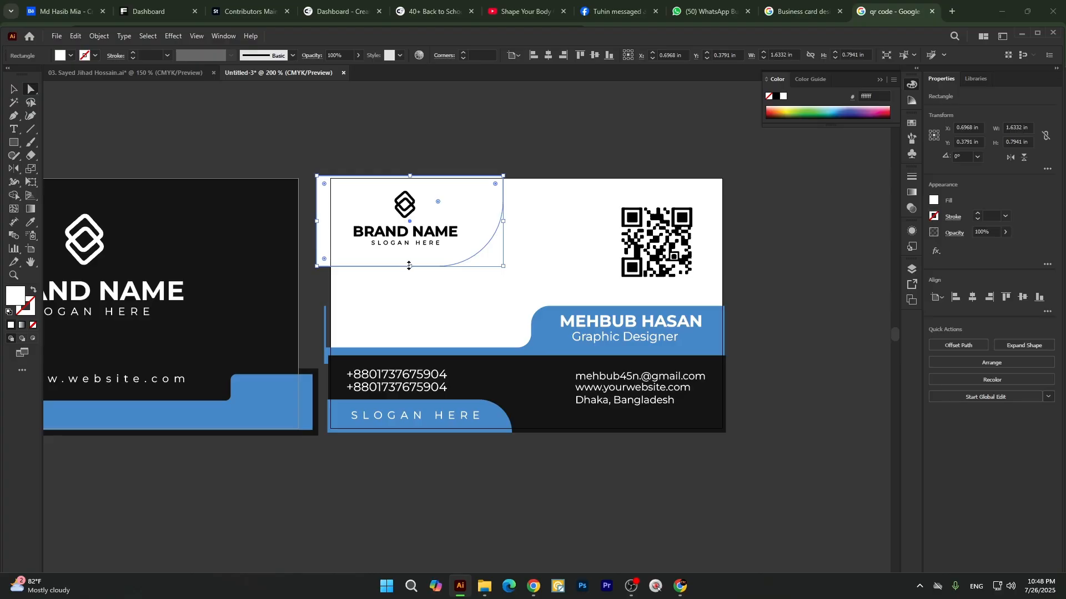
drag(409, 266, 411, 257)
key(i)
click(536, 394)
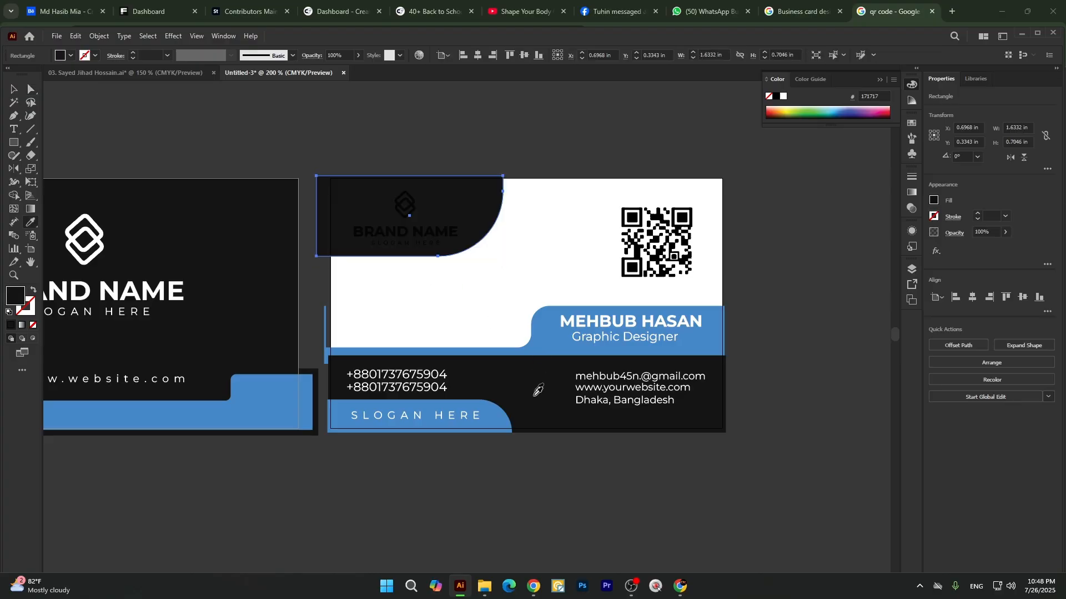
key(v)
click(442, 278)
Recolour the second card's logo and brand text group white and shrink it to about 0.81 × 0.43 in.
click(409, 209)
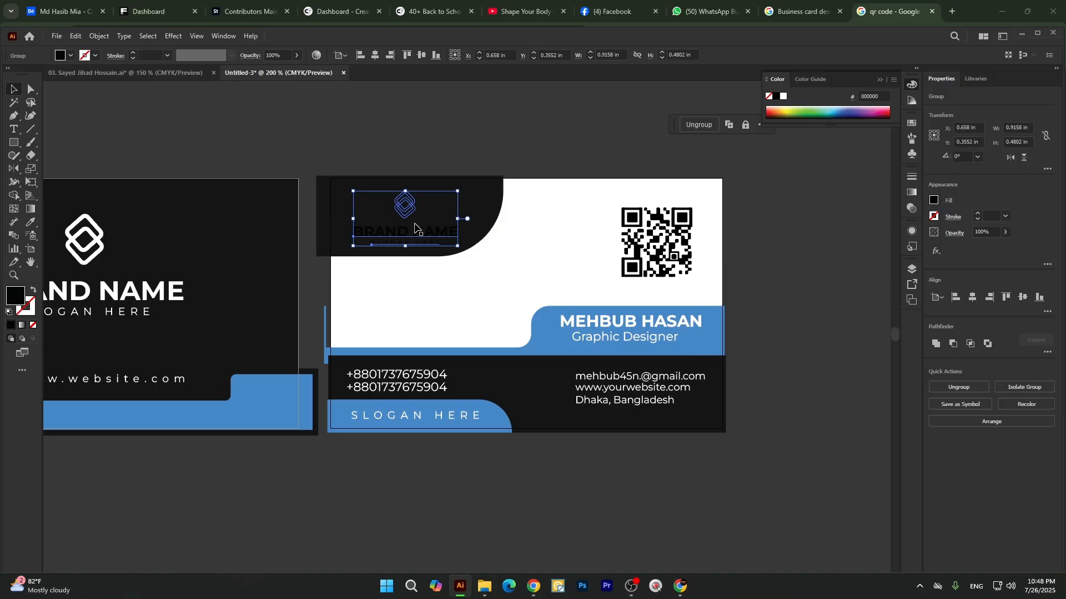
key(i)
click(538, 221)
key(v)
click(487, 129)
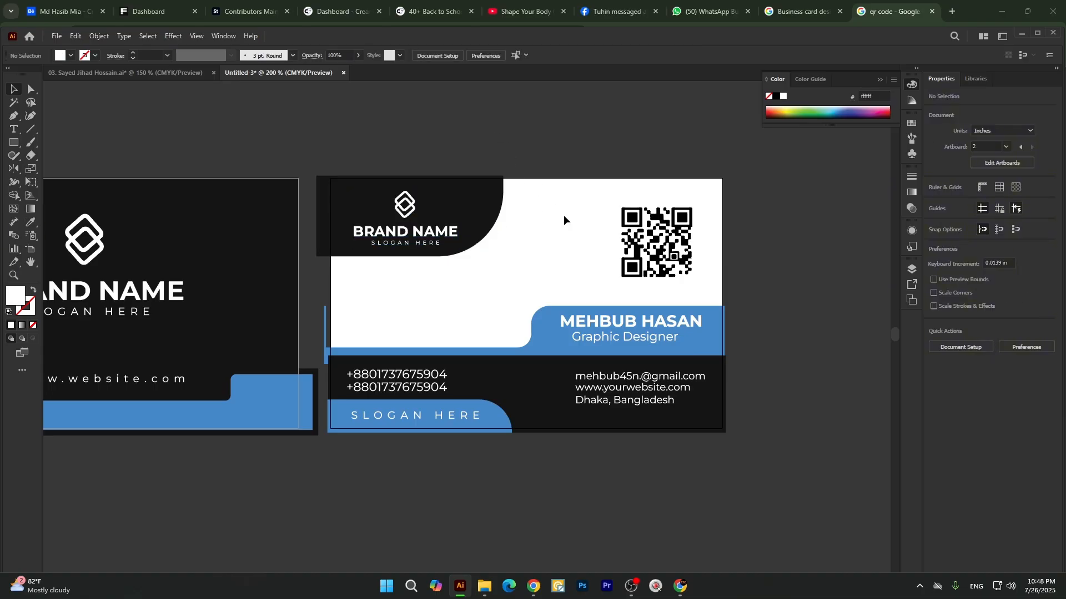
click(429, 240)
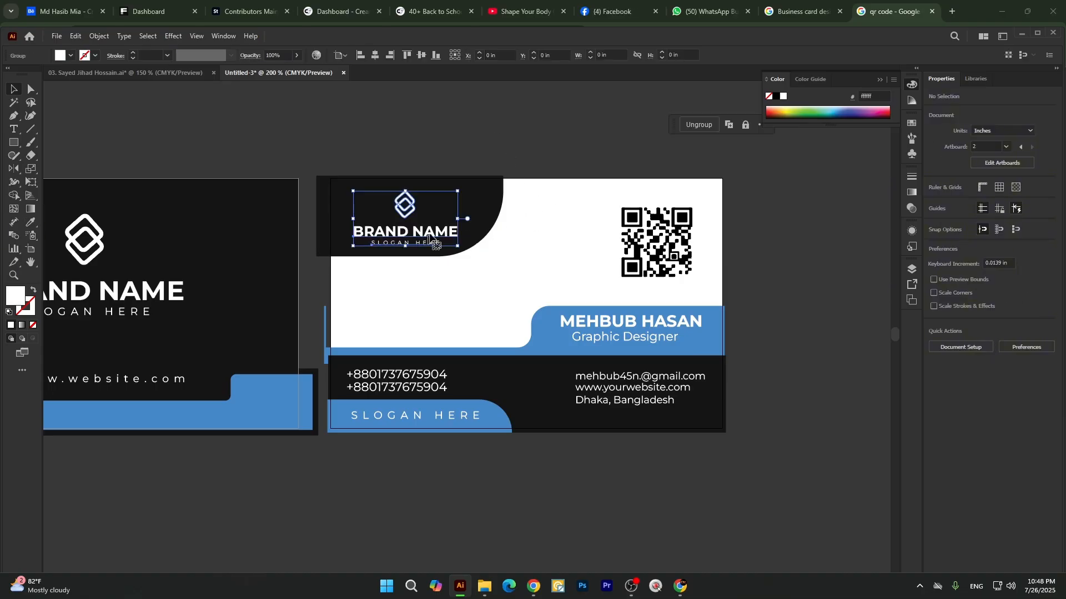
drag(460, 219, 447, 216)
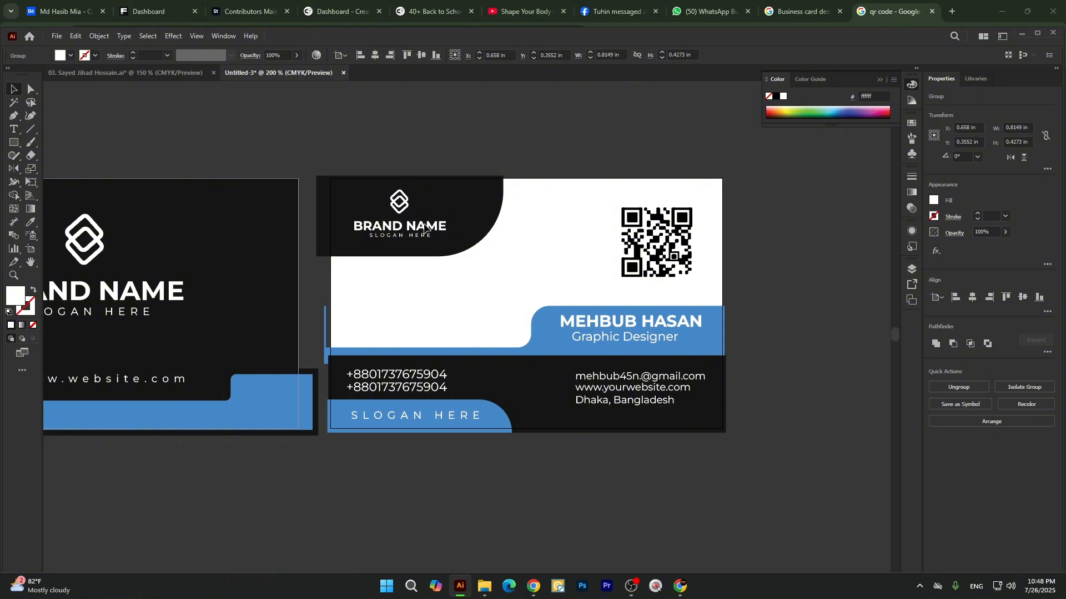
click(455, 148)
click(486, 204)
click(501, 157)
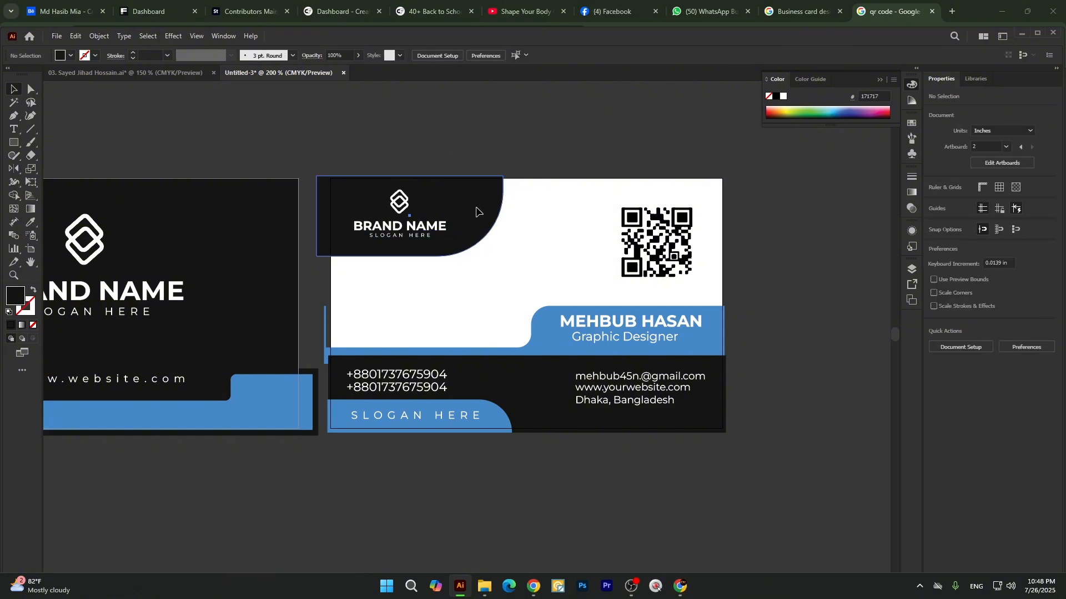
drag(475, 208, 487, 209)
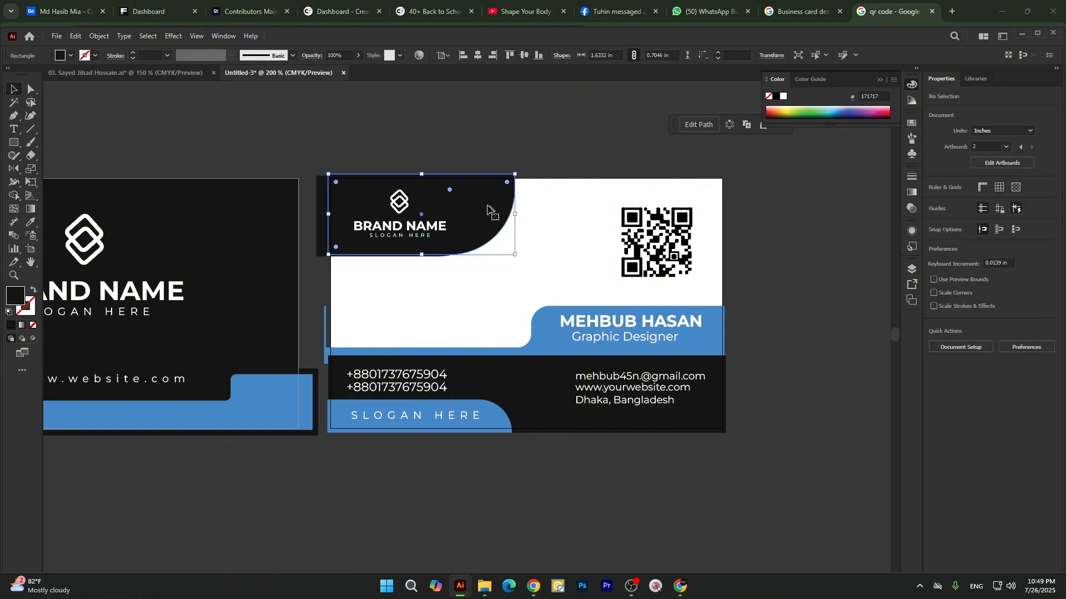
key(ctrl+z)
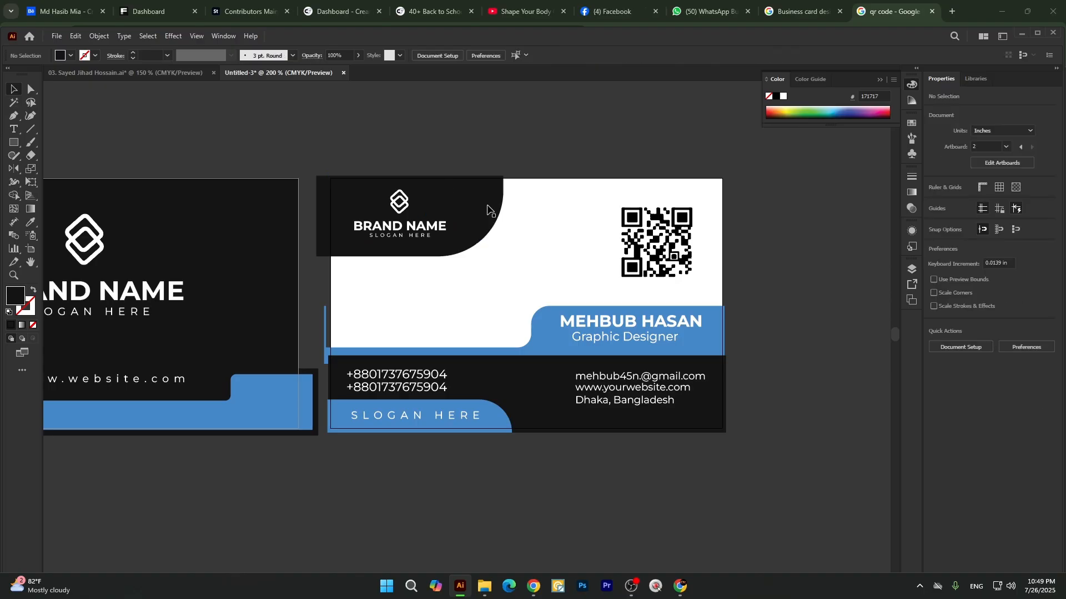
key(p)
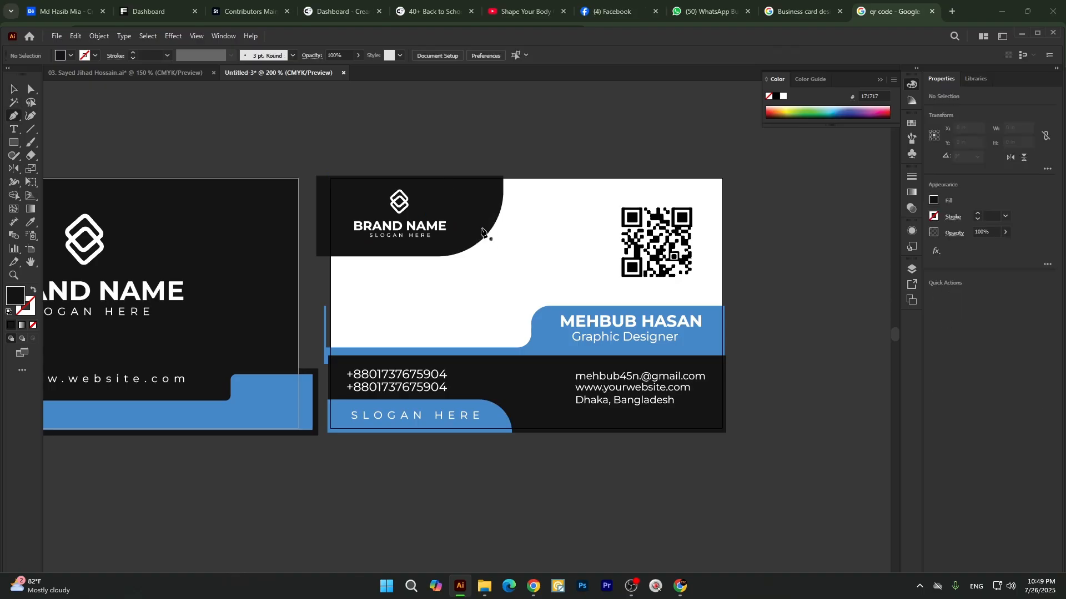
click(481, 228)
key(ctrl+z)
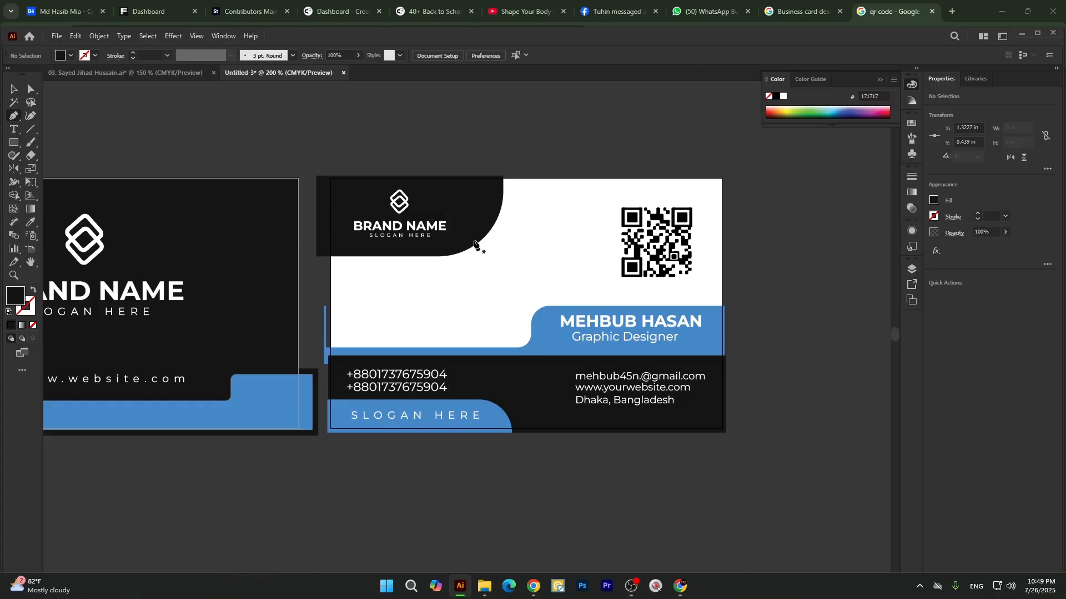
click(476, 236)
click(507, 236)
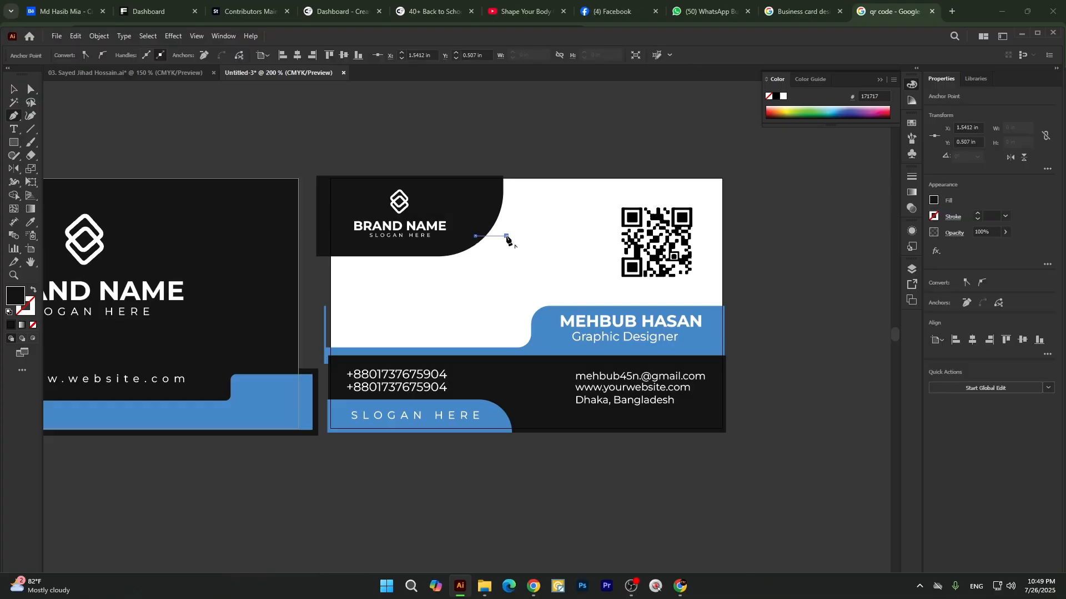
key(ctrl+z)
click(507, 236)
Reduce the rounded lower corner of the second card's black logo panel to a radius of about 0.43 in.
key(a)
click(471, 219)
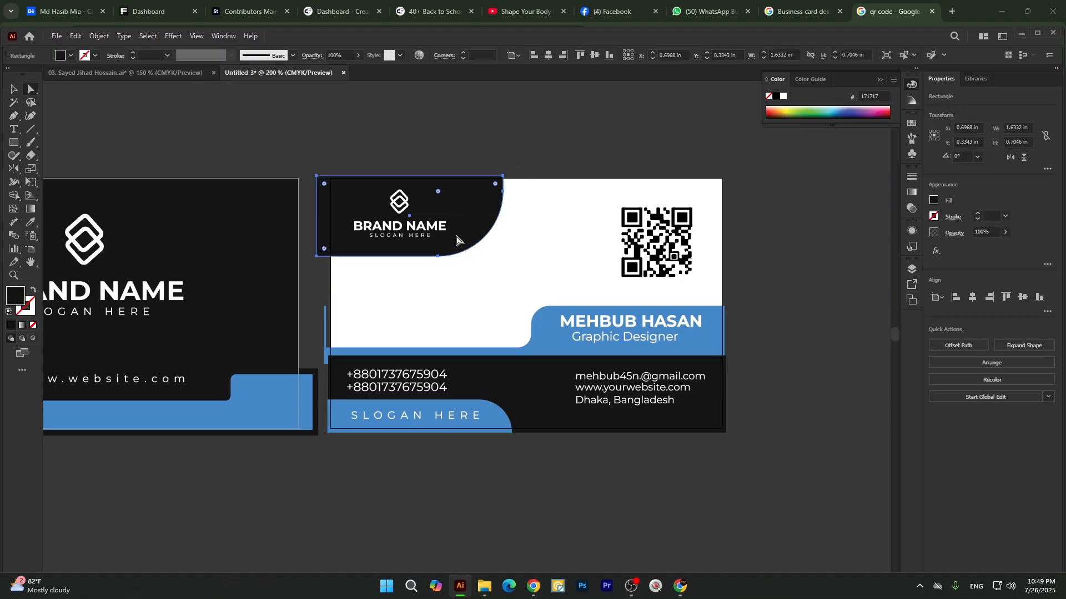
drag(438, 191, 450, 219)
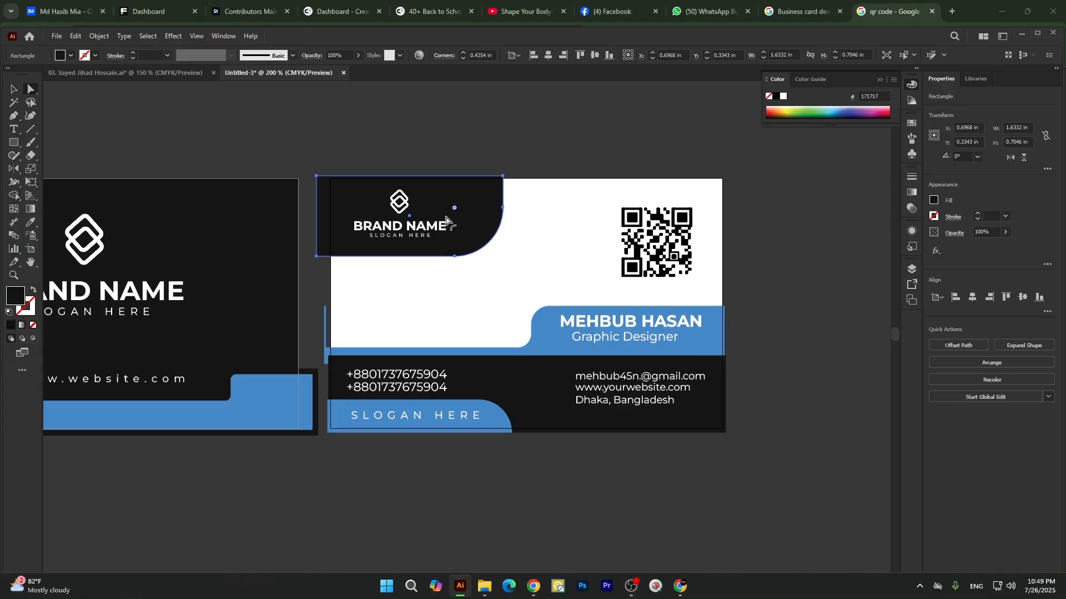
key(v)
click(452, 157)
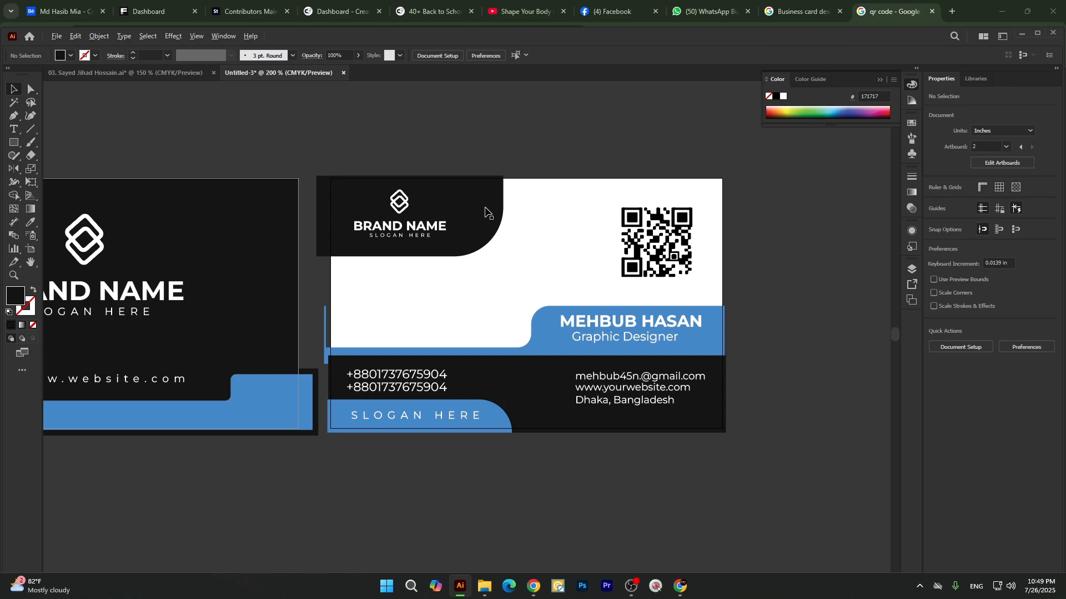
Duplicate the black logo panel about 0.15 in to the right and fill the copy with the name band's blue, 4788c8.
click(485, 209)
click(448, 166)
drag(474, 200, 492, 203)
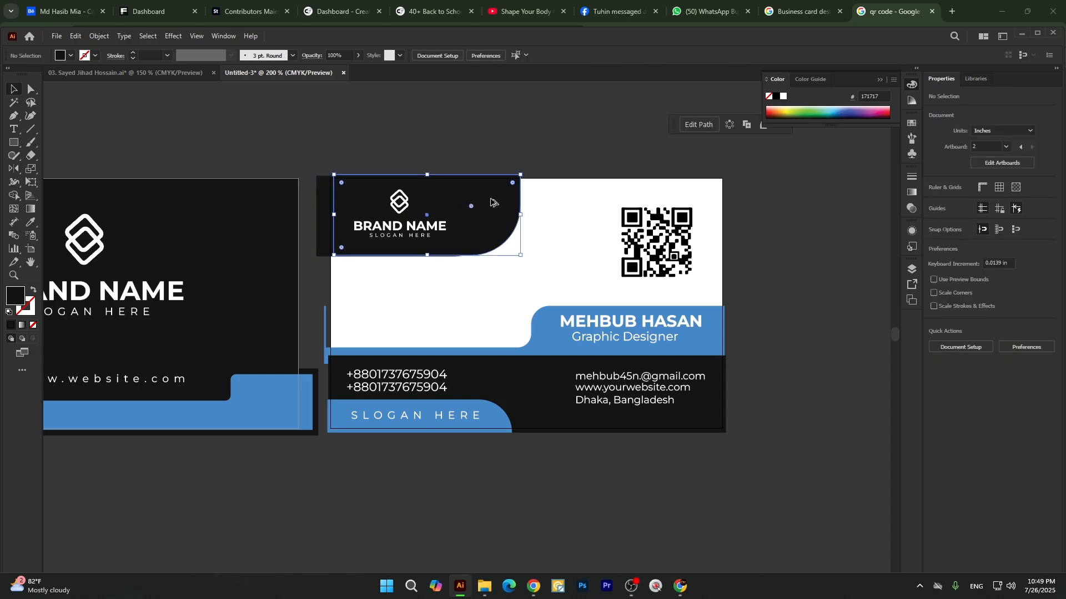
key(i)
click(553, 323)
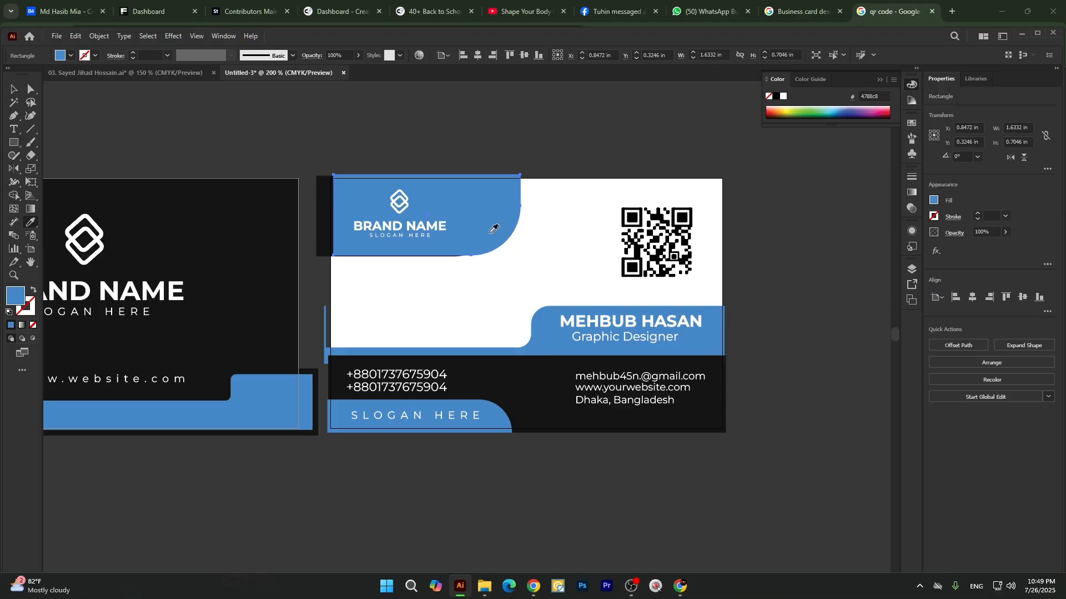
key(v)
click(480, 161)
Send the black logo panel and its blue copy to the back, stacking the blue copy behind the black panel.
click(393, 202)
shift+click(324, 209)
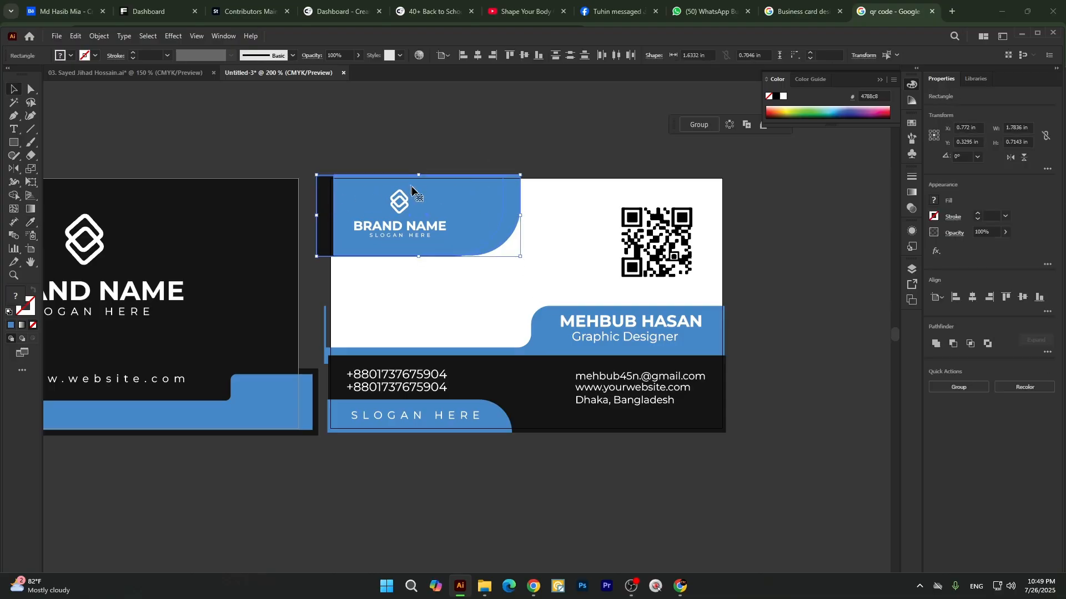
right_click(423, 197)
mouse_move(459, 458)
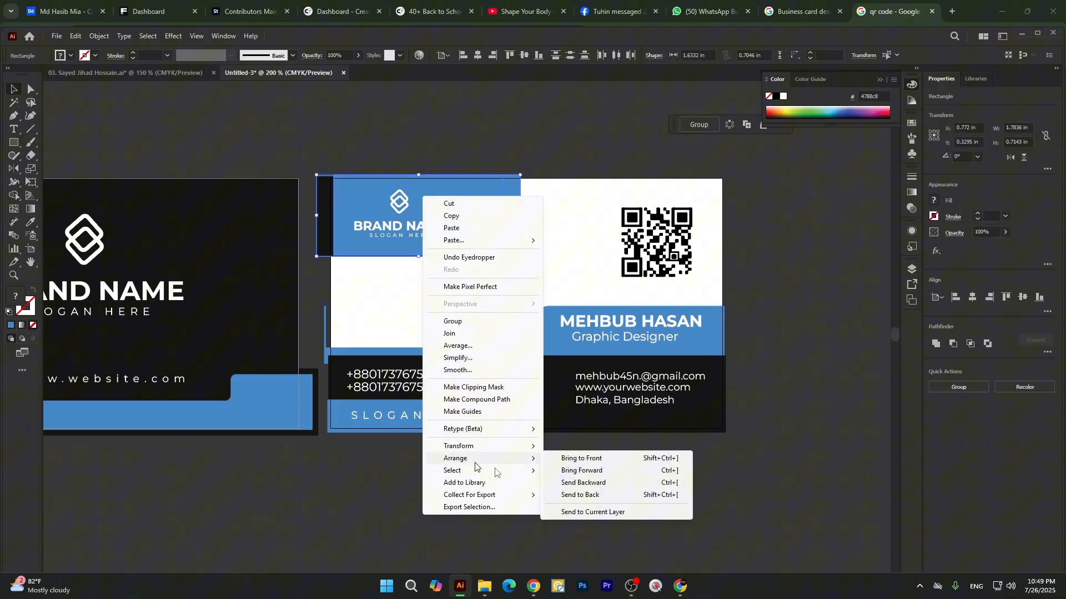
click(602, 496)
click(575, 240)
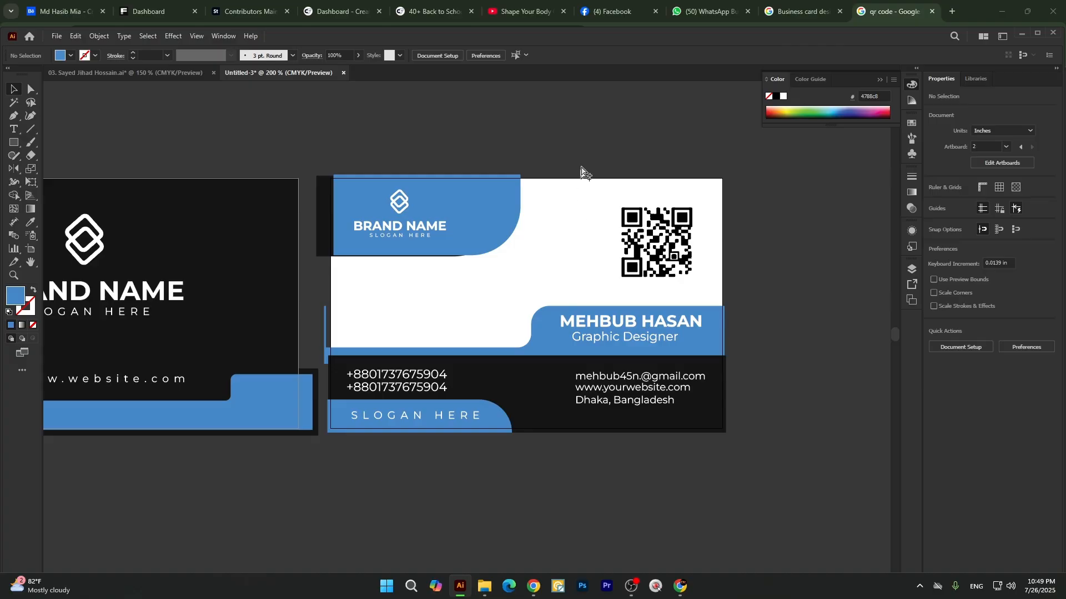
click(341, 198)
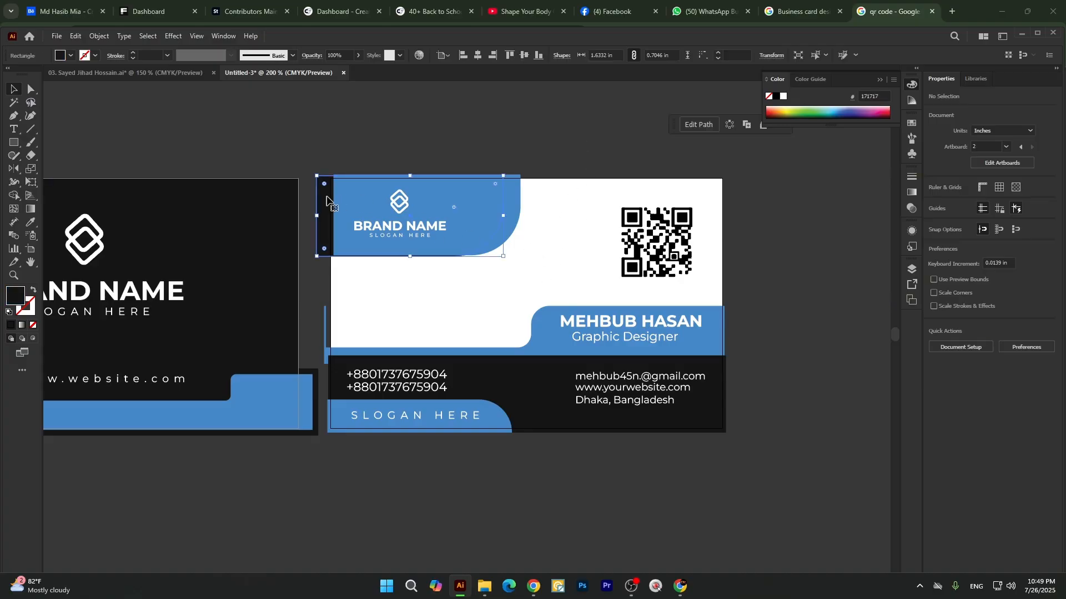
right_click(476, 200)
mouse_move(508, 491)
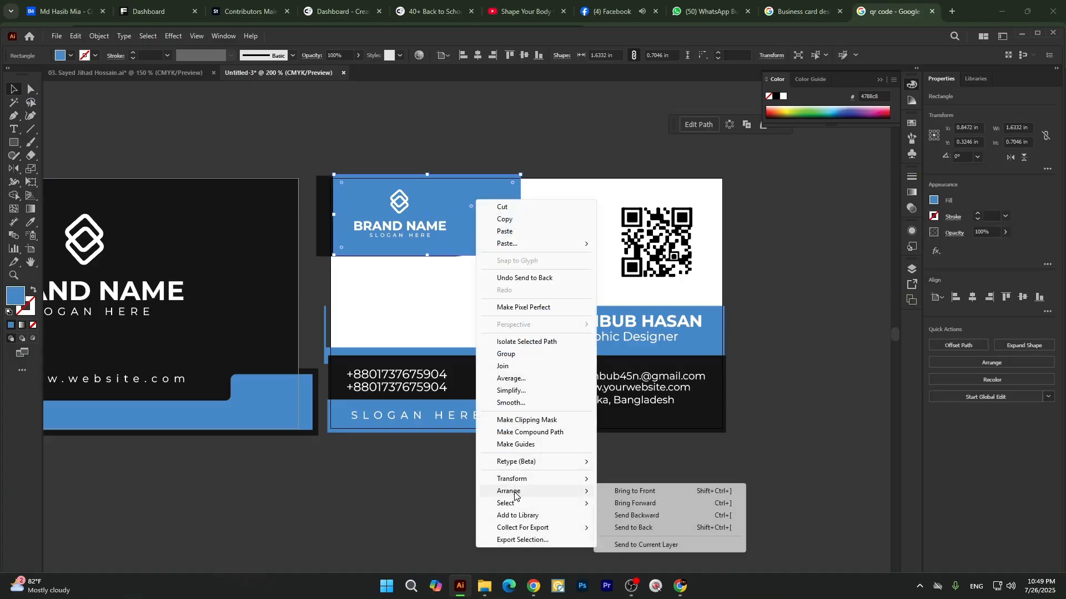
click(622, 527)
click(511, 255)
Shrink the blue shape behind the logo panel to about 1.46 × 0.63 in, leaving a thin accent along the panel's edge.
click(511, 198)
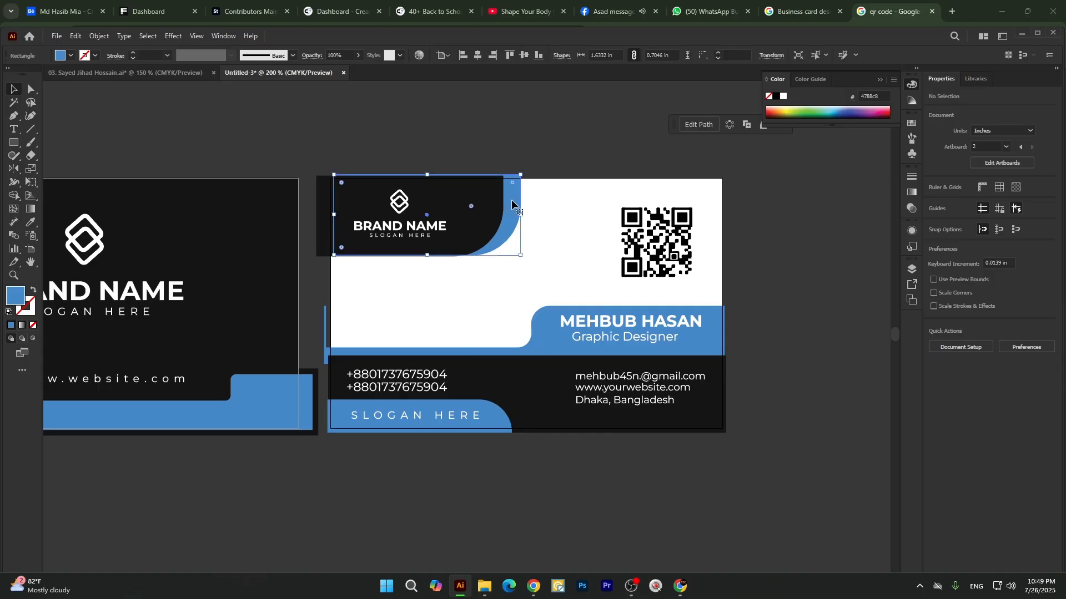
drag(427, 256, 431, 245)
click(474, 129)
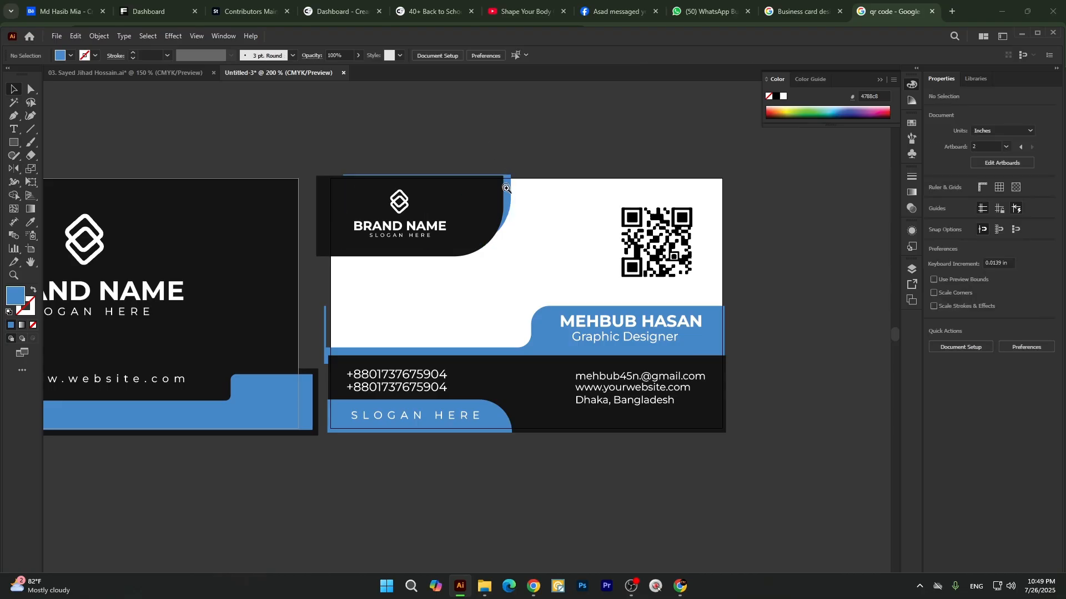
Examine the blue accent behind the logo panel and compare both cards' overall layout and contact area.
click(515, 198)
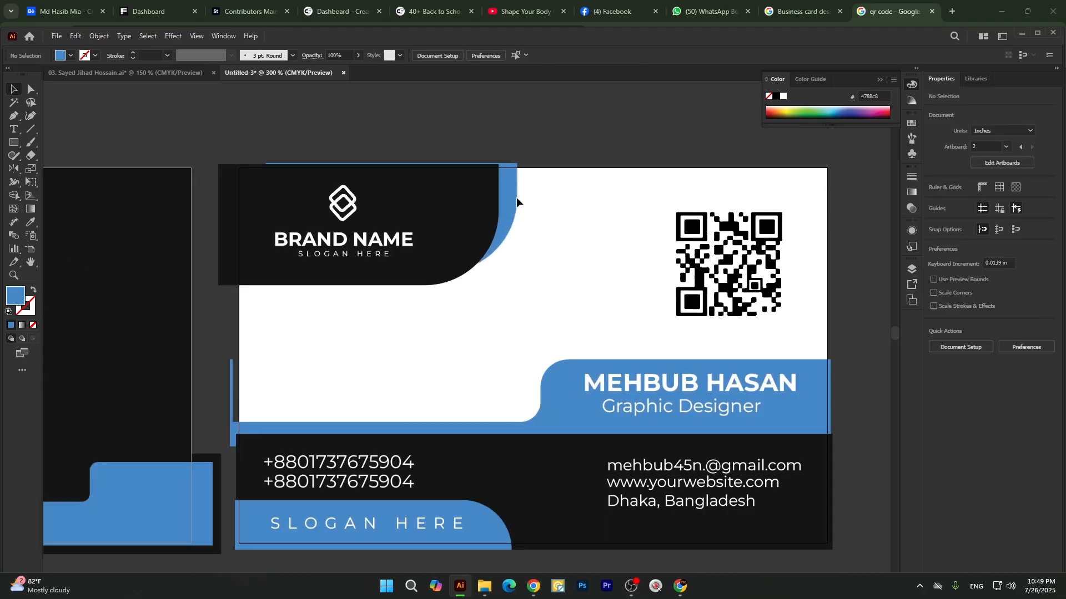
click(516, 197)
click(538, 120)
ctrl+alt+click(474, 180)
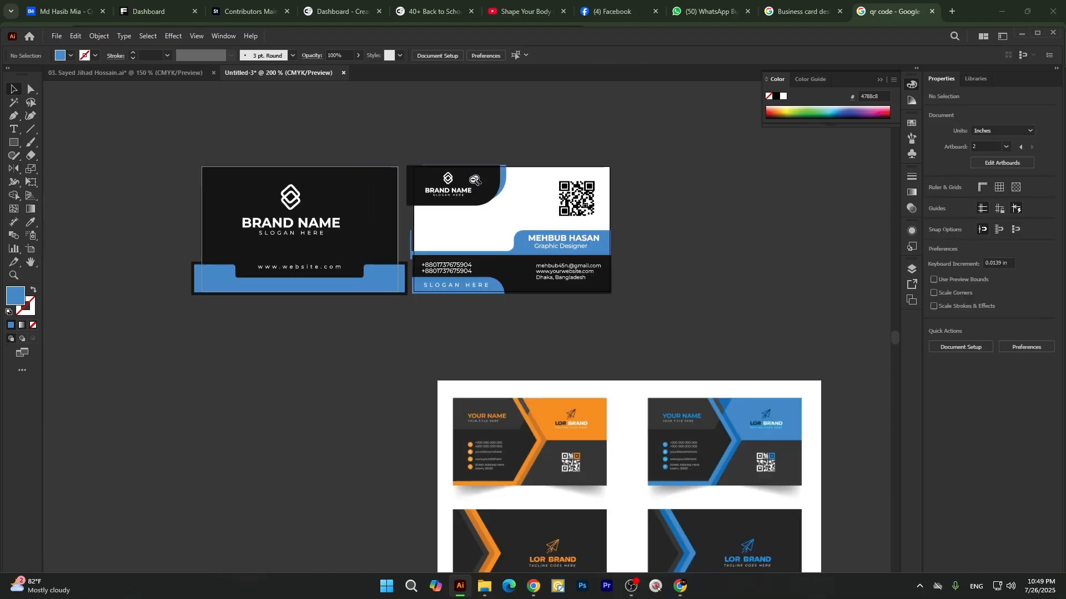
ctrl+click(401, 267)
ctrl+click(528, 131)
ctrl+click(546, 124)
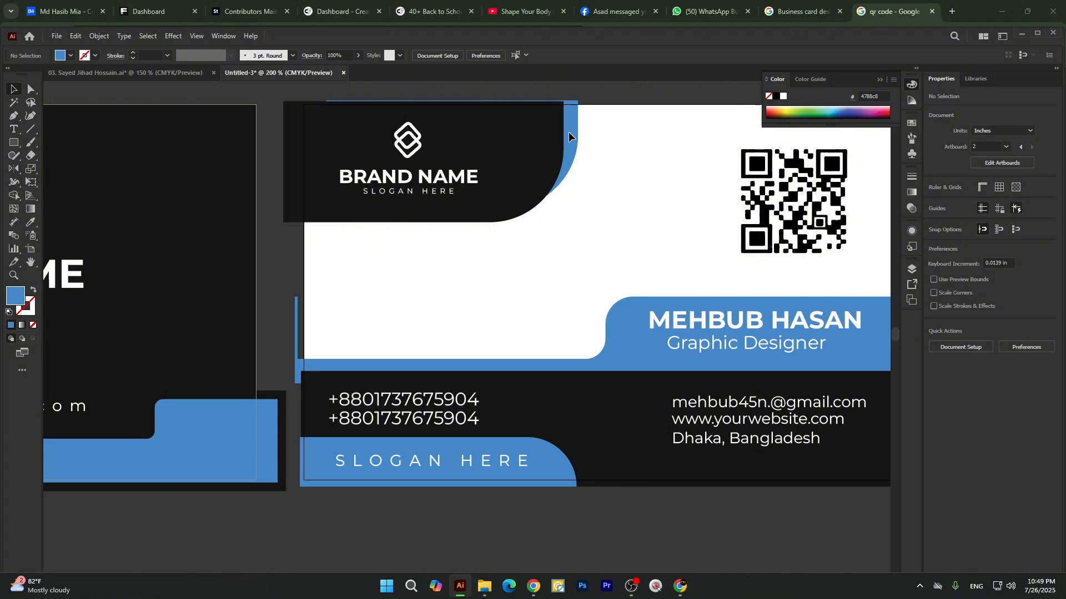
click(565, 131)
ctrl+alt+click(475, 246)
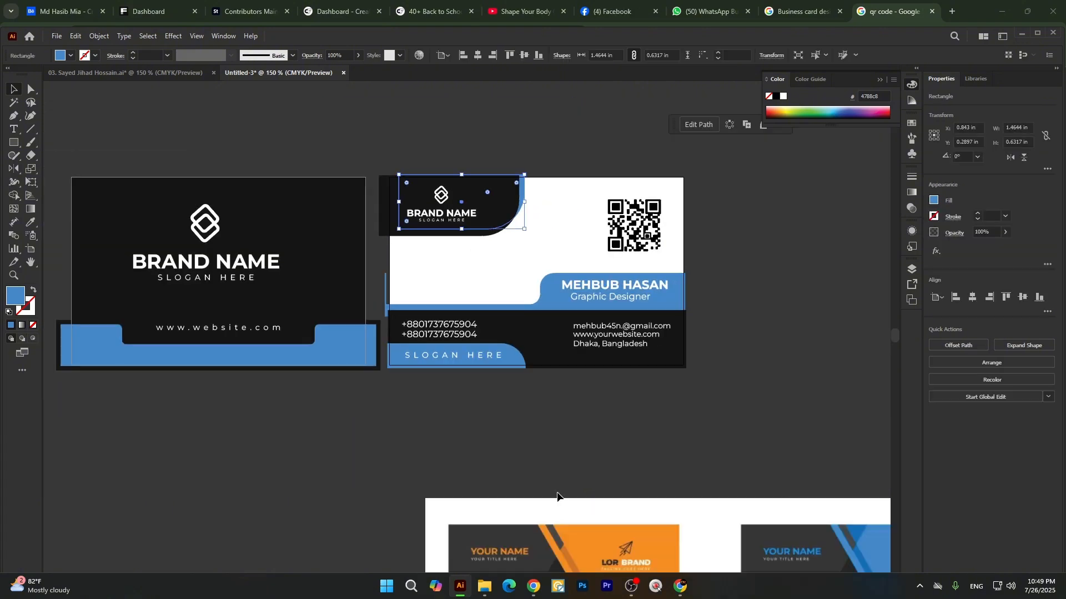
click(557, 496)
scroll(600, 429, down, 1)
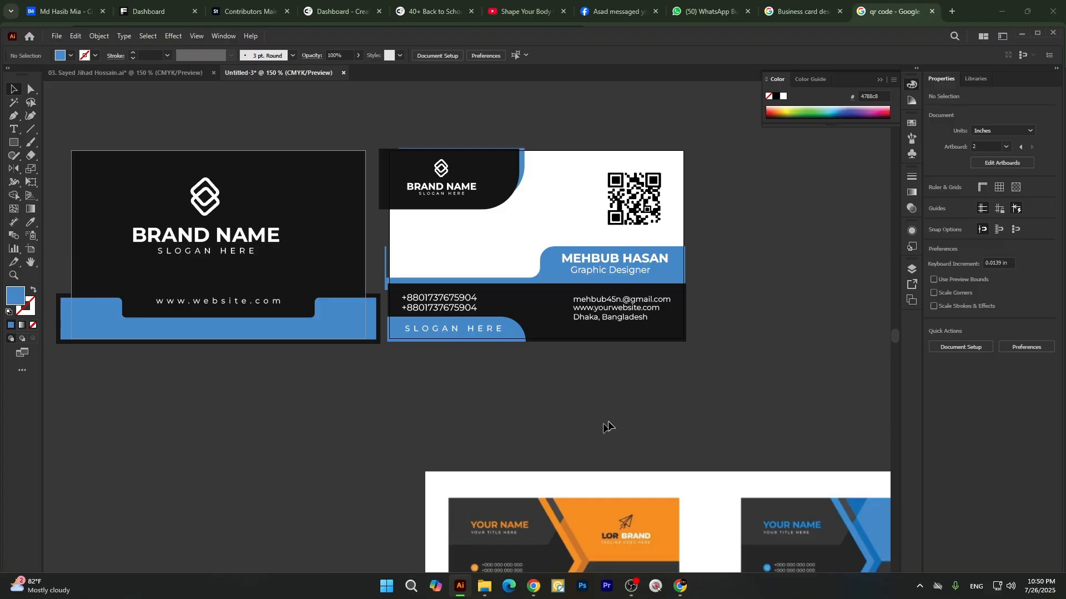
scroll(496, 304, down, 1)
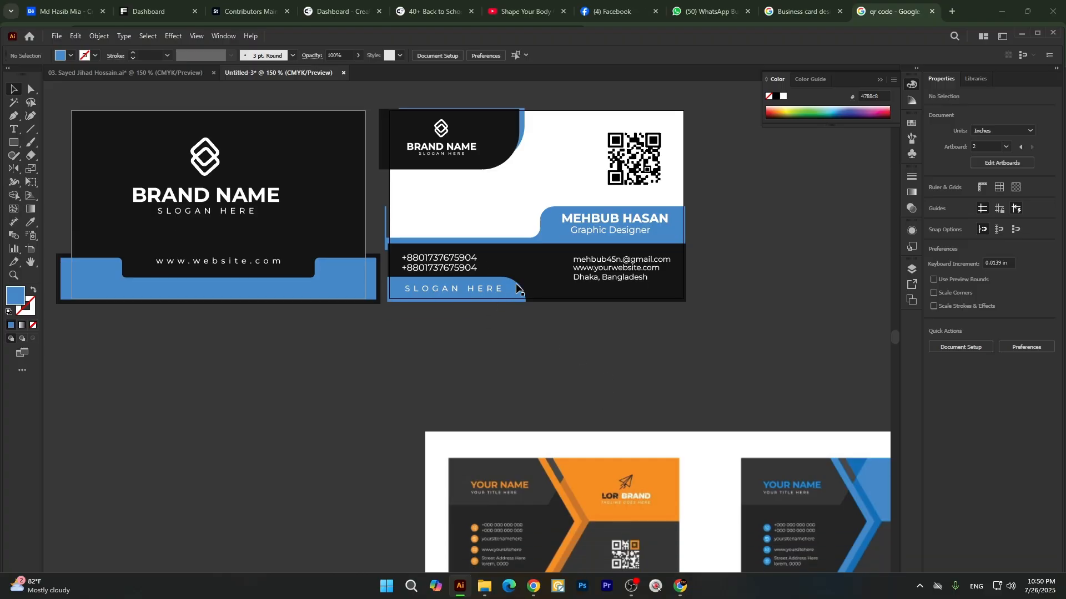
scroll(527, 283, up, 1)
click(451, 274)
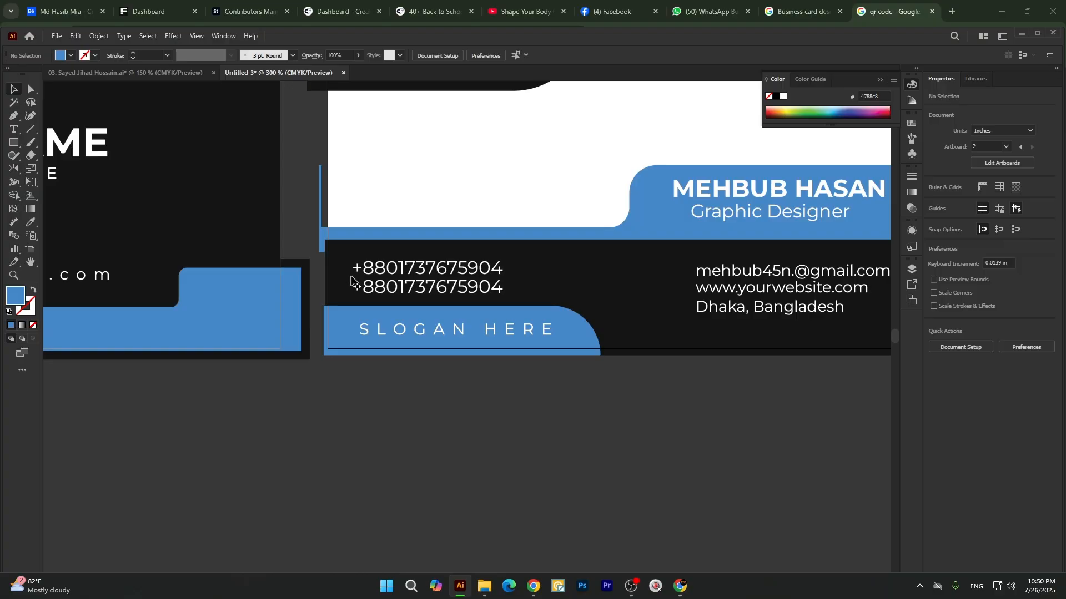
scroll(515, 222, up, 2)
Switch to Chrome, open the Vecteezy business card reference, and search Google for "phone icon" in a new tab.
click(799, 11)
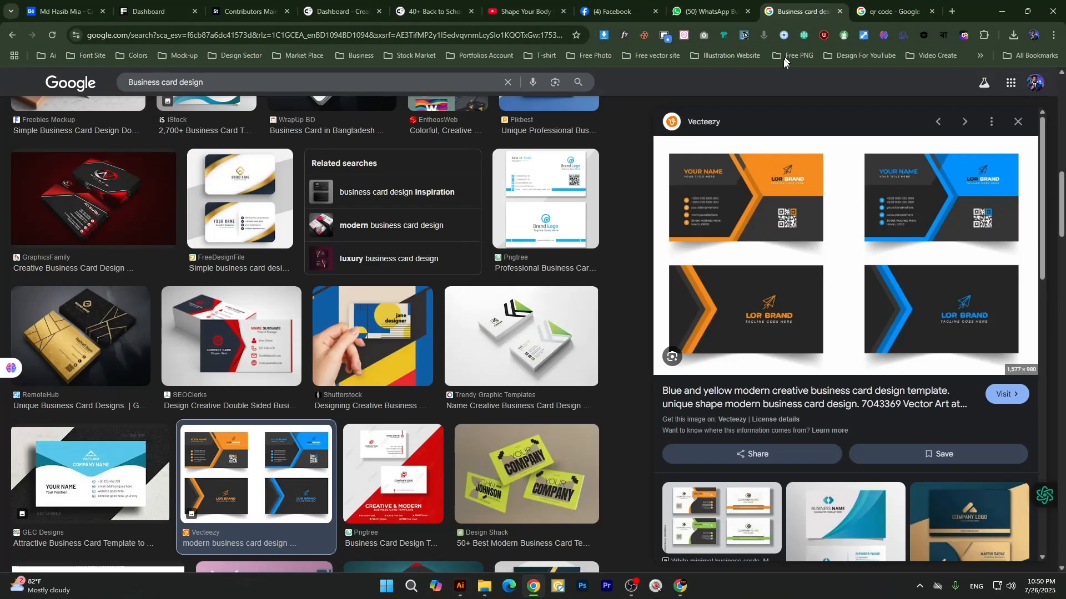
click(908, 207)
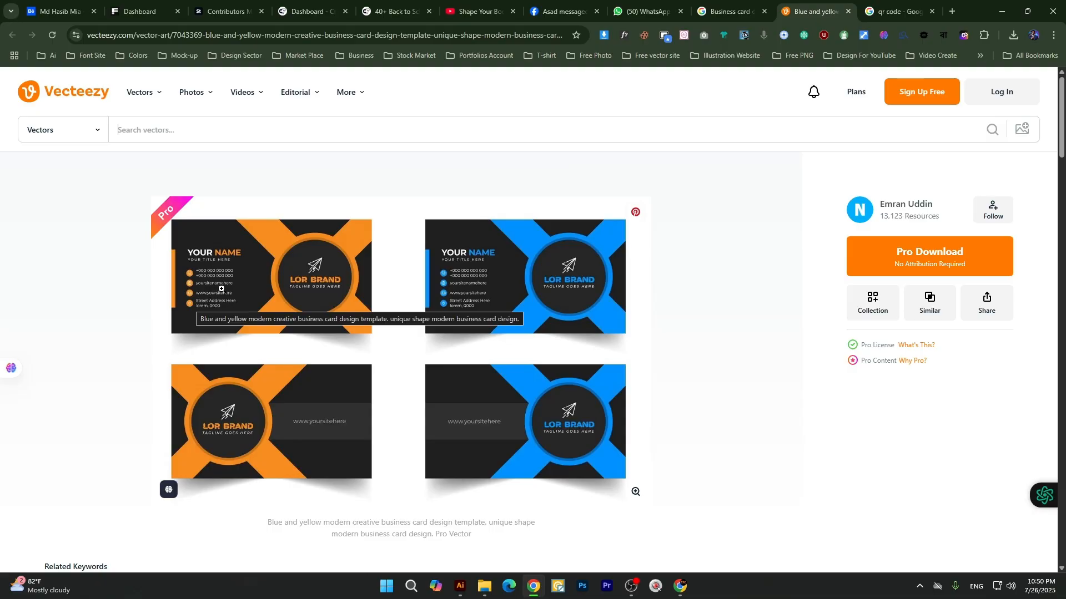
key(ctrl+t)
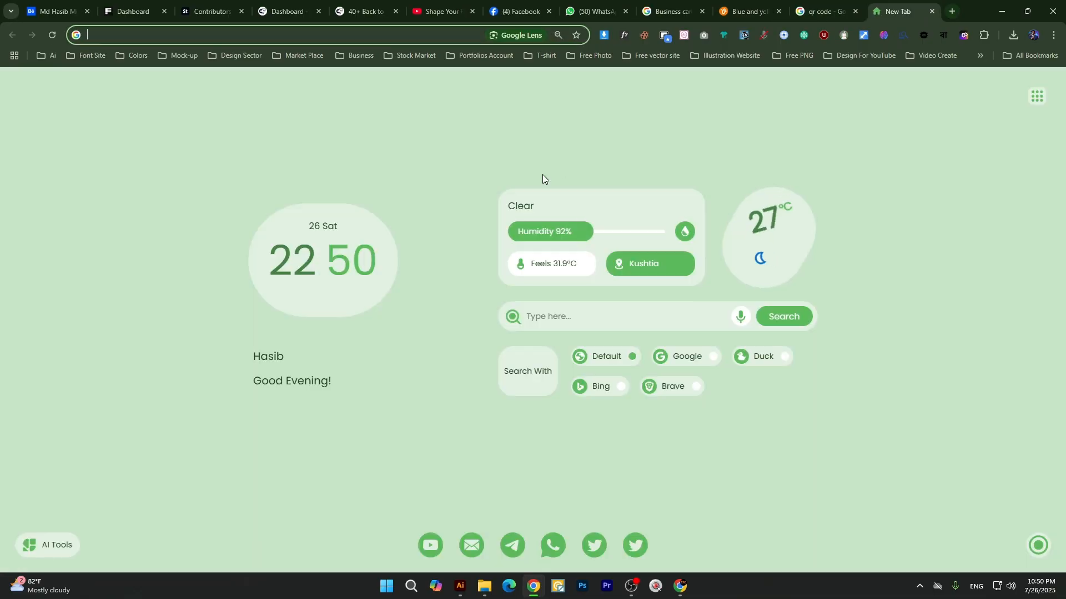
text(phone )
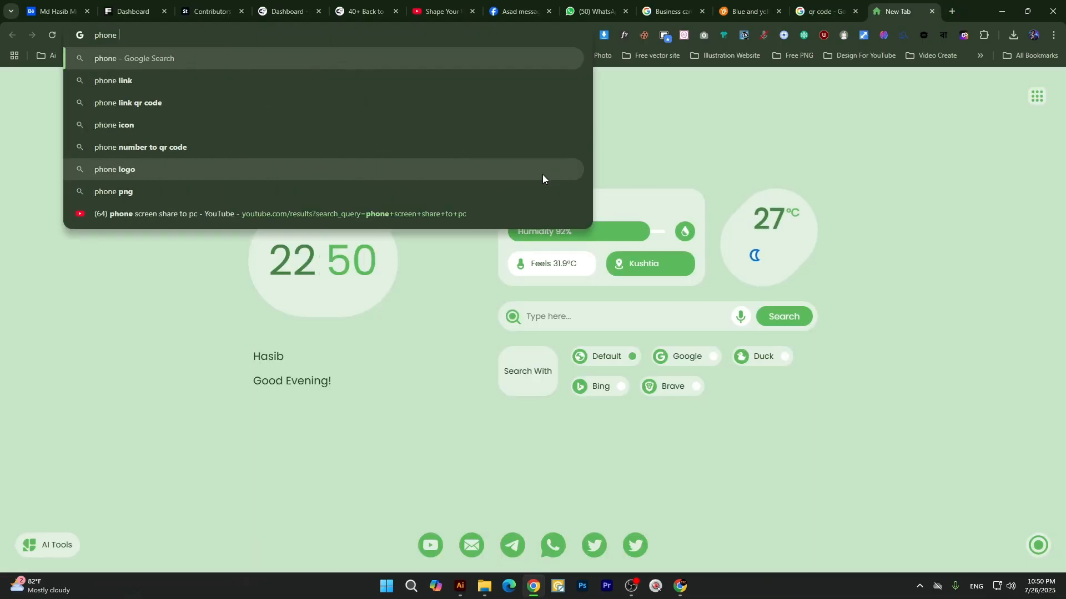
text(icon)
key(Return)
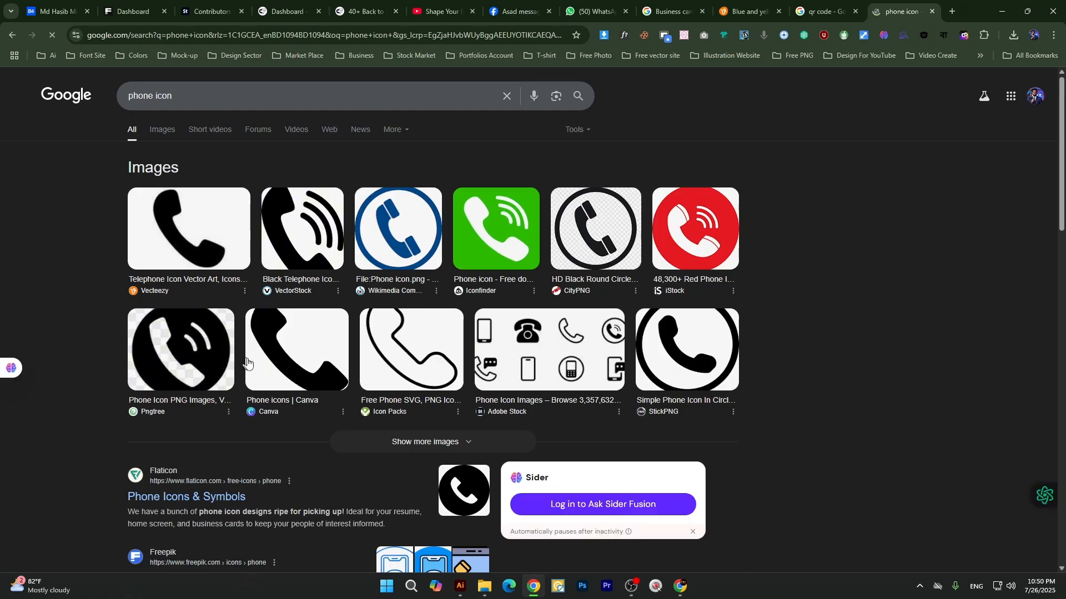
Copy Pngtree's black circular phone icon with the white handset and signal waves from the image results.
click(216, 355)
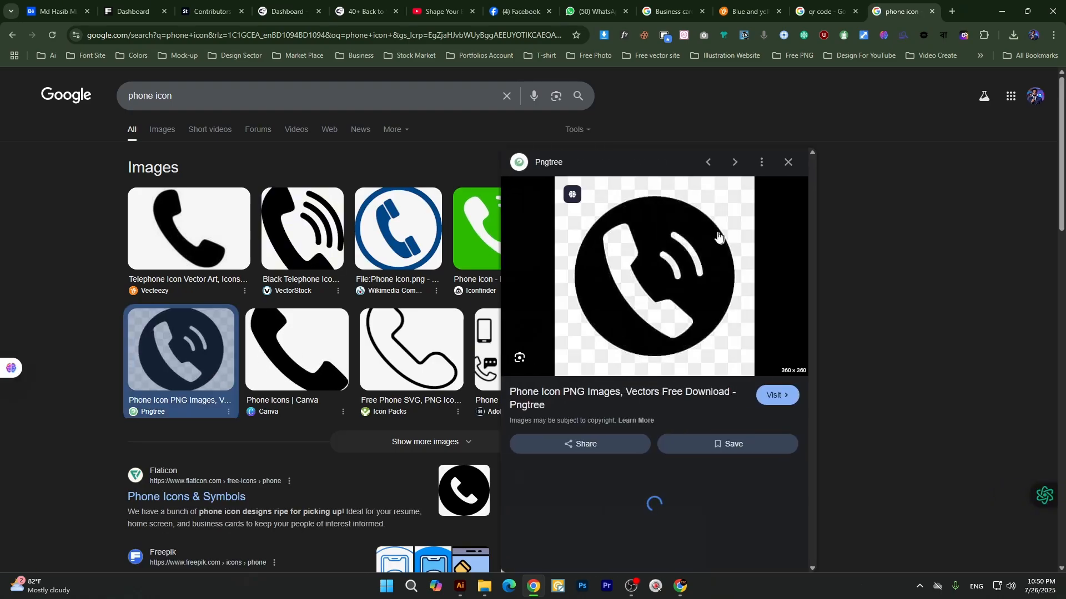
right_click(683, 224)
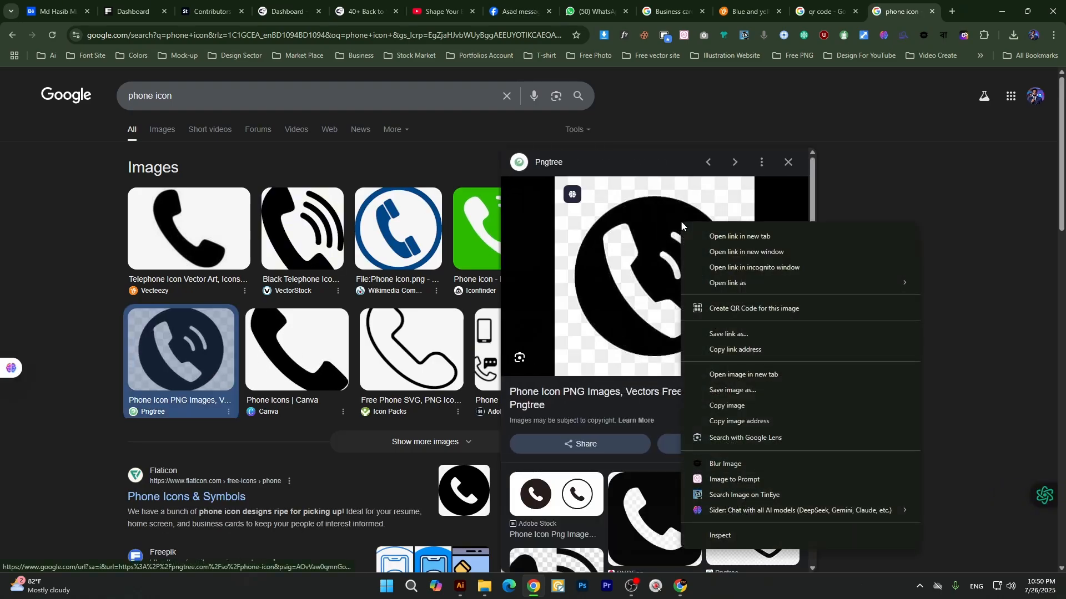
click(727, 406)
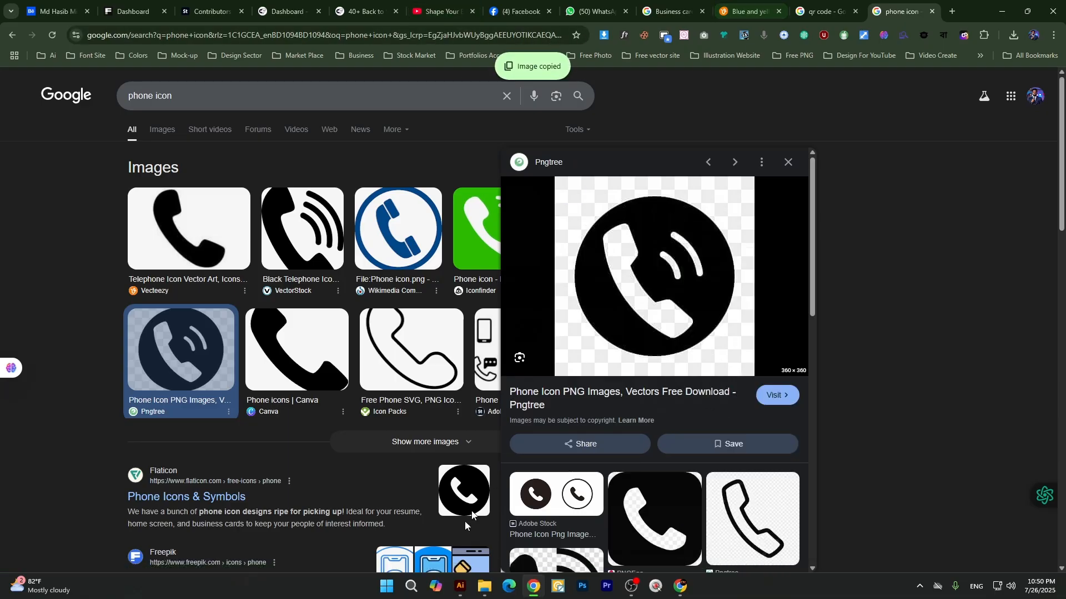
Switch to Illustrator, paste the phone icon image and place it on the empty canvas to the right of the second card.
click(460, 586)
key(ctrl+v)
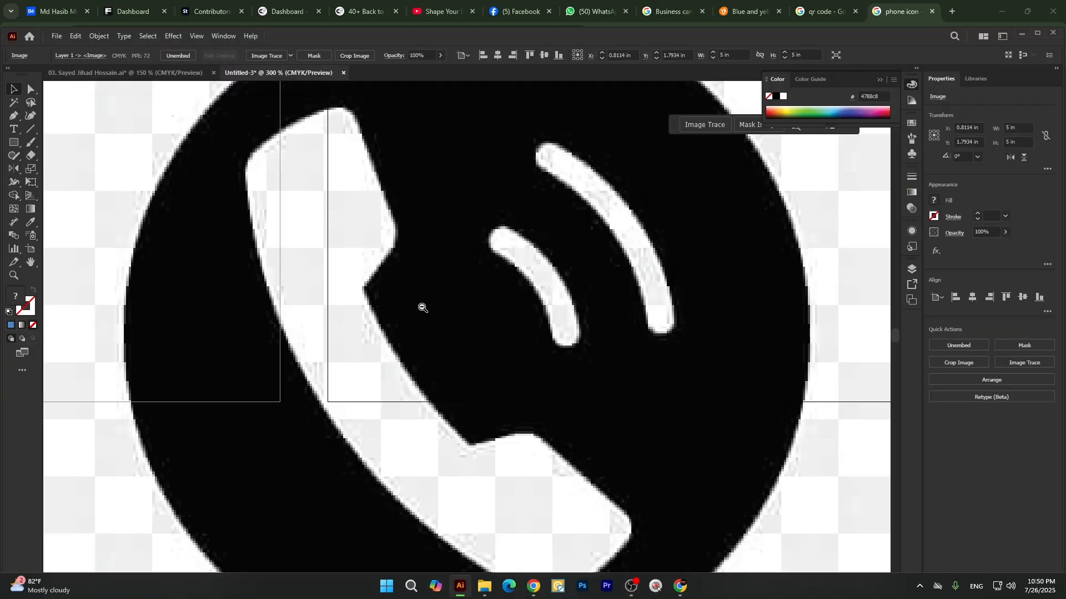
scroll(422, 308, down, 4)
scroll(430, 306, up, 1)
drag(433, 304, 616, 228)
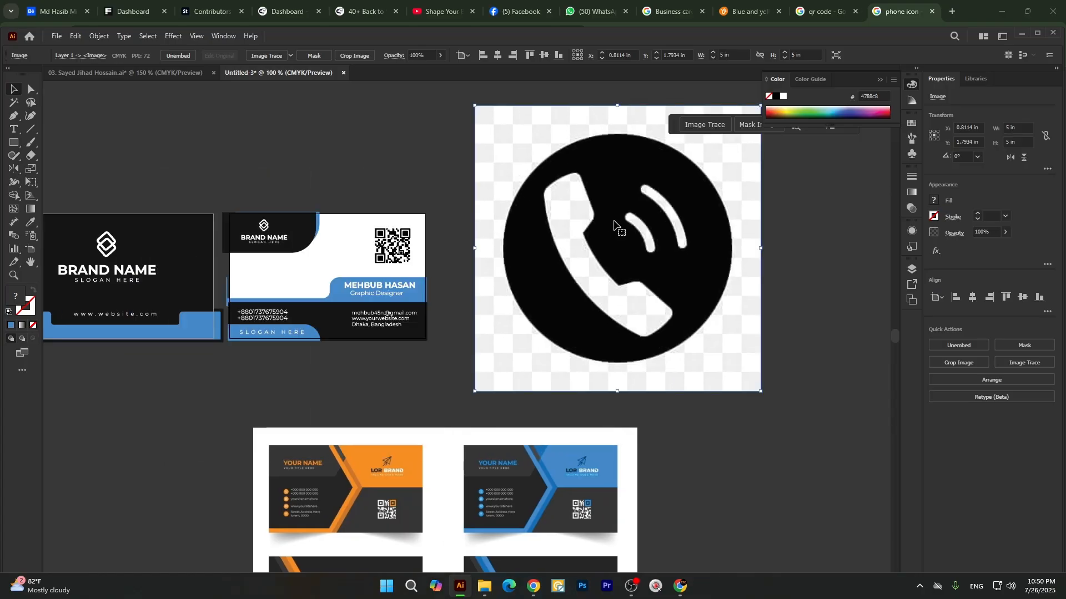
Trace the phone icon image with the Sketched Art preset, expand the tracing and ungroup it into an editable shape.
click(290, 55)
click(317, 178)
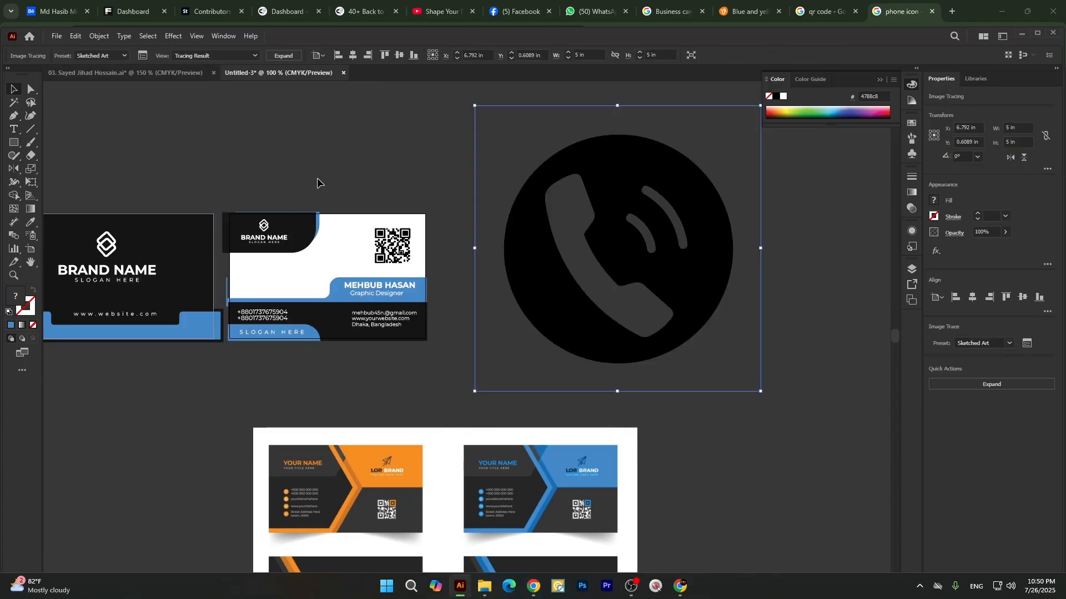
click(283, 56)
right_click(637, 206)
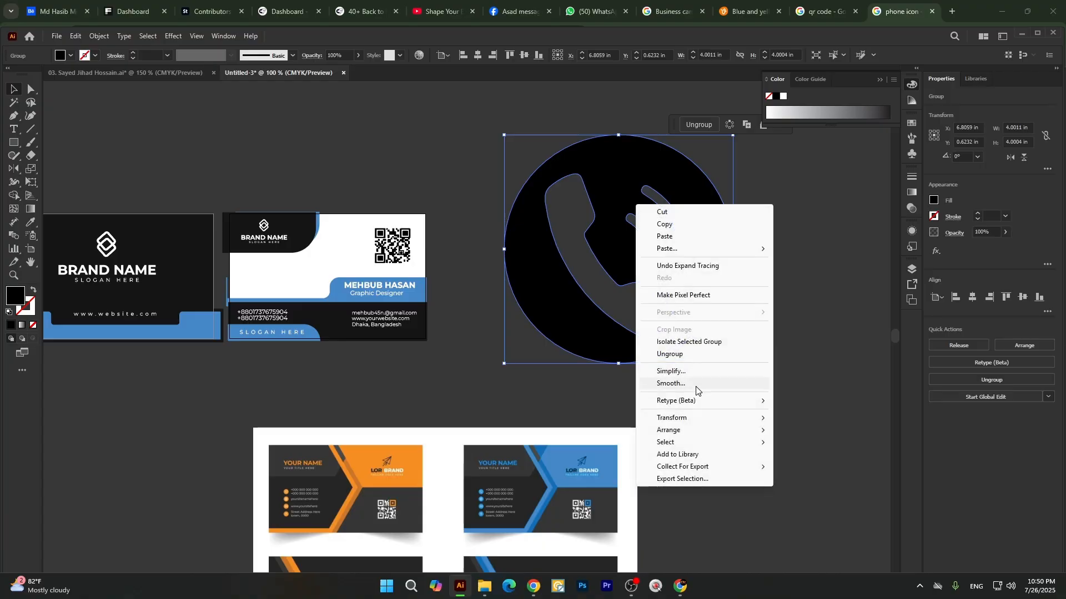
click(688, 357)
click(723, 350)
click(577, 163)
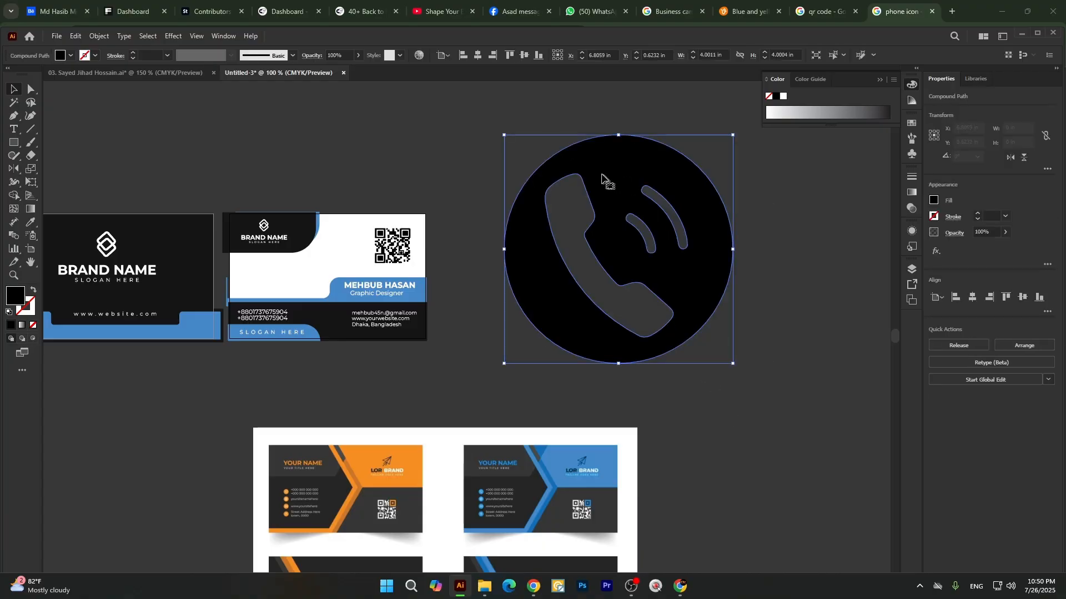
Scale the traced phone icon down to about 0.085 in and place it just before the two phone numbers on the second card.
drag(734, 250, 624, 275)
scroll(337, 324, up, 2)
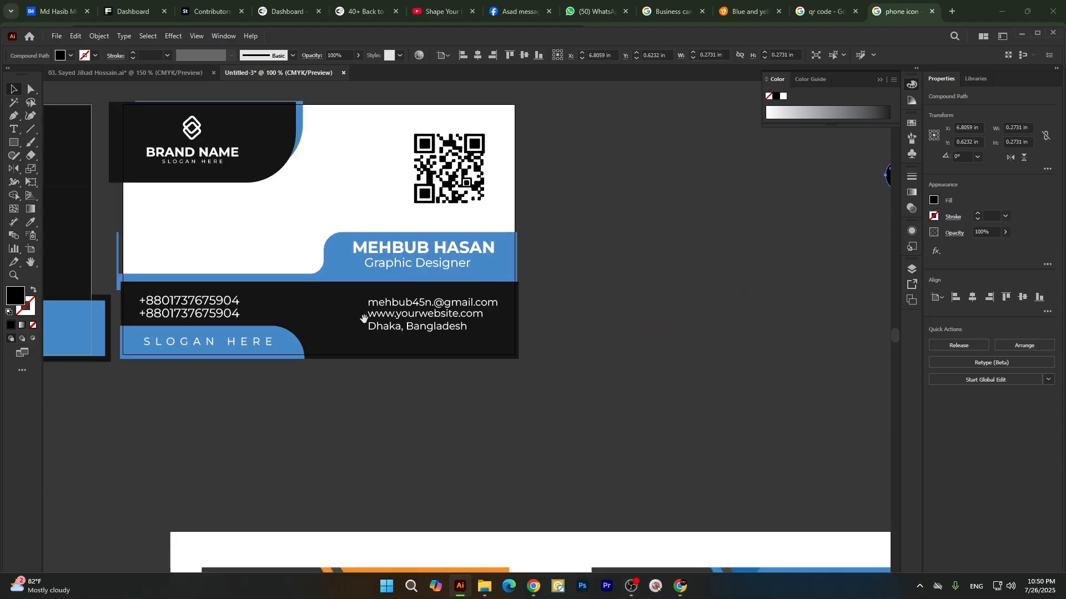
drag(363, 319, 409, 337)
scroll(663, 275, down, 2)
click(702, 282)
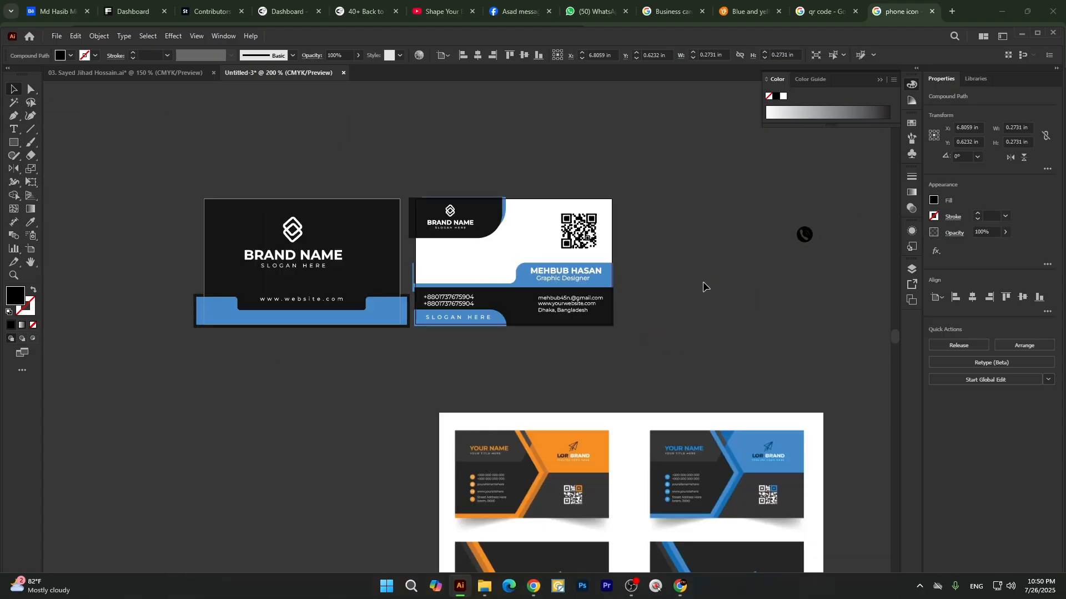
click(421, 301)
scroll(432, 300, up, 7)
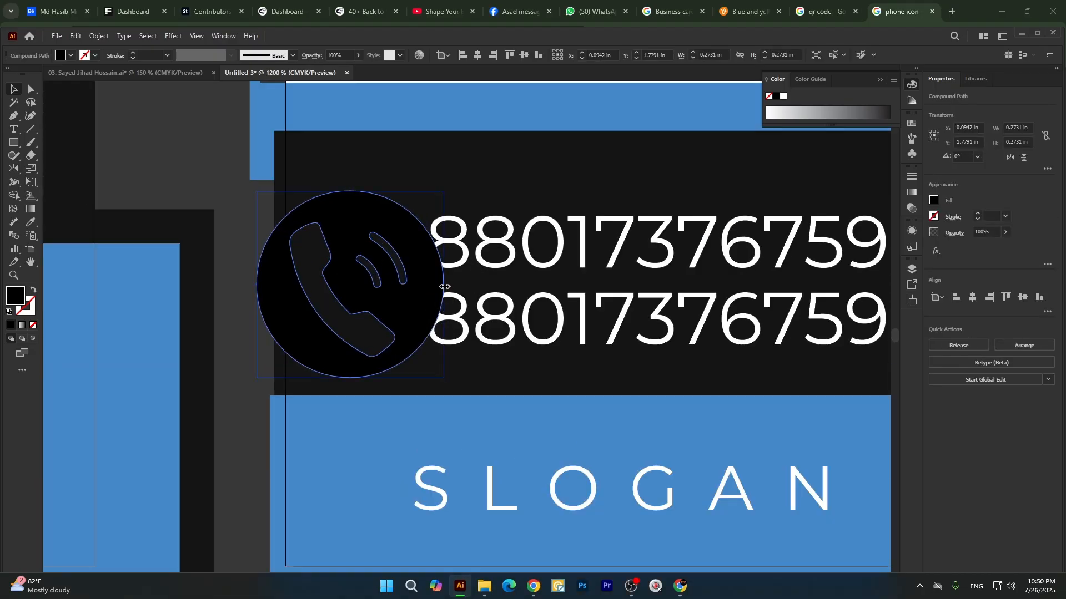
drag(444, 286, 383, 314)
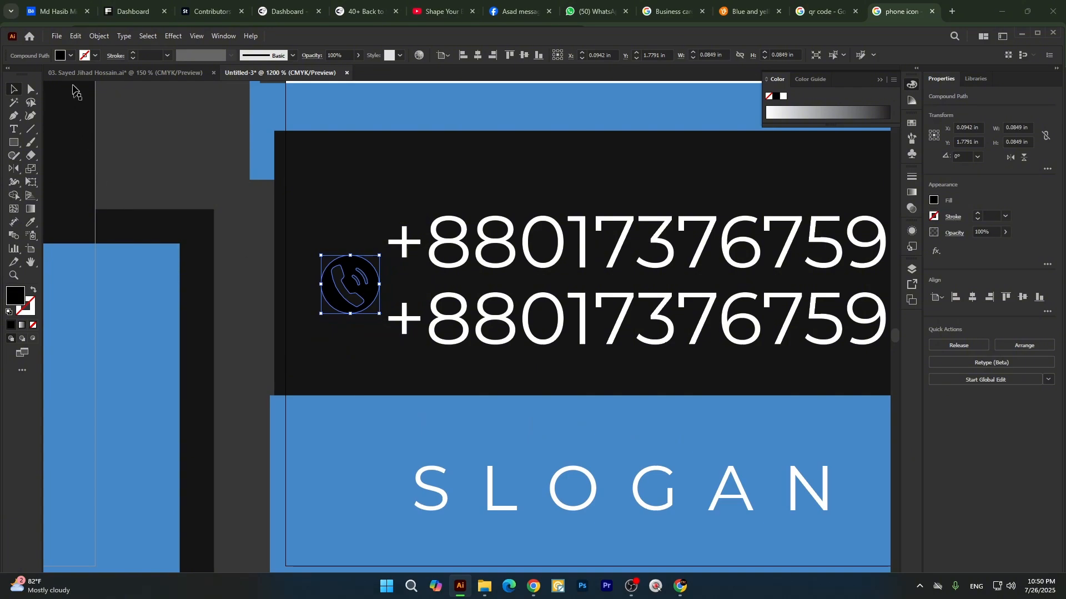
Change the phone icon's fill from the swatches to white.
click(71, 55)
click(22, 75)
click(172, 162)
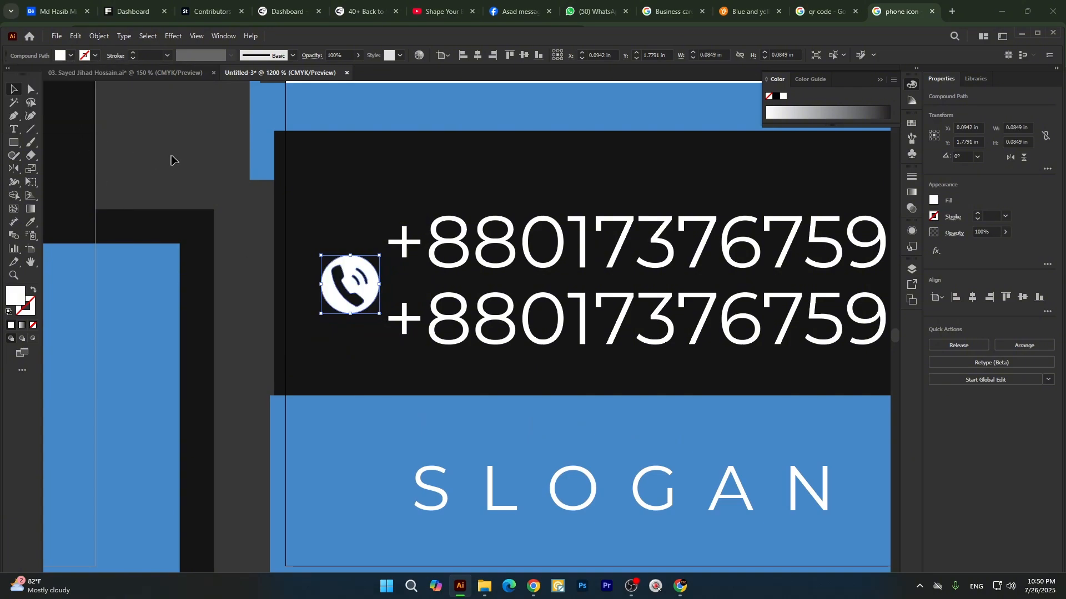
scroll(305, 221, down, 2)
Group the phone icon with both phone numbers and shift the group slightly right so the numbers line up with the slogan's start.
click(339, 262)
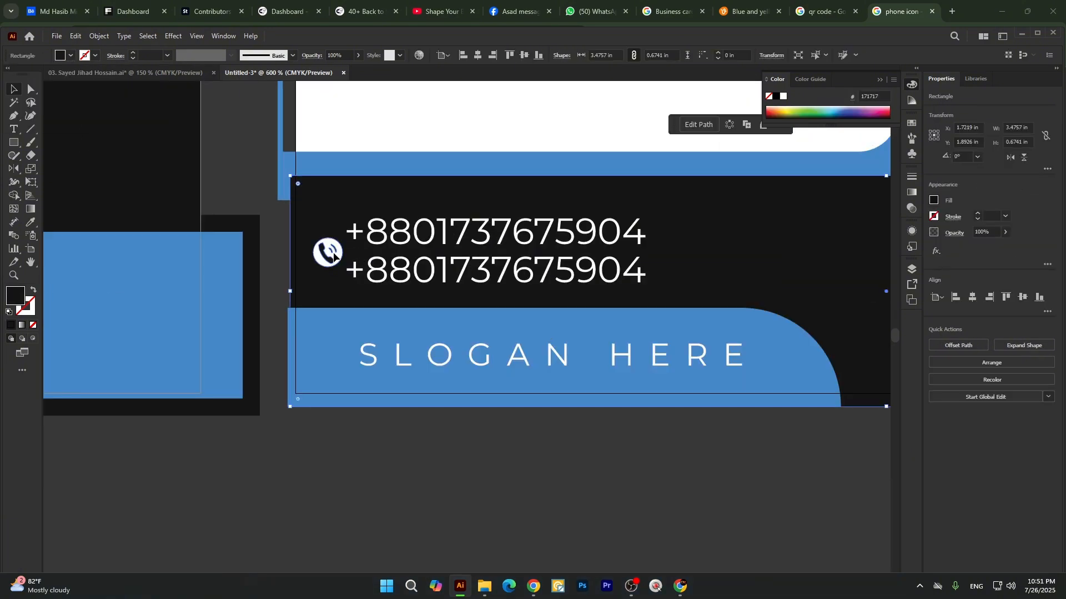
click(335, 257)
shift+click(389, 235)
shift+click(388, 280)
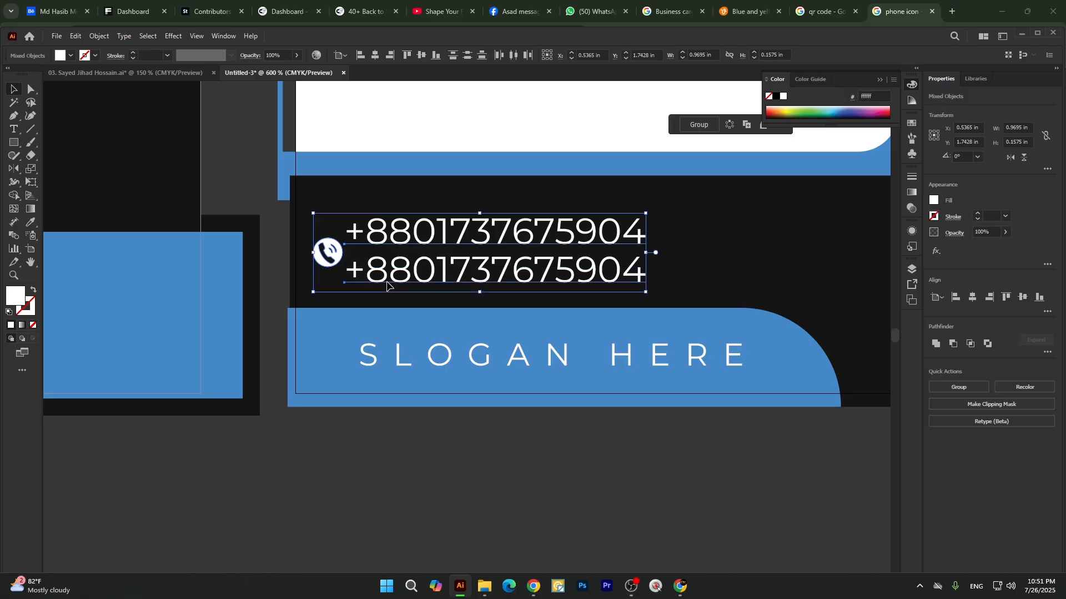
key(ctrl+g)
drag(418, 248, 431, 246)
scroll(404, 324, down, 2)
click(392, 403)
scroll(461, 406, up, 1)
scroll(361, 332, down, 2)
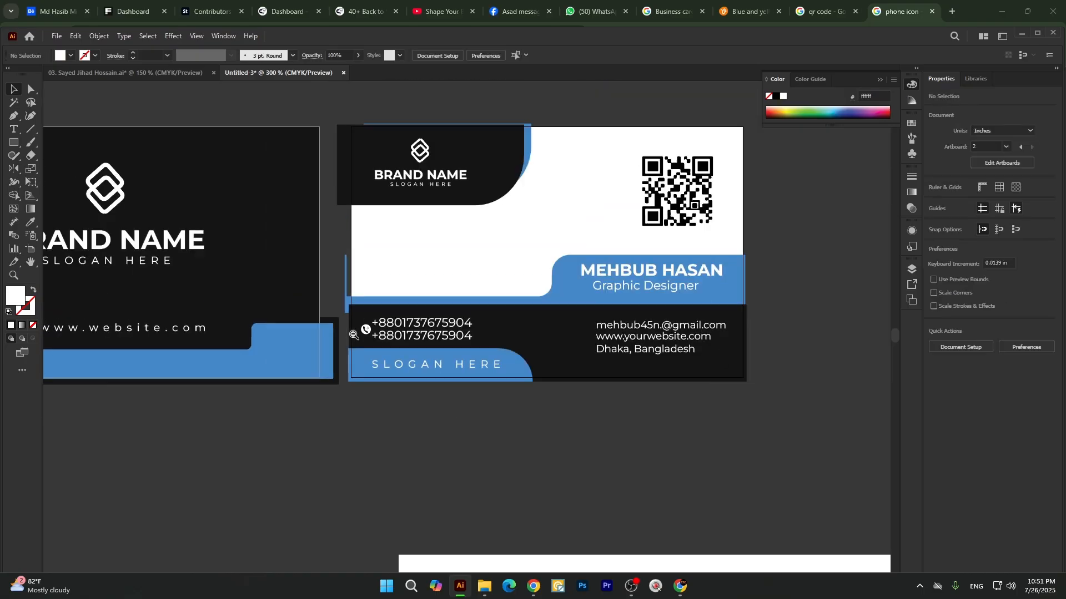
Switch to Chrome, search Google for "mail icon icon" and browse the image results for a suitable envelope icon.
scroll(558, 331, up, 3)
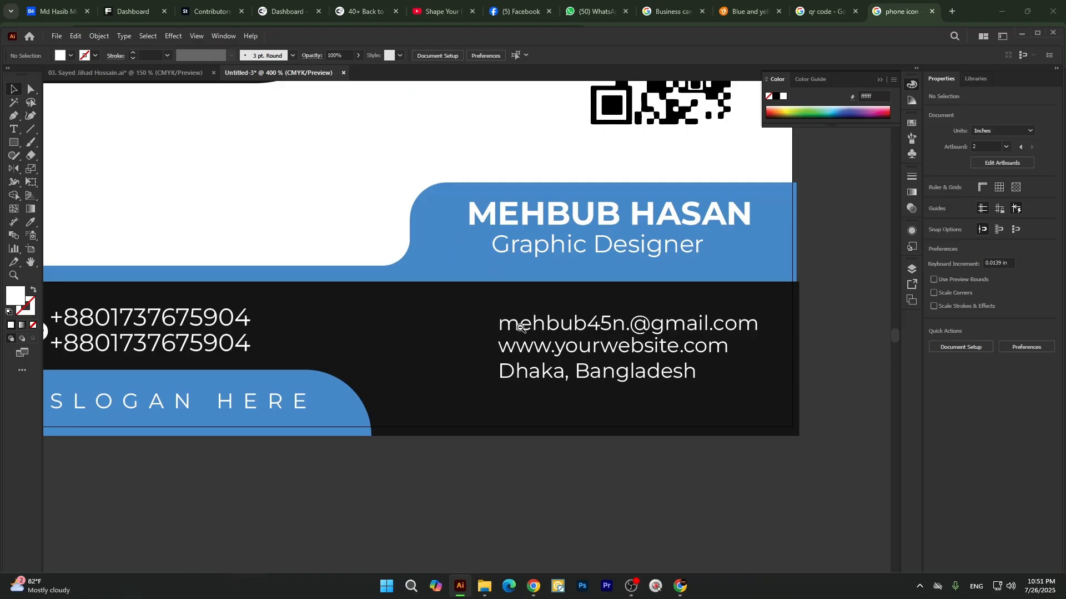
scroll(520, 328, up, 1)
scroll(545, 326, down, 2)
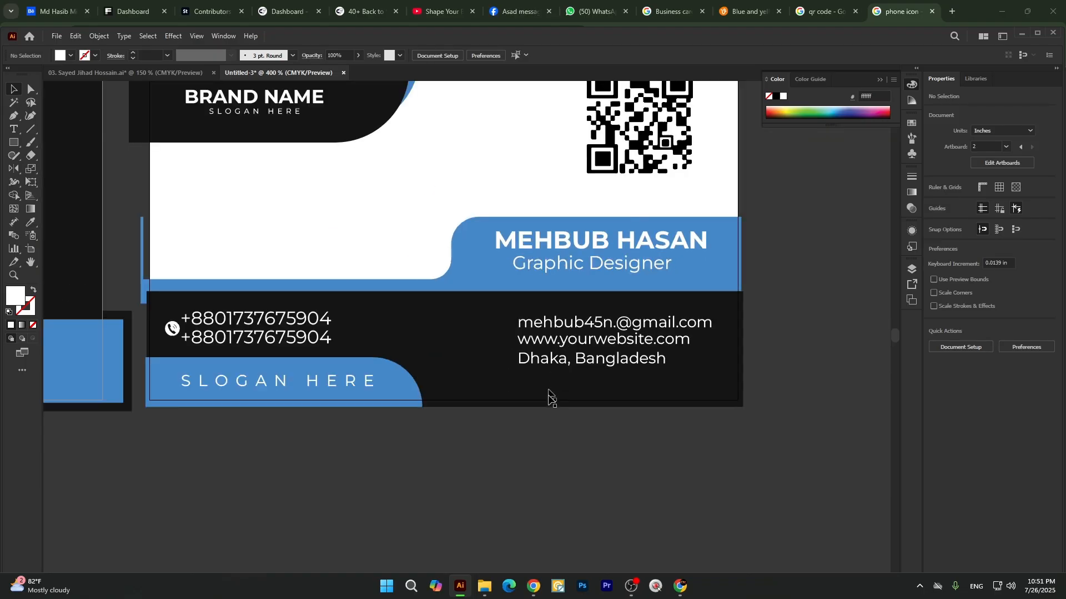
click(533, 587)
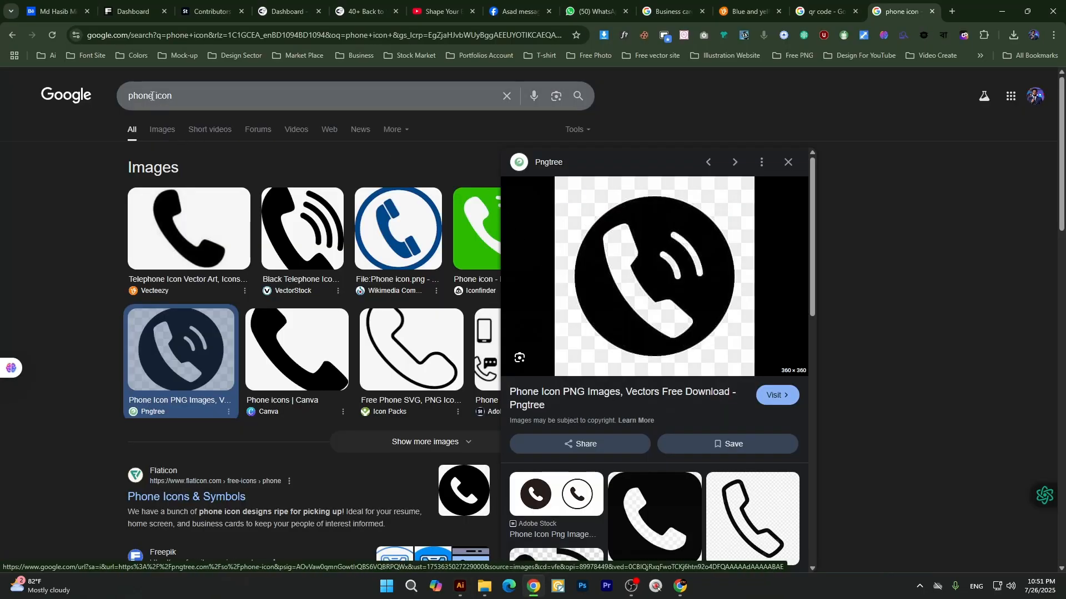
double_click(151, 96)
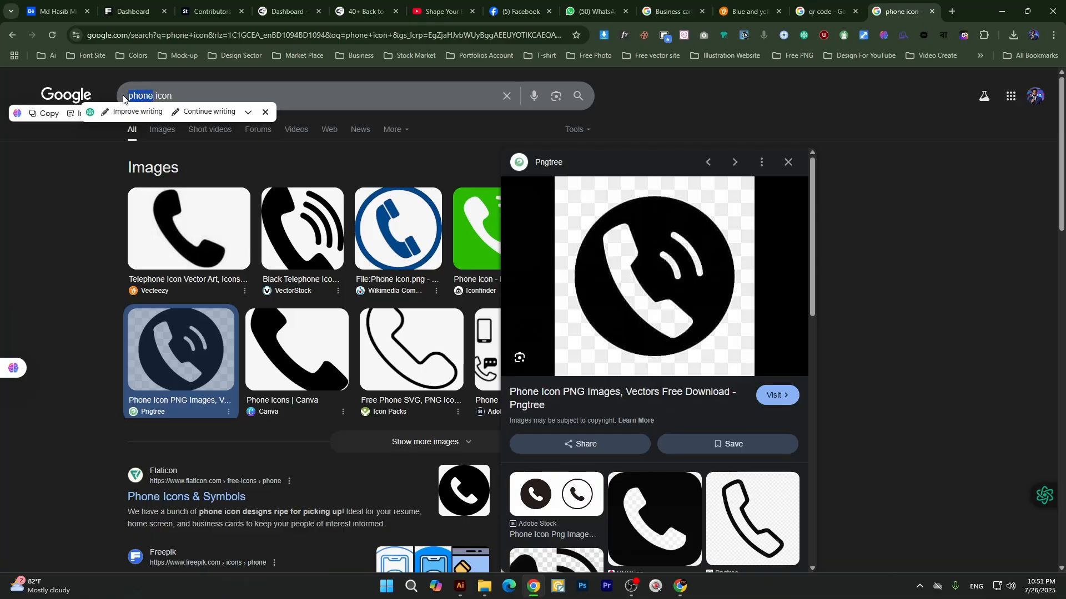
text(mail)
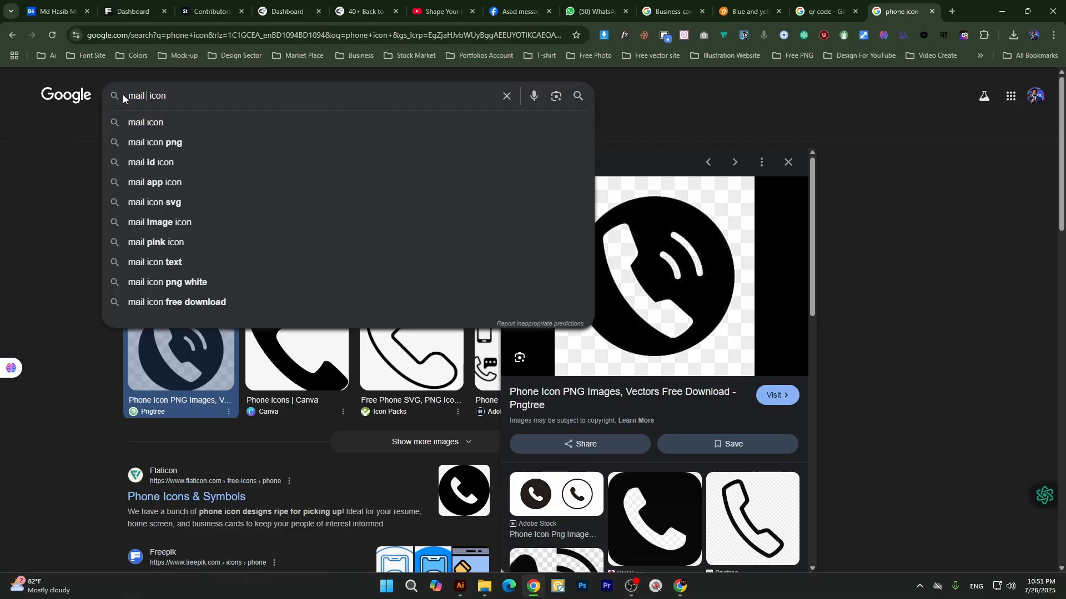
text( icon)
key(Return)
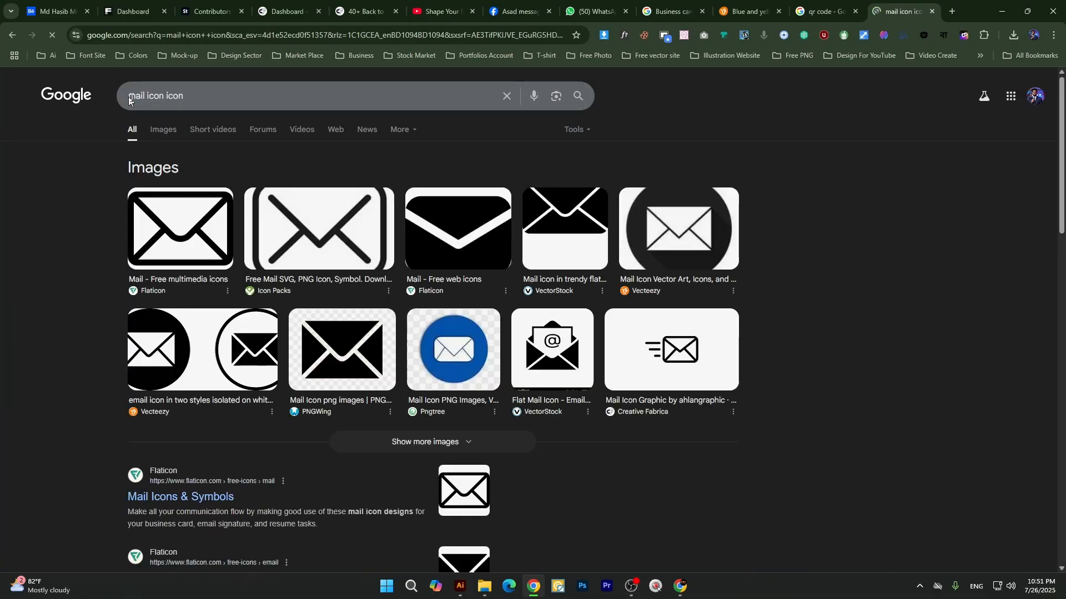
click(168, 132)
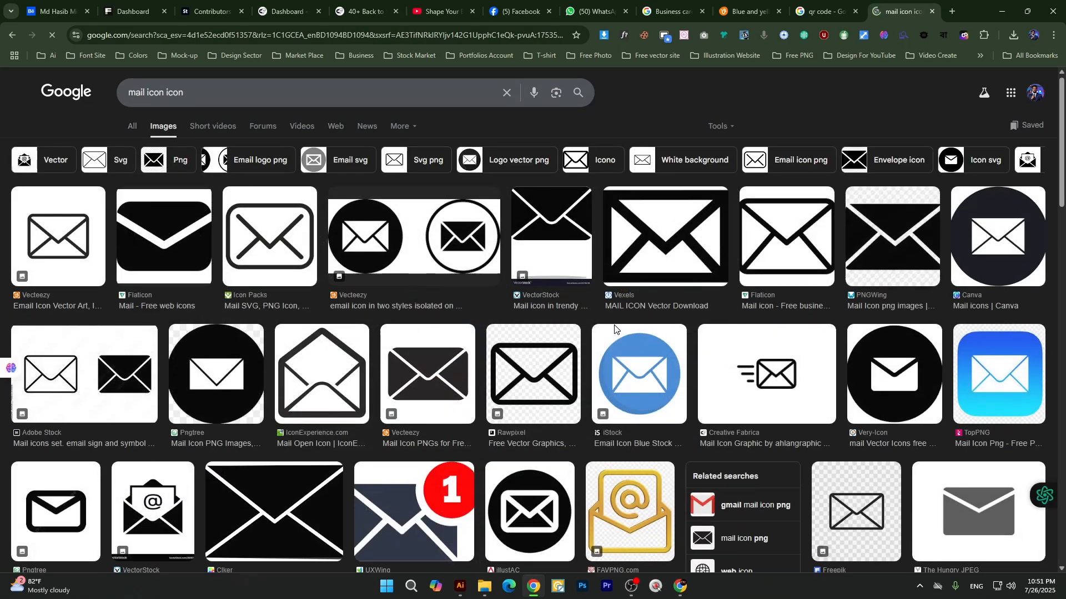
scroll(615, 329, down, 4)
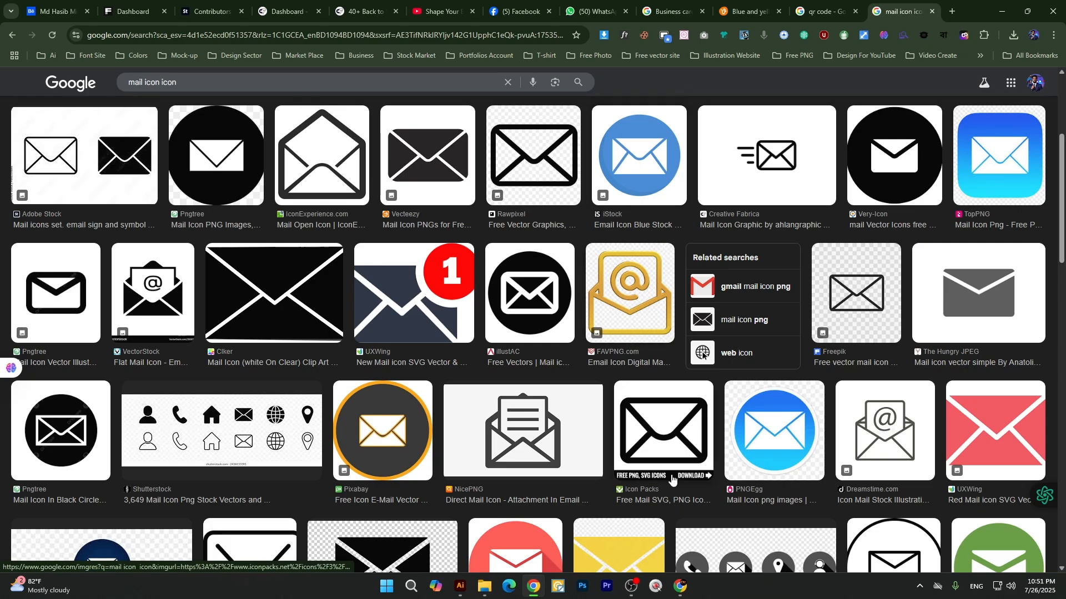
Switch to Illustrator and recolor the black border shape around the first card's blue band white, sampled from the second card's background.
click(461, 587)
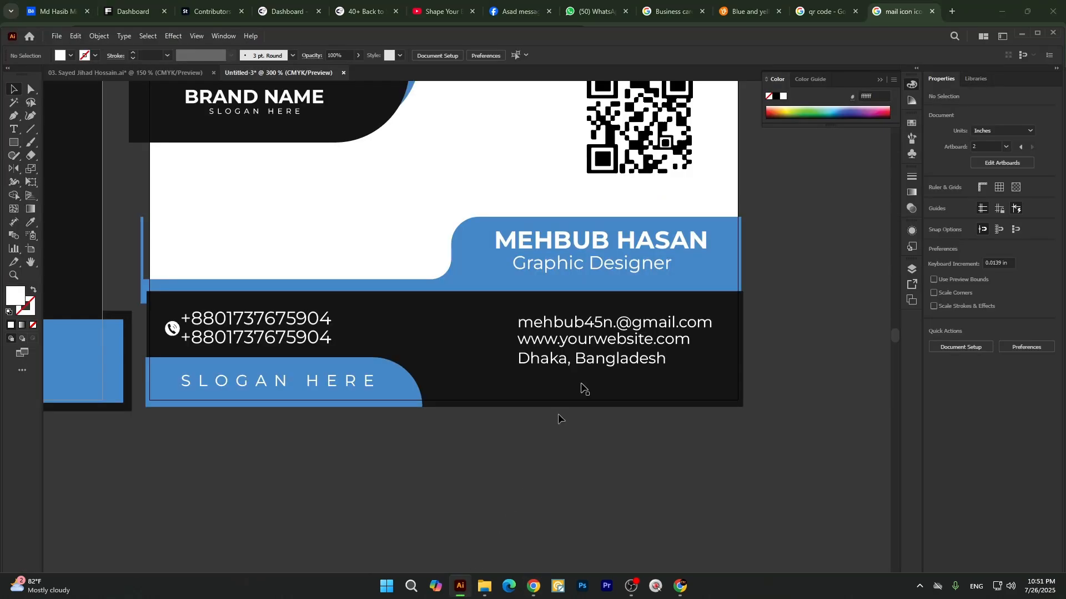
scroll(721, 268, down, 3)
scroll(547, 246, up, 1)
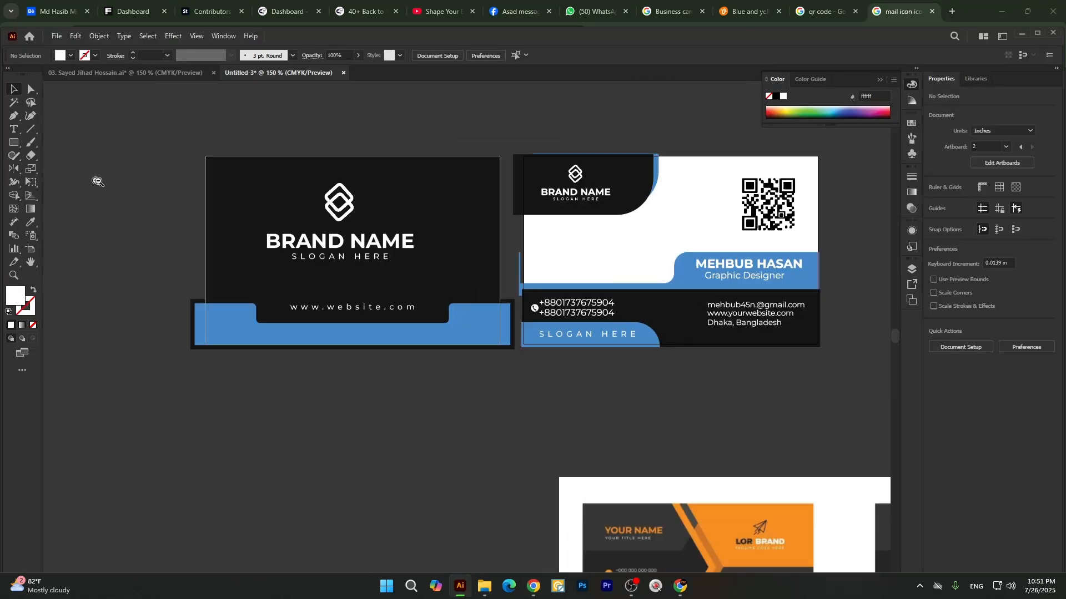
click(514, 323)
key(i)
click(620, 239)
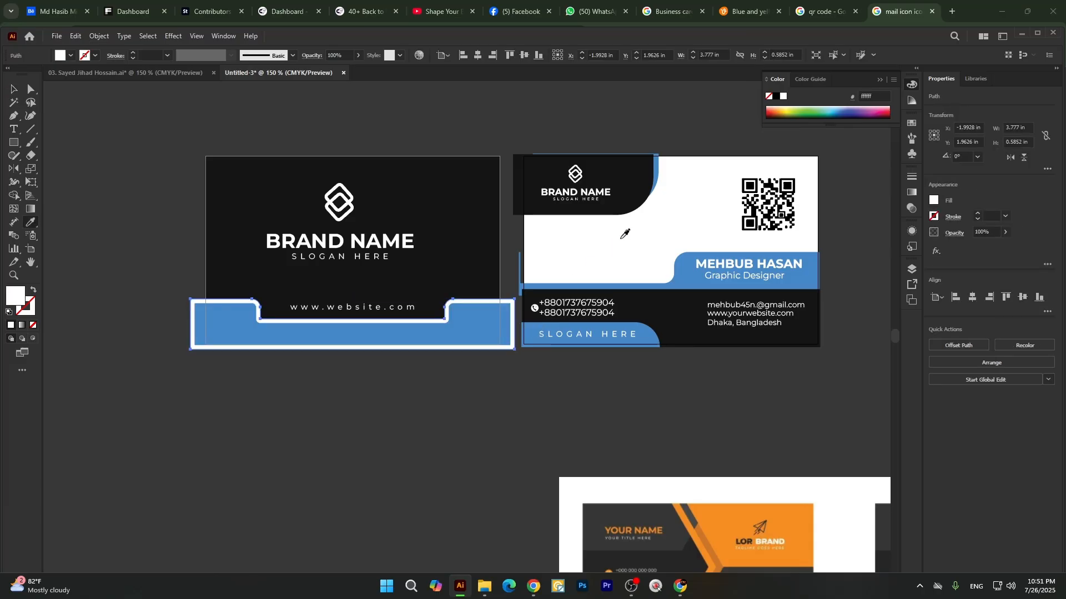
key(v)
click(465, 445)
scroll(375, 338, up, 1)
scroll(355, 329, down, 2)
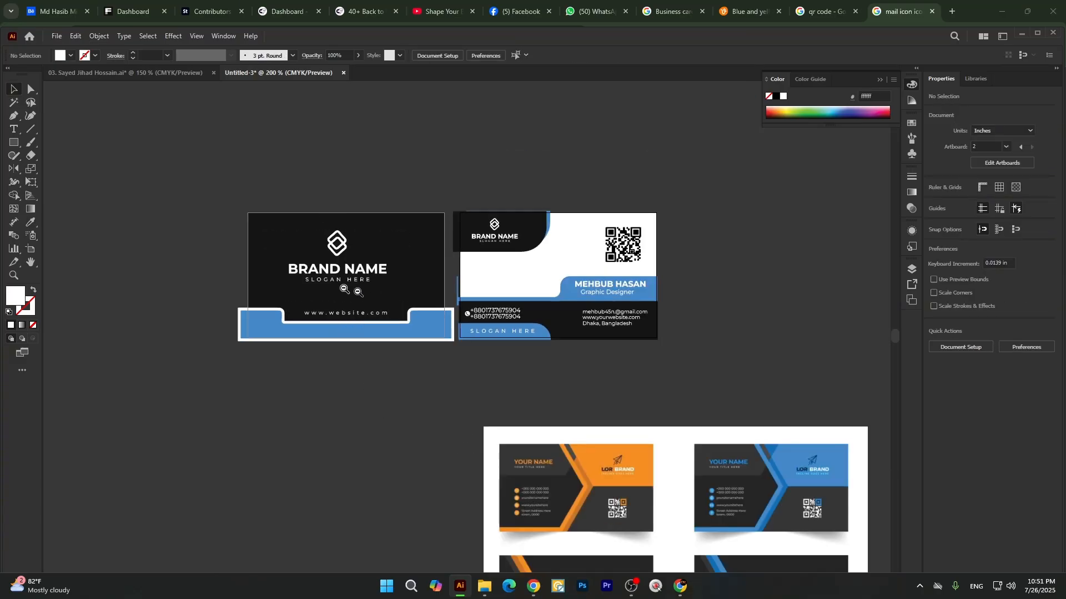
right_click(17, 141)
click(63, 142)
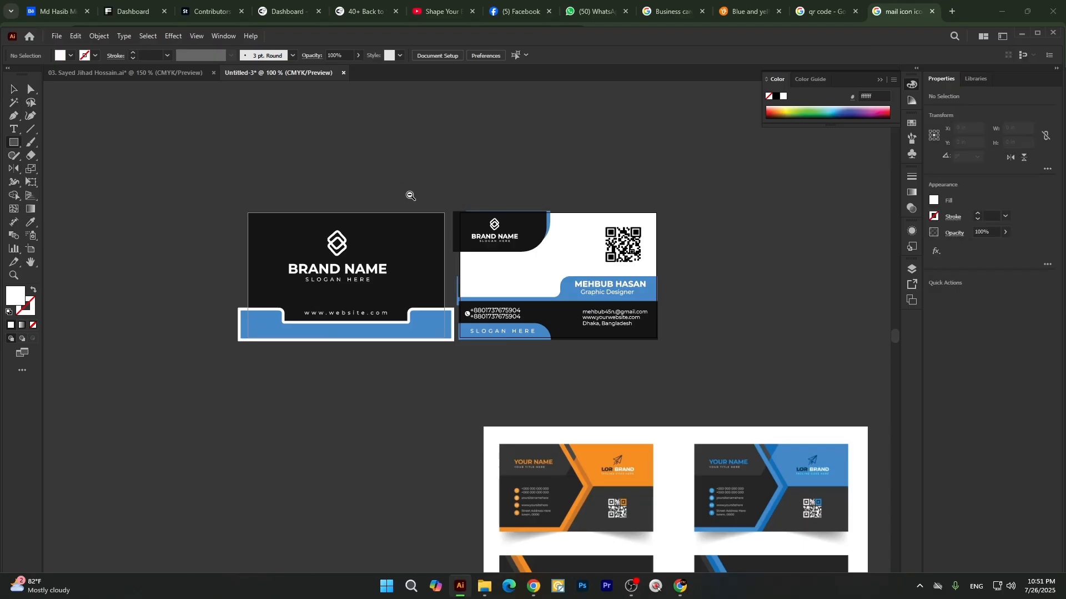
scroll(410, 195, up, 2)
click(417, 174)
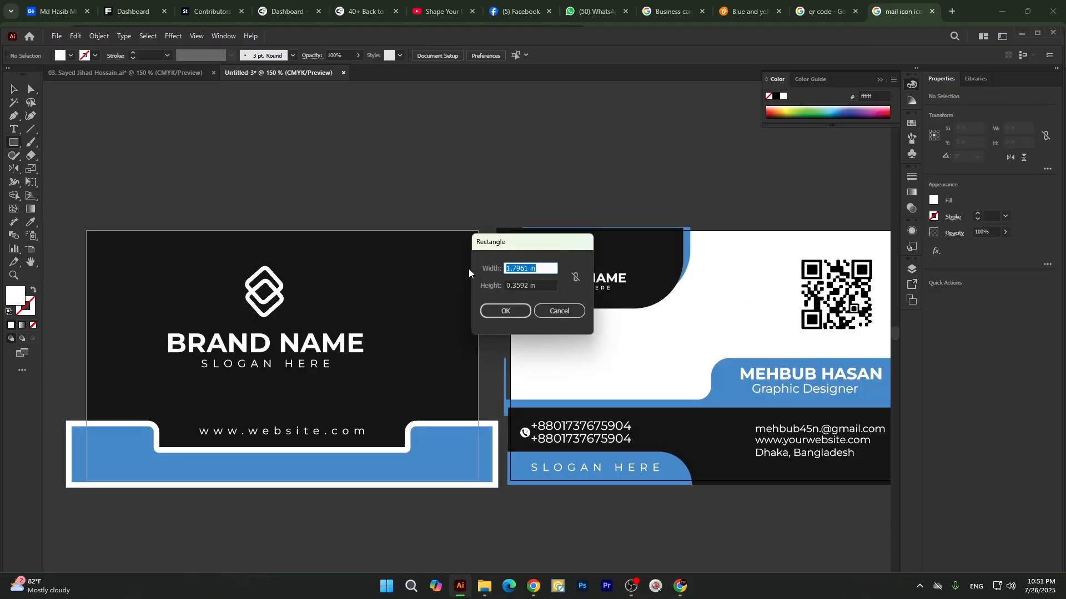
text(3.43)
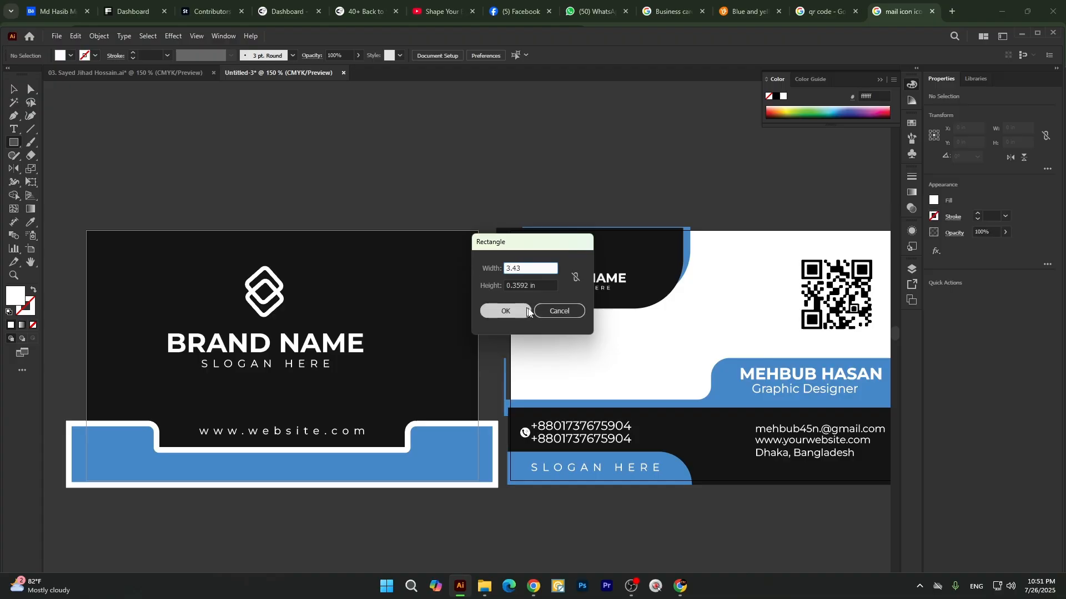
click(550, 311)
Duplicate the first card's 3.43 × 2.19 in black background rectangle onto the empty canvas to the left of that card.
key(v)
click(411, 286)
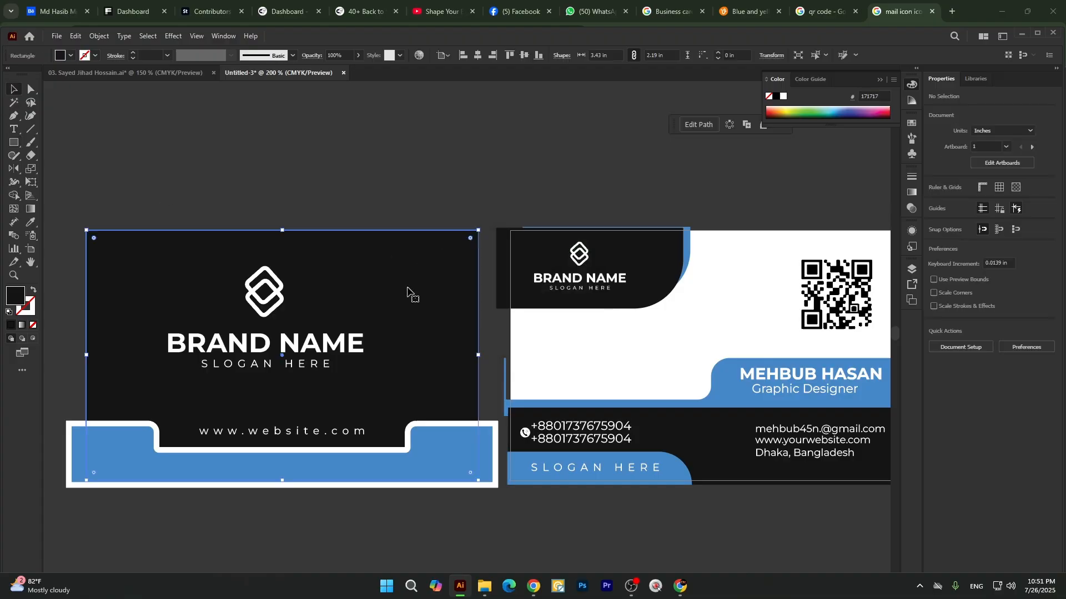
scroll(416, 260, down, 2)
drag(420, 237, 195, 242)
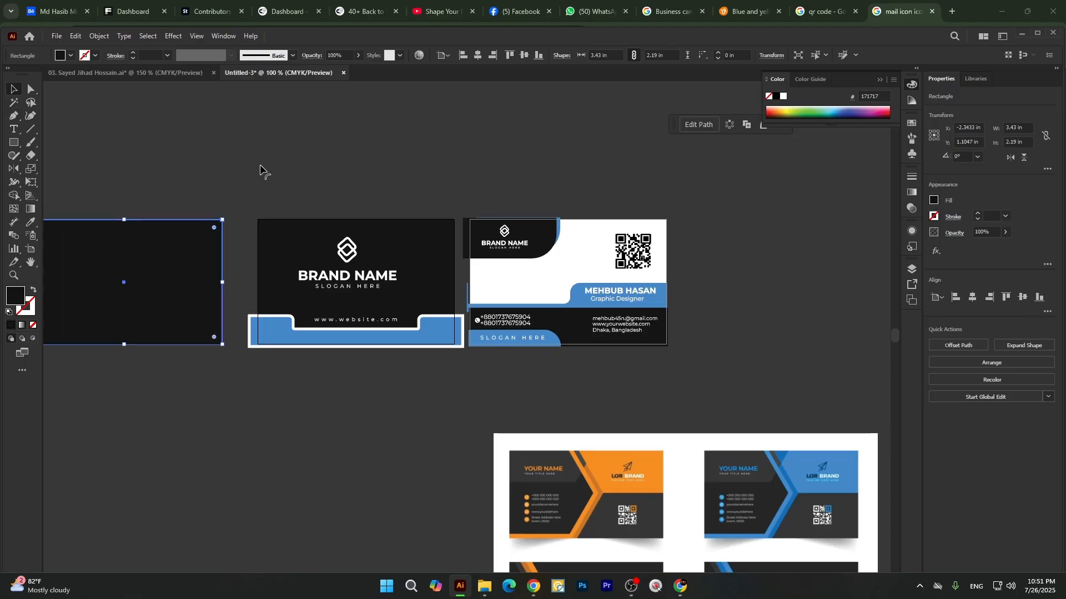
click(424, 363)
Change the blue accents on both business cards to bright green with Recolor Artwork.
scroll(420, 341, up, 1)
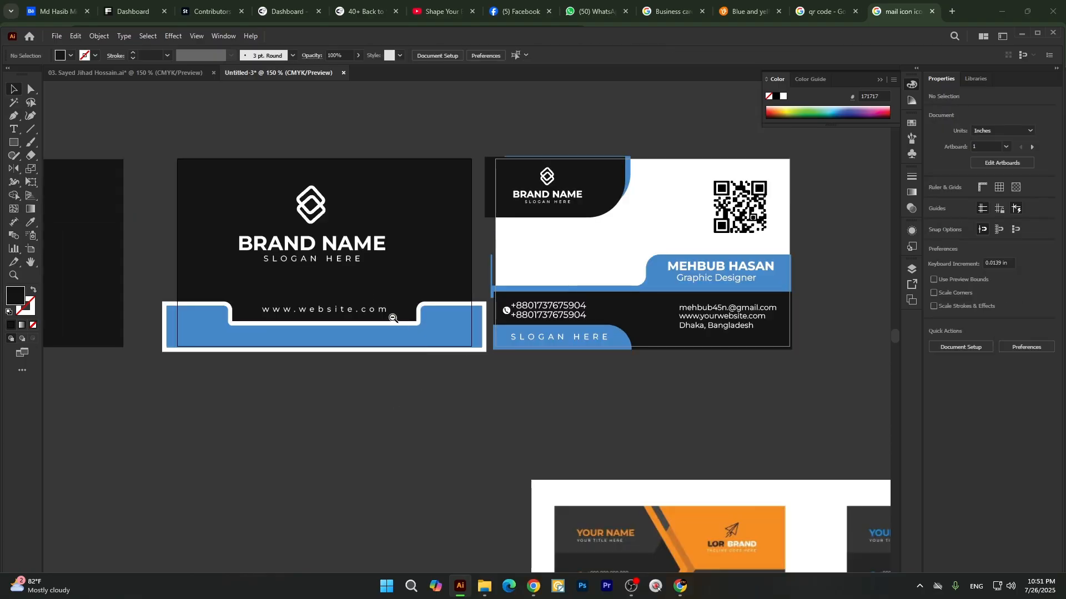
scroll(393, 318, down, 1)
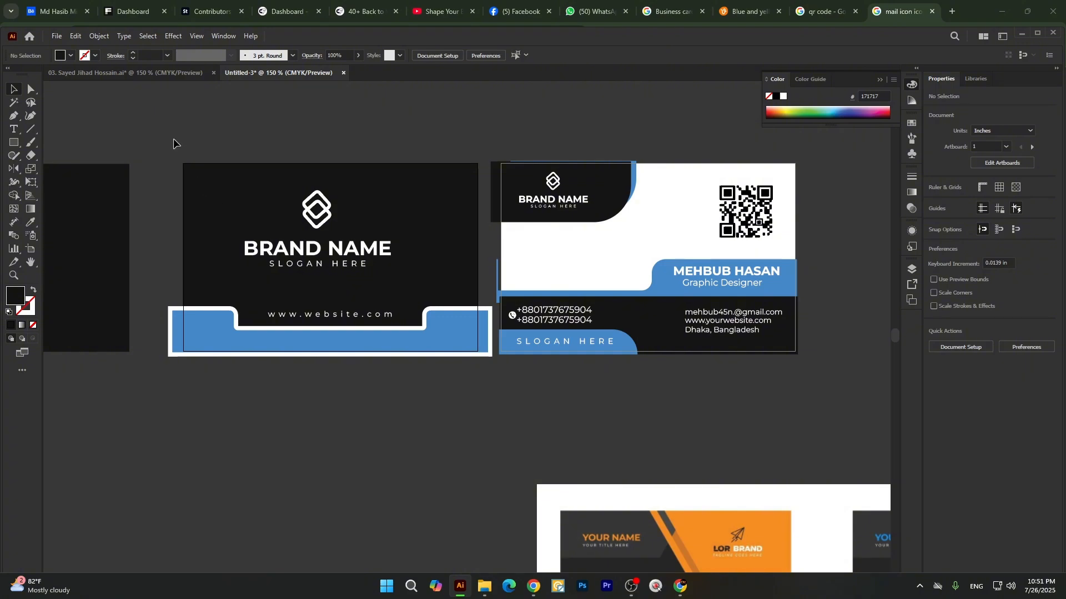
drag(173, 143, 822, 383)
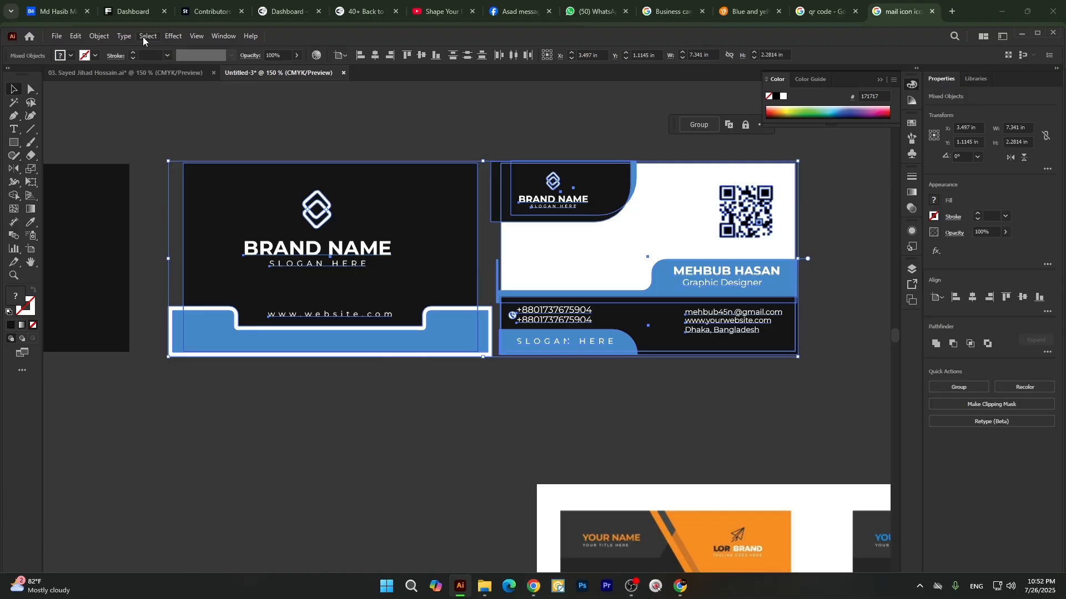
click(173, 36)
mouse_move(100, 37)
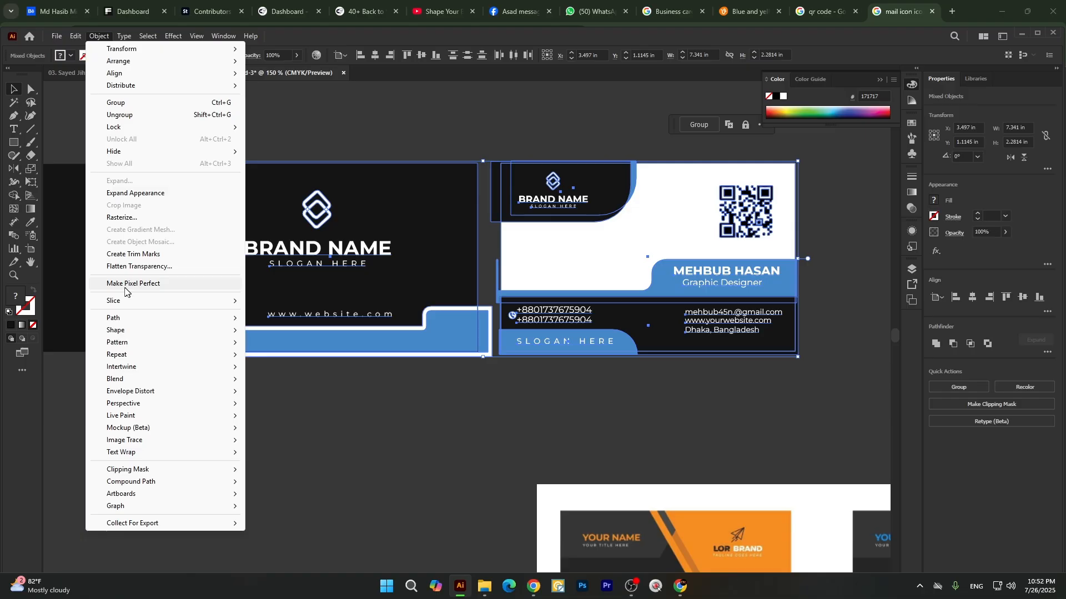
click(82, 41)
click(78, 37)
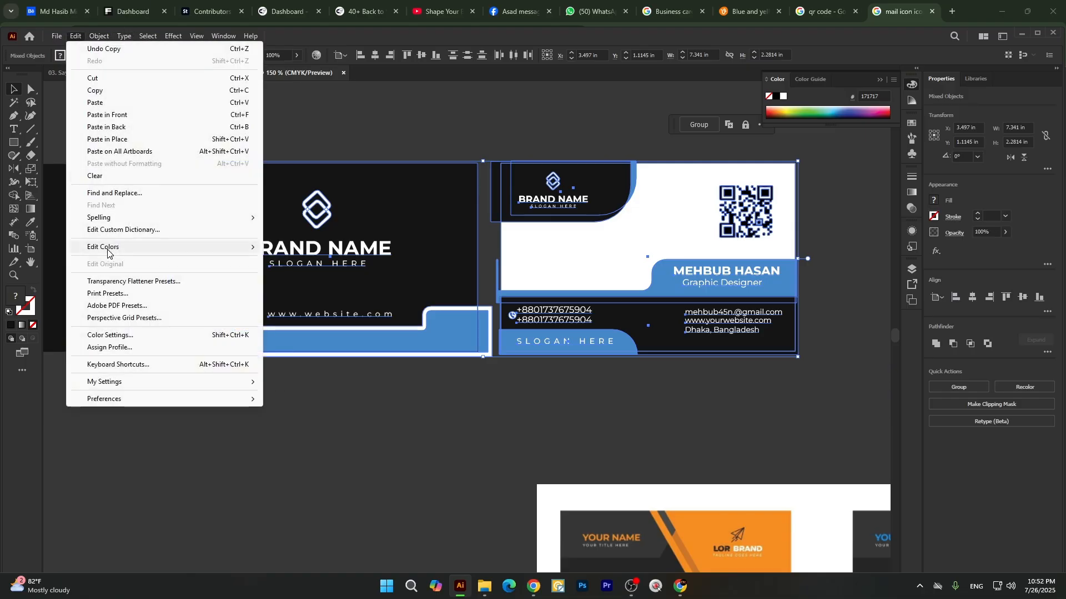
mouse_move(110, 251)
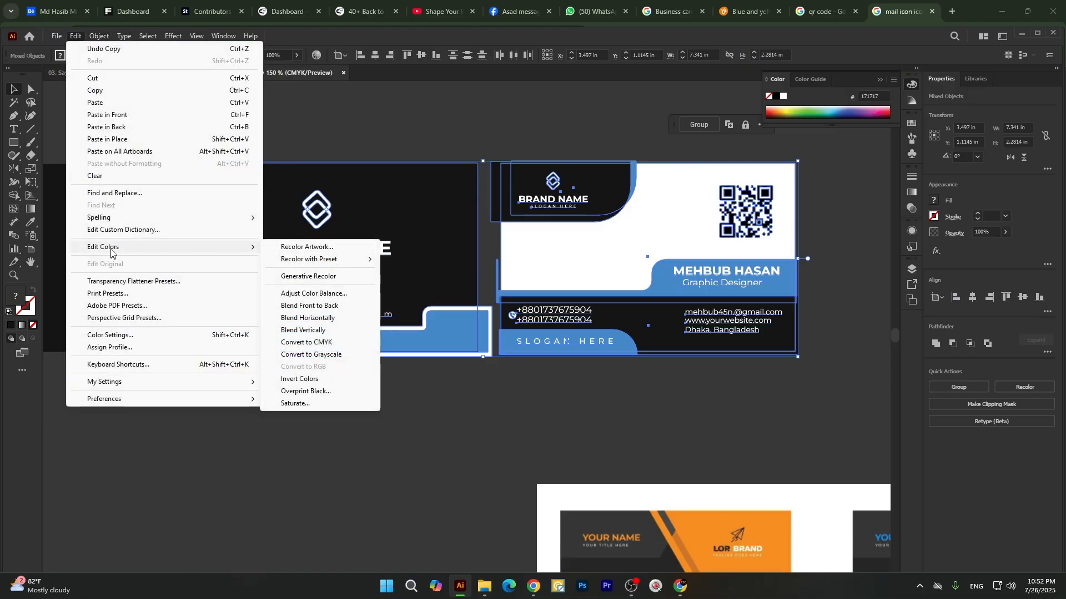
click(293, 253)
drag(785, 369, 836, 309)
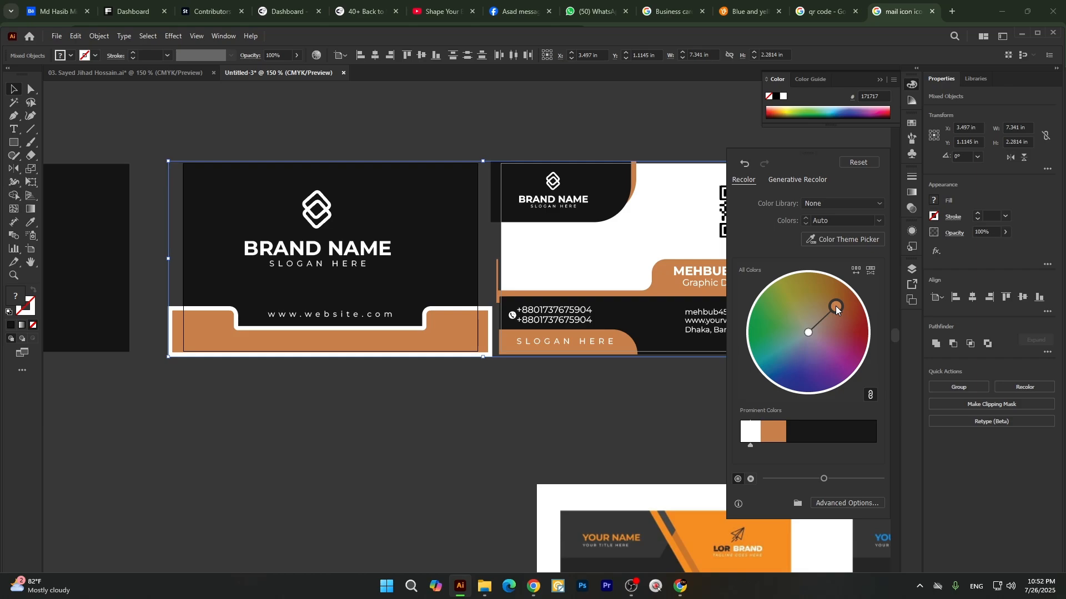
drag(837, 309, 756, 301)
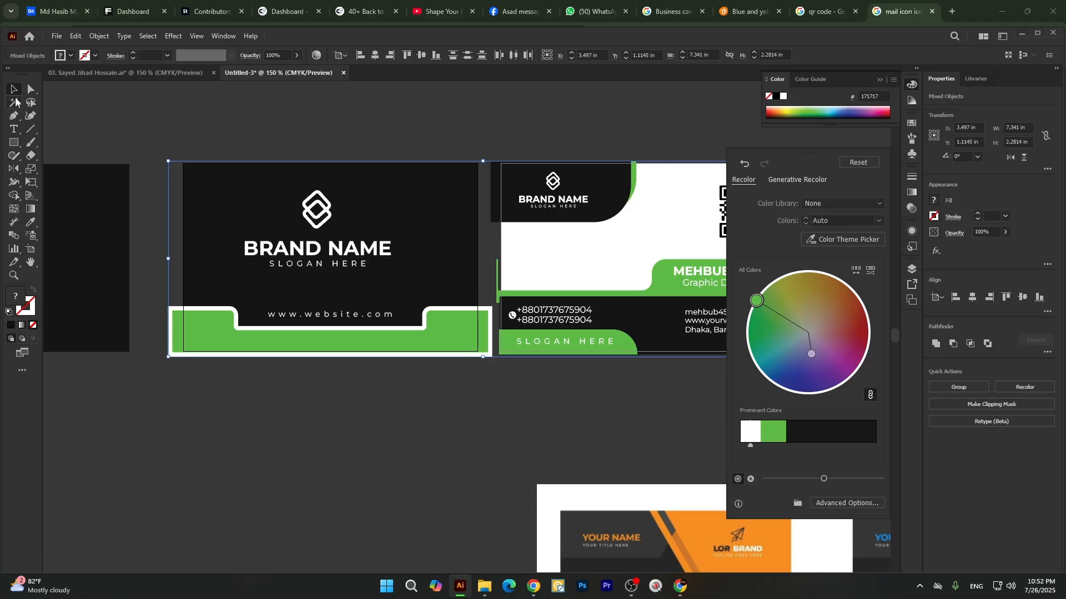
click(286, 143)
scroll(352, 199, down, 1)
scroll(417, 218, up, 1)
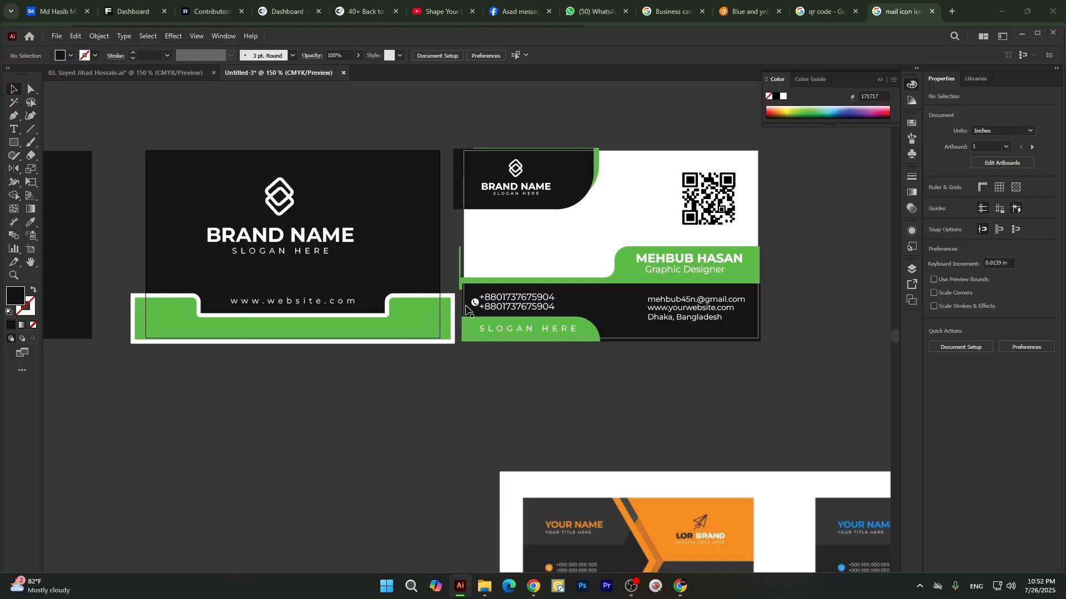
Group the first card's artwork and the second card's artwork as two separate groups.
scroll(218, 132, left, 5)
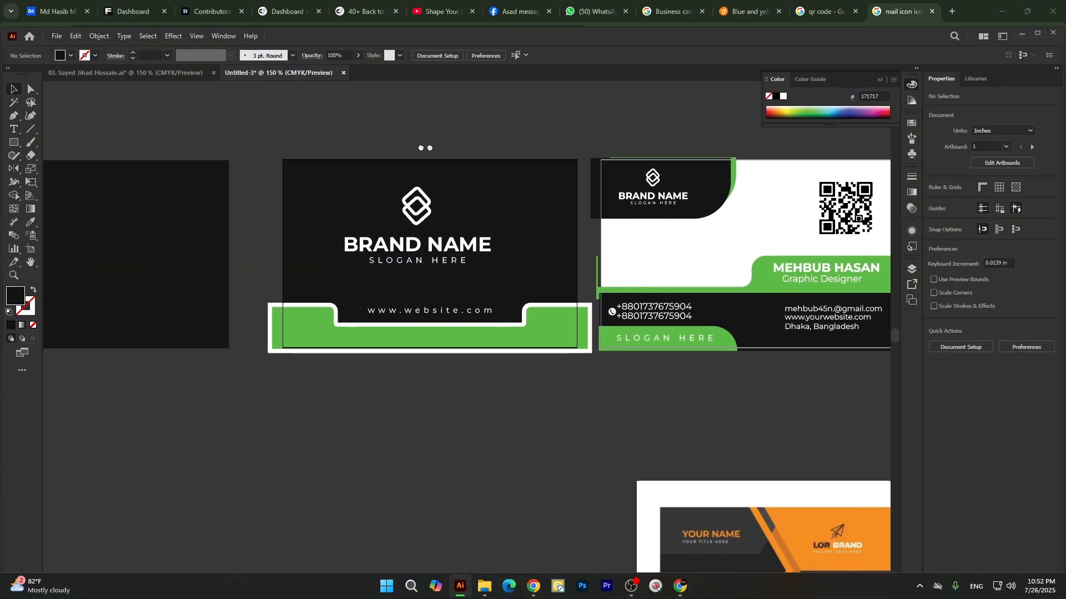
drag(287, 135, 581, 395)
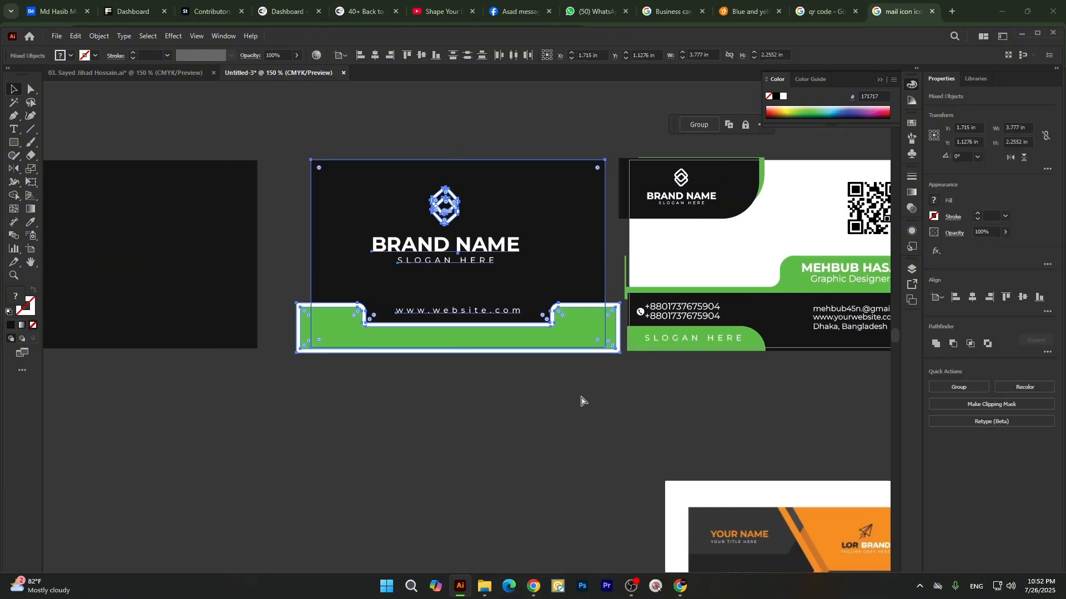
click(582, 445)
scroll(582, 445, right, 7)
drag(422, 100, 690, 338)
click(416, 377)
Duplicate the spare black 3.43 × 2.19 in rectangle directly below itself and shift the original slightly aside.
scroll(590, 327, down, 2)
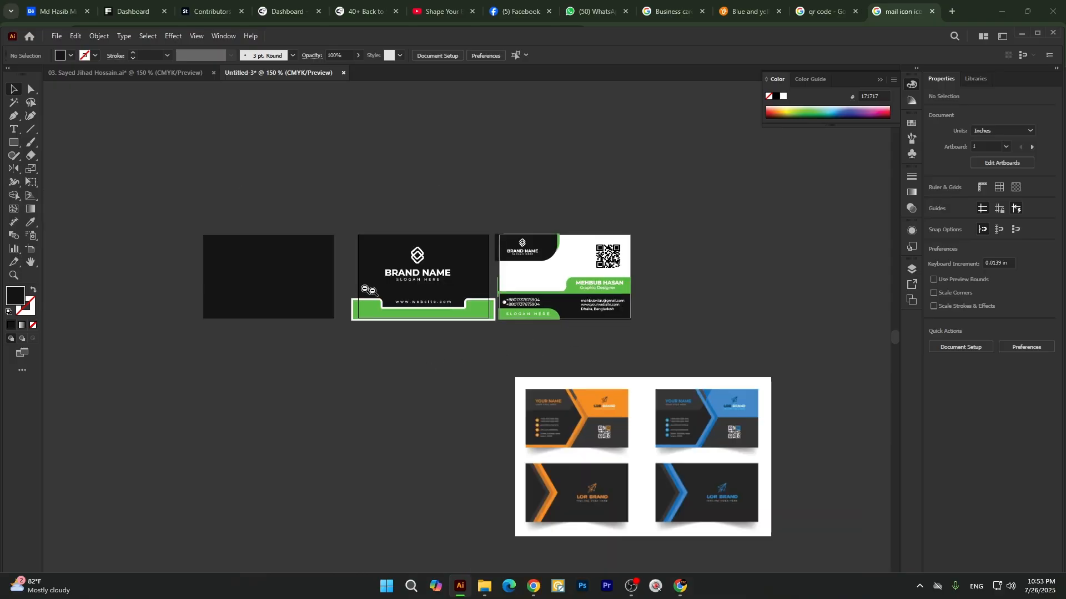
scroll(349, 284, up, 1)
click(239, 259)
drag(289, 239, 267, 394)
drag(261, 225, 272, 242)
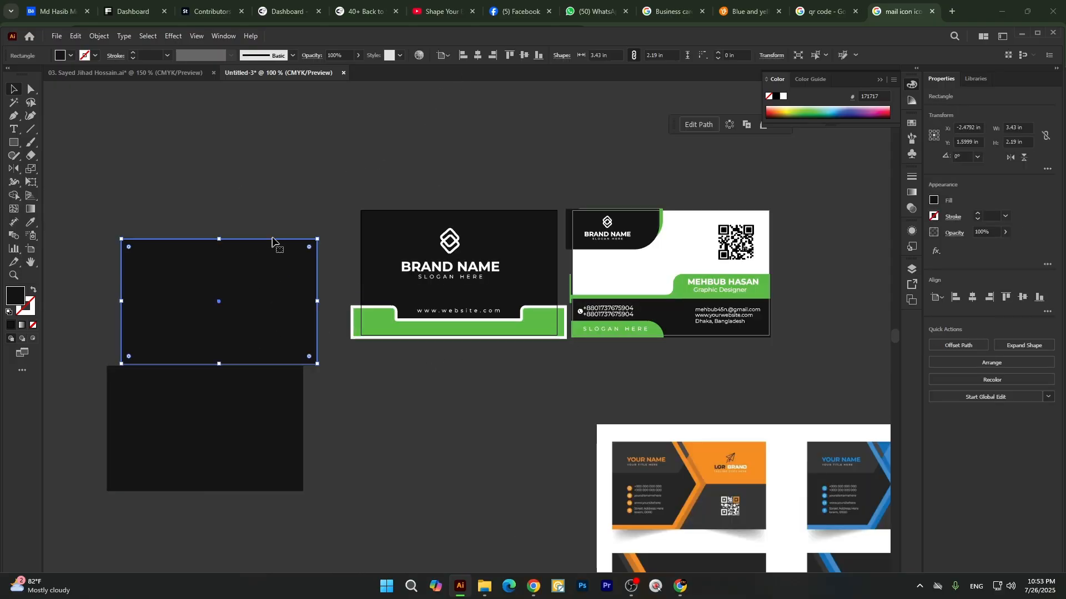
Center the upper spare rectangle horizontally and vertically on the first card's artboard and bring it to the front.
click(478, 55)
click(524, 55)
right_click(491, 308)
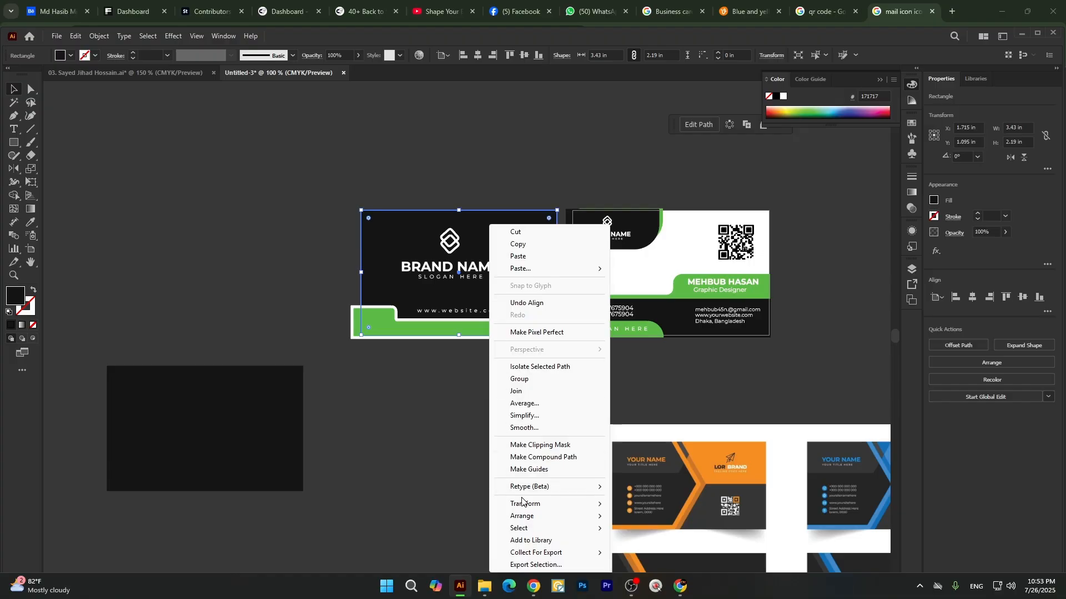
click(627, 516)
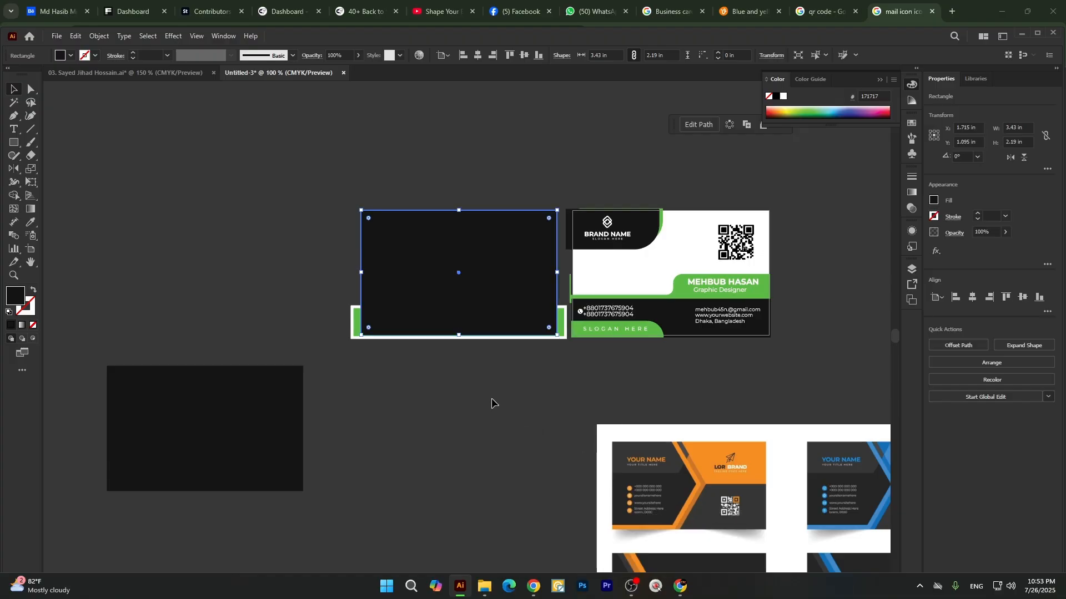
Clip the first card's grouped artwork to the black rectangle in front of it with a clipping mask.
shift+click(354, 333)
right_click(409, 256)
click(454, 424)
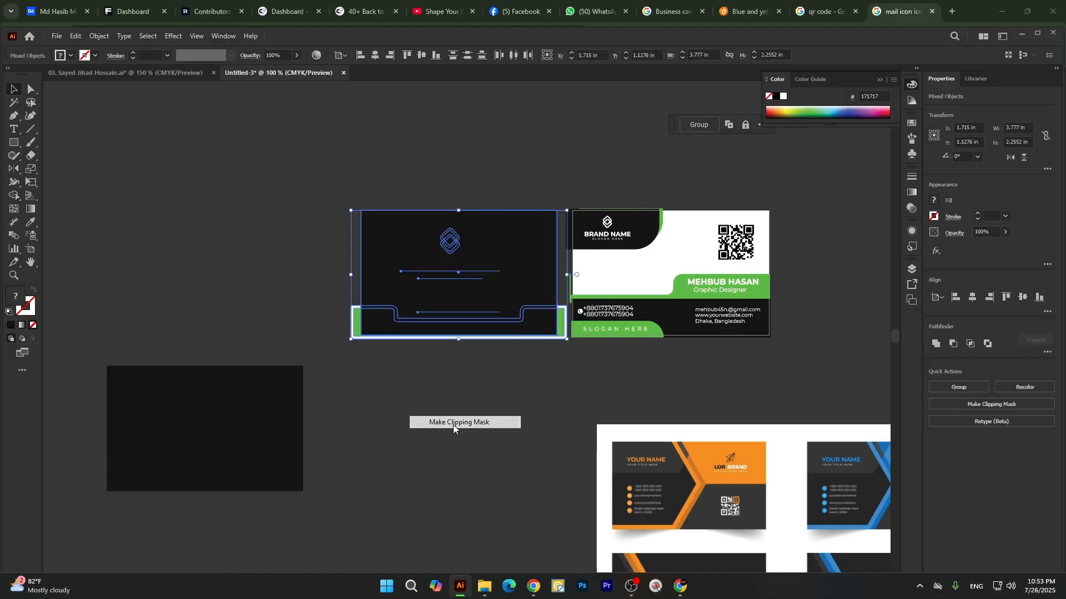
click(459, 417)
Move the remaining black rectangle below the cards toward the second card and shift the reference card image further right.
drag(233, 428, 553, 428)
click(583, 328)
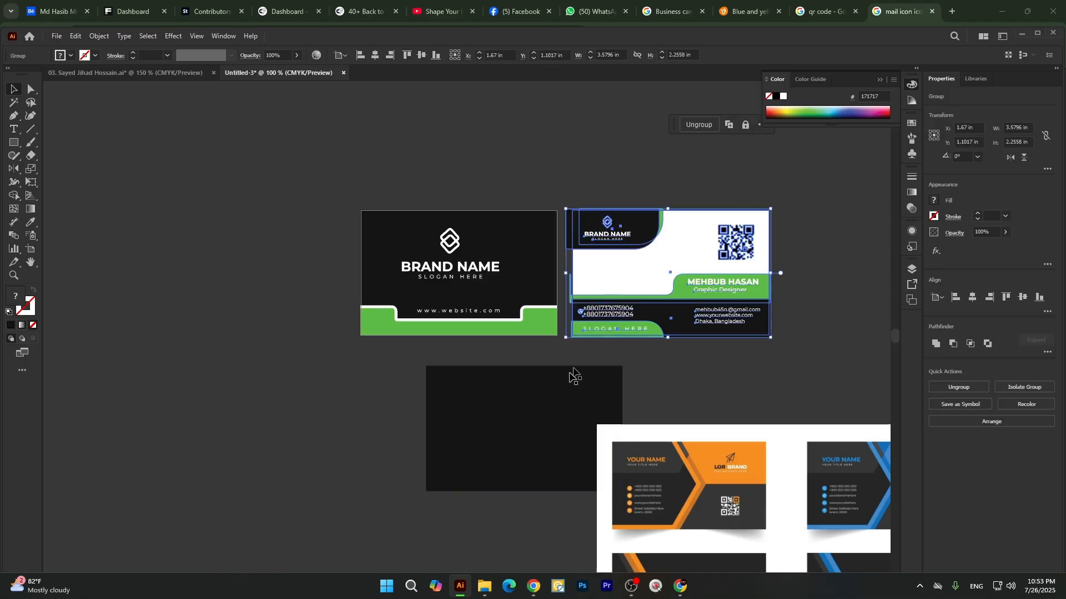
click(574, 376)
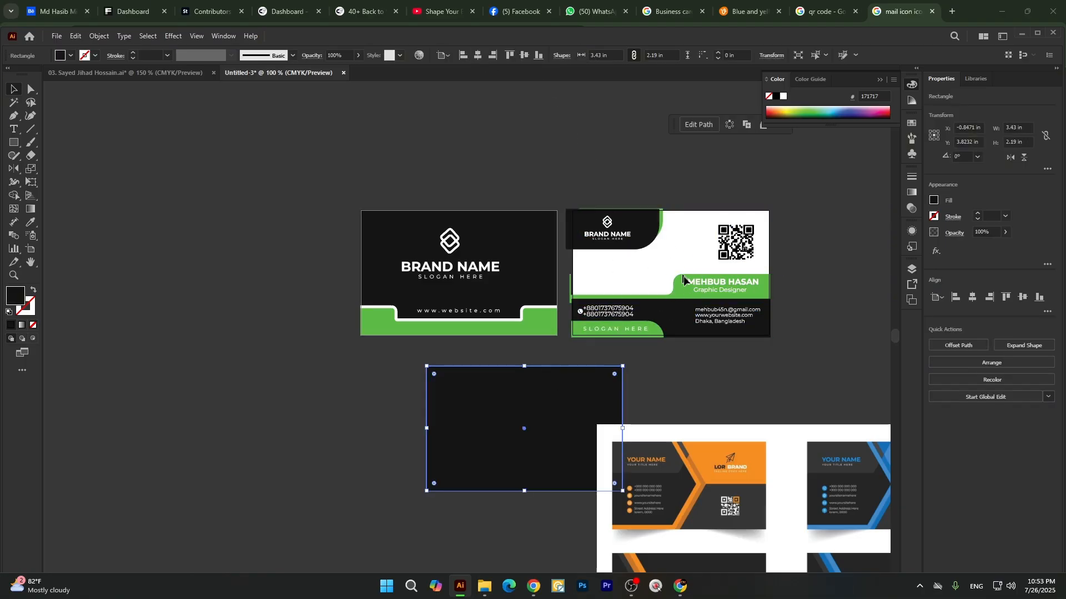
drag(683, 275, 480, 275)
drag(524, 480, 657, 492)
Try to center the remaining black rectangle on the second card's artboard and undo the alignments.
click(325, 413)
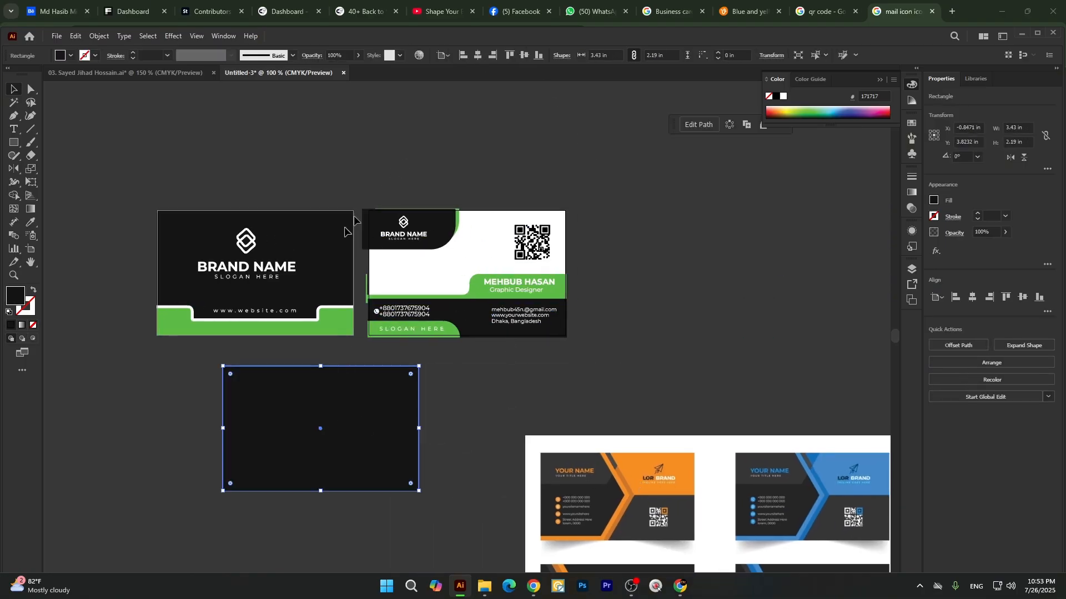
click(258, 277)
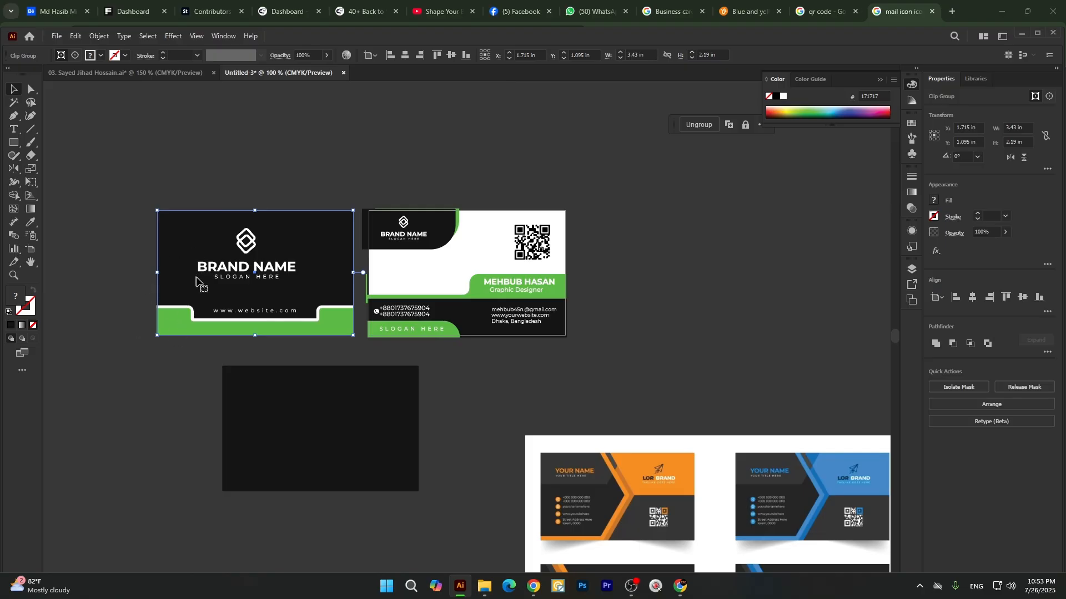
click(329, 431)
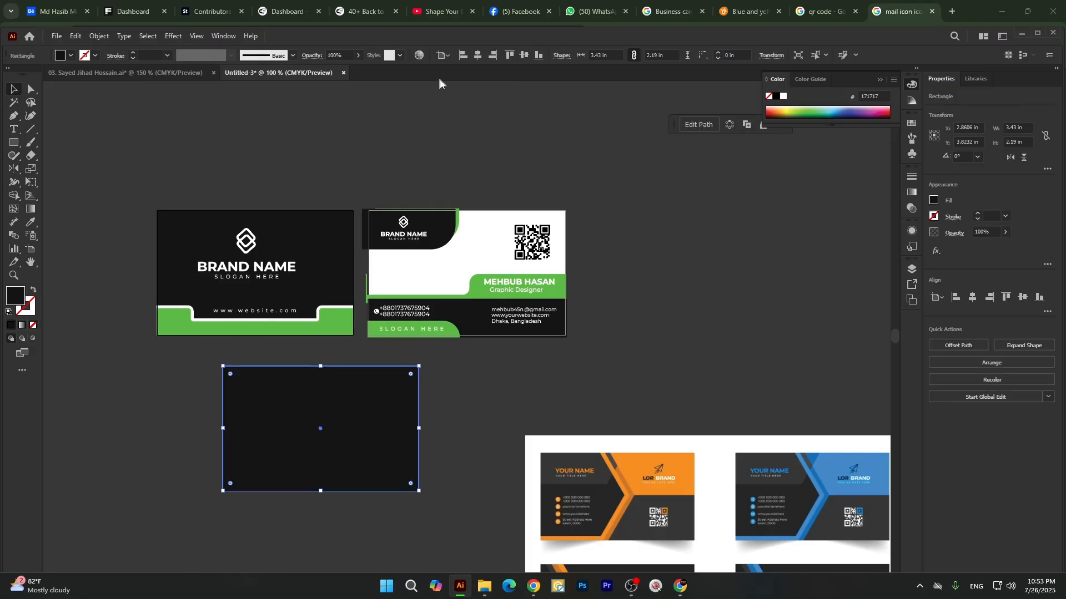
click(478, 55)
click(523, 55)
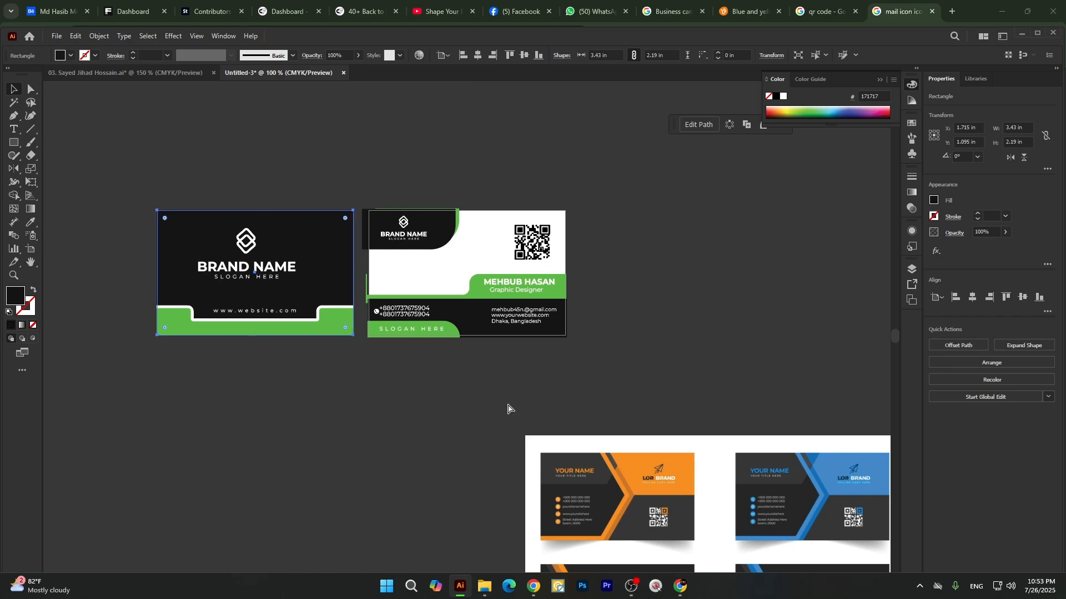
key(ctrl+z)
click(485, 392)
click(478, 311)
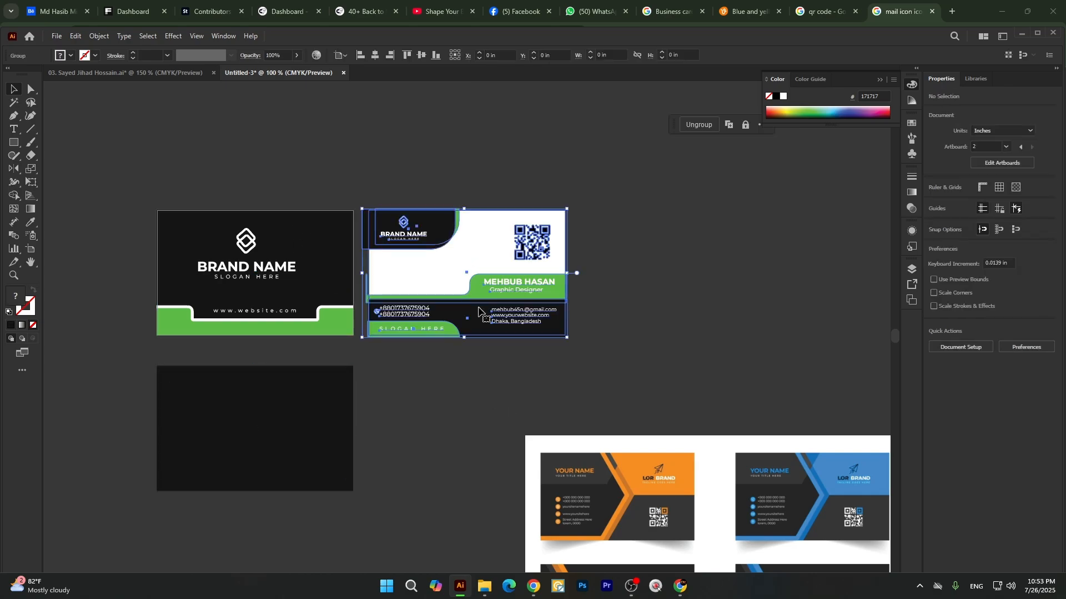
click(317, 404)
click(524, 56)
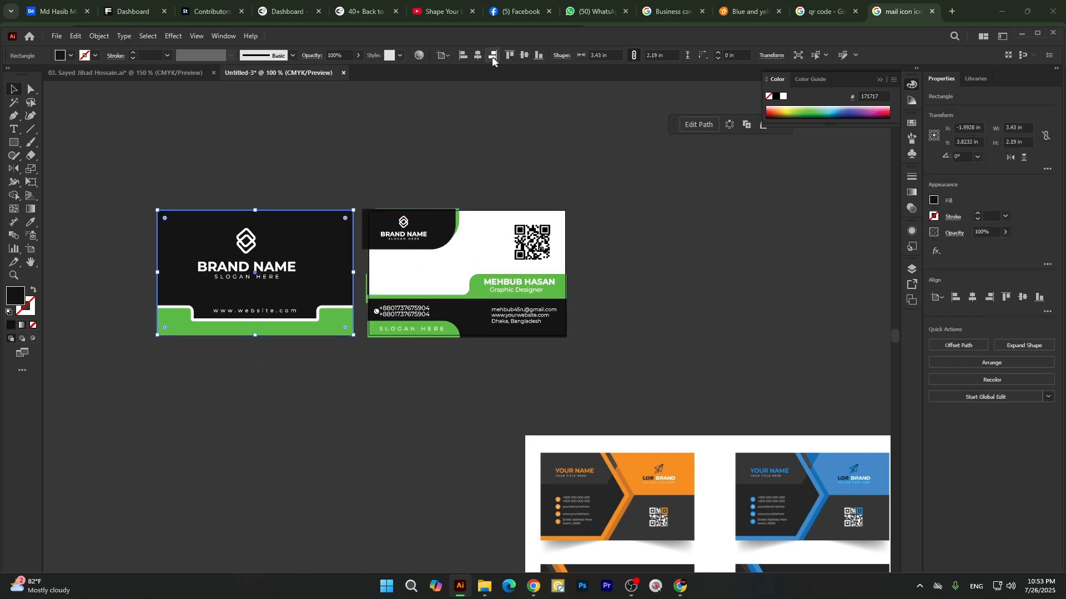
click(493, 55)
key(ctrl+z)
key(ctrl+z)
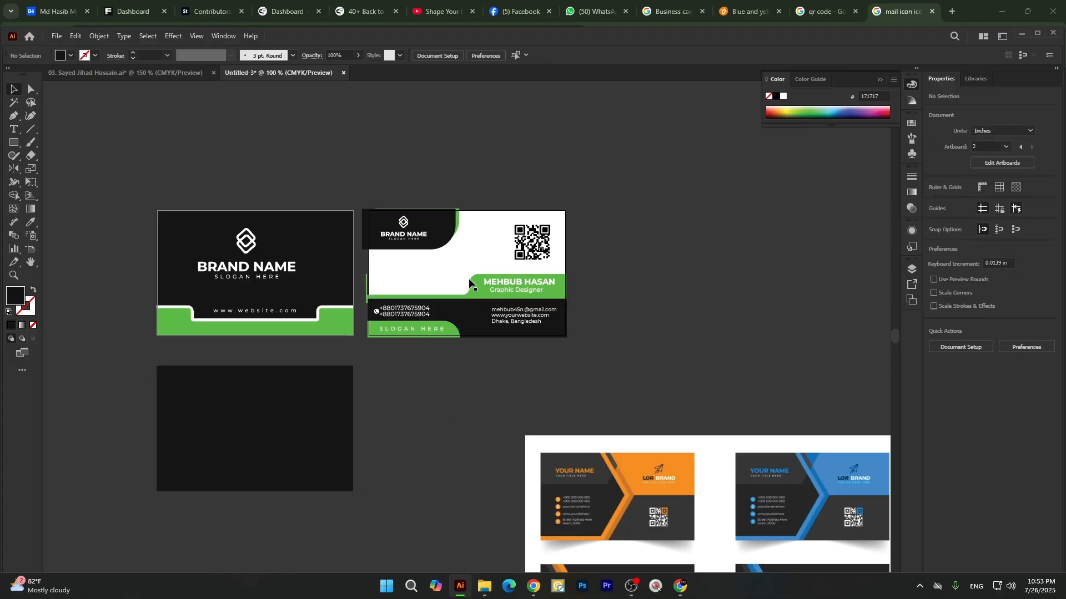
Move the black rectangle over the second card's lower edge, try centering it on that artboard and undo the vertical alignment.
drag(283, 413, 571, 373)
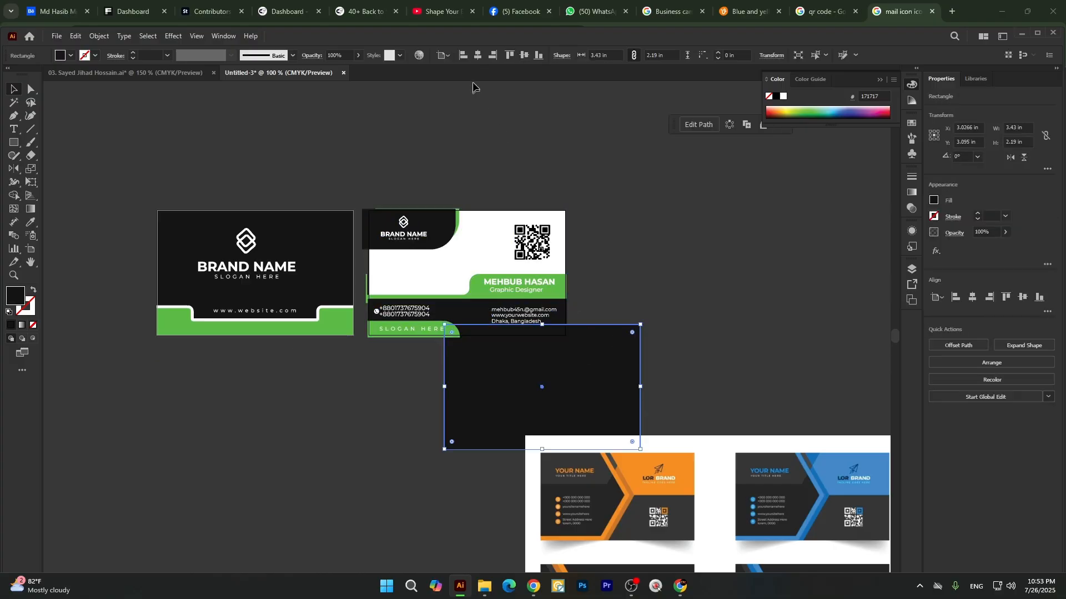
click(478, 55)
click(524, 56)
click(627, 323)
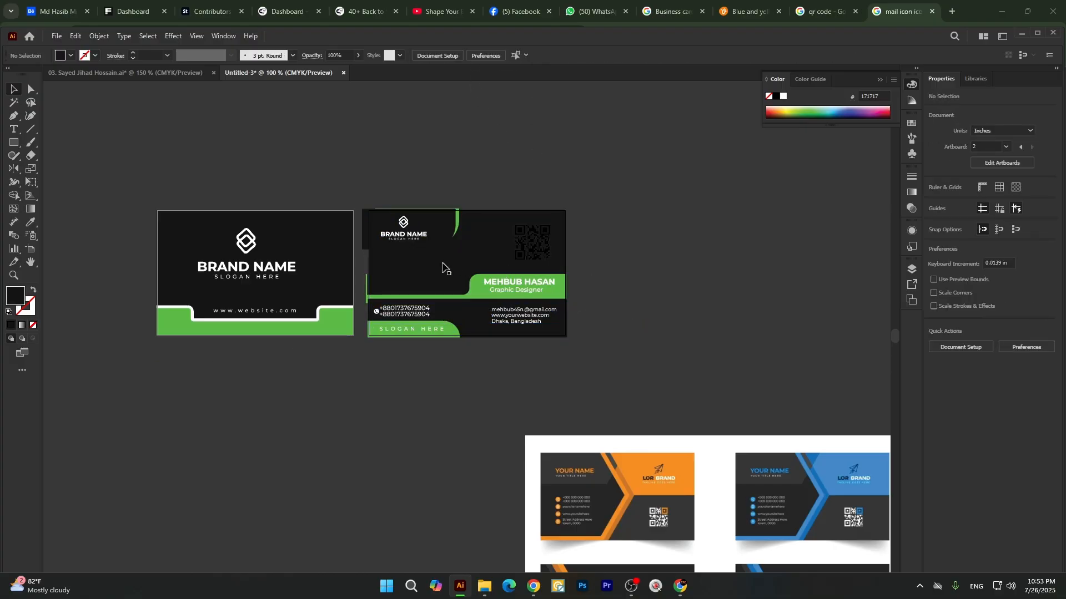
key(ctrl+z)
Bring the black rectangle to the front and move it to the empty canvas below the two cards.
right_click(471, 359)
mouse_move(513, 302)
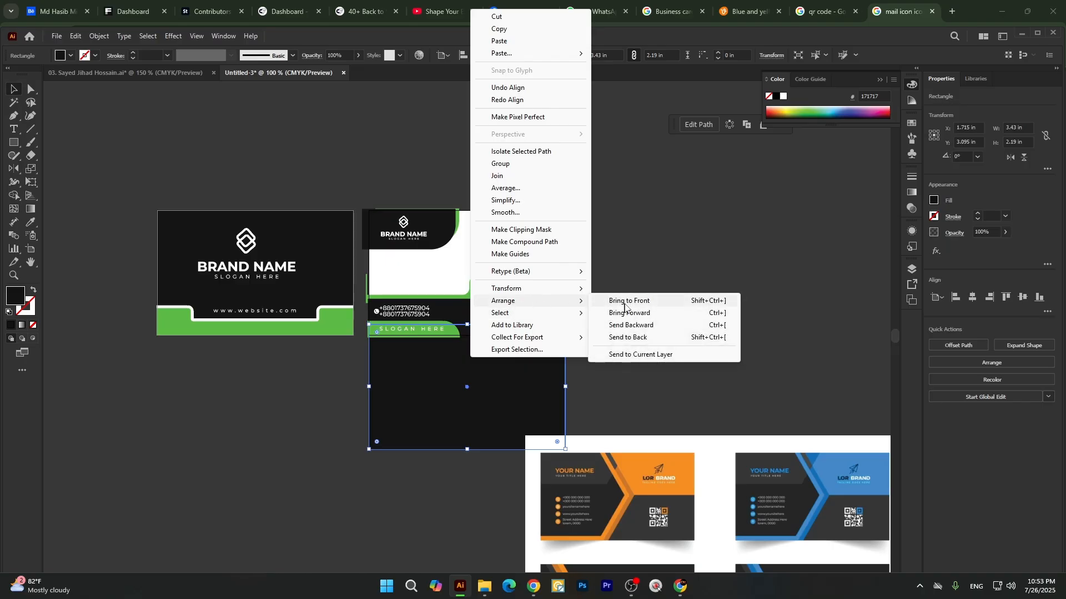
click(637, 302)
drag(457, 399, 381, 507)
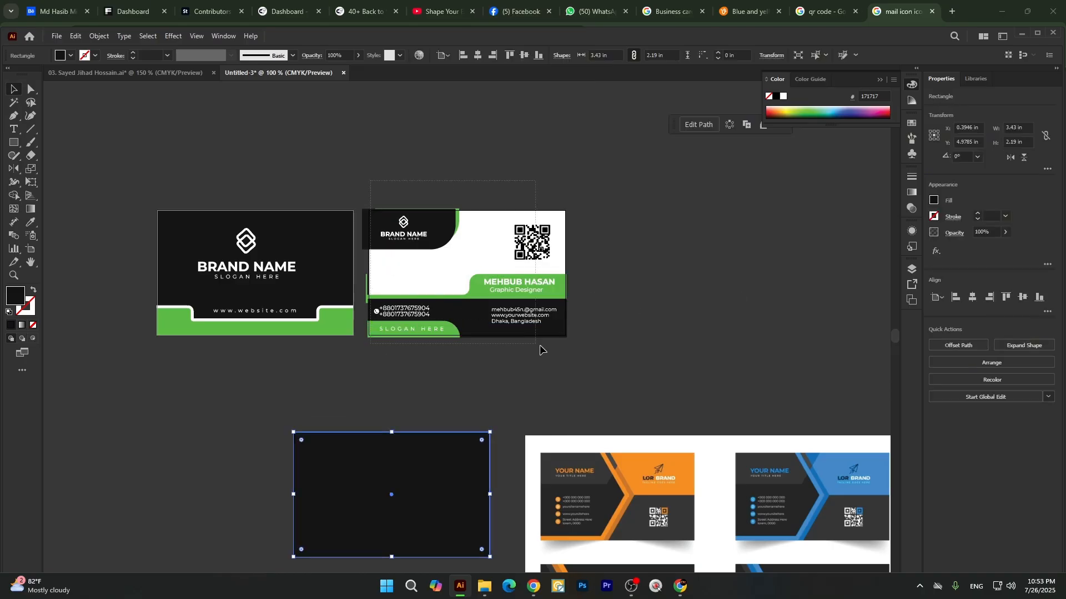
Select all of the second card's artwork and group it.
drag(540, 346, 576, 354)
key(ctrl+g)
click(580, 372)
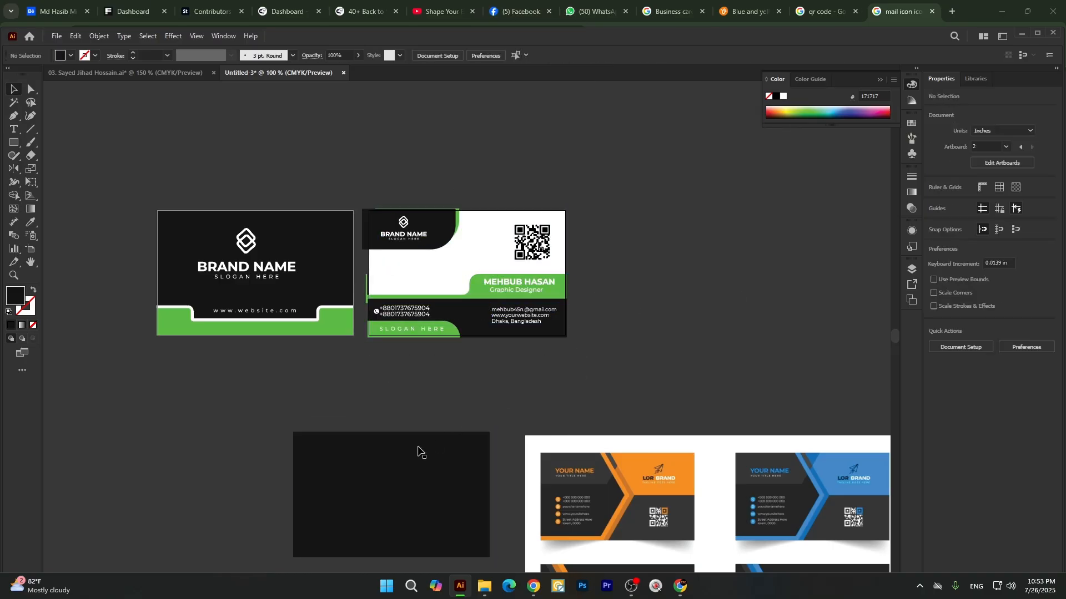
Center the black rectangle horizontally and vertically on the second card's artboard, covering its artwork.
click(387, 467)
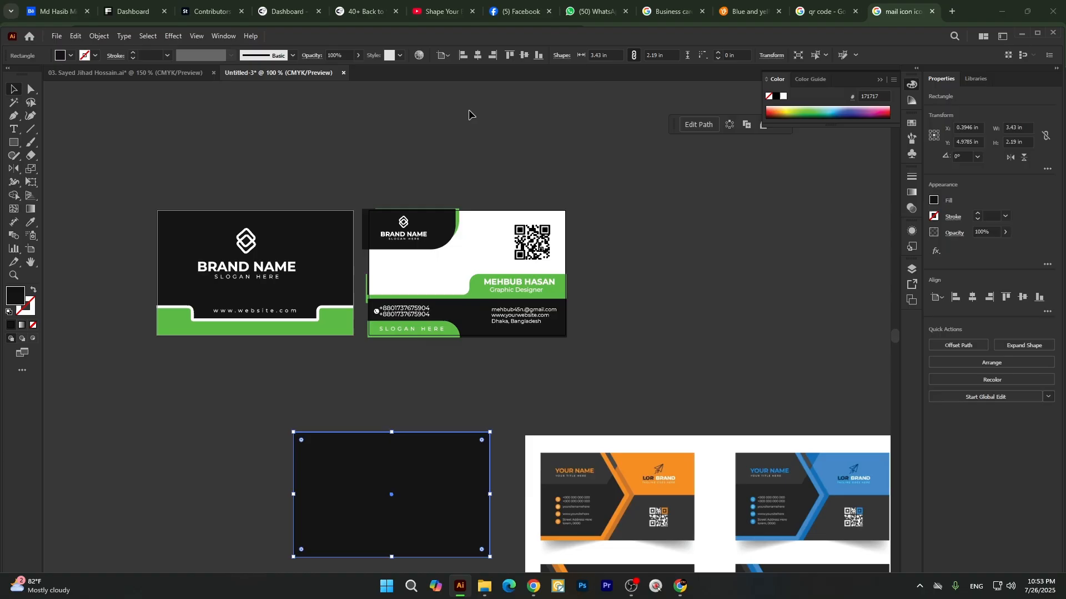
click(479, 54)
click(524, 55)
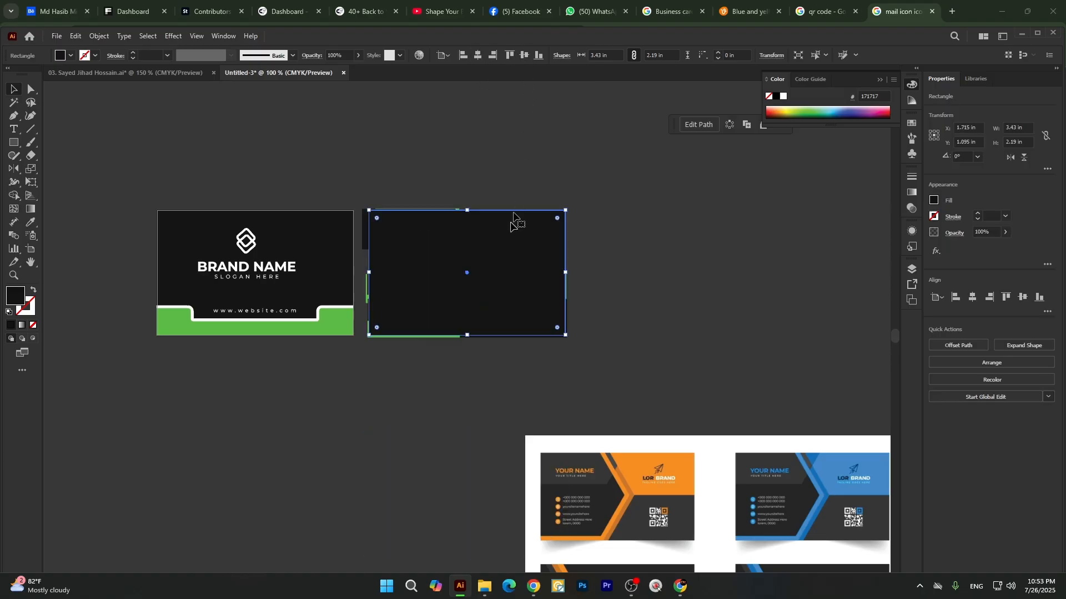
Clip the second card's grouped artwork to the black rectangle with a clipping mask and review both trimmed cards.
shift+click(366, 227)
right_click(416, 216)
click(450, 383)
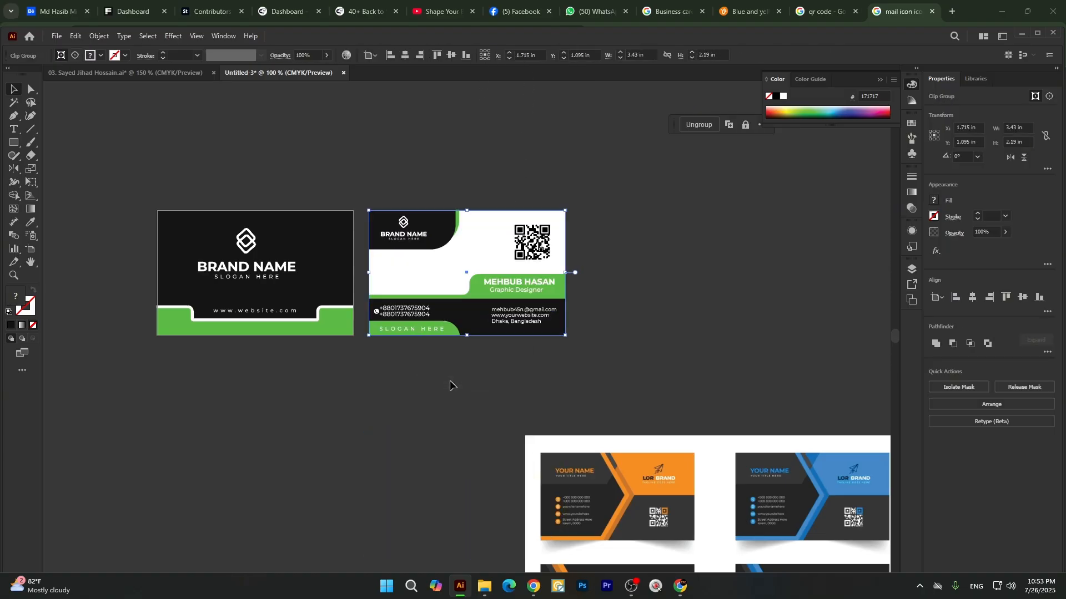
click(451, 383)
scroll(271, 257, up, 2)
scroll(516, 229, down, 3)
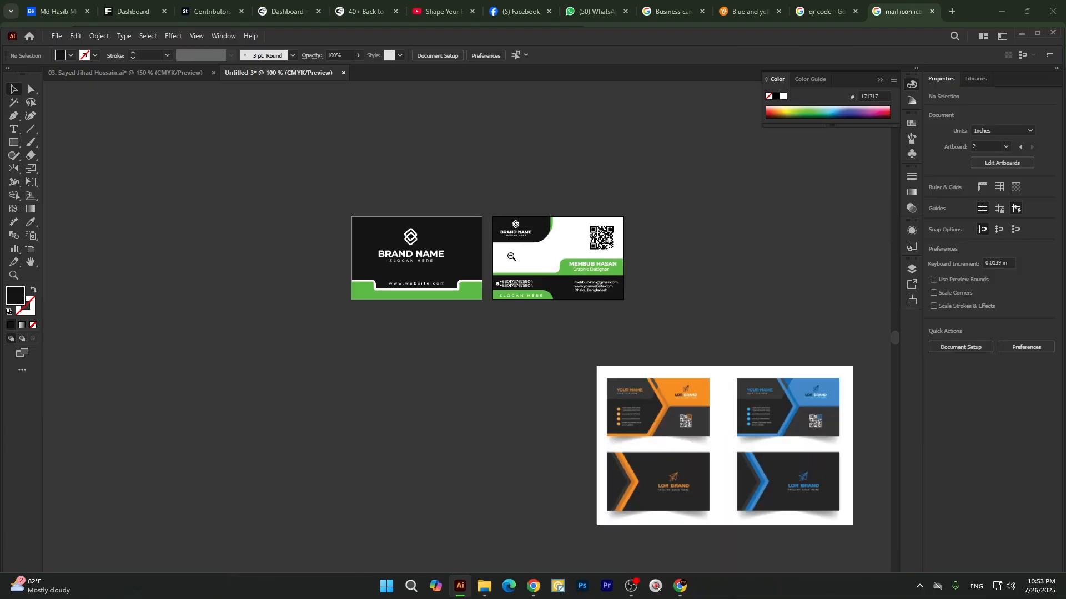
scroll(511, 257, up, 2)
scroll(547, 269, down, 1)
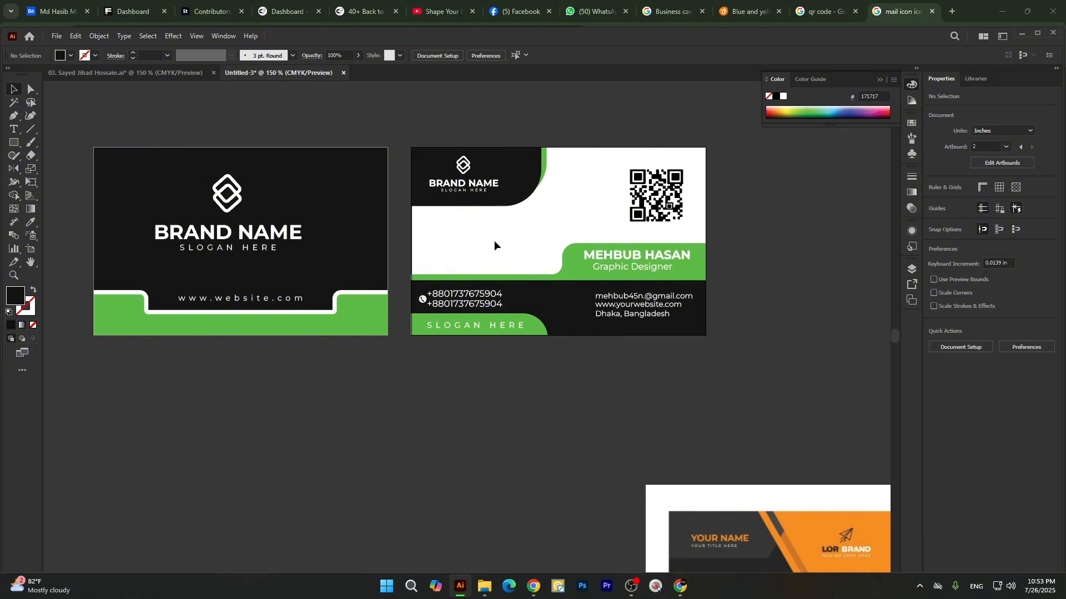
Delete the orange and blue reference business card image from the canvas beneath the two cards.
scroll(505, 311, down, 1)
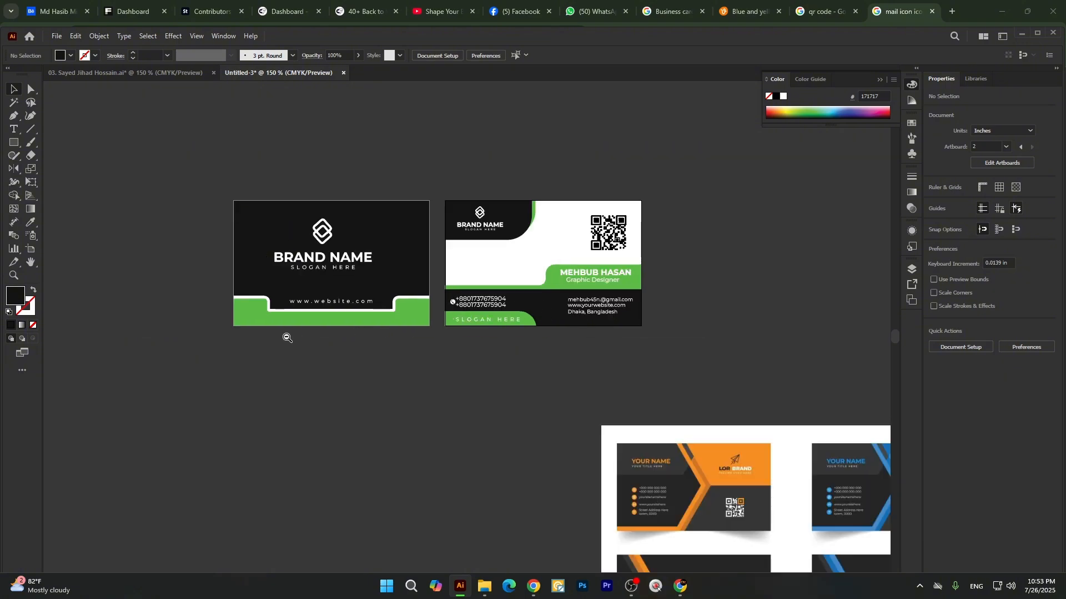
scroll(284, 317, up, 2)
scroll(310, 284, down, 2)
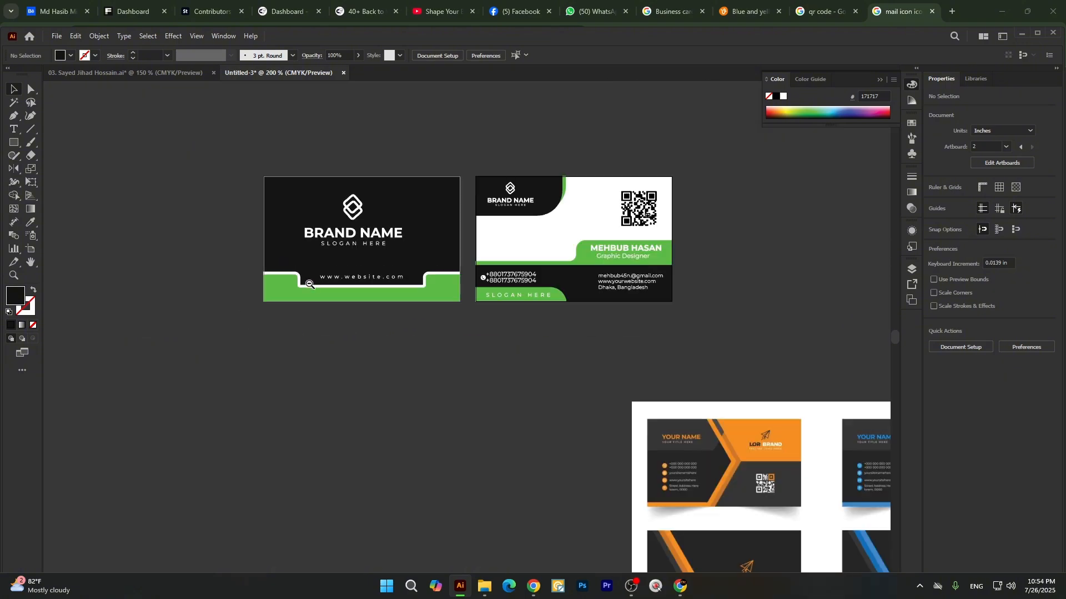
scroll(431, 256, down, 1)
scroll(511, 284, up, 1)
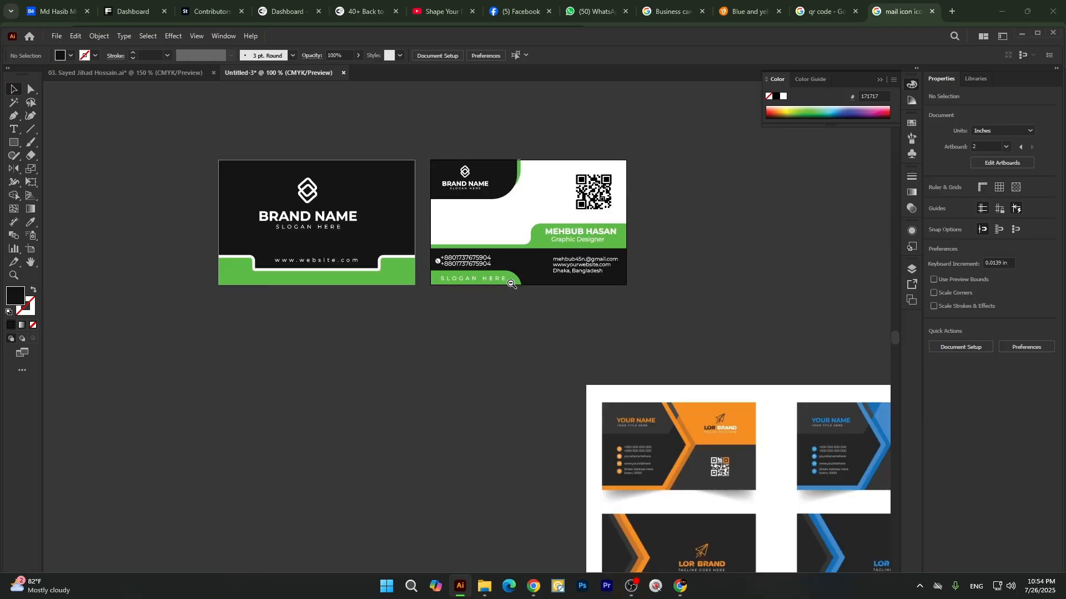
click(652, 447)
key(Delete)
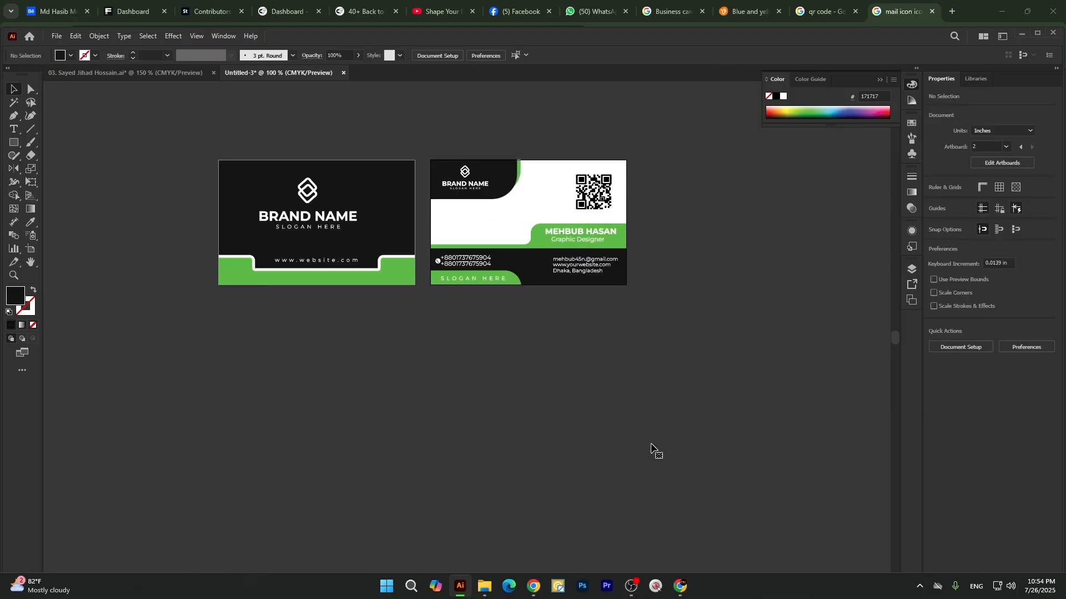
Examine both finished card sides, checking the edges and the selection bounds of the first card's trimmed artwork.
scroll(470, 242, up, 2)
scroll(500, 242, down, 2)
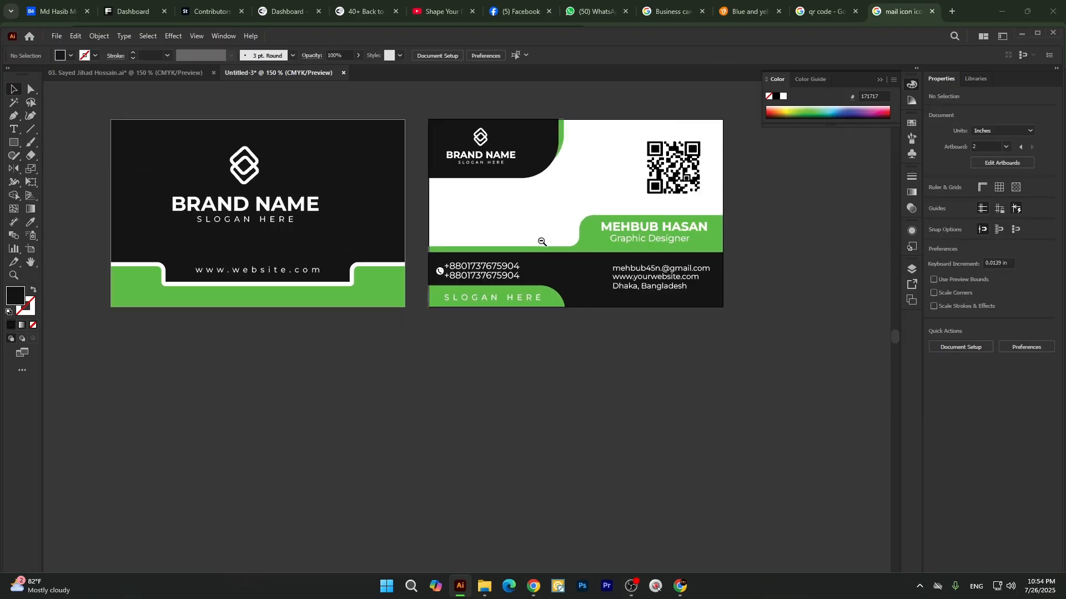
scroll(556, 203, up, 1)
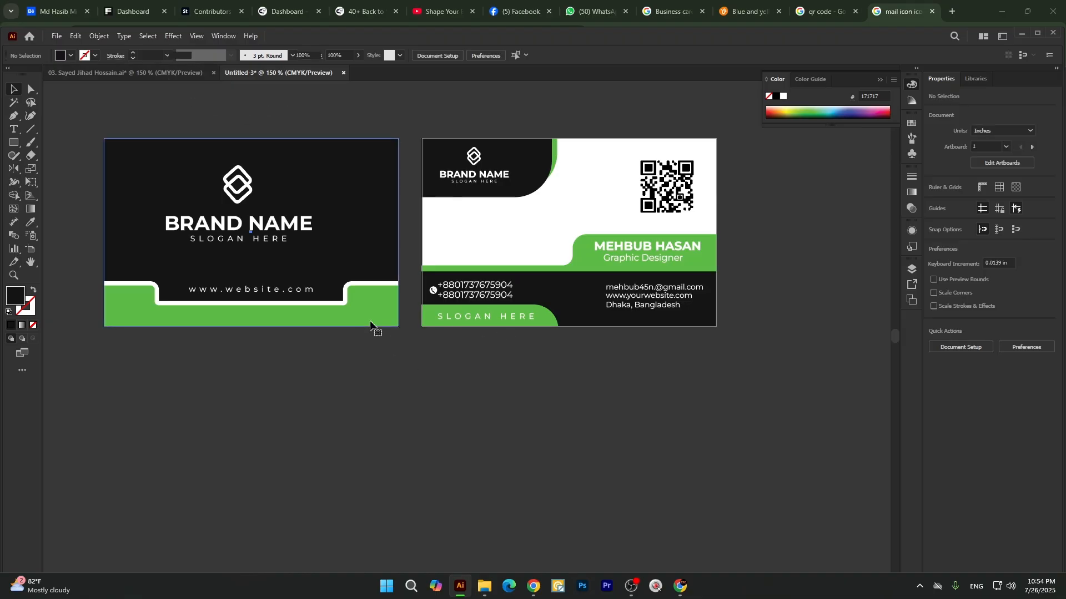
right_click(372, 234)
click(366, 395)
click(370, 323)
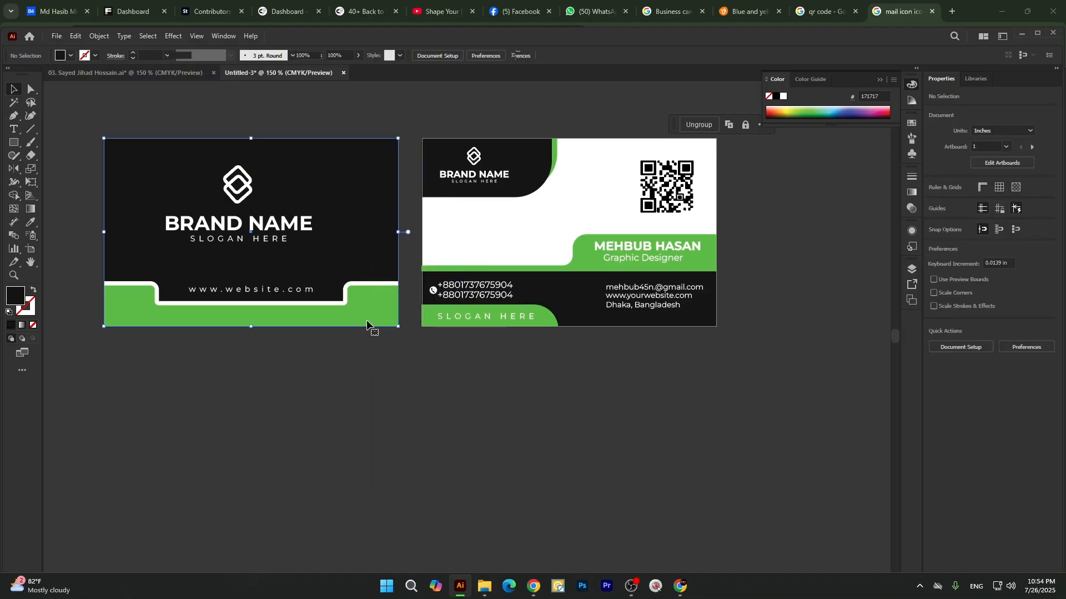
click(465, 430)
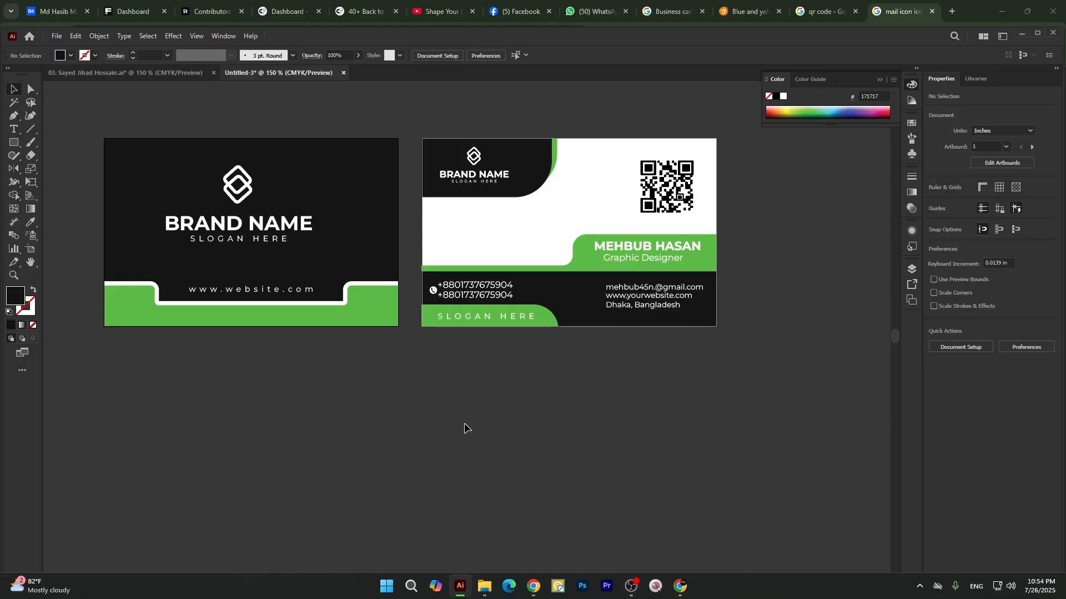
scroll(563, 279, down, 1)
scroll(497, 263, up, 1)
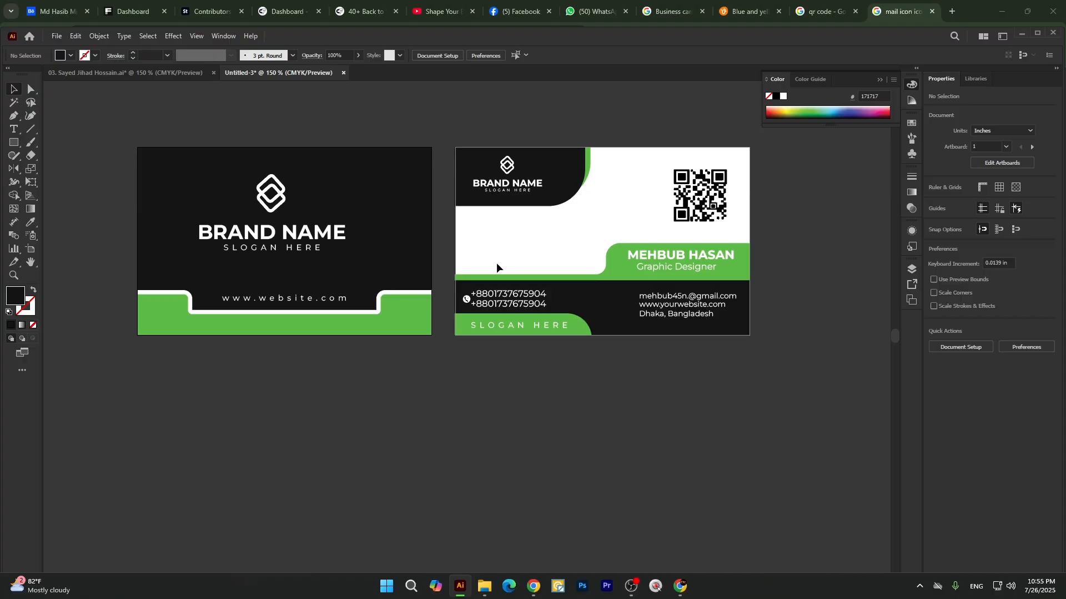
Switch to the Wings Communication business card document and release the clipping mask on its first card's artwork.
click(107, 72)
scroll(392, 212, up, 5)
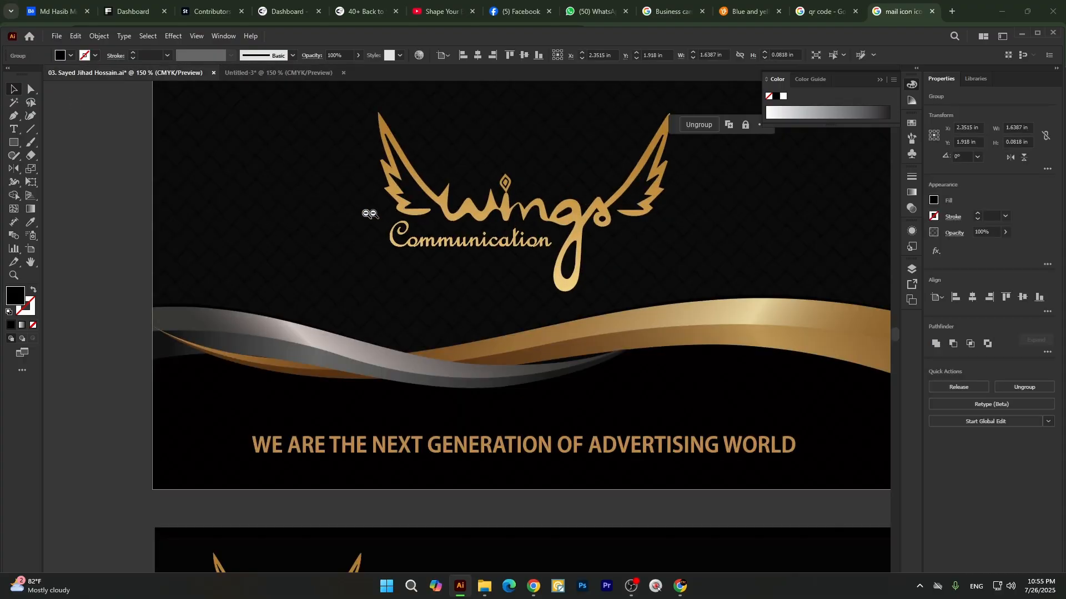
scroll(283, 203, up, 6)
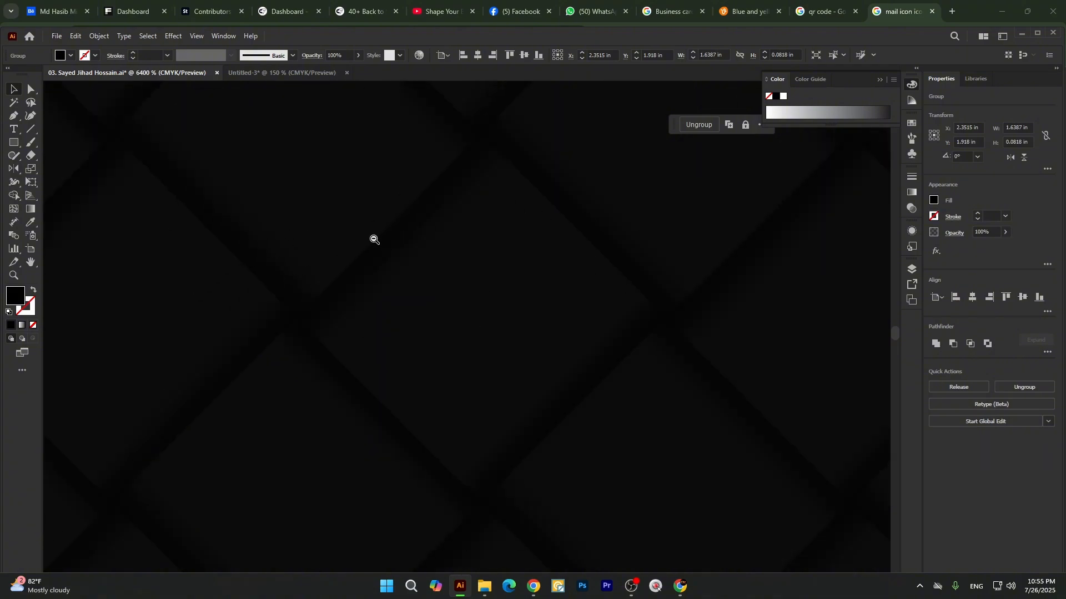
scroll(371, 242, down, 4)
scroll(371, 241, down, 4)
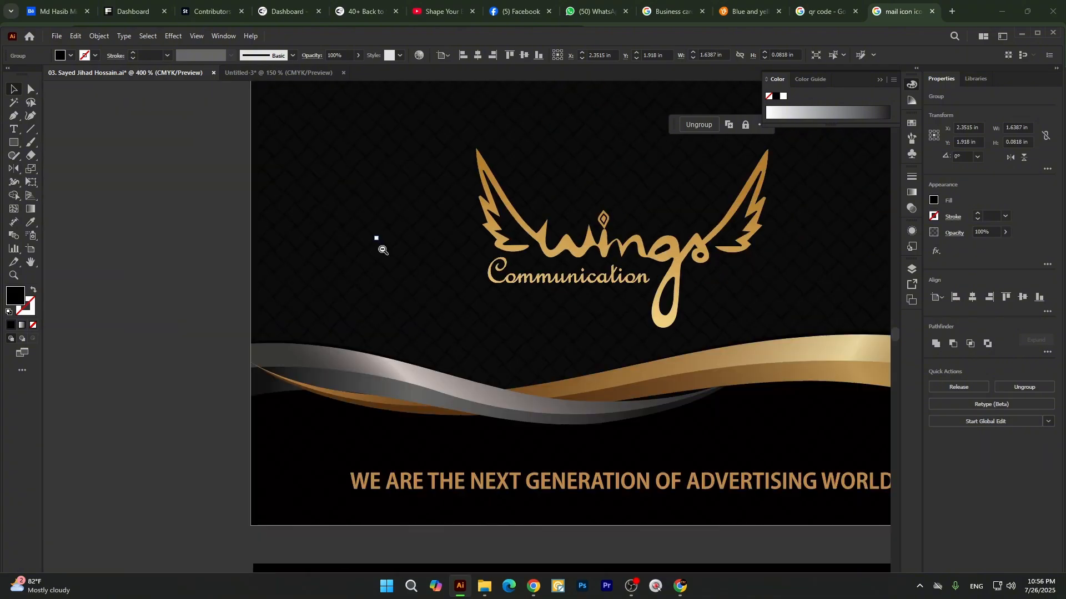
click(446, 234)
right_click(467, 232)
click(527, 378)
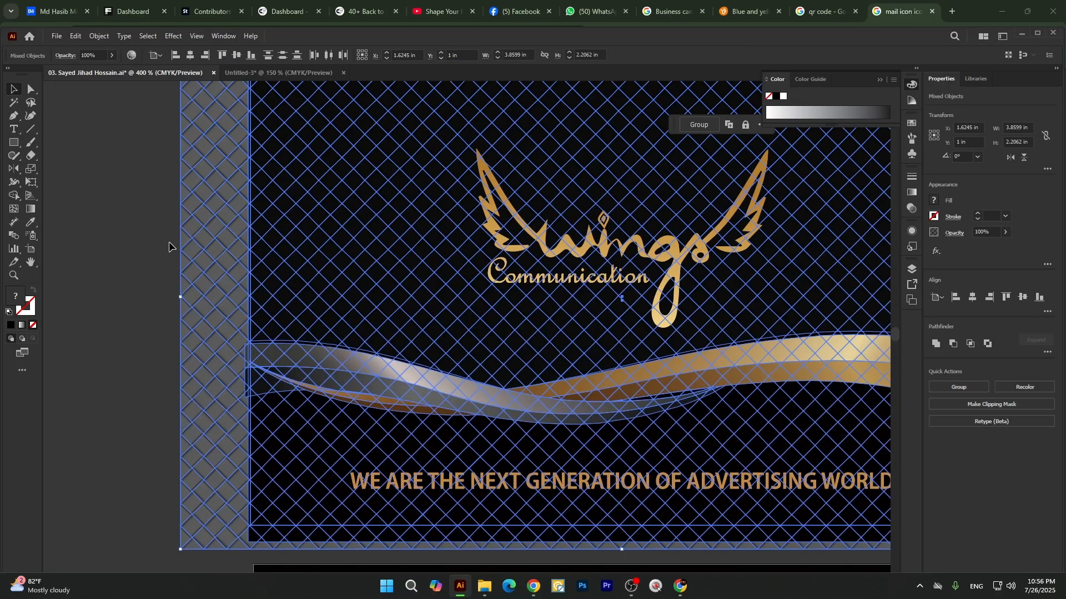
Copy the patterned background group with the silver and gold waves into Untitled-3 and place it below the first card.
click(142, 231)
click(217, 235)
scroll(217, 236, down, 2)
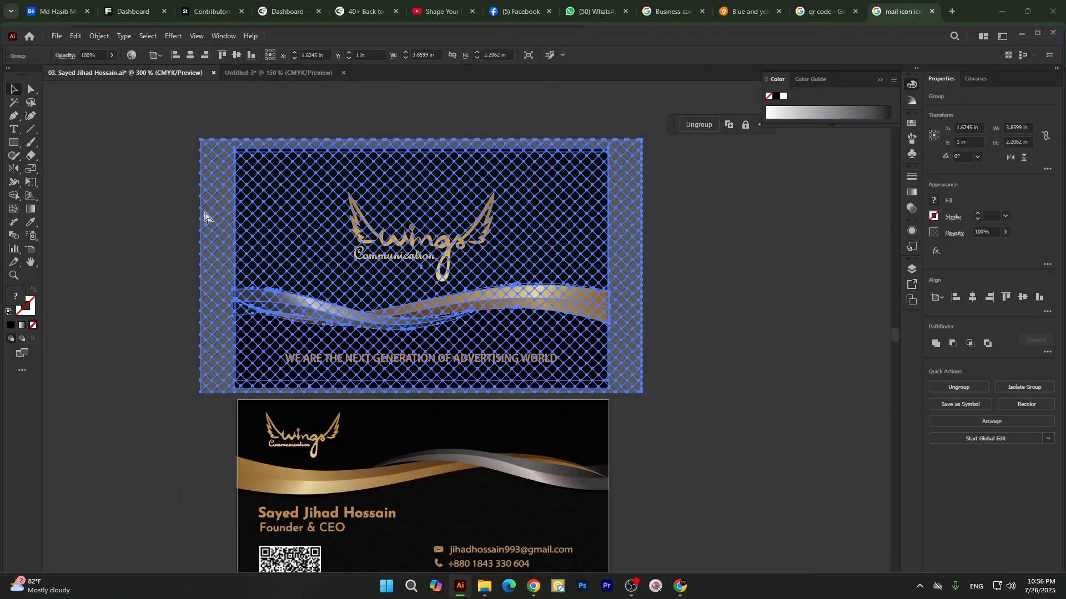
key(Delete)
click(248, 73)
key(ctrl+v)
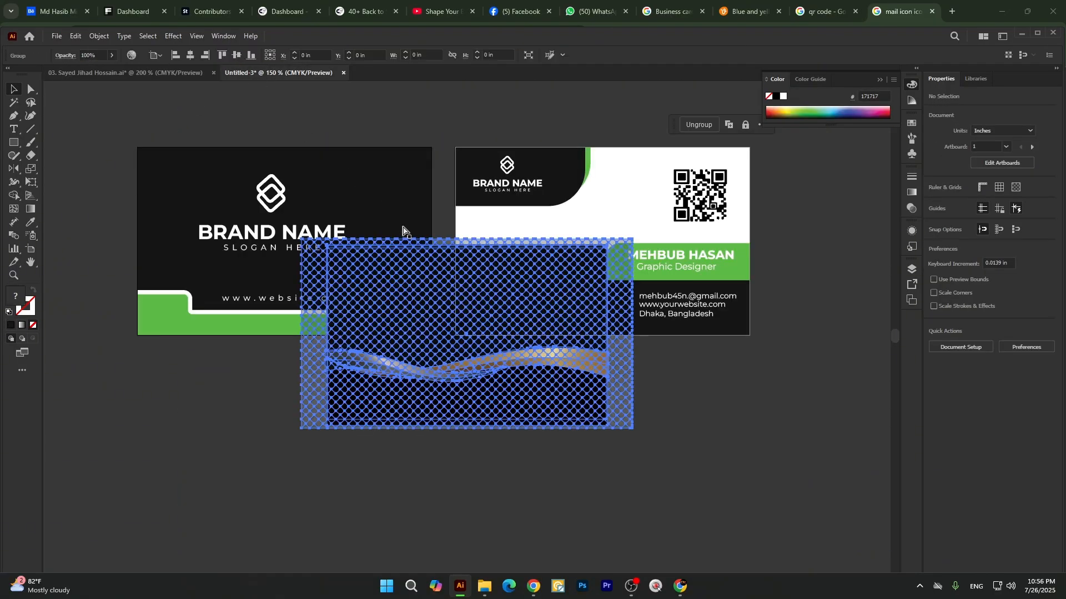
drag(435, 298, 198, 416)
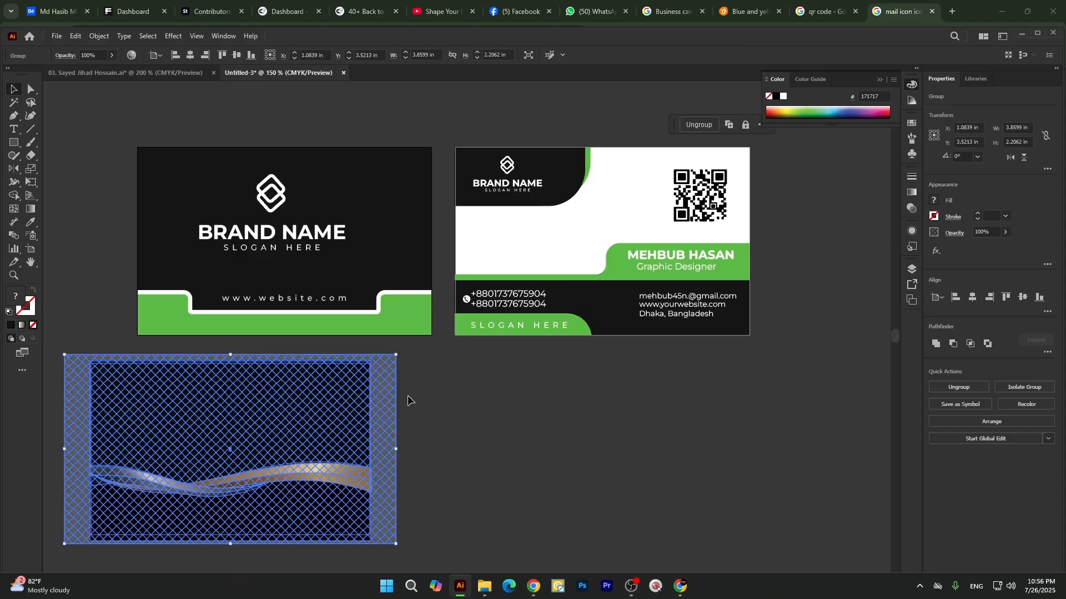
Ungroup the pasted patterned background artwork and clear the selection.
scroll(408, 396, down, 2)
right_click(233, 355)
click(282, 223)
click(531, 467)
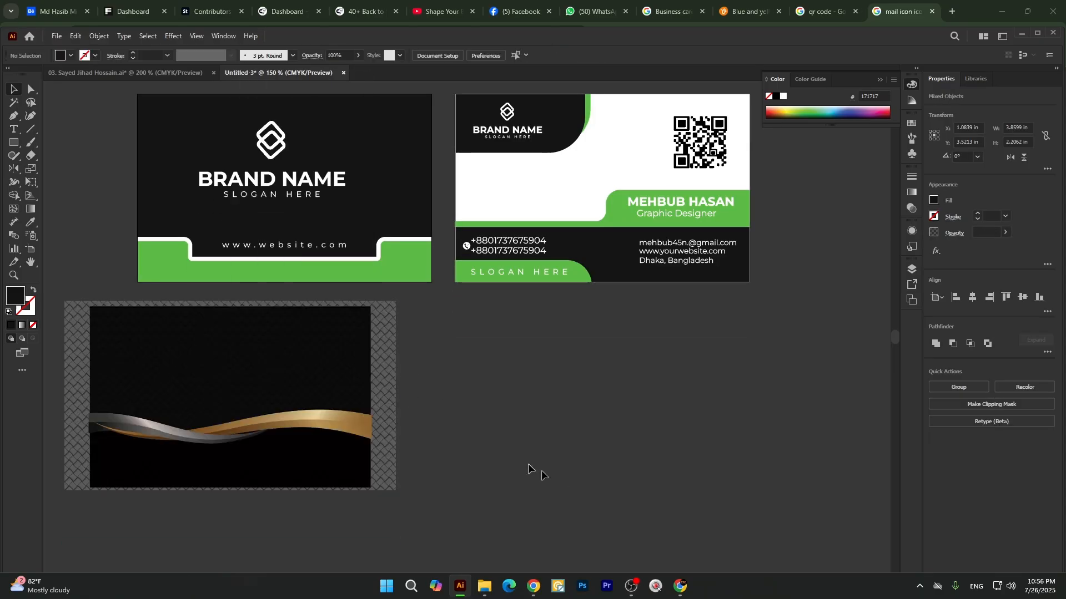
click(382, 370)
key(Delete)
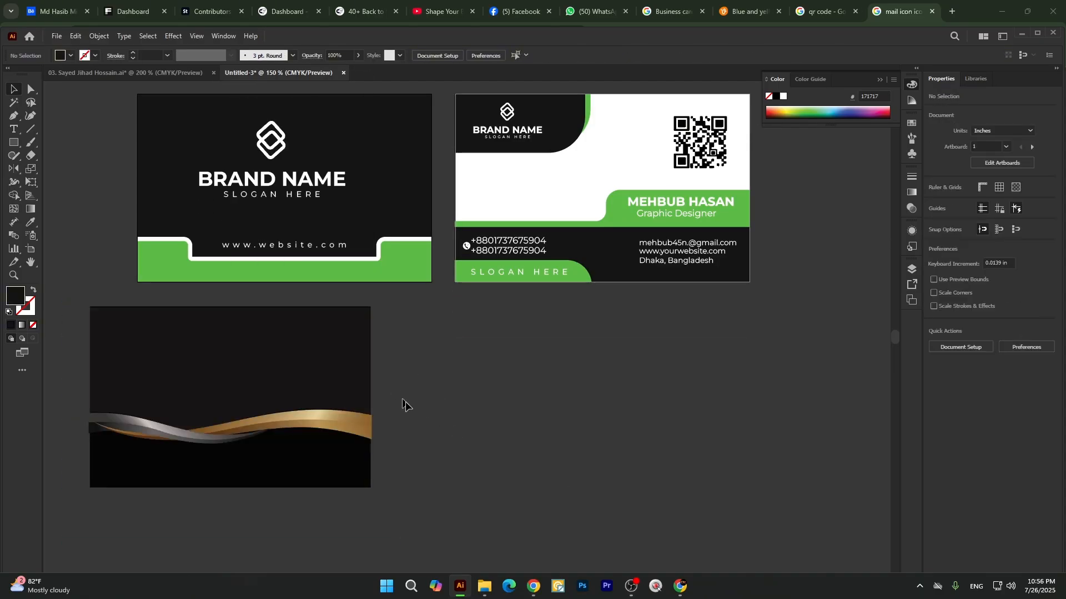
key(ctrl+z)
Separate the woven pattern from the pasted wave artwork, placing the pattern below the second card and the waves farther left.
scroll(349, 394, down, 2)
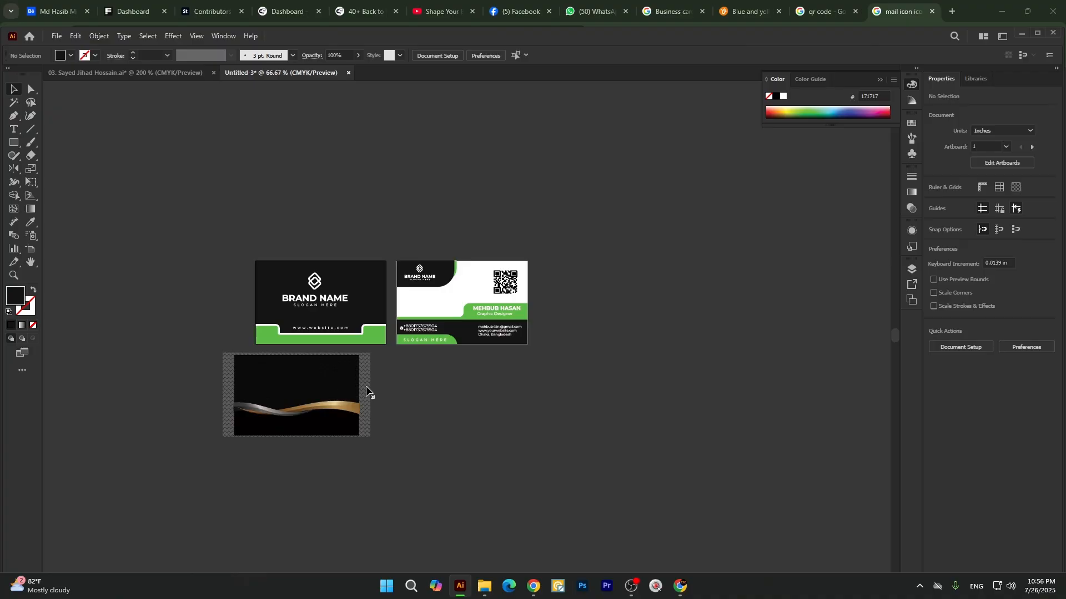
drag(382, 394, 600, 422)
mouse_move(213, 370)
mouse_down()
mouse_move(230, 386)
mouse_move(351, 412)
mouse_up()
drag(356, 412, 187, 456)
Center the woven pattern horizontally and vertically on the first card's artboard and inspect its texture over the design.
click(540, 436)
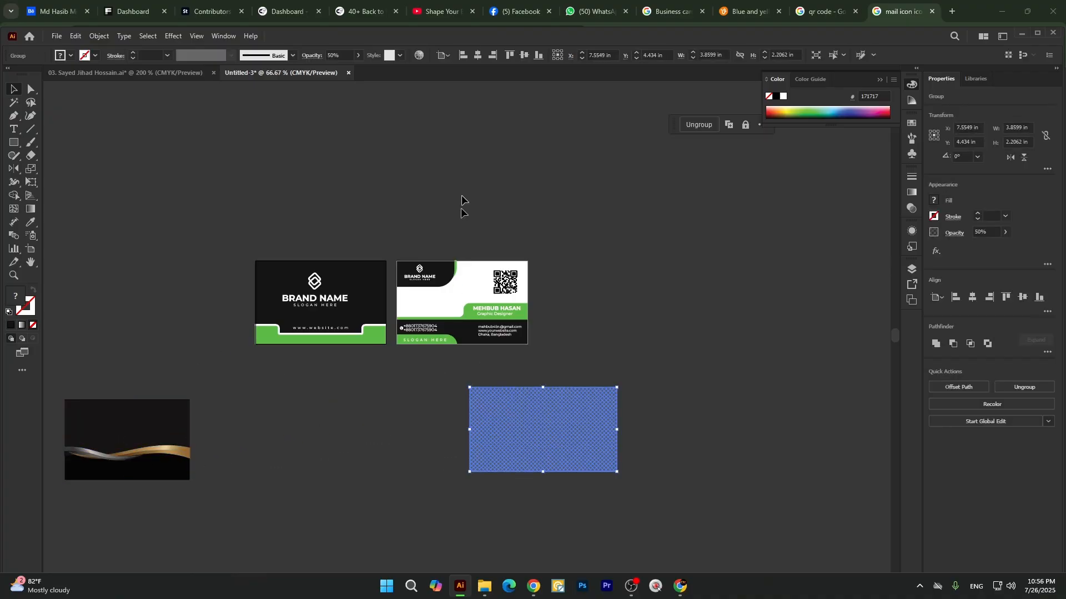
click(478, 55)
click(524, 56)
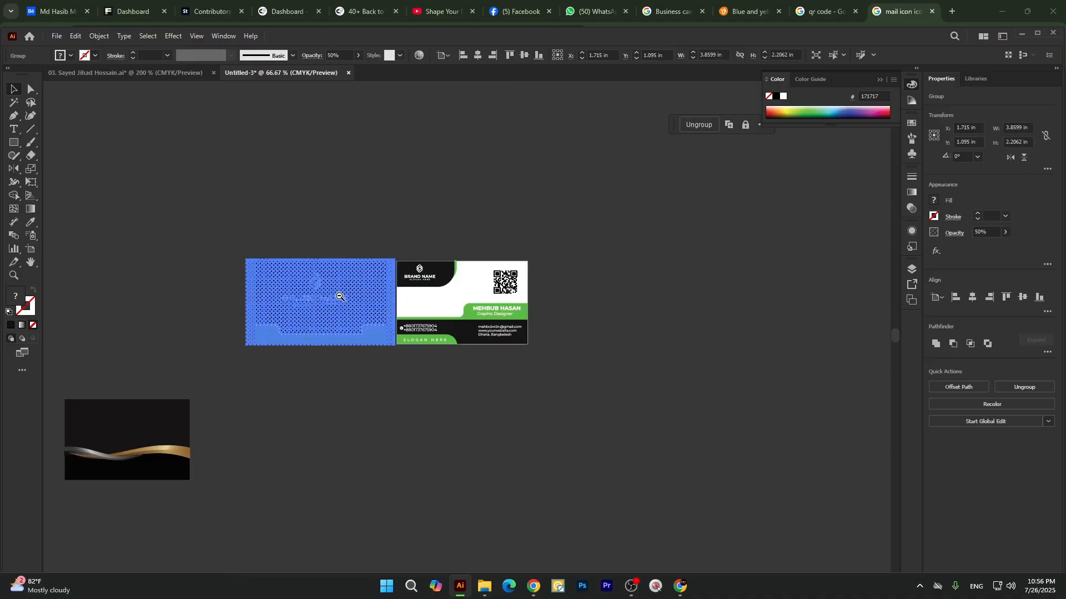
scroll(335, 292, up, 2)
click(326, 465)
scroll(326, 284, up, 3)
scroll(424, 237, up, 2)
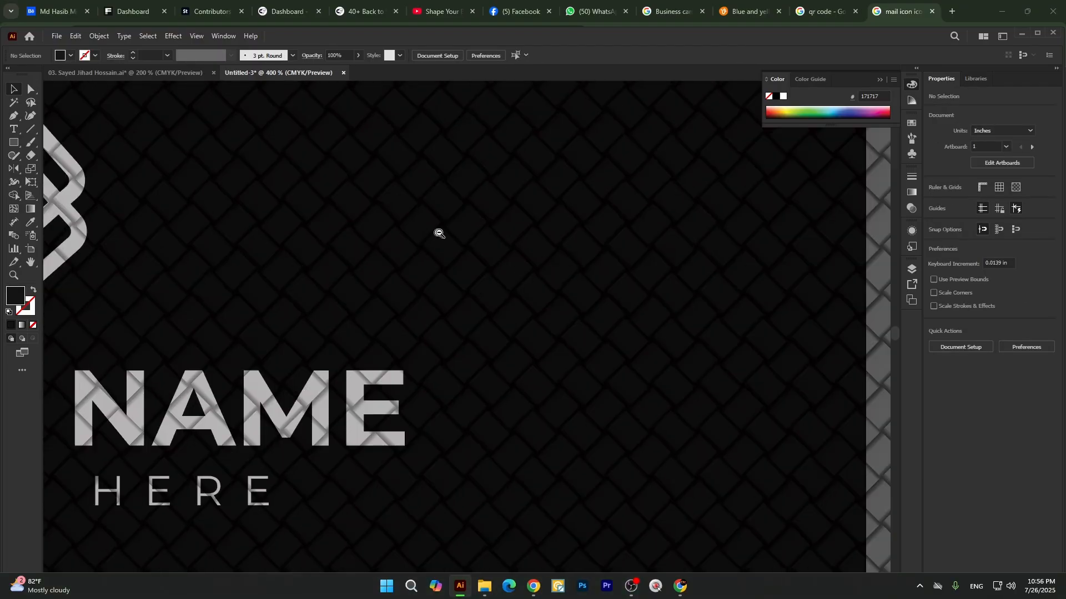
scroll(483, 227, down, 3)
scroll(441, 247, up, 4)
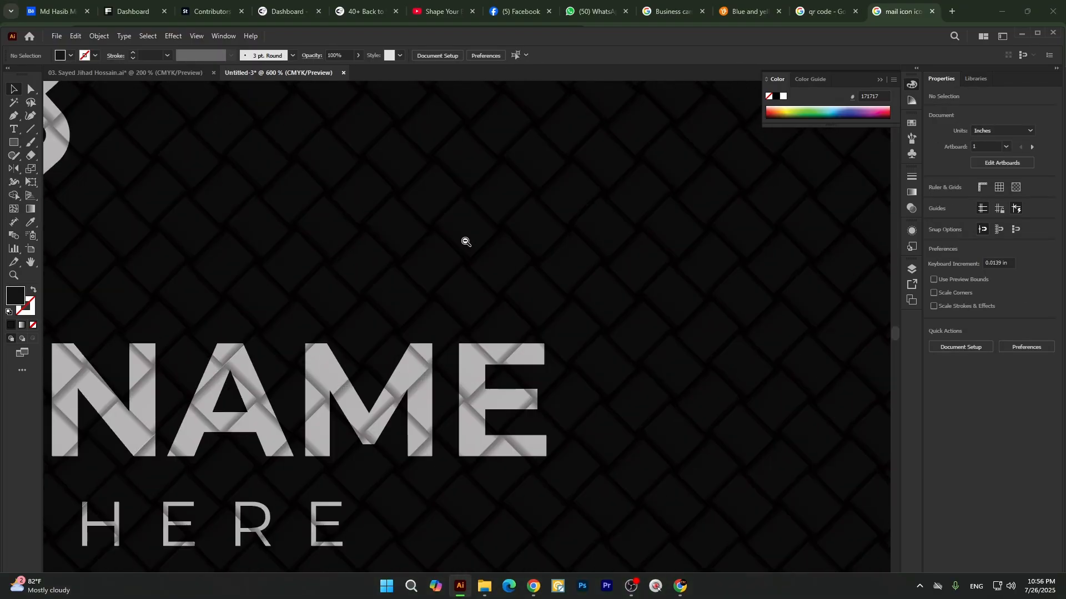
scroll(478, 242, down, 2)
scroll(489, 242, up, 1)
scroll(481, 263, down, 4)
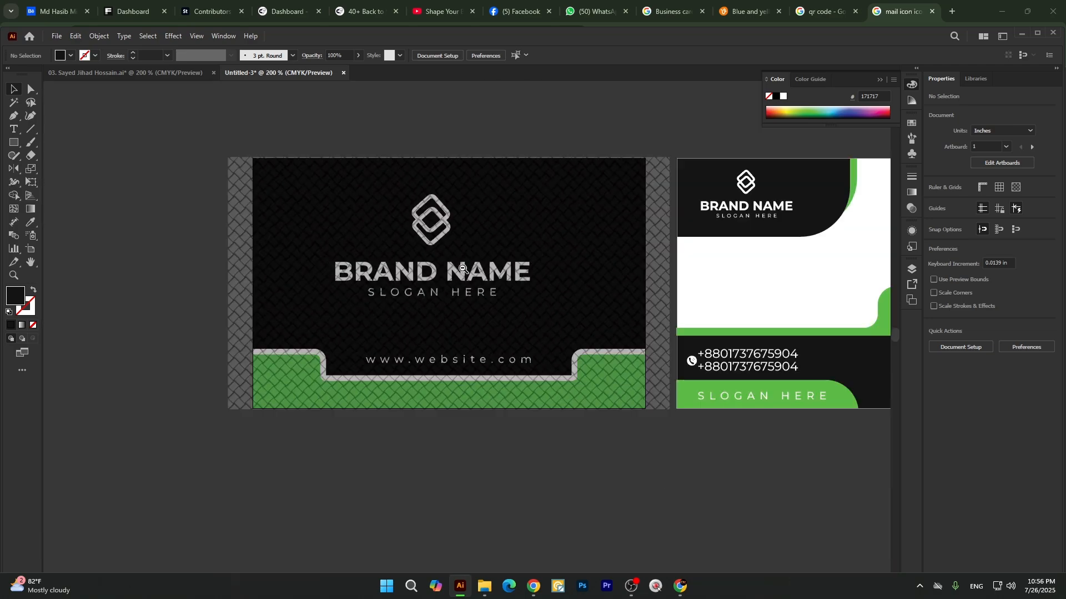
Move the woven pattern below the first card and release the first card's clipping mask.
drag(242, 253, 239, 510)
scroll(330, 313, down, 2)
click(350, 245)
right_click(347, 240)
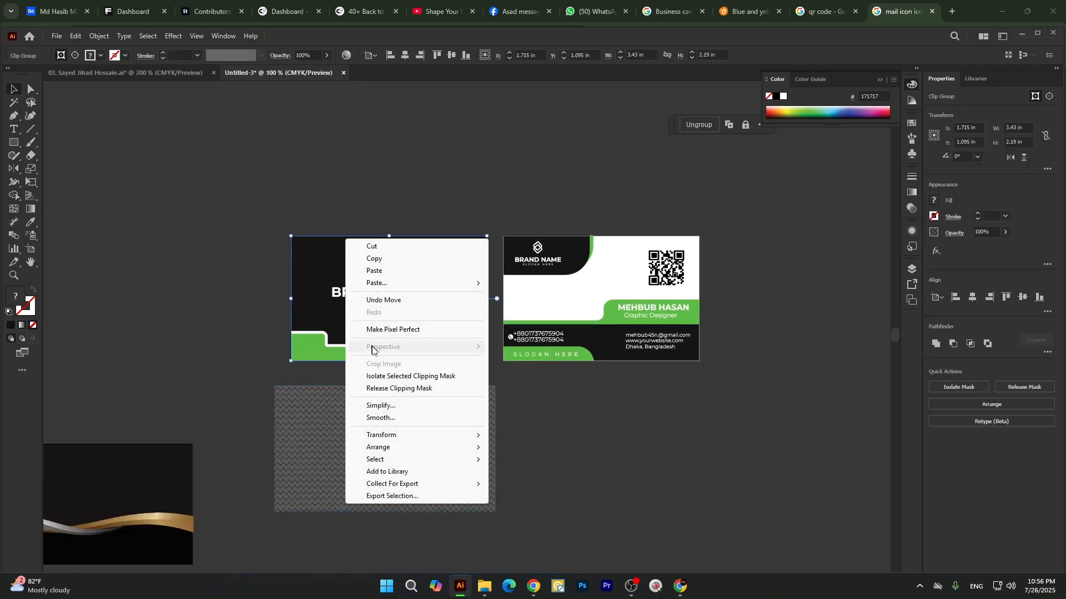
click(380, 392)
click(226, 238)
Center the woven pattern horizontally and vertically on the first card's artboard and send it to the back.
scroll(226, 238, up, 1)
click(302, 292)
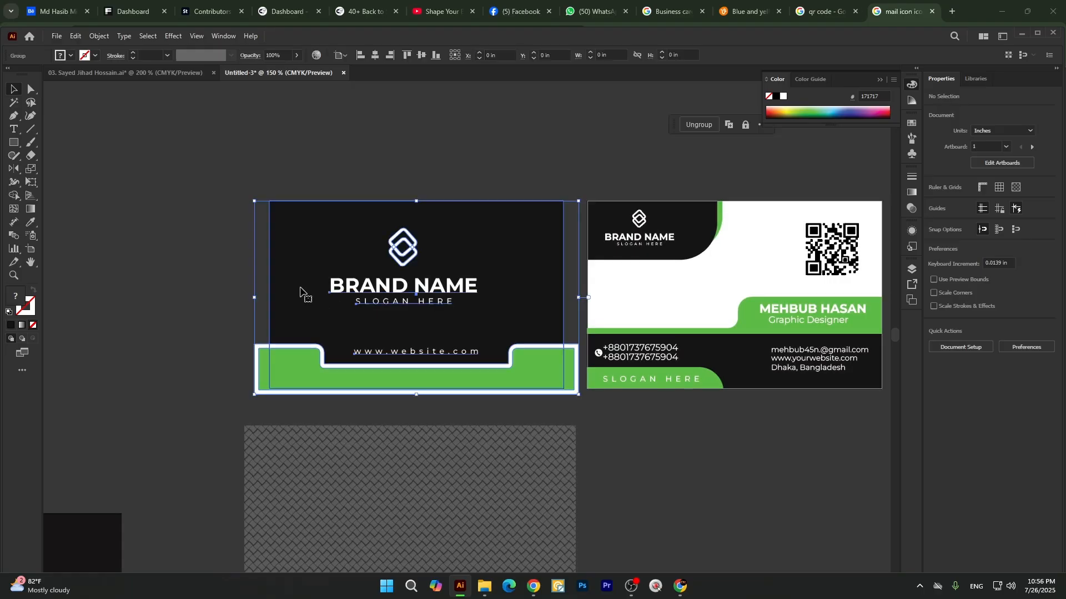
click(316, 475)
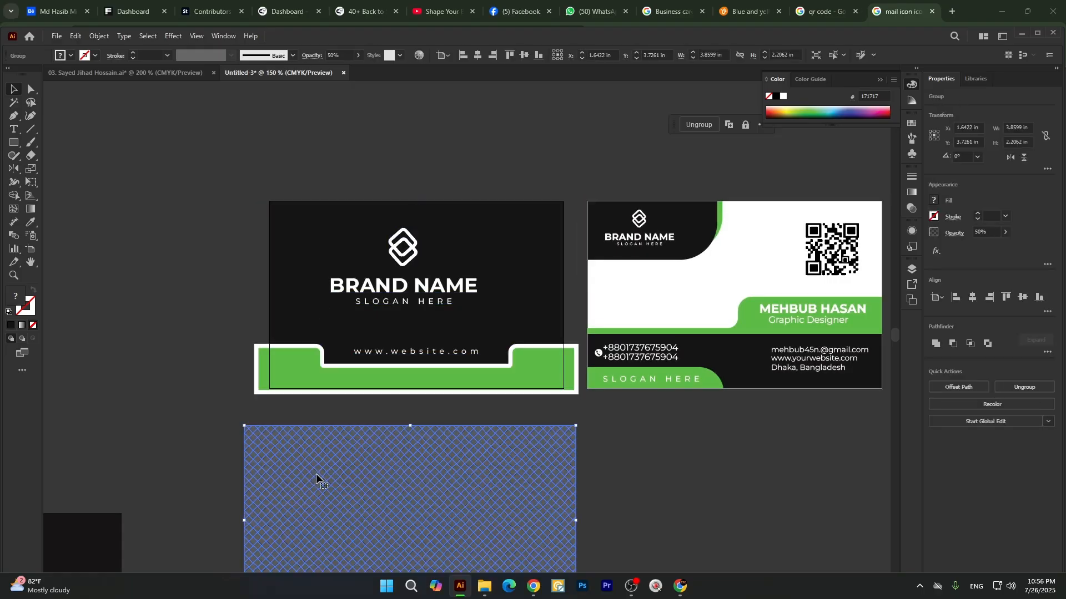
click(477, 55)
click(524, 55)
right_click(479, 225)
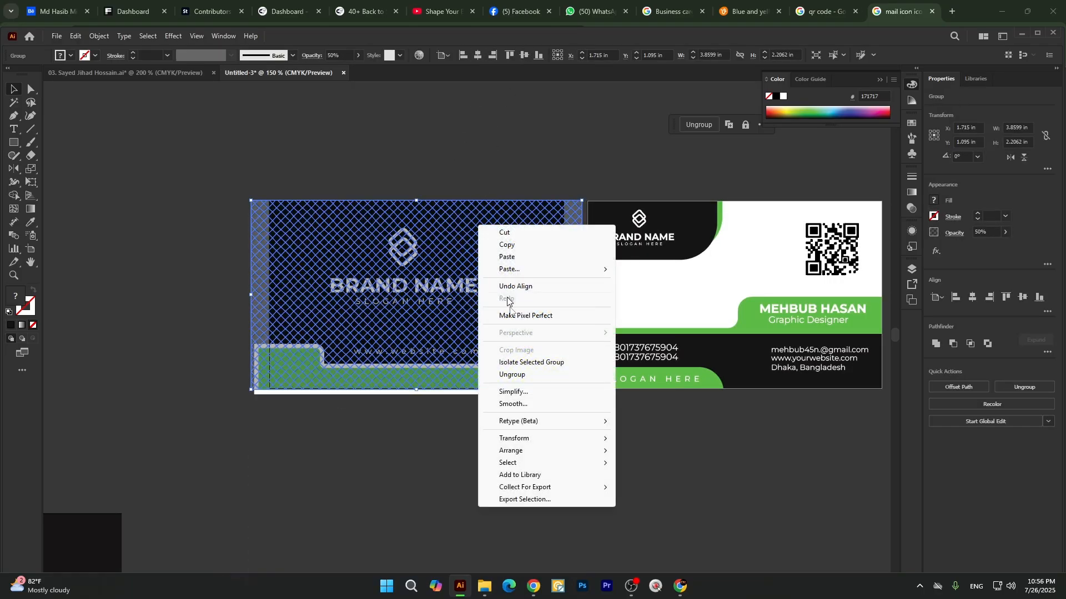
click(638, 485)
click(452, 488)
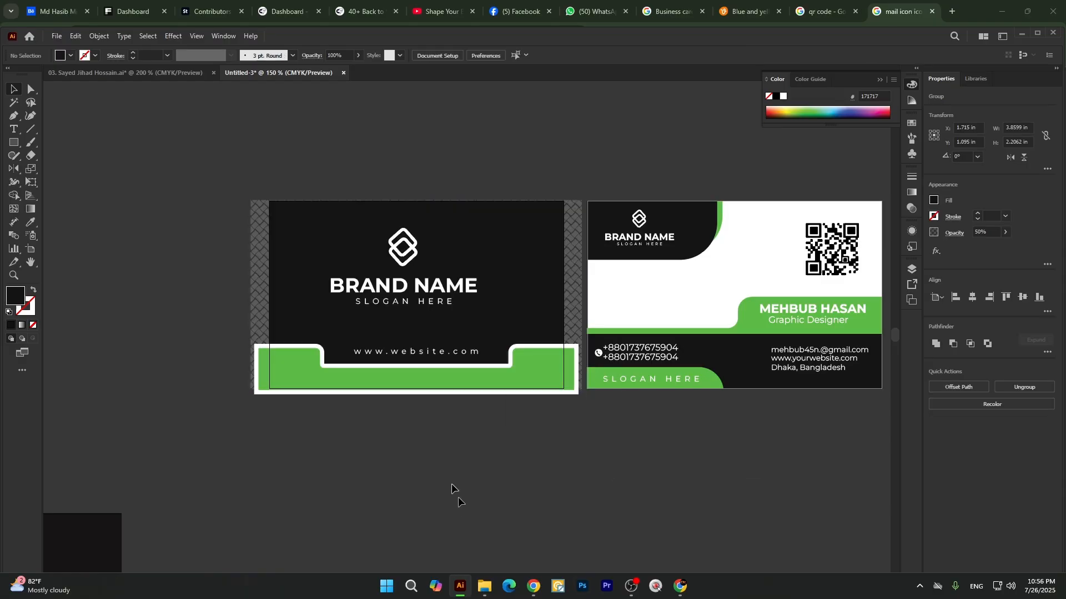
Ungroup the first card's artwork so its black background rectangle can be handled separately, keeping the rectangle in place.
scroll(426, 280, up, 2)
scroll(476, 233, up, 2)
scroll(513, 213, down, 1)
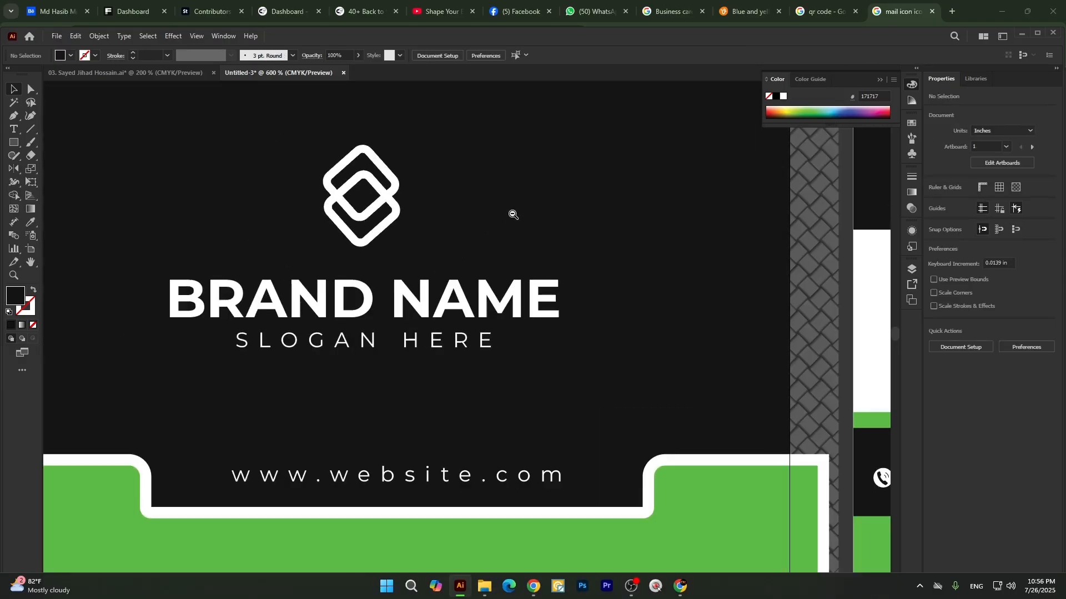
scroll(513, 214, down, 3)
click(527, 178)
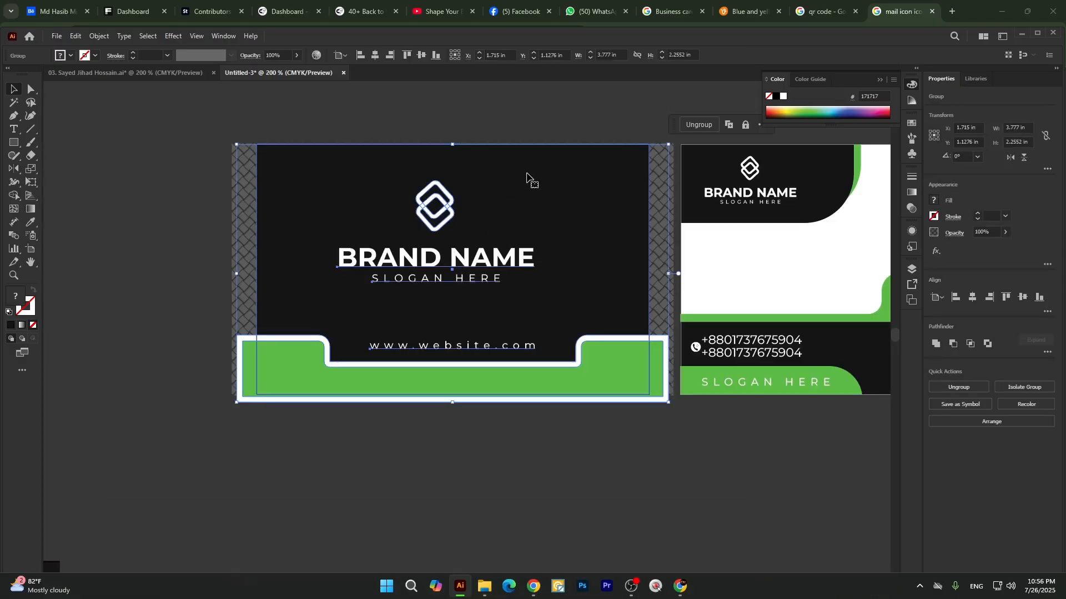
right_click(527, 178)
click(570, 325)
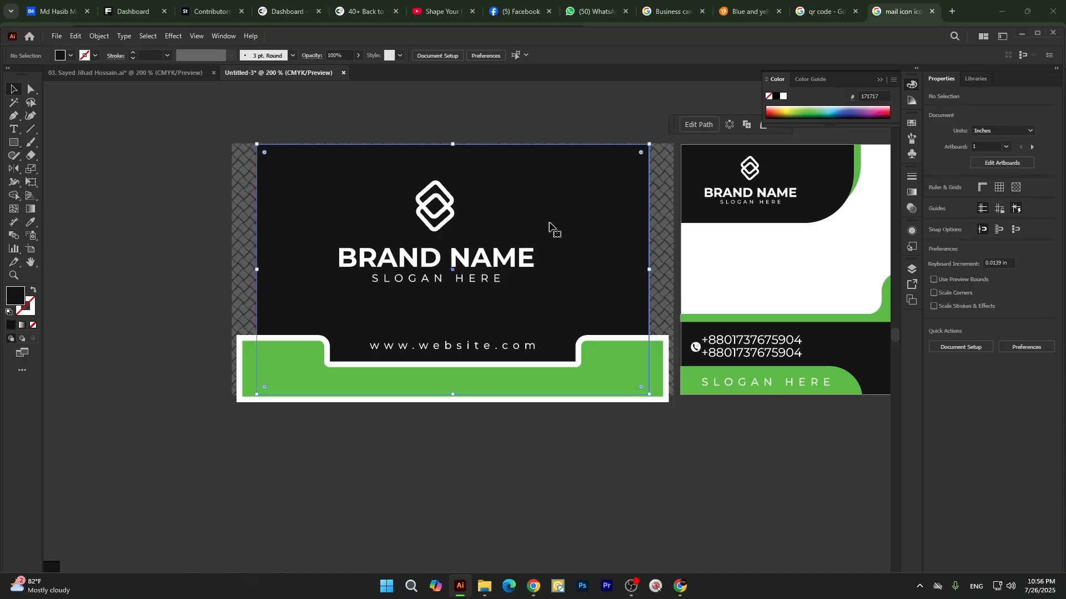
drag(549, 227, 366, 229)
key(ctrl+z)
Send the first card's black background rectangle to the back, behind the woven pattern, and check the texture.
right_click(575, 184)
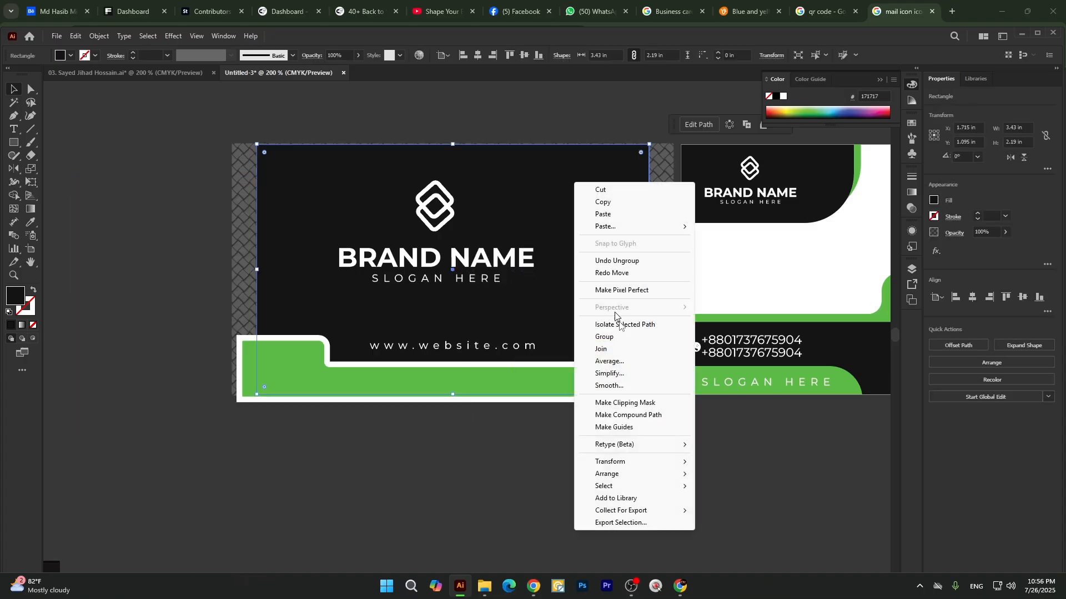
mouse_move(610, 474)
click(709, 510)
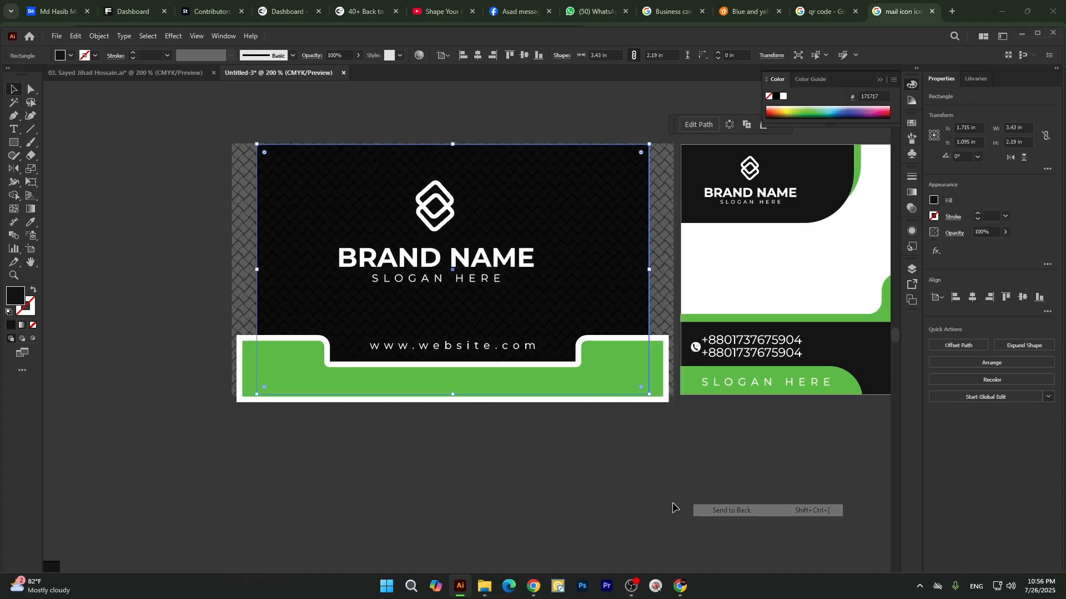
click(620, 518)
scroll(344, 220, up, 5)
scroll(400, 190, down, 4)
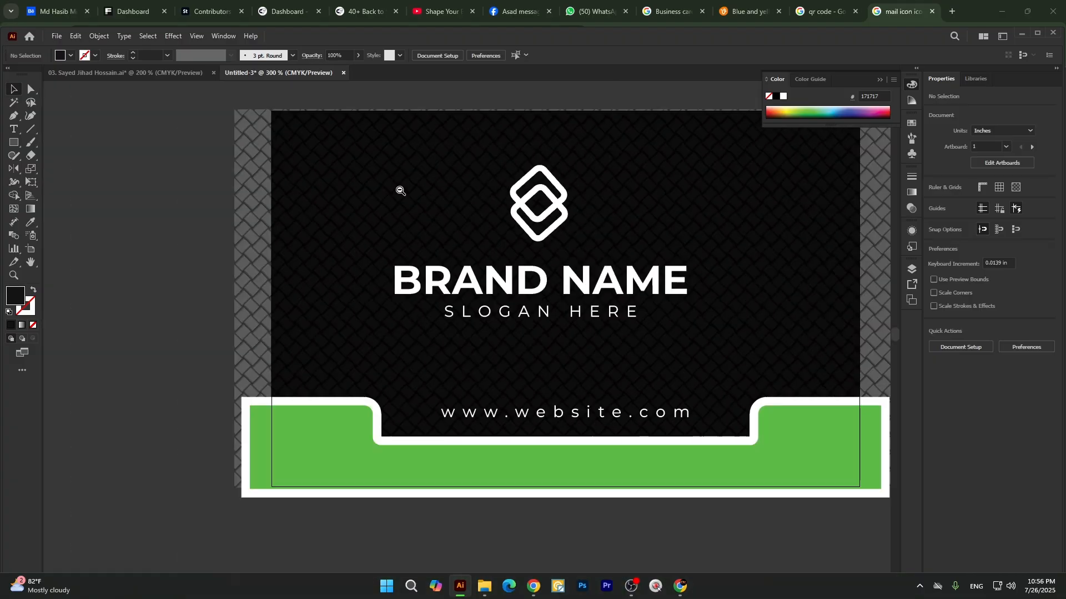
scroll(400, 190, down, 2)
scroll(481, 255, up, 4)
scroll(379, 327, down, 4)
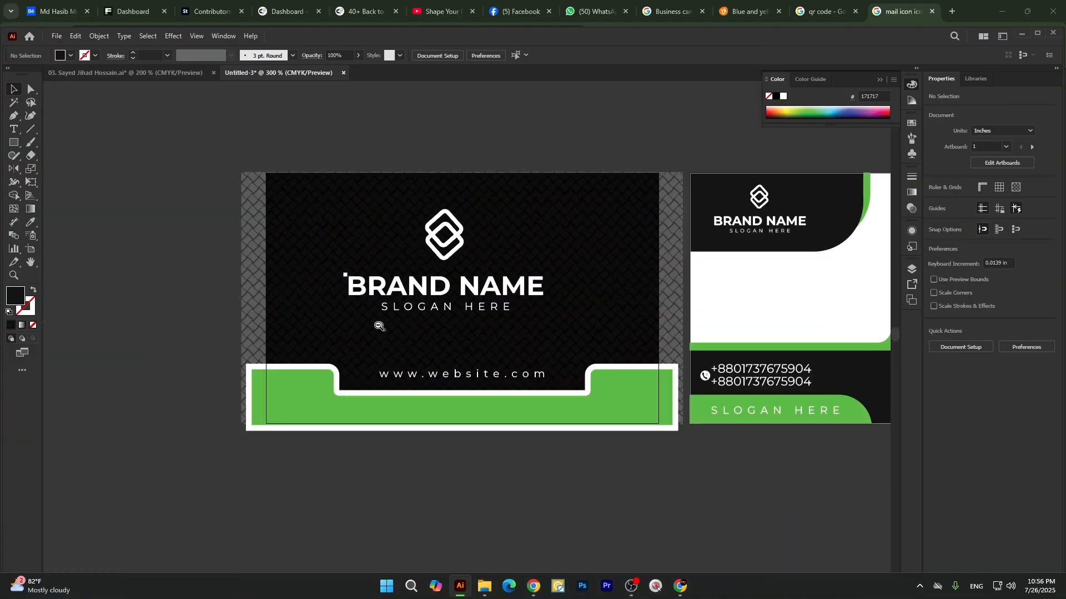
scroll(317, 459, down, 3)
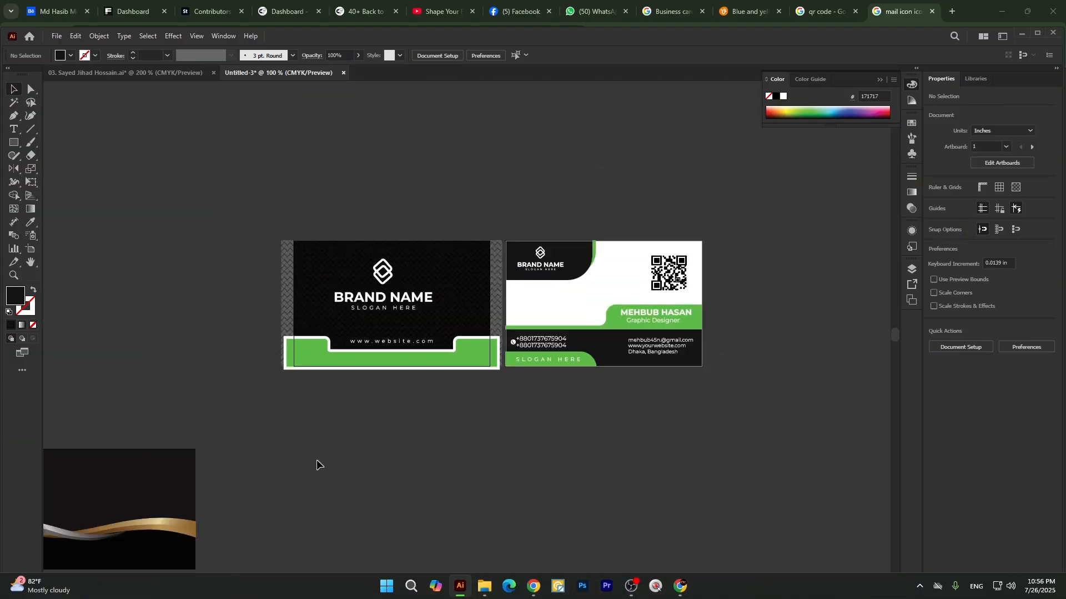
Inspect the woven pattern's line structure on the first card in outline view, and return to the normal preview.
click(294, 280)
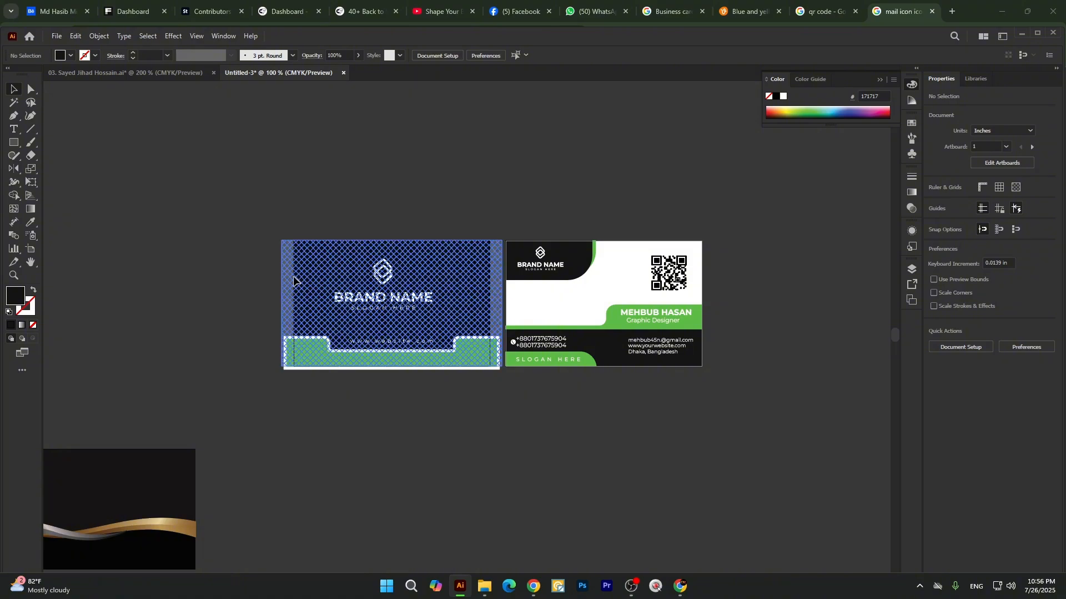
drag(294, 277, 254, 333)
key(ctrl+z)
key(ctrl+y)
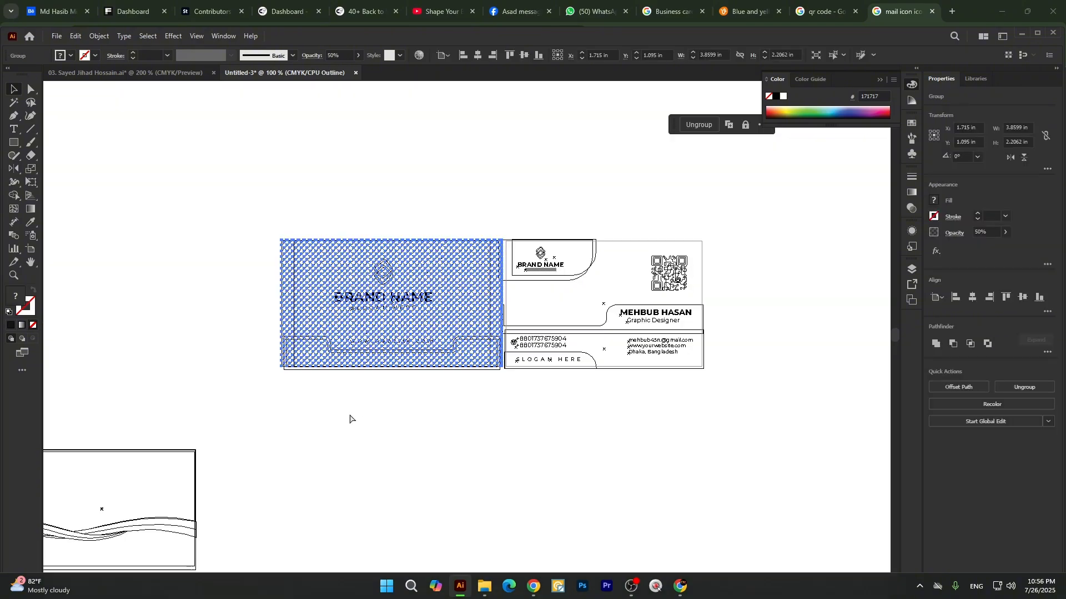
click(354, 439)
scroll(290, 312, up, 9)
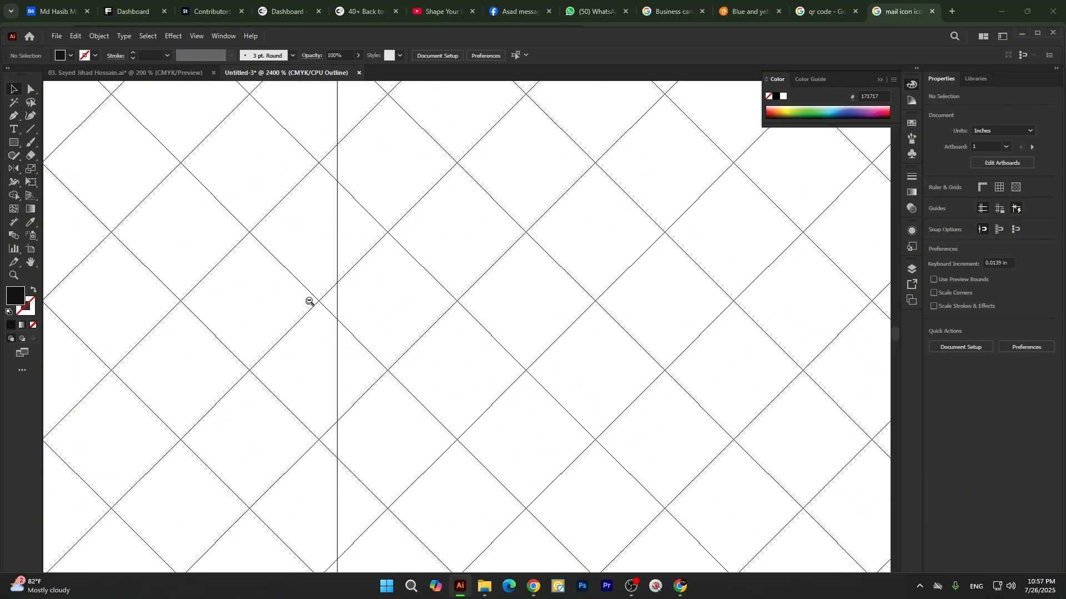
scroll(333, 261, down, 8)
key(ctrl+y)
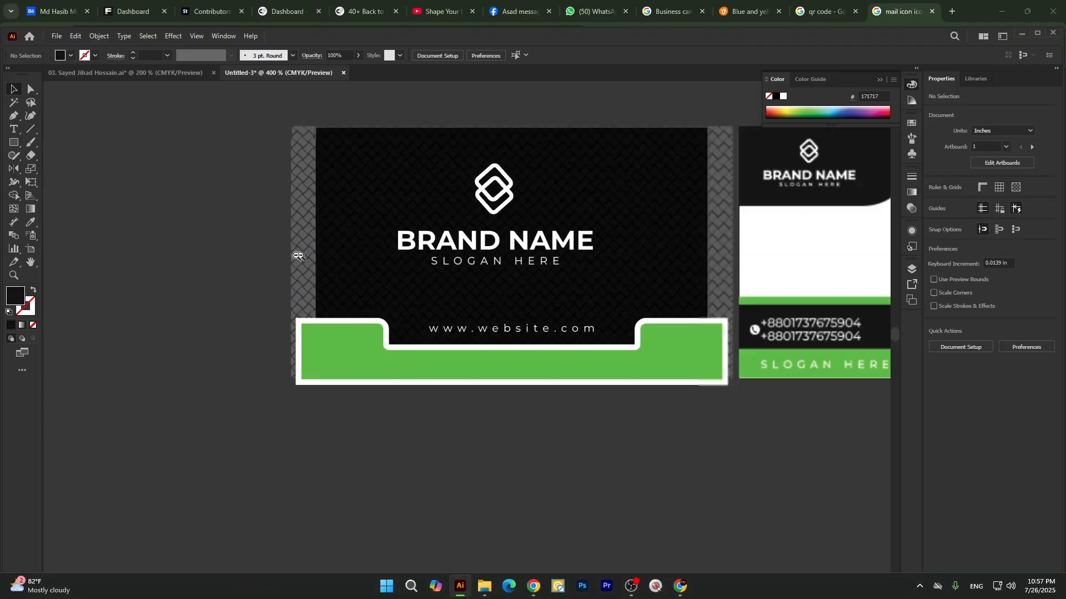
scroll(298, 257, down, 4)
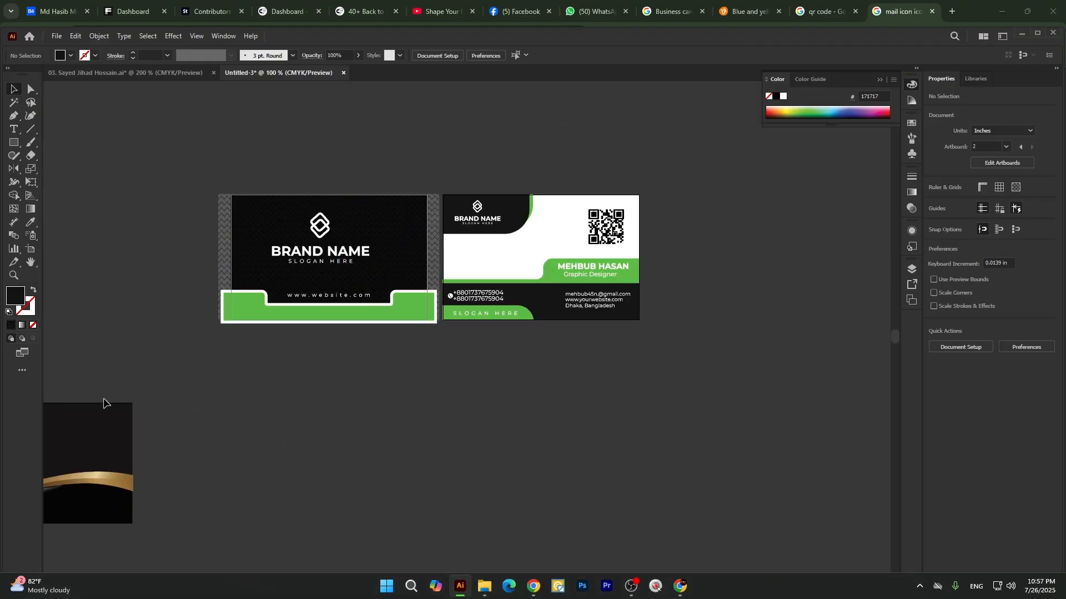
Draw a 3.43 × 2.19 in rectangle over the first card and center it horizontally and vertically on the artboard.
click(105, 428)
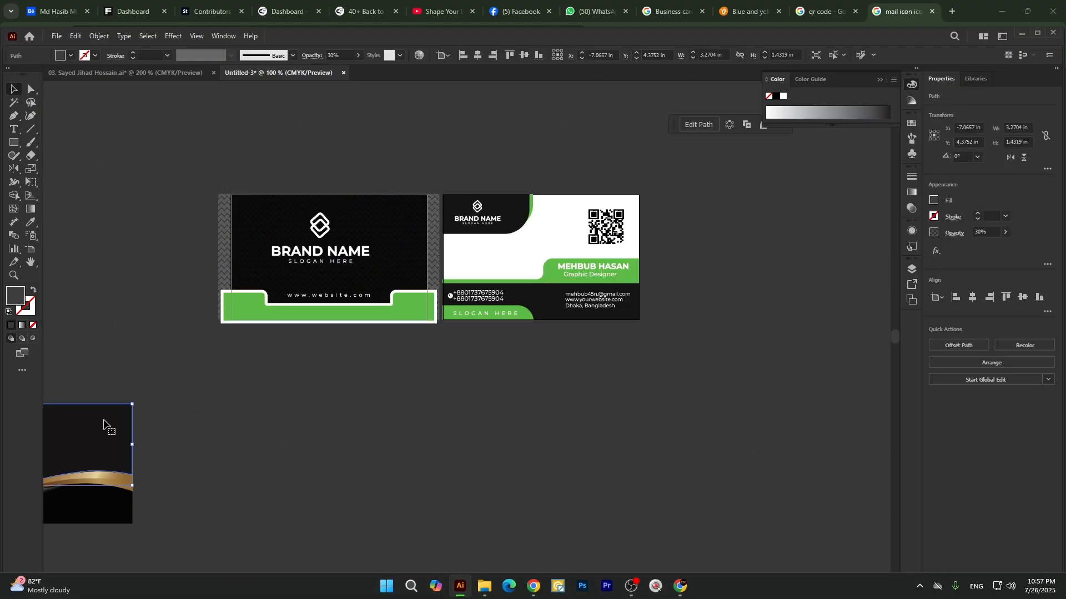
drag(14, 142, 44, 143)
click(270, 202)
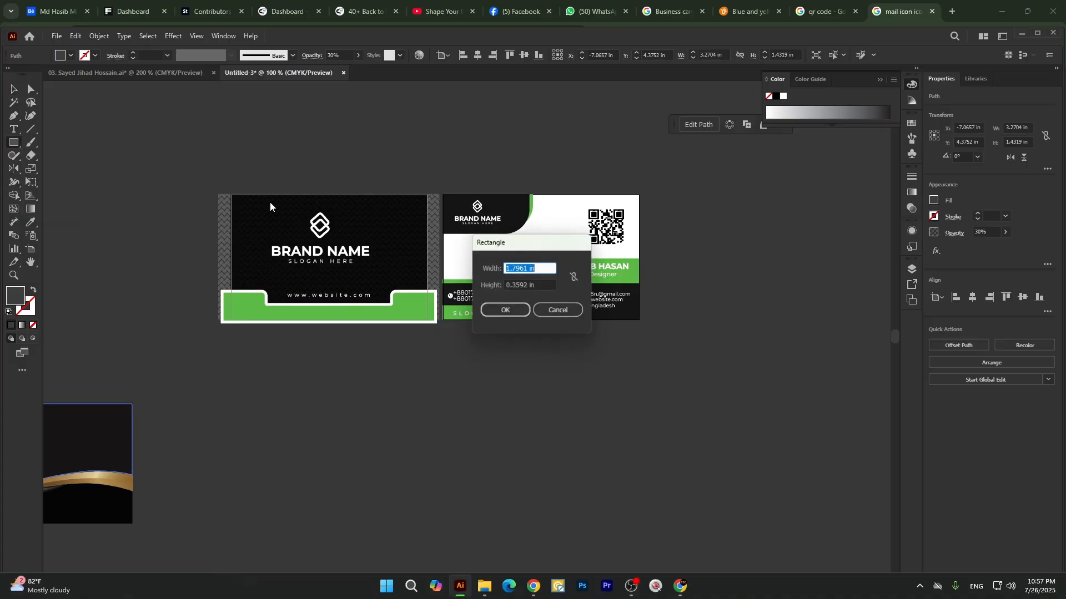
text(3)
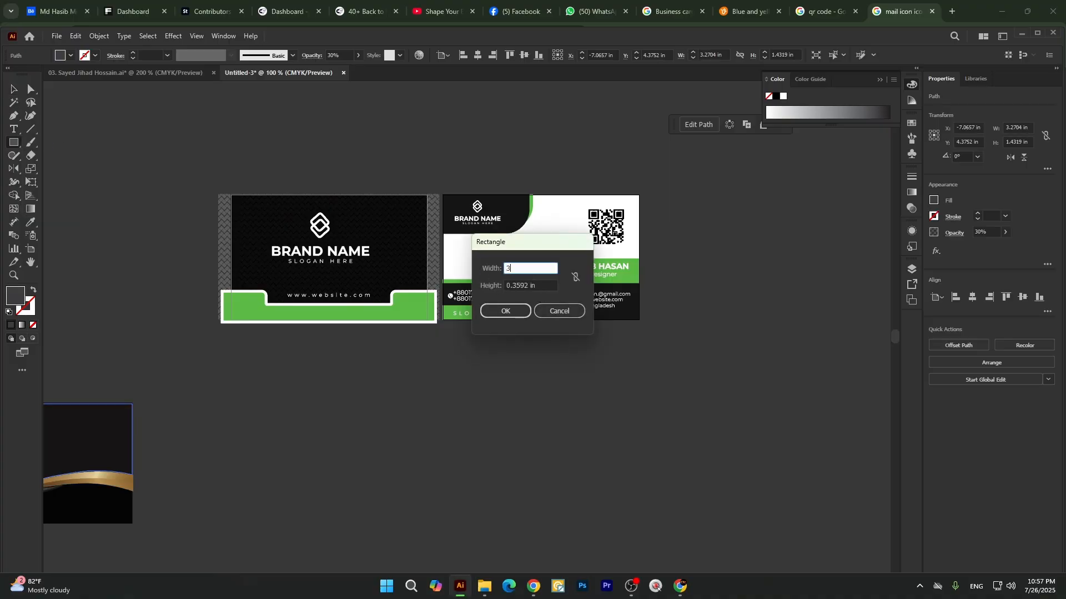
text(43)
key(ctrl+a)
text(3.43)
key(Tab)
text(2.)
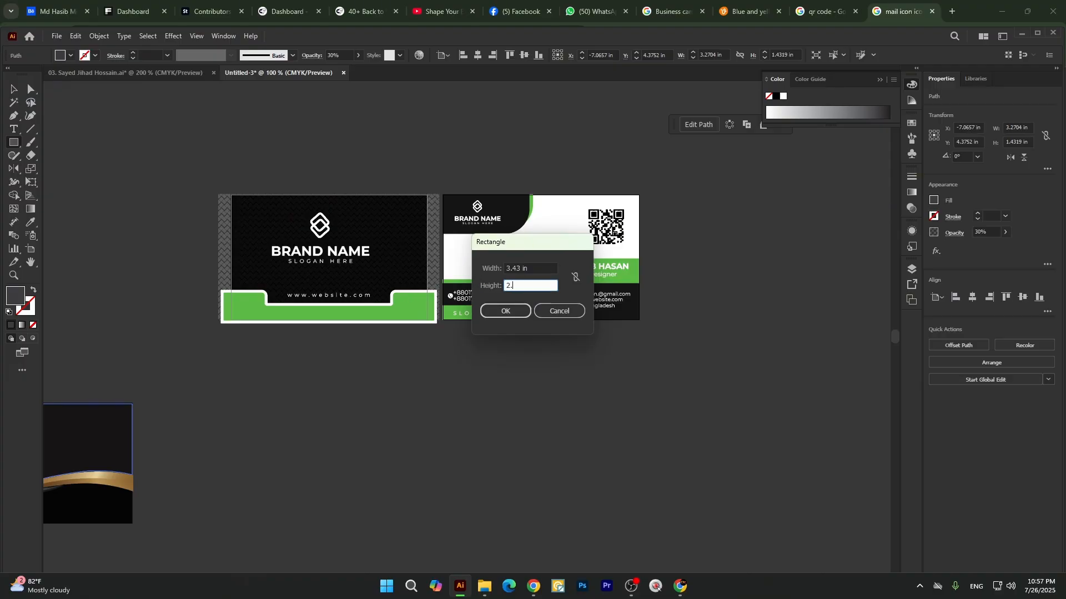
text(19)
click(494, 312)
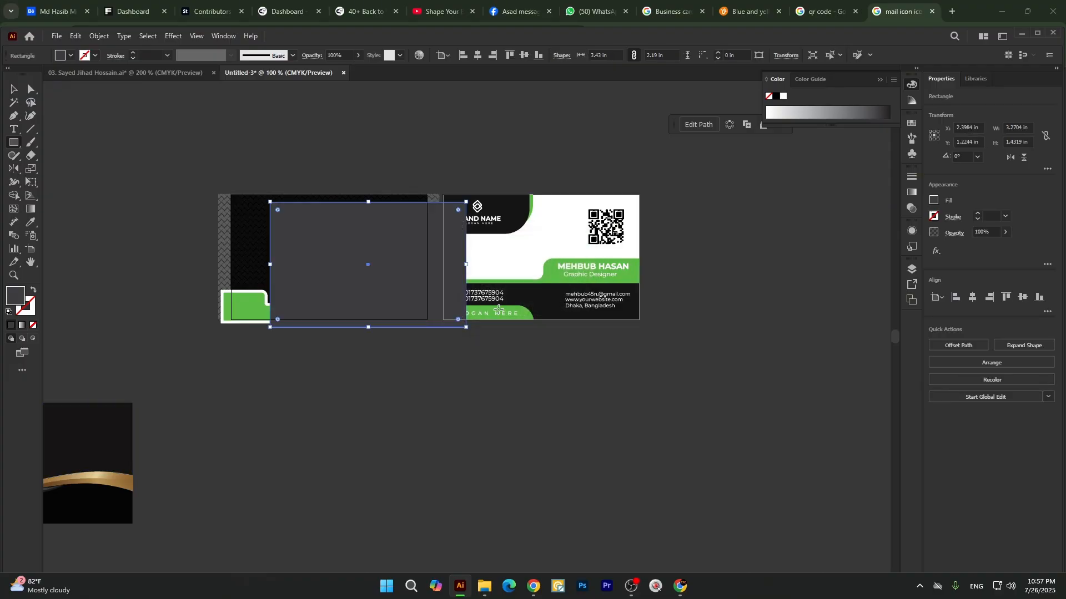
click(478, 56)
click(524, 56)
key(v)
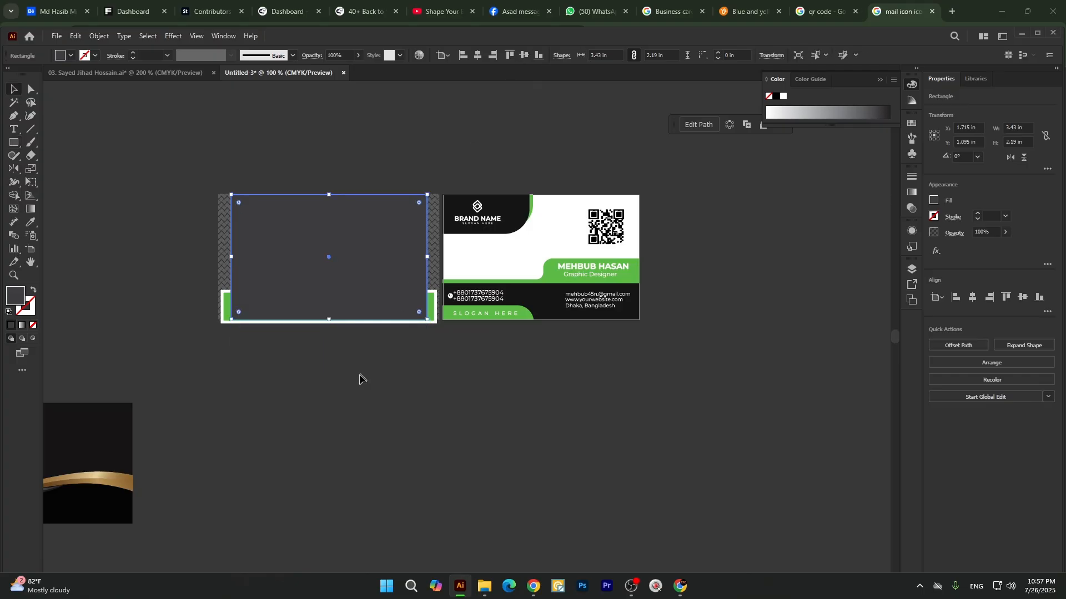
Move the new rectangle below the first card and group all of the card's artwork, including the woven pattern.
click(359, 373)
drag(342, 281, 319, 483)
drag(186, 190, 393, 333)
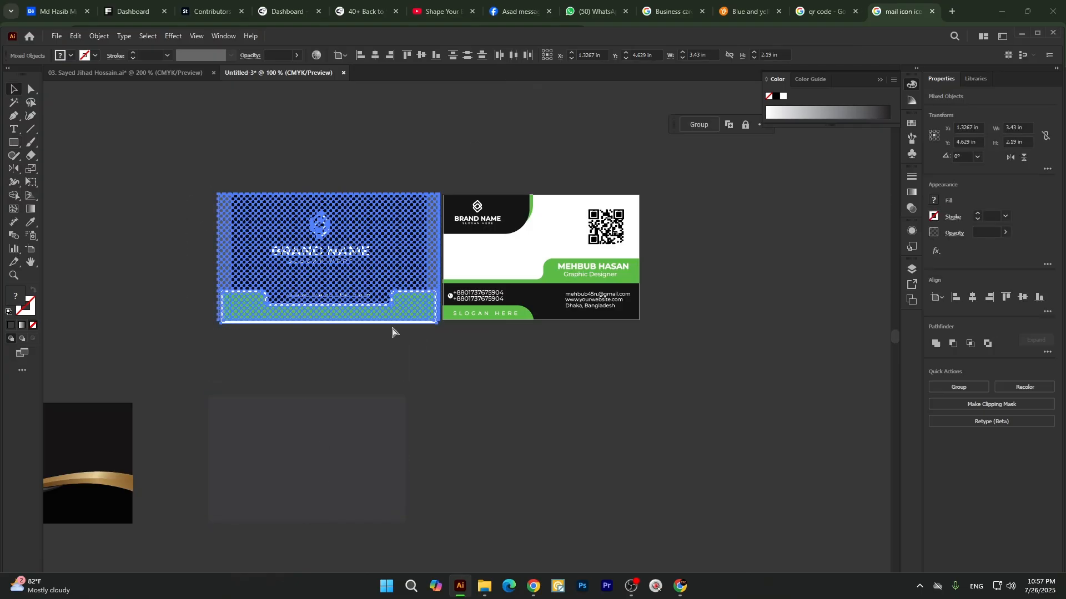
click(425, 373)
Center the rectangle back over the first card's artboard and use it as a clipping mask to trim the grouped artwork.
click(305, 465)
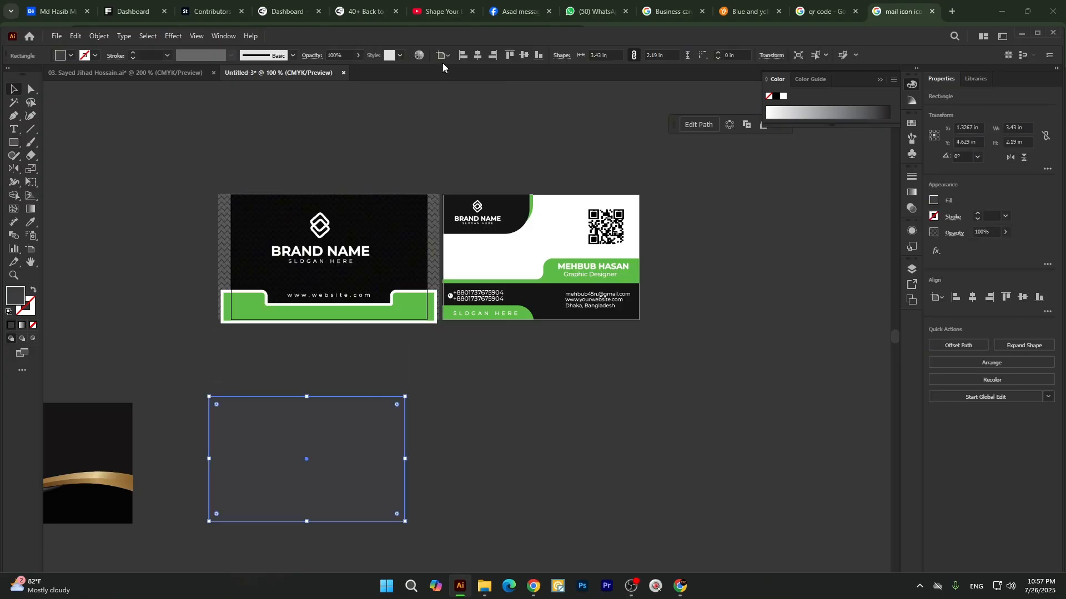
click(478, 55)
click(525, 55)
shift+click(221, 228)
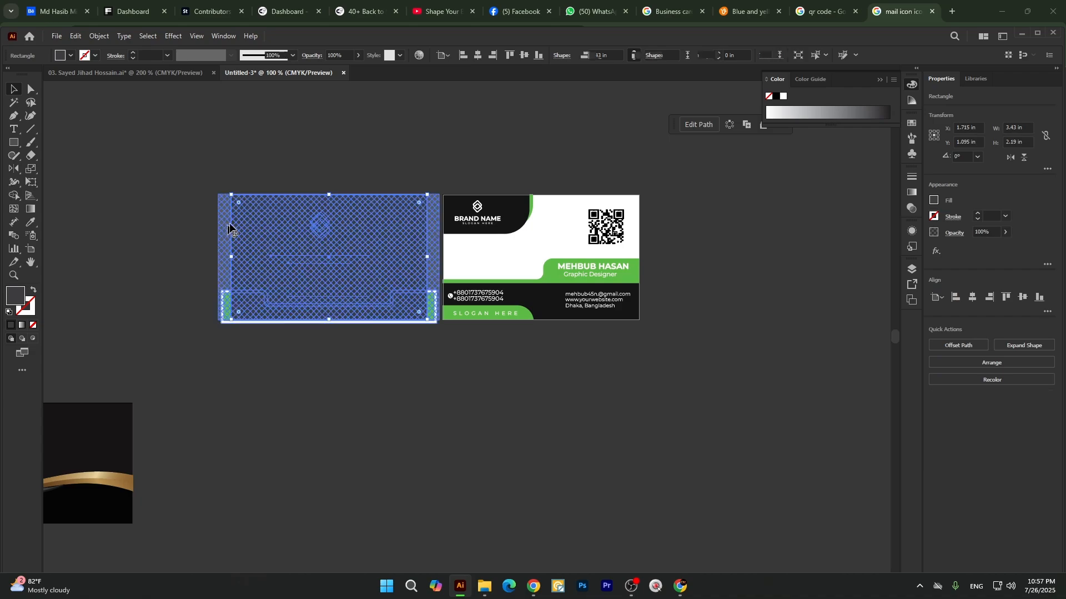
right_click(318, 206)
click(369, 373)
click(332, 440)
Examine the trimmed edges and woven texture of the first card close up, and compare both card sides.
scroll(314, 245, up, 6)
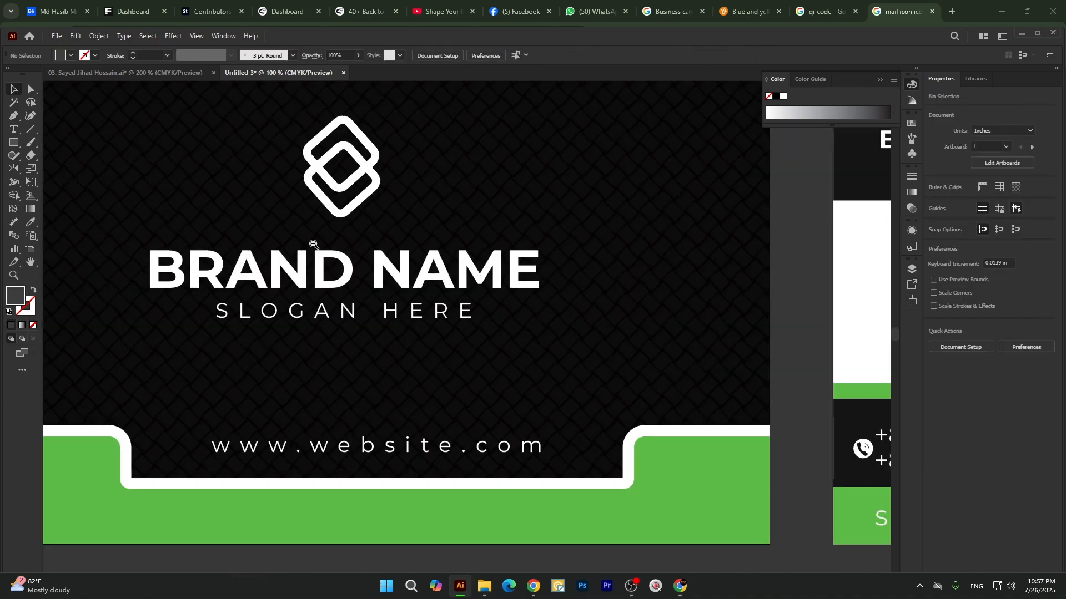
scroll(493, 210, down, 3)
scroll(378, 192, up, 2)
scroll(407, 243, down, 5)
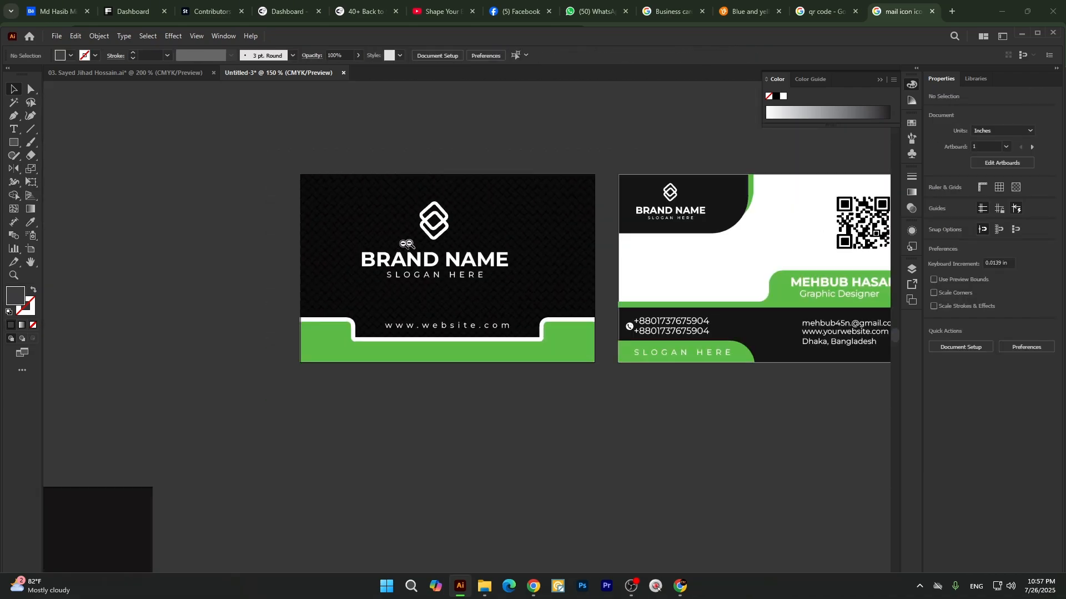
scroll(535, 239, up, 1)
scroll(375, 243, down, 3)
scroll(477, 260, up, 2)
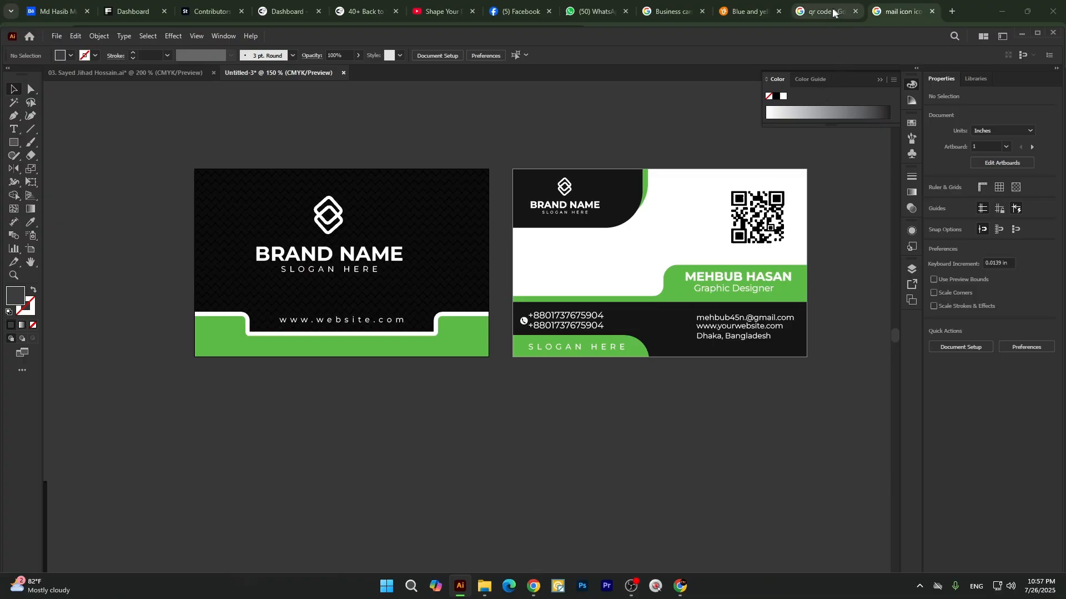
Switch to Chrome and close the business card search, Vecteezy template, QR code and mail icon tabs.
click(685, 11)
click(702, 11)
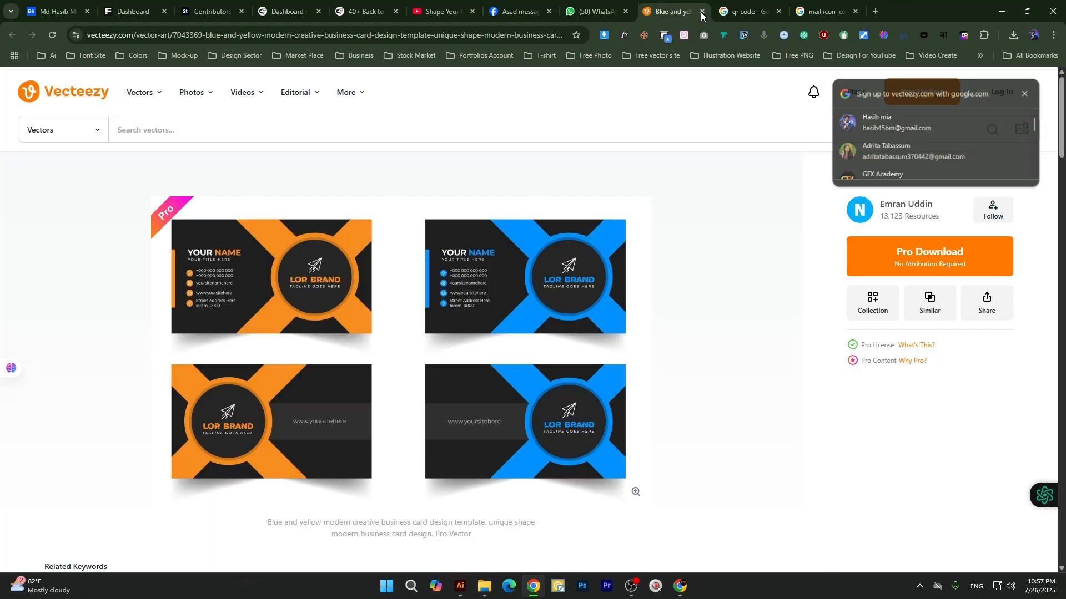
click(702, 12)
click(702, 11)
click(702, 11)
Search Google for "montserrat font free download" in a new tab.
click(723, 11)
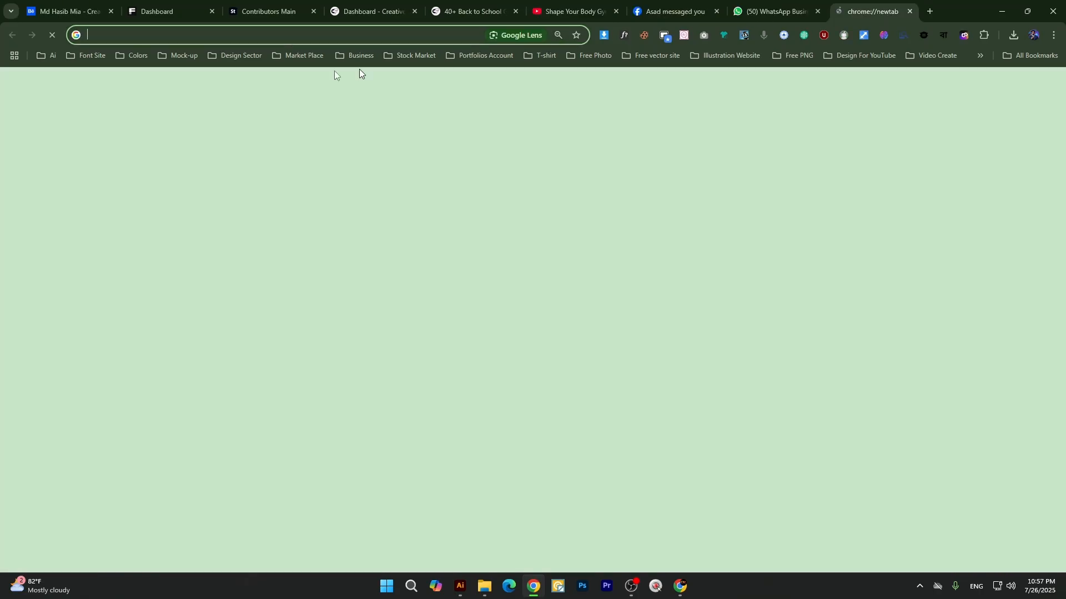
text(mo)
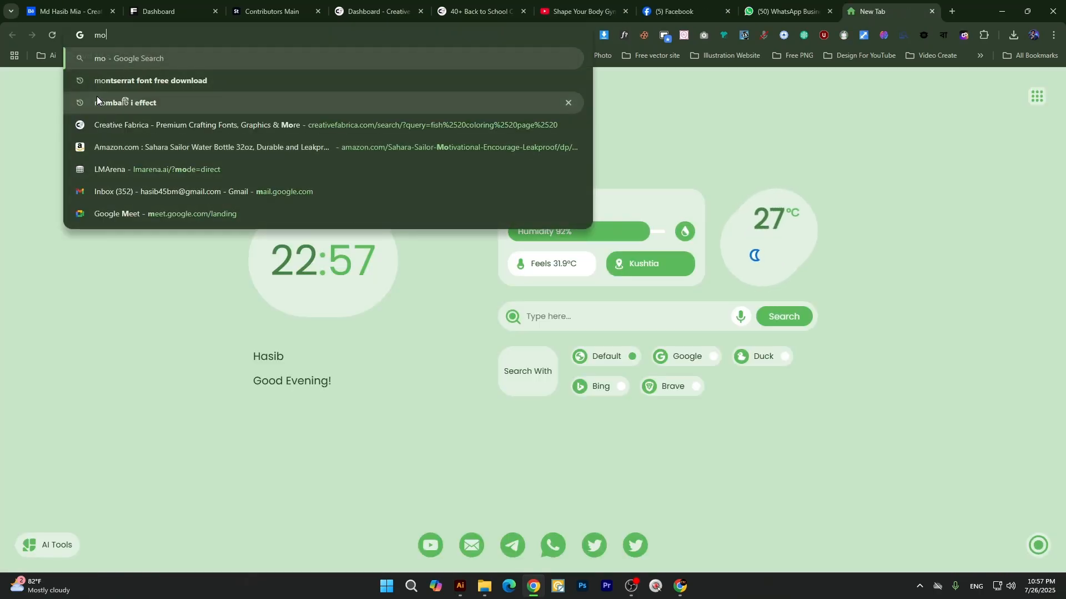
text(nte)
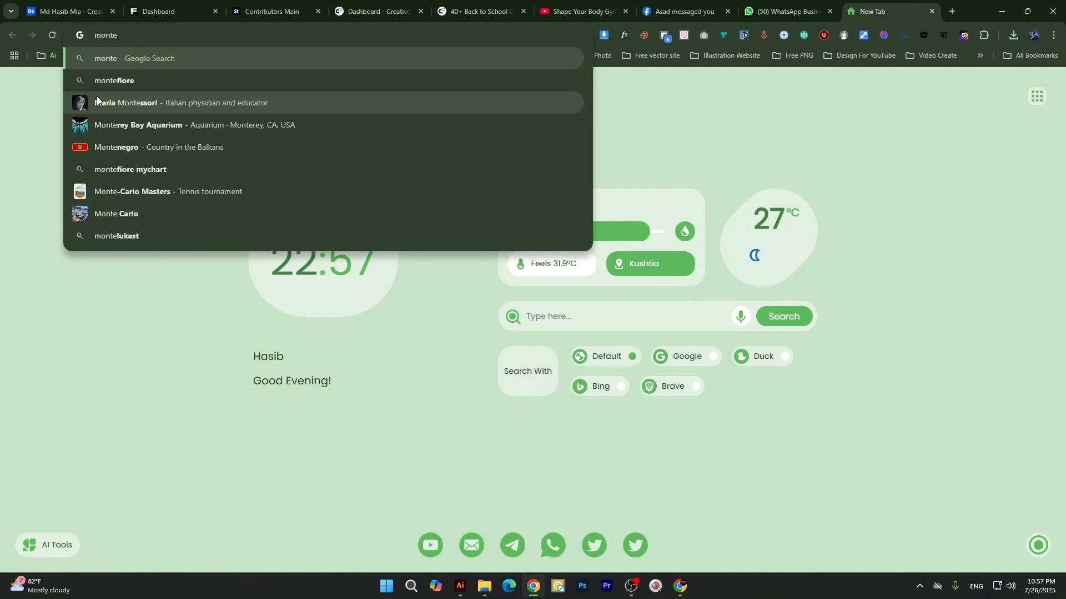
key(BackSpace)
text(serrat font free download)
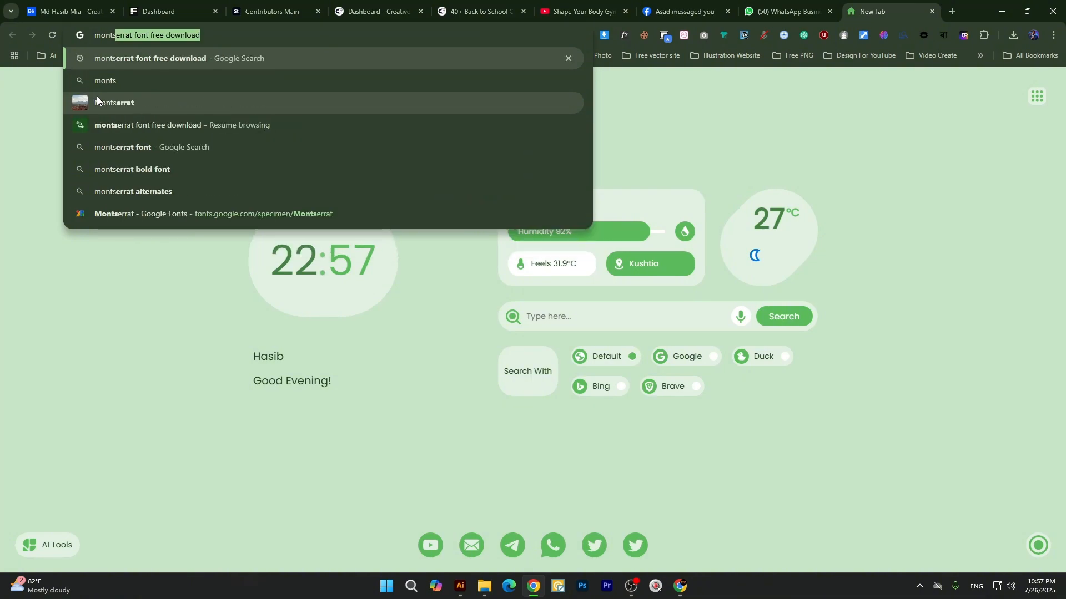
click(241, 62)
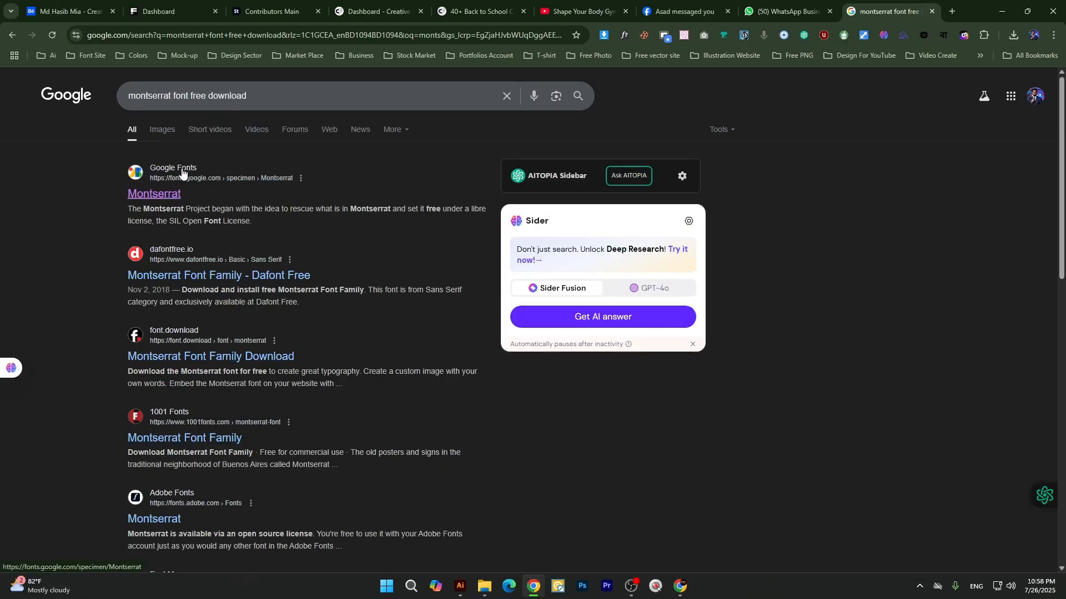
Open the Montserrat page on Google Fonts from the search results and get the font.
drag(172, 200, 171, 202)
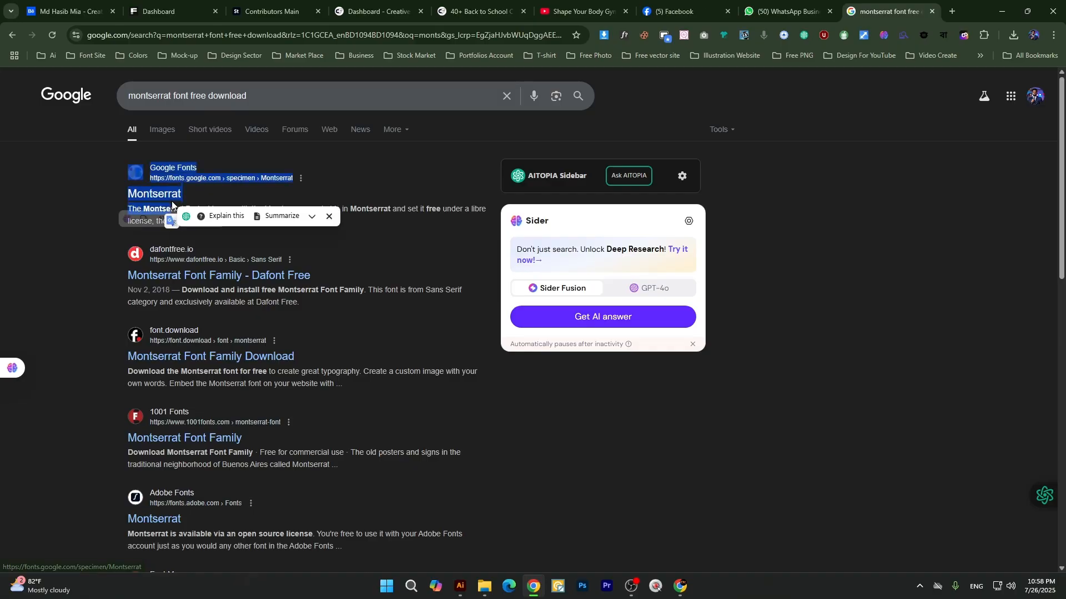
click(224, 214)
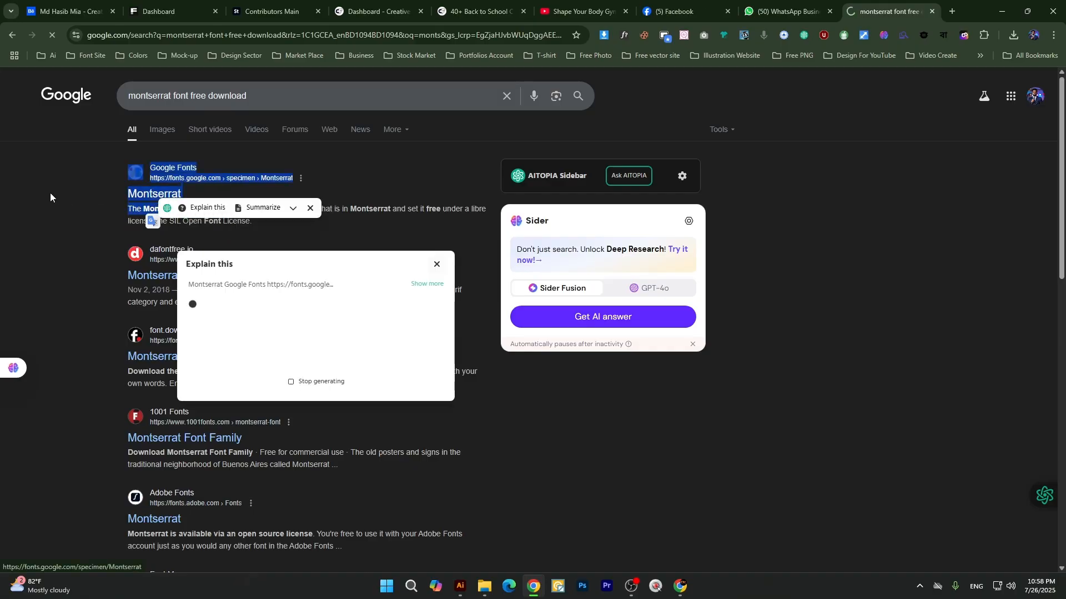
click(151, 194)
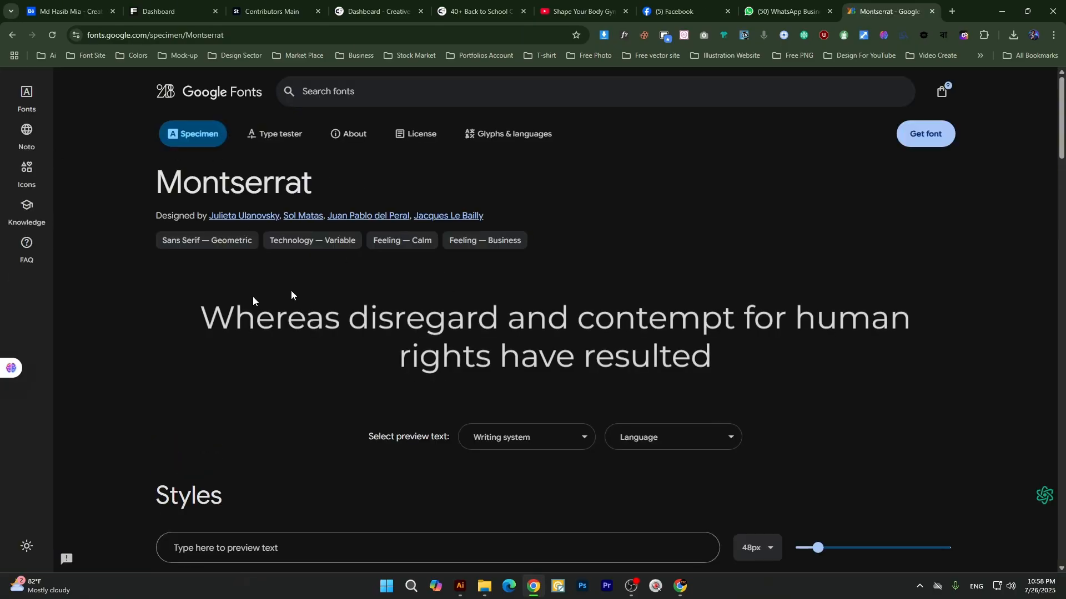
click(924, 137)
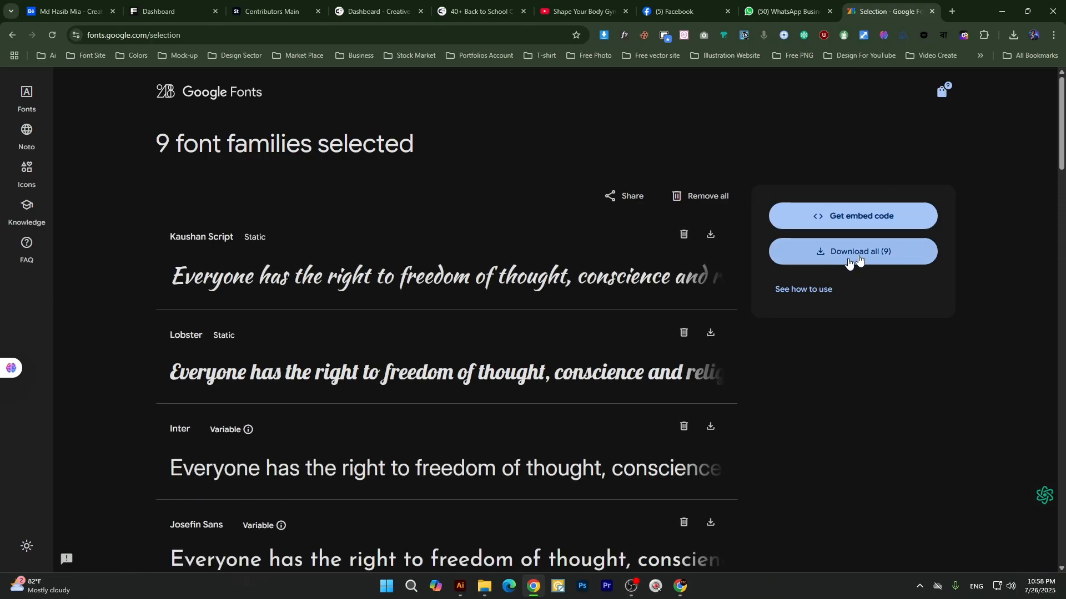
Look through the selected font families and their download options, and check the recent download history.
scroll(510, 316, down, 3)
scroll(511, 312, up, 3)
click(1010, 40)
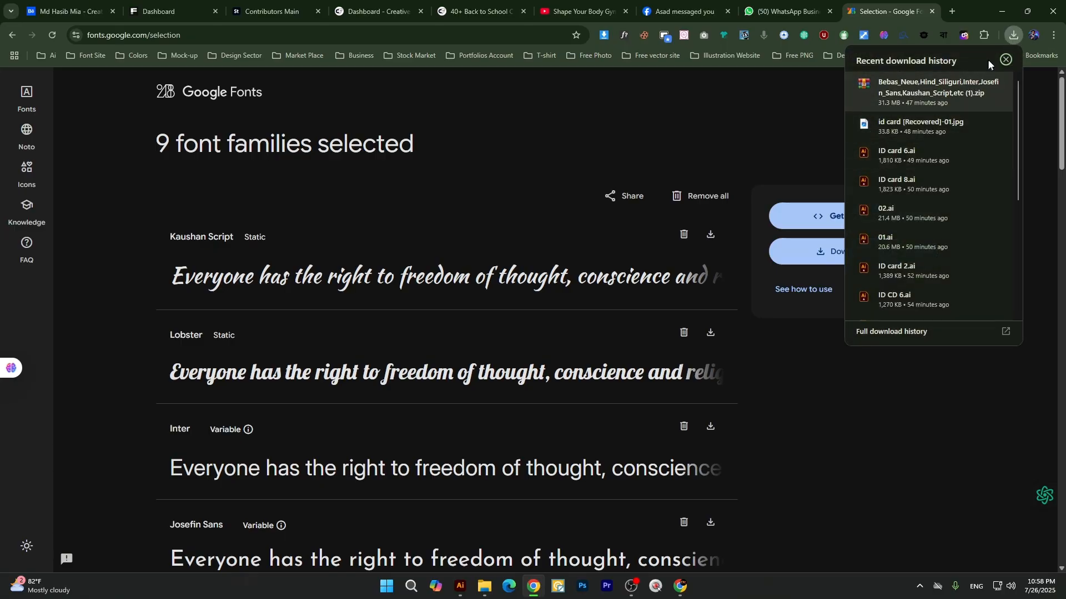
click(1013, 36)
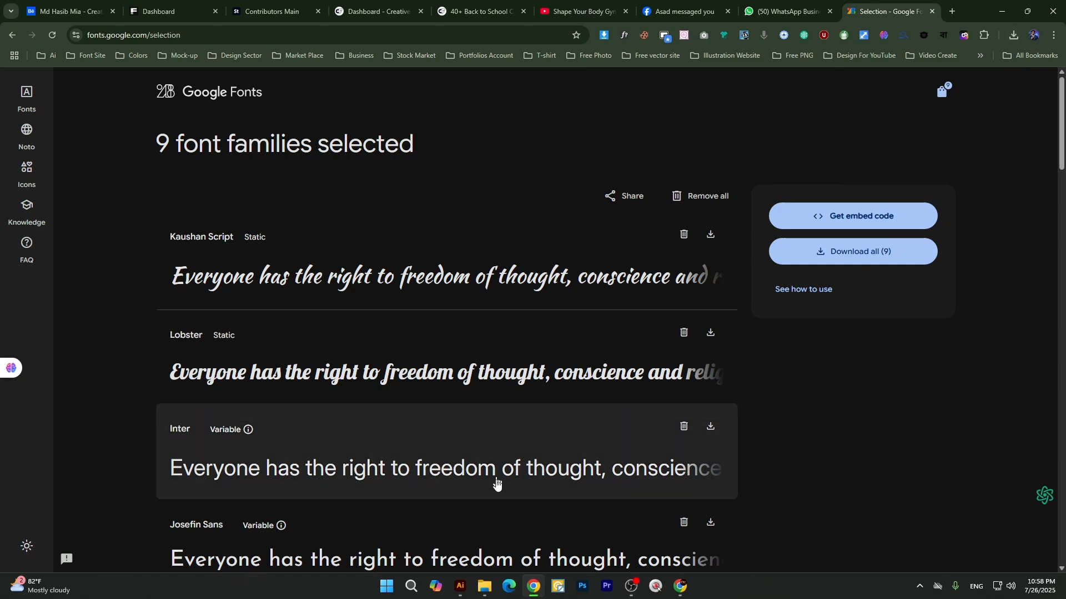
Switch to File Explorer and go up from the expend folder to the Halloween folder, leaving its archive names untouched.
mouse_move(485, 587)
click(511, 535)
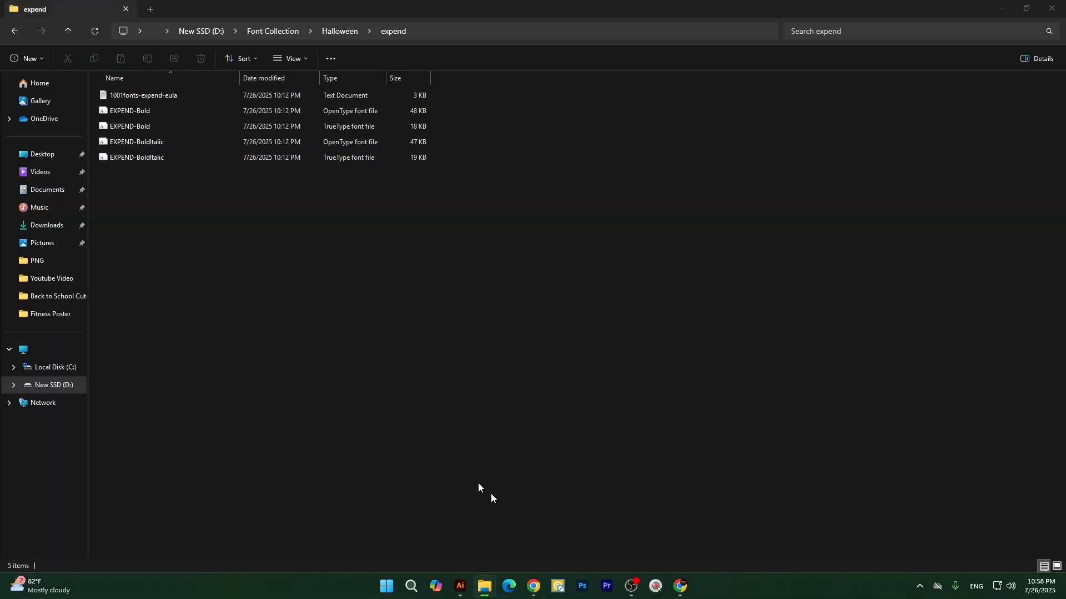
click(72, 38)
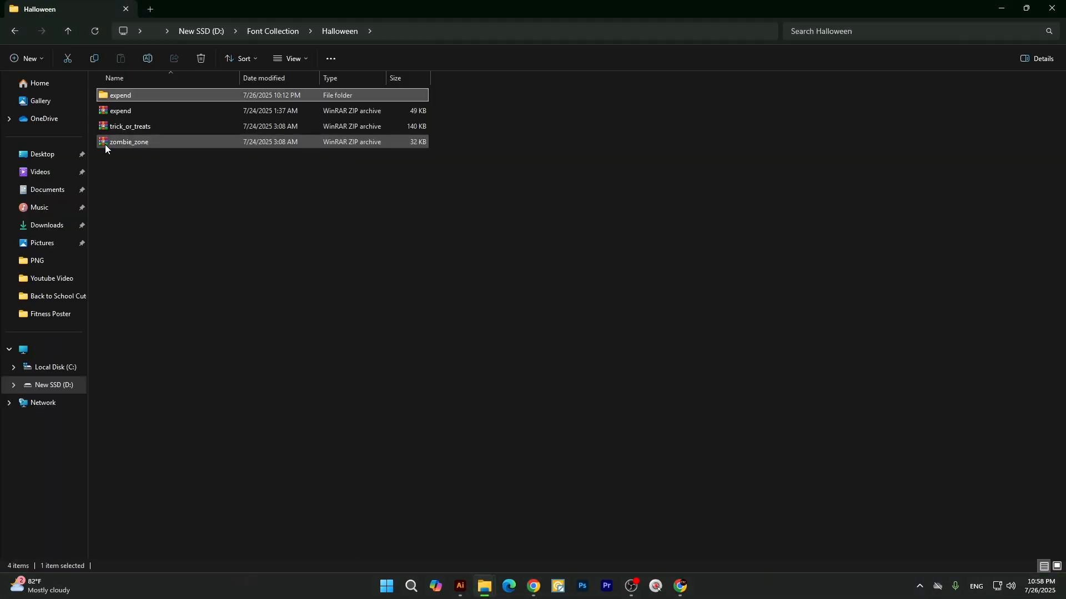
mouse_move(111, 143)
mouse_down()
mouse_move(177, 218)
mouse_move(118, 162)
mouse_up()
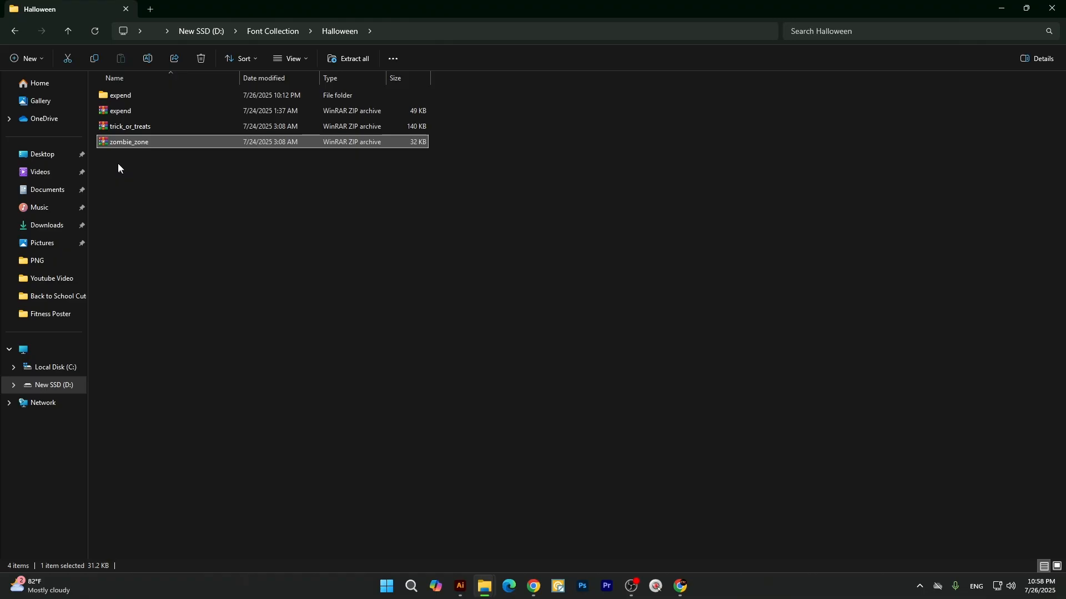
click(126, 110)
click(120, 109)
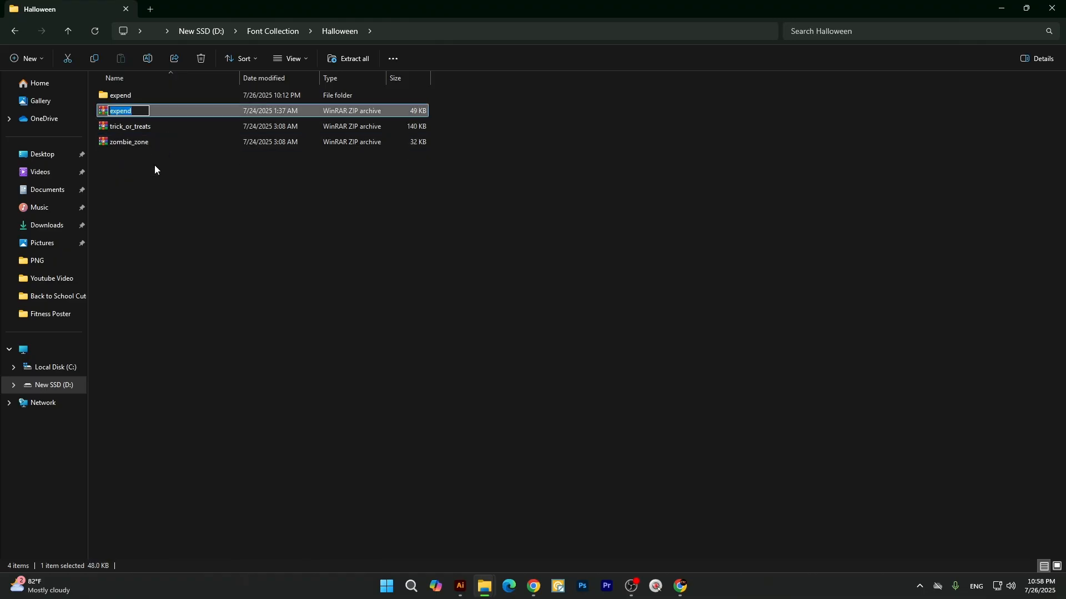
click(156, 184)
click(132, 111)
Extract the trick_or_treats archive to the folder D:\Font Collection\Halloween\trick_or_treats.
click(126, 132)
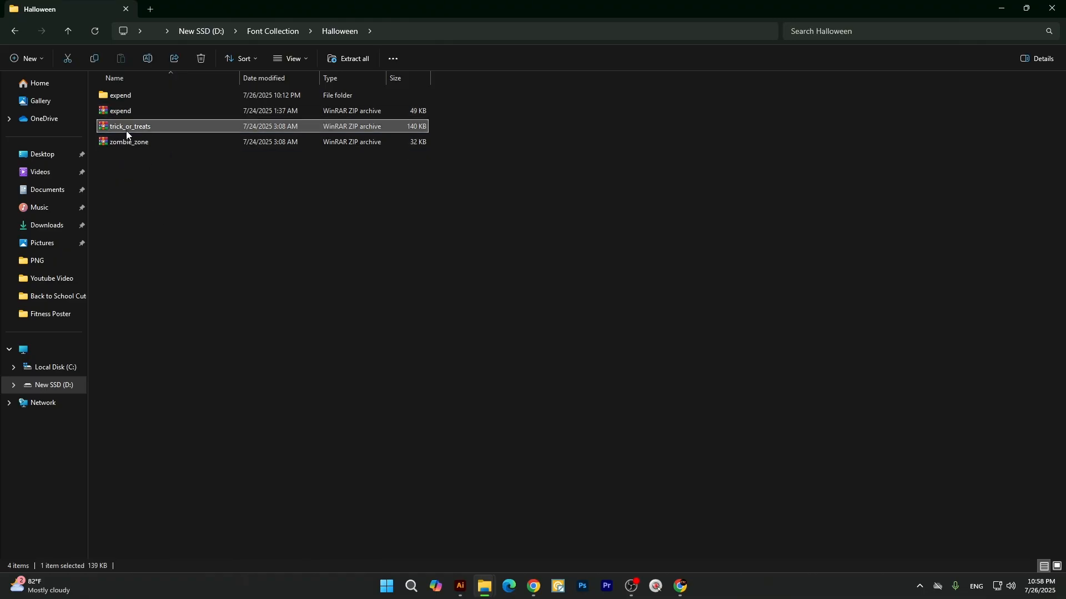
right_click(127, 131)
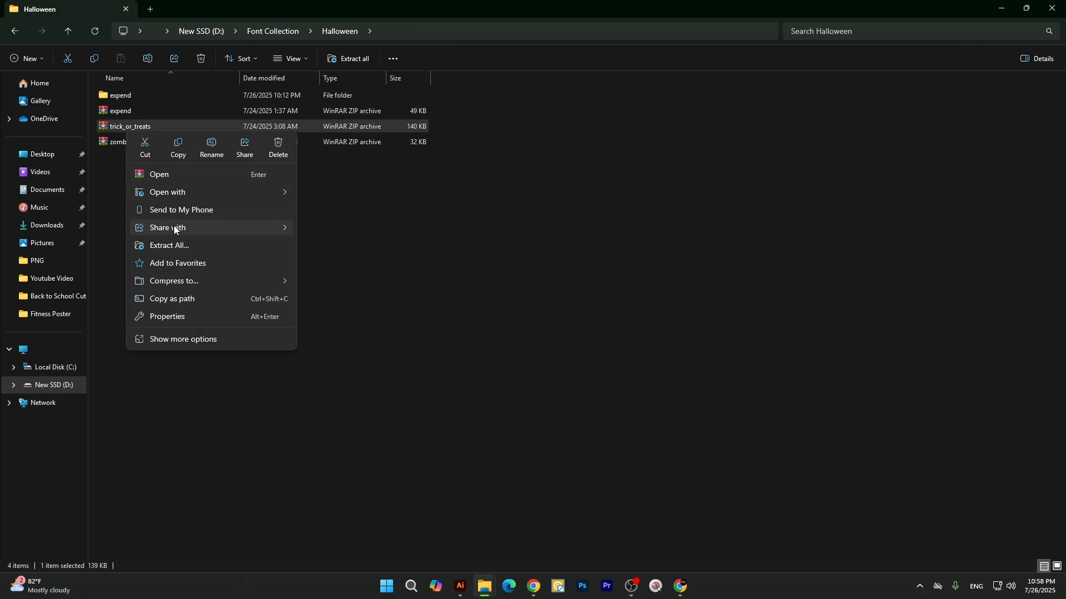
mouse_move(177, 233)
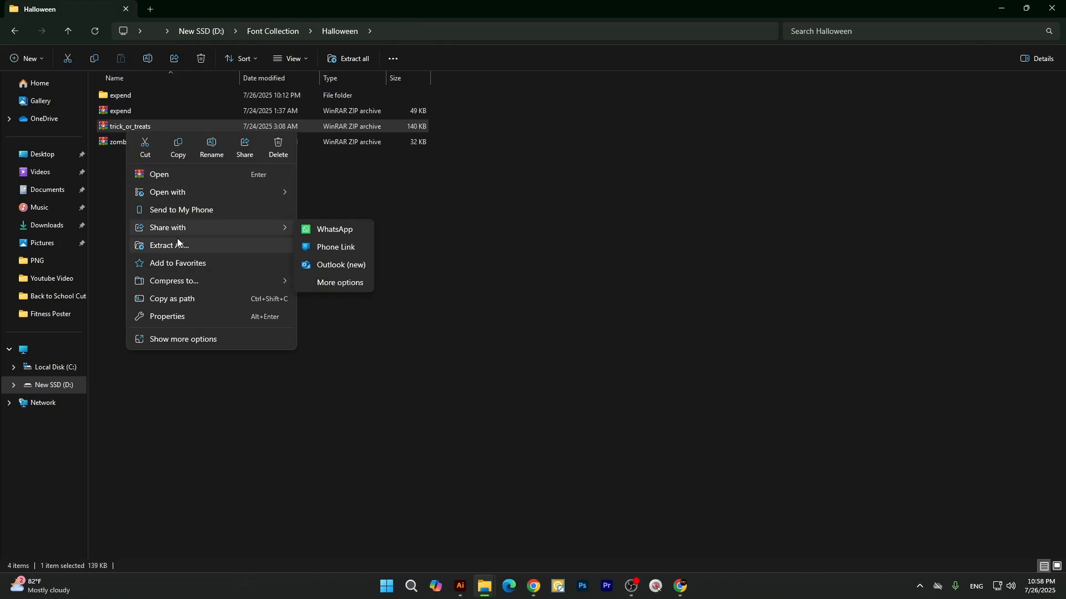
click(181, 245)
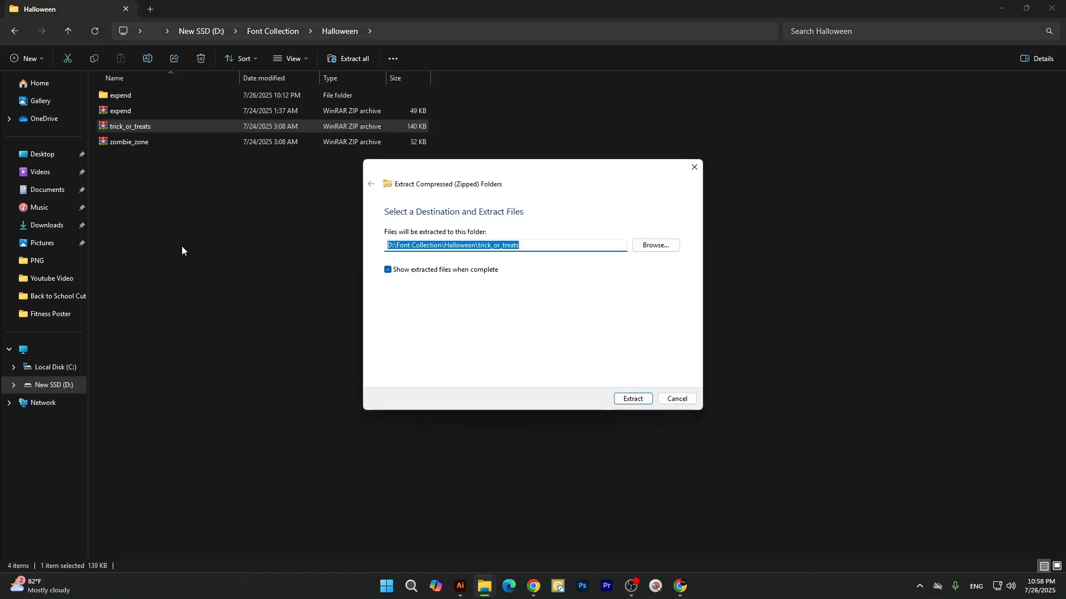
click(631, 400)
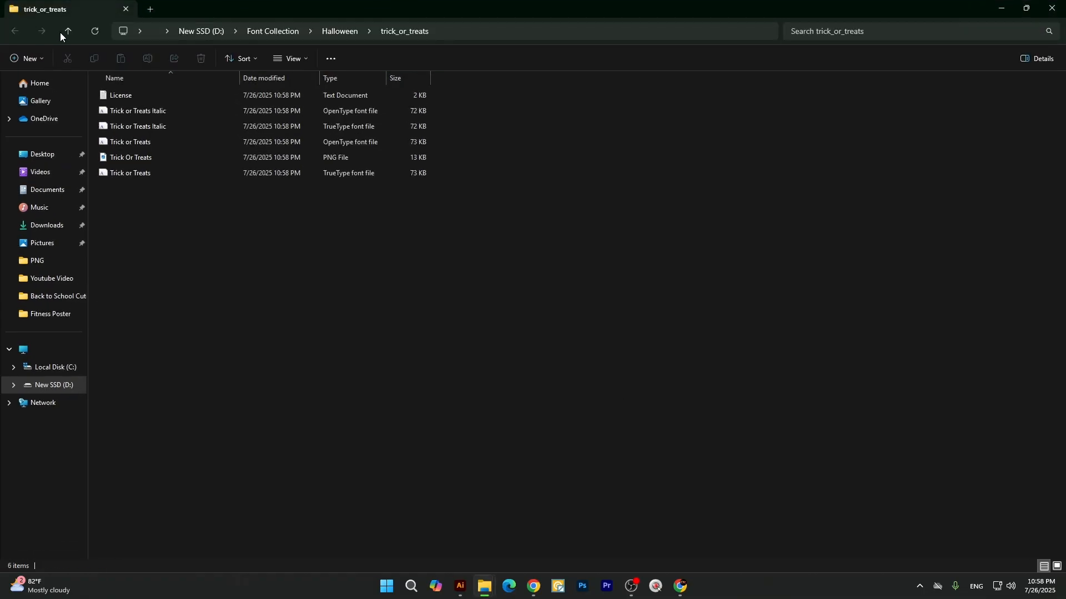
Examine the font, image and license files in the extracted trick_or_treats folder.
click(61, 32)
double_click(134, 110)
click(129, 173)
click(125, 158)
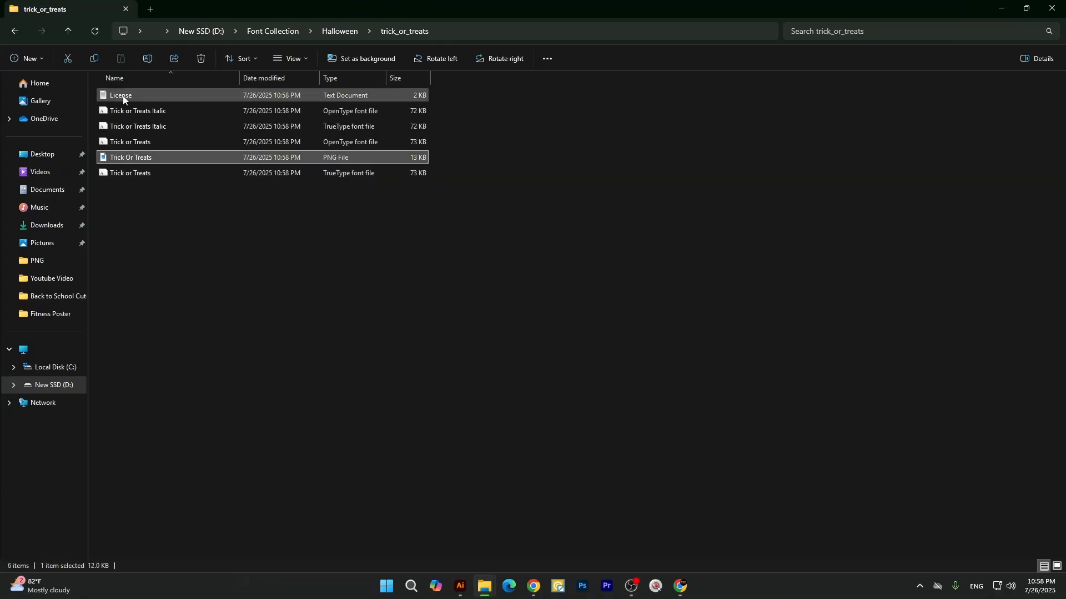
click(100, 302)
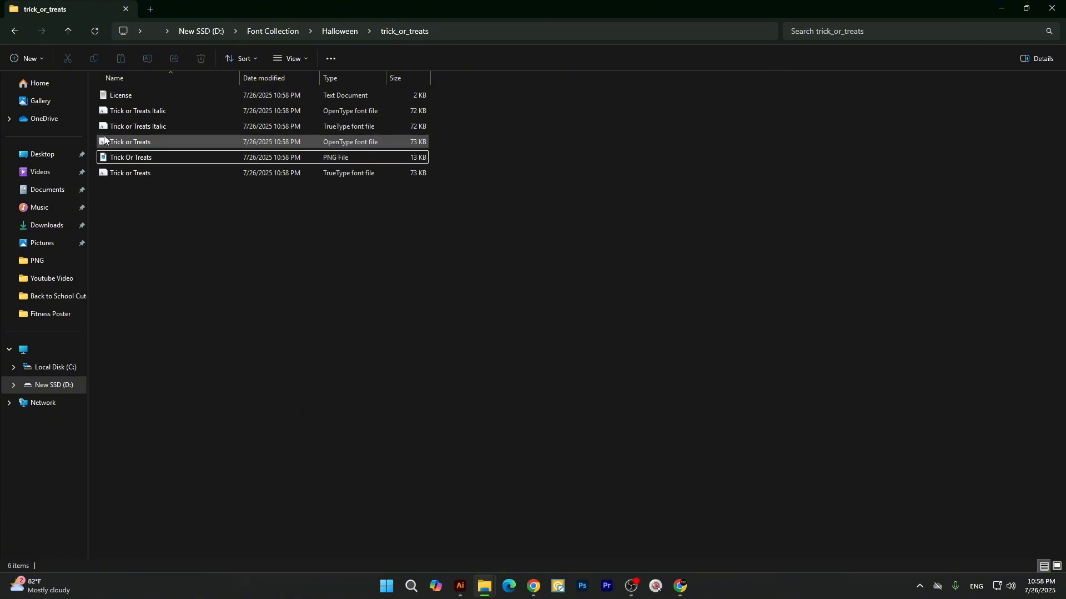
Try to install the four Trick or Treats OpenType and TrueType font files, dismissing the replacement of fonts already installed.
click(111, 114)
ctrl+click(138, 126)
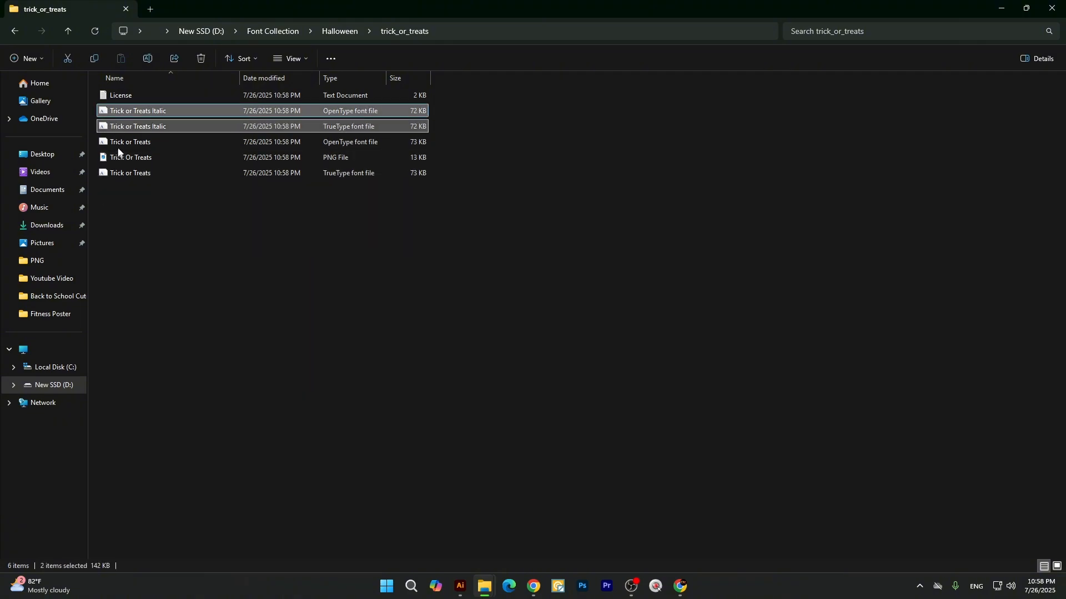
ctrl+click(117, 172)
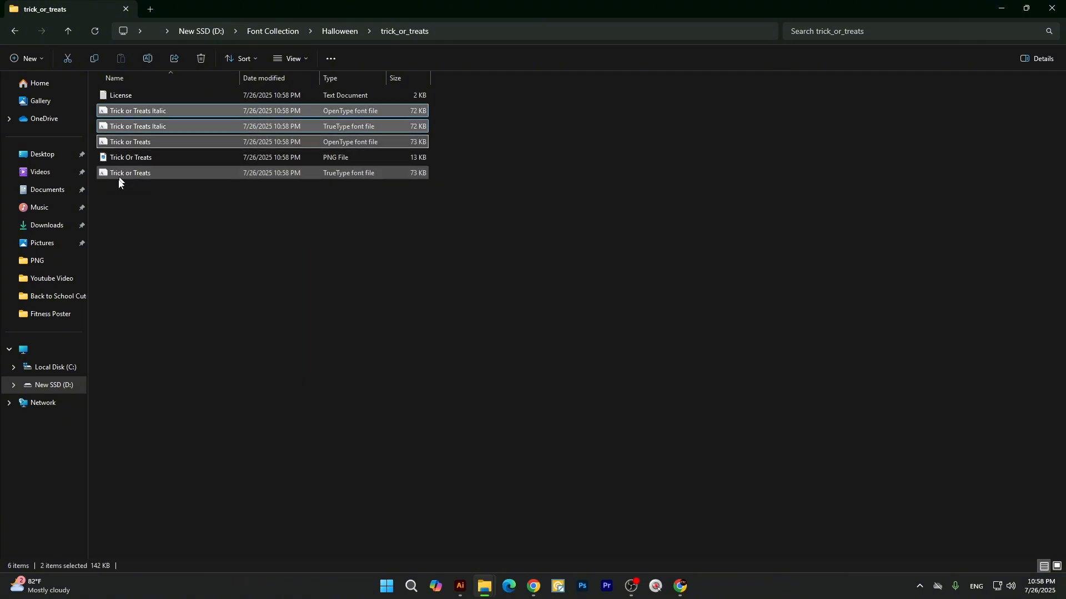
right_click(152, 114)
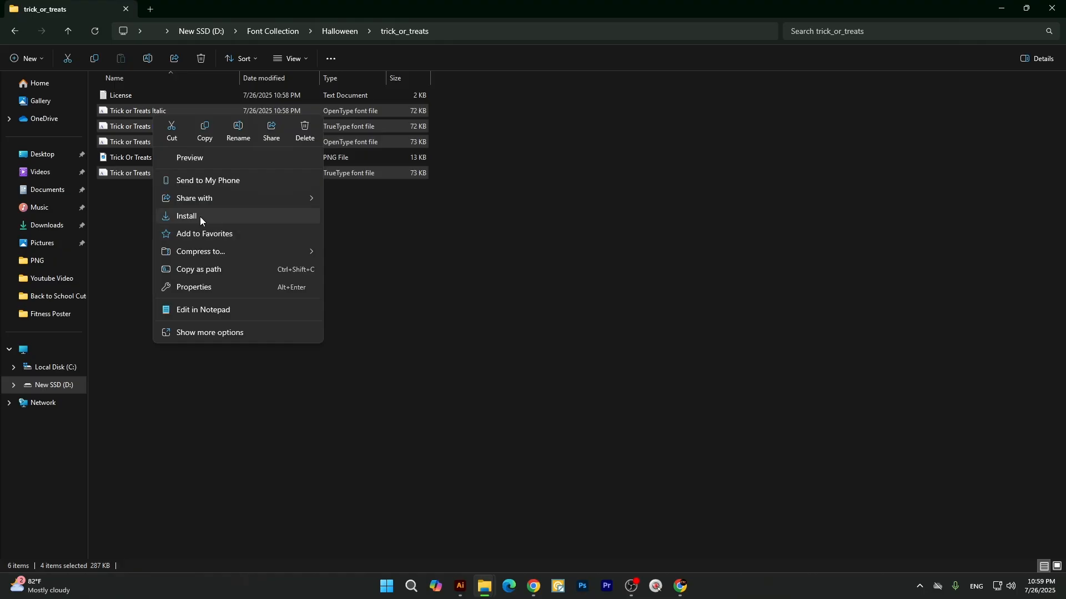
click(200, 218)
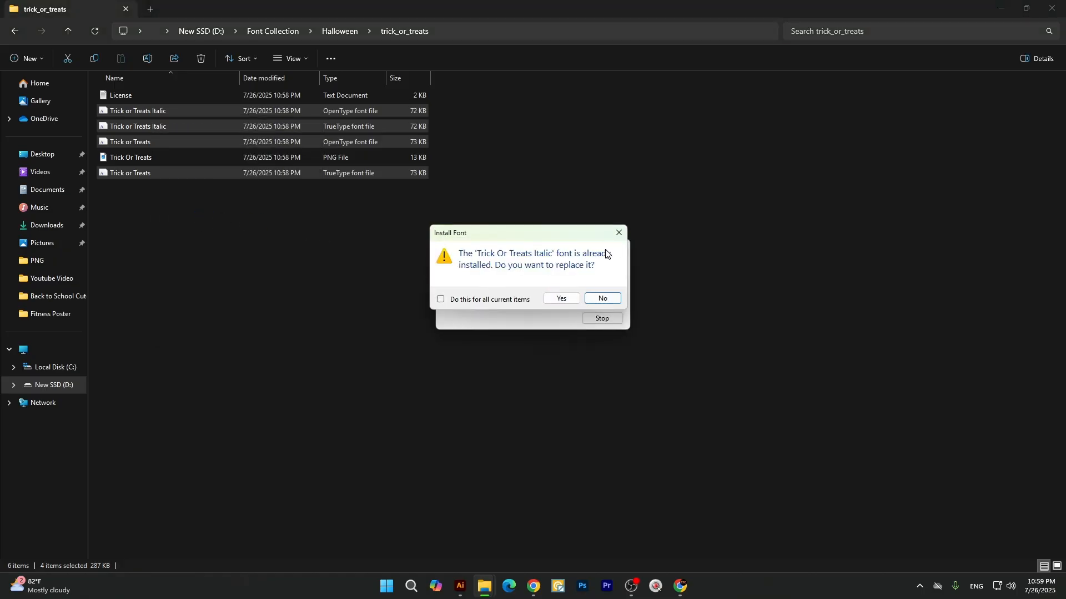
click(619, 233)
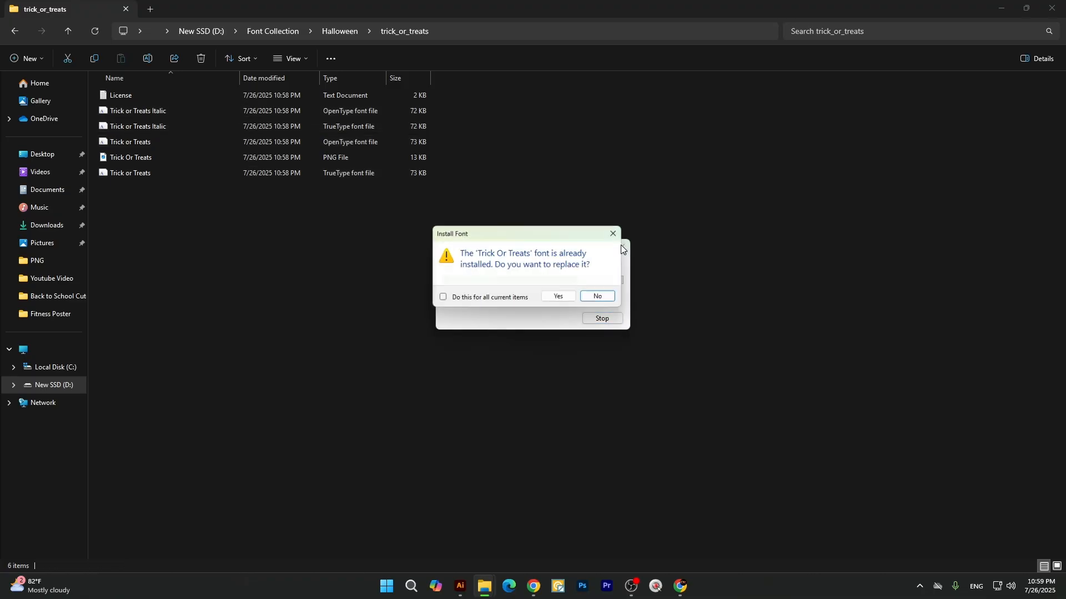
click(619, 232)
Switch to Illustrator and group all the artwork of the business card's front side in Untitled-3.
click(460, 586)
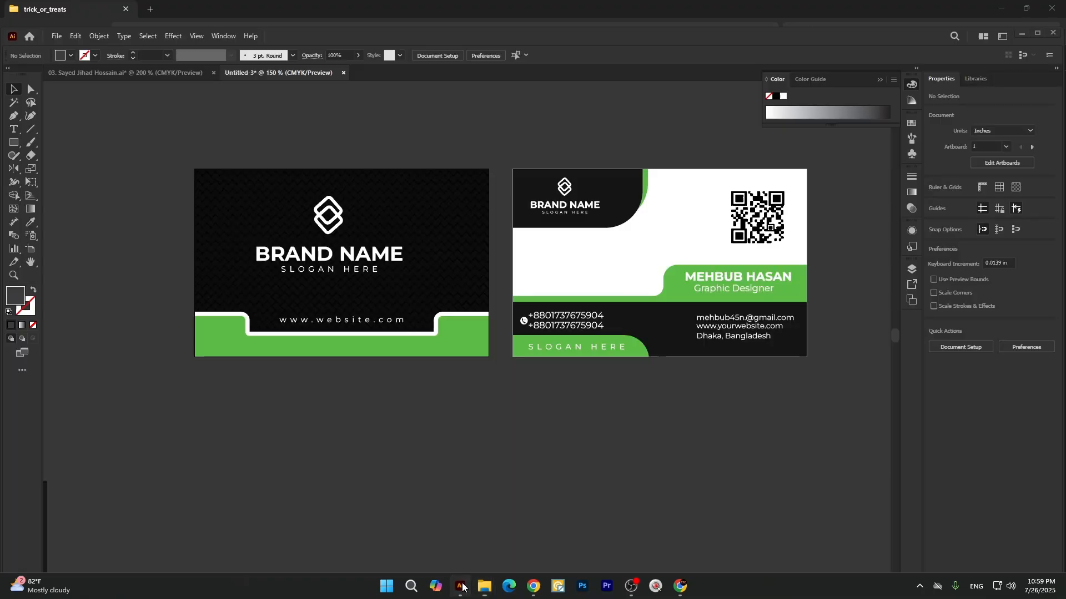
click(341, 264)
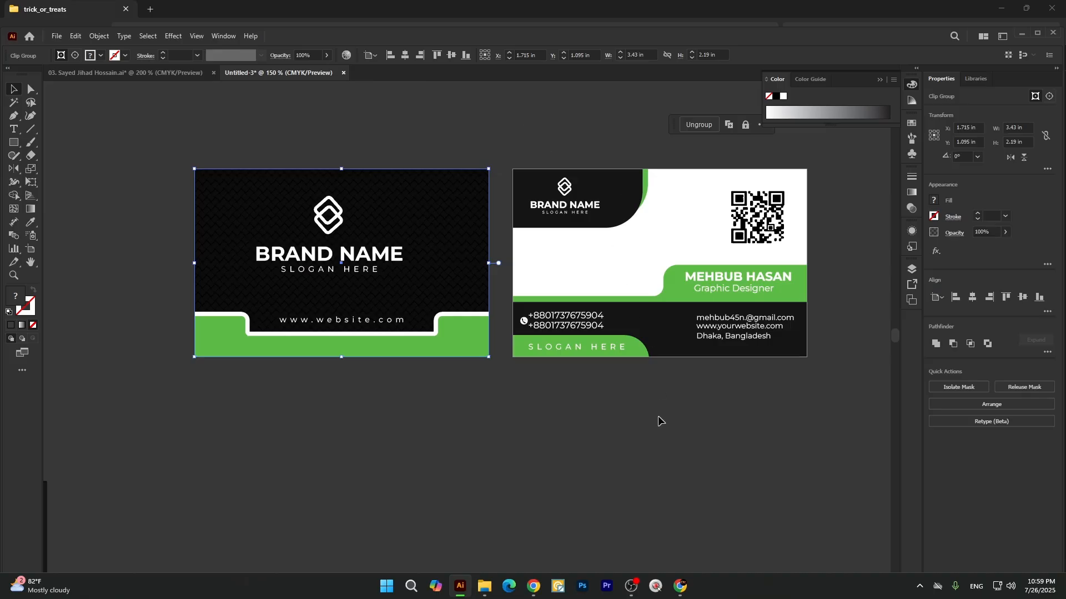
click(519, 467)
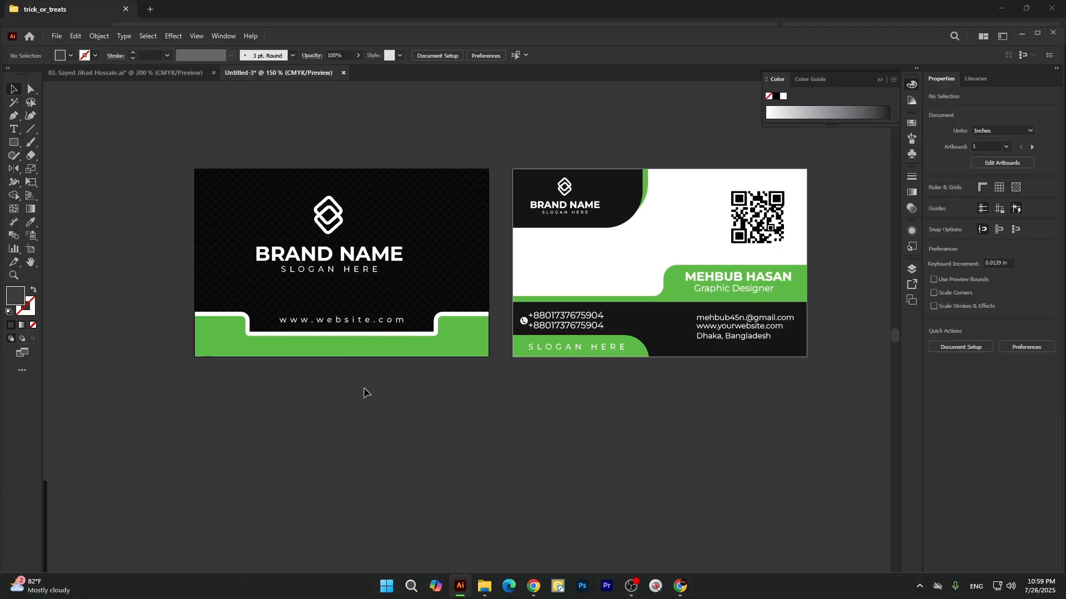
scroll(365, 387, up, 1)
scroll(381, 202, down, 1)
scroll(410, 215, up, 1)
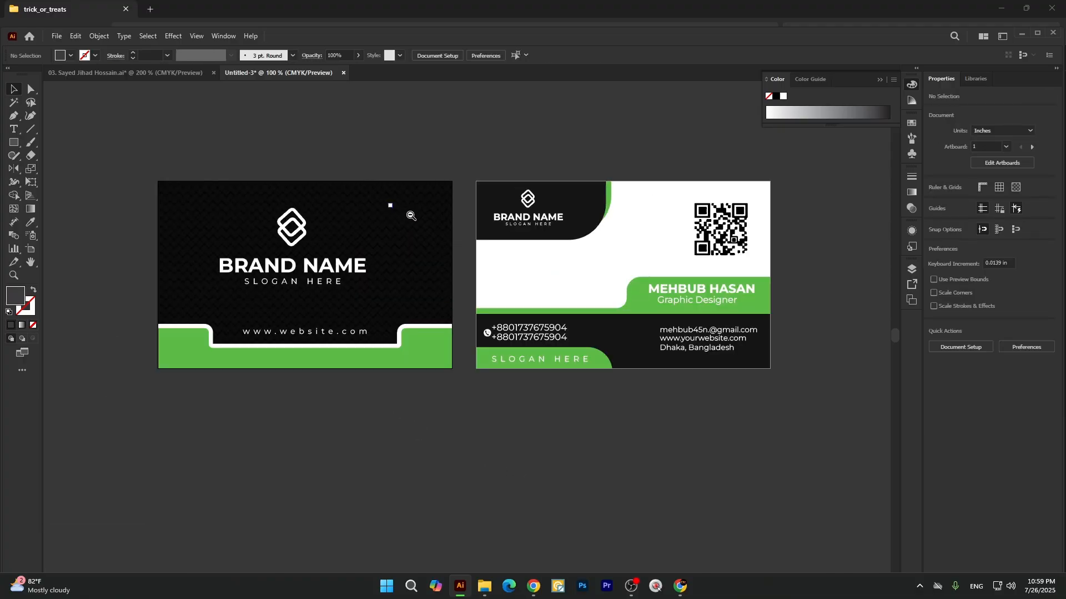
drag(100, 148, 434, 422)
click(126, 245)
drag(95, 167, 448, 416)
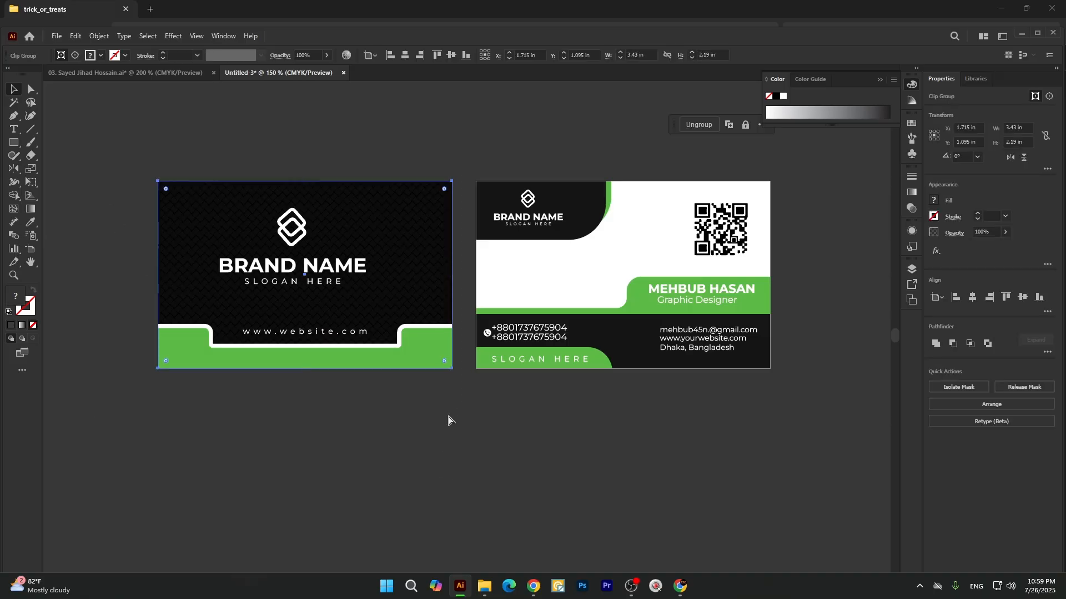
click(448, 417)
scroll(387, 258, down, 2)
Try moving the front card design off its artboard, and undo the move.
drag(385, 258, 215, 253)
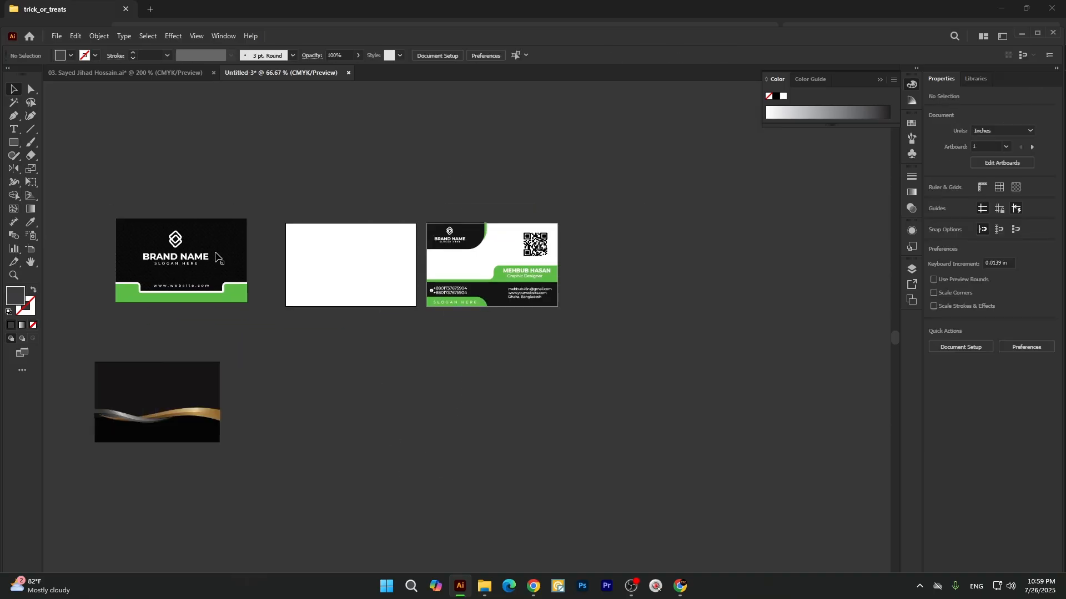
key(ctrl+z)
click(322, 315)
click(361, 239)
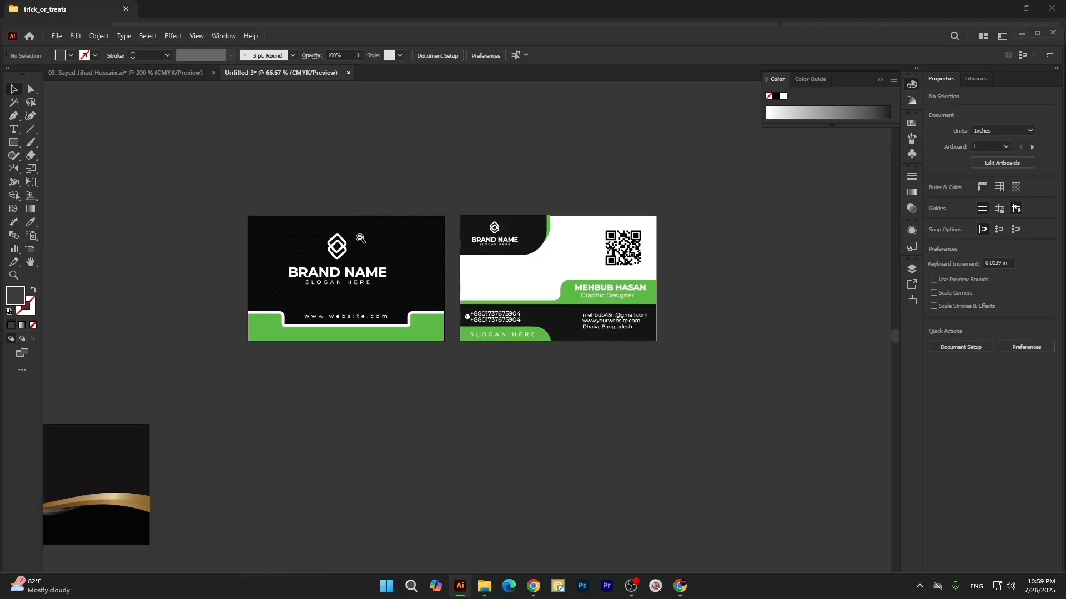
drag(466, 174, 681, 416)
click(423, 383)
Create a new document from the recent custom 2000 x 2000 px preset.
click(56, 36)
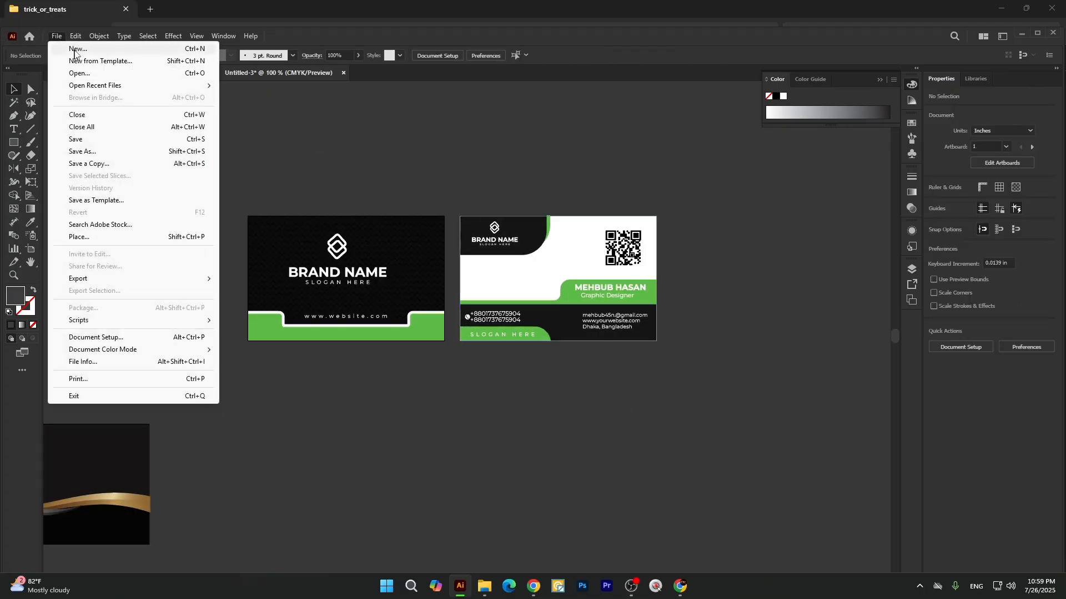
click(64, 48)
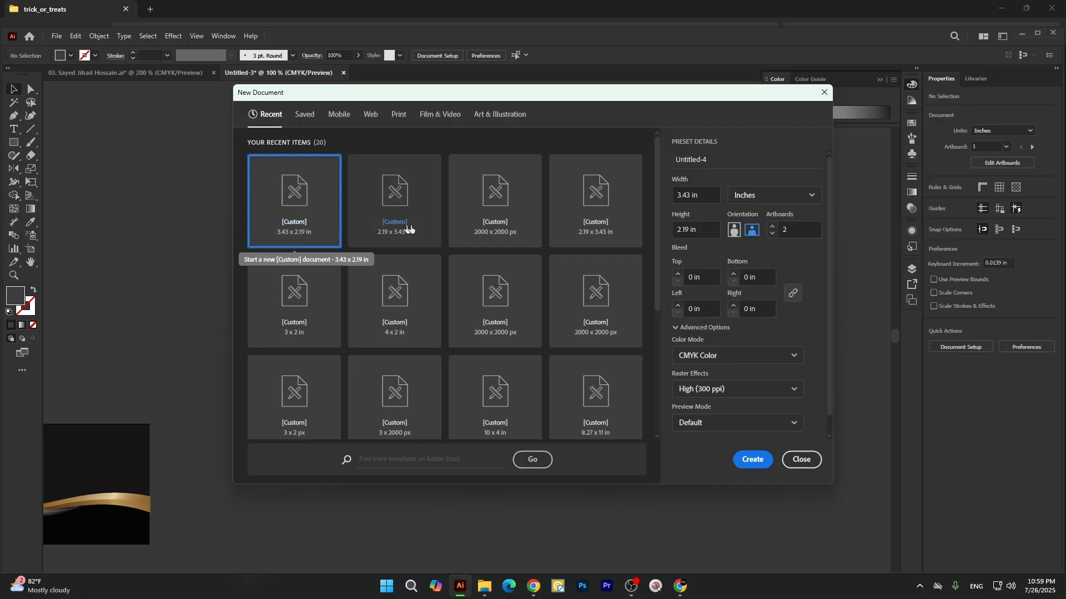
double_click(505, 226)
scroll(322, 202, down, 1)
scroll(359, 217, up, 1)
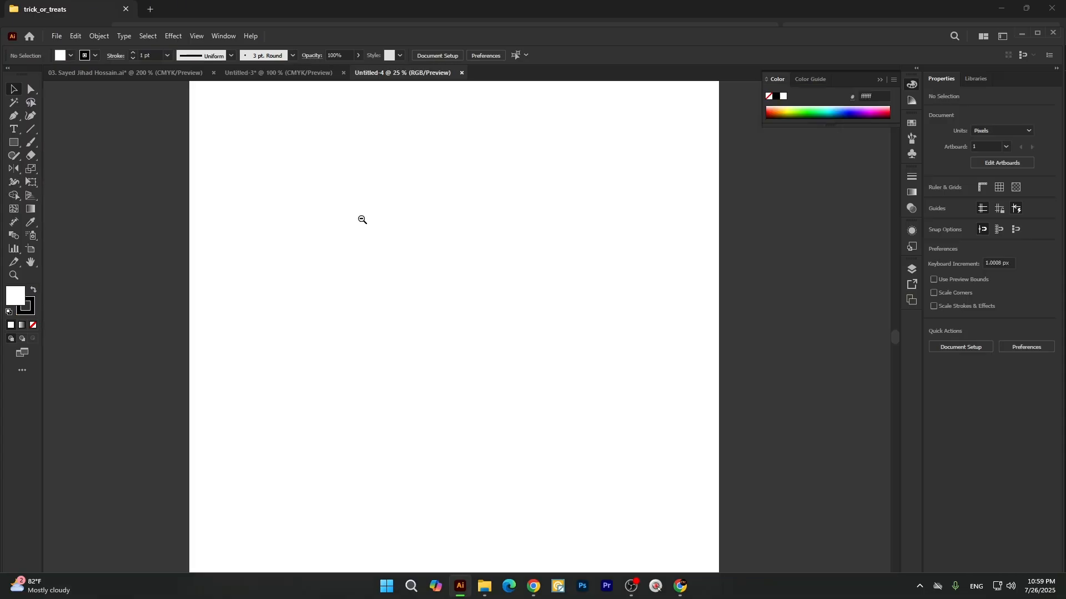
click(56, 37)
click(258, 167)
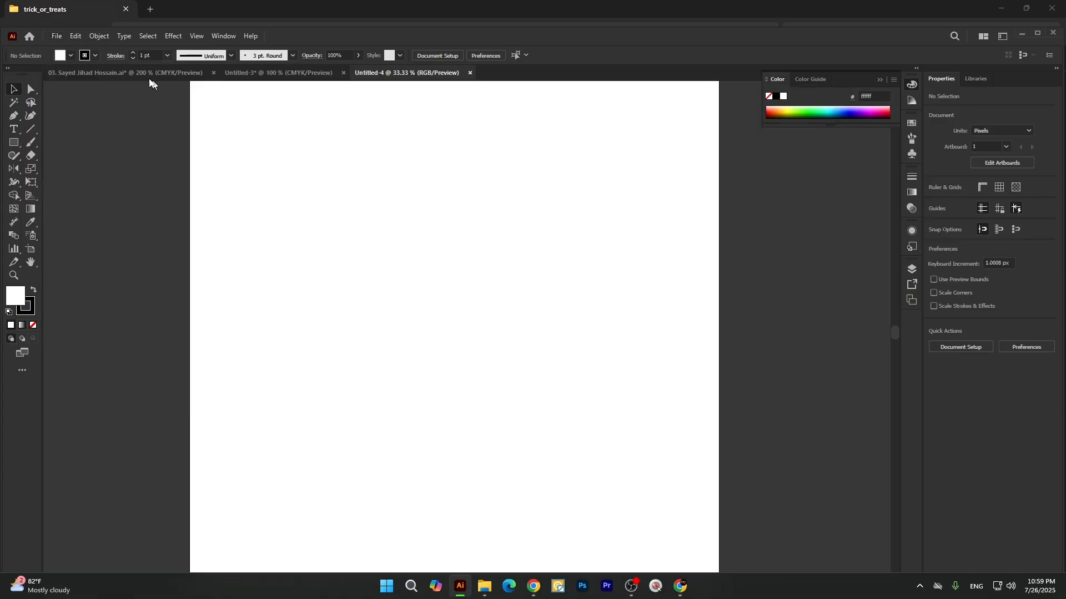
Cut the grouped front card from Untitled-3 and paste it into the new Untitled-4 document.
click(138, 74)
click(291, 74)
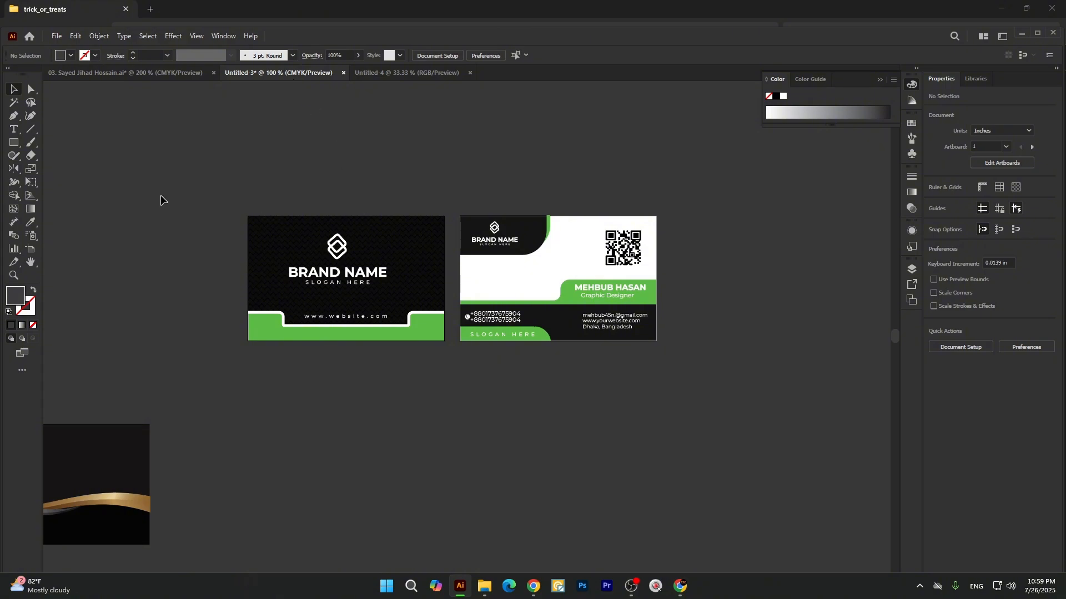
drag(161, 196, 665, 392)
click(540, 392)
drag(239, 194, 411, 372)
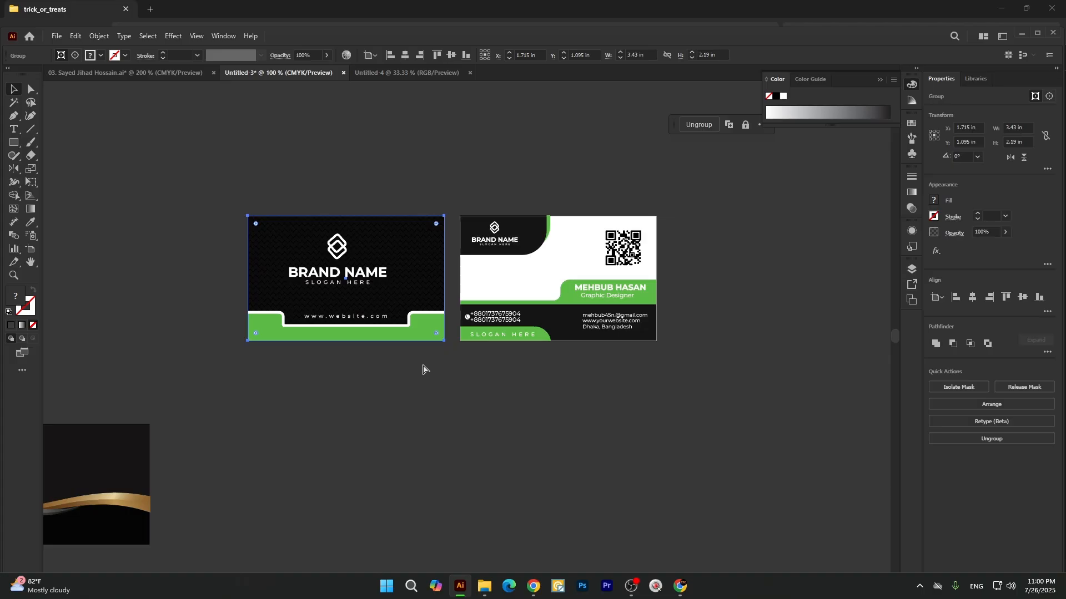
key(Delete)
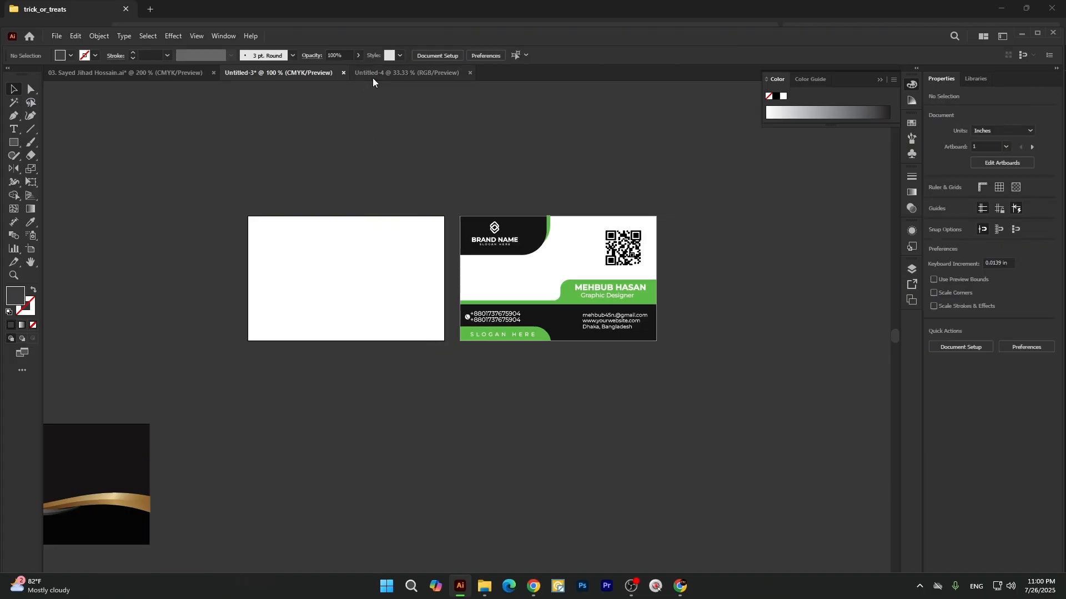
click(372, 78)
key(ctrl+v)
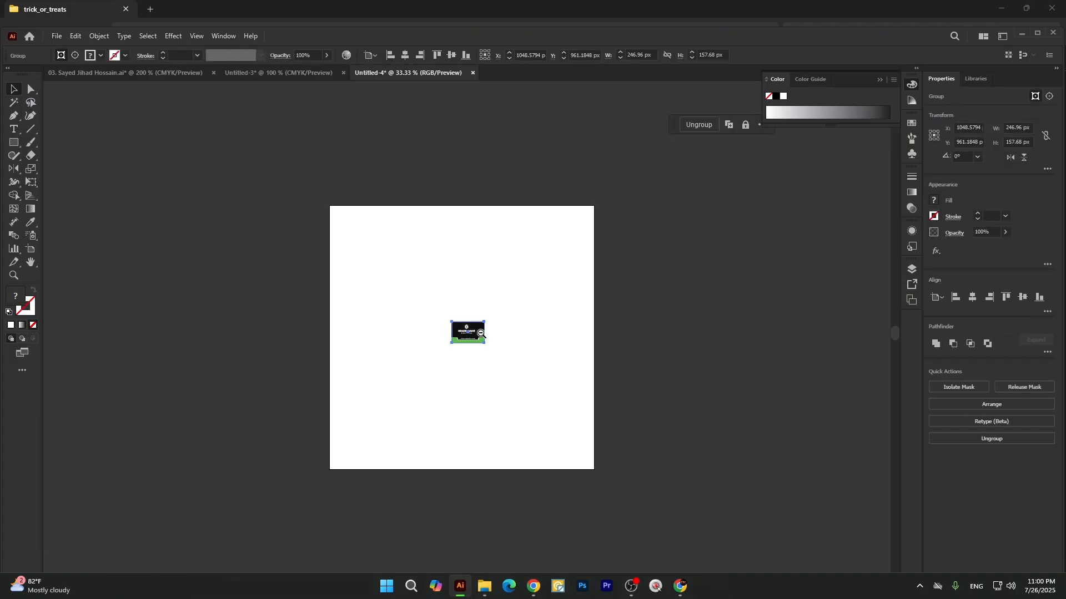
Enlarge the pasted front card proportionally to about 1591 x 1016 px and position it in the upper middle of the artboard.
scroll(481, 333, up, 1)
drag(488, 351, 634, 493)
drag(551, 352, 533, 331)
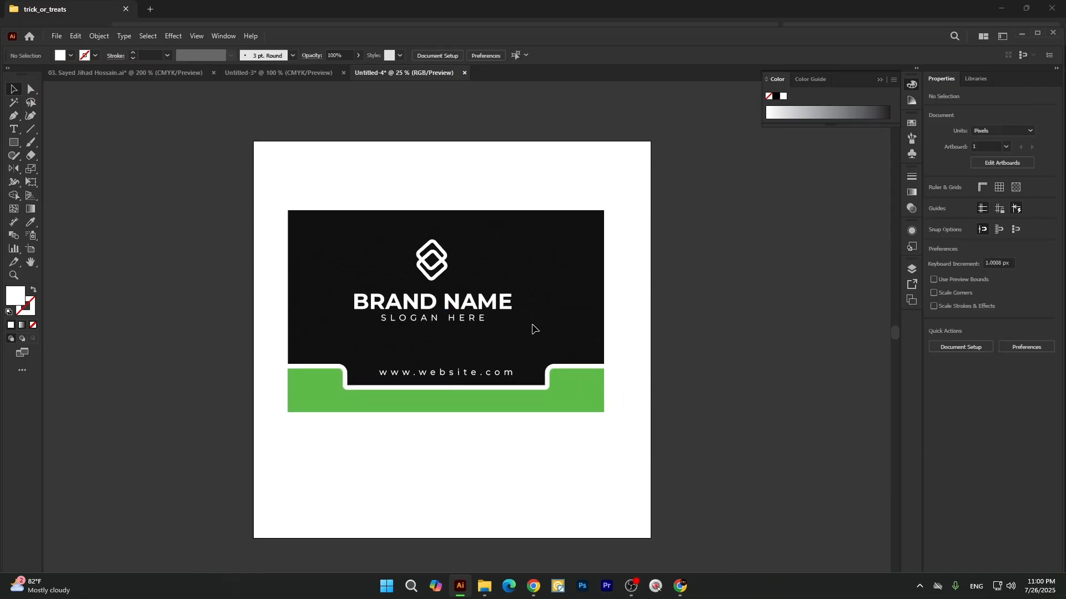
click(668, 356)
drag(606, 322, 410, 286)
Try a Multiply drop shadow on the front card group, raising its X offset to 14 px.
click(388, 290)
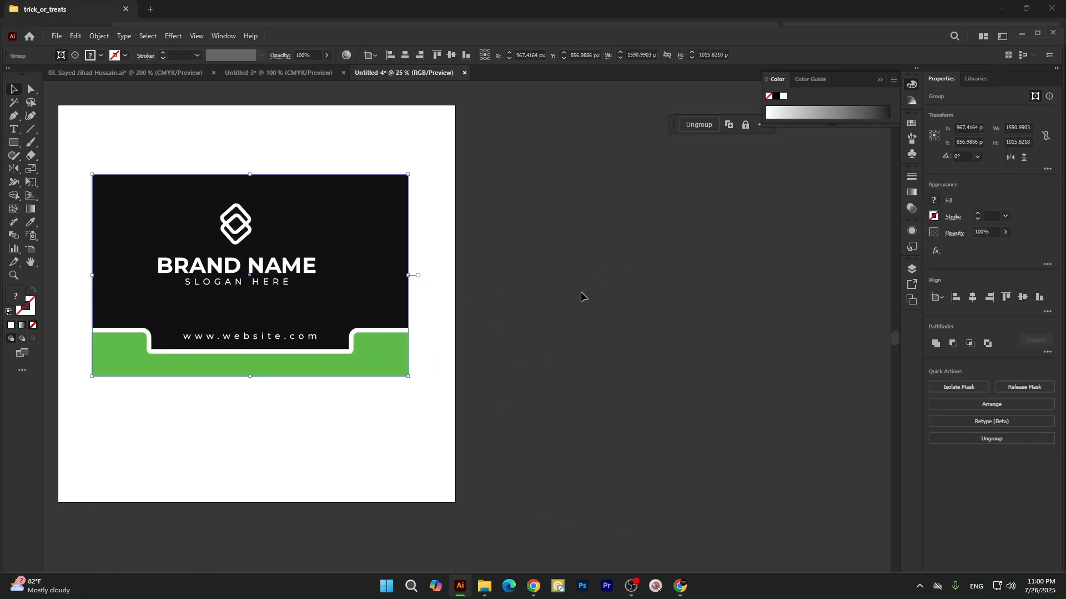
click(581, 295)
click(409, 295)
click(180, 38)
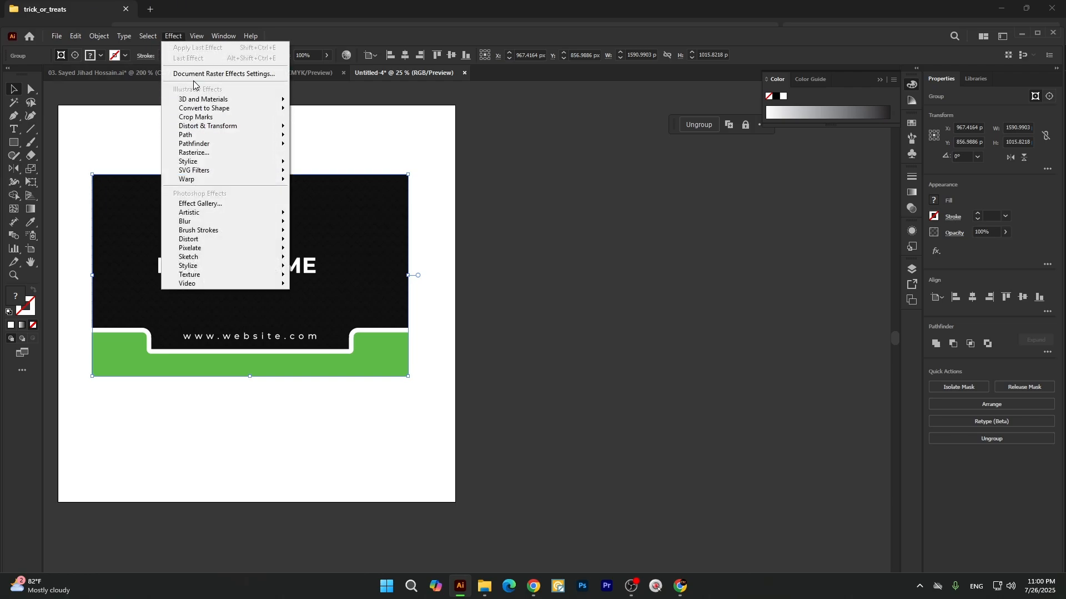
click(174, 36)
click(174, 37)
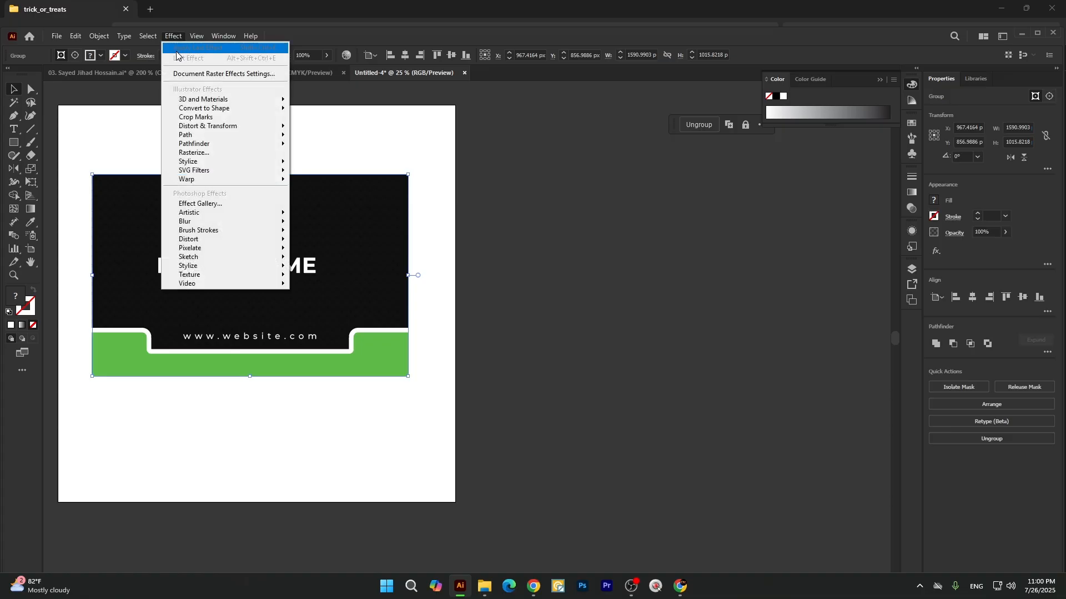
mouse_move(189, 164)
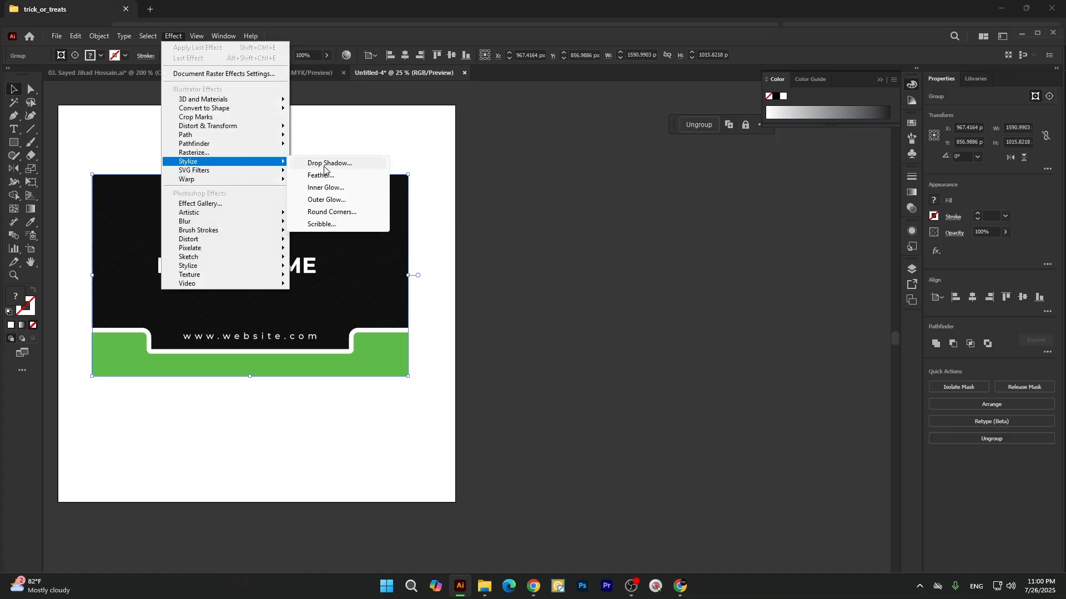
click(344, 167)
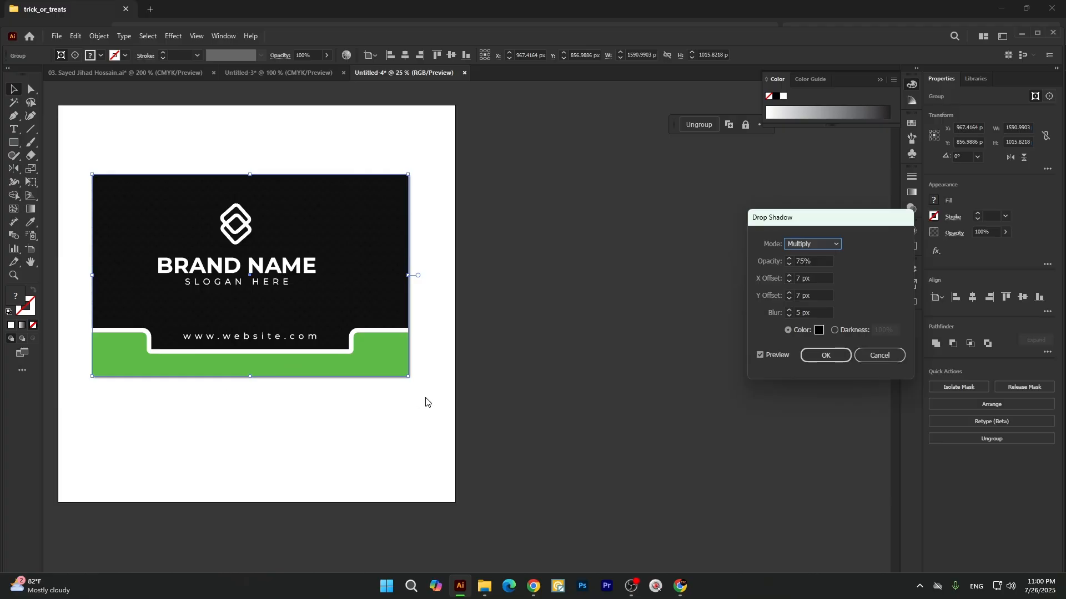
click(796, 279)
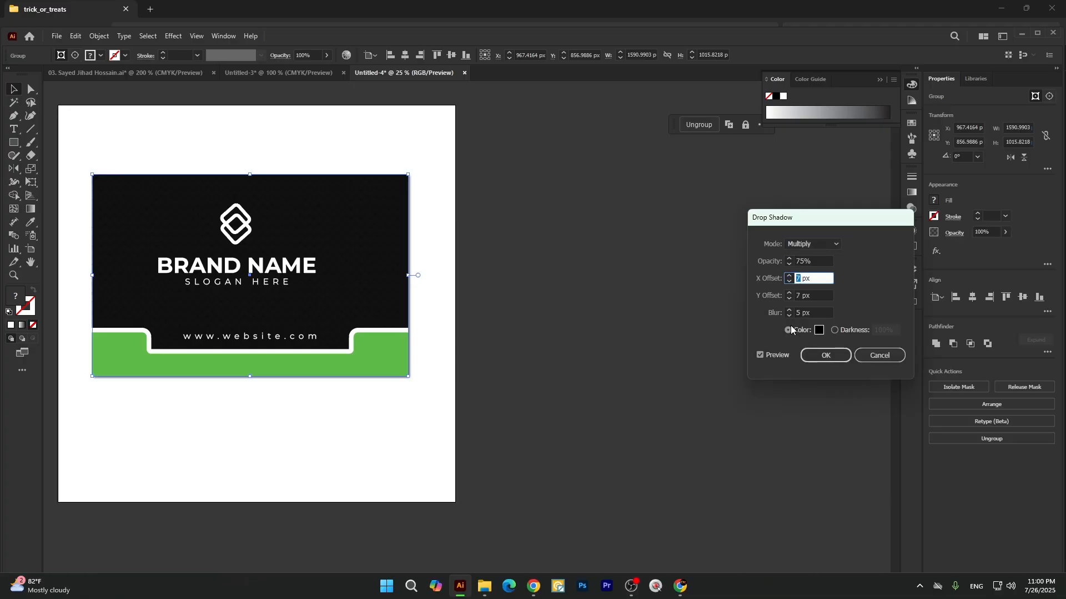
key(Up)
key(Up)
key(Up)
key(Up)
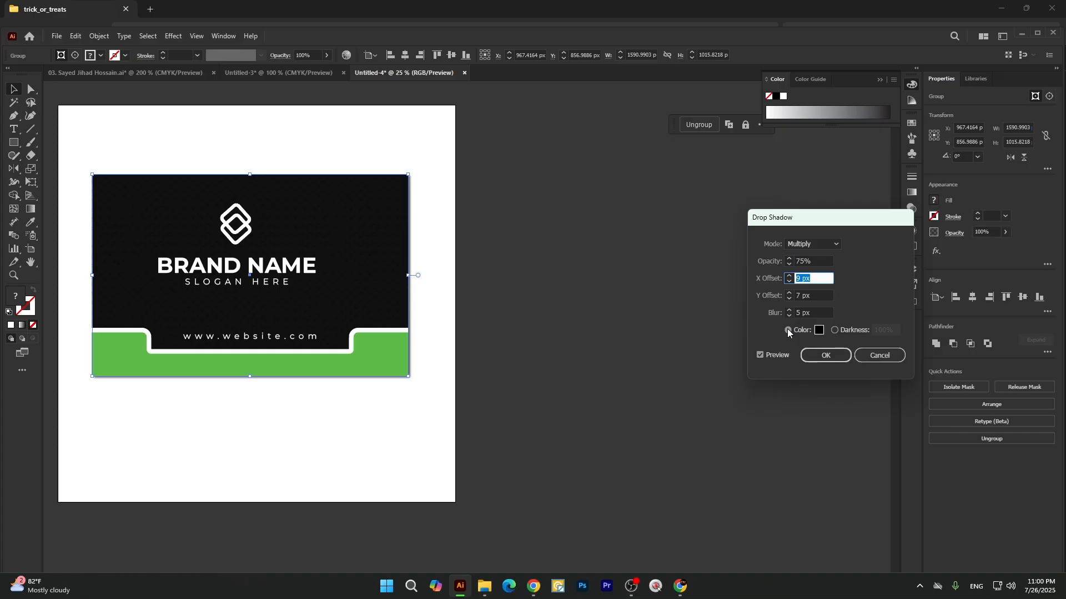
key(Up)
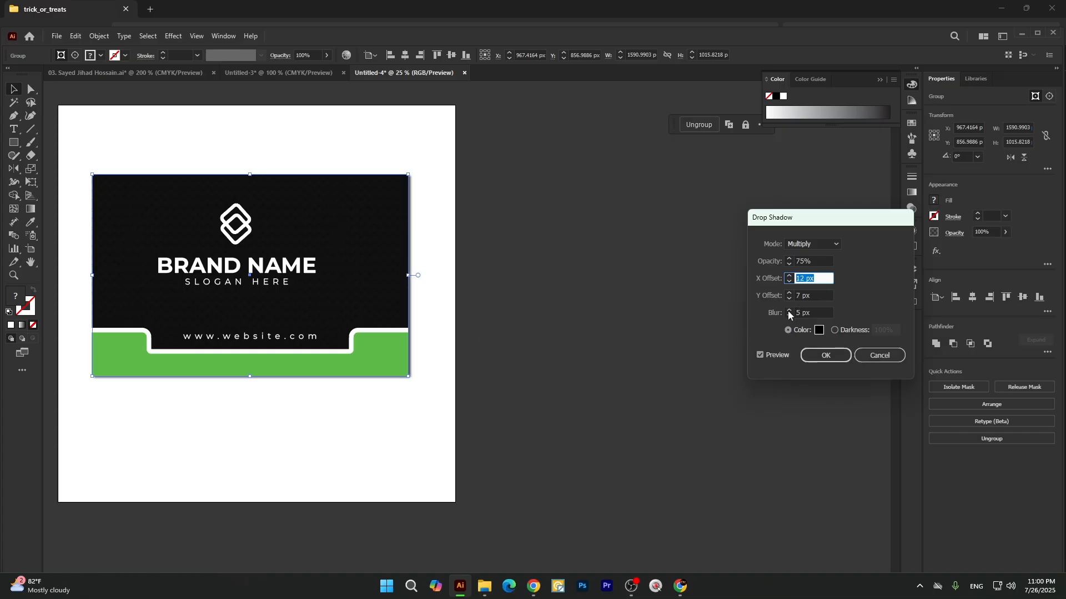
key(Up)
key(Up)
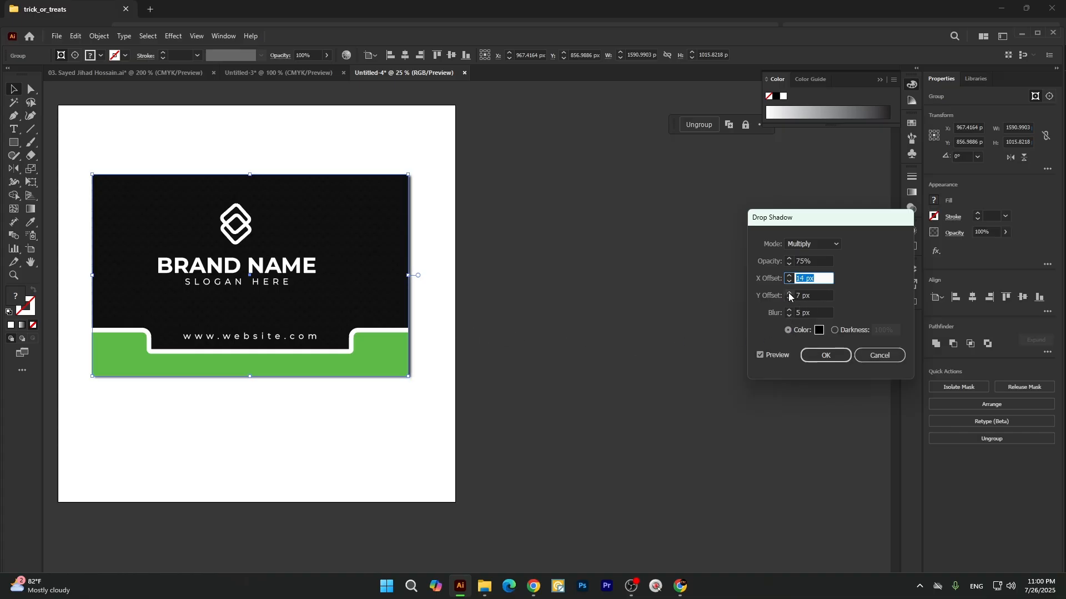
Preview the drop shadow with a Y offset of 11 px, and discard the effect.
click(789, 294)
click(790, 293)
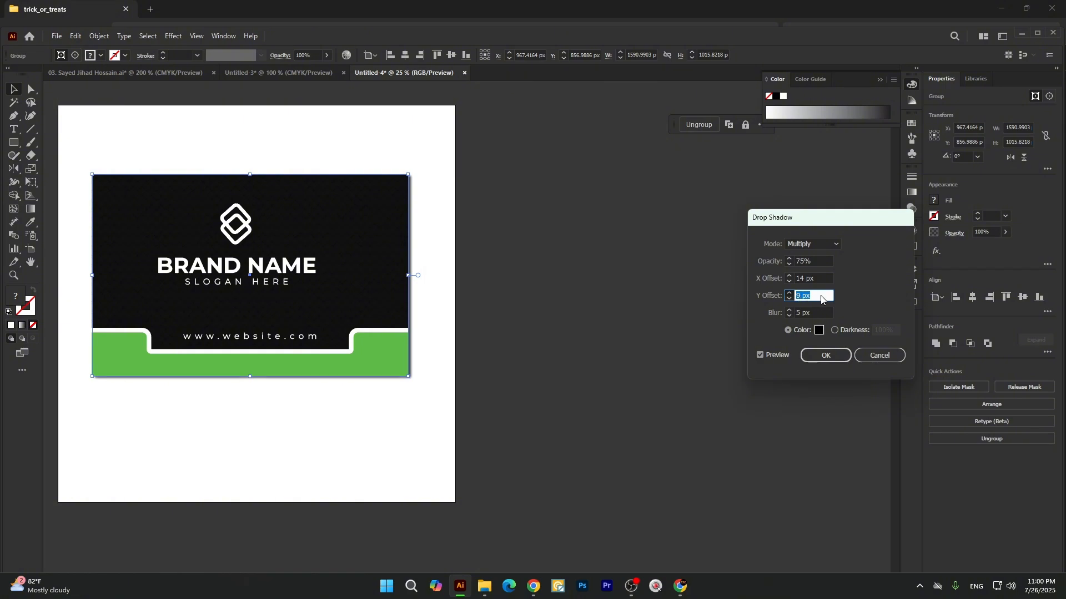
key(Up)
key(Up)
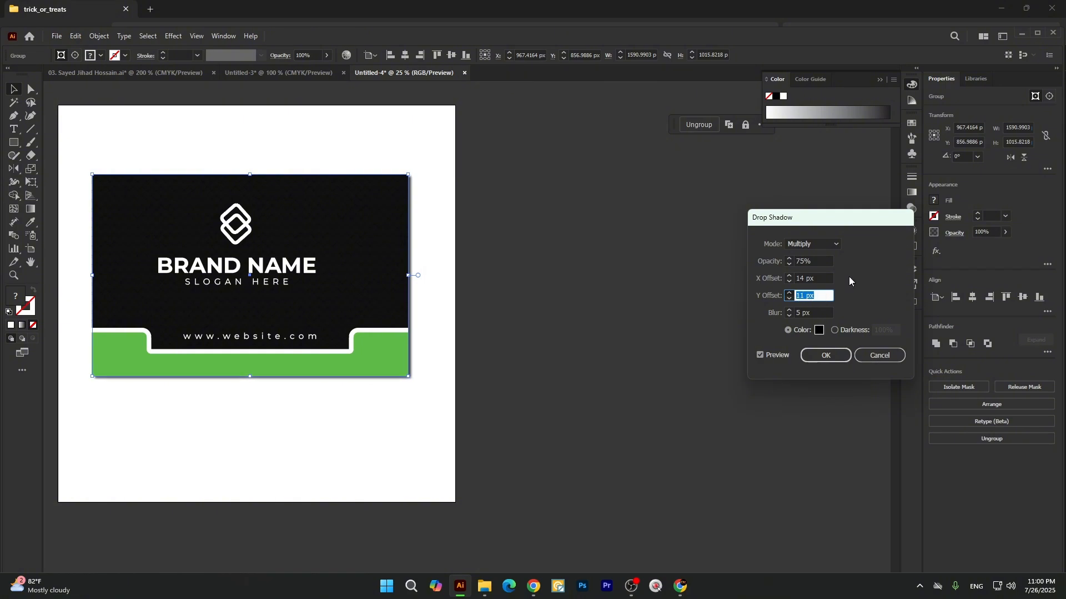
click(878, 356)
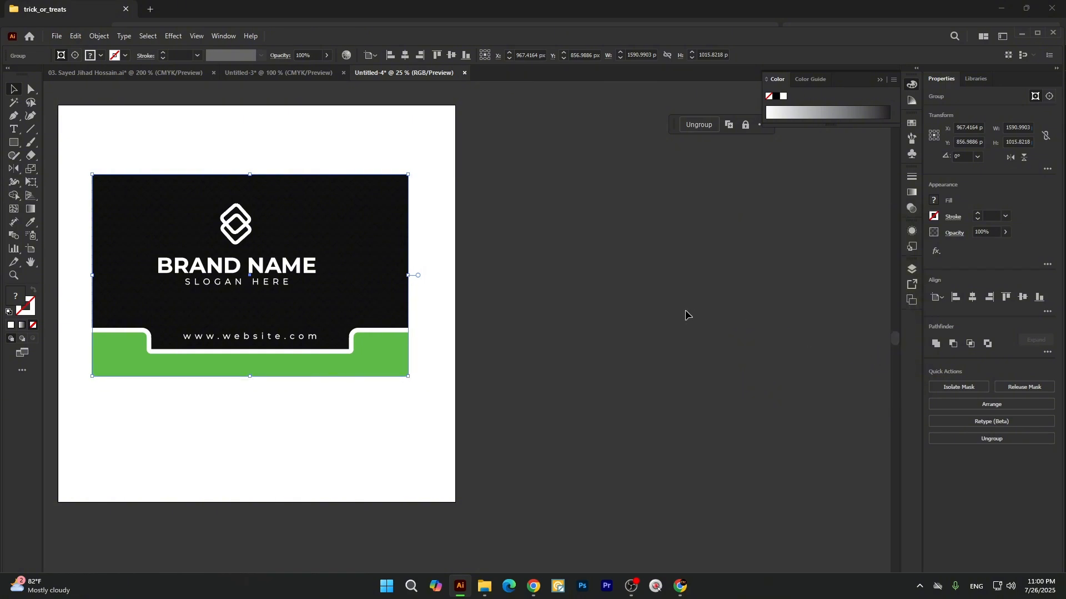
Try a Multiply drop shadow on the front card group, raising its Y offset to 25 px, and discard the effect.
click(173, 36)
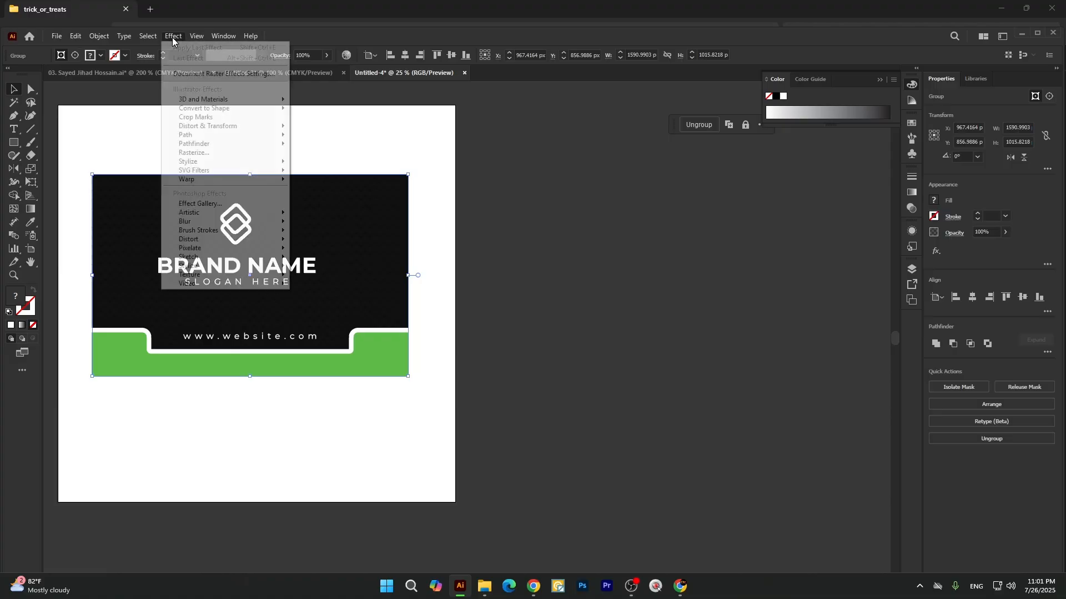
mouse_move(192, 165)
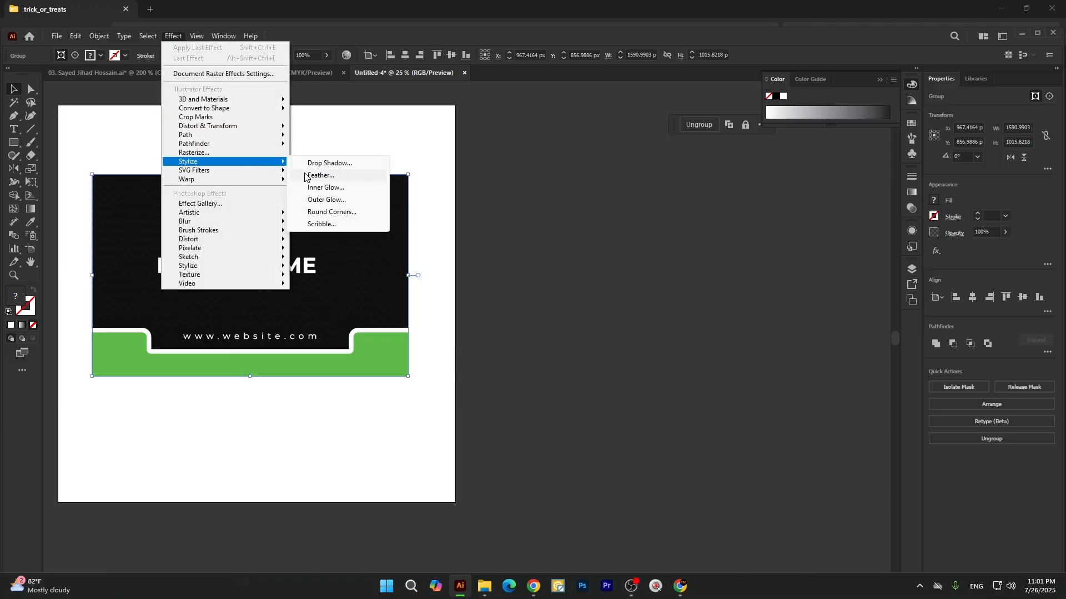
click(327, 163)
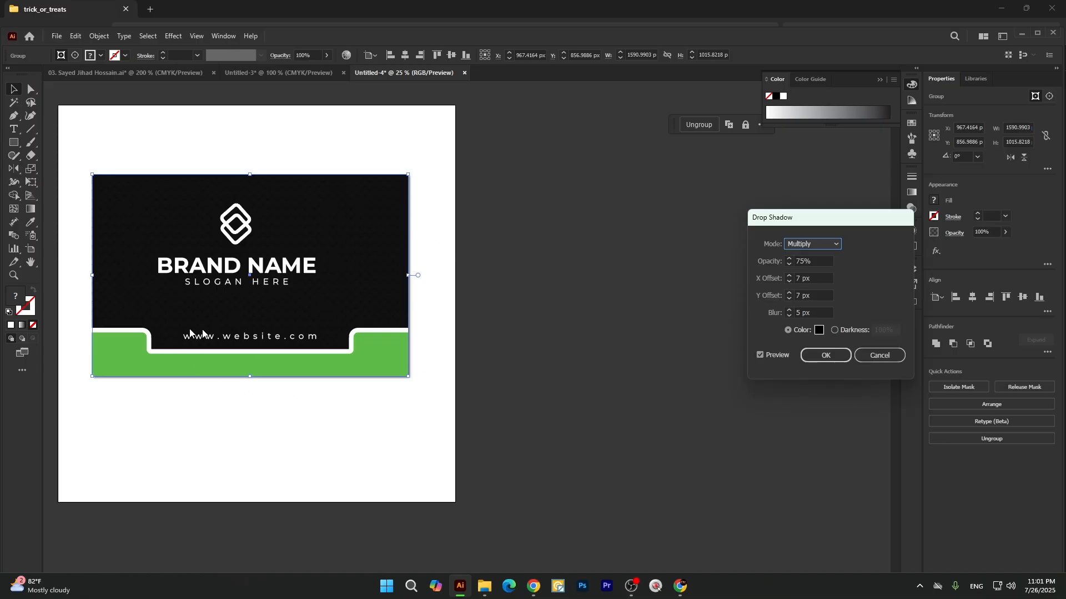
click(790, 293)
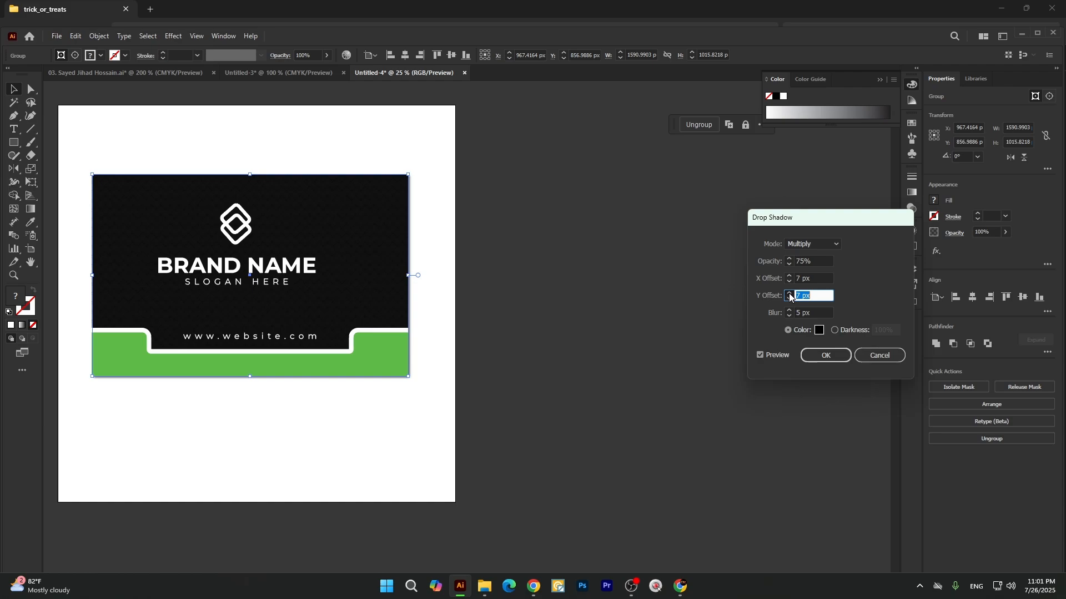
click(790, 294)
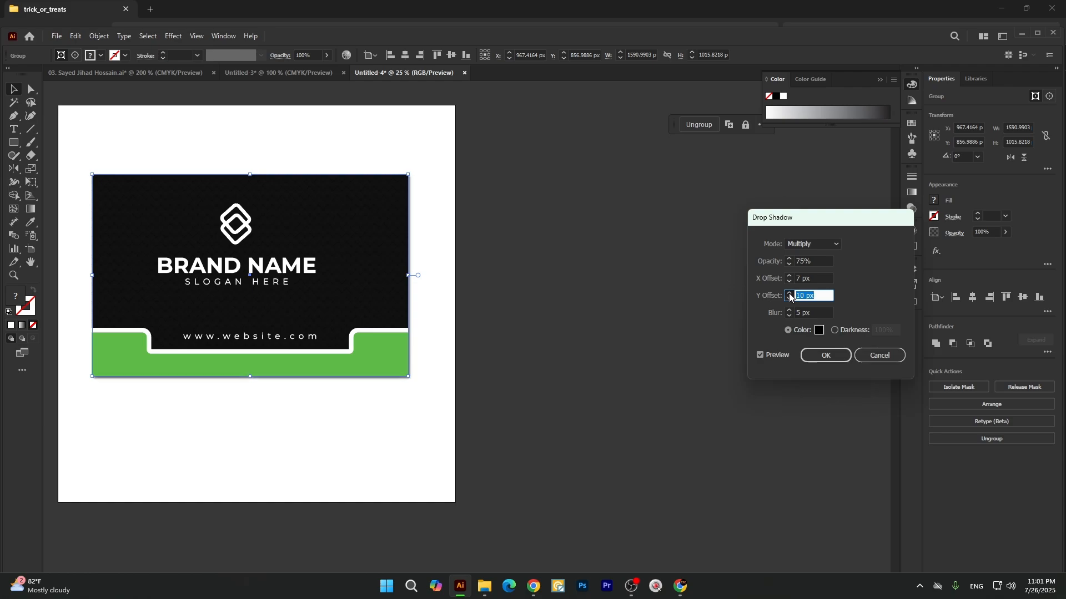
click(790, 294)
click(790, 294)
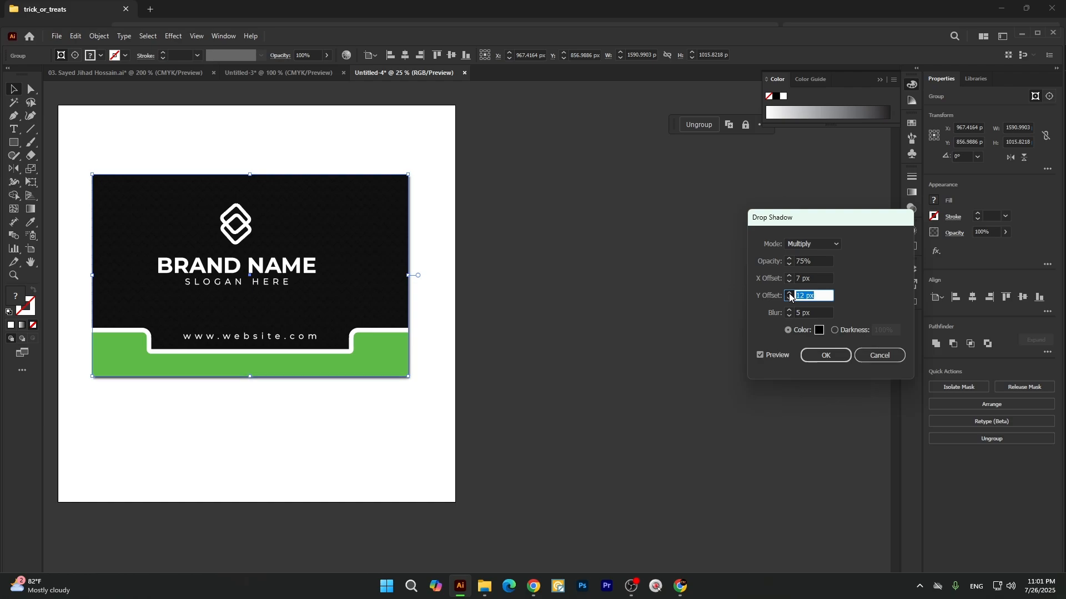
click(790, 294)
click(790, 294)
key(Up)
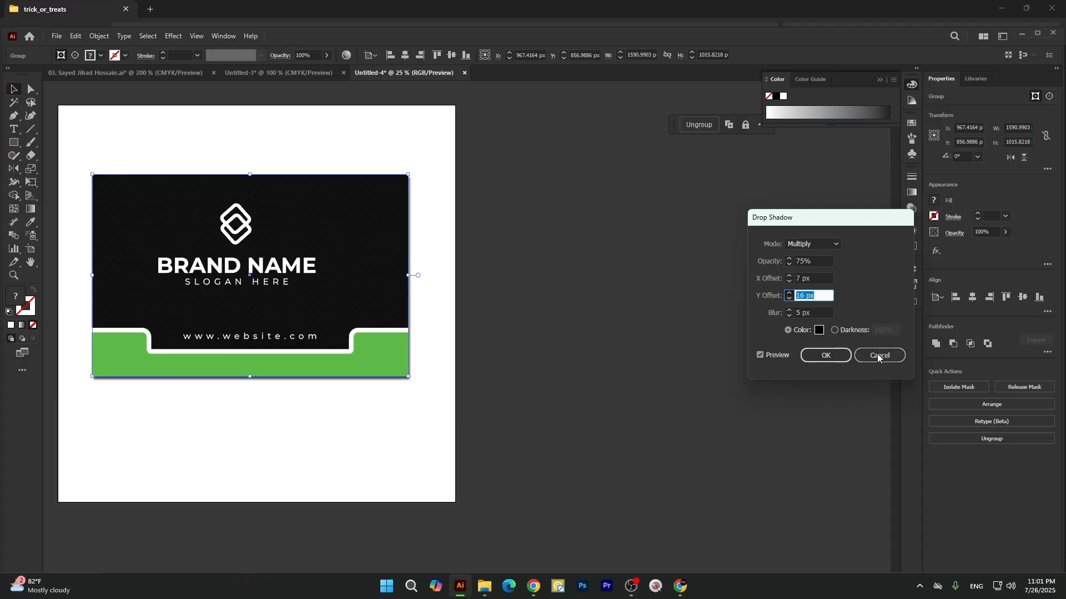
key(Up)
key(Up)
key(Up)
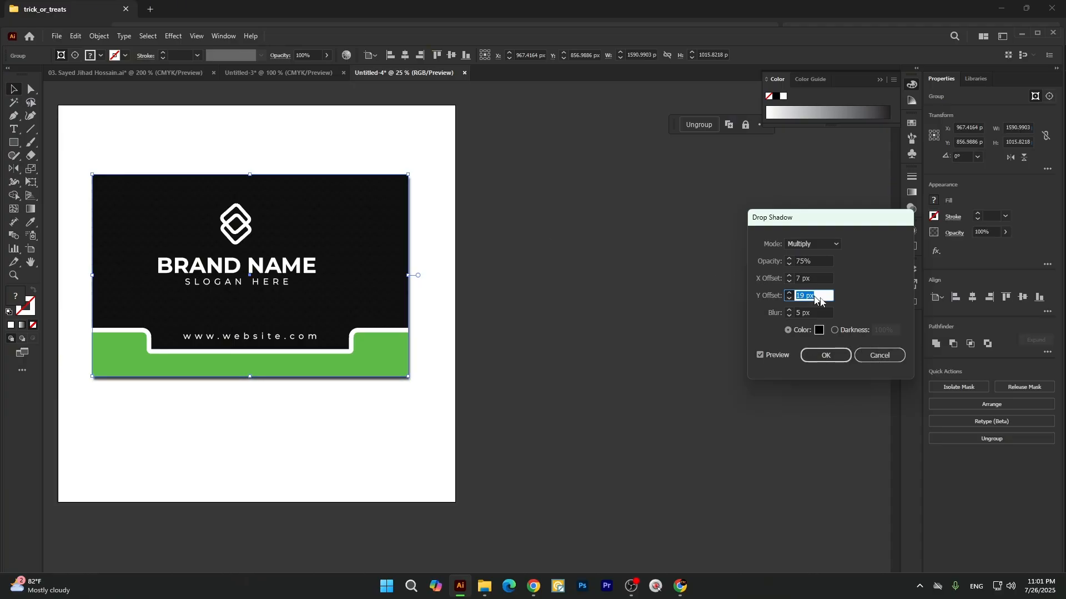
key(Up)
key(Up)
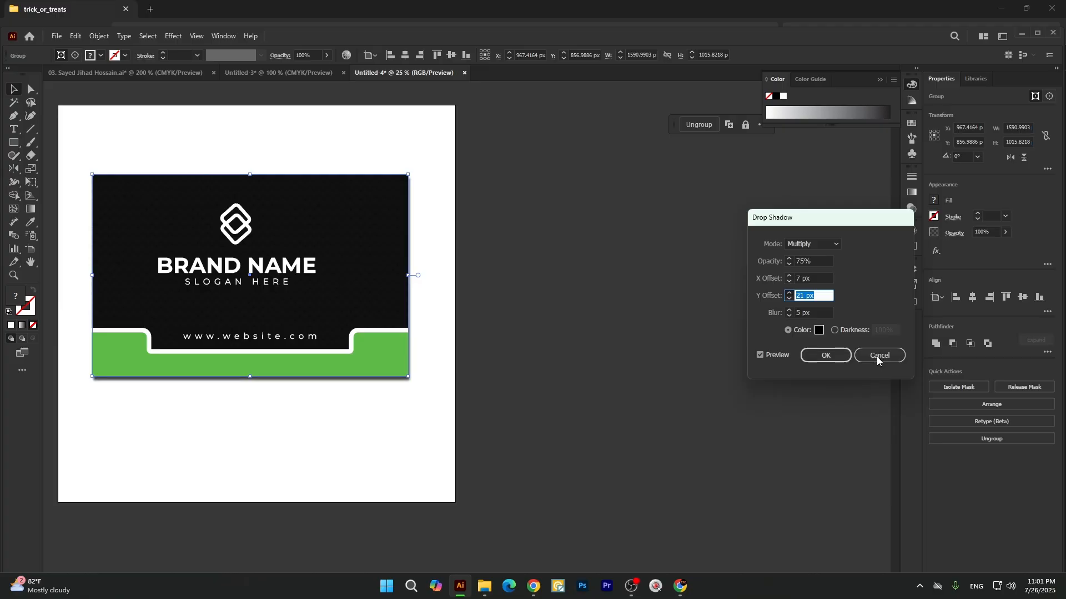
key(Up)
key(Up)
key(Up)
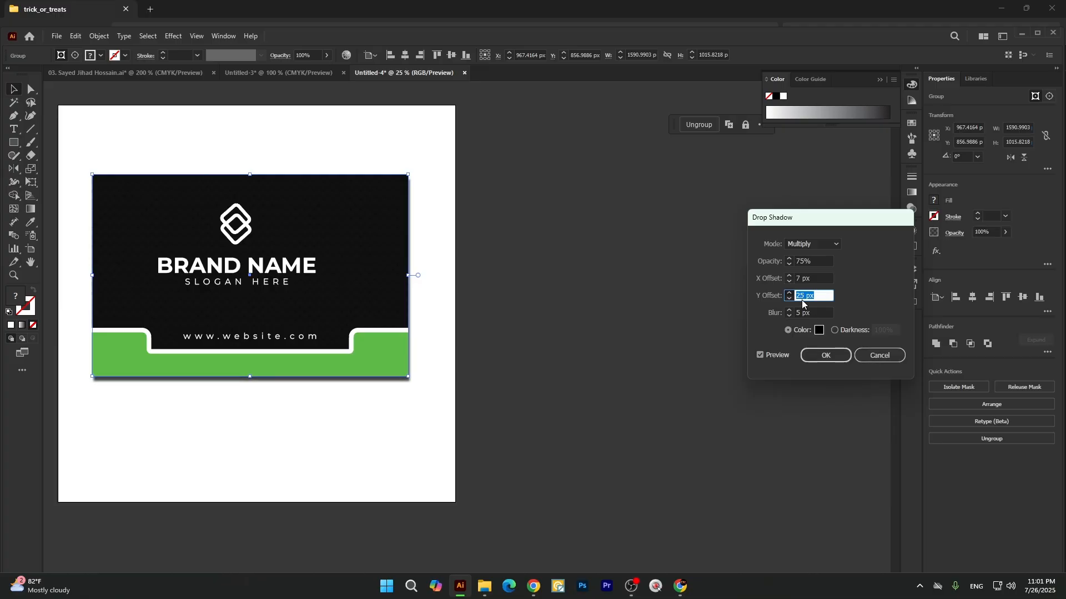
key(Return)
click(429, 386)
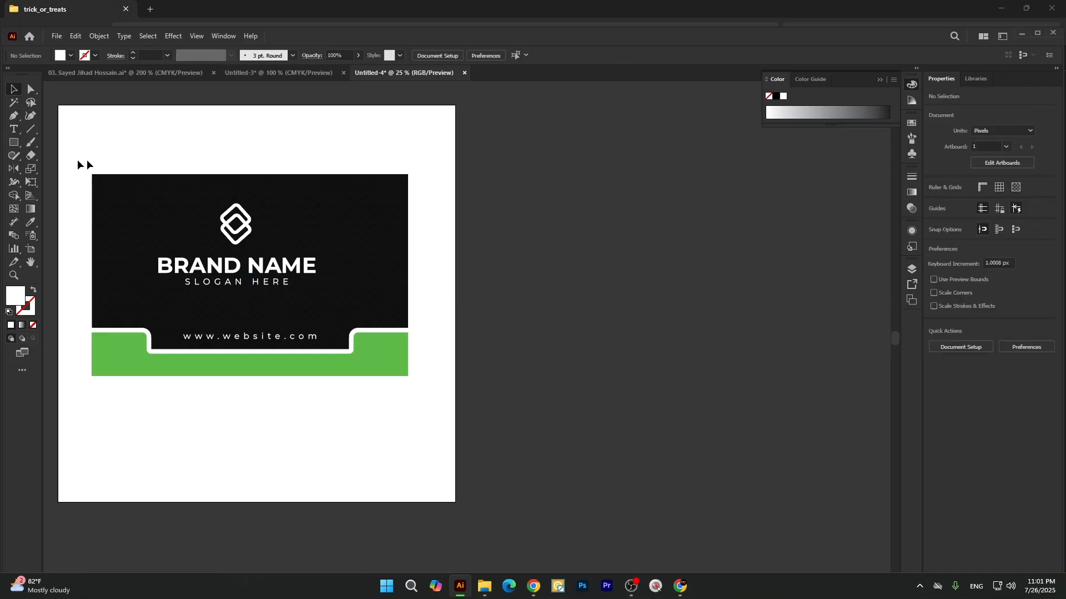
Rasterize the front card group in RGB at High (300 ppi) with a white background.
scroll(302, 191, down, 1)
click(295, 207)
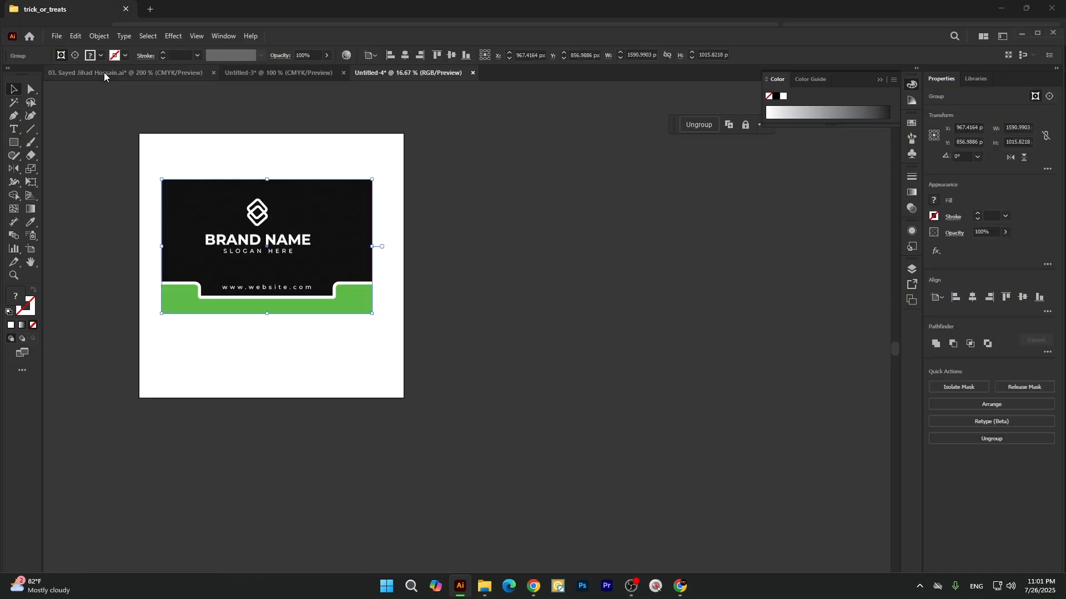
click(96, 37)
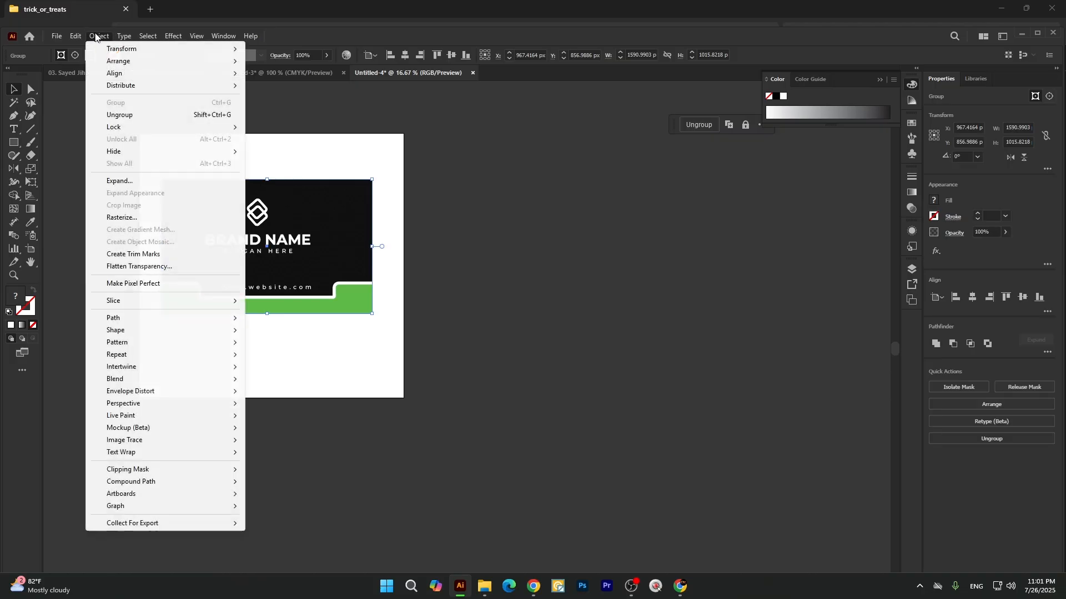
click(121, 217)
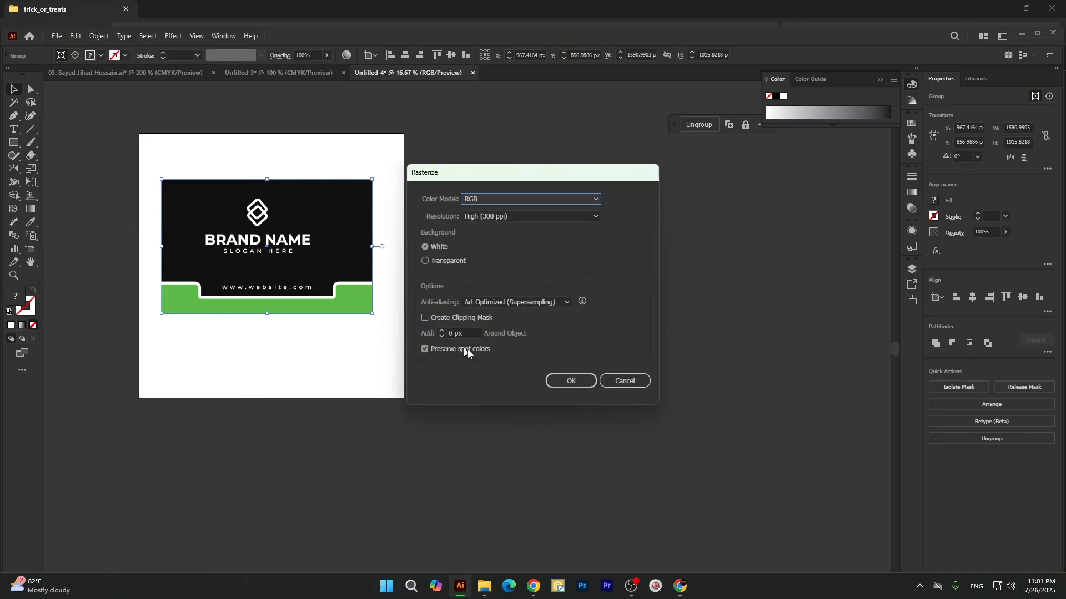
click(568, 381)
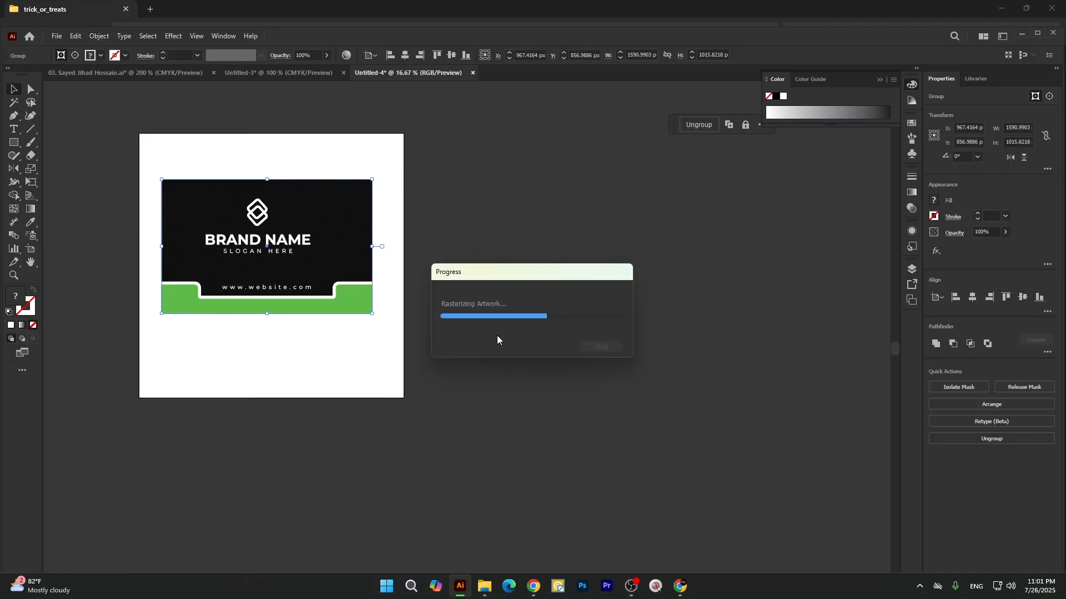
click(477, 248)
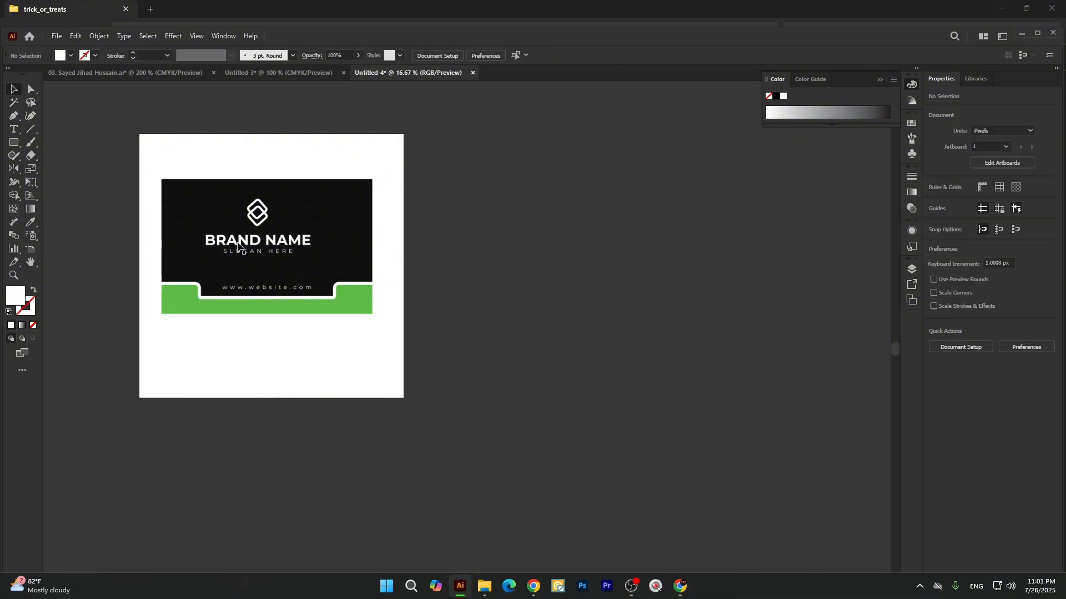
Move the rasterized card off the artboard and draw a rectangle about 801 x 495 px mid-artboard, filled with the card's green.
drag(239, 247, 634, 268)
drag(14, 143, 66, 143)
drag(229, 213, 335, 278)
key(i)
click(569, 313)
key(v)
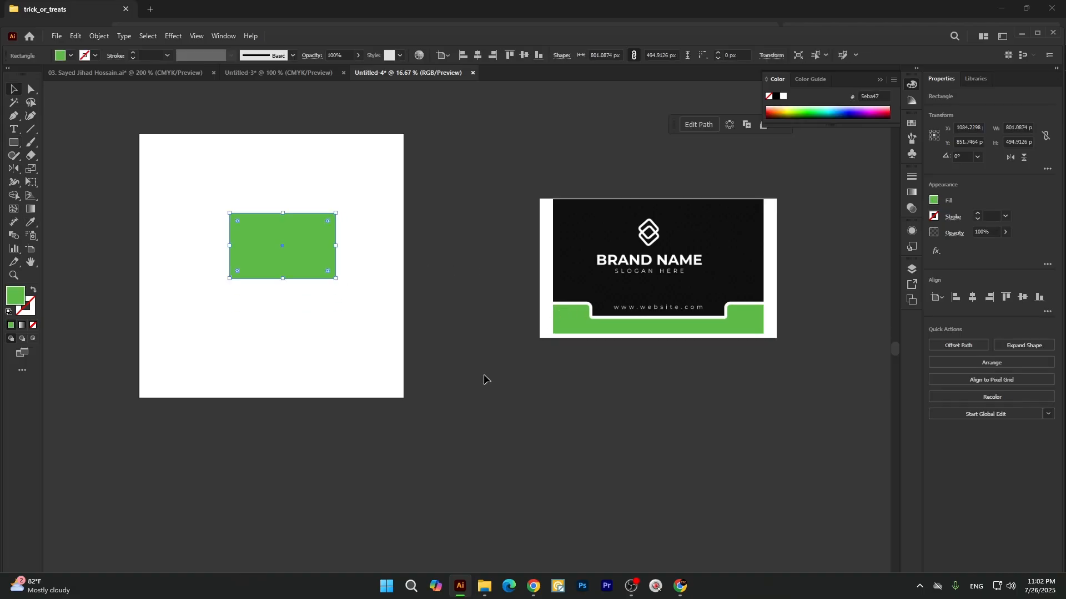
click(484, 375)
mouse_move(246, 243)
mouse_down()
mouse_move(207, 252)
mouse_move(258, 230)
mouse_move(247, 241)
mouse_up()
click(174, 36)
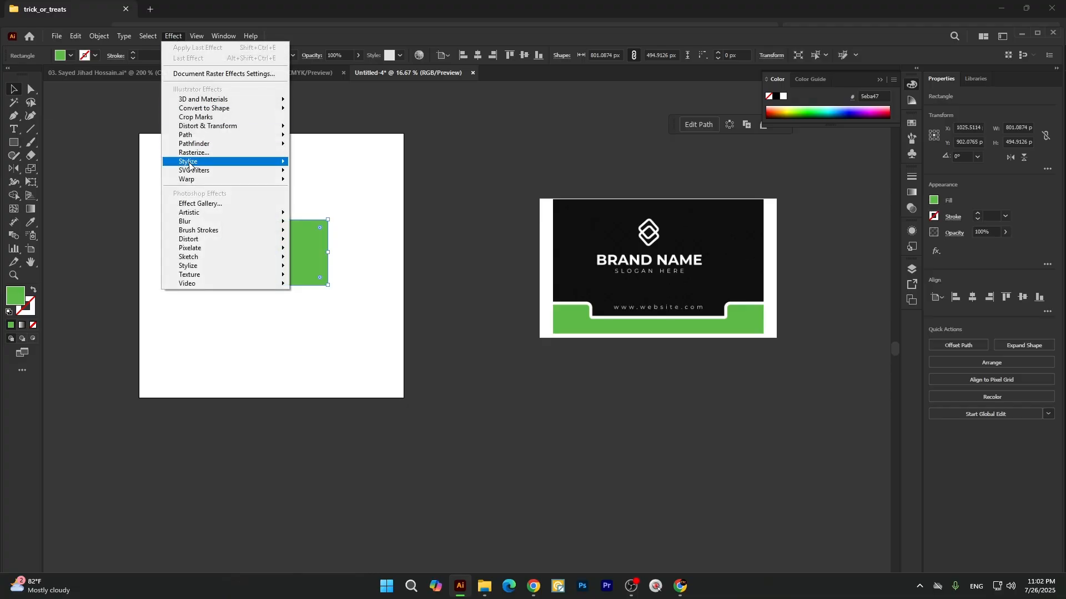
mouse_move(195, 166)
click(326, 162)
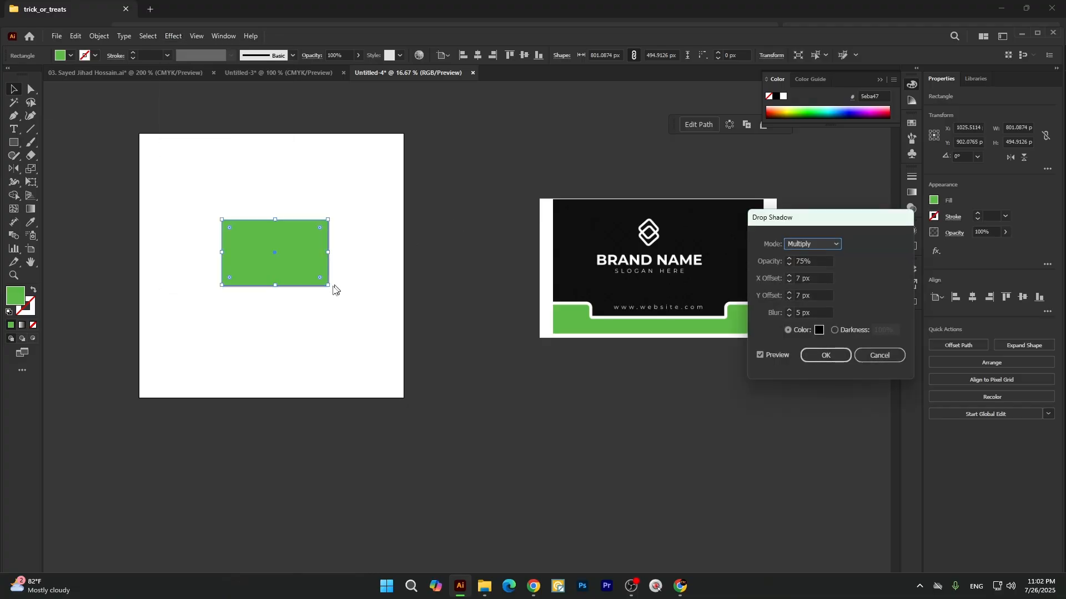
click(887, 357)
Preview a Multiply drop shadow on the green rectangle, raising the Y offset to 26 px and lowering it to -29 px.
scroll(272, 270, up, 1)
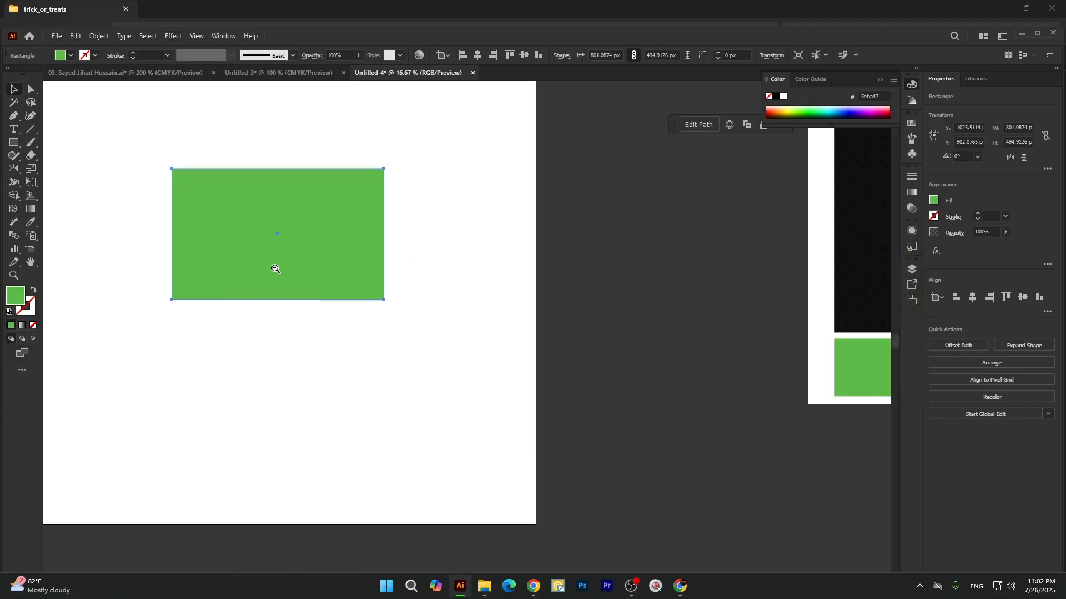
click(181, 38)
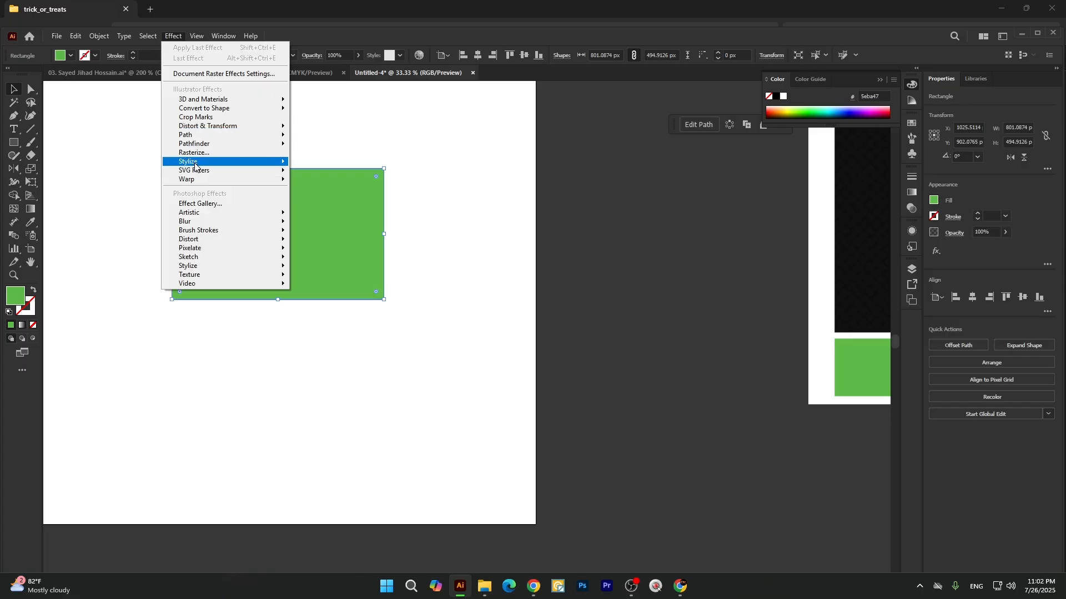
mouse_move(239, 160)
click(341, 165)
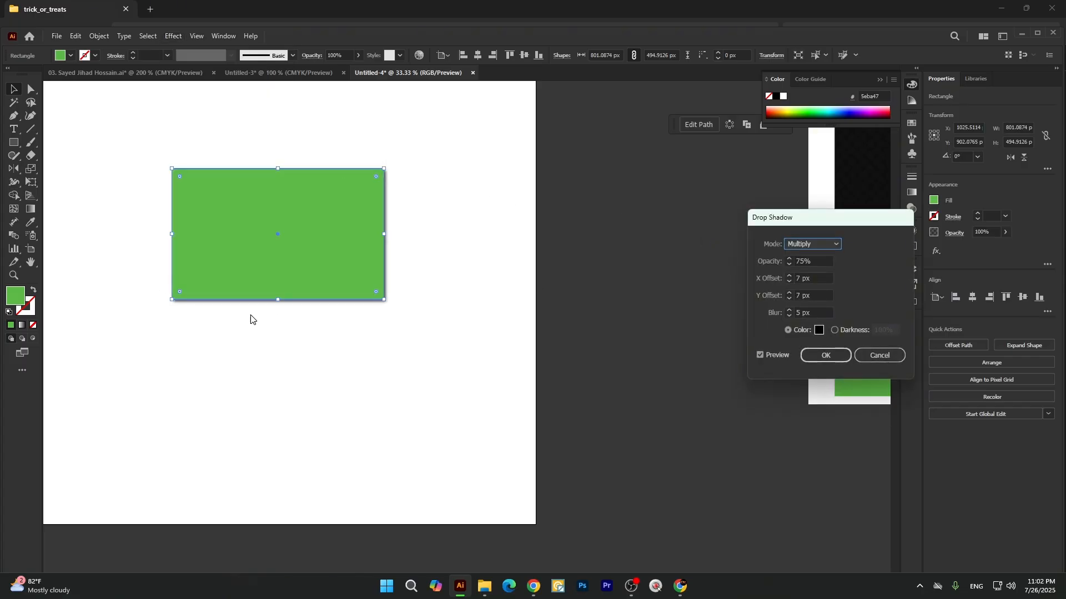
click(790, 292)
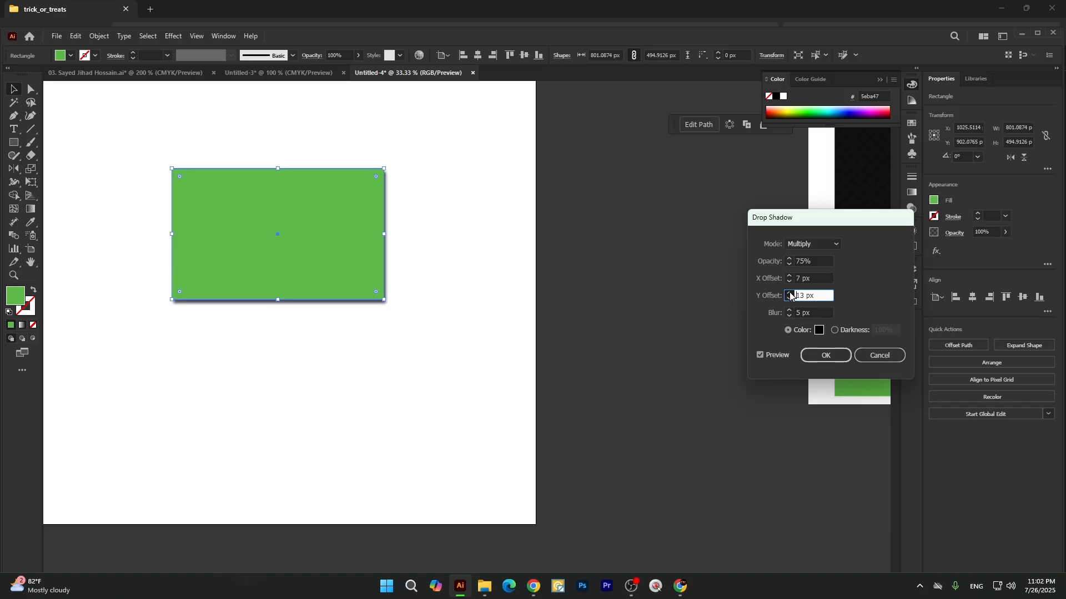
click(790, 292)
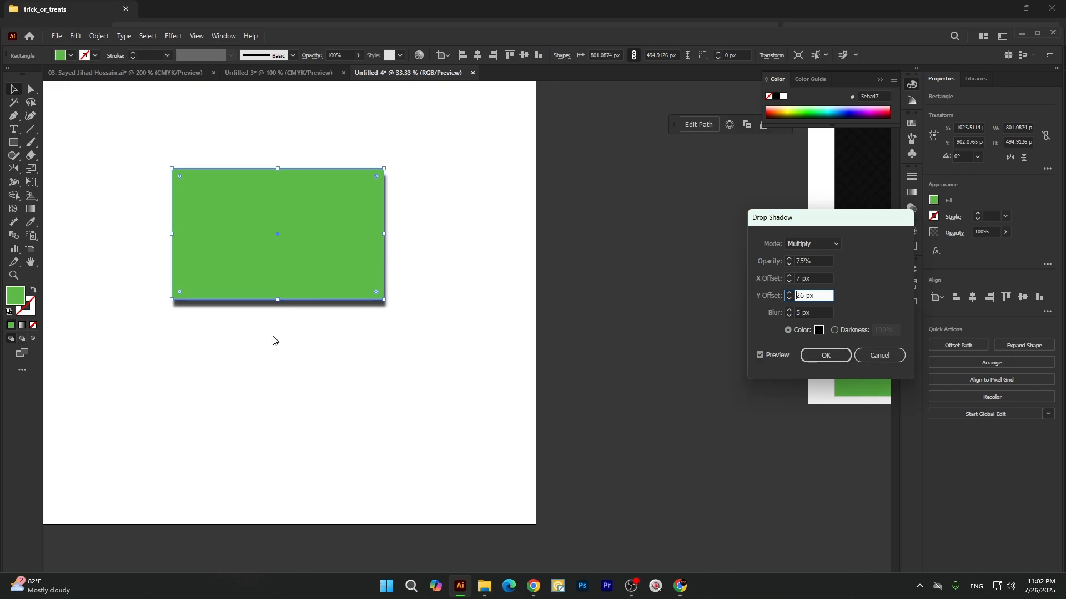
shift+click(791, 300)
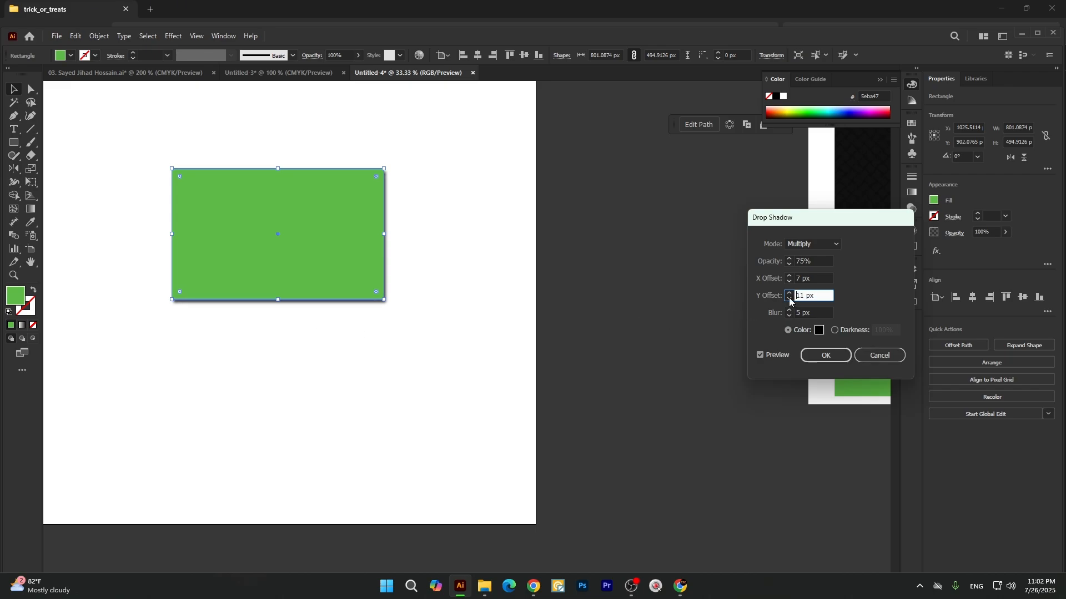
shift+click(791, 300)
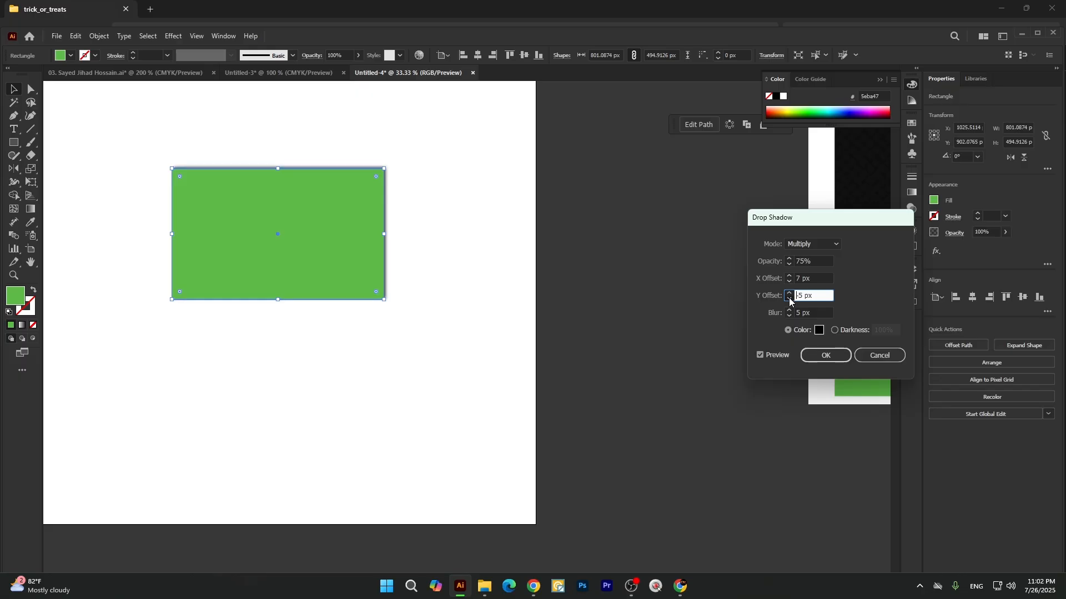
shift+click(791, 301)
shift+click(791, 300)
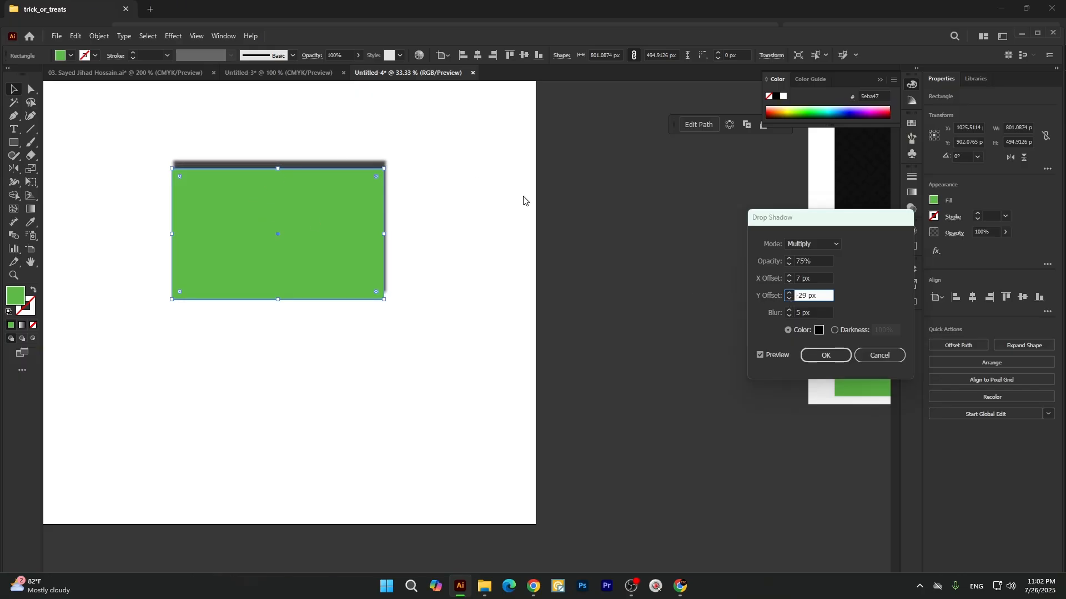
Preview the rectangle's shadow with X offsets of 29 px and -19 px, and discard the effect.
click(790, 276)
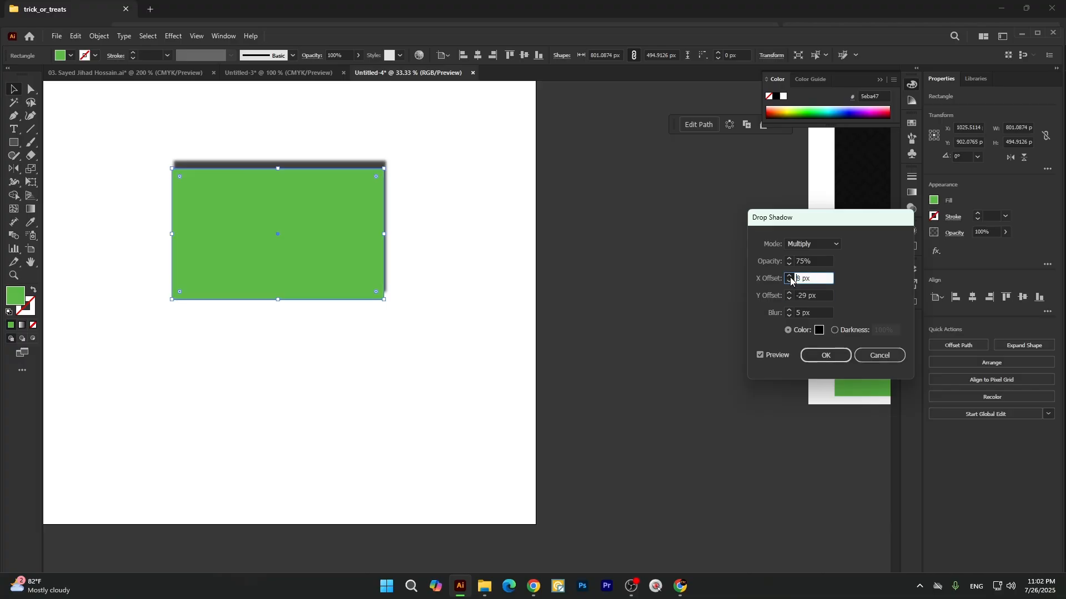
click(790, 276)
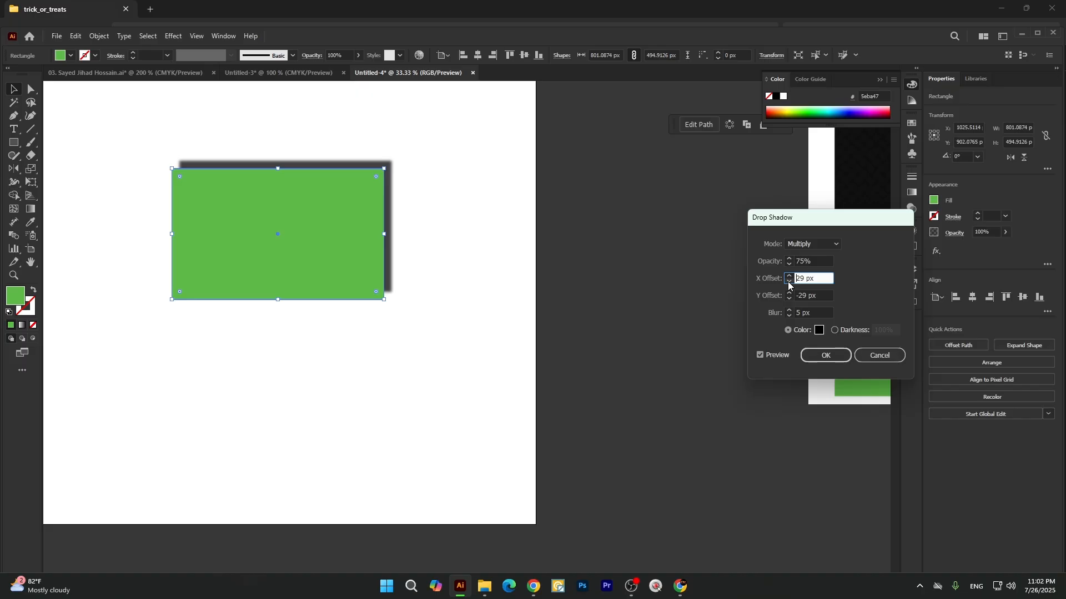
click(788, 283)
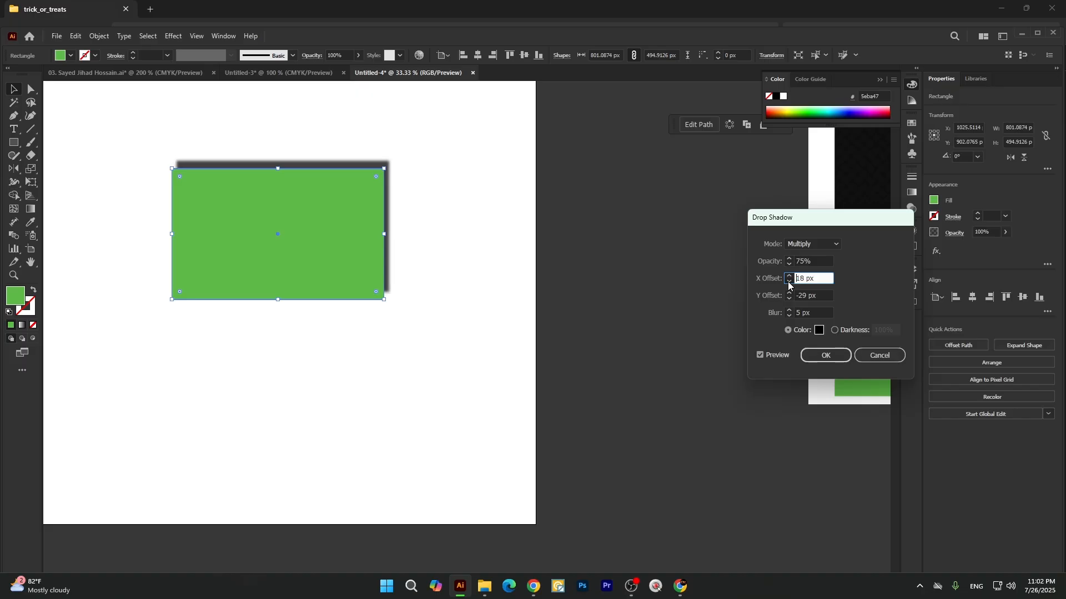
click(789, 283)
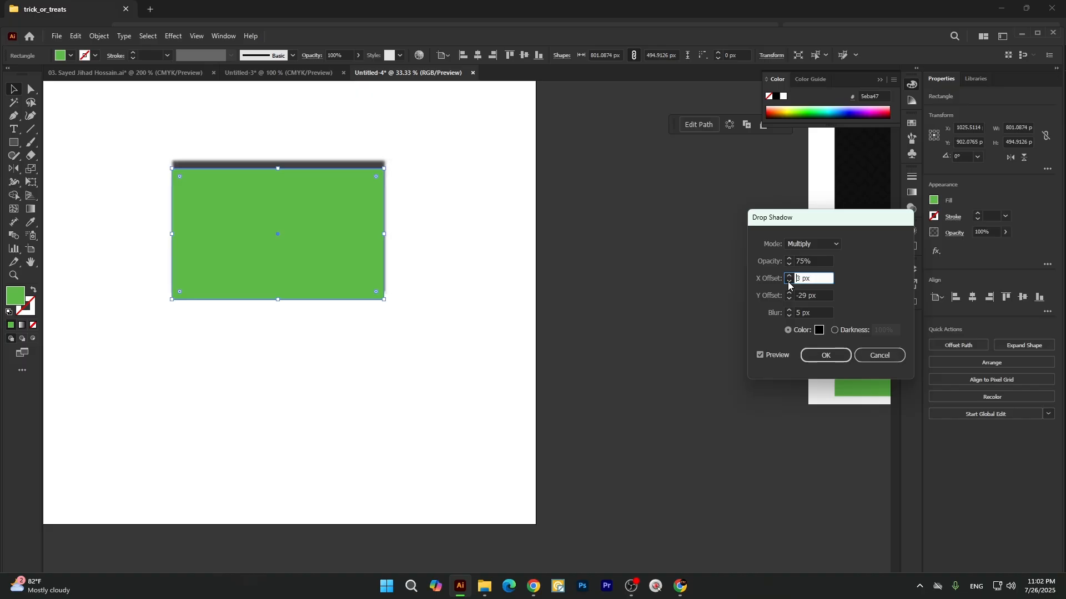
click(789, 283)
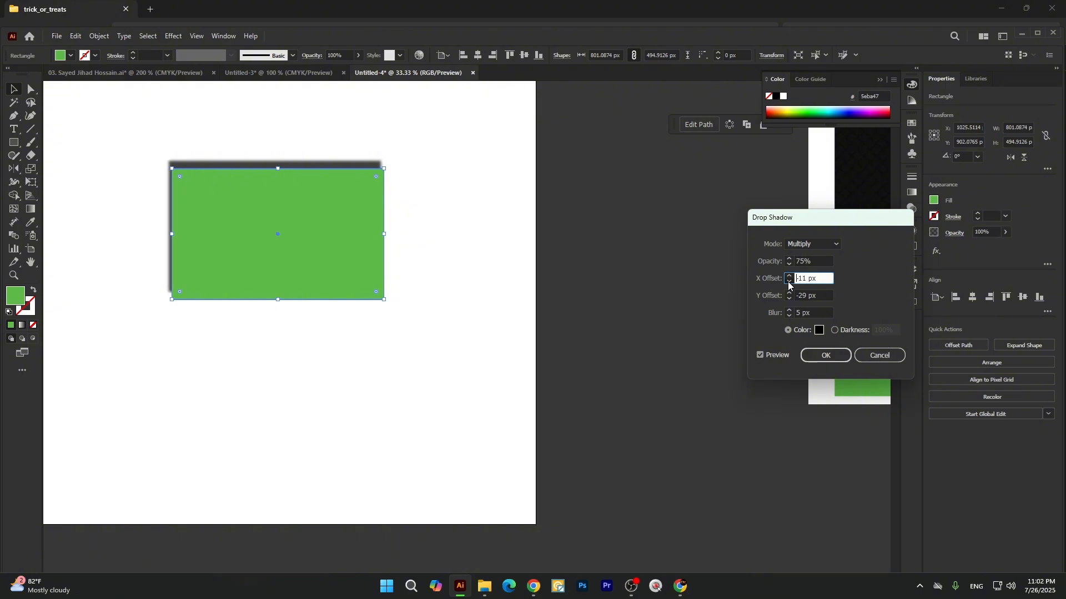
click(789, 283)
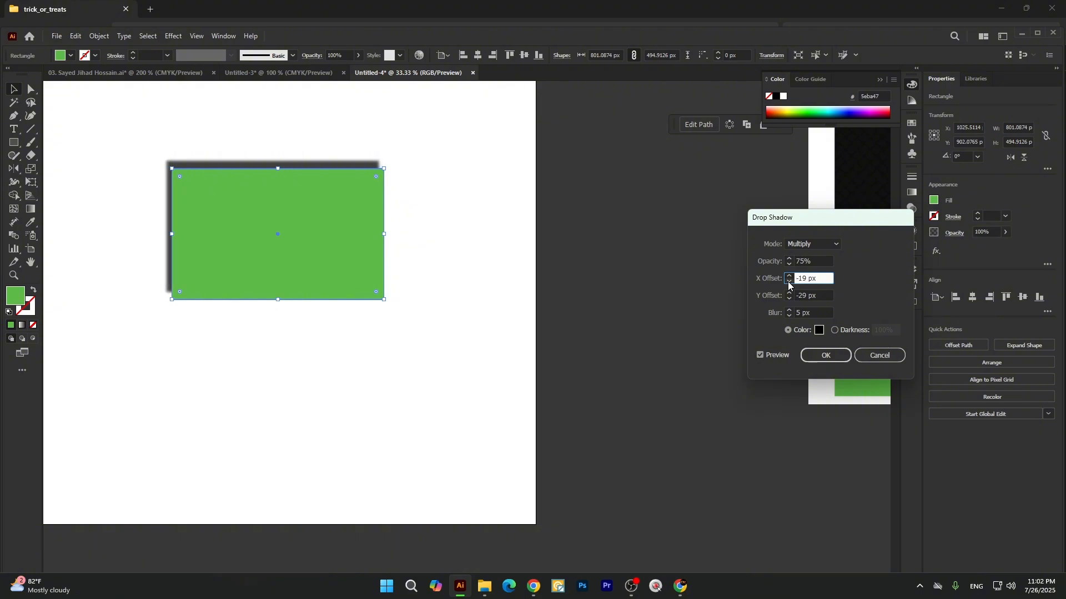
click(878, 356)
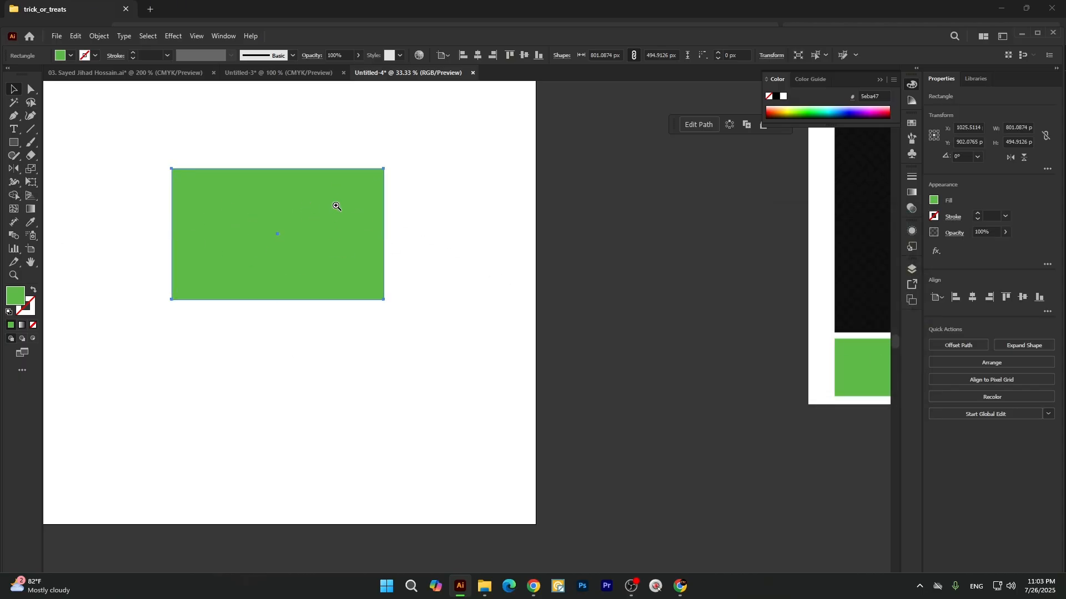
scroll(311, 208, down, 2)
scroll(277, 217, up, 1)
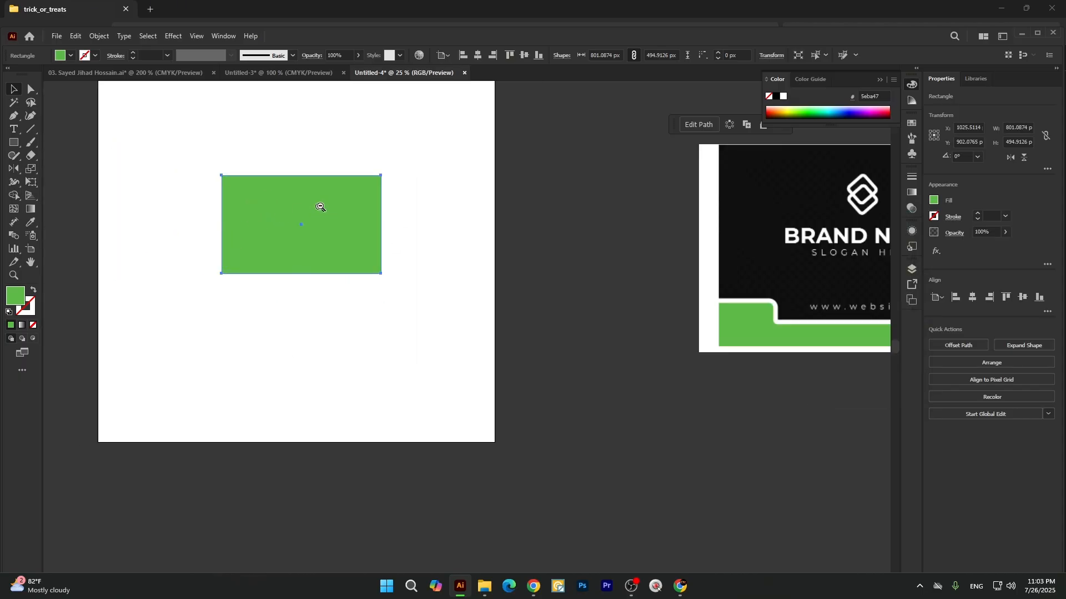
Move the green rectangle off the artboard and position the rasterized card image in the middle of the artboard.
scroll(328, 205, down, 1)
drag(331, 205, 727, 495)
drag(677, 275, 288, 271)
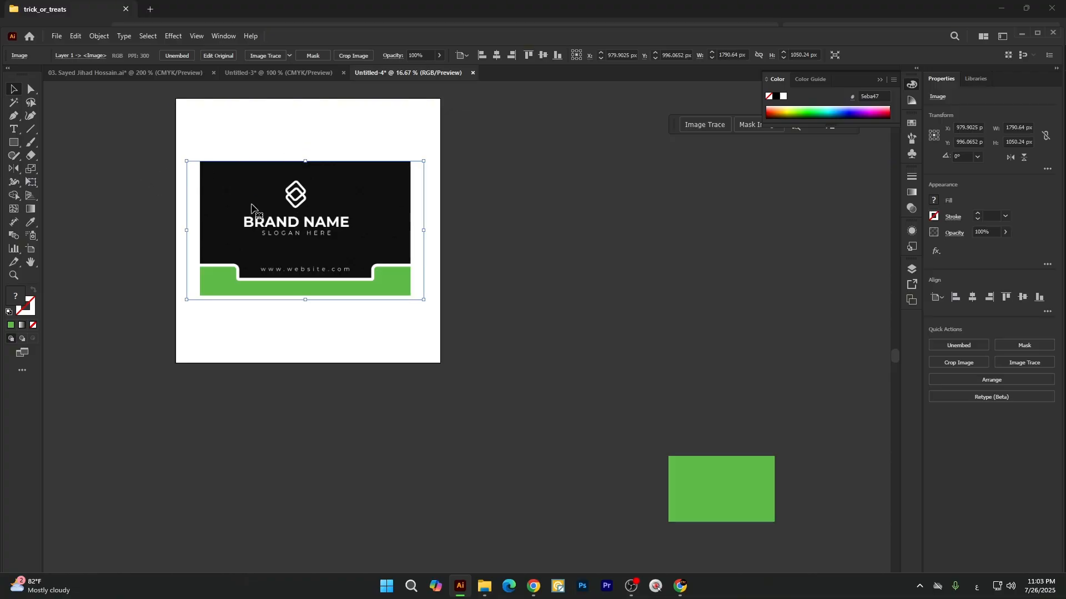
drag(257, 212, 250, 212)
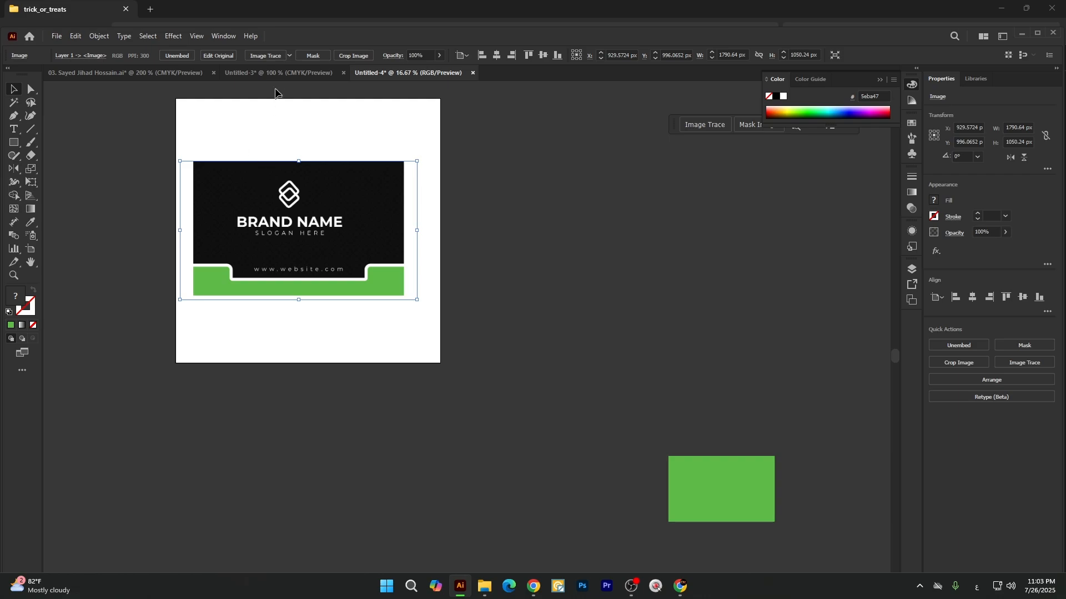
Switch to the Untitled-3 document and duplicate both the front and back cards directly below the originals.
click(306, 74)
key(ctrl+shift+v)
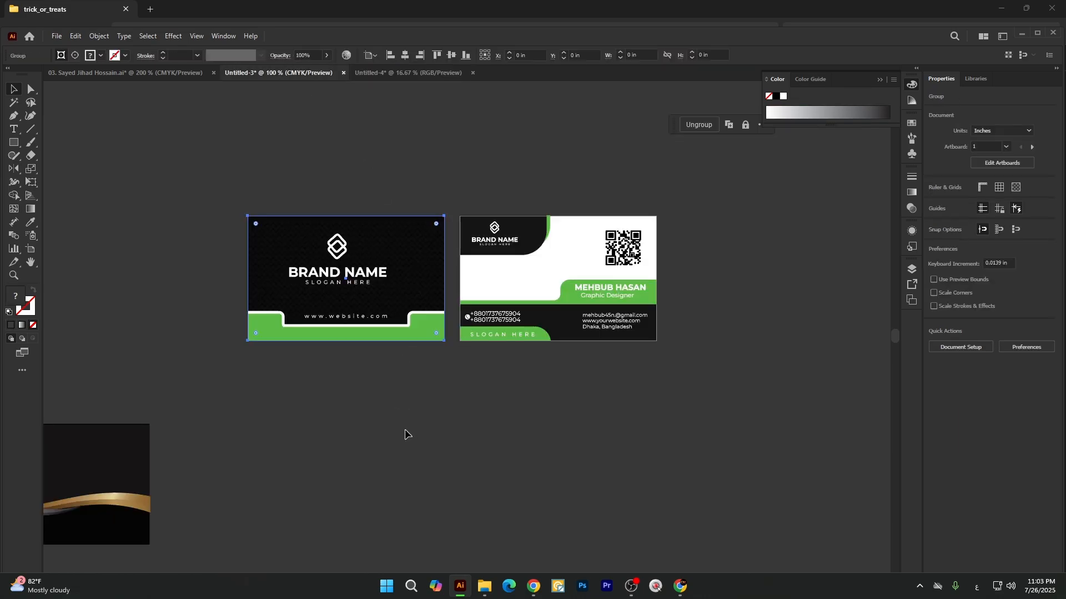
click(402, 427)
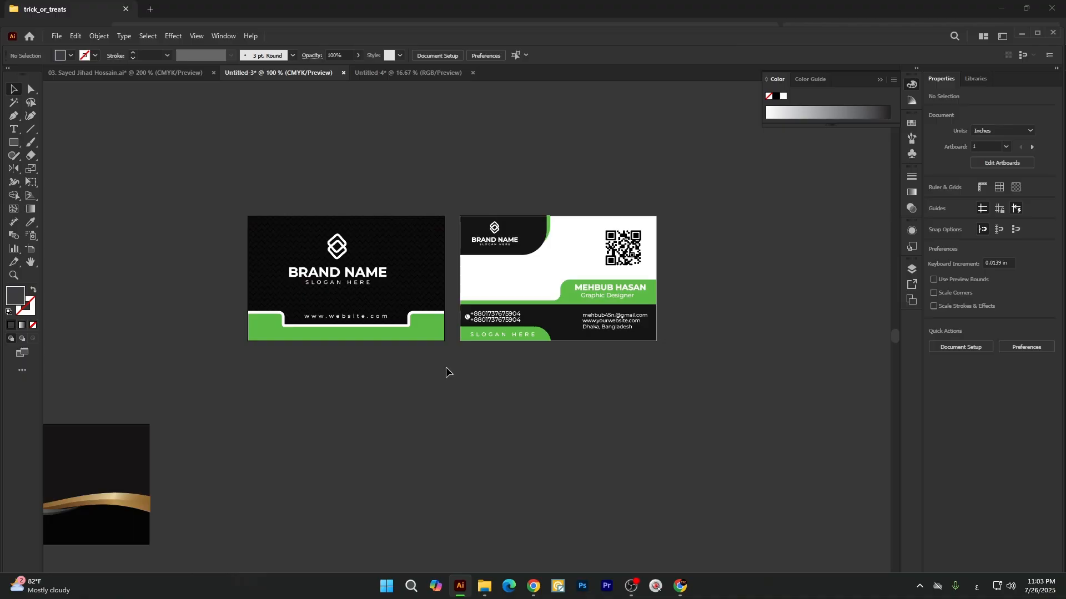
drag(203, 189, 681, 358)
scroll(634, 336, down, 3)
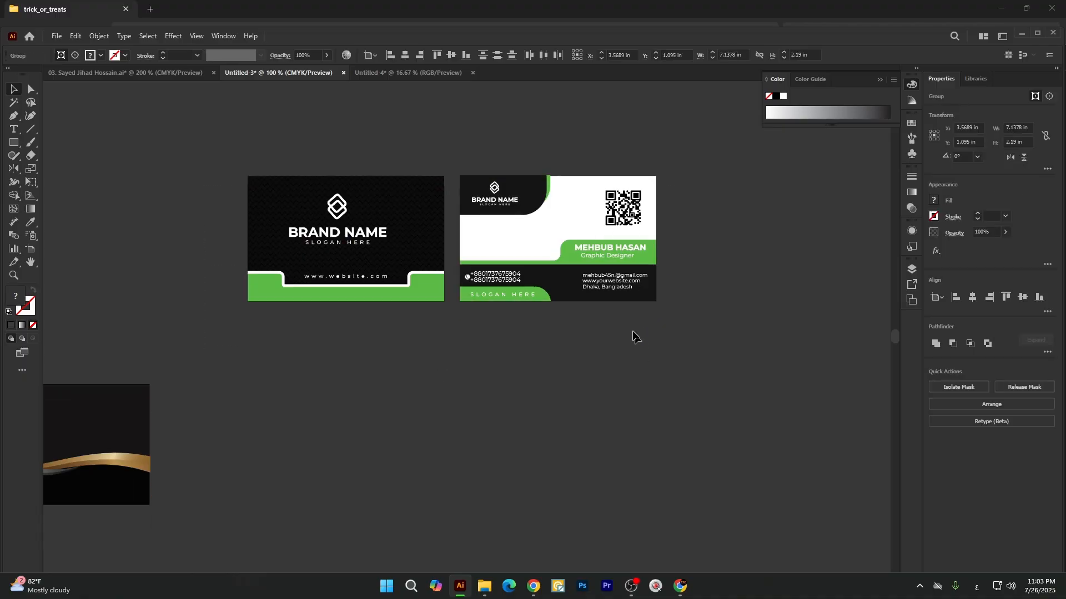
drag(614, 252, 614, 388)
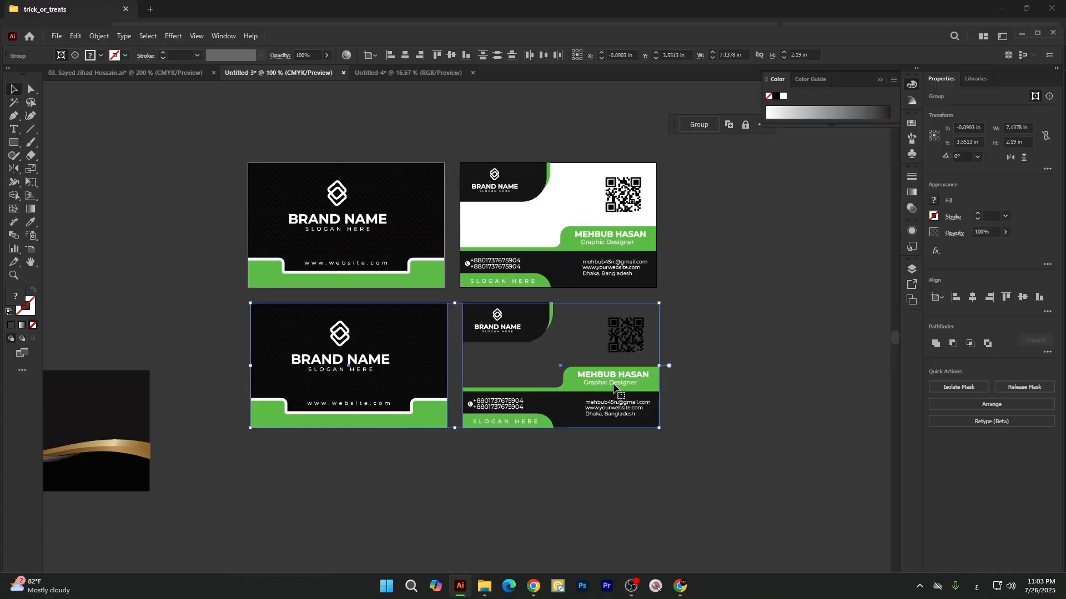
click(715, 413)
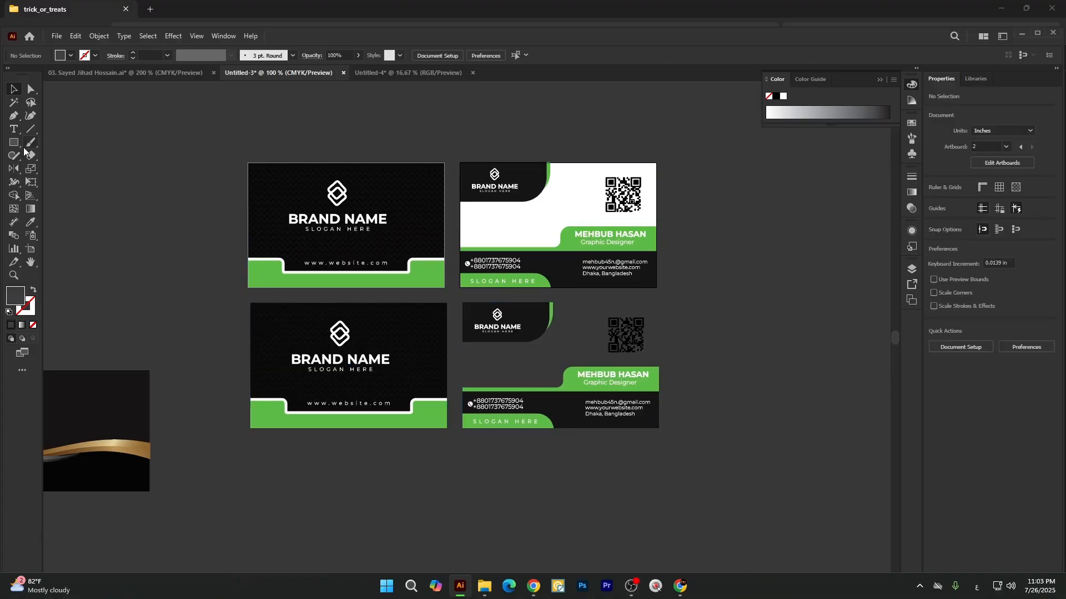
Draw a rectangle about 3.45 × 2.22 in over the duplicated back card, fill it white, and send it to the back.
drag(22, 146, 58, 147)
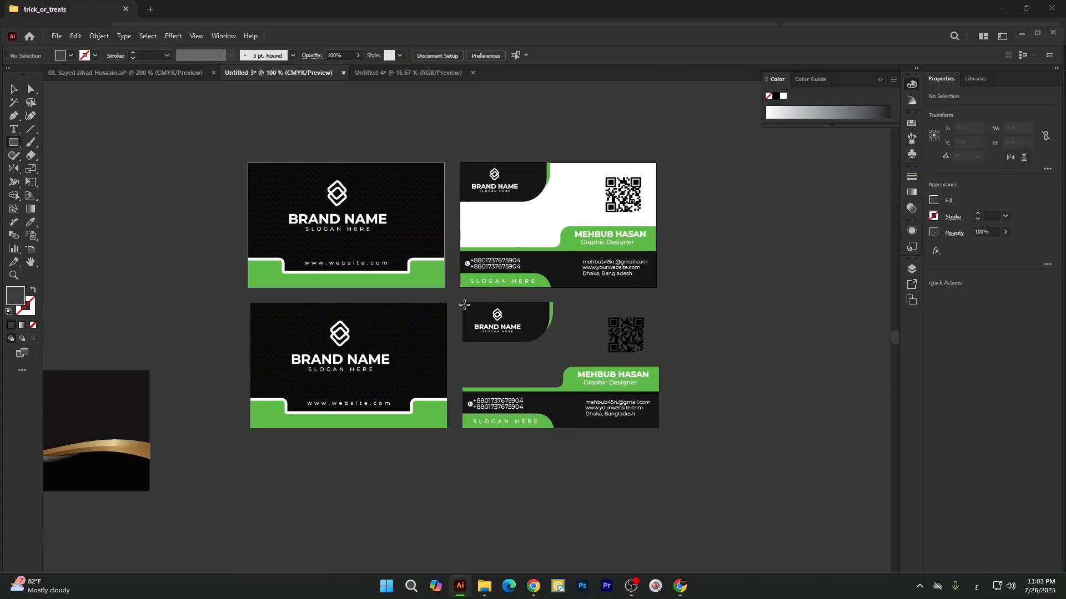
drag(463, 303, 660, 428)
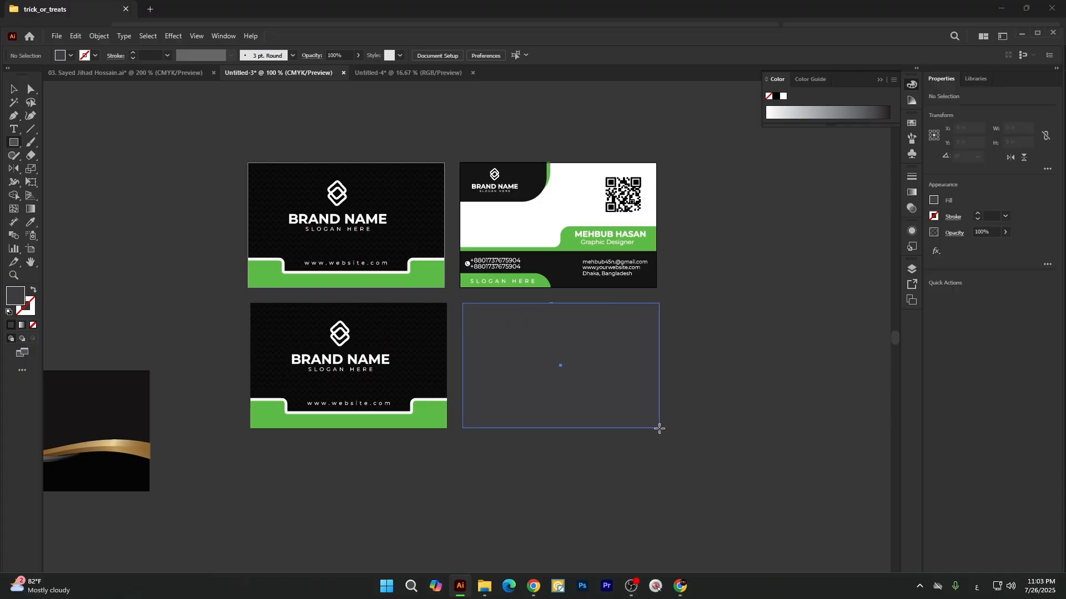
key(i)
click(593, 225)
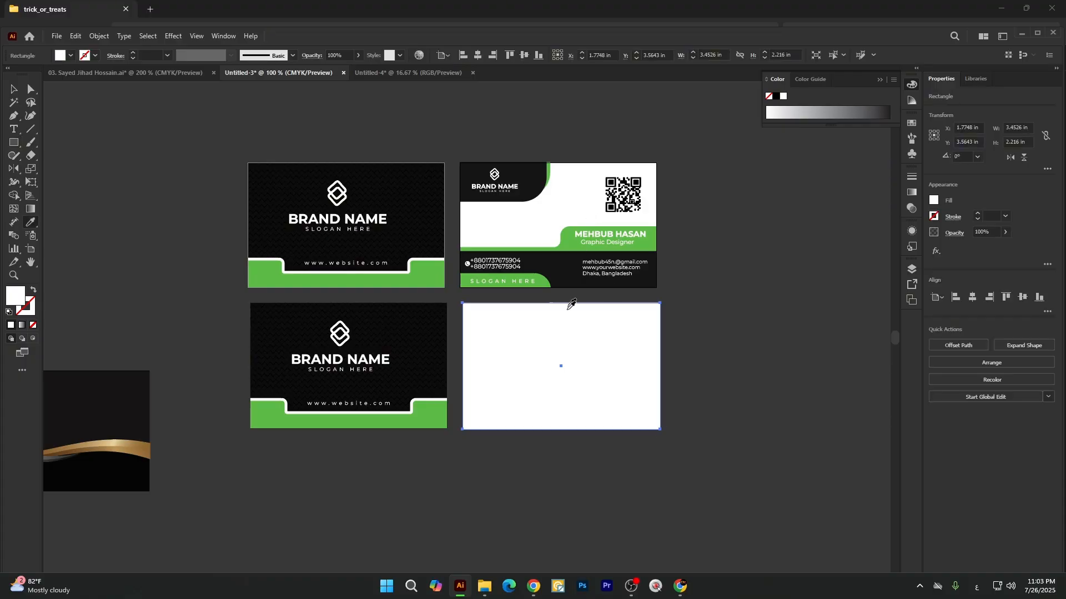
right_click(566, 224)
mouse_move(607, 522)
click(706, 552)
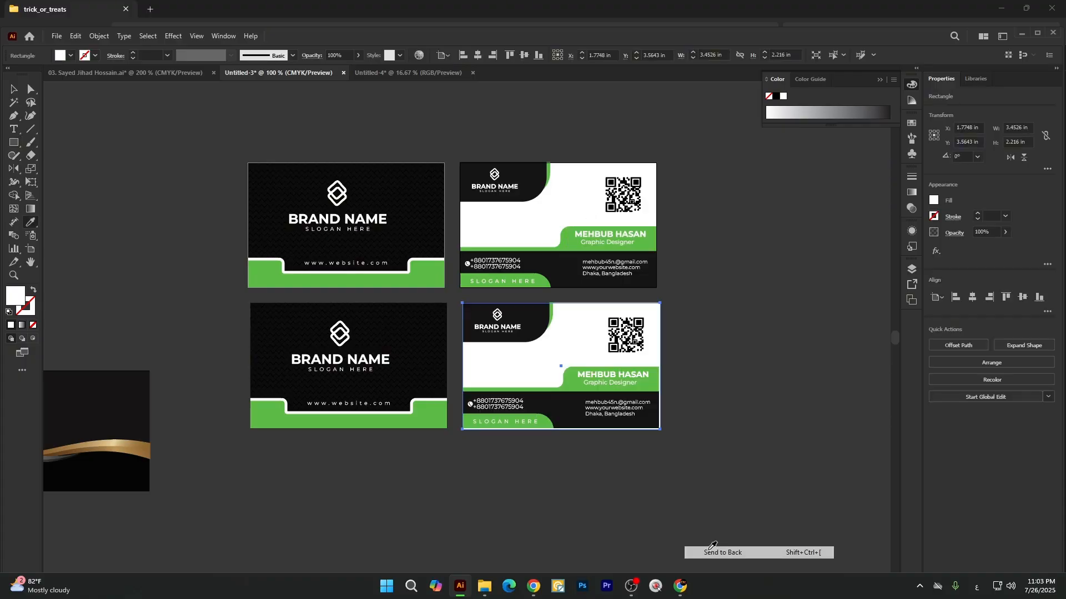
Trim the white background rectangle to the duplicated back card's bottom and right edges, about 3.43 × 2.19 in.
drag(678, 470, 594, 382)
scroll(591, 425, up, 3)
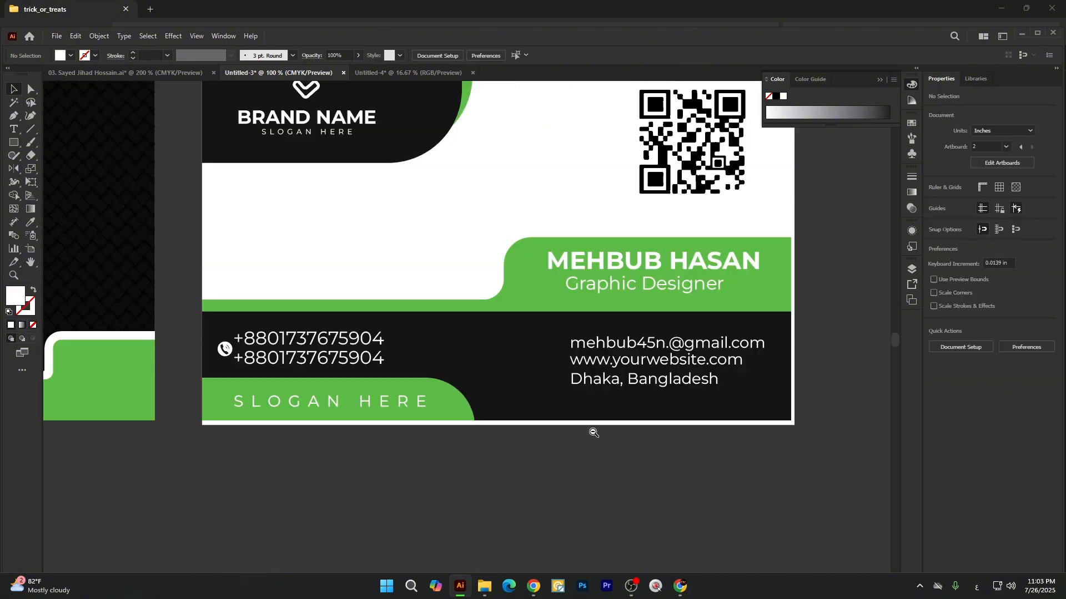
drag(499, 427, 499, 420)
scroll(751, 289, up, 2)
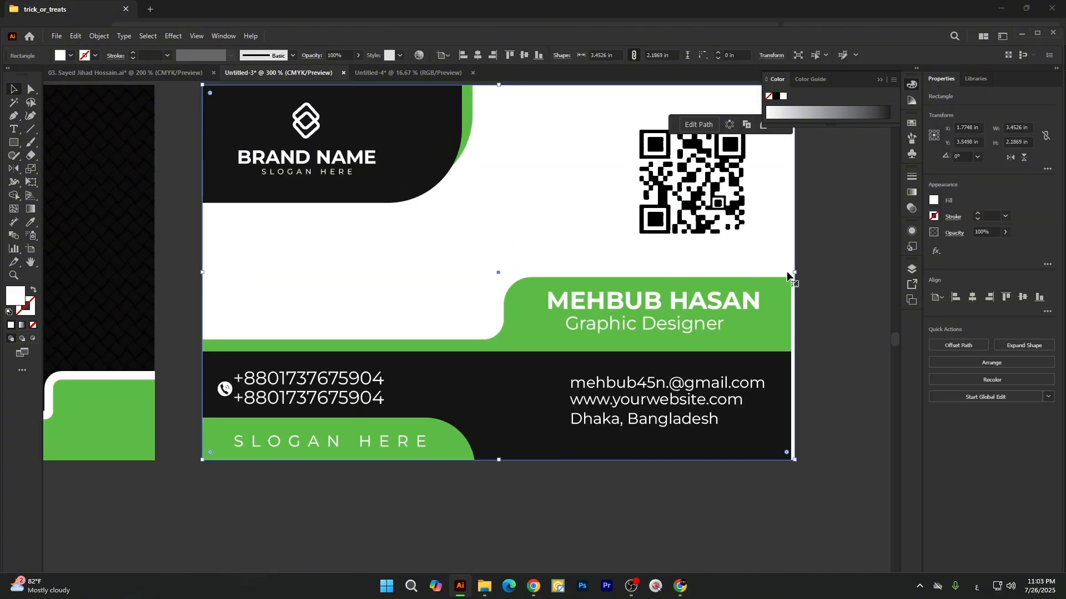
drag(794, 273, 792, 273)
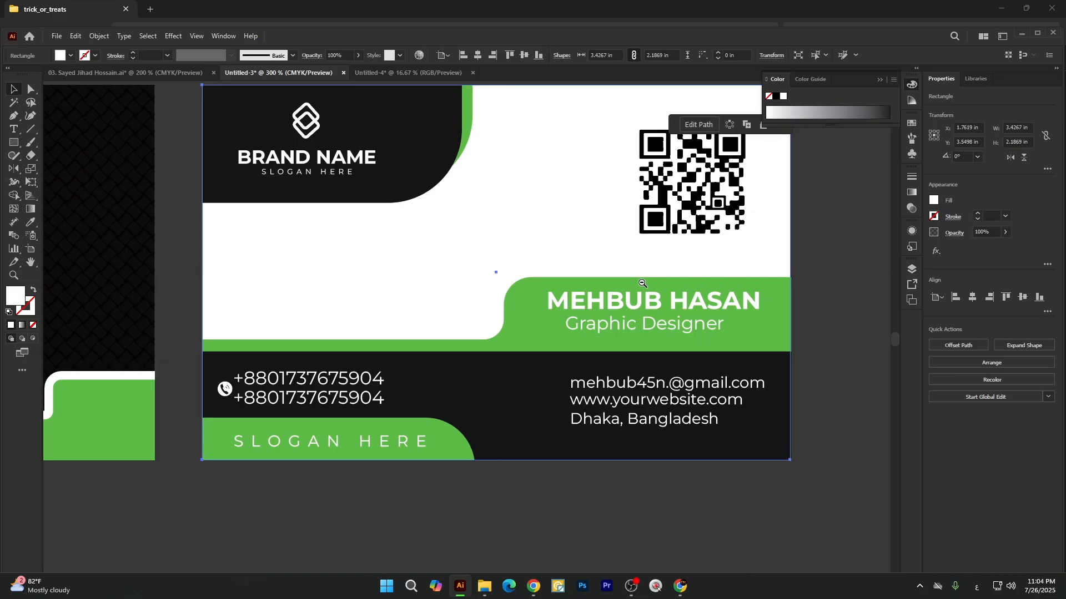
Group the duplicated back card's artwork with its white background rectangle.
scroll(640, 282, down, 2)
click(634, 395)
drag(418, 174, 754, 396)
click(741, 400)
scroll(394, 348, down, 2)
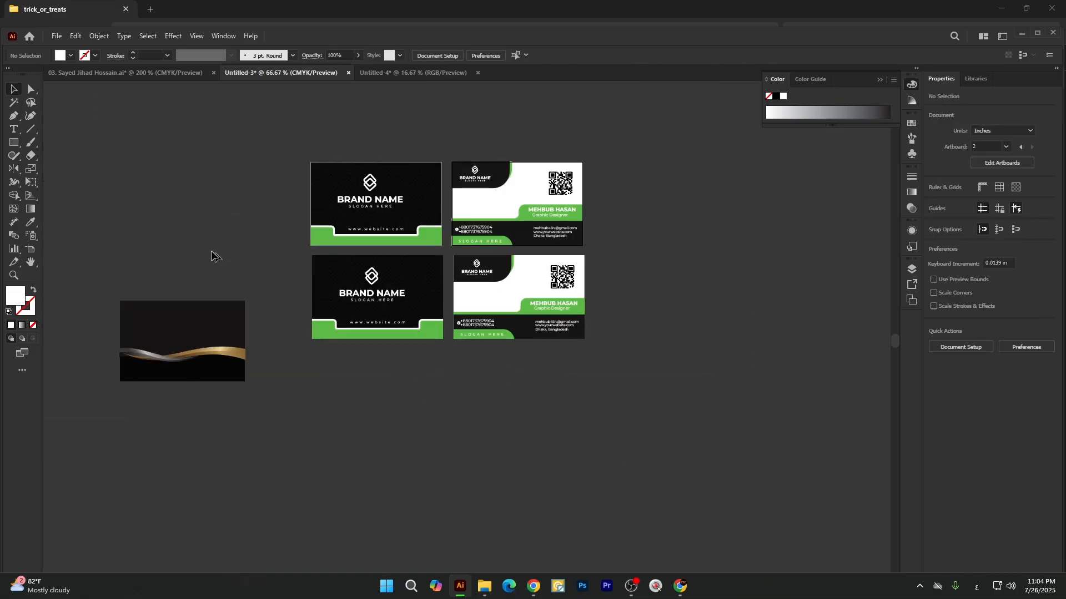
Recolor the duplicated front and back cards with Recolor Artwork, shifting their green accents to red on the color wheel.
drag(281, 267, 633, 364)
scroll(426, 294, up, 1)
scroll(427, 295, up, 1)
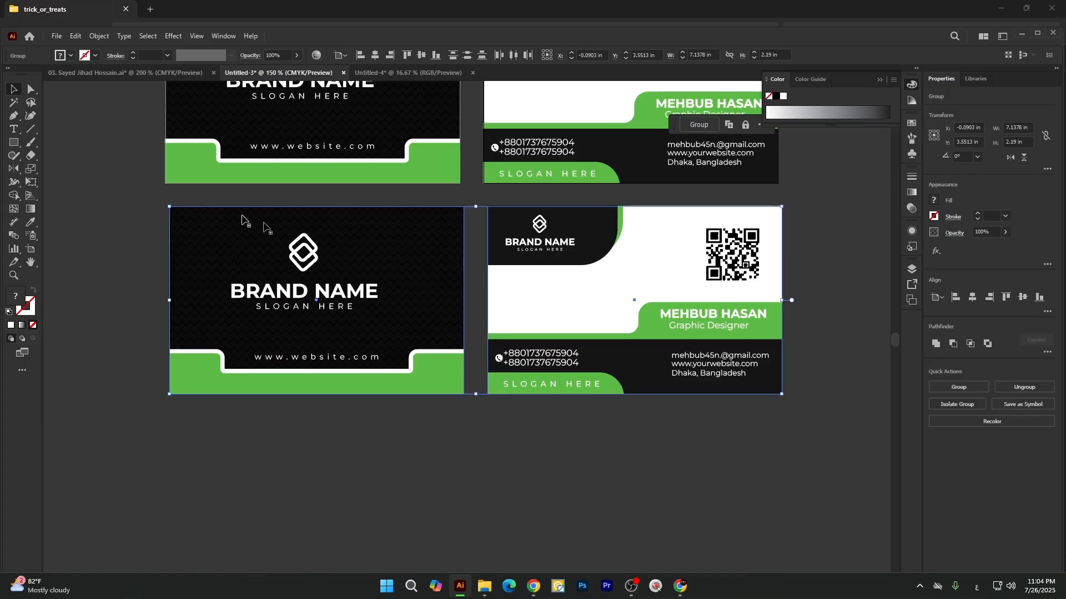
click(81, 37)
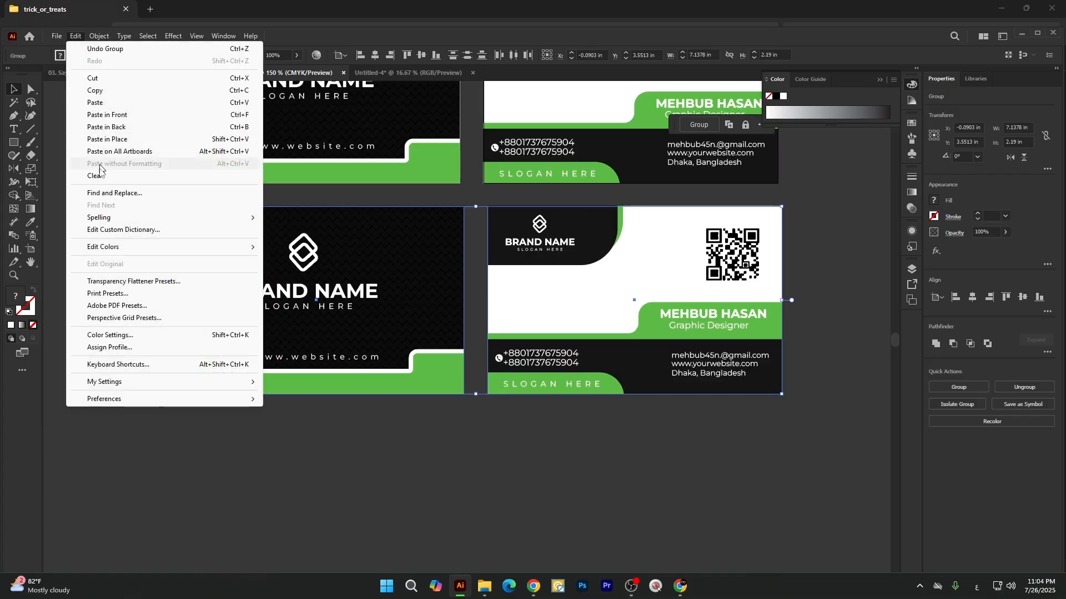
mouse_move(251, 254)
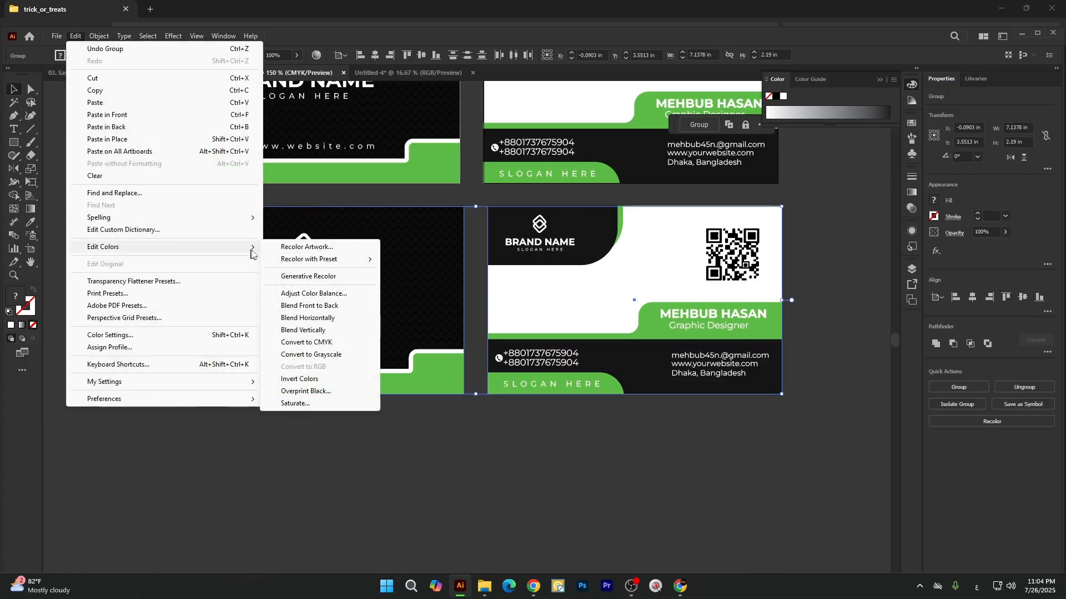
click(309, 248)
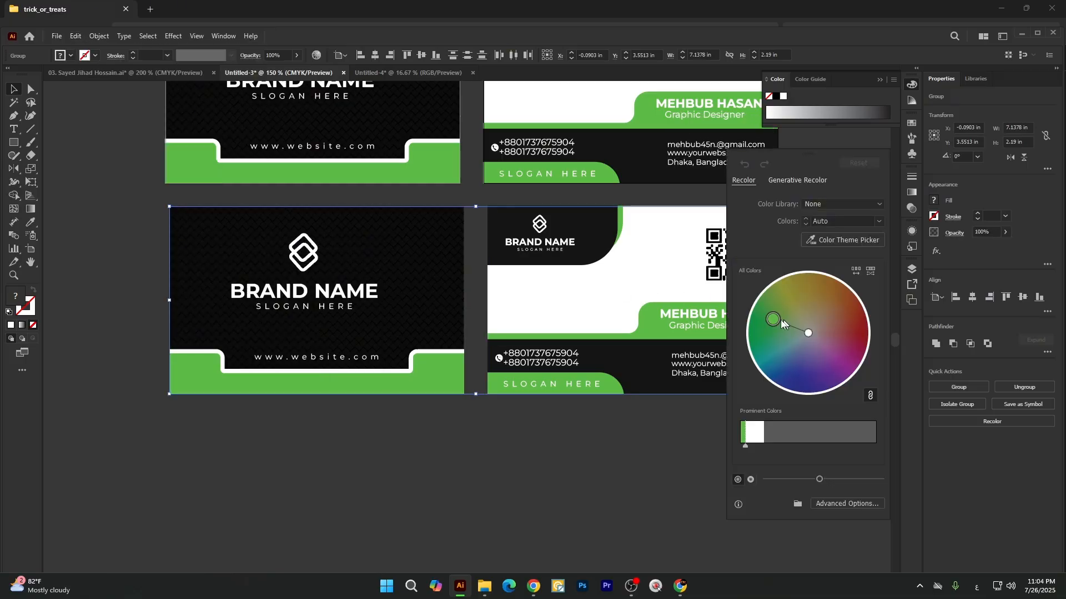
drag(784, 312, 848, 323)
click(59, 96)
scroll(340, 256, up, 5)
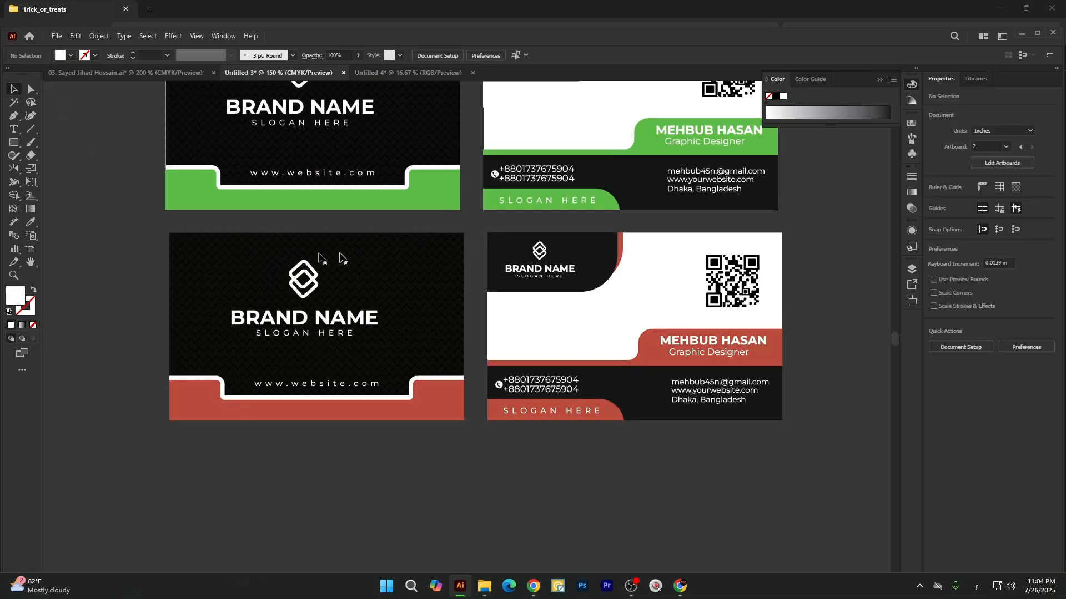
scroll(561, 236, down, 1)
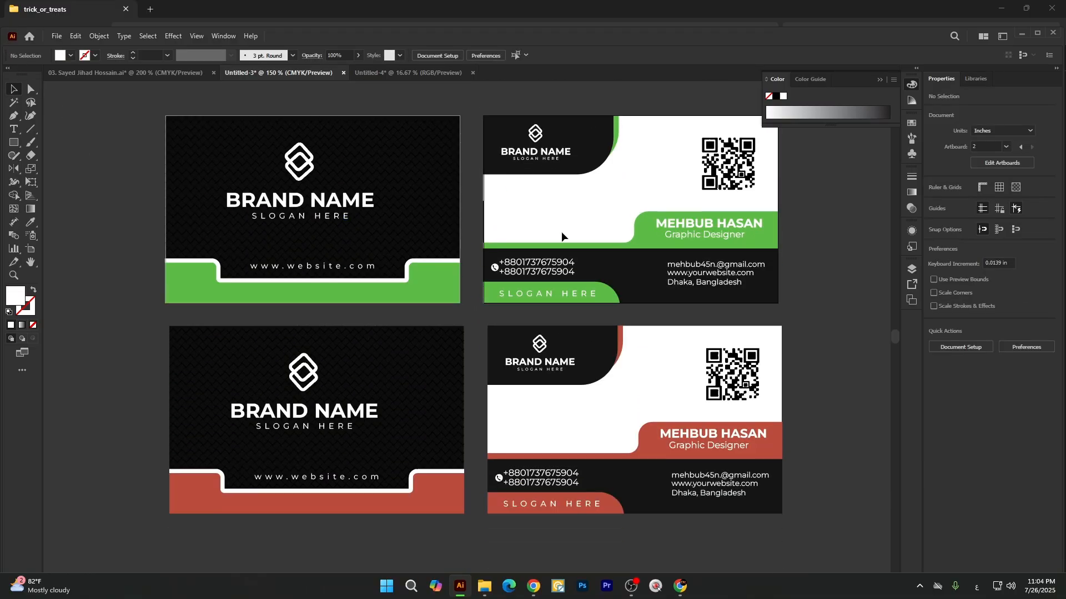